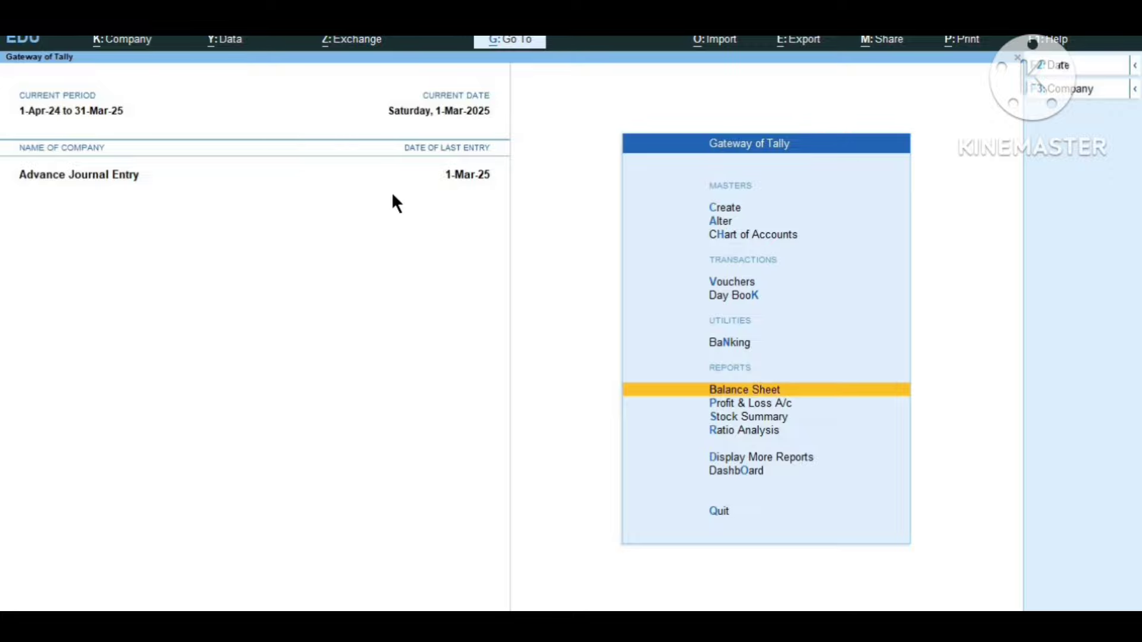
# Open the Balance Sheet and drill into Current Liabilities down to the Duties & Taxes ledgers to review the GST balances.
pyautogui.press('Return')
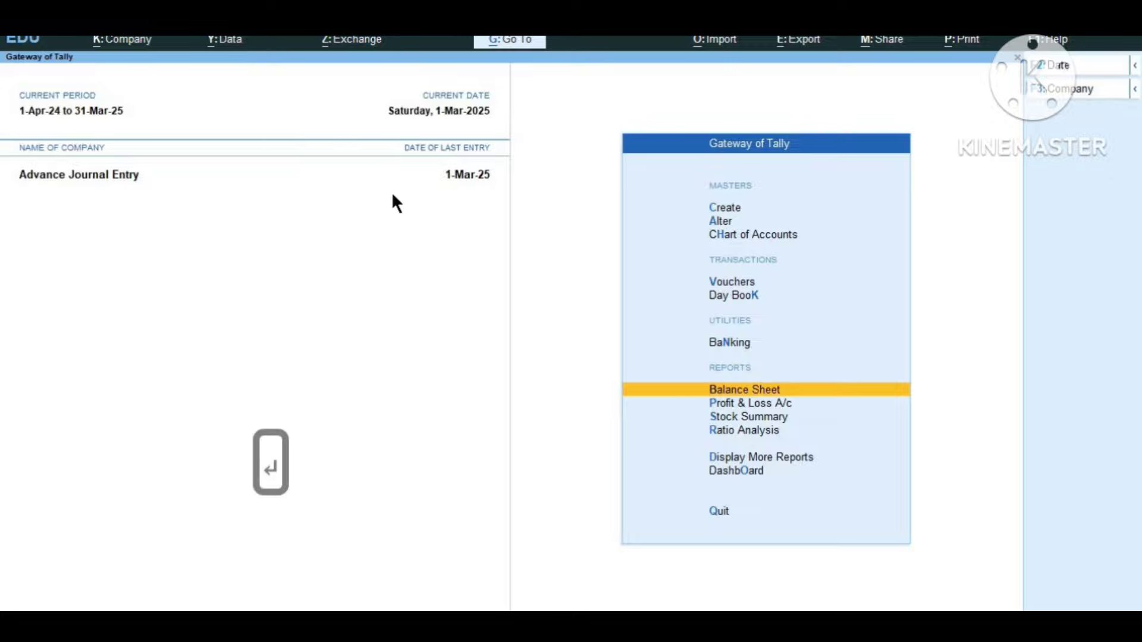
pyautogui.press('Down')
pyautogui.press('Down')
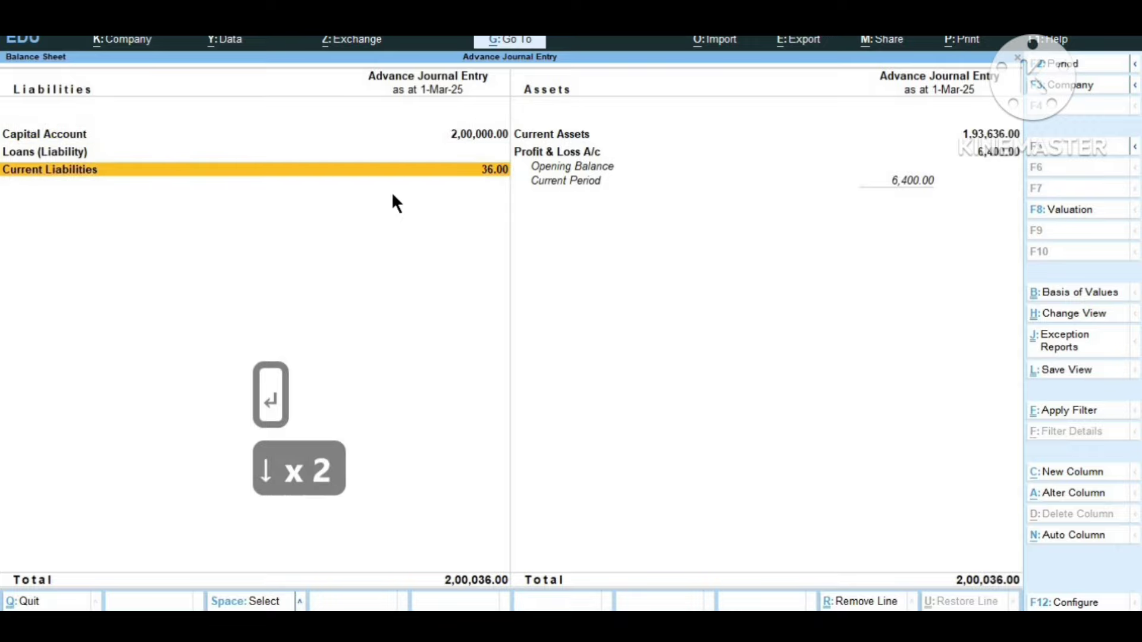
pyautogui.press('Return')
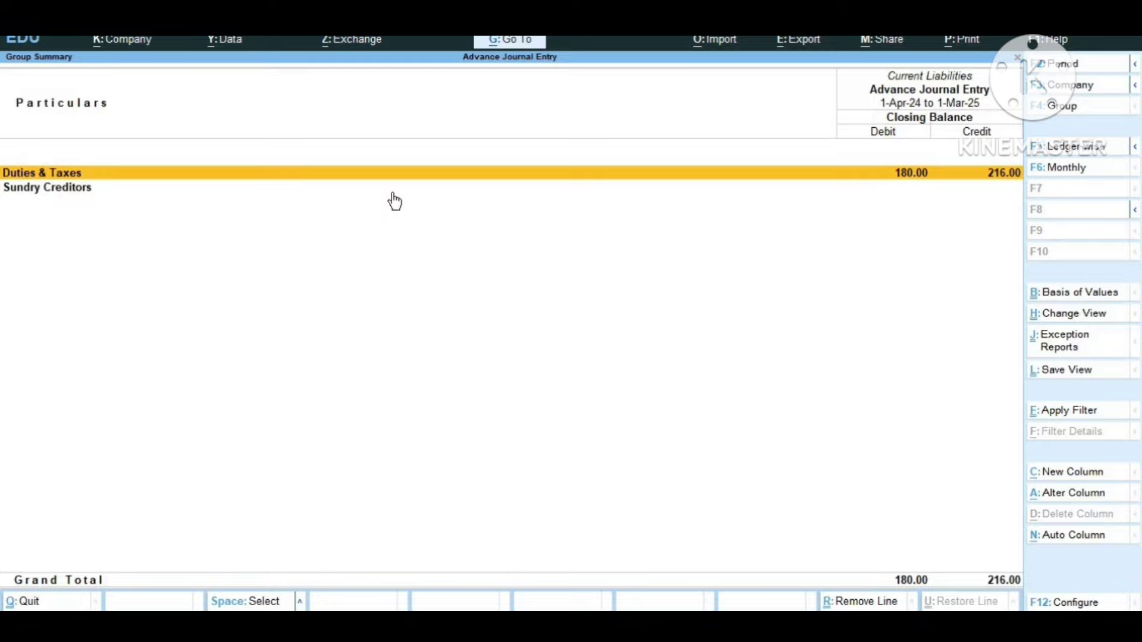
pyautogui.press('Return')
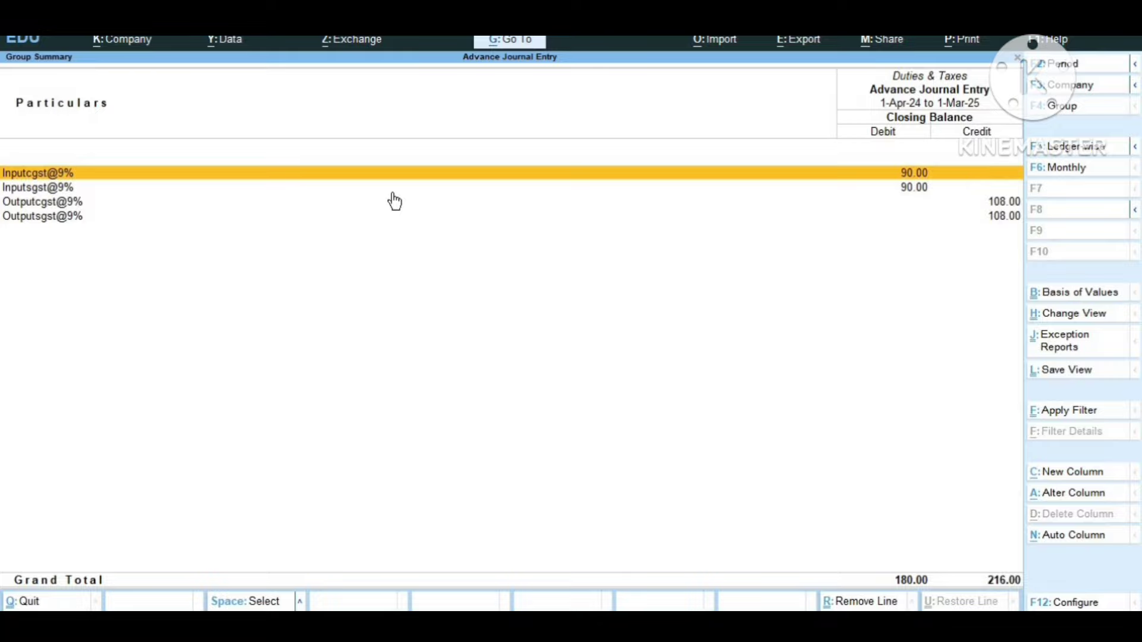
pyautogui.press('Escape')
pyautogui.press('Escape')
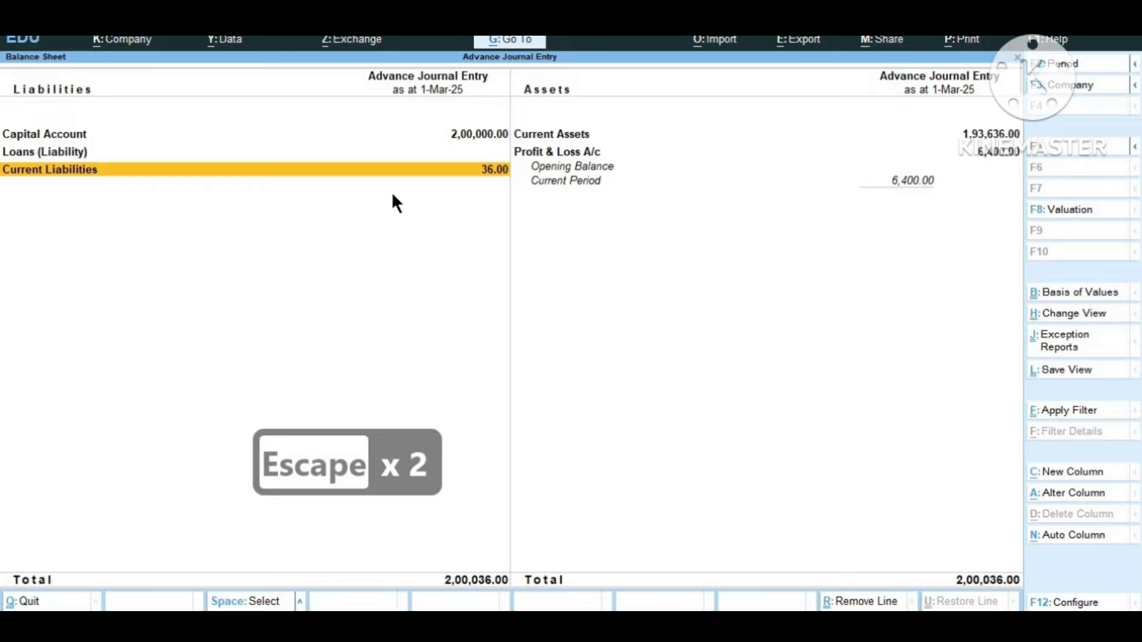
# Expand the Balance Sheet to its detailed view and open the Profit & Loss A/c from the assets side.
pyautogui.press('Right')
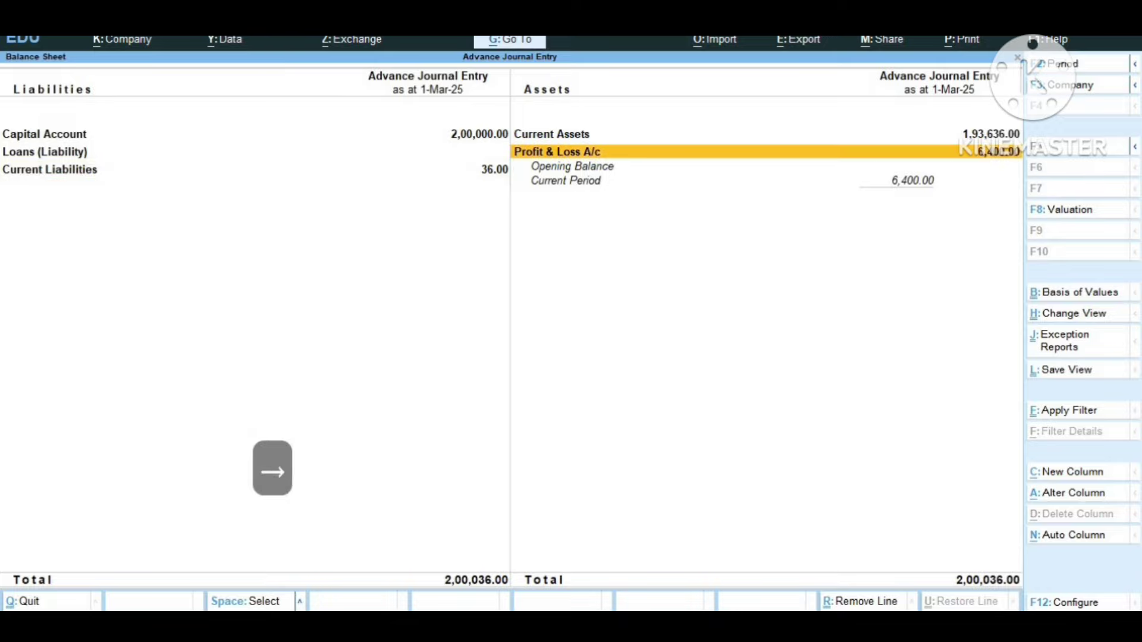
pyautogui.hotkey('alt', 'F1')
pyautogui.press('Down')
pyautogui.press('Down')
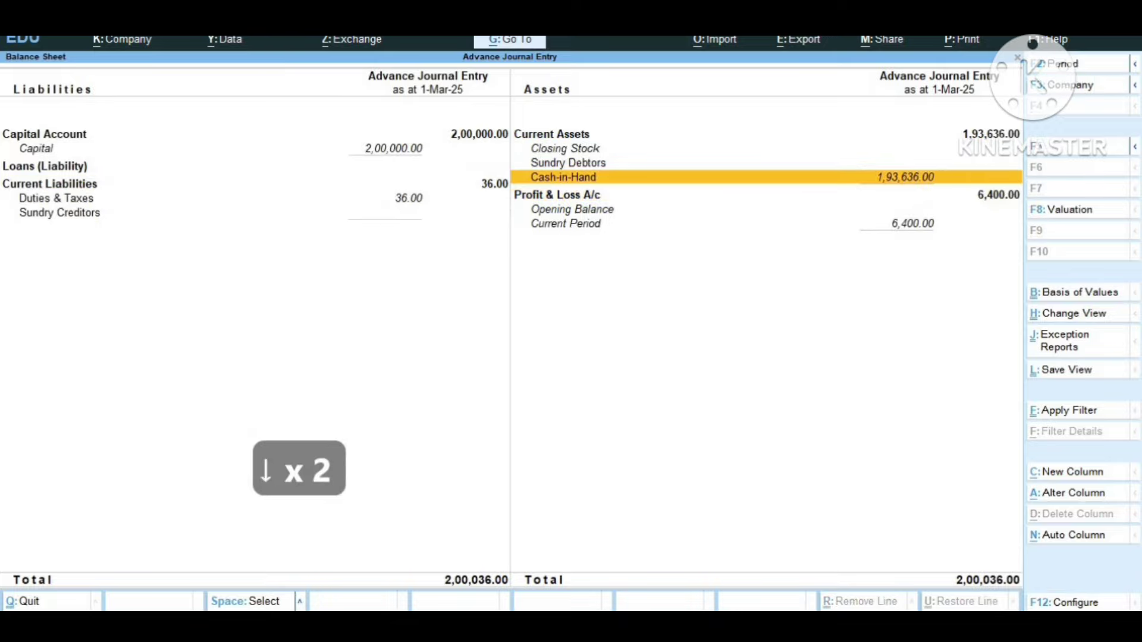
pyautogui.press('Down')
pyautogui.press('Return')
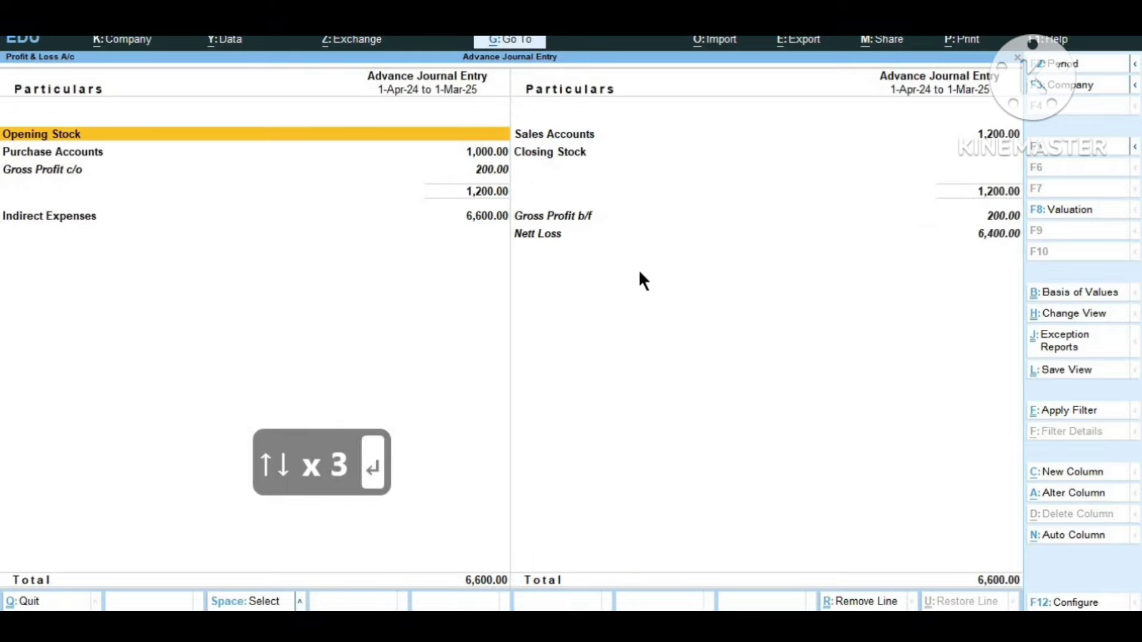
# Drill into Indirect Expenses and open the monthly summary of the Electricity Bill ledger.
pyautogui.press('Down')
pyautogui.press('Down')
pyautogui.press('Down')
pyautogui.press('Return')
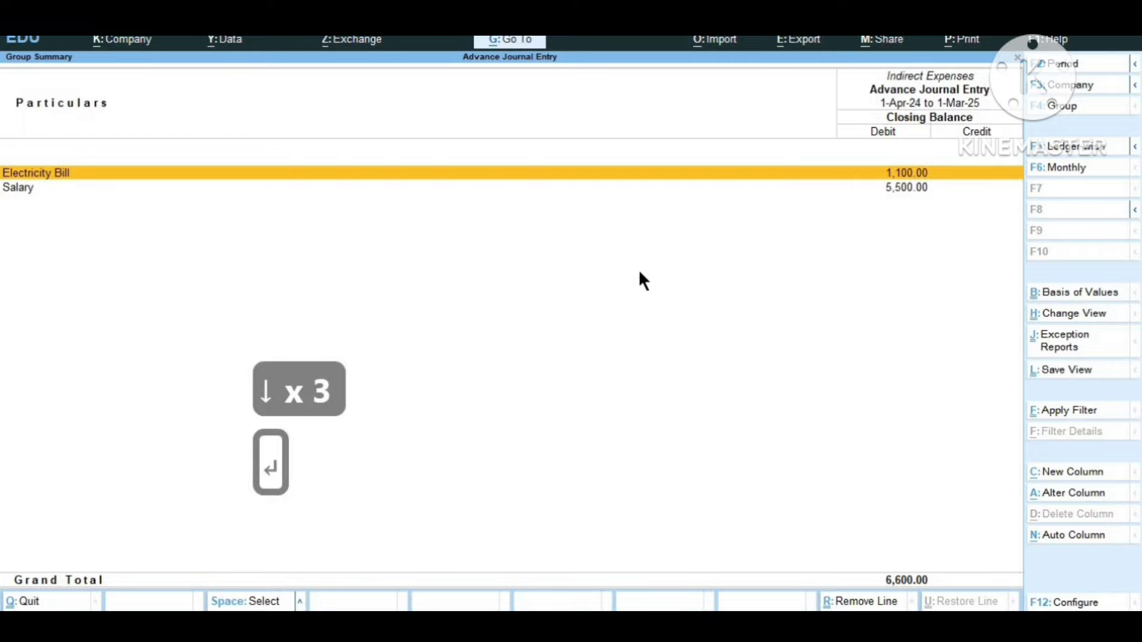
pyautogui.press('Return')
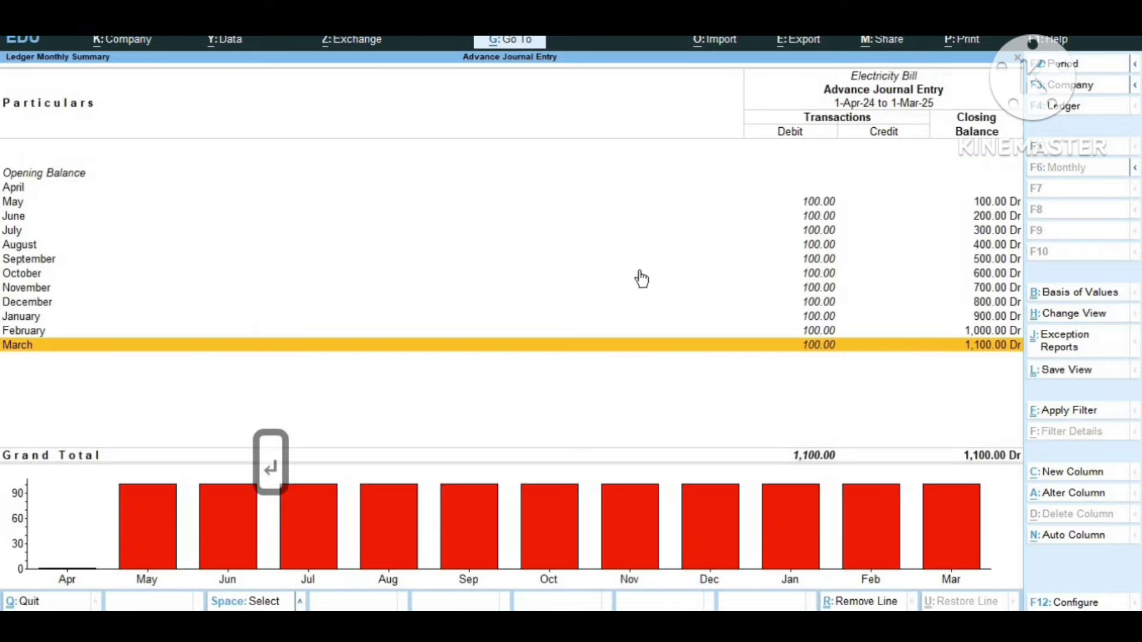
# Examine the Electricity Bill ledger's month-by-month debit amounts through March.
pyautogui.press('Up')
pyautogui.press('Up')
pyautogui.press('Up')
pyautogui.press('Up')
pyautogui.press('Up')
pyautogui.press('Up')
pyautogui.press('Up')
pyautogui.press('Up')
pyautogui.press('Up')
pyautogui.press('Up')
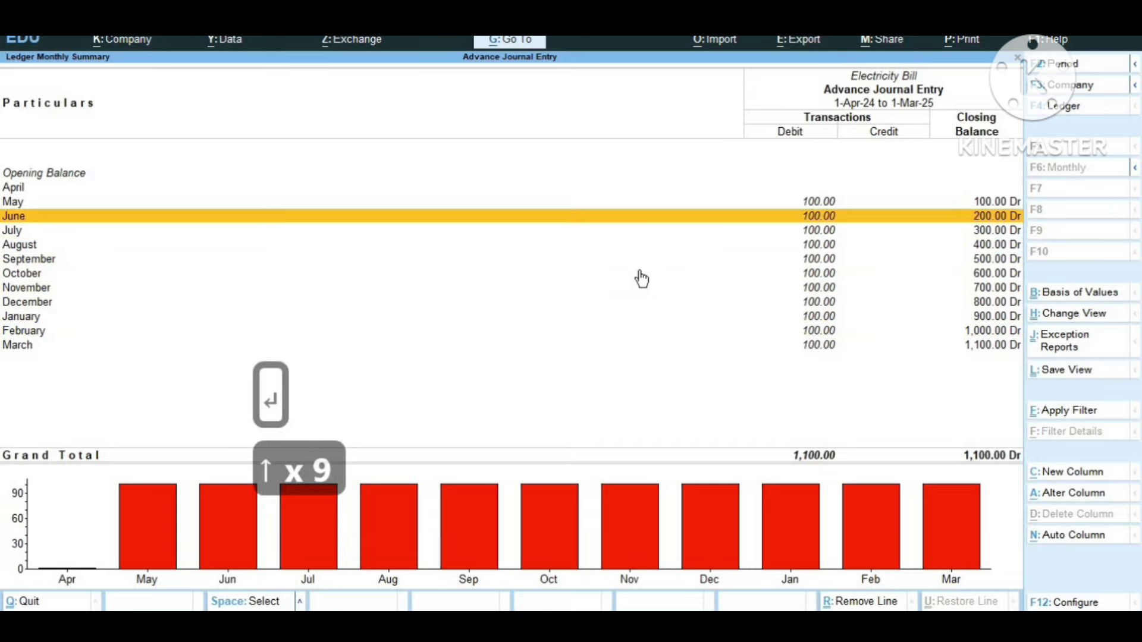
pyautogui.press('Down')
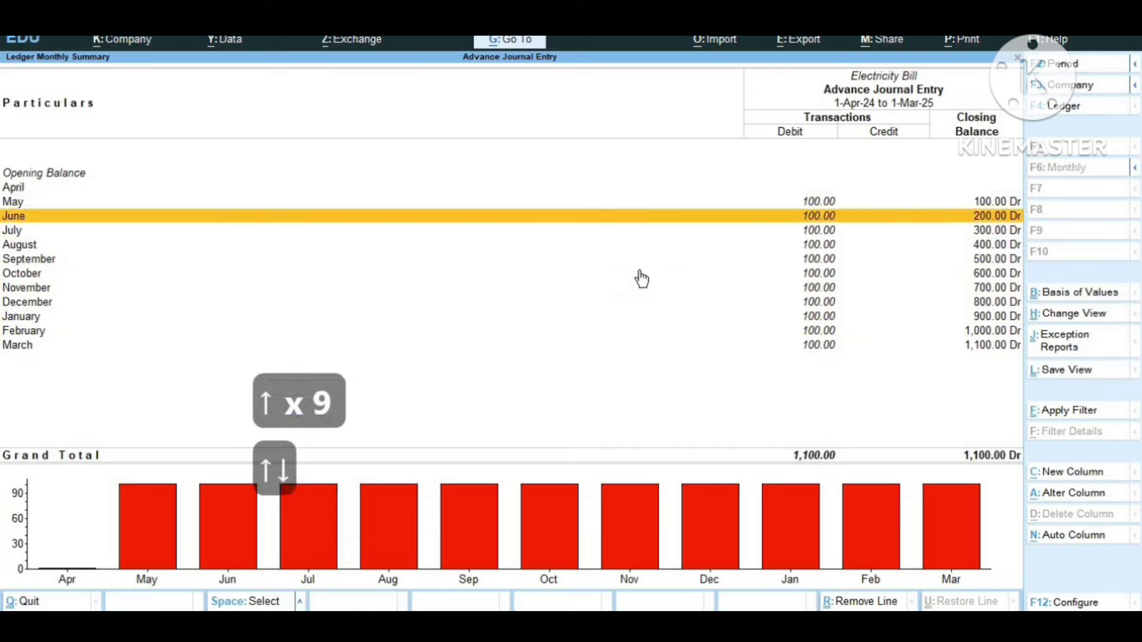
pyautogui.press('Down')
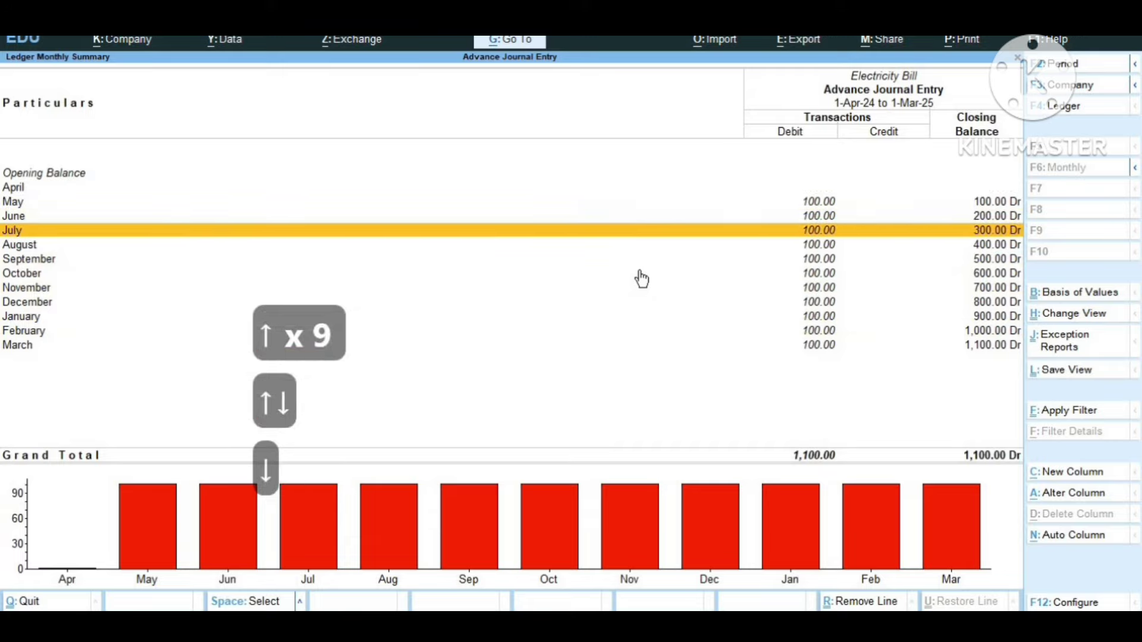
pyautogui.press('Down')
pyautogui.press('Down')
pyautogui.press('Down')
pyautogui.press('Down')
pyautogui.press('Down')
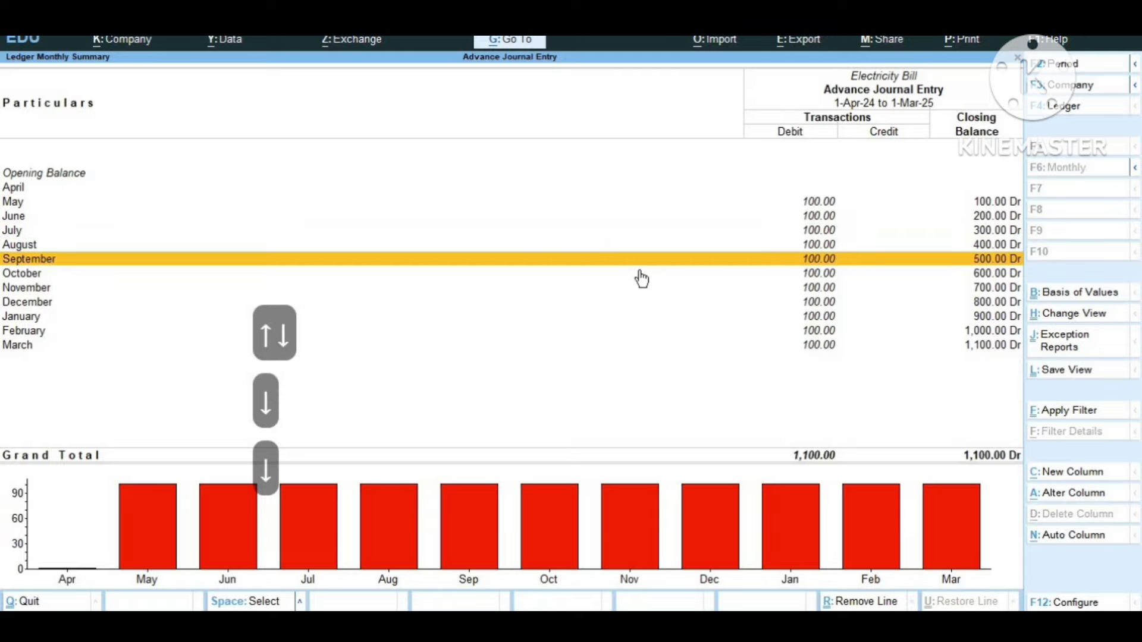
pyautogui.press('Down')
pyautogui.press('Down')
pyautogui.press('Down')
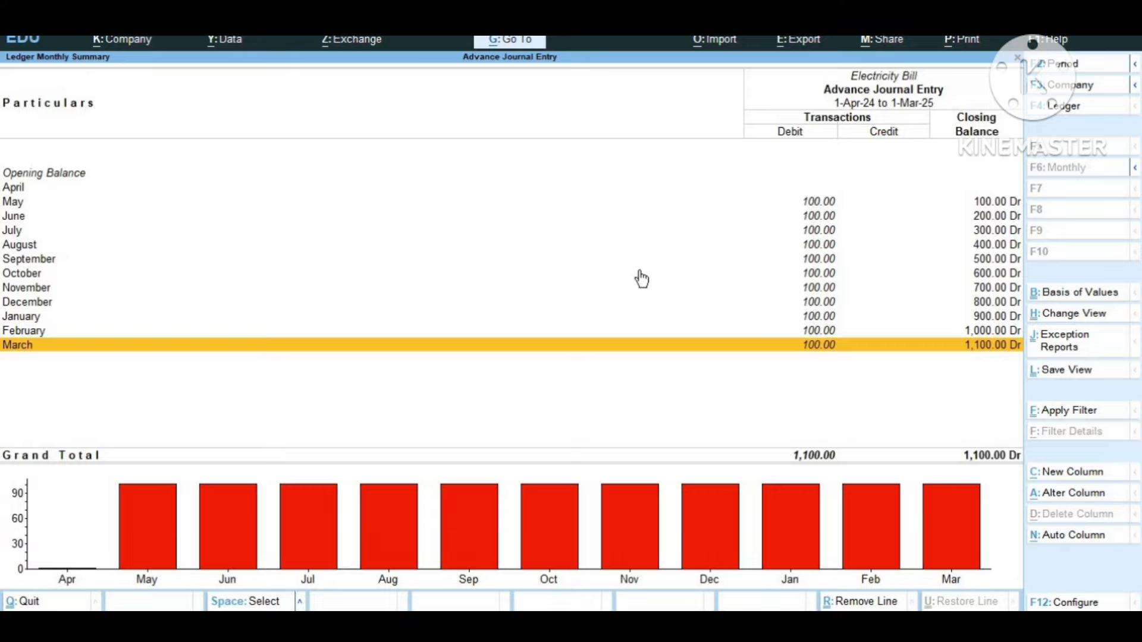
# Review the Salary ledger's monthly summary and close the reports back to the Gateway of Tally.
pyautogui.press('Escape')
pyautogui.press('Down')
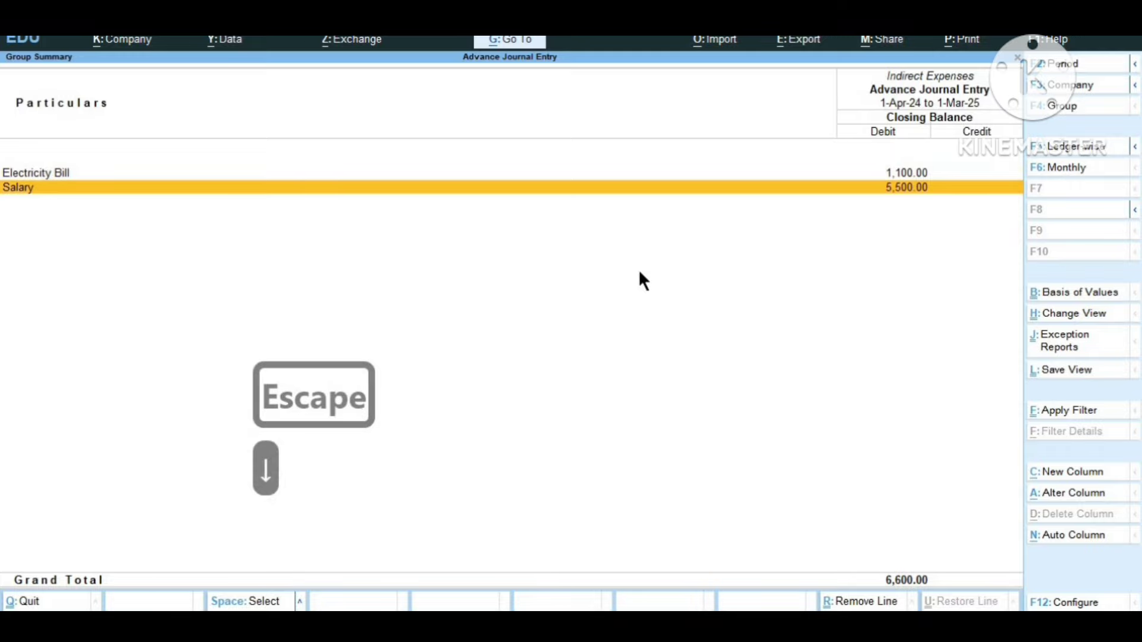
pyautogui.press('Return')
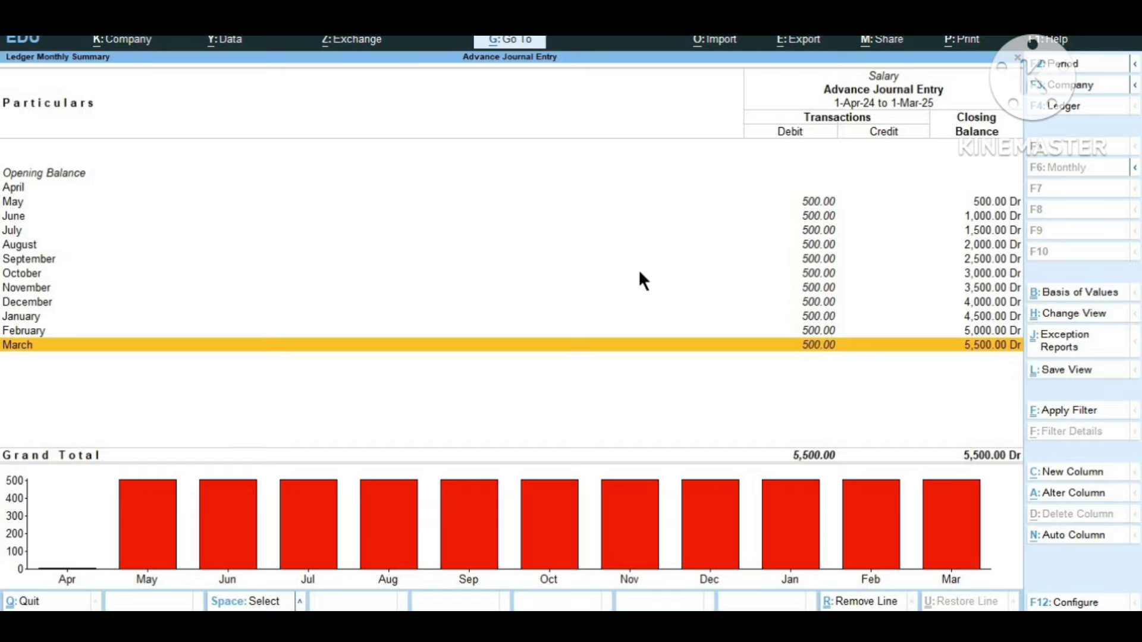
pyautogui.press('Escape')
pyautogui.press('Escape')
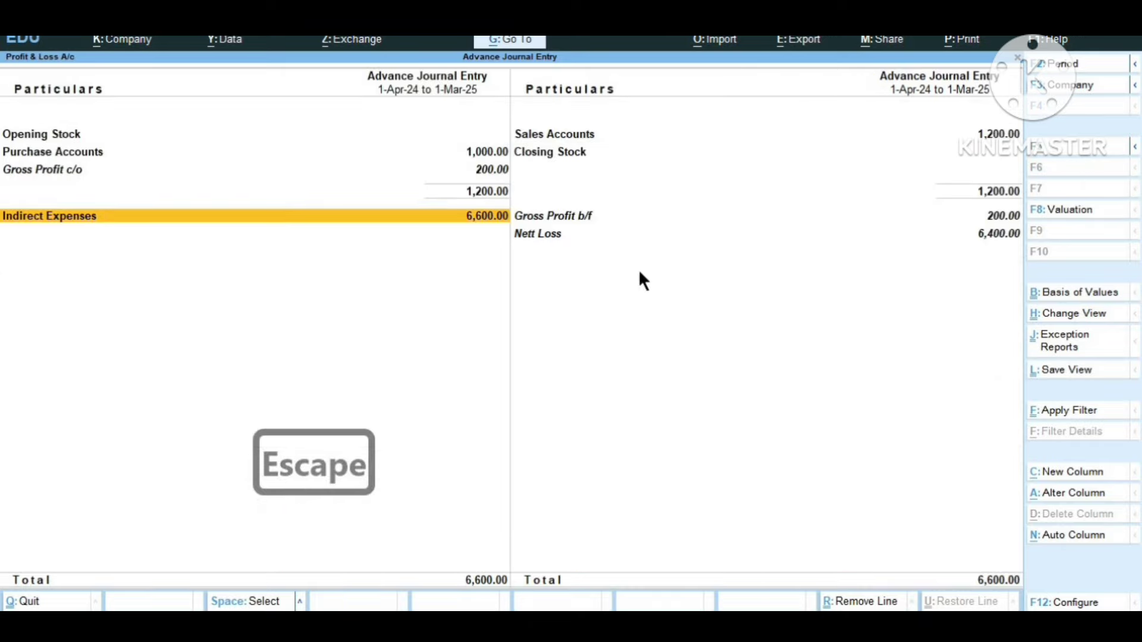
pyautogui.press('Escape')
pyautogui.press('Escape')
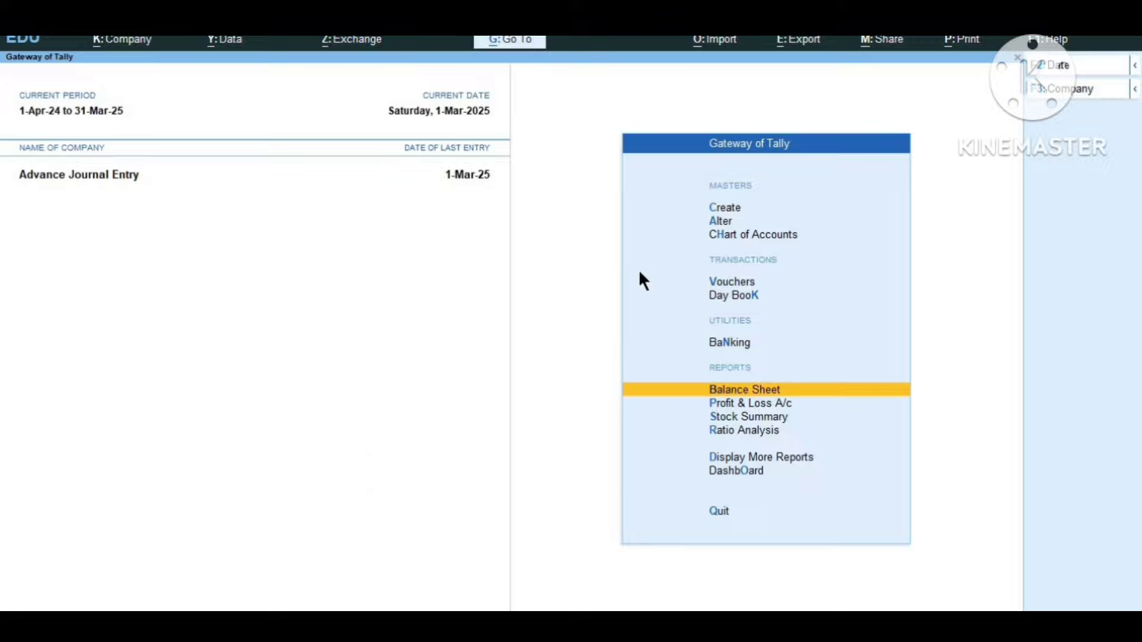
# Start a new Journal voucher and consult the Rules of Debit and Credit image in the photo viewer.
pyautogui.press('Up')
pyautogui.press('Up')
pyautogui.press('Up')
pyautogui.press('Up')
pyautogui.press('Up')
pyautogui.press('Down')
pyautogui.press('Down')
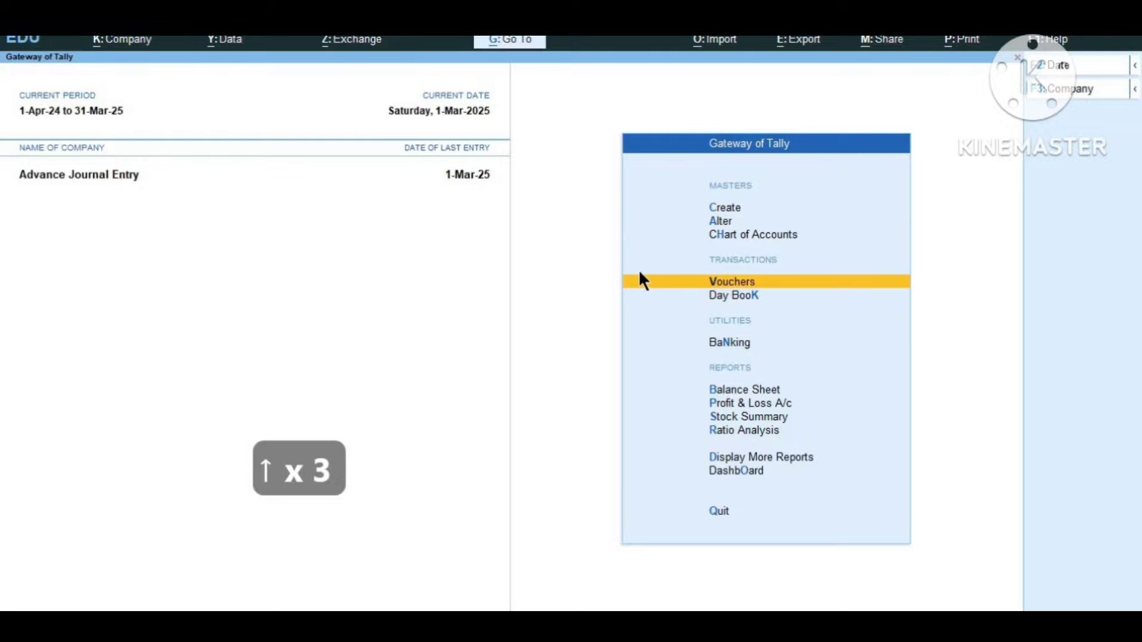
pyautogui.press('Return')
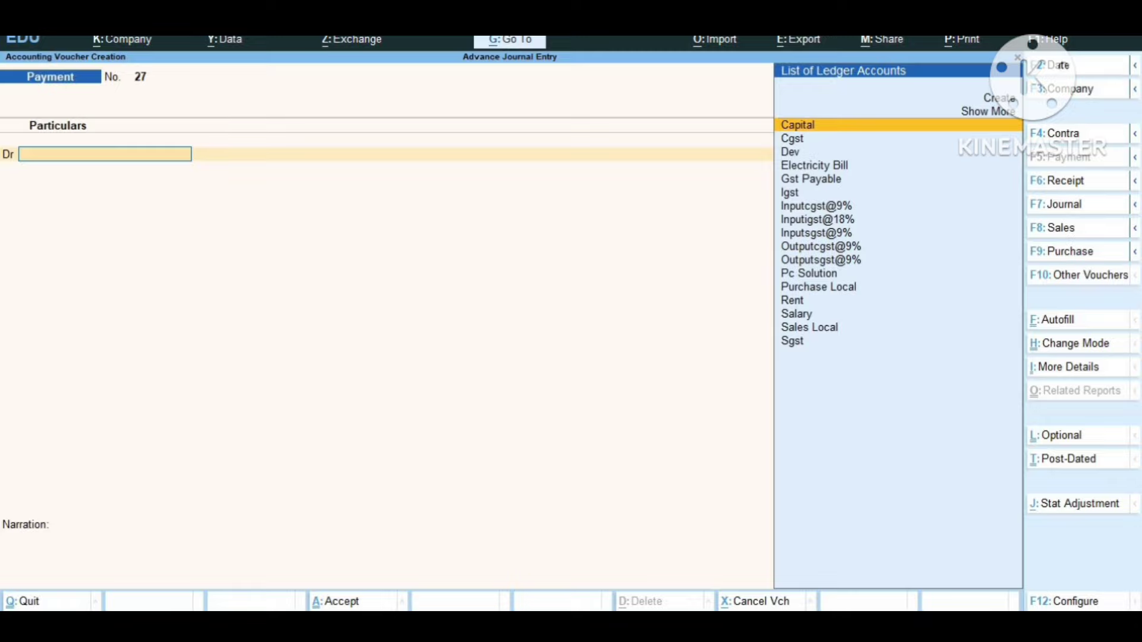
pyautogui.press('F7')
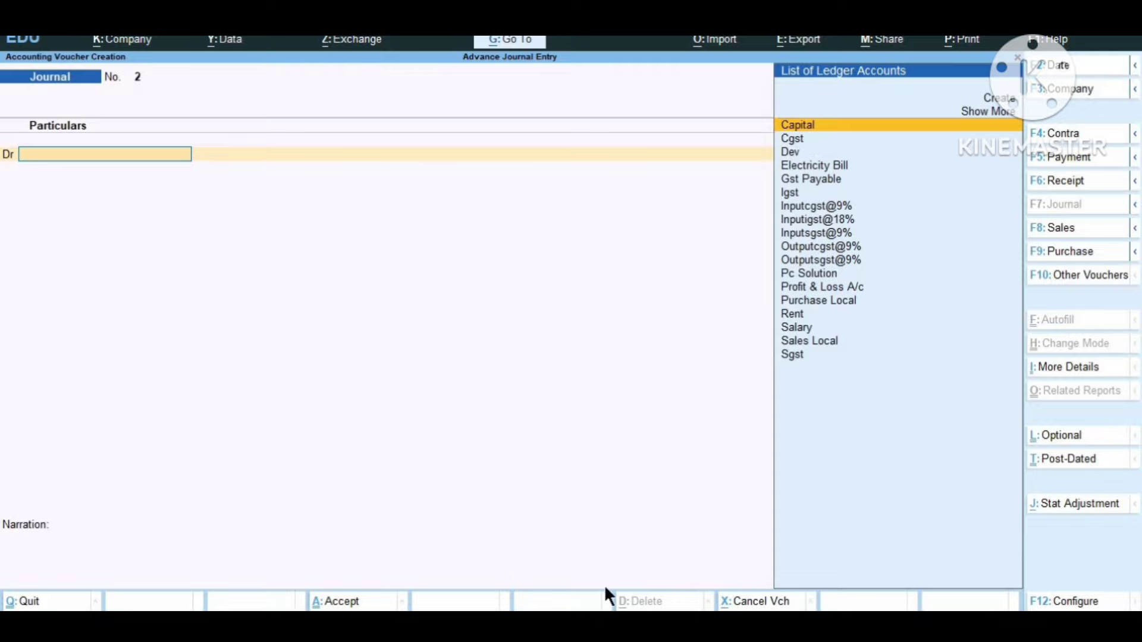
pyautogui.click(696, 625)
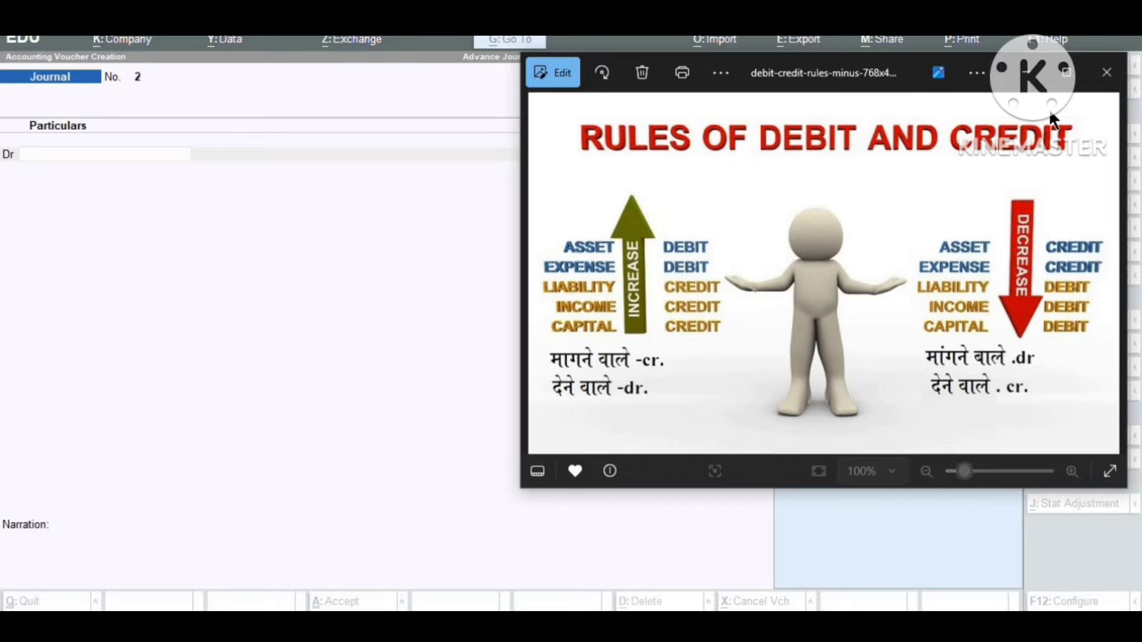
pyautogui.click(1032, 76)
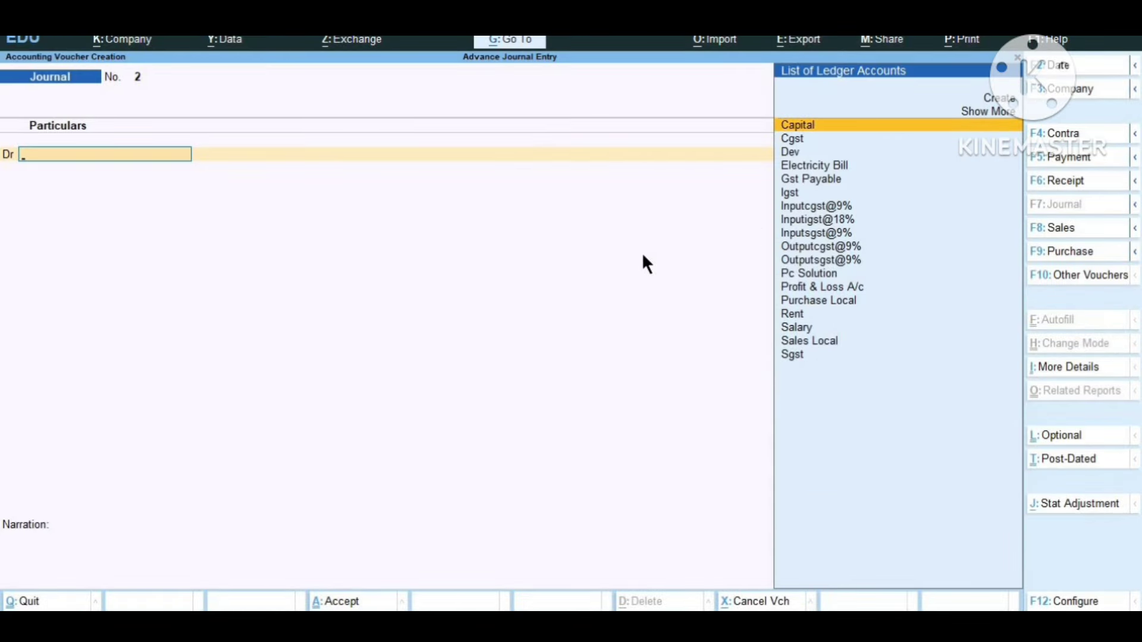
# Select Salary as the debit ledger in the journal voucher.
pyautogui.press('Down')
pyautogui.press('Down')
pyautogui.press('Down')
pyautogui.press('Down')
pyautogui.press('Down')
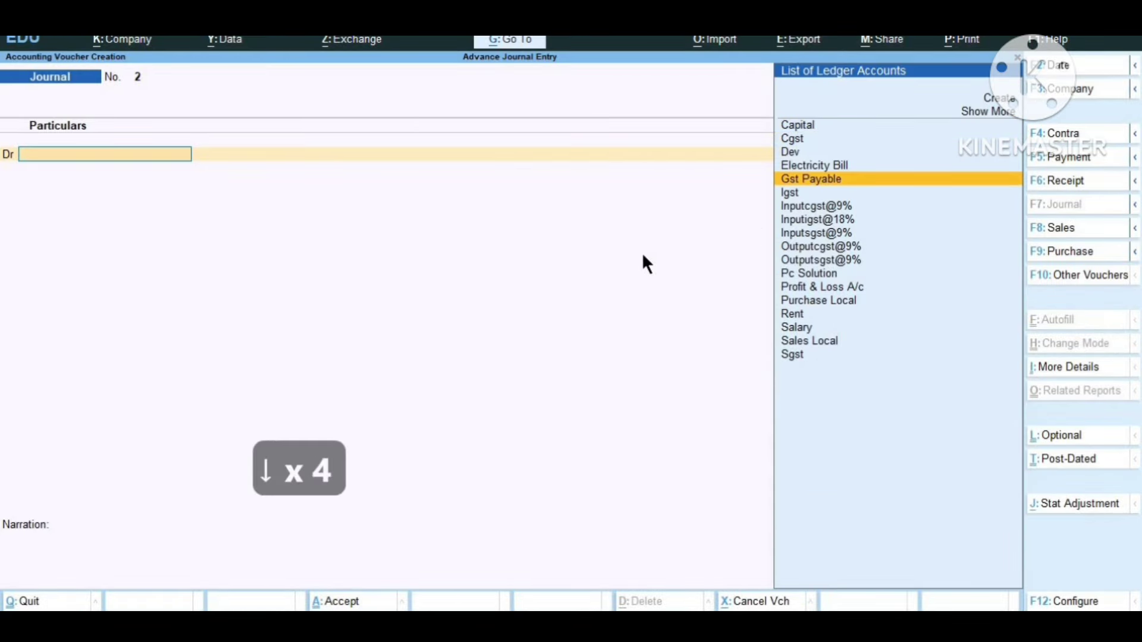
pyautogui.press('Down')
pyautogui.press('Down')
pyautogui.press('Down')
pyautogui.press('Down')
pyautogui.press('Down')
pyautogui.press('Down')
pyautogui.press('Down')
pyautogui.press('Down')
pyautogui.press('Down')
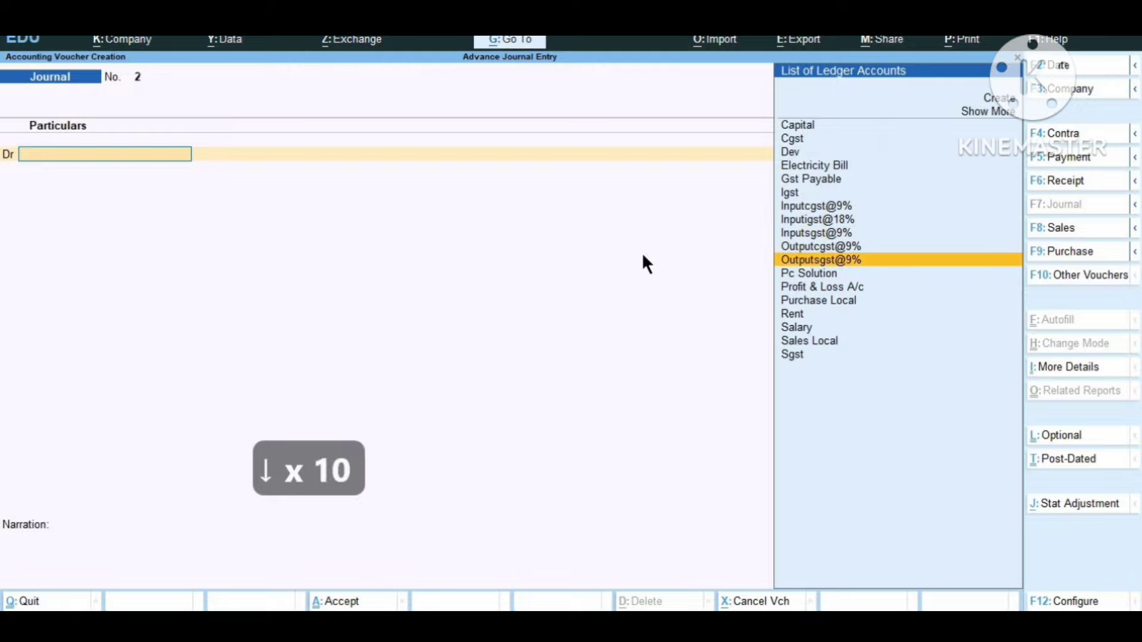
pyautogui.press('Down')
pyautogui.press('Return')
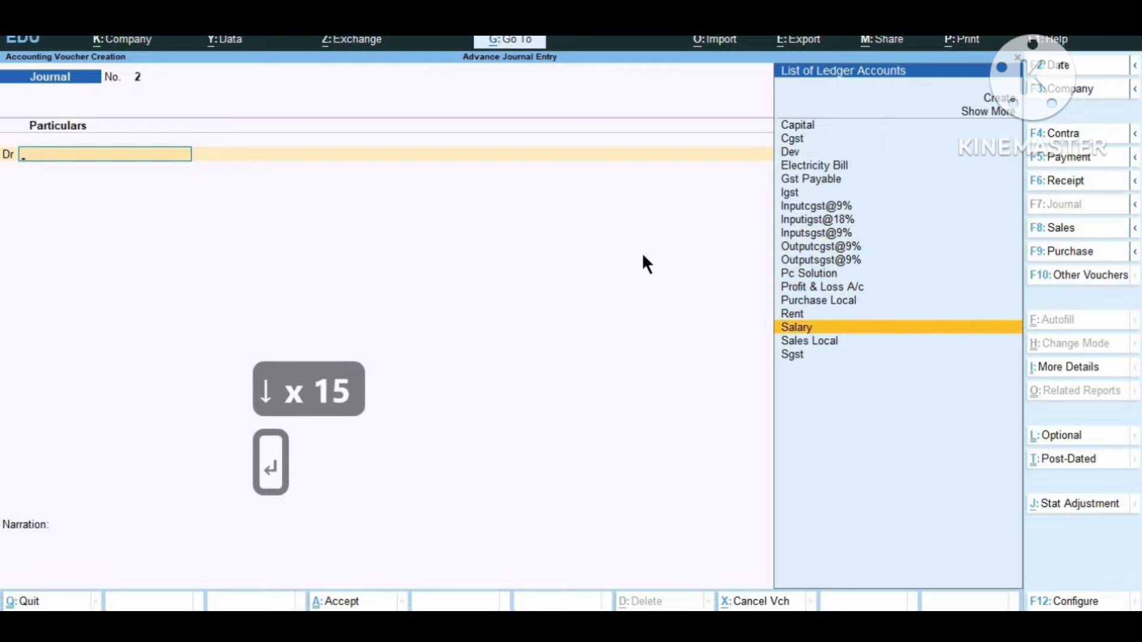
# Open the Salary ledger's master from the voucher to check its group, and leave it without changes.
pyautogui.press('BackSpace')
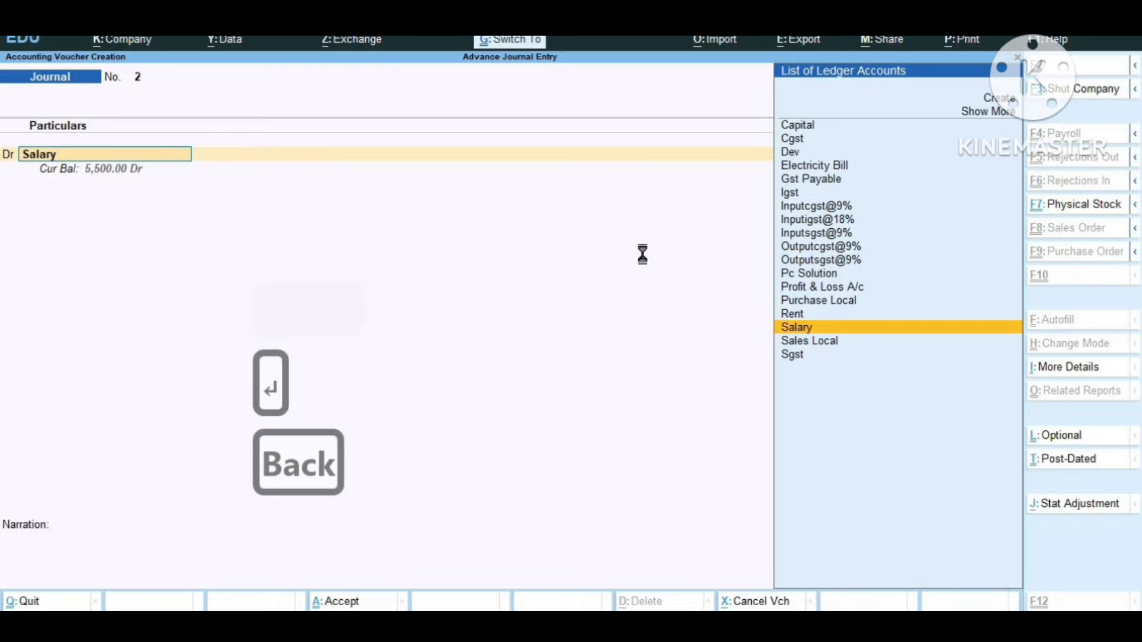
pyautogui.hotkey('ctrl', 'Return')
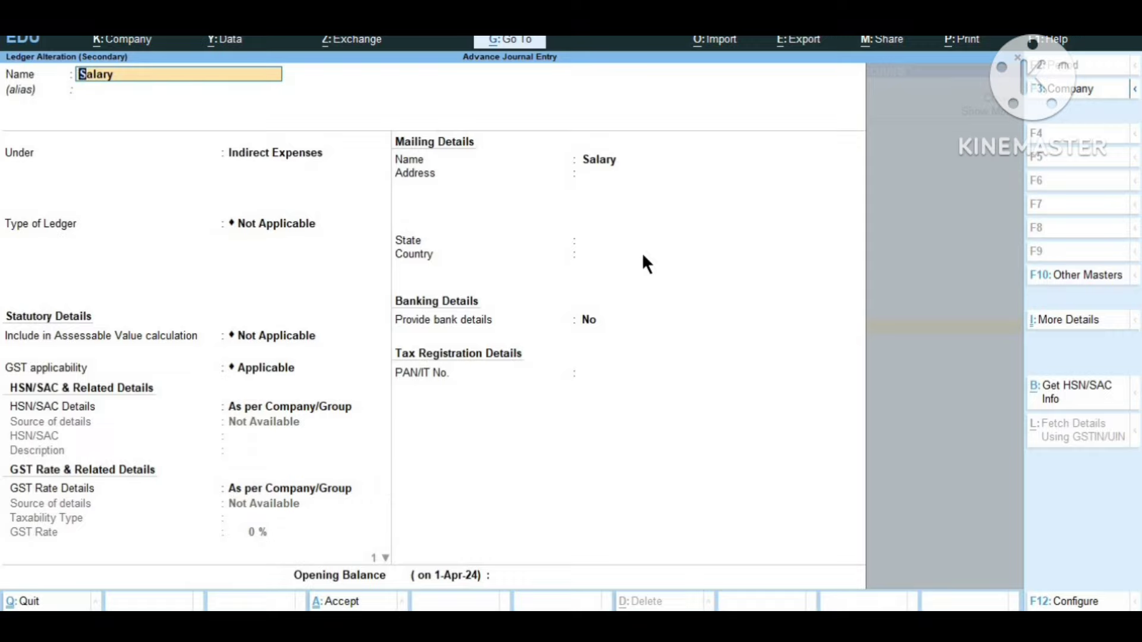
pyautogui.press('Escape')
pyautogui.press('Escape')
pyautogui.press('Escape')
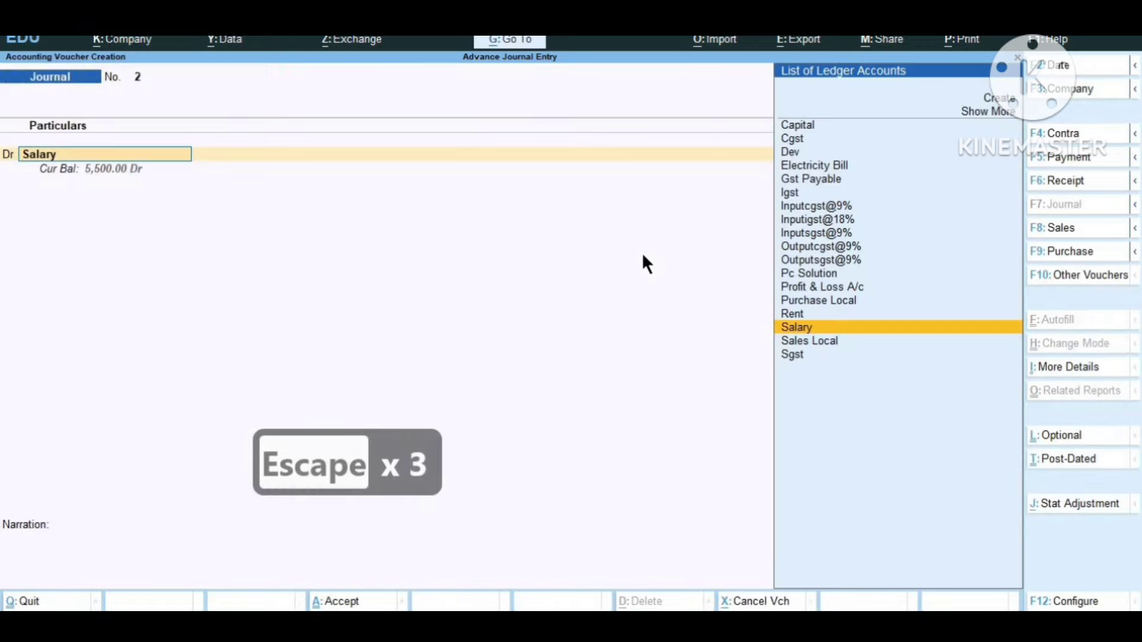
# Debit the Salary ledger with 500 and move on to the credit line.
pyautogui.press('Return')
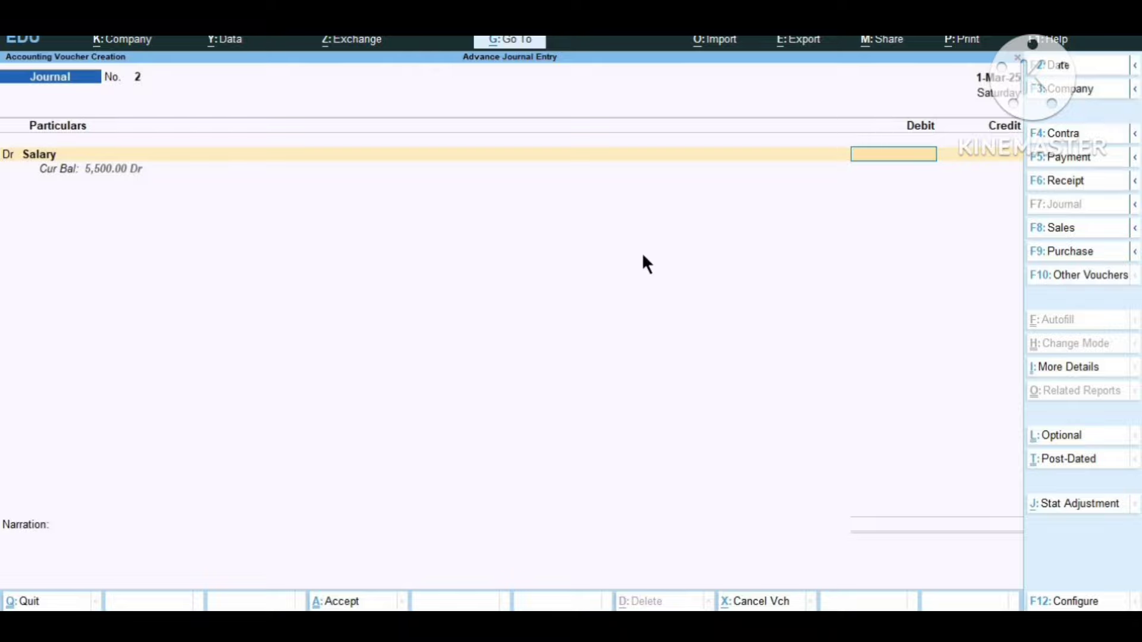
pyautogui.write('500')
pyautogui.press('Return')
pyautogui.press('Return')
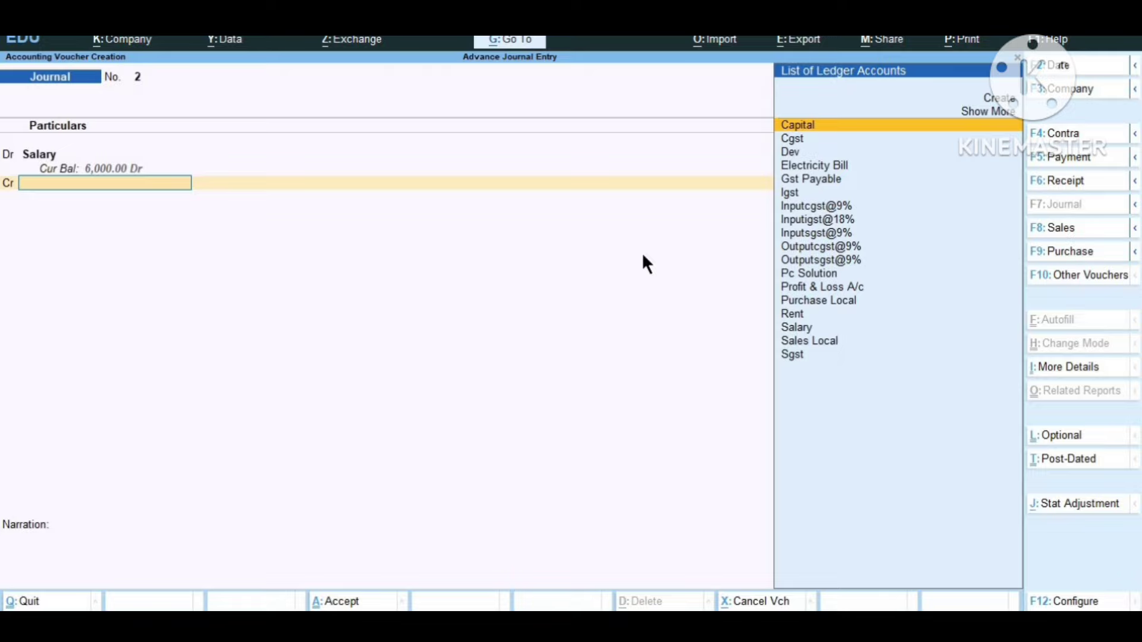
# Create a new ledger named SALARY PAYABLE from the journal voucher's credit line.
pyautogui.hotkey('alt', 'c')
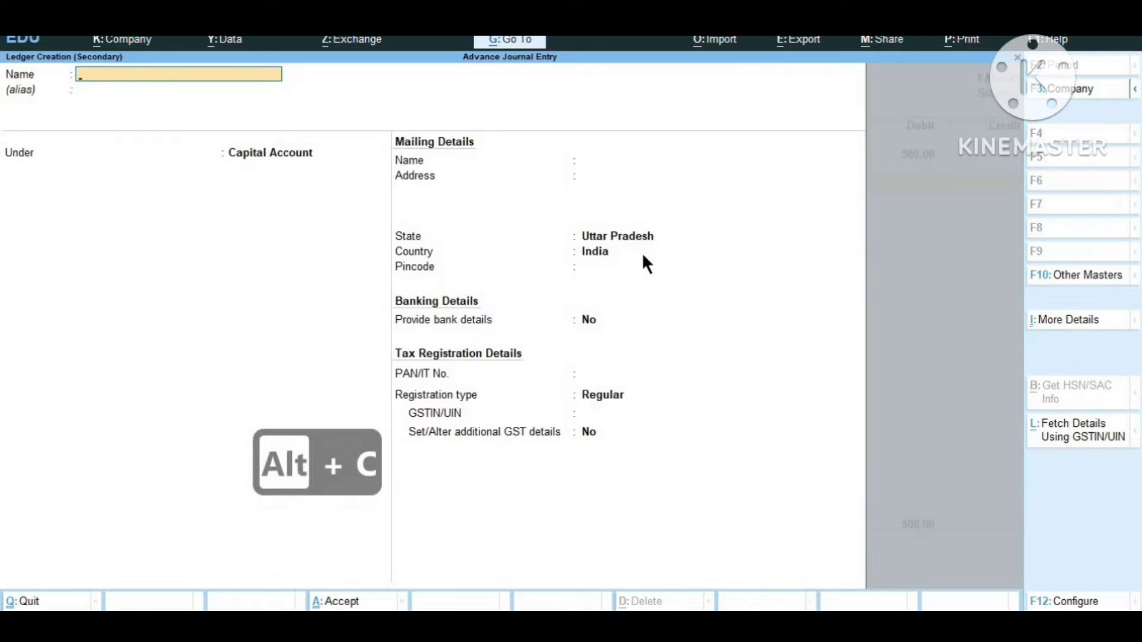
pyautogui.write('SALA')
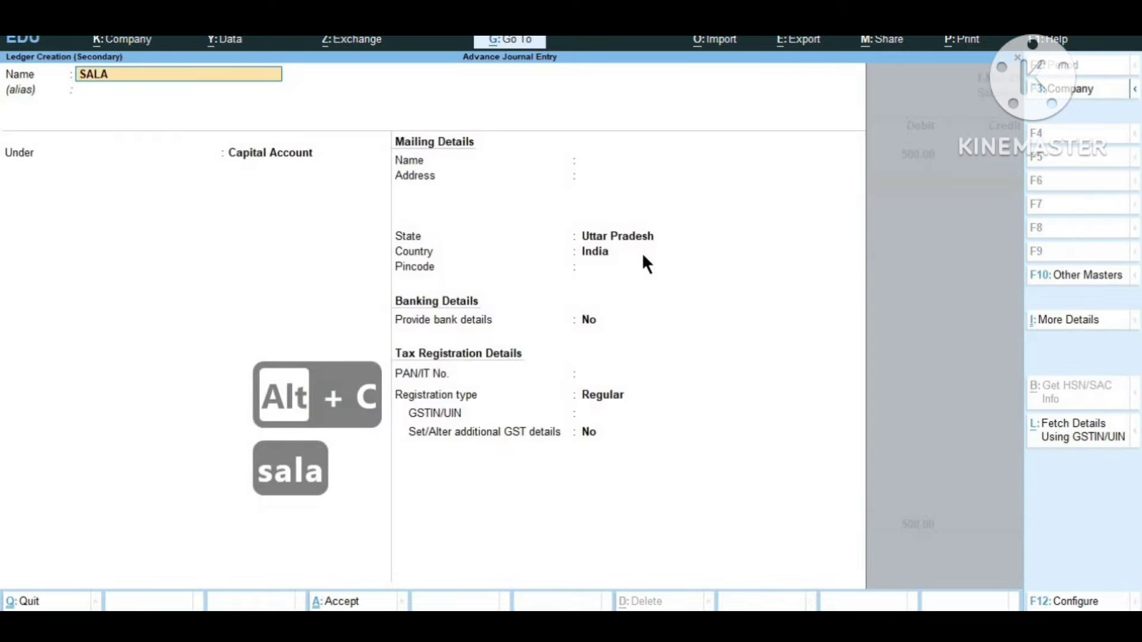
pyautogui.write('RY PAY')
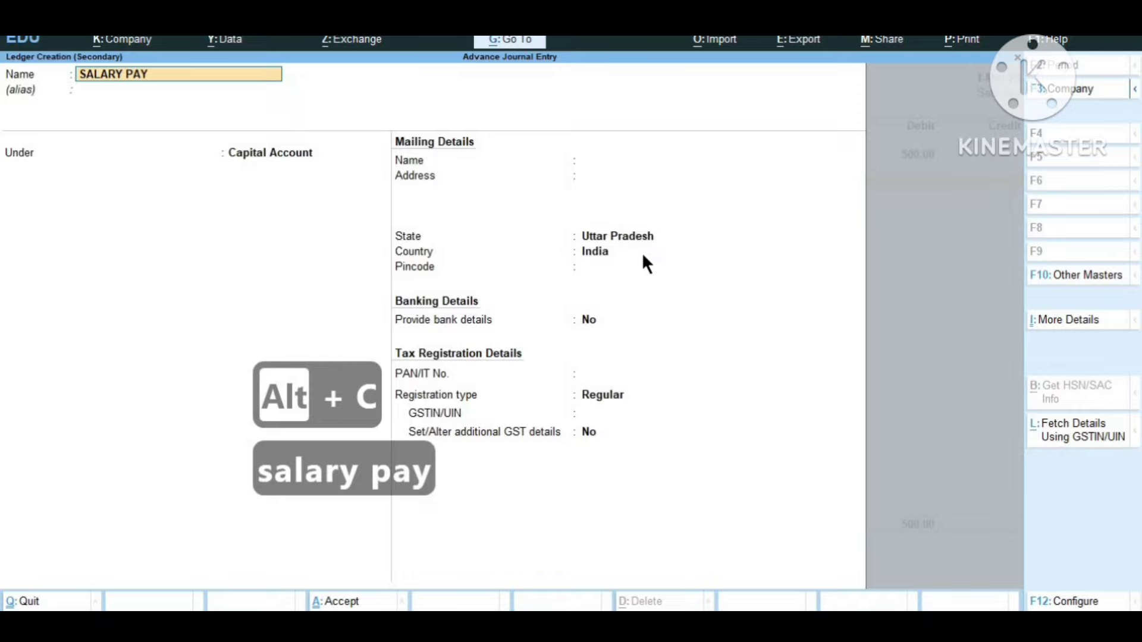
pyautogui.write('ABLE')
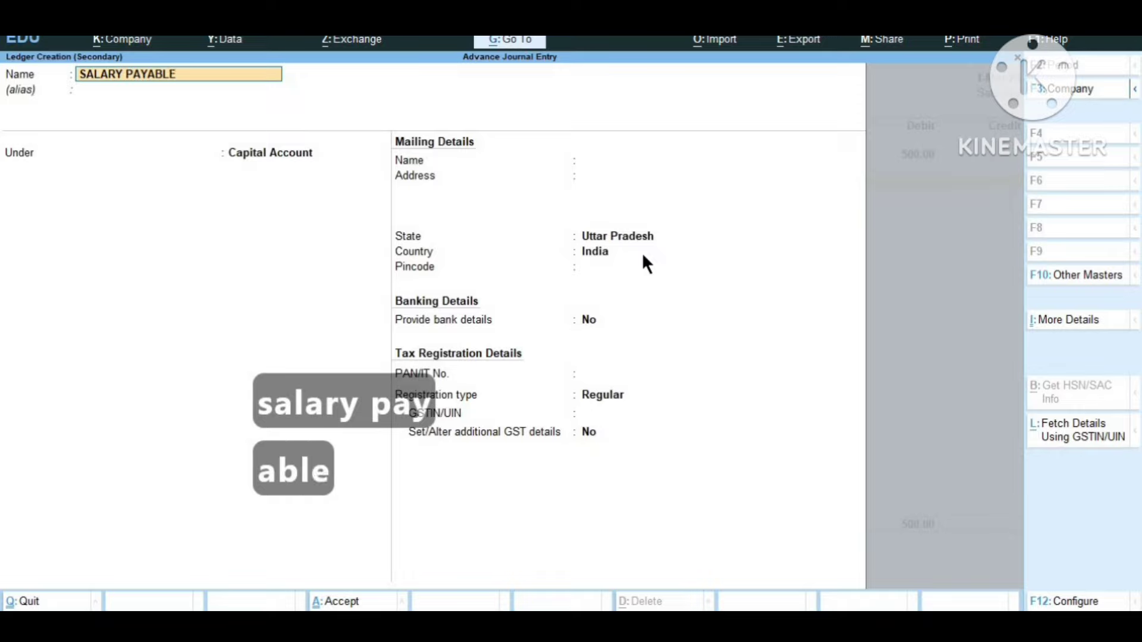
pyautogui.press('Return')
pyautogui.press('Return')
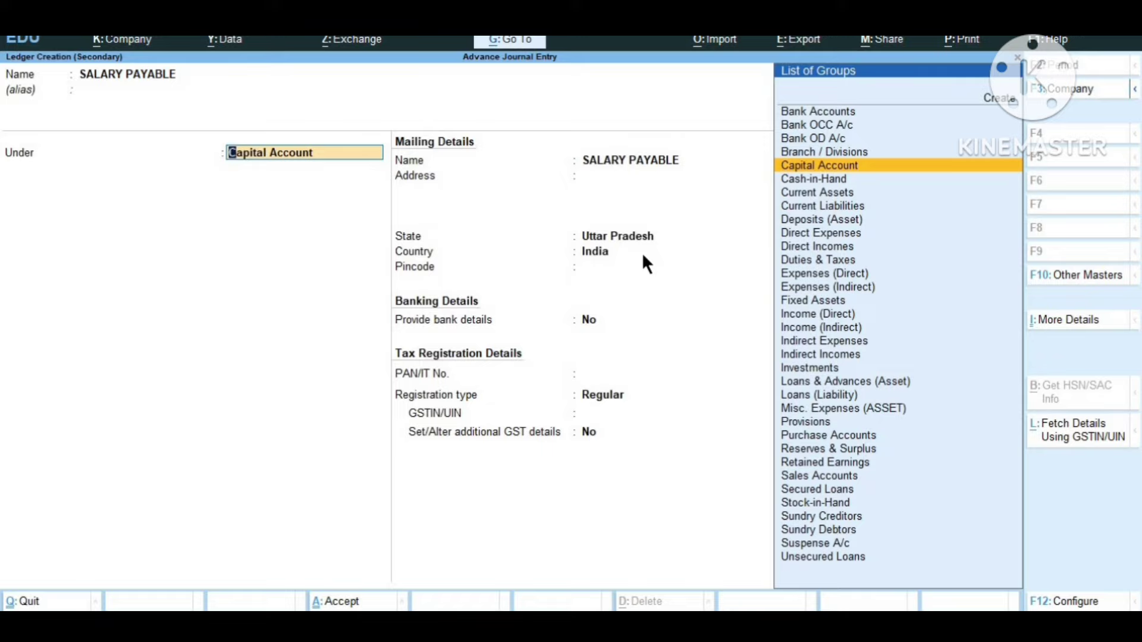
# Place the SALARY PAYABLE ledger under Current Liabilities, keep the other details at their defaults, and save it.
pyautogui.write('C')
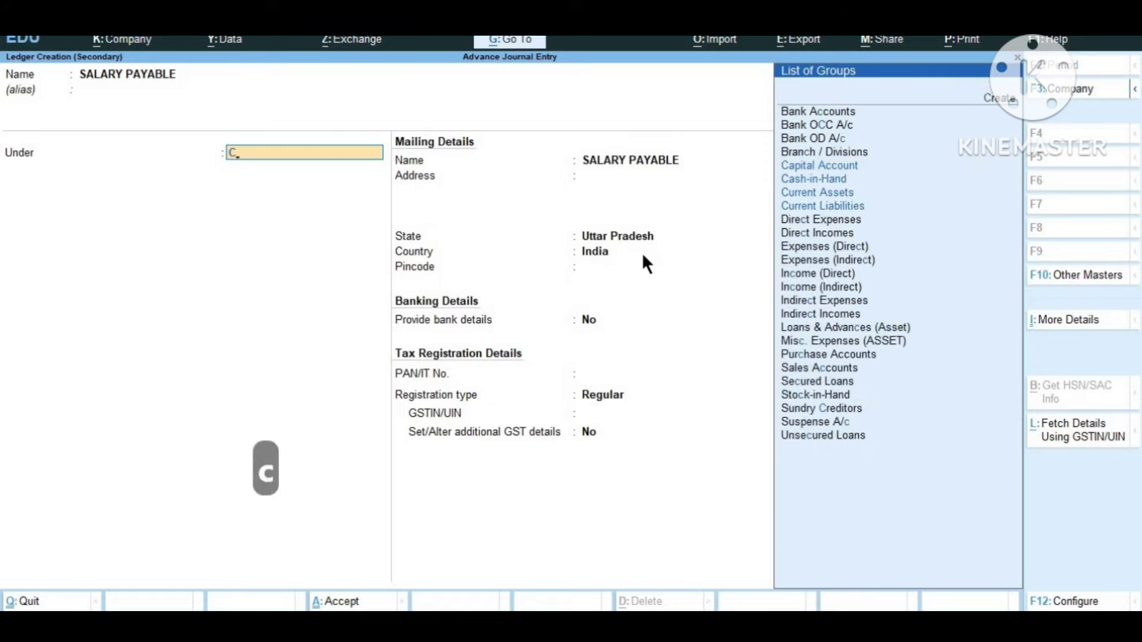
pyautogui.press('Down')
pyautogui.press('Down')
pyautogui.press('Down')
pyautogui.press('Down')
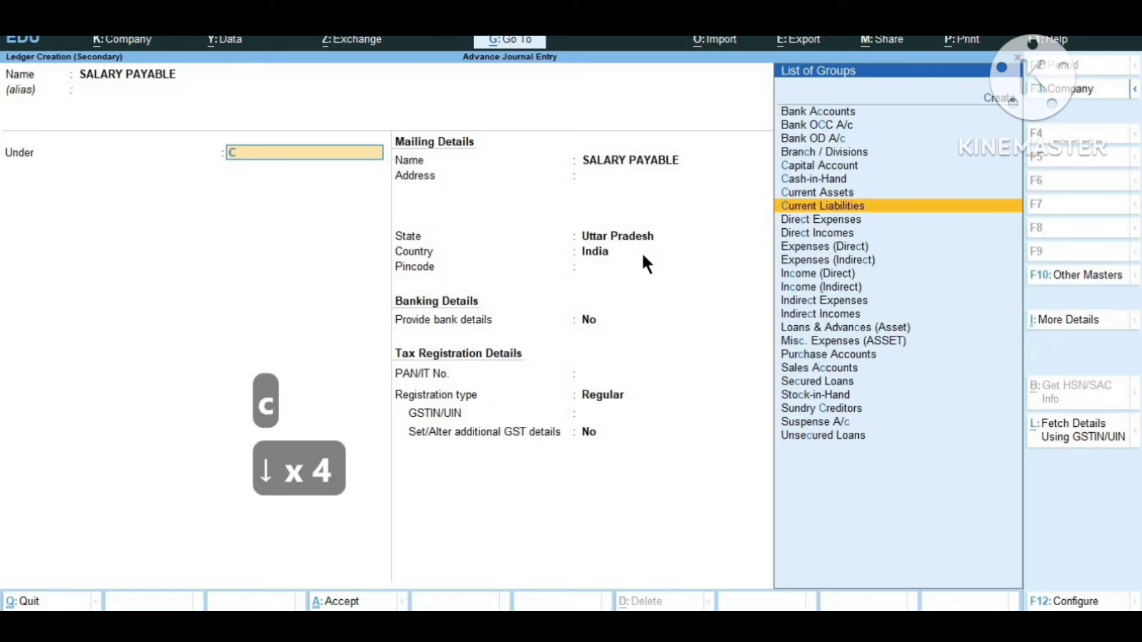
pyautogui.press('Return')
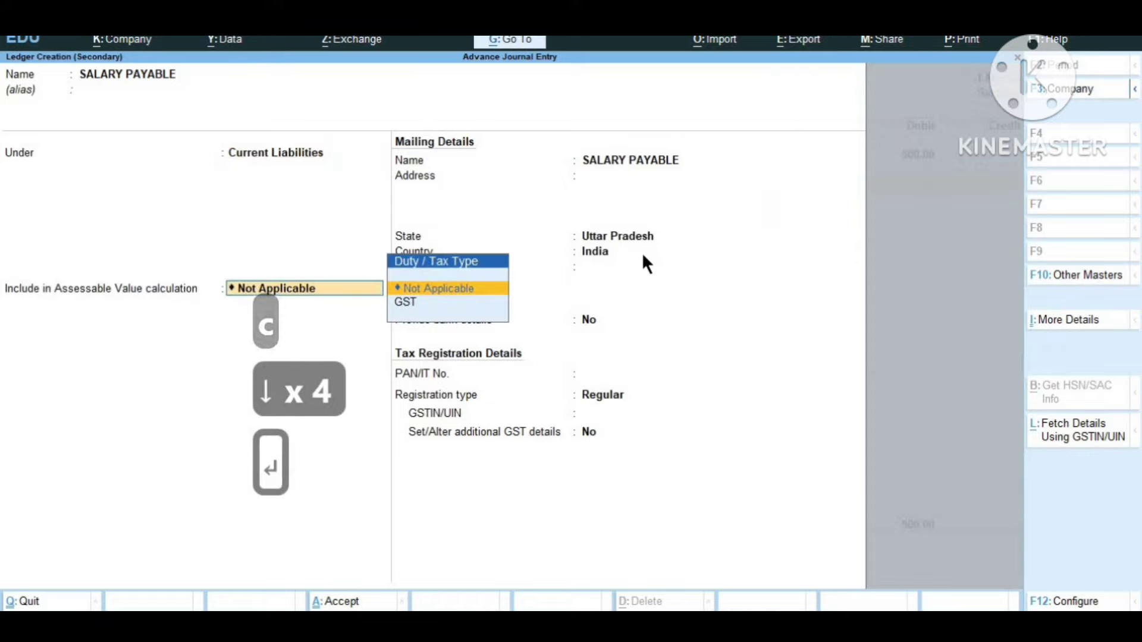
pyautogui.press('Return')
pyautogui.press('Return')
pyautogui.press('Return')
pyautogui.press('Return')
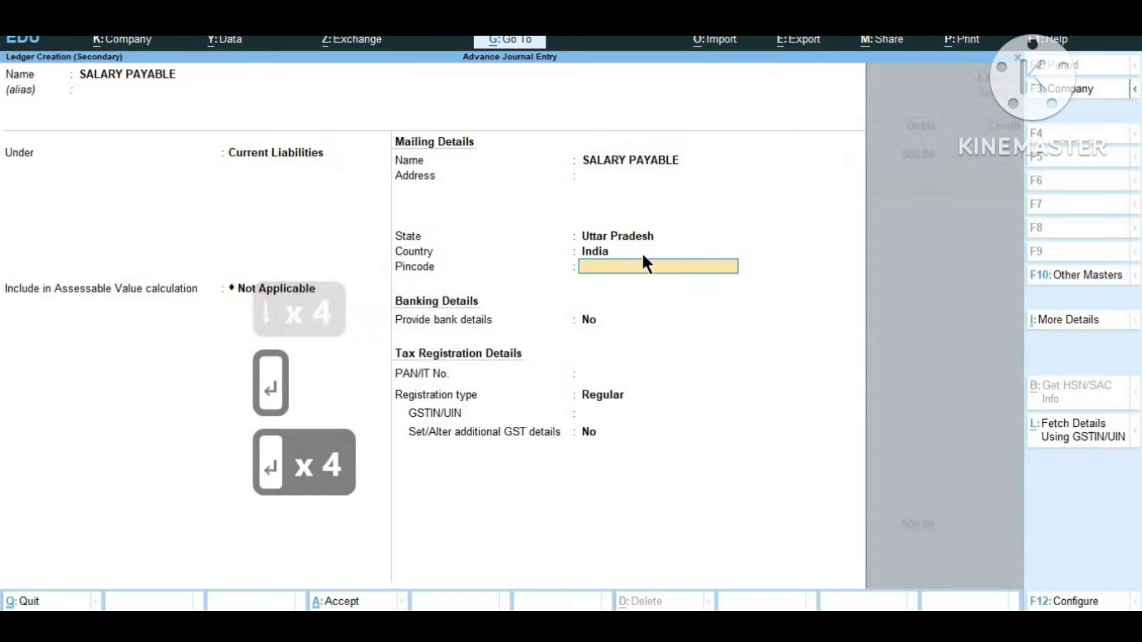
pyautogui.hotkey('ctrl', 'a')
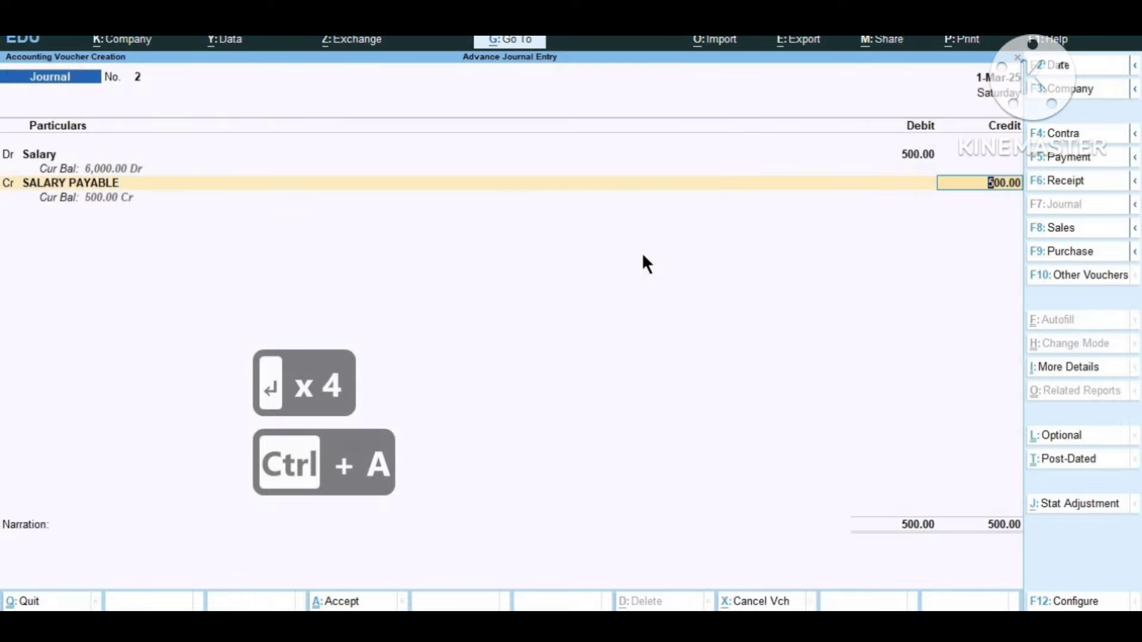
# Credit SALARY PAYABLE with 500 and save the journal voucher without a narration.
pyautogui.press('Return')
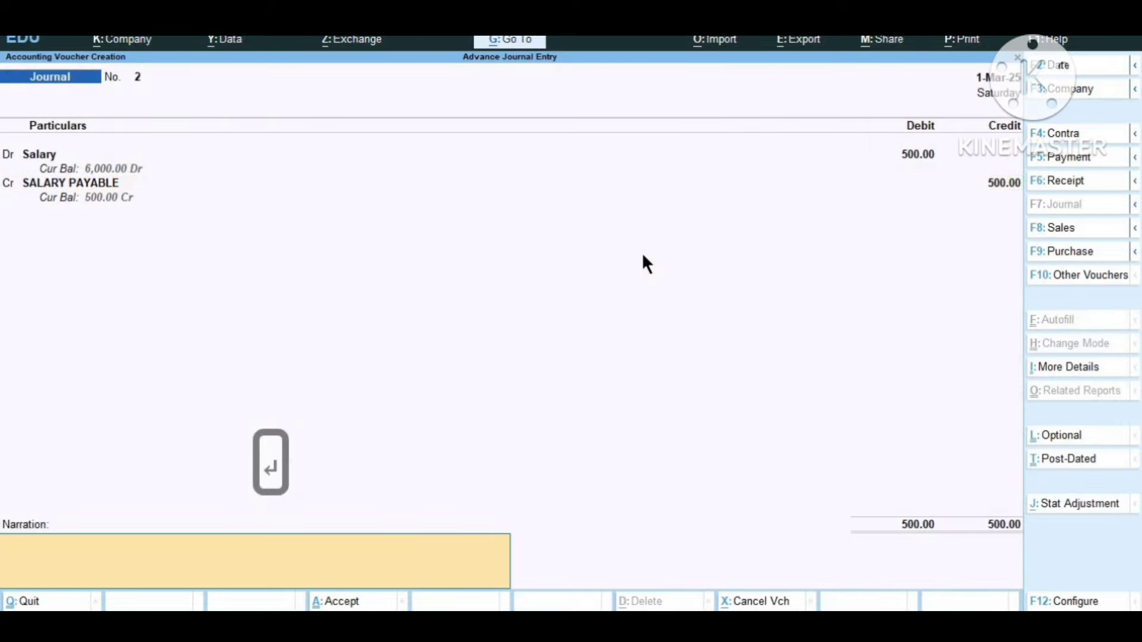
pyautogui.press('Return')
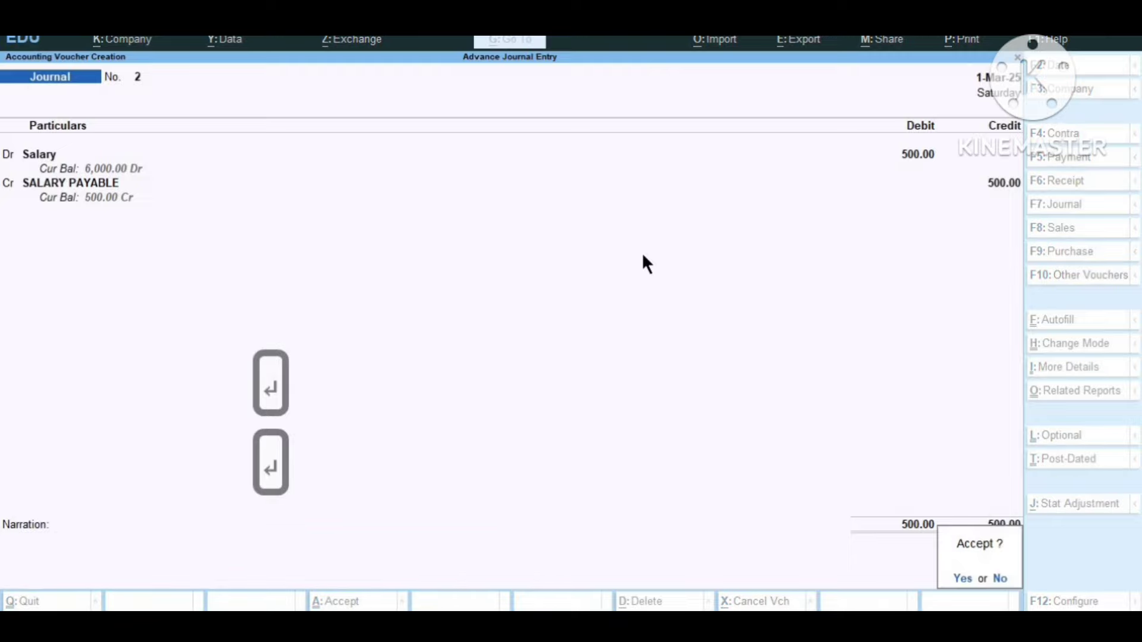
pyautogui.press('Return')
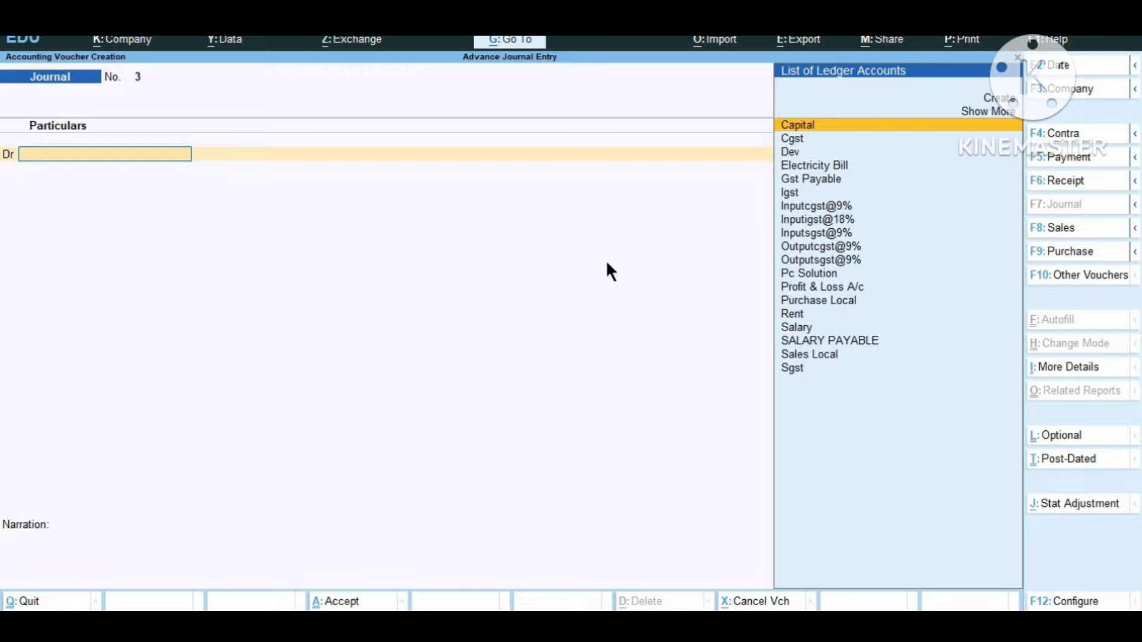
# Debit the Outputcgst@9% ledger with 18 in the new journal voucher.
pyautogui.press('Down')
pyautogui.press('Down')
pyautogui.press('Down')
pyautogui.press('Down')
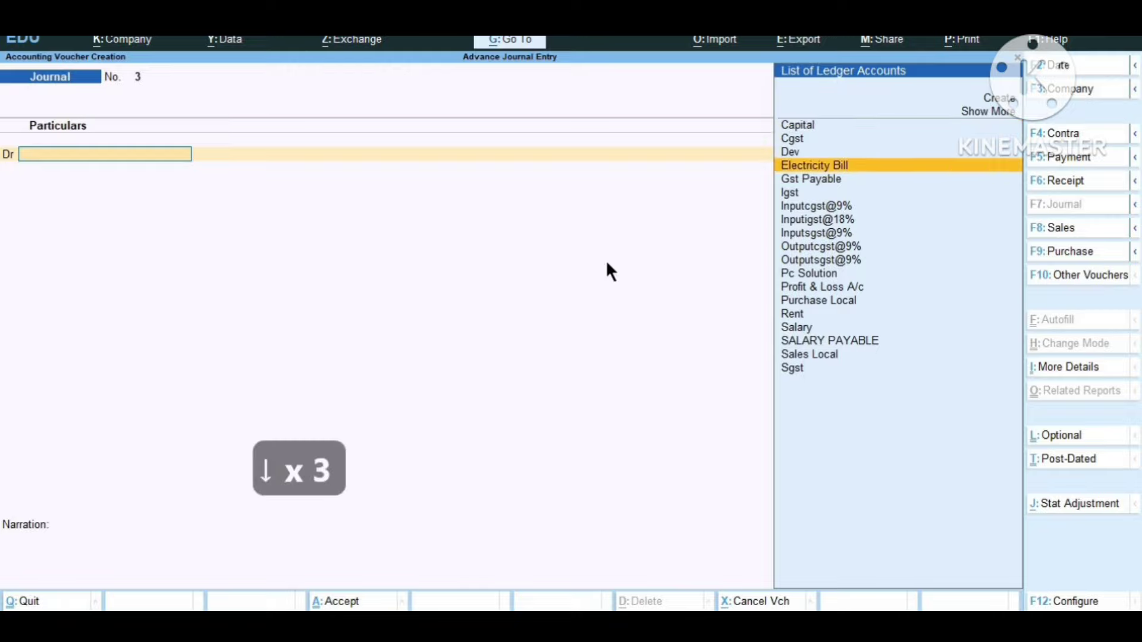
pyautogui.press('Down')
pyautogui.press('Down')
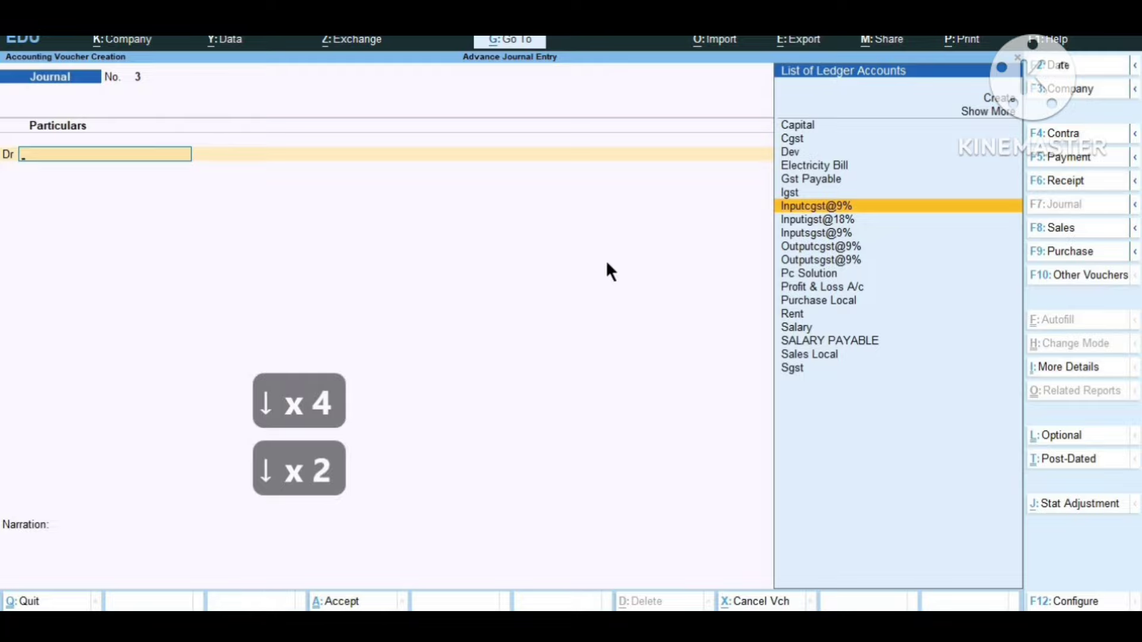
pyautogui.press('Down')
pyautogui.press('Down')
pyautogui.press('Down')
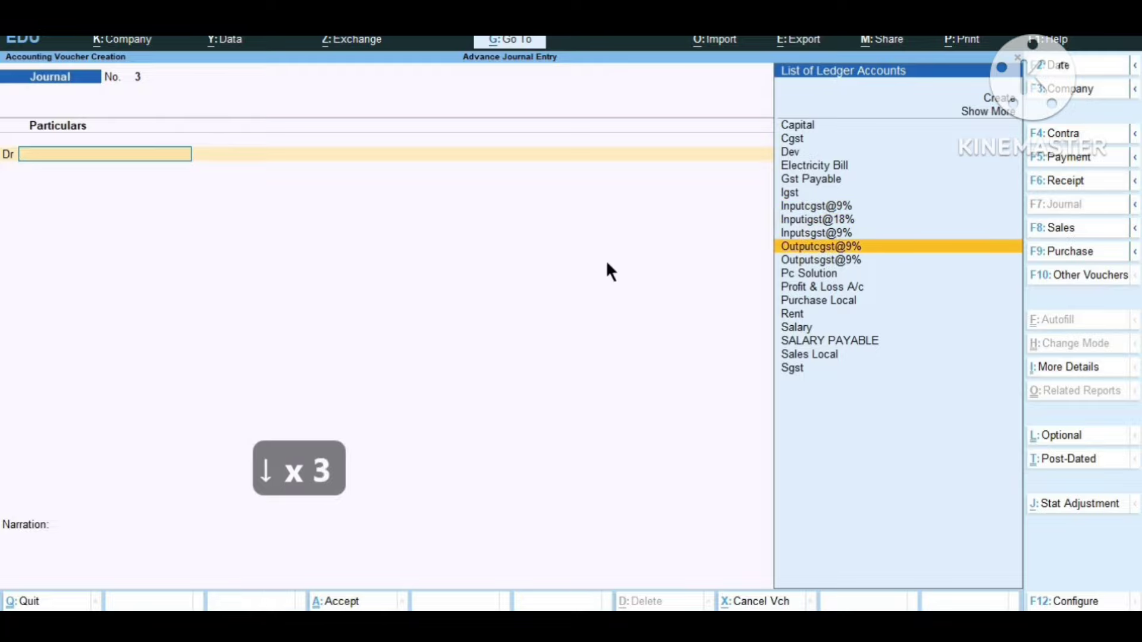
pyautogui.press('Return')
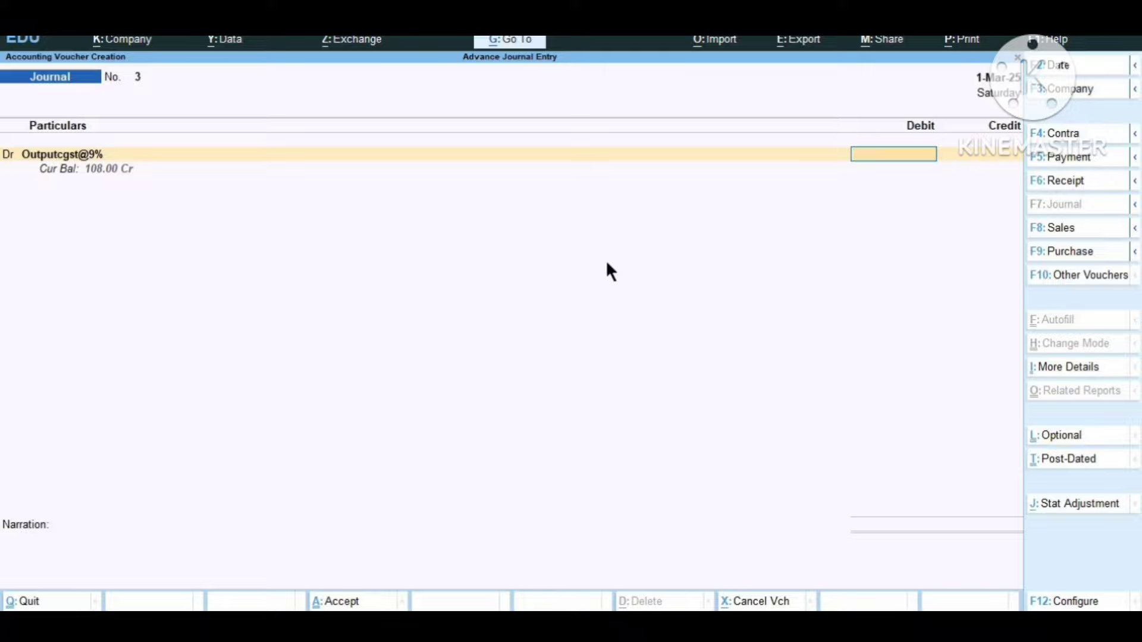
pyautogui.write('18')
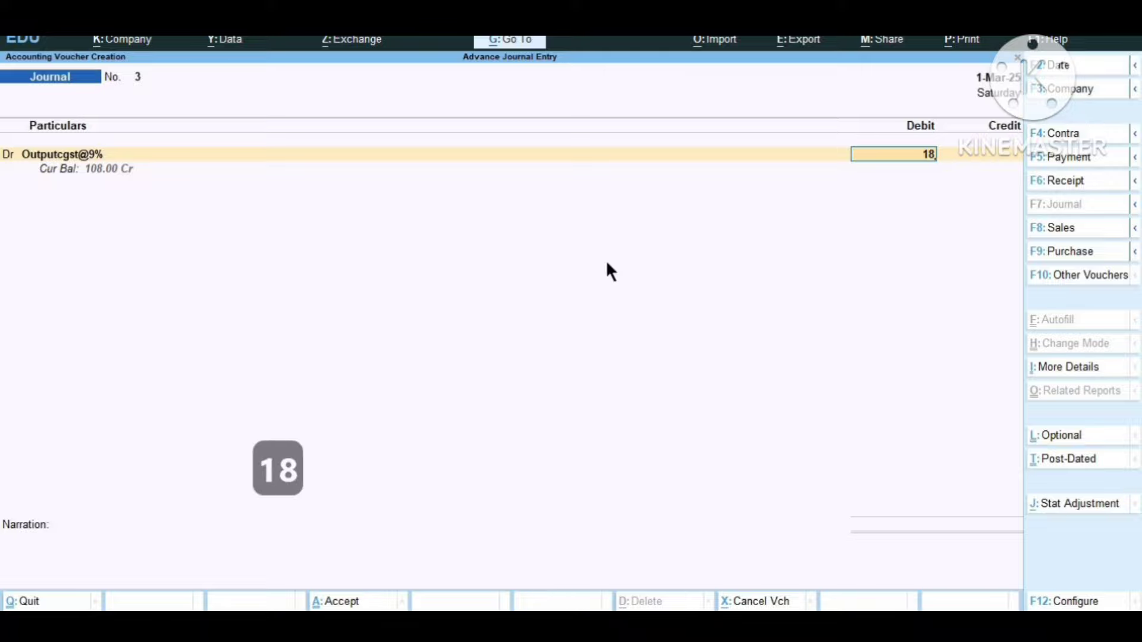
pyautogui.press('Return')
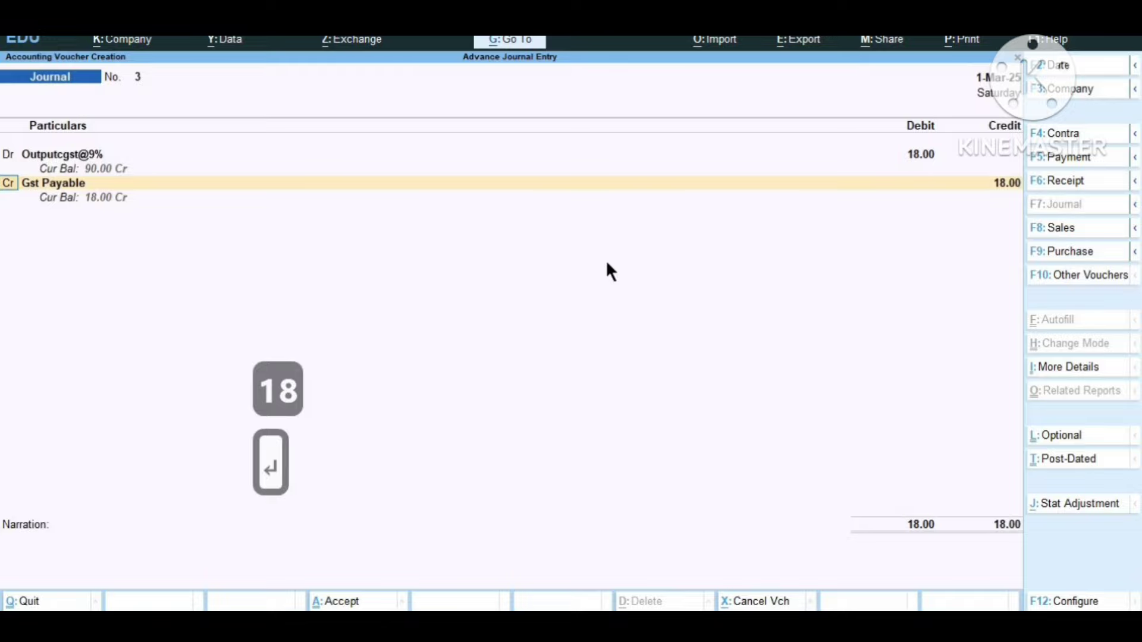
# Make the second voucher line a debit to Outputsgst@9% for 18.
pyautogui.write('d')
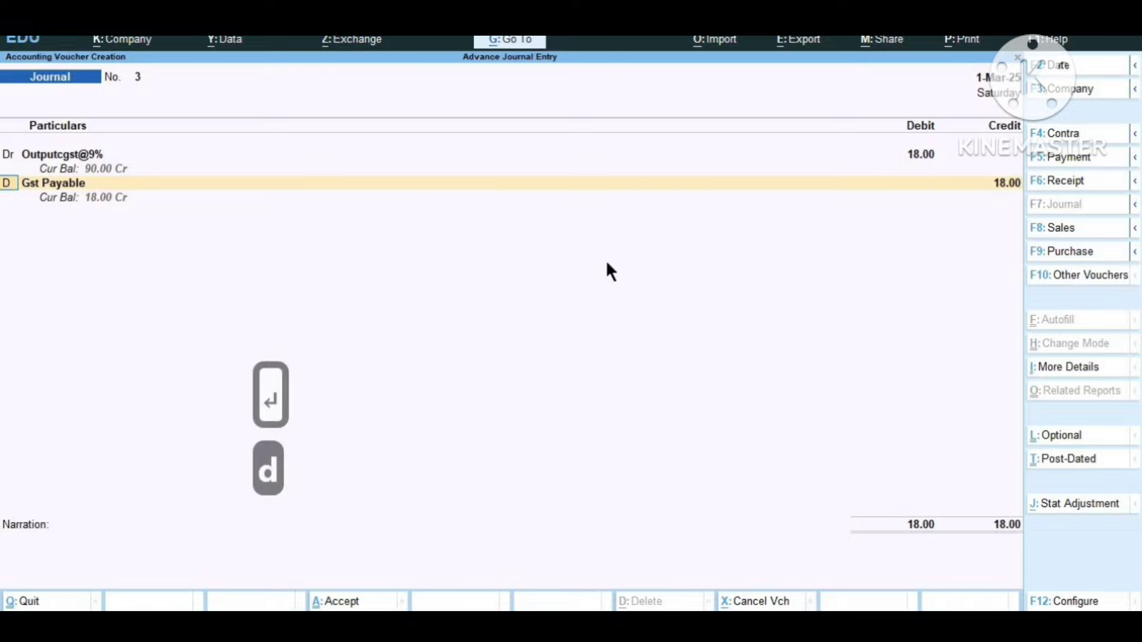
pyautogui.press('Return')
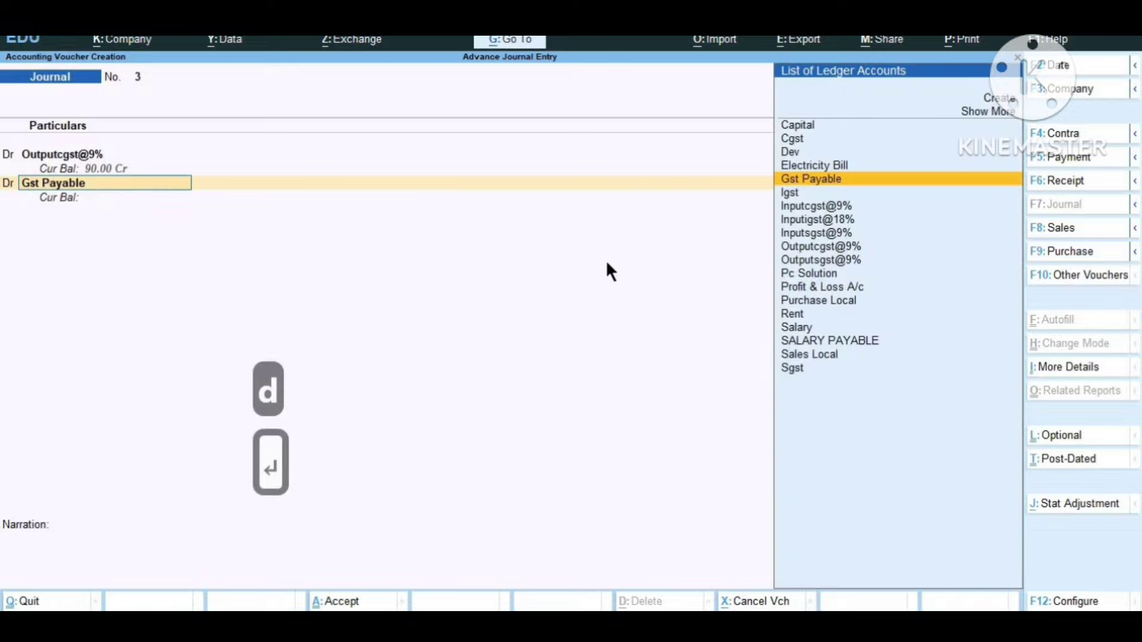
pyautogui.press('Down')
pyautogui.press('Down')
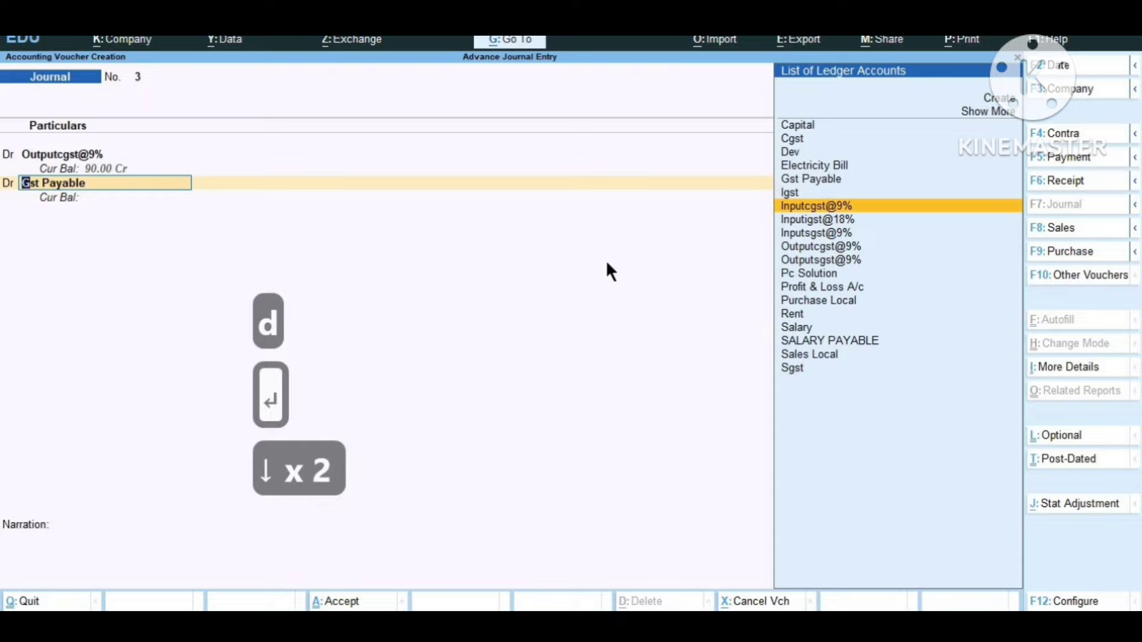
pyautogui.press('BackSpace')
pyautogui.press('BackSpace')
pyautogui.press('BackSpace')
pyautogui.press('Return')
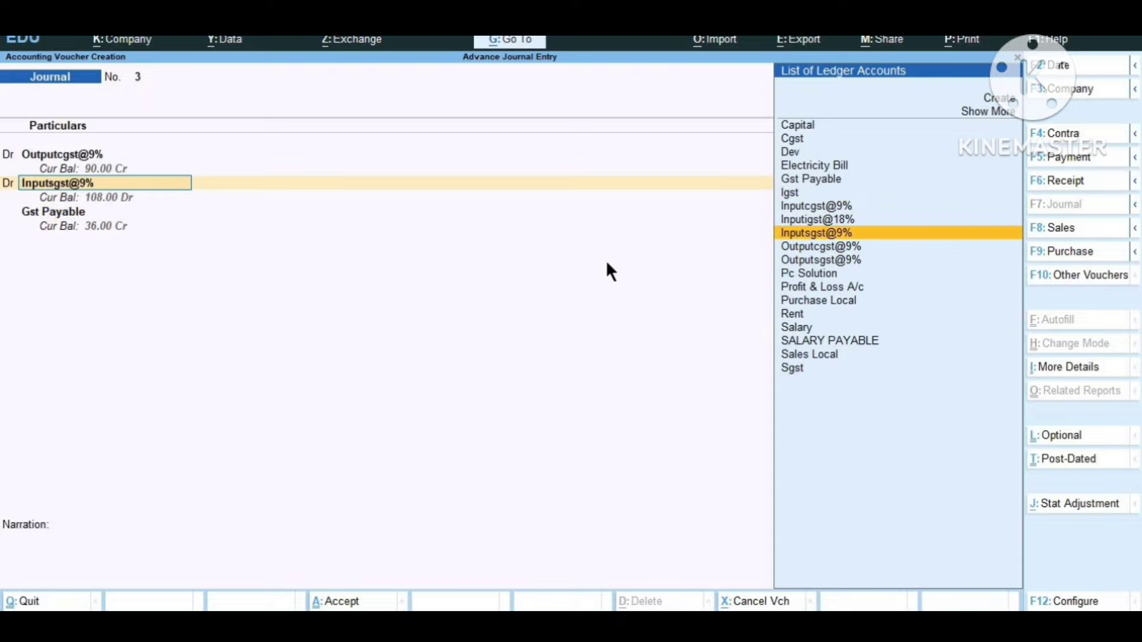
pyautogui.press('Down')
pyautogui.press('Down')
pyautogui.press('Return')
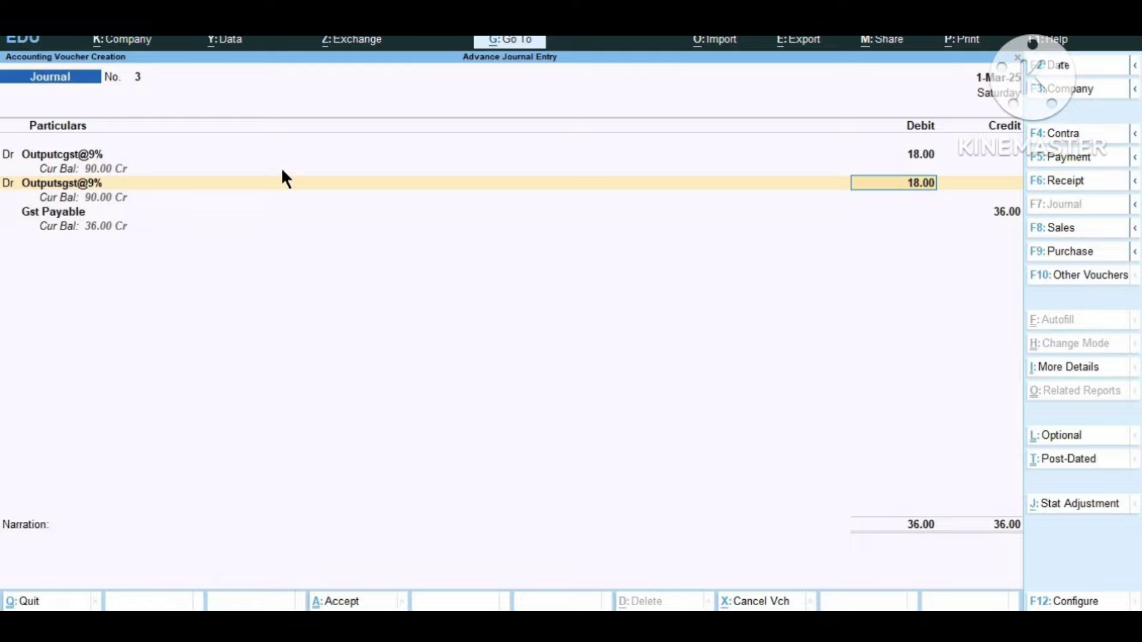
pyautogui.press('Return')
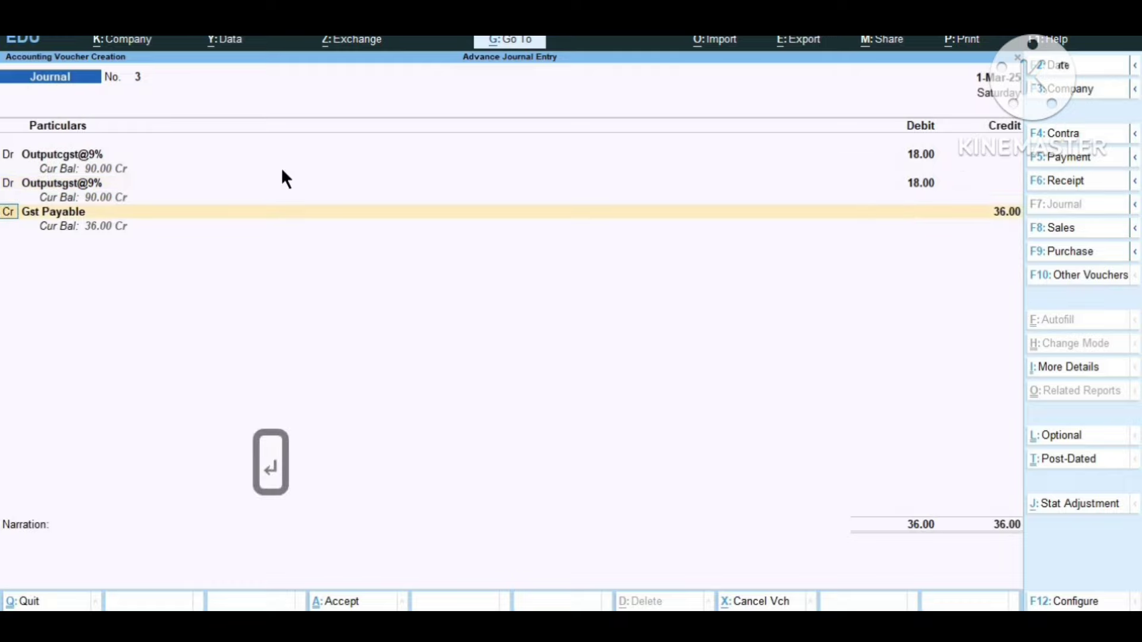
# Open the Gst Payable ledger's master from the credit line to check its group, and leave it without changes.
pyautogui.press('Return')
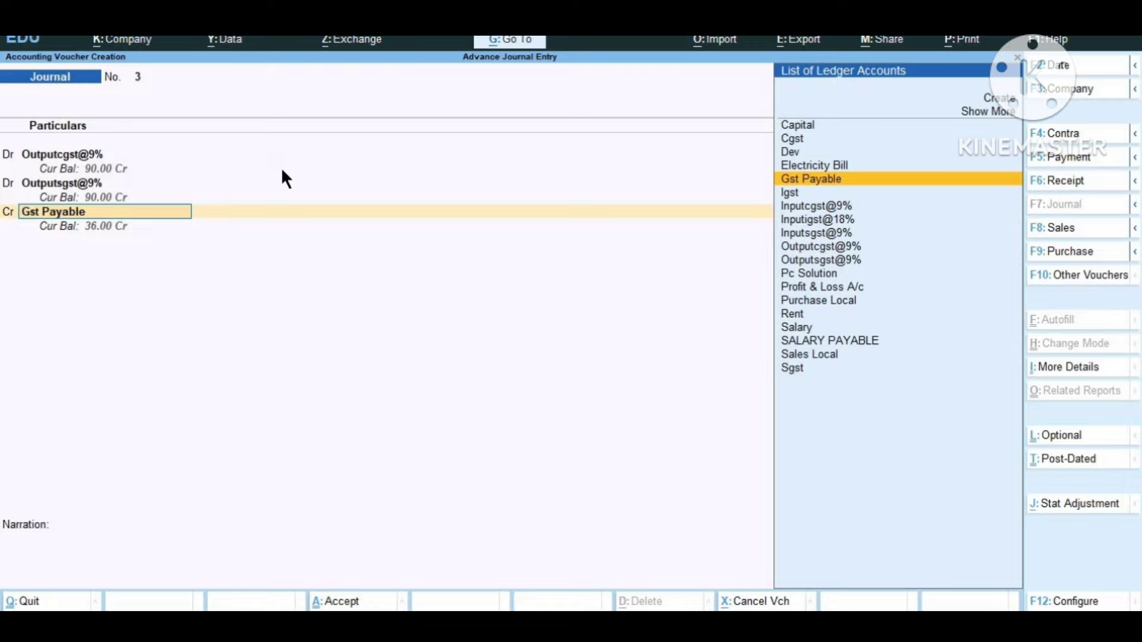
pyautogui.hotkey('ctrl', '\\')
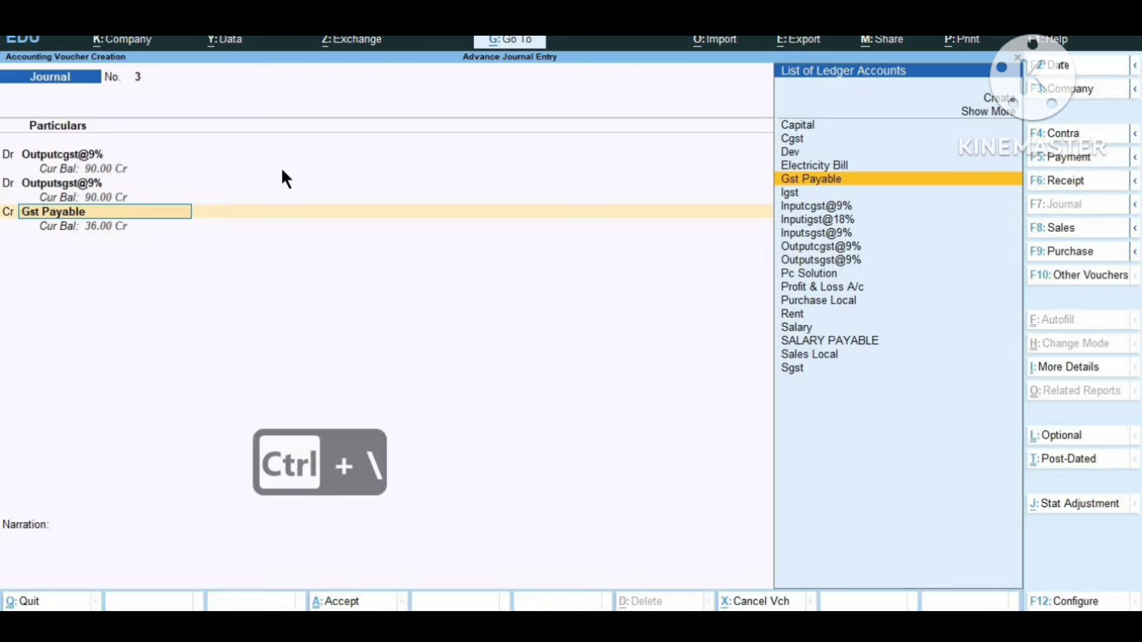
pyautogui.press('Return')
pyautogui.press('BackSpace')
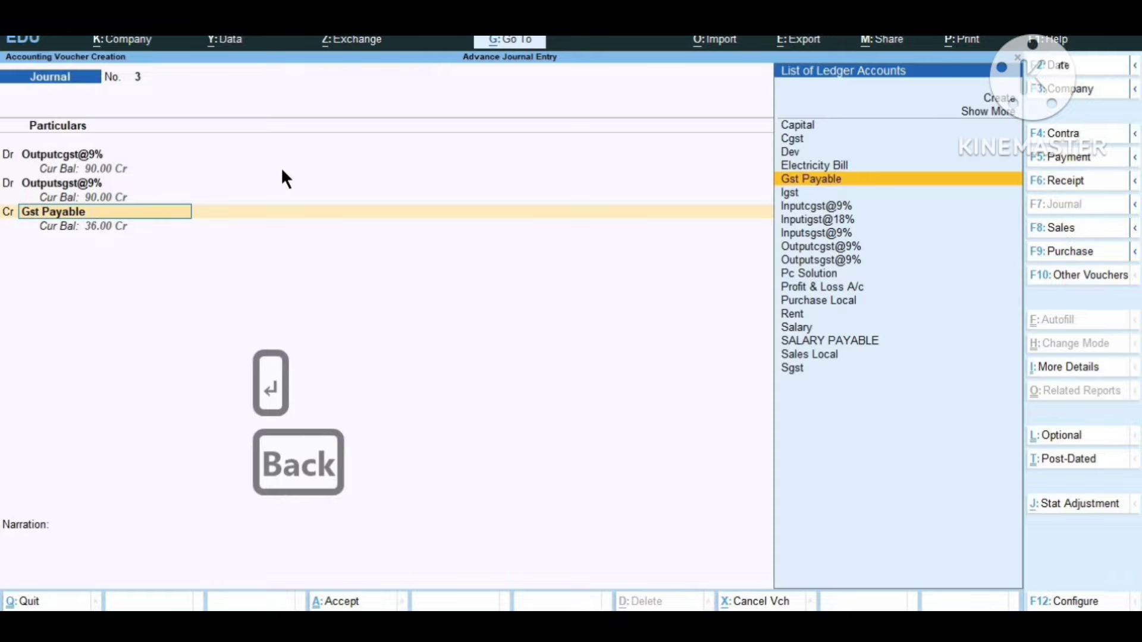
pyautogui.hotkey('ctrl', 'Return')
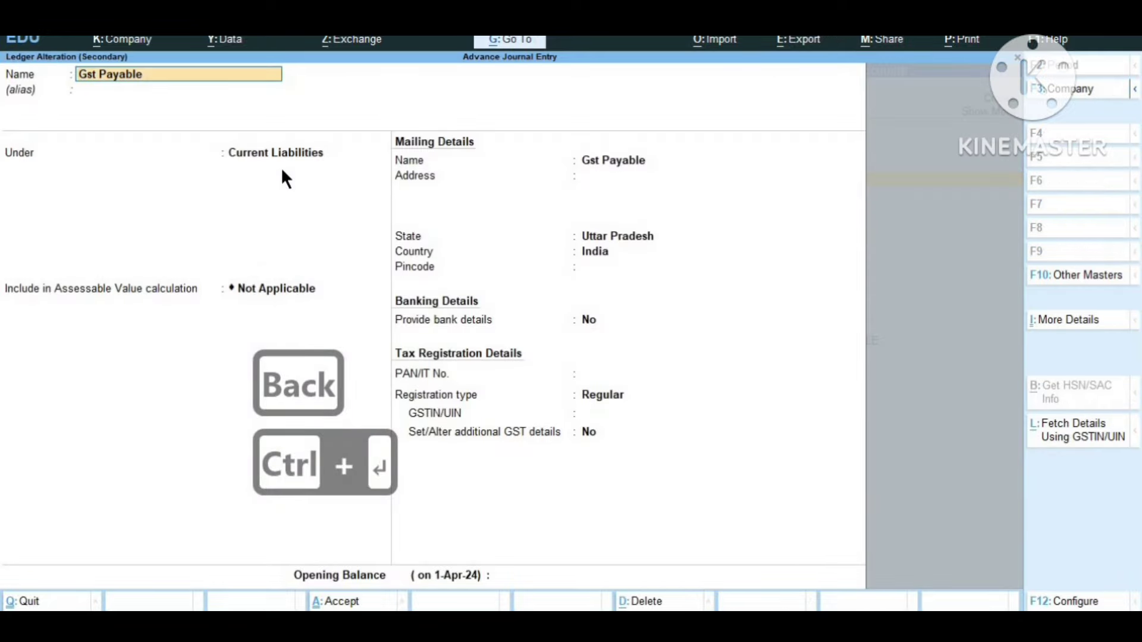
pyautogui.press('Escape')
pyautogui.press('Escape')
pyautogui.press('Escape')
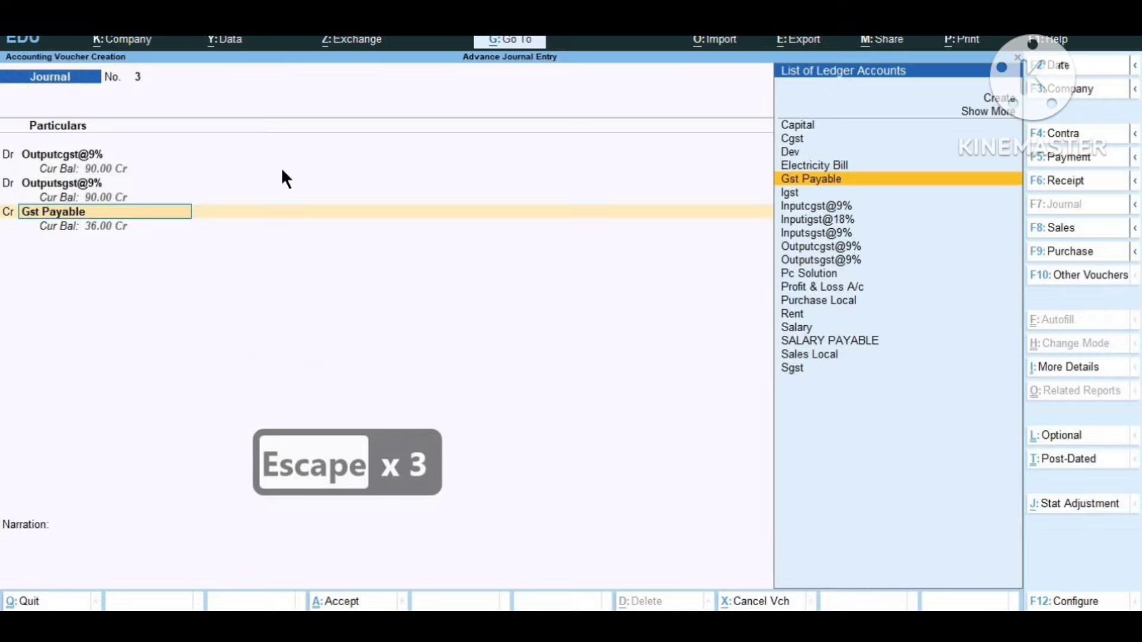
# Credit Gst Payable with 36 and save the journal voucher without a narration.
pyautogui.press('Return')
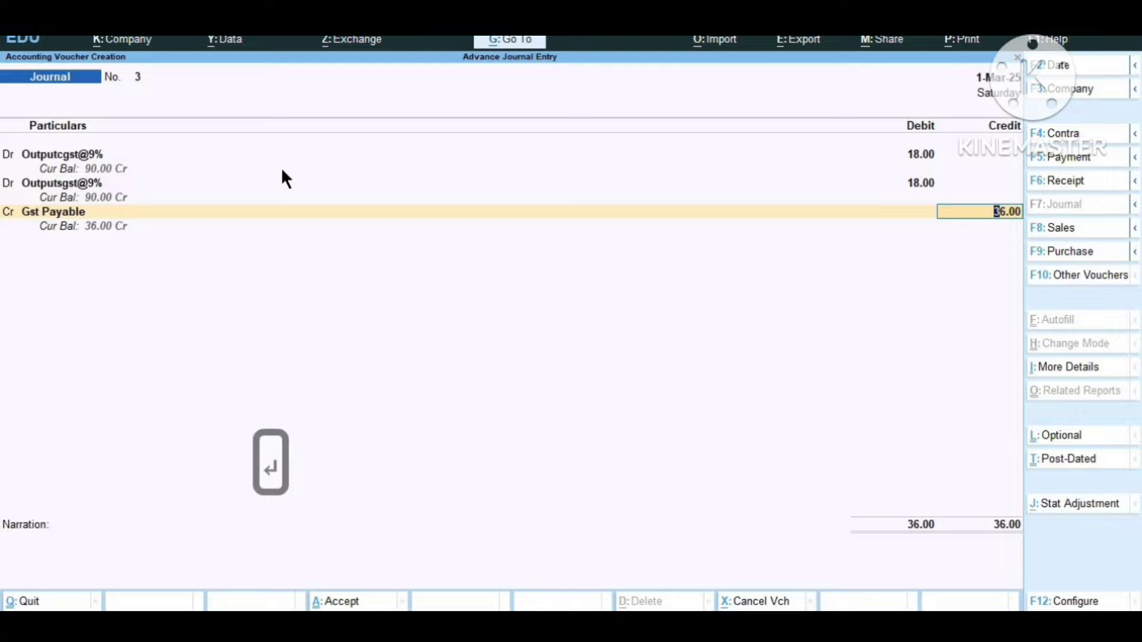
pyautogui.press('Return')
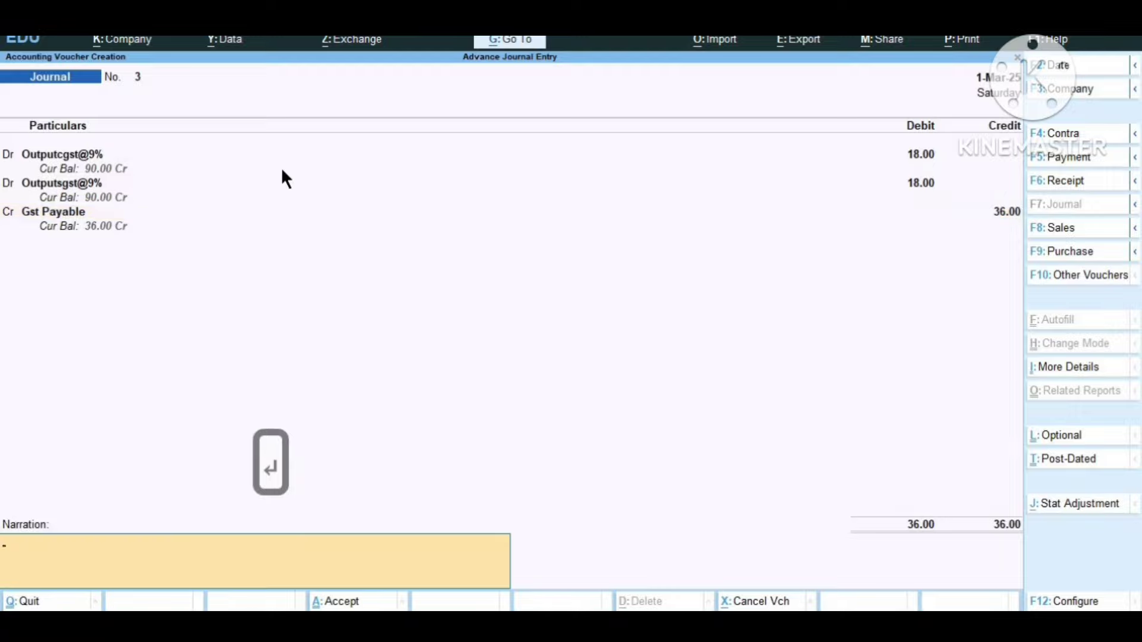
pyautogui.press('Return')
pyautogui.press('Return')
pyautogui.press('Return')
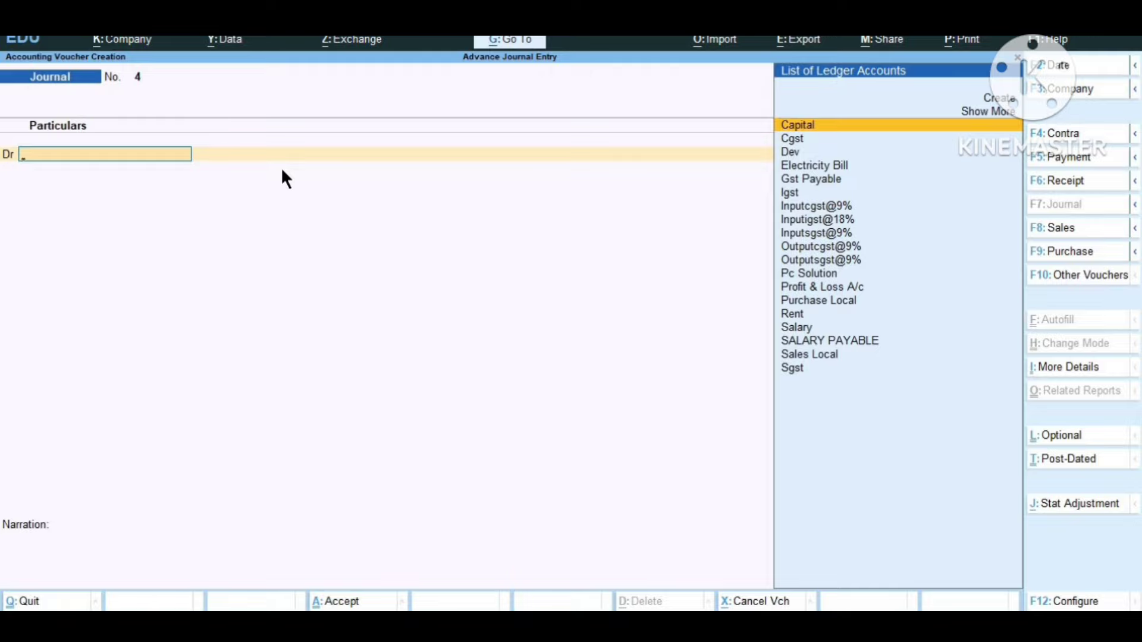
# Choose Electricity Bill as the debit ledger of the new journal voucher.
pyautogui.press('Down')
pyautogui.press('Down')
pyautogui.press('Down')
pyautogui.press('Return')
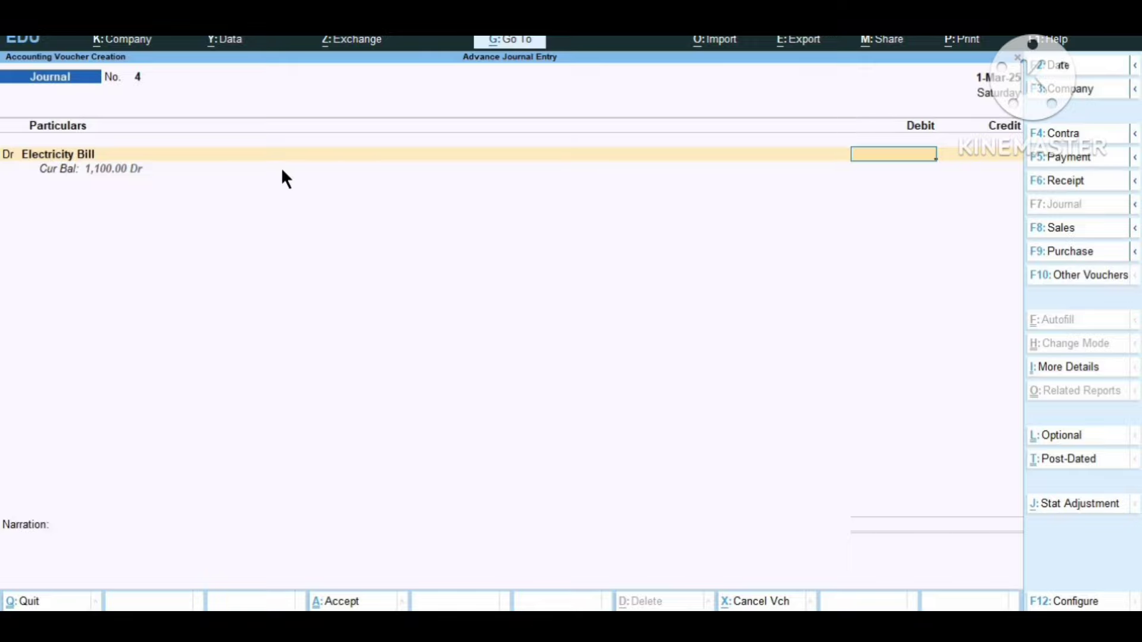
# Open the Electricity Bill ledger's master from the debit line to check its group, and leave it without changes.
pyautogui.press('BackSpace')
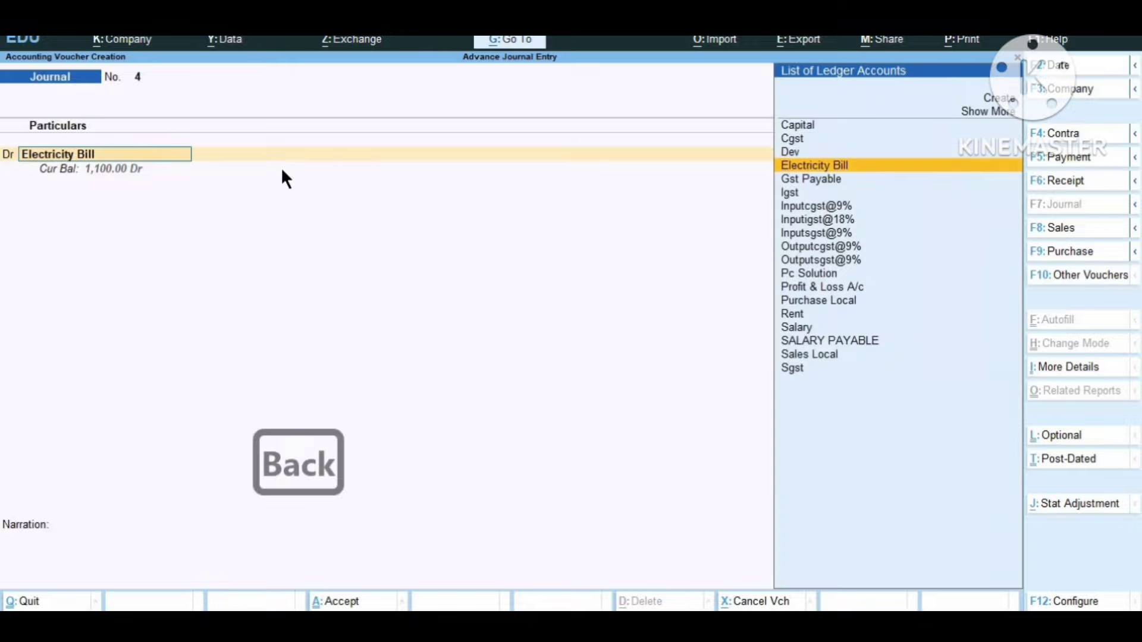
pyautogui.hotkey('ctrl', 'Return')
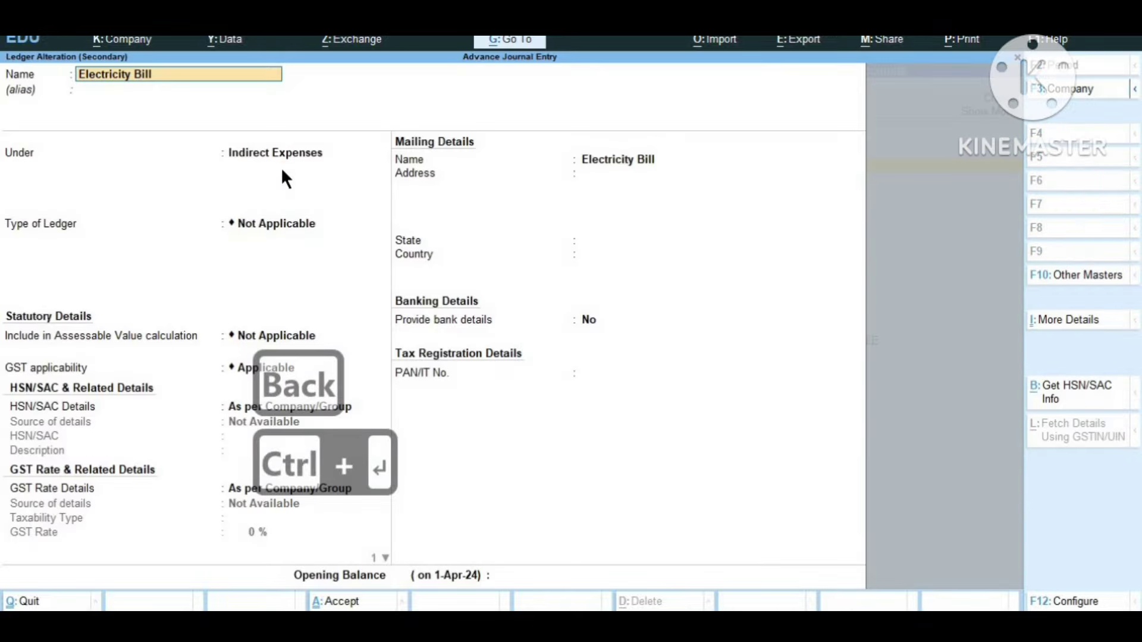
pyautogui.press('Escape')
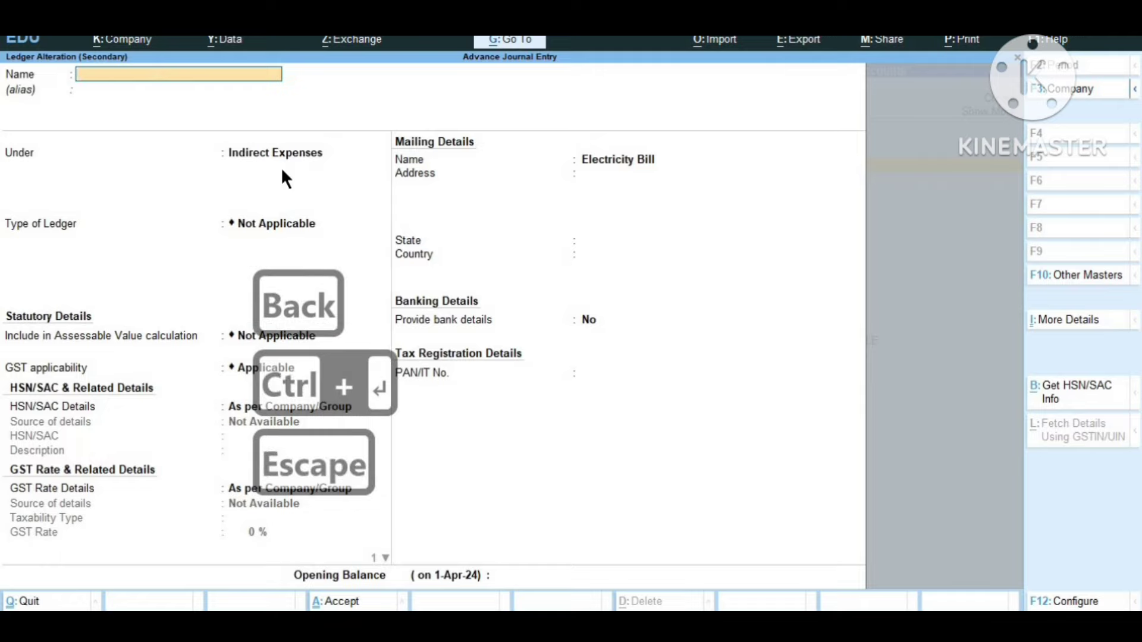
pyautogui.press('Escape')
pyautogui.press('Escape')
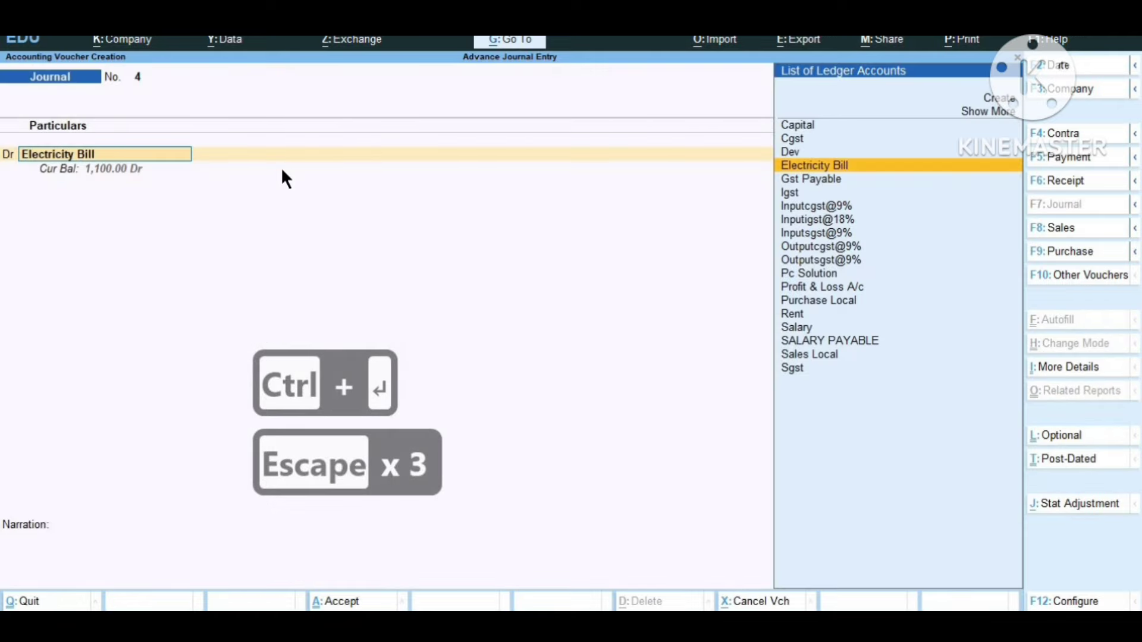
# Debit Electricity Bill with 100 and start the credit line of the voucher.
pyautogui.press('Return')
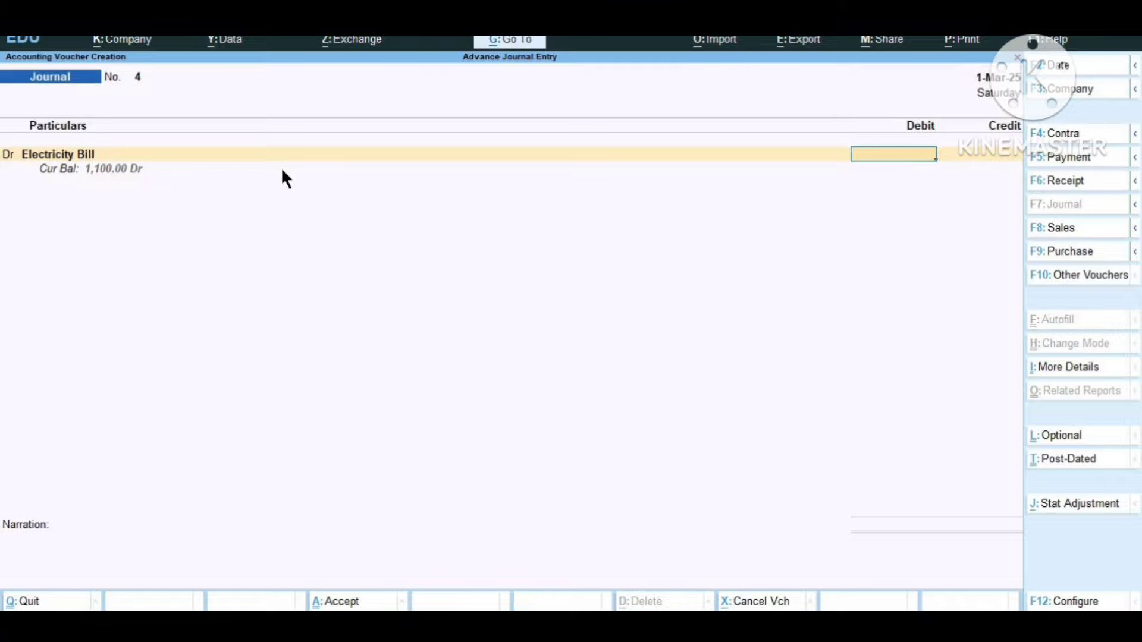
pyautogui.write('100')
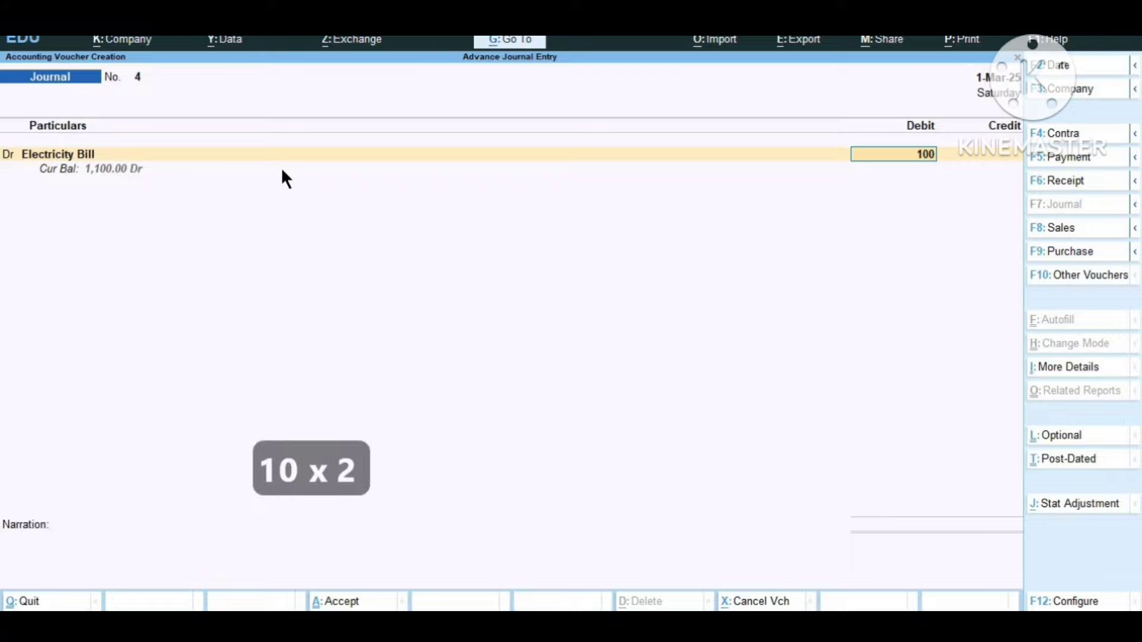
pyautogui.press('Return')
pyautogui.press('Return')
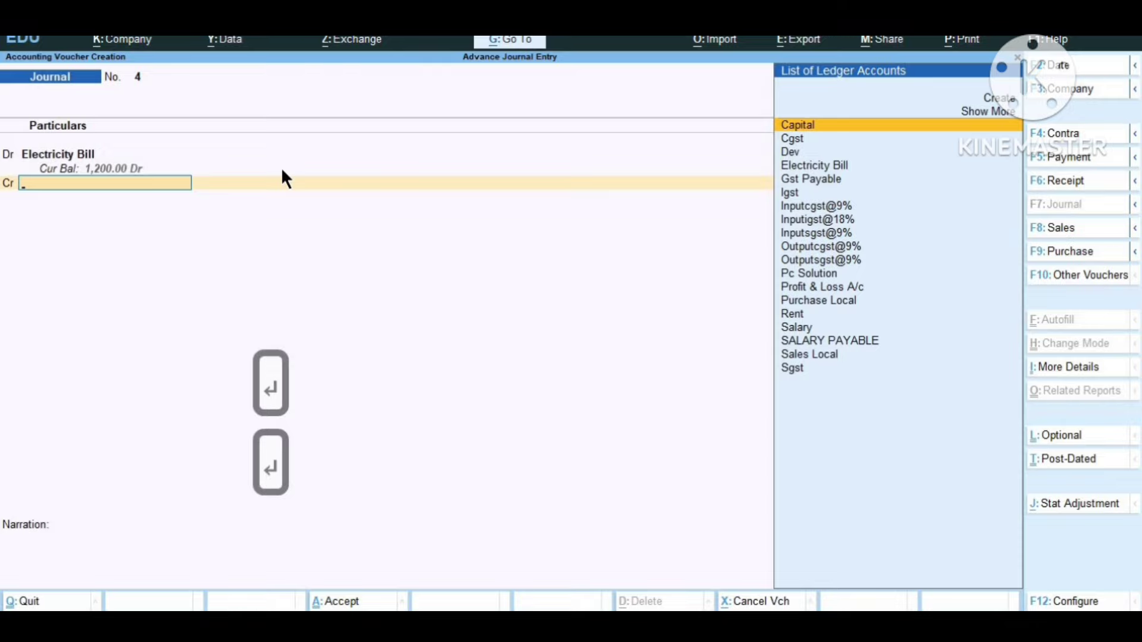
# Create an OUTSTANDING LIABILITY ledger under Current Liabilities for the credit line, keeping the remaining details at their defaults.
pyautogui.hotkey('alt', 'c')
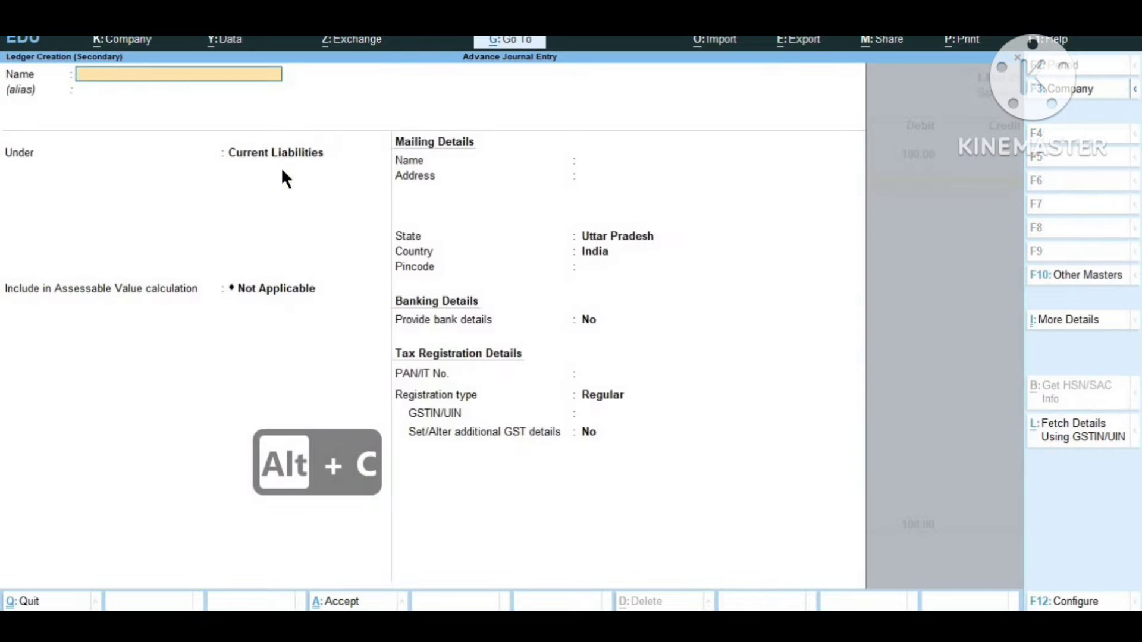
pyautogui.write('OUTSTANDING LIAB')
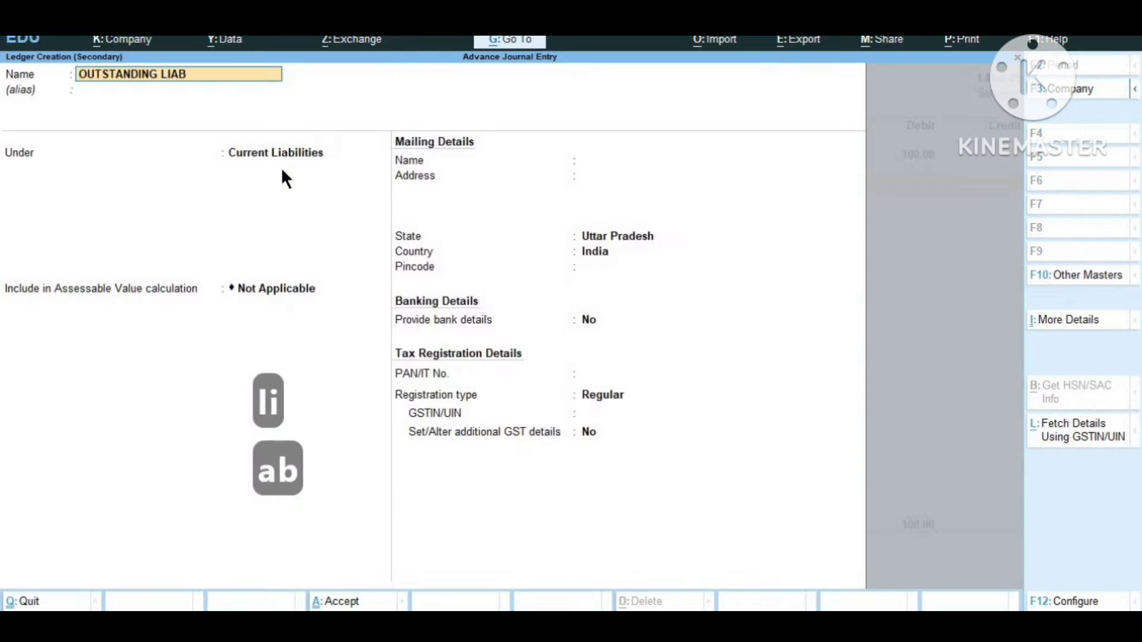
pyautogui.write('ILITY,')
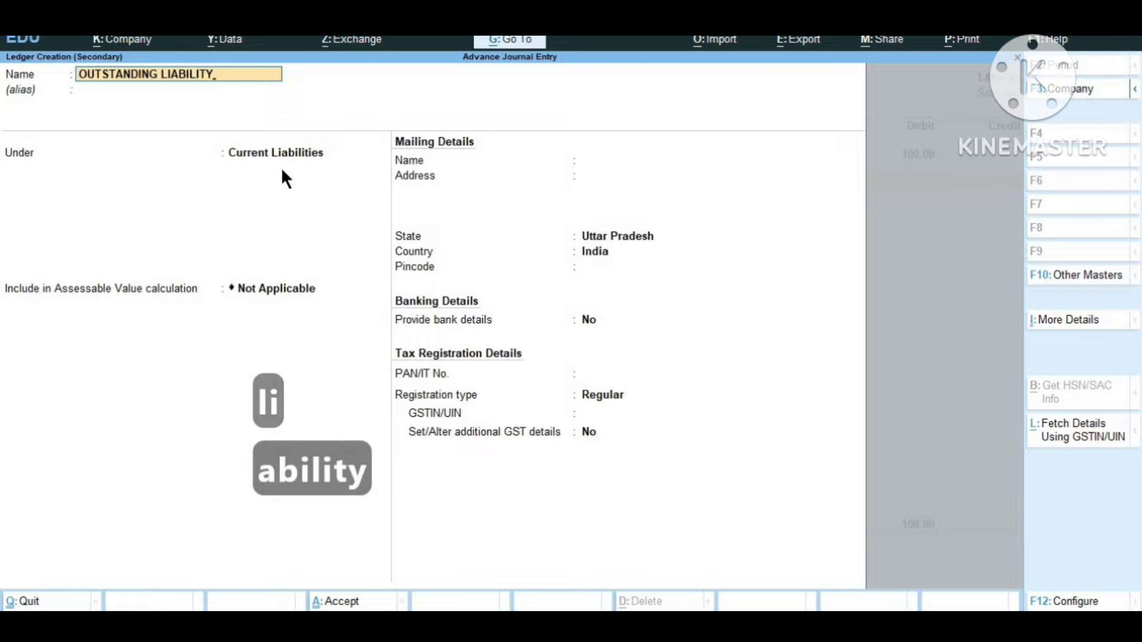
pyautogui.press('Return')
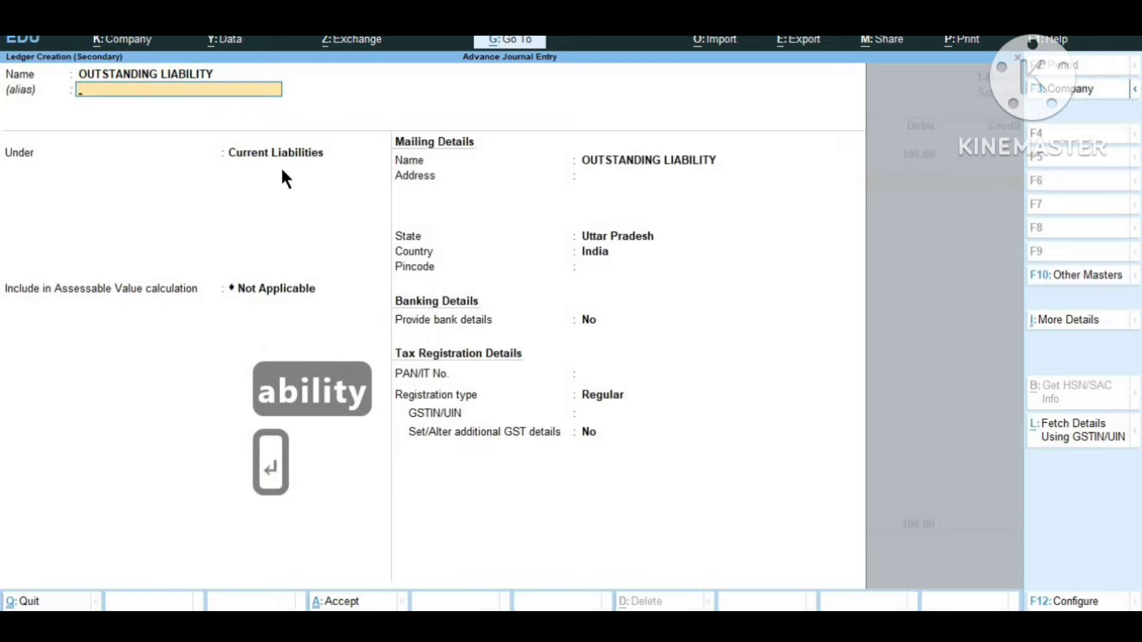
pyautogui.press('Return')
pyautogui.press('Return')
pyautogui.press('Return')
pyautogui.press('Return')
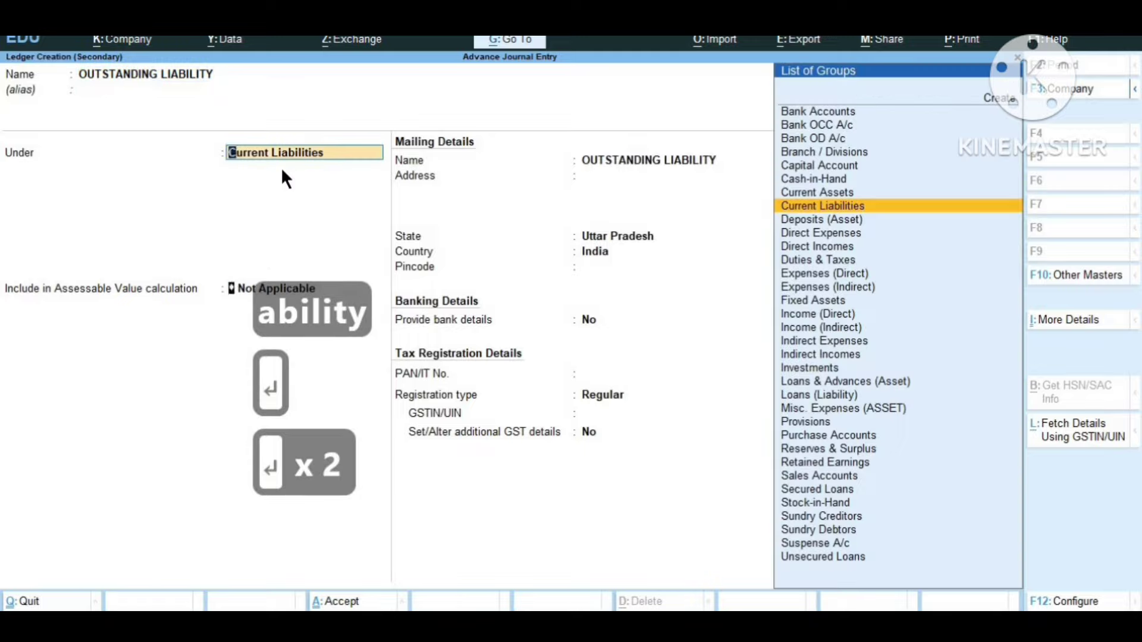
pyautogui.press('Return')
pyautogui.press('Return')
pyautogui.press('Return')
pyautogui.press('Return')
pyautogui.press('Return')
pyautogui.press('Return')
pyautogui.press('Return')
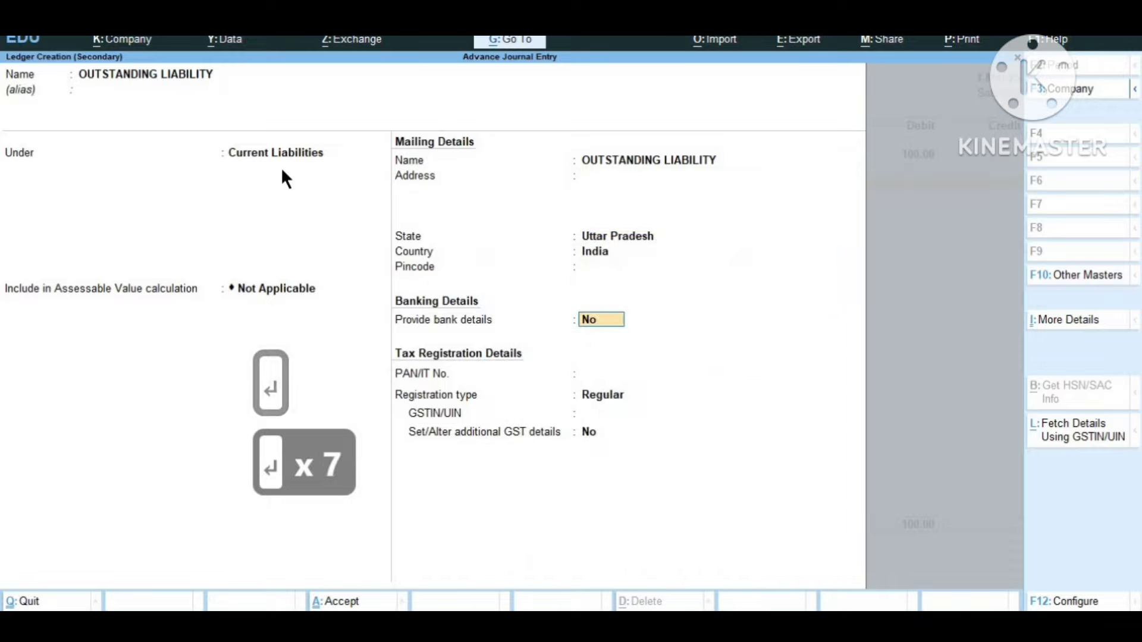
pyautogui.press('Return')
pyautogui.press('Return')
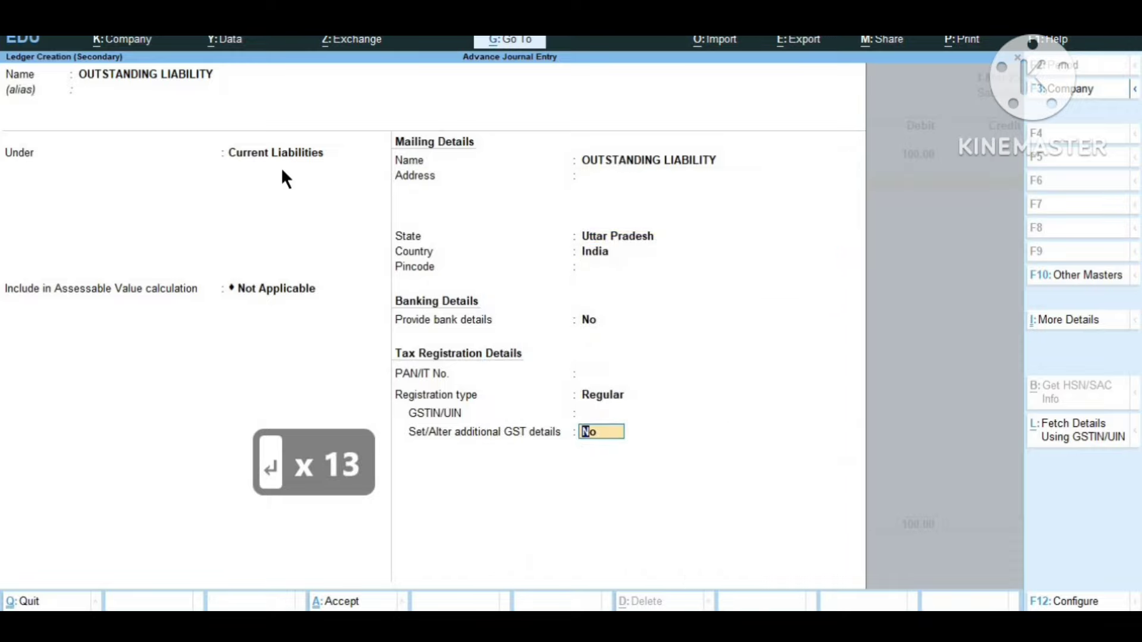
pyautogui.press('Return')
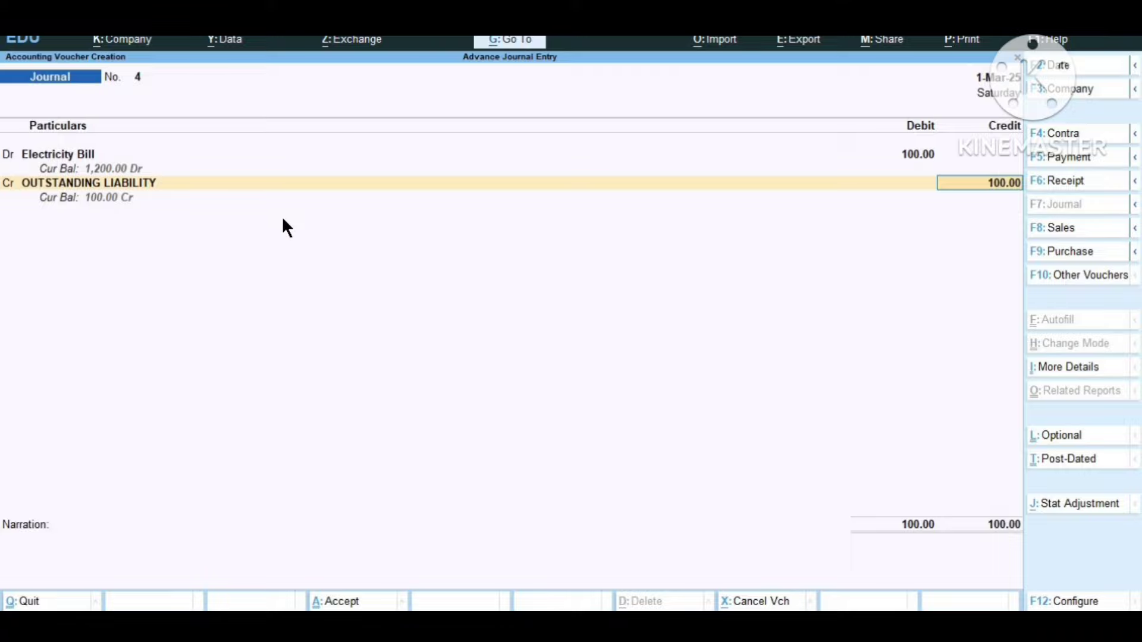
# Credit OUTSTANDING LIABILITY with 100 and save the journal voucher without a narration.
pyautogui.press('Return')
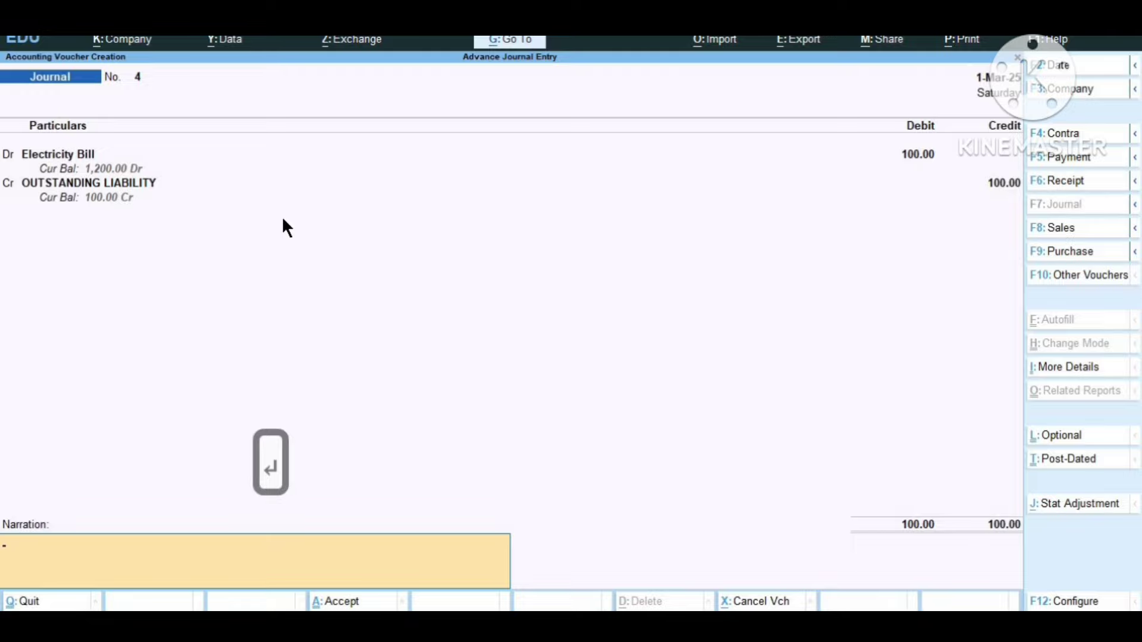
pyautogui.press('Return')
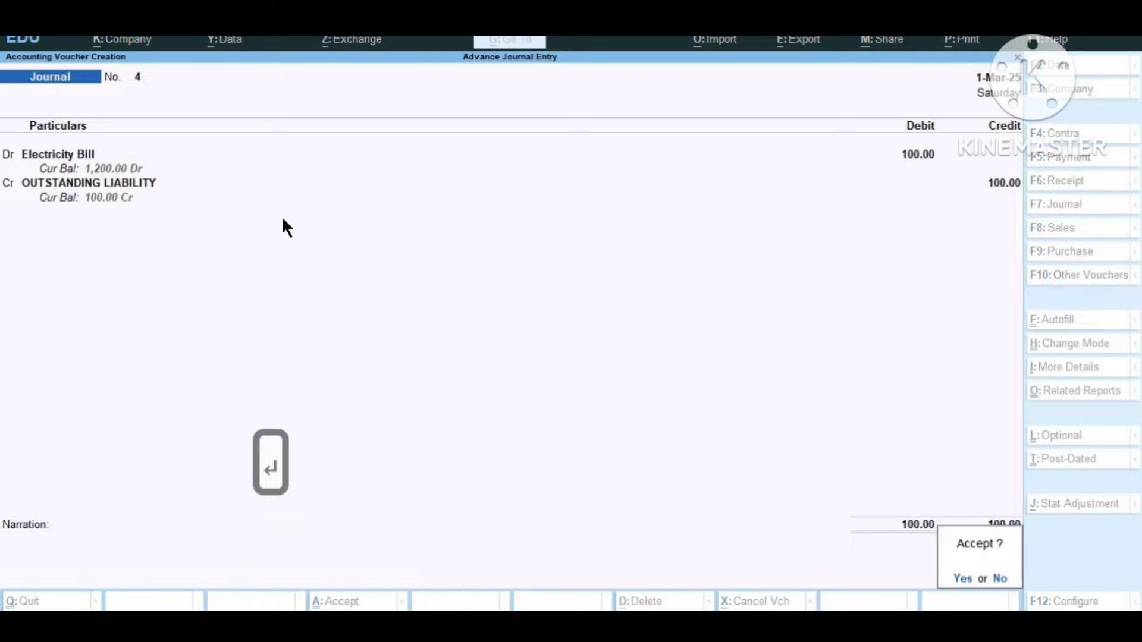
pyautogui.press('Return')
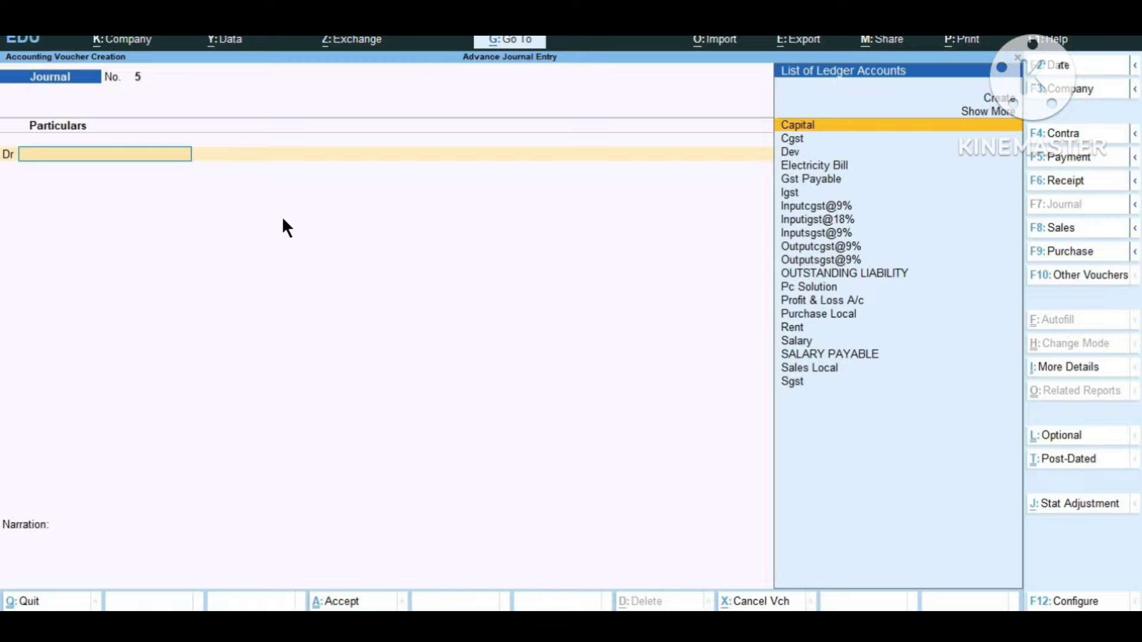
# Create an AUDIT FEE ledger under Indirect Expenses for the new voucher's debit line, keeping the remaining details at their defaults.
pyautogui.hotkey('alt', 'c')
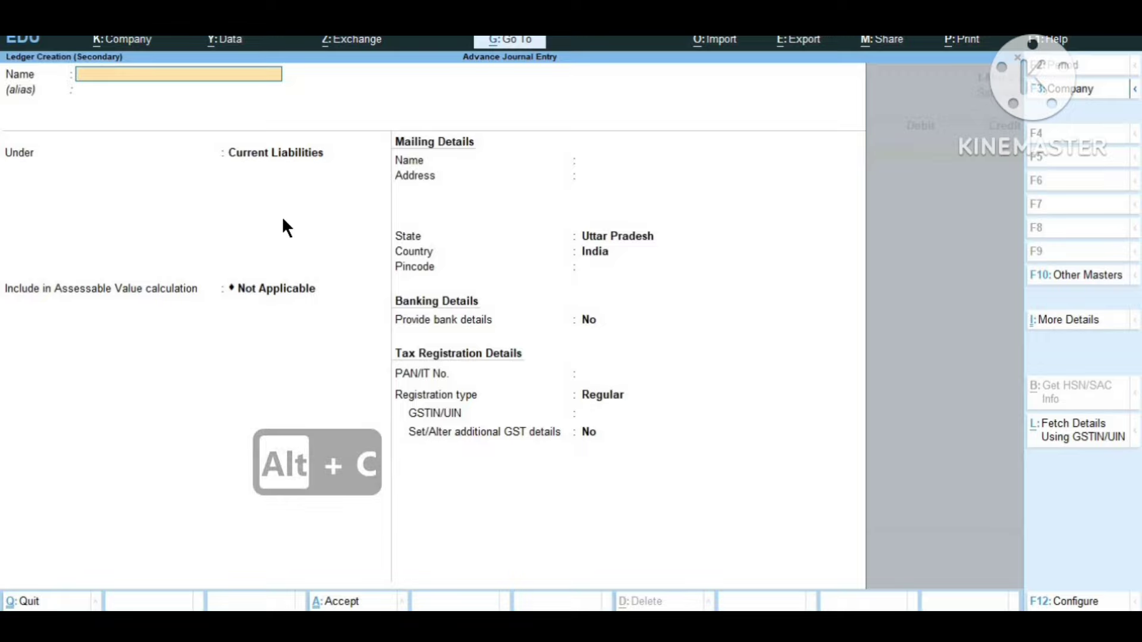
pyautogui.write('A')
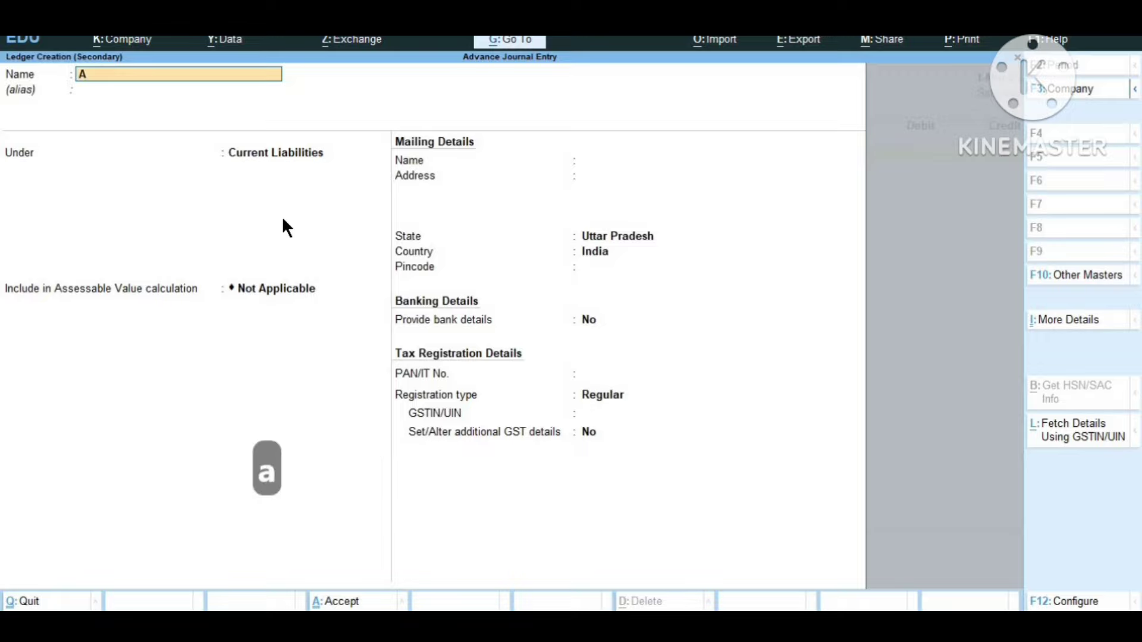
pyautogui.write('UDIT FEE')
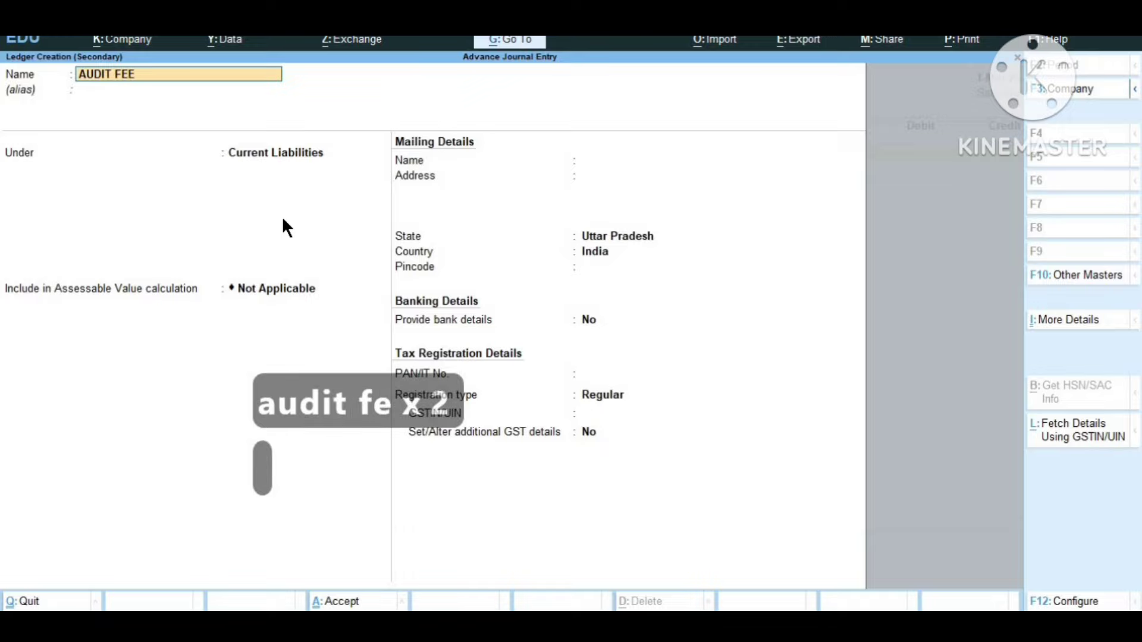
pyautogui.press('Return')
pyautogui.press('Return')
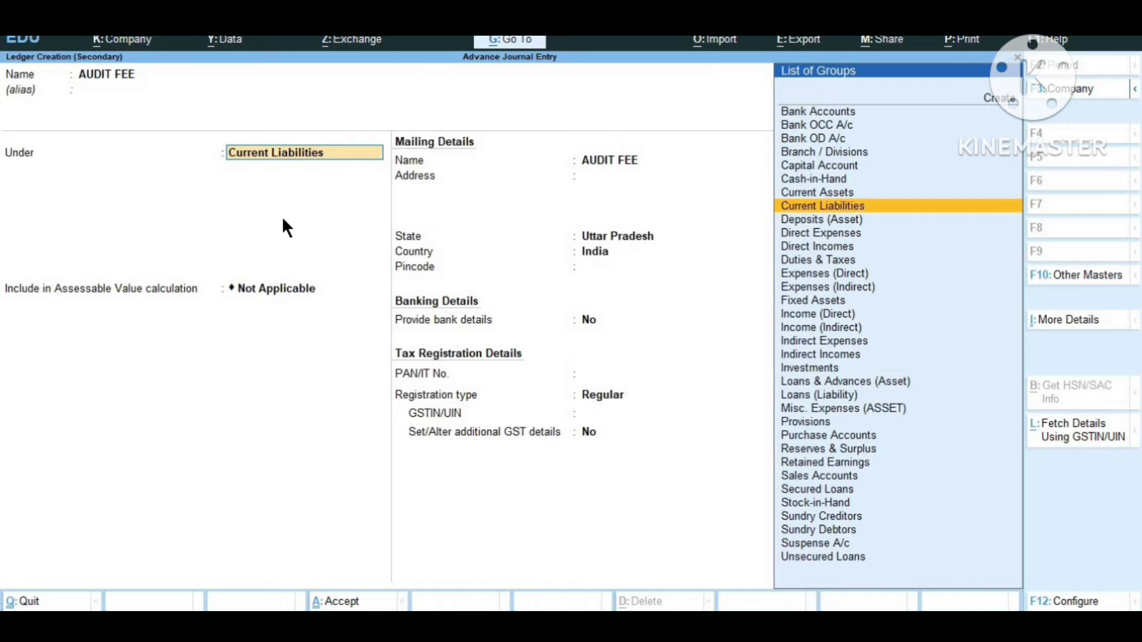
pyautogui.write('i')
pyautogui.press('Down')
pyautogui.press('Down')
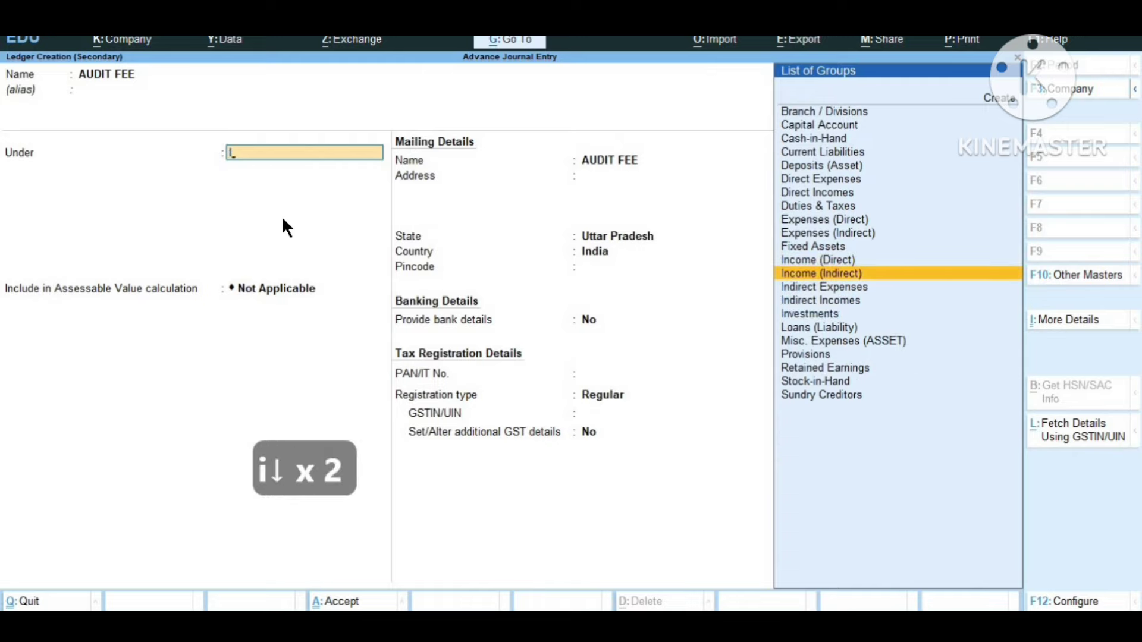
pyautogui.press('Down')
pyautogui.press('Return')
pyautogui.press('Return')
pyautogui.press('Return')
pyautogui.press('Return')
pyautogui.press('Return')
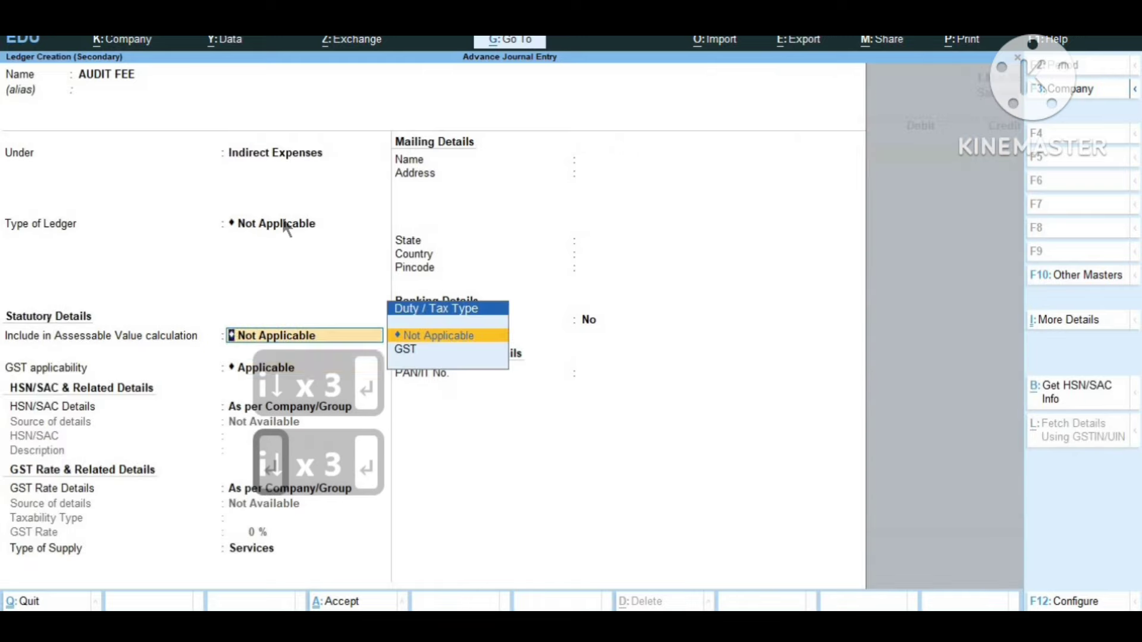
pyautogui.press('Return')
pyautogui.press('Return')
pyautogui.press('Return')
pyautogui.press('Return')
pyautogui.press('Return')
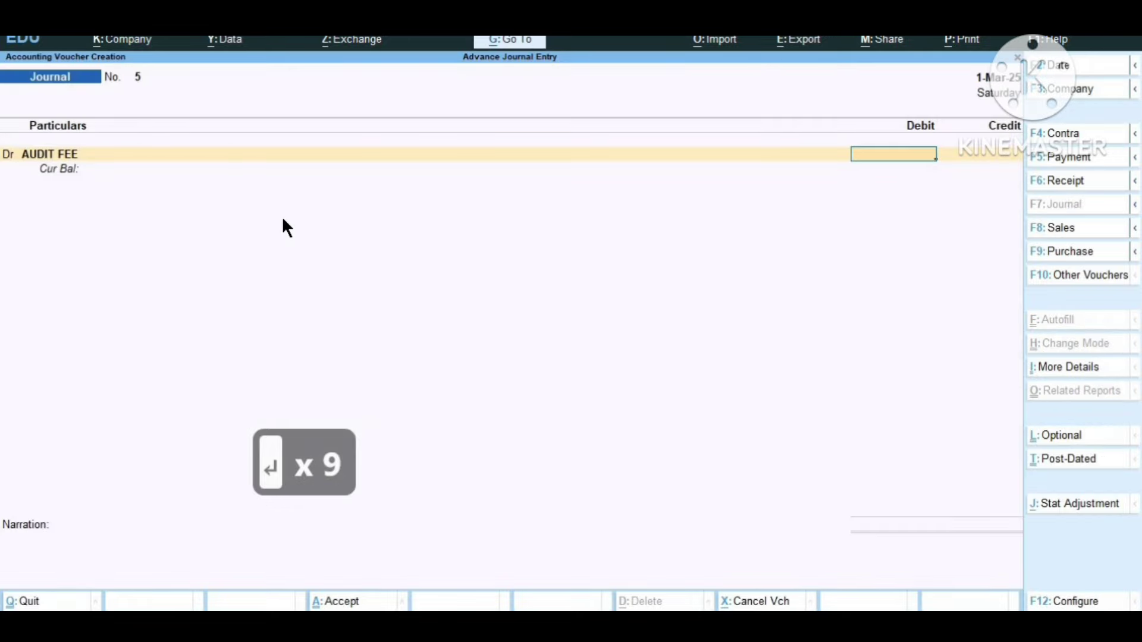
# Consult the image of debit and credit rules, return to the voucher and debit AUDIT FEE with 1000.
pyautogui.hotkey('alt', 'Tab')
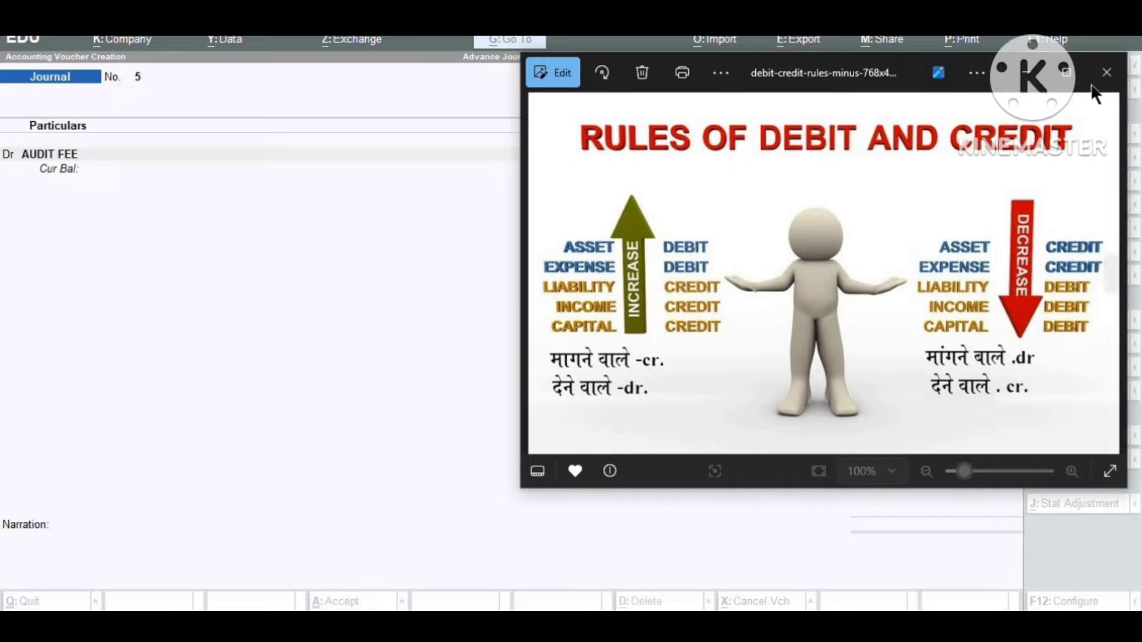
pyautogui.click(1034, 76)
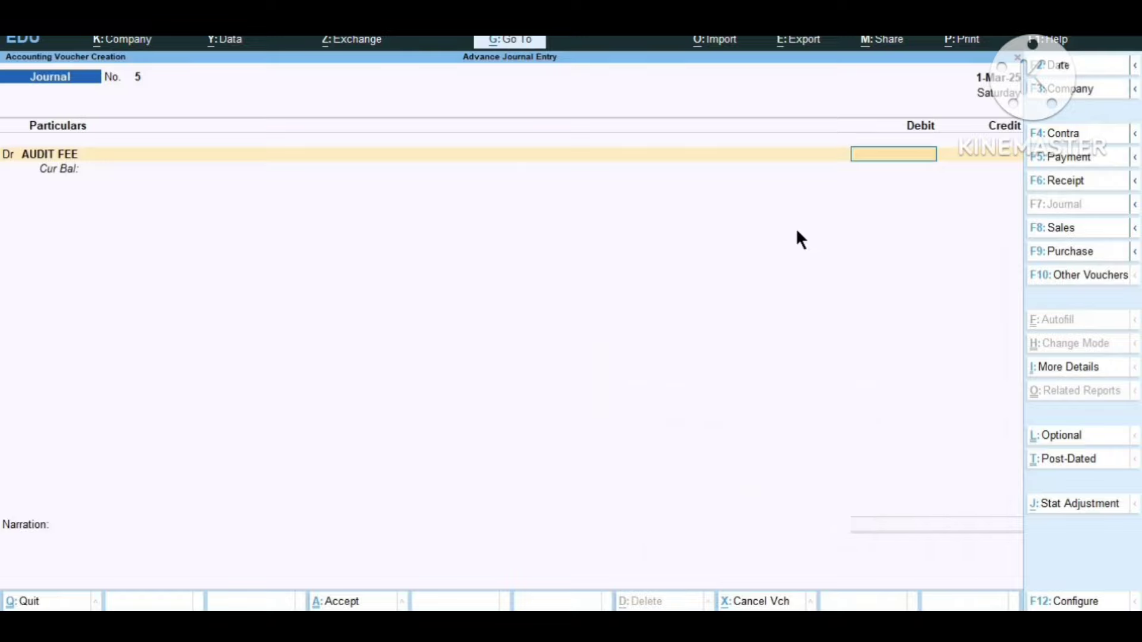
pyautogui.write('1000')
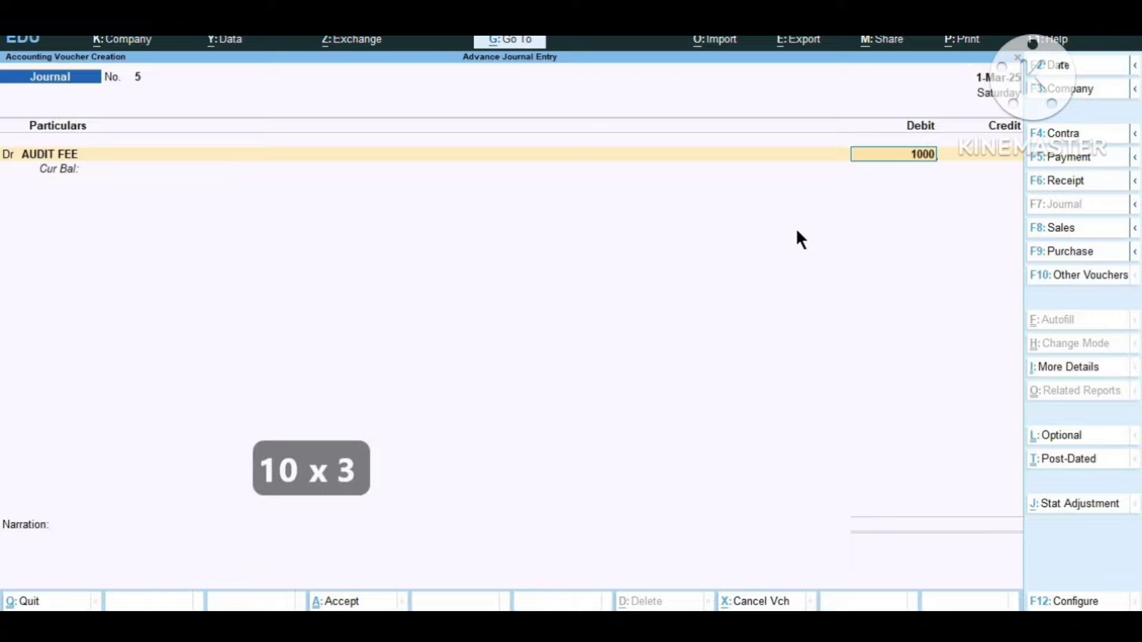
pyautogui.press('Return')
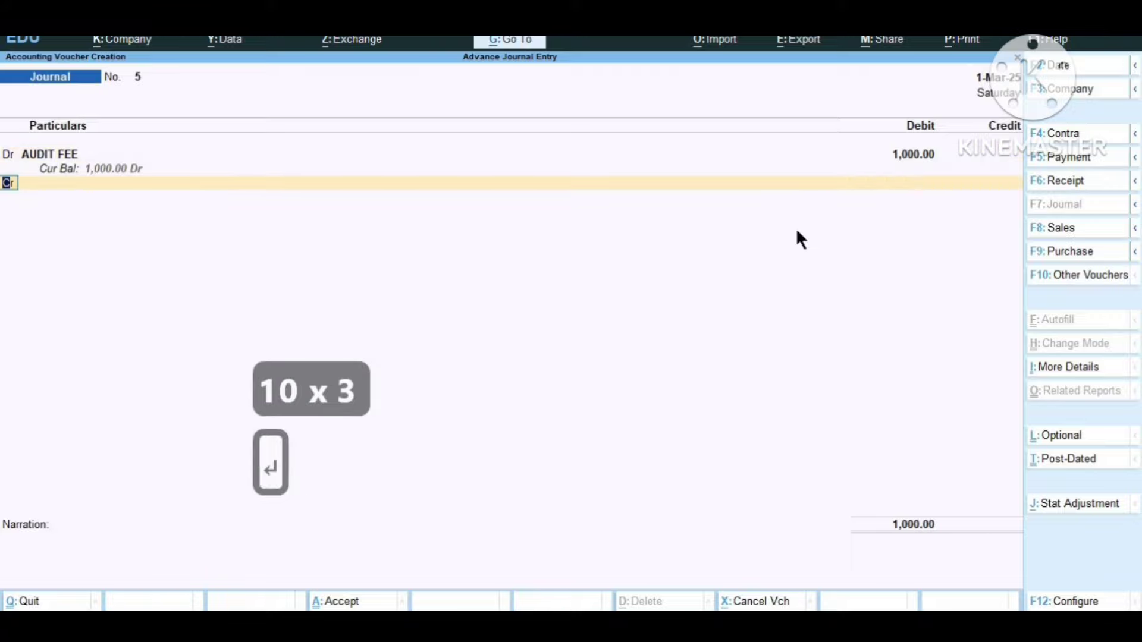
pyautogui.press('Return')
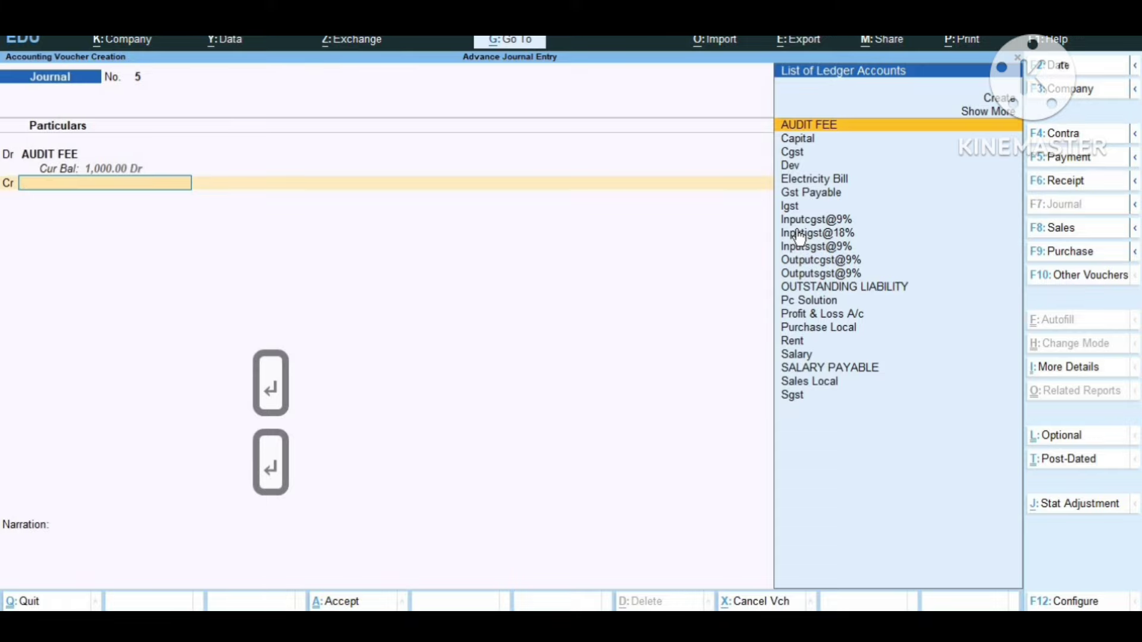
# Start a new AUDIT FEE PAYABLE ledger for the credit line and place it under Current Liabilities.
pyautogui.hotkey('alt', 'c')
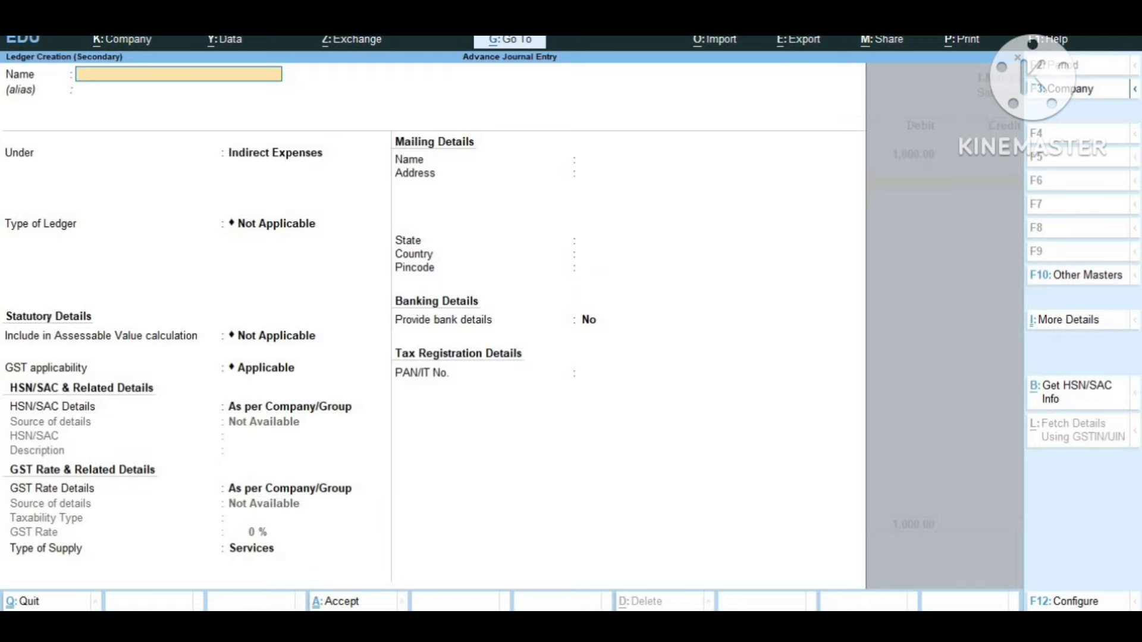
pyautogui.write('AUDIT FEE PAYABLE')
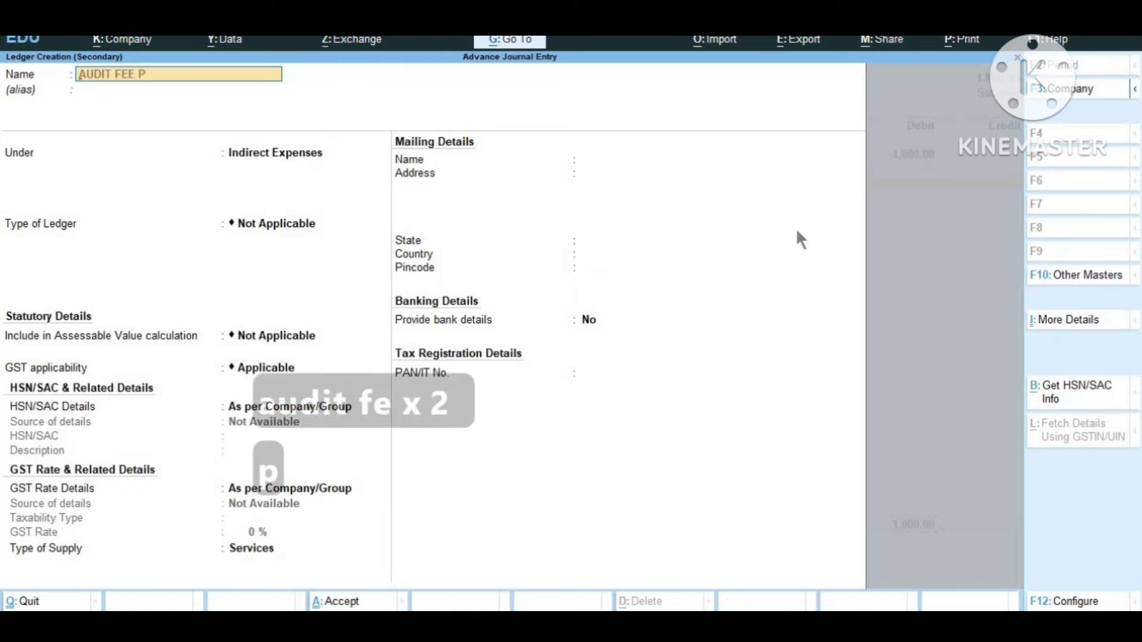
pyautogui.press('Return')
pyautogui.press('Return')
pyautogui.write('C')
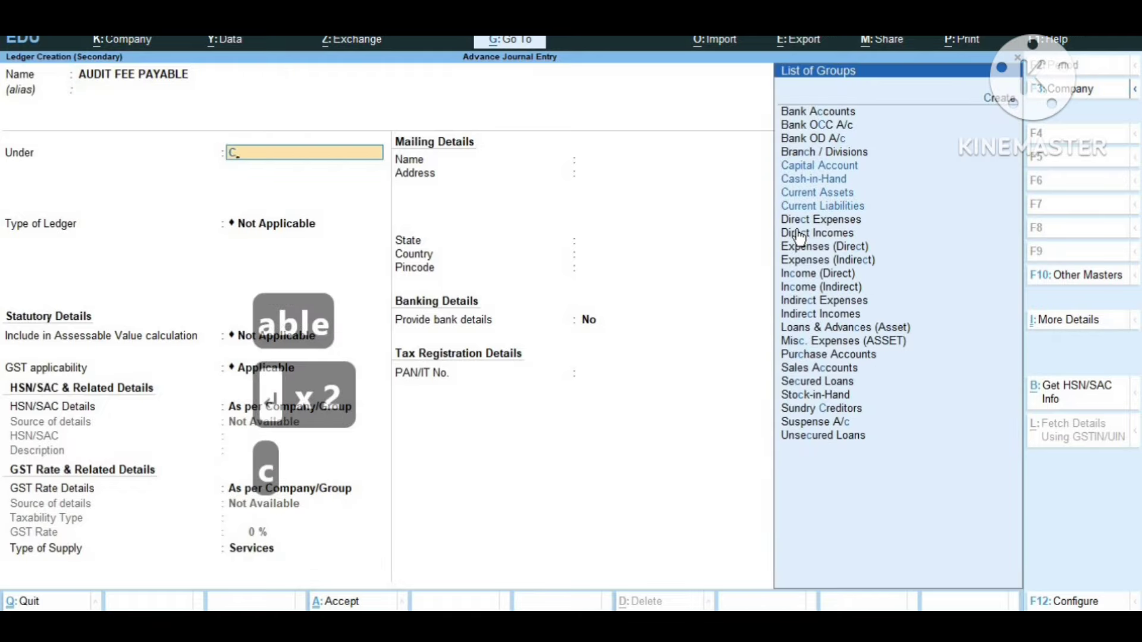
pyautogui.press('Down')
pyautogui.press('Down')
pyautogui.press('Down')
pyautogui.press('Down')
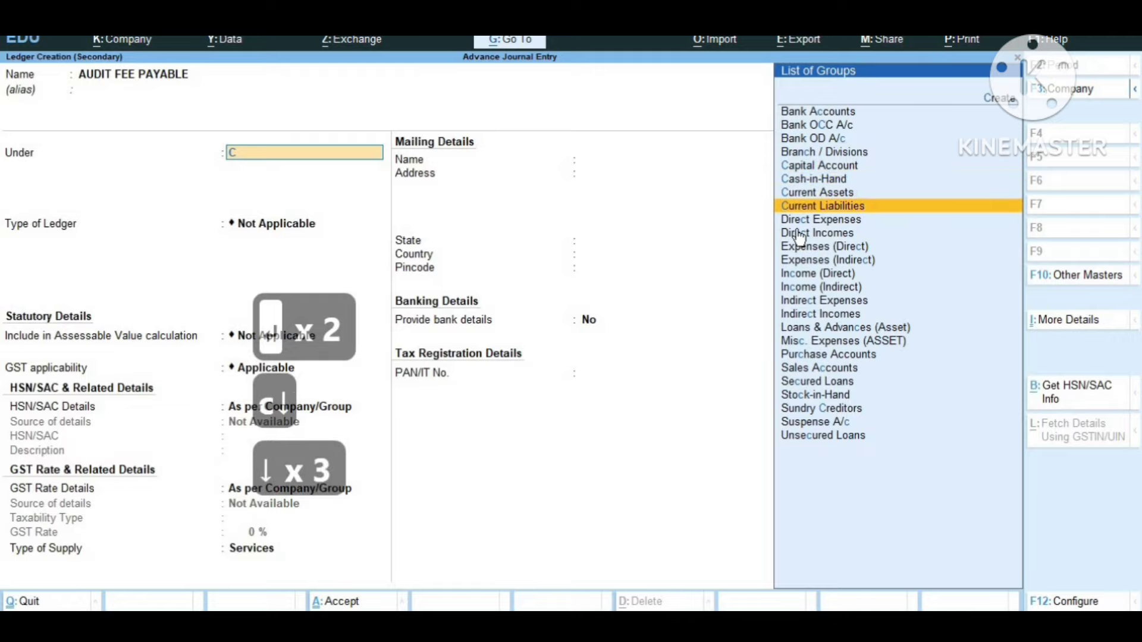
pyautogui.press('Return')
pyautogui.press('Return')
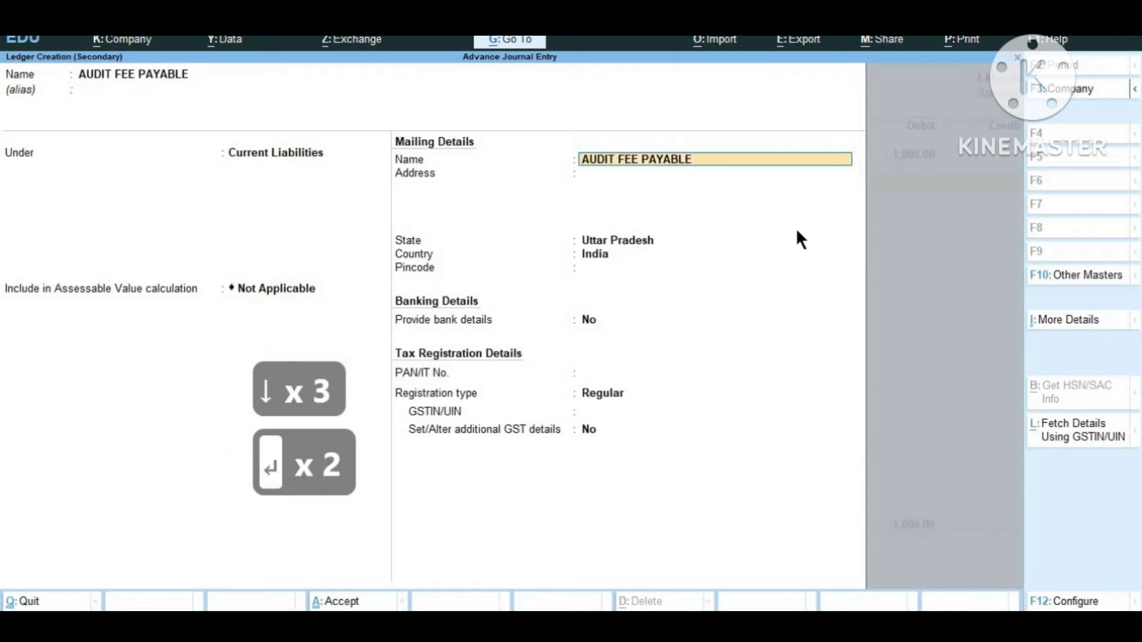
# Save the AUDIT FEE PAYABLE ledger with its remaining details at their defaults and credit it with 1000.
pyautogui.press('Return')
pyautogui.press('Return')
pyautogui.press('Return')
pyautogui.press('Return')
pyautogui.press('Return')
pyautogui.press('Return')
pyautogui.press('Return')
pyautogui.press('Return')
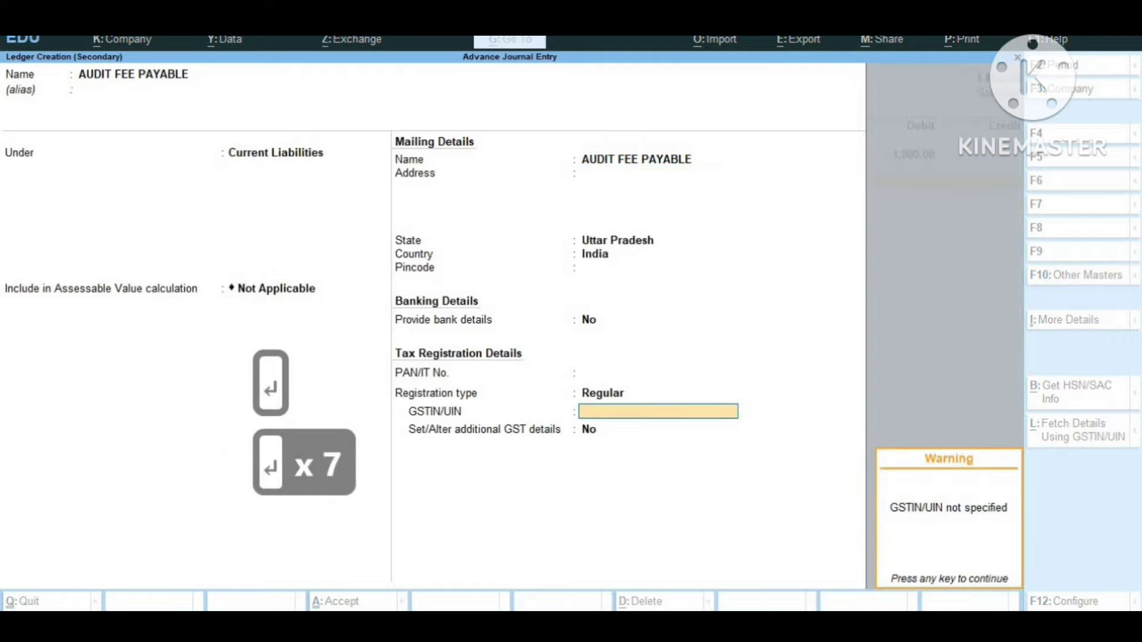
pyautogui.press('Return')
pyautogui.press('Return')
pyautogui.press('Return')
pyautogui.press('Return')
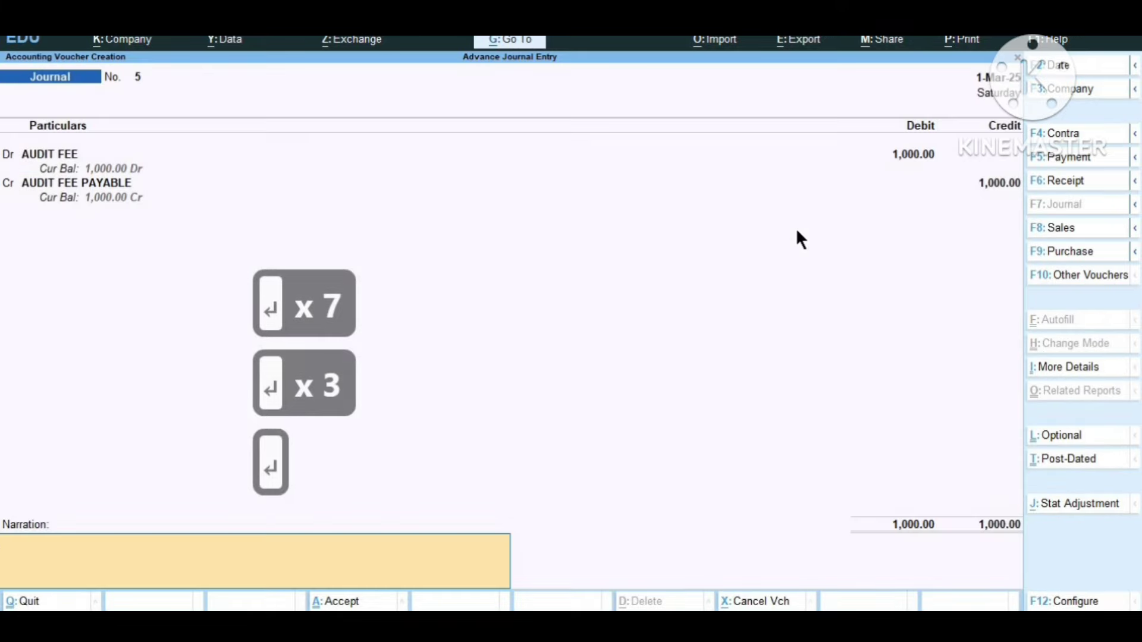
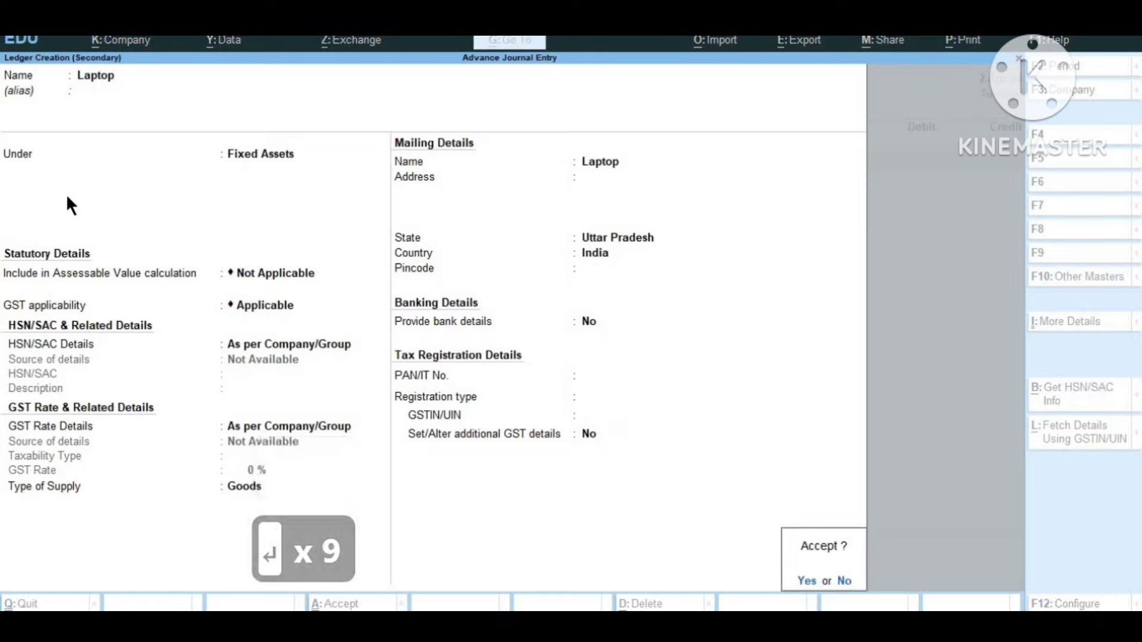
# Save the Laptop ledger under Fixed Assets and debit Laptop with 10000 in the payment voucher.
pyautogui.press('Return')
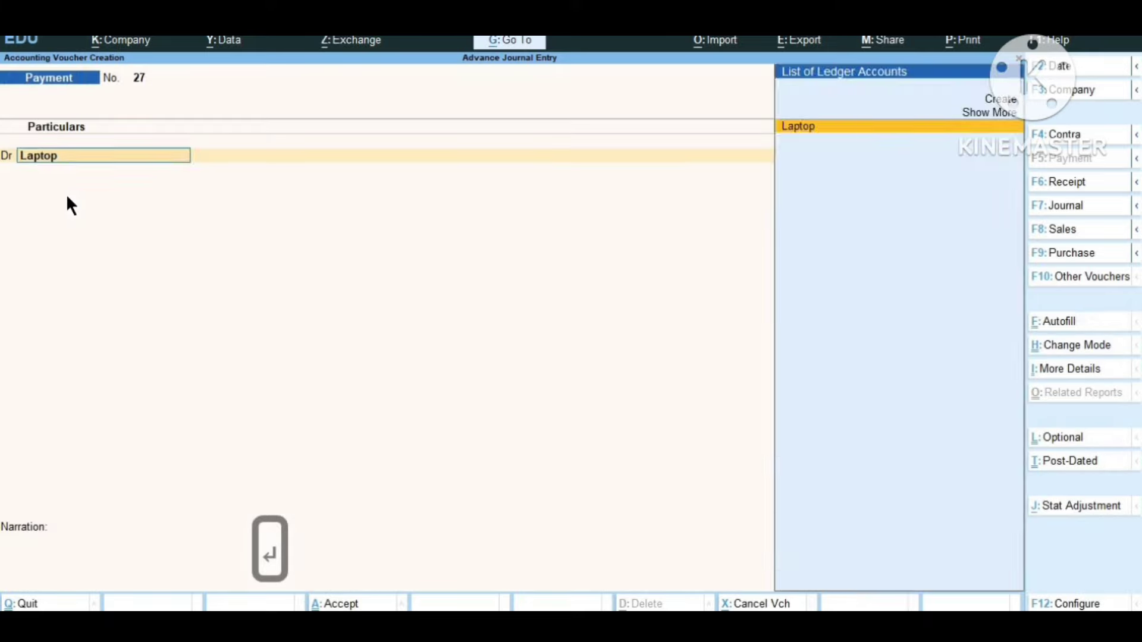
pyautogui.write('1')
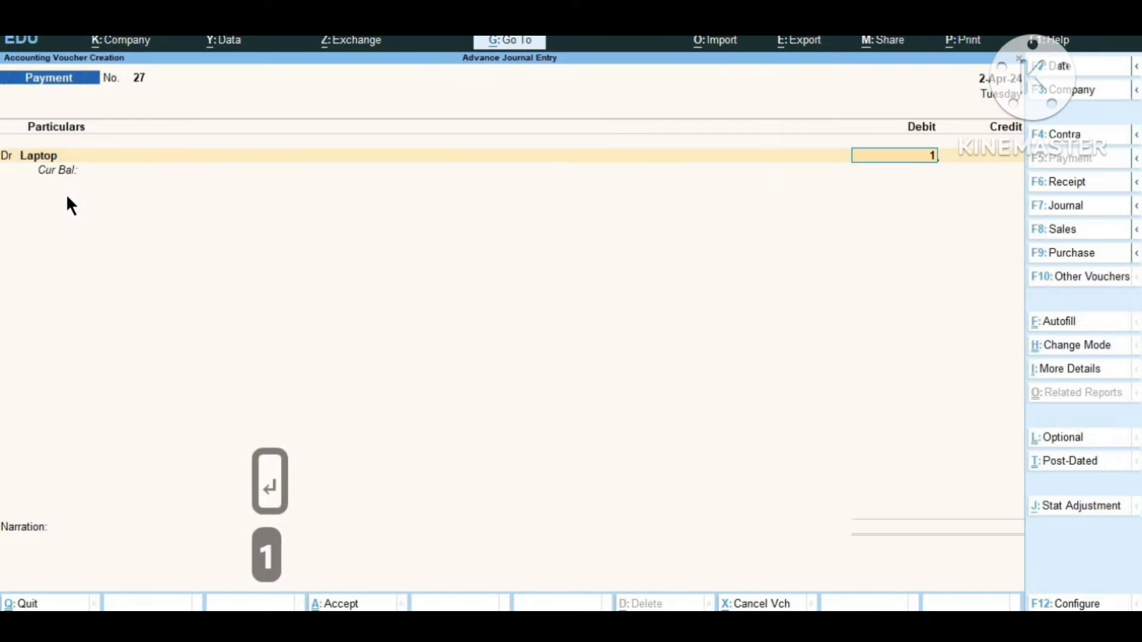
pyautogui.write('0000')
pyautogui.press('Return')
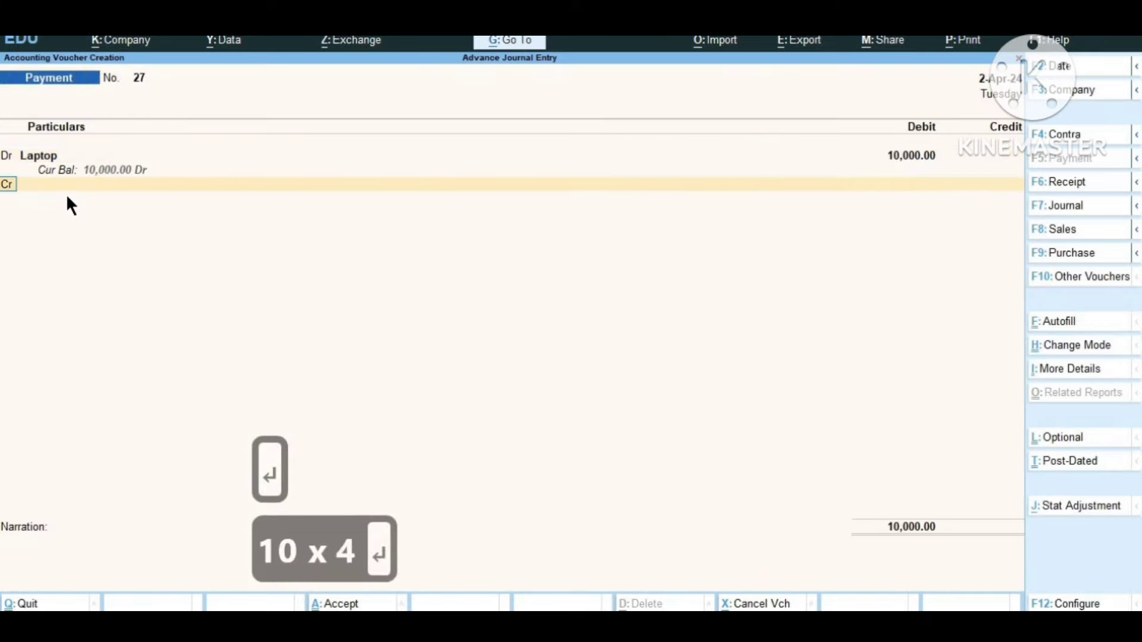
# Credit Cash with 10000 and save the laptop payment voucher without a narration.
pyautogui.press('Return')
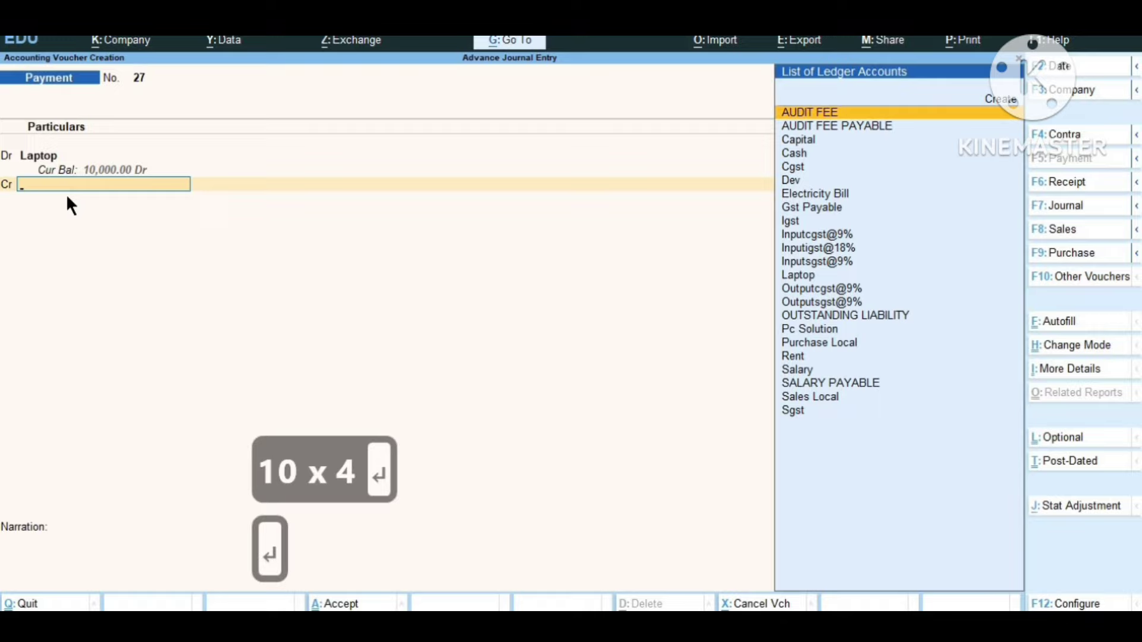
pyautogui.write('S')
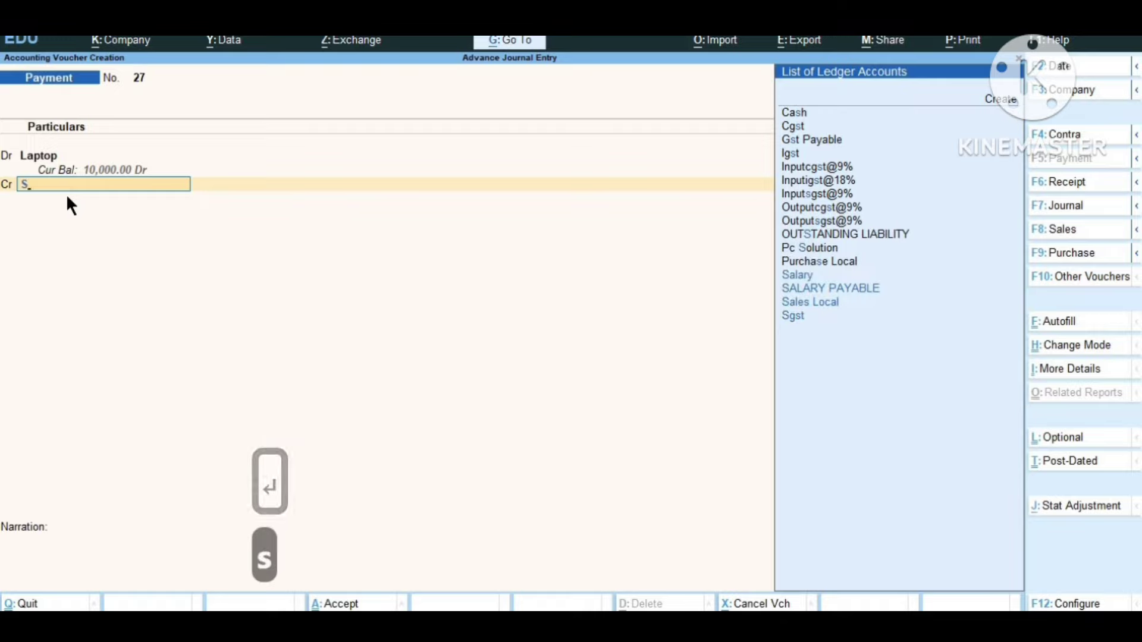
pyautogui.press('Down')
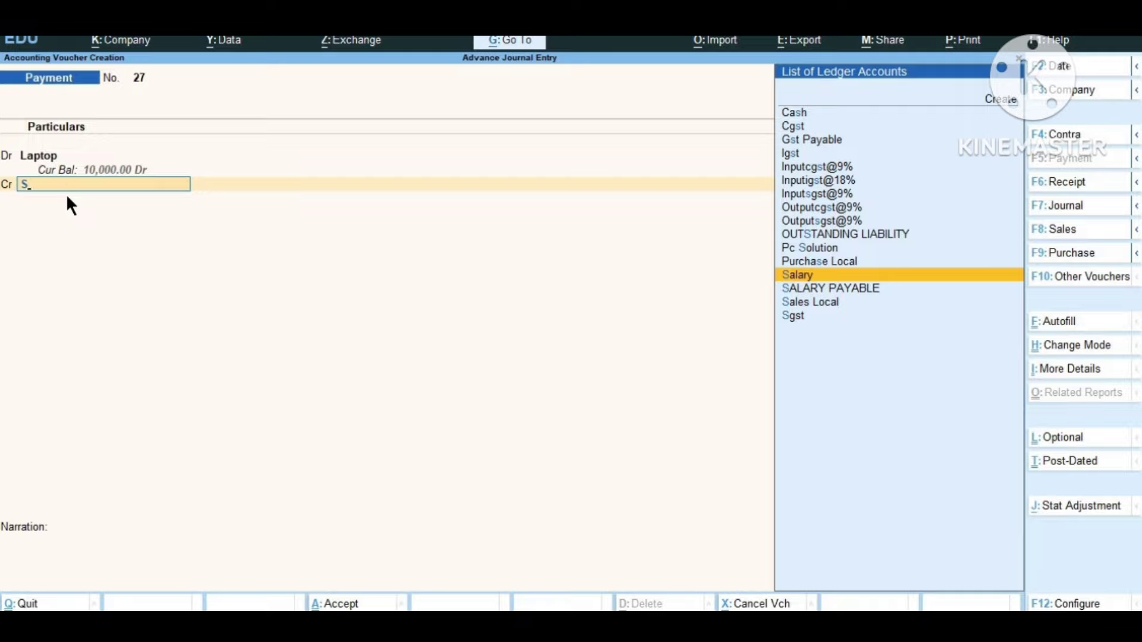
pyautogui.press('Up')
pyautogui.press('Up')
pyautogui.press('Up')
pyautogui.press('Up')
pyautogui.press('Up')
pyautogui.press('Up')
pyautogui.press('Up')
pyautogui.press('Up')
pyautogui.press('Up')
pyautogui.press('Up')
pyautogui.press('Up')
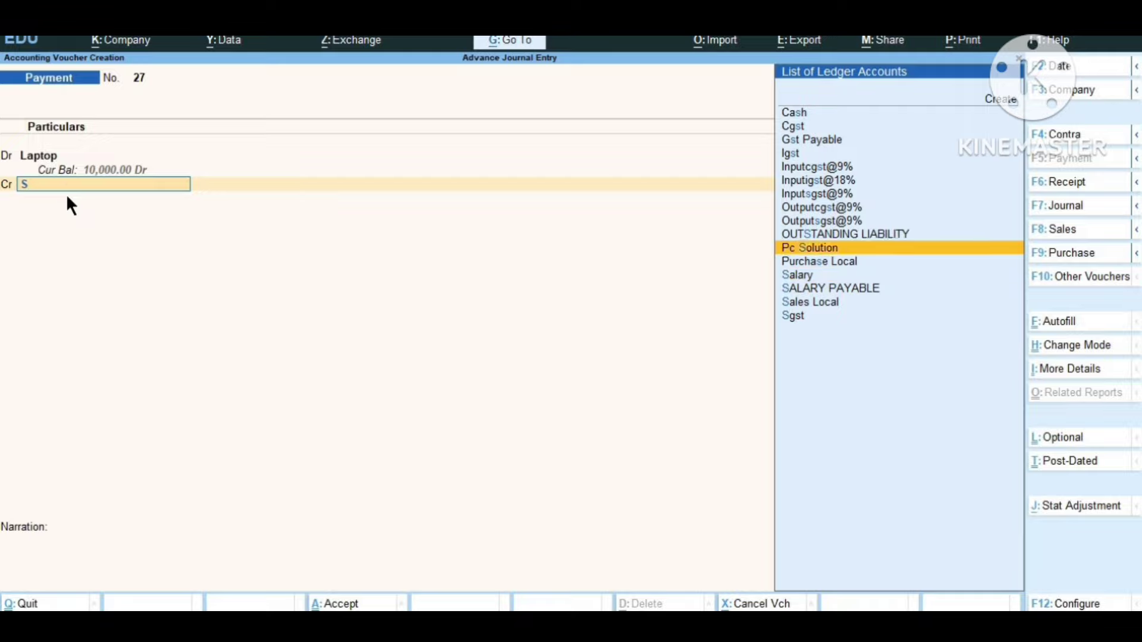
pyautogui.press('Up')
pyautogui.press('Up')
pyautogui.press('Up')
pyautogui.press('Return')
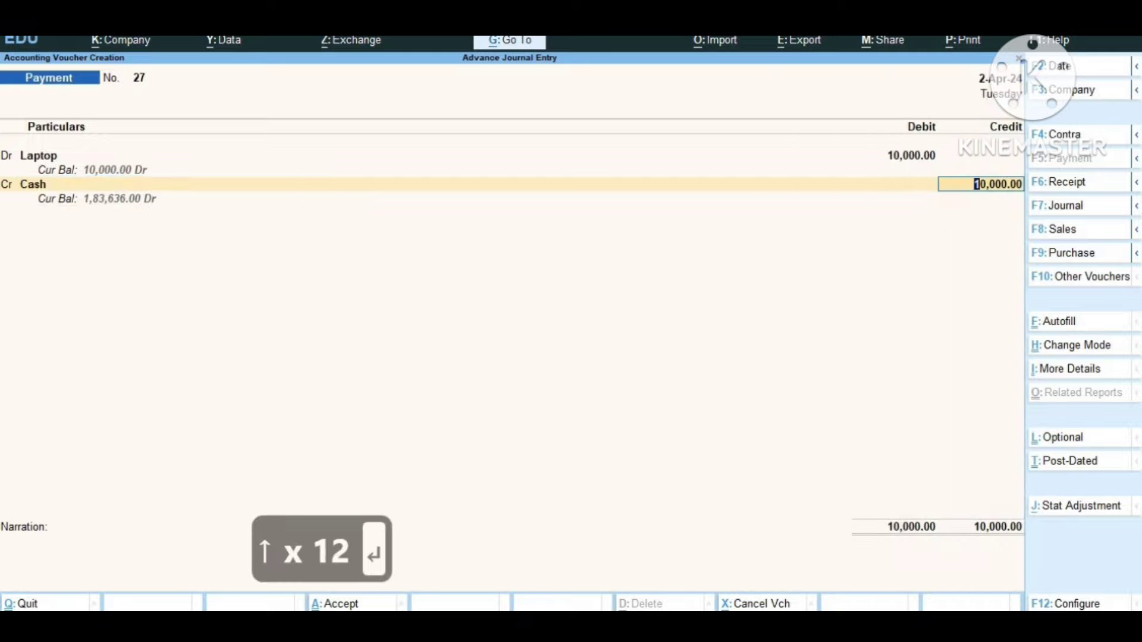
pyautogui.press('Return')
pyautogui.press('Return')
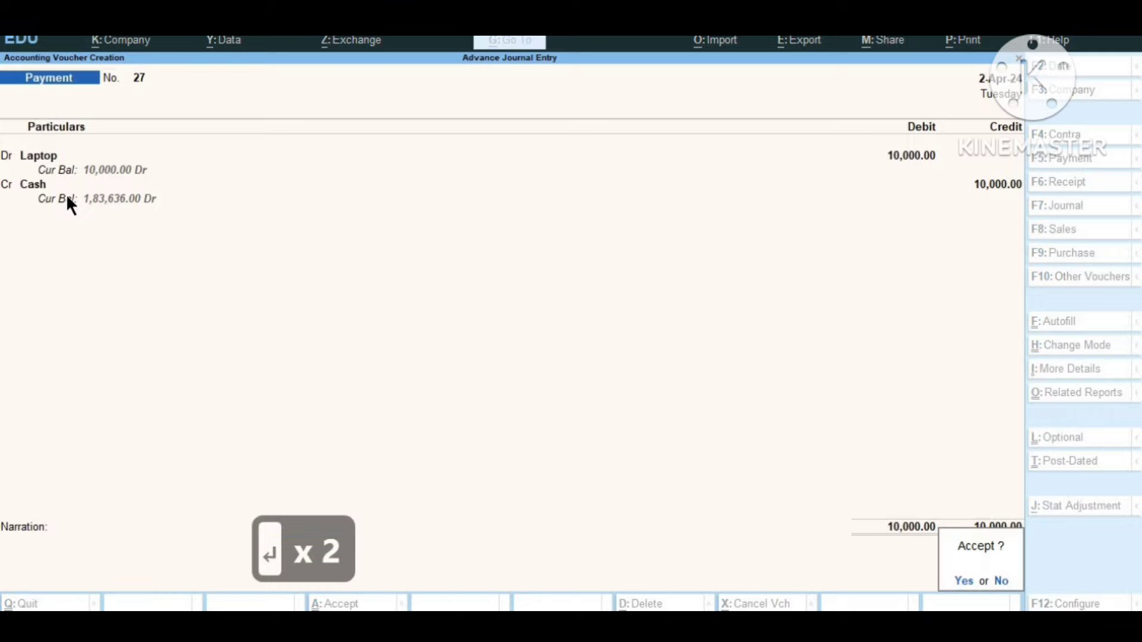
pyautogui.press('Return')
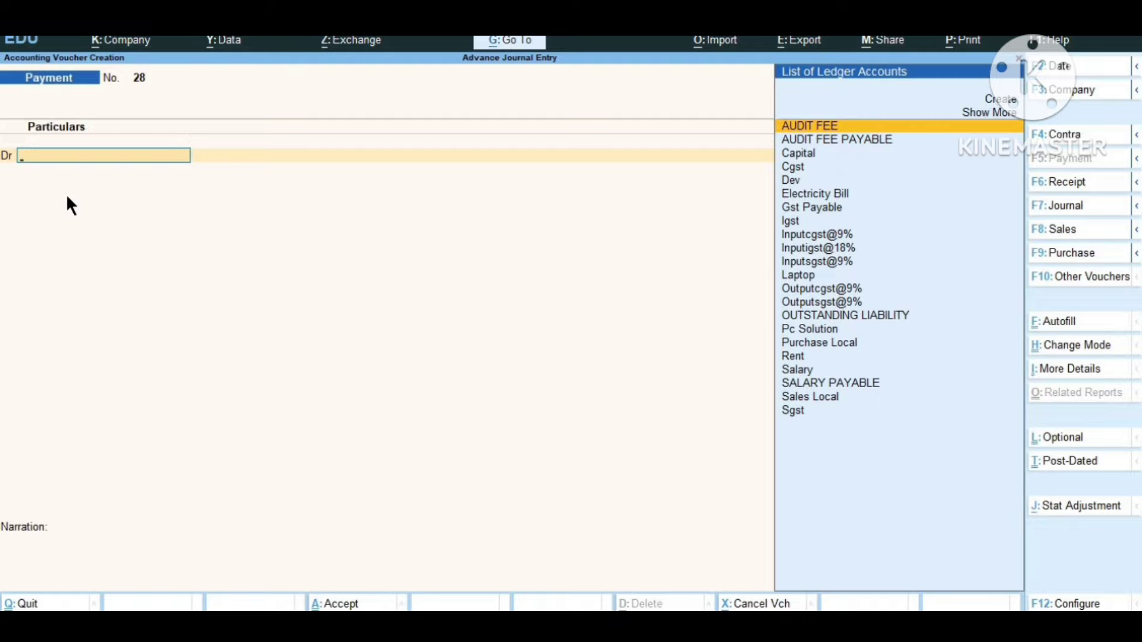
# Switch to a journal voucher and start a new debit ledger named Depriciation under Indirect Expenses.
pyautogui.press('F7')
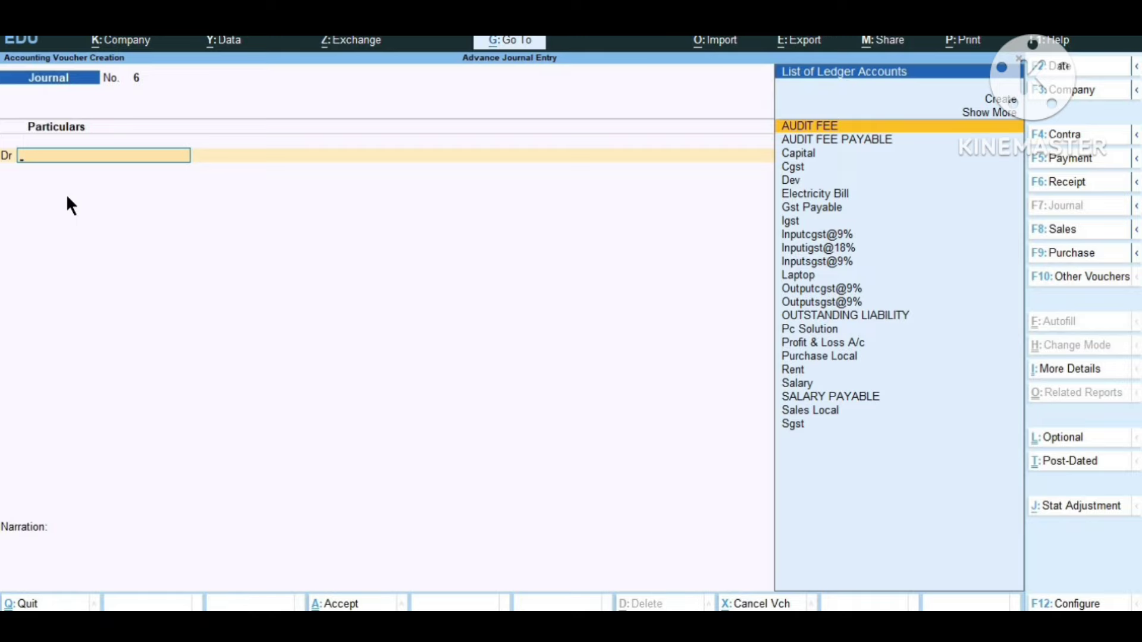
pyautogui.hotkey('alt', 'c')
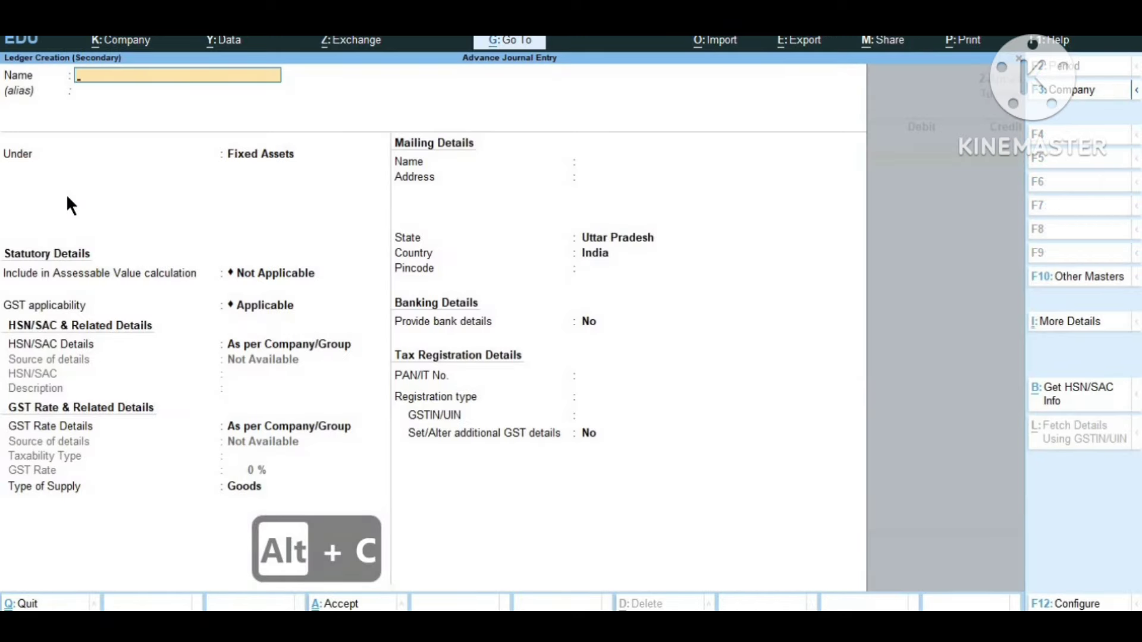
pyautogui.write('depric')
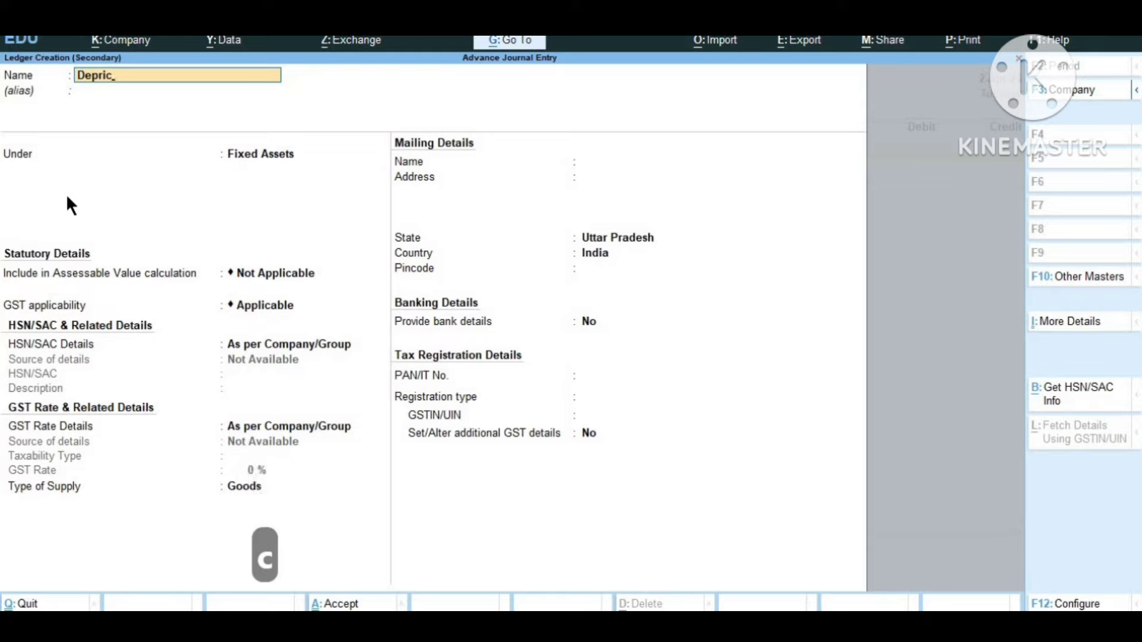
pyautogui.write('iation')
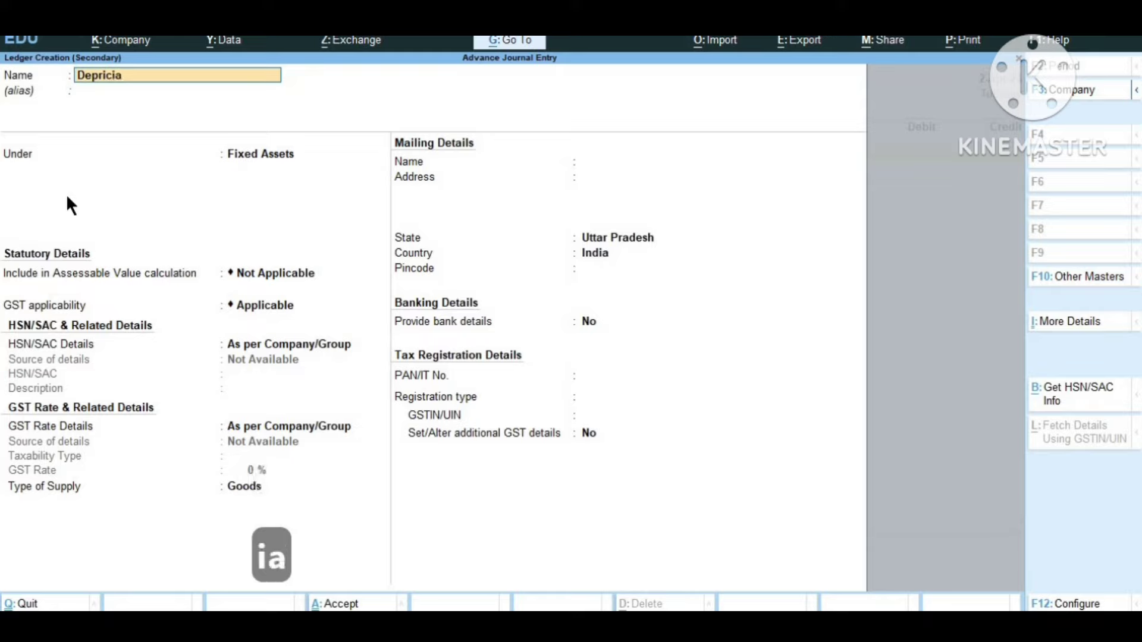
pyautogui.press('Return')
pyautogui.press('Return')
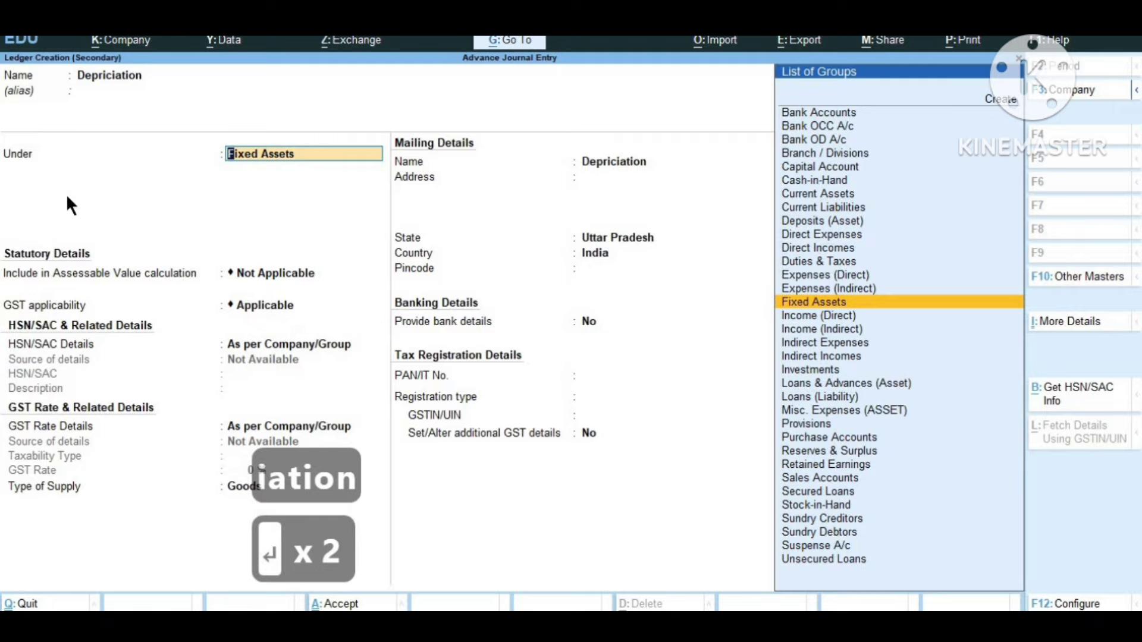
pyautogui.write('in')
pyautogui.press('Down')
pyautogui.press('Down')
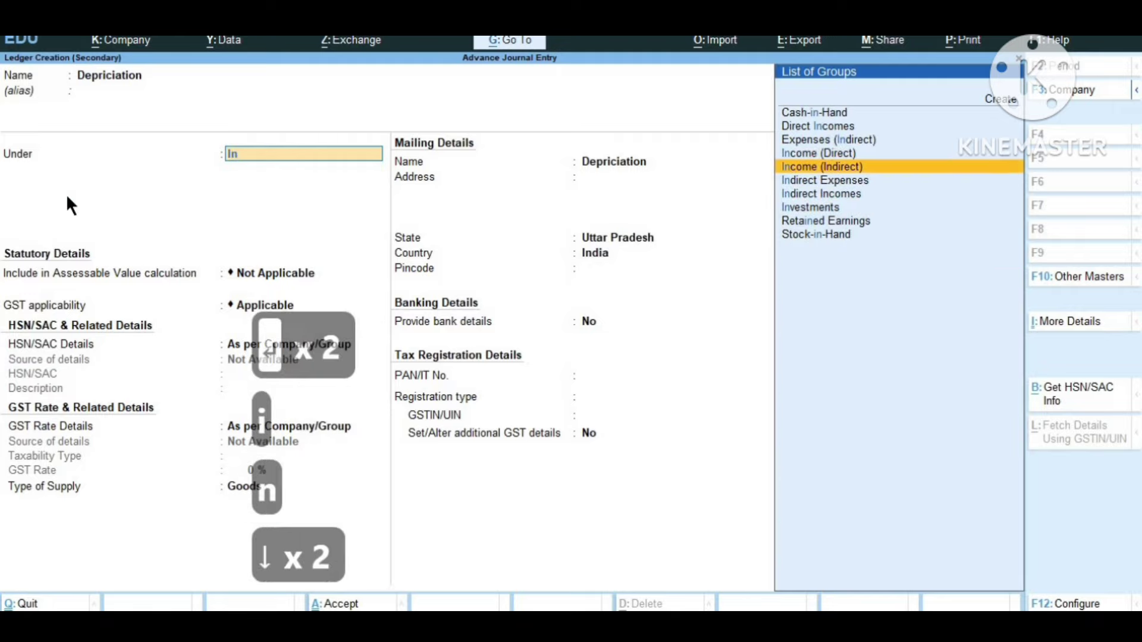
pyautogui.press('Down')
pyautogui.press('Return')
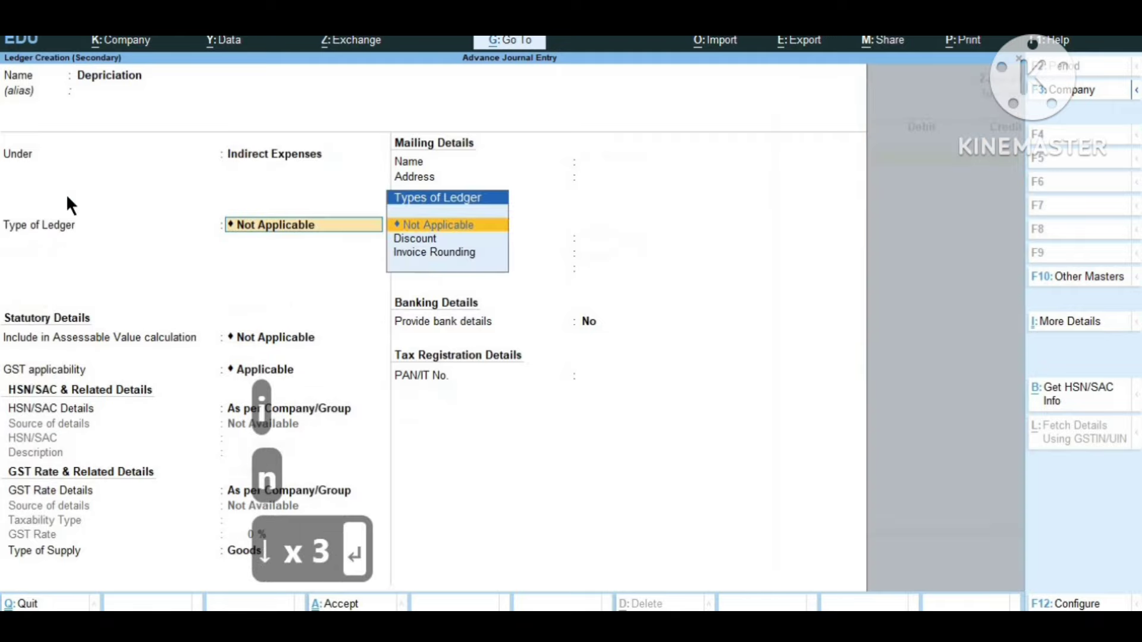
# Save the Depriciation ledger with its remaining details at their defaults and debit it with 4000.
pyautogui.press('Return')
pyautogui.press('Return')
pyautogui.press('Return')
pyautogui.press('Return')
pyautogui.press('Return')
pyautogui.press('Return')
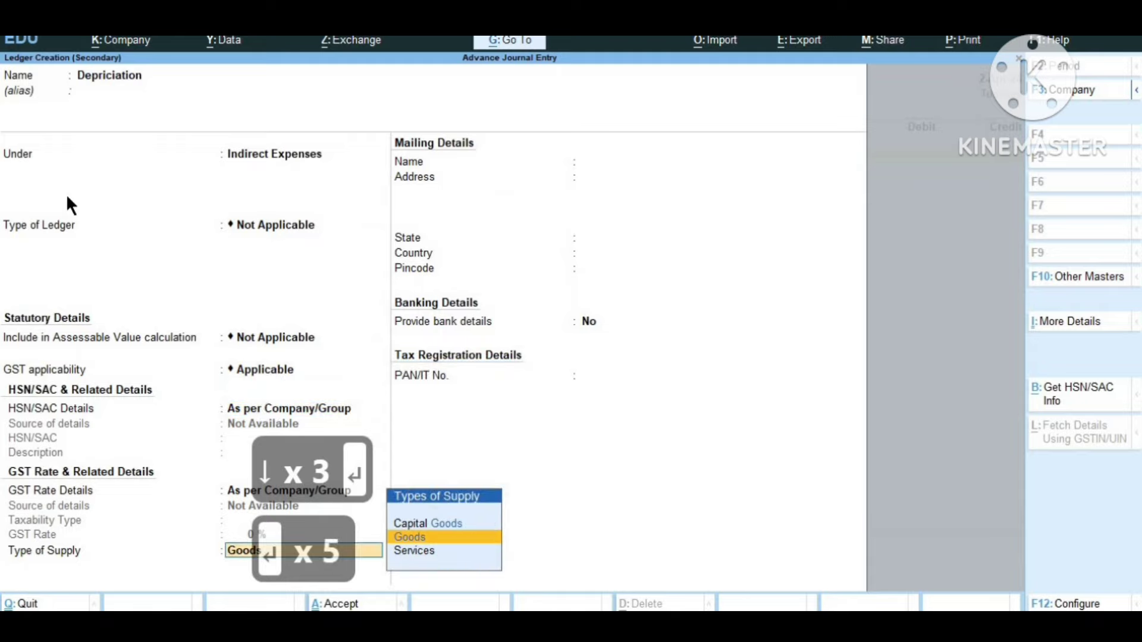
pyautogui.press('Return')
pyautogui.press('Return')
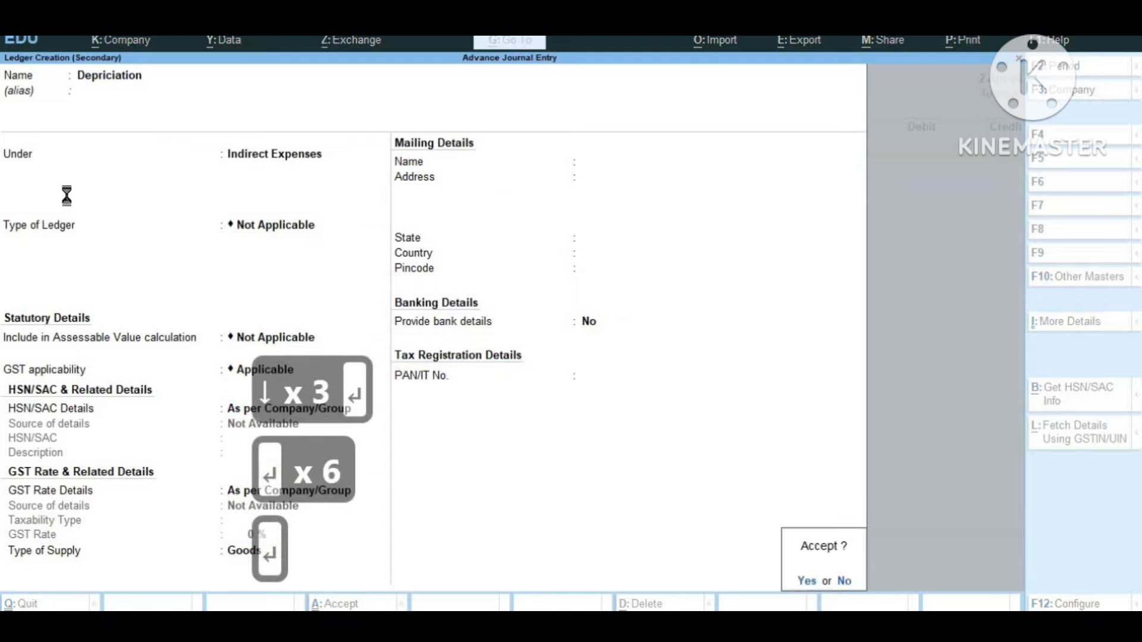
pyautogui.press('Return')
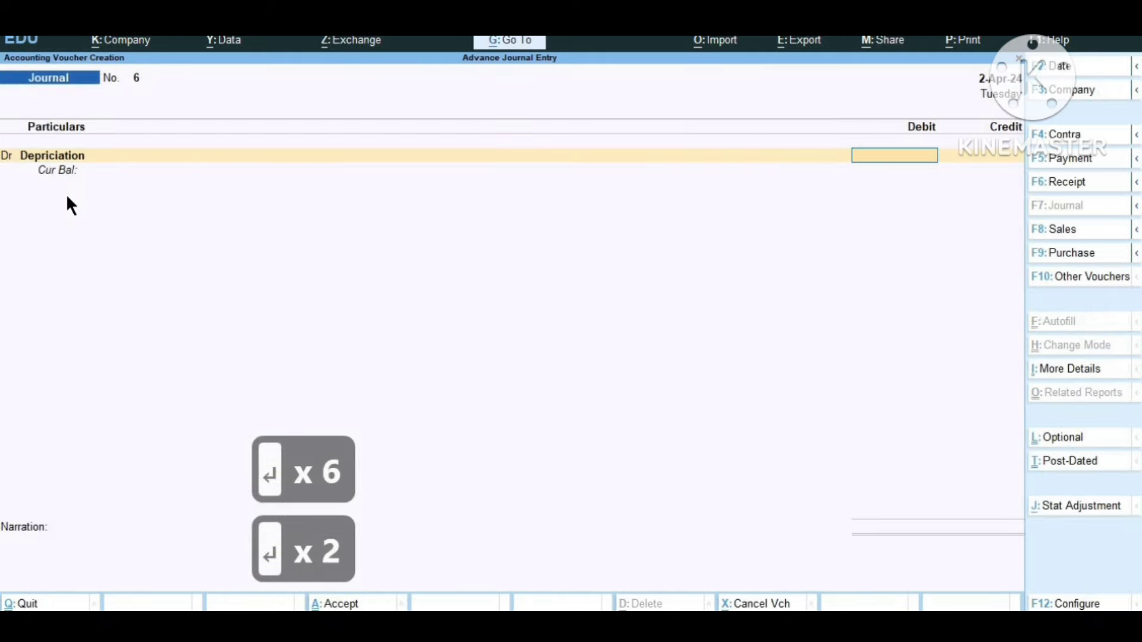
pyautogui.write('4000')
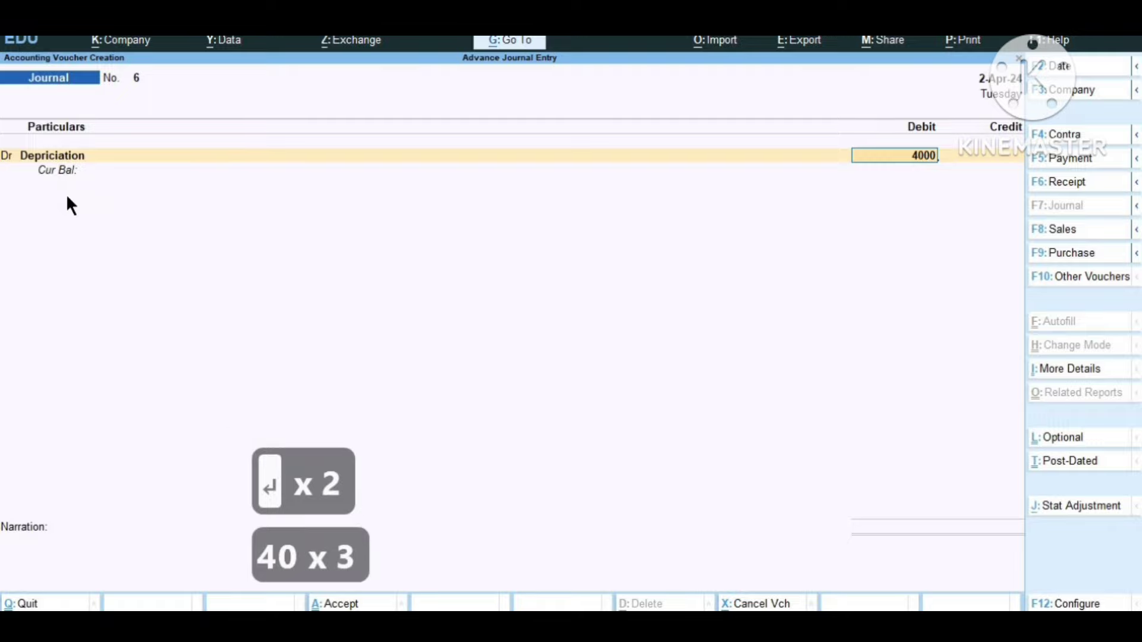
pyautogui.press('Return')
# Credit Laptop with 4000 and save the depreciation journal voucher without a narration.
pyautogui.press('Return')
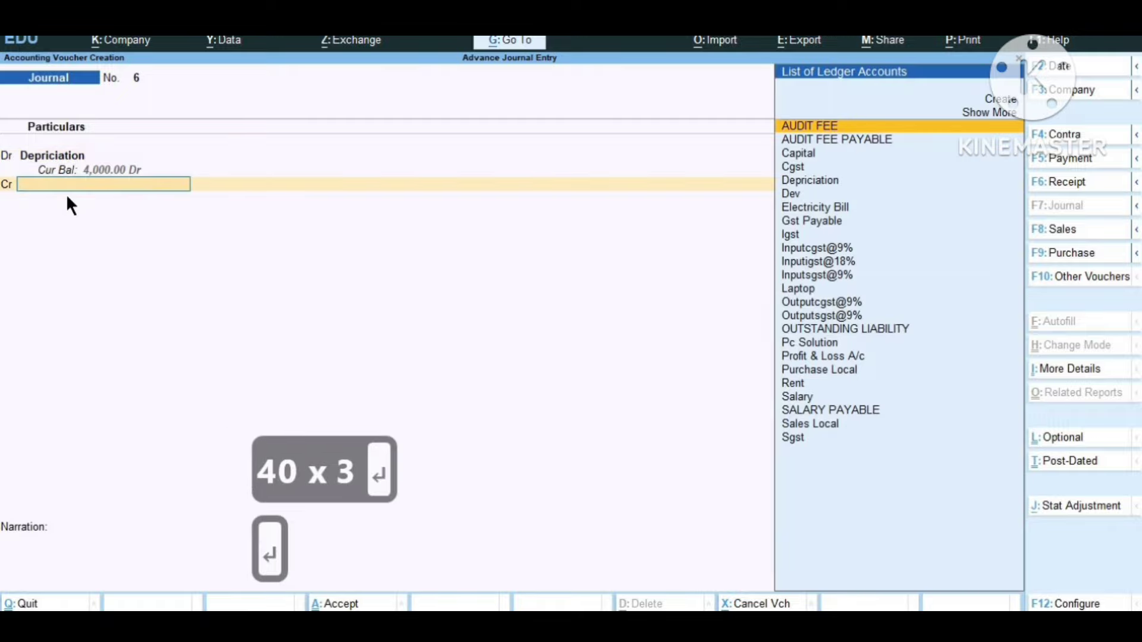
pyautogui.press('Down')
pyautogui.press('Down')
pyautogui.press('Down')
pyautogui.press('Down')
pyautogui.press('Down')
pyautogui.press('Down')
pyautogui.press('Down')
pyautogui.press('Down')
pyautogui.press('Down')
pyautogui.press('Down')
pyautogui.press('Down')
pyautogui.press('Down')
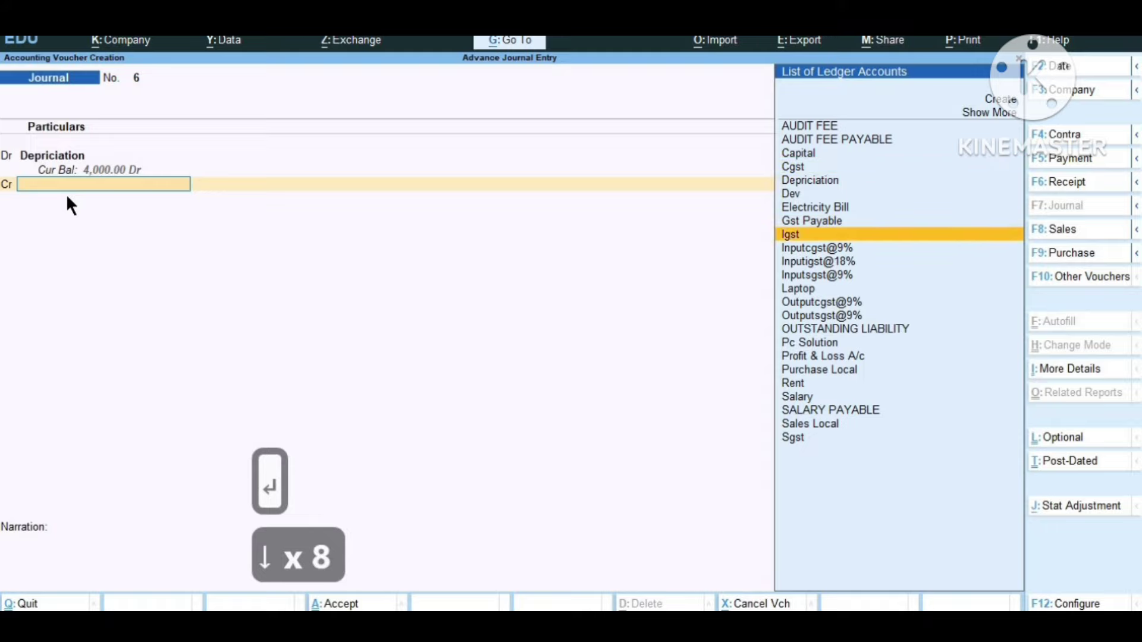
pyautogui.press('Return')
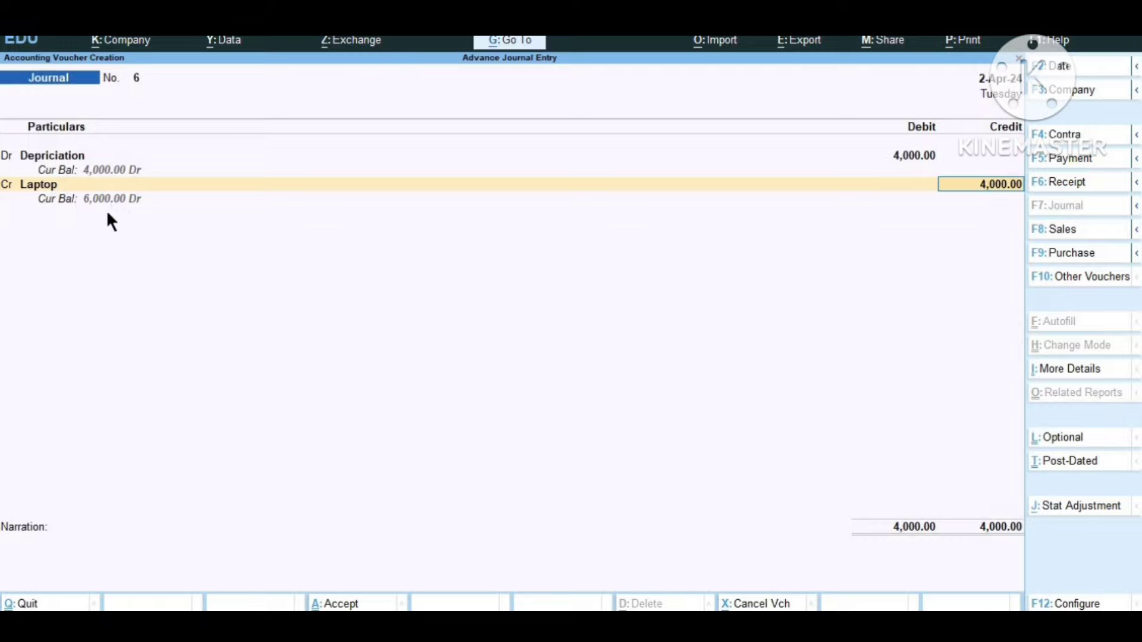
pyautogui.press('Return')
pyautogui.press('Return')
pyautogui.press('Return')
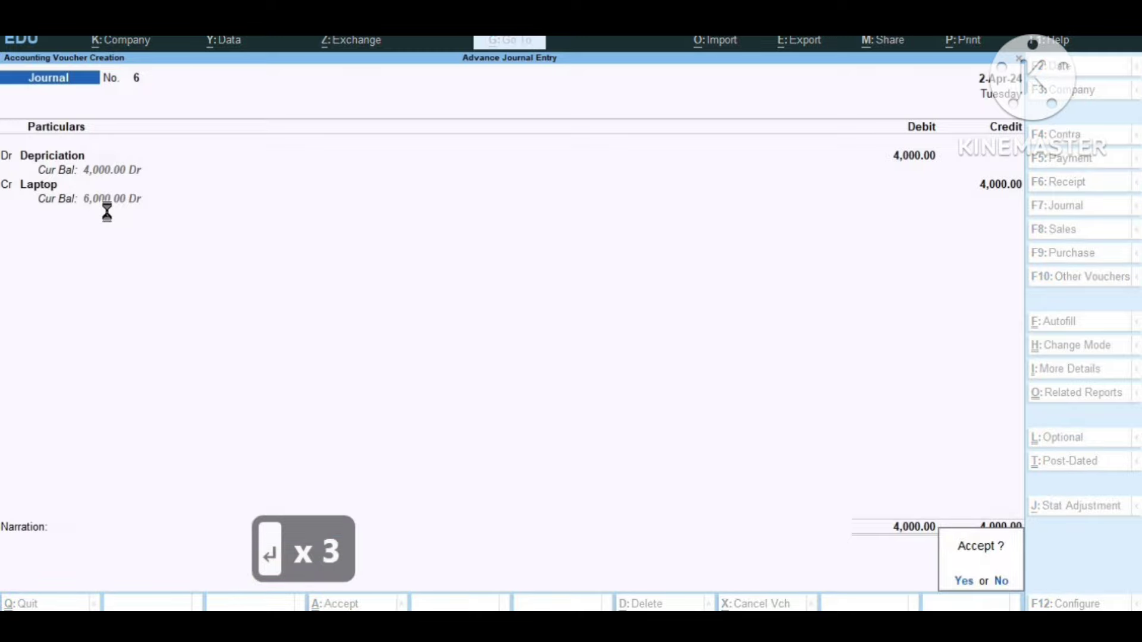
pyautogui.press('Return')
pyautogui.press('Return')
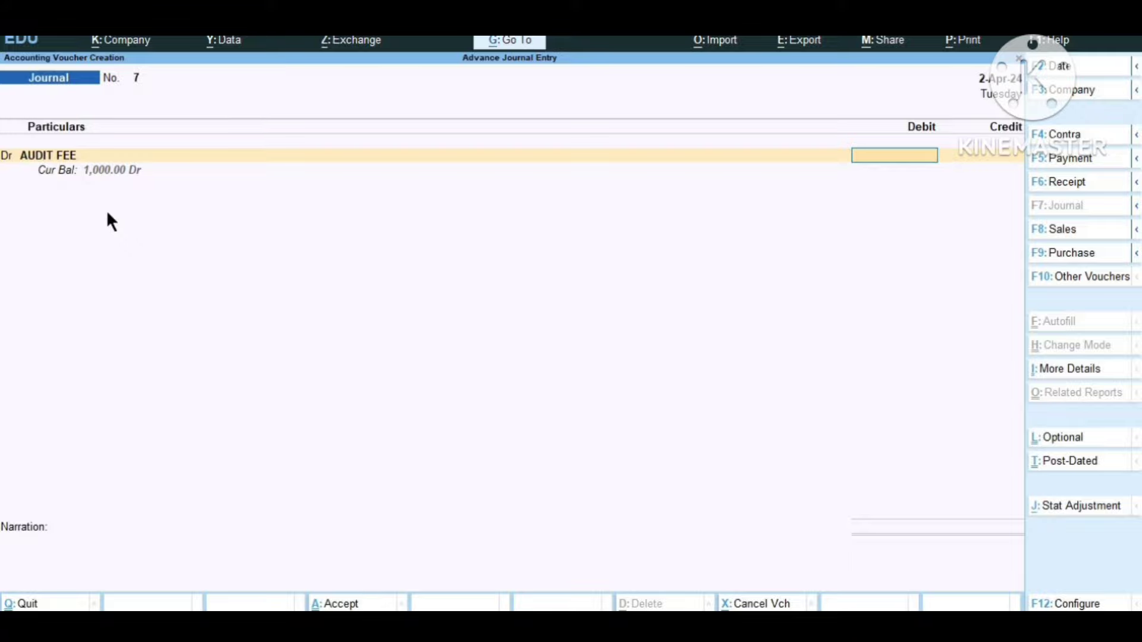
# Switch to a payment voucher and enter a debit of 1000 for the Rent ledger.
pyautogui.press('F5')
pyautogui.press('Down')
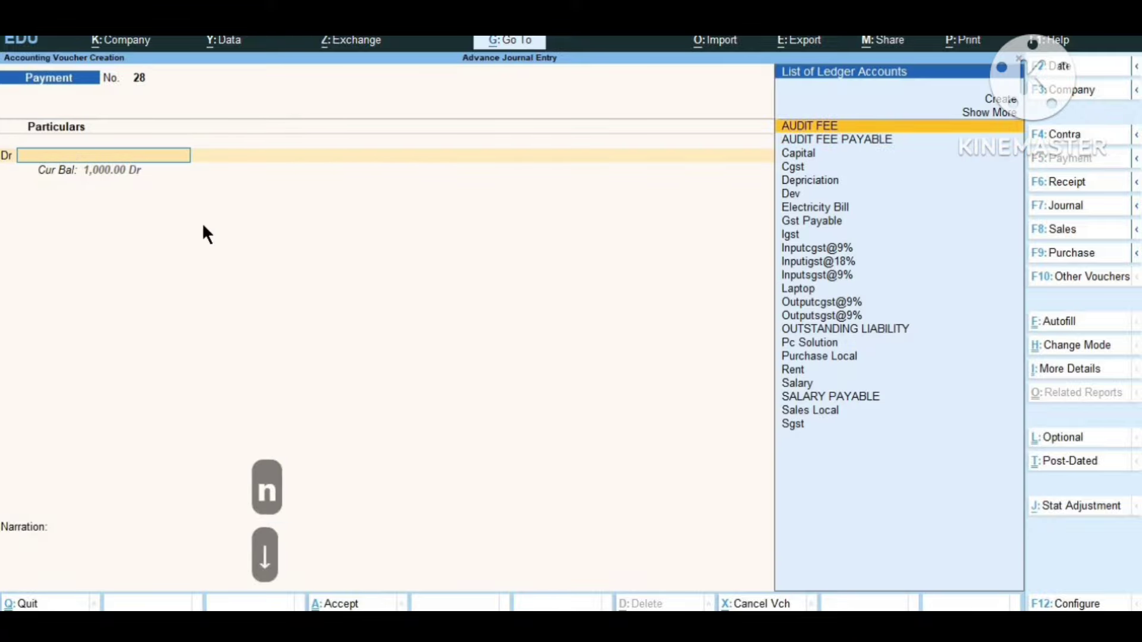
pyautogui.press('Down')
pyautogui.press('Down')
pyautogui.press('Down')
pyautogui.press('Down')
pyautogui.press('Down')
pyautogui.press('Down')
pyautogui.press('Down')
pyautogui.press('Down')
pyautogui.press('Down')
pyautogui.press('Down')
pyautogui.press('Down')
pyautogui.press('Down')
pyautogui.press('Down')
pyautogui.press('Down')
pyautogui.press('Down')
pyautogui.press('Down')
pyautogui.press('Down')
pyautogui.press('Down')
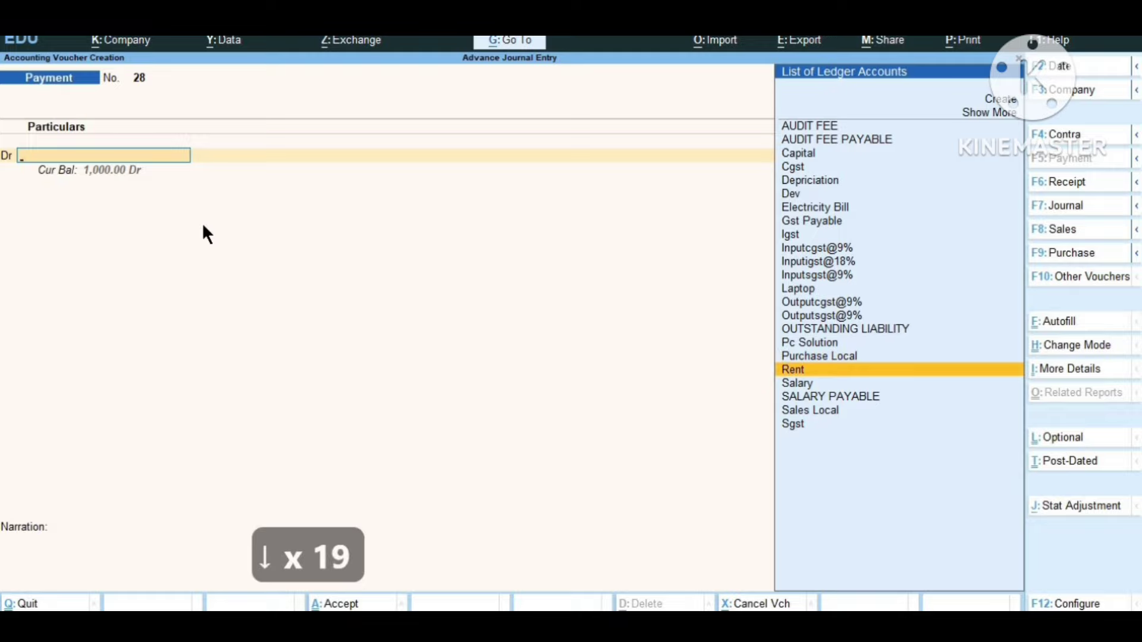
pyautogui.press('Return')
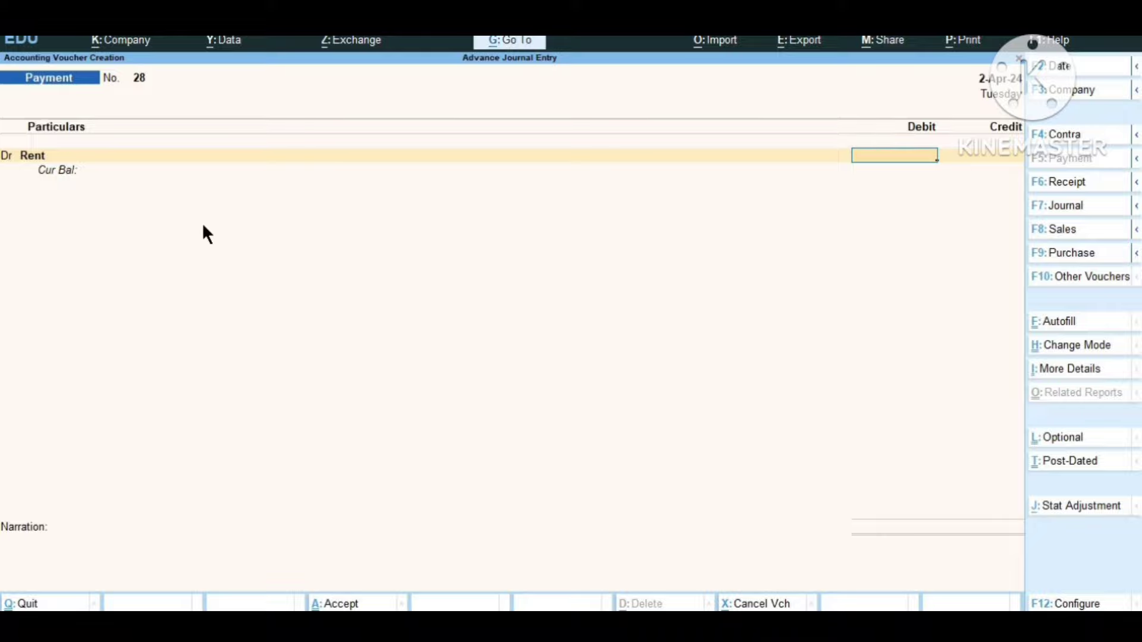
pyautogui.write('1000')
# Set the payment voucher's date to 2-Mar-25 and confirm the Rent debit of 1000.
pyautogui.press('F2')
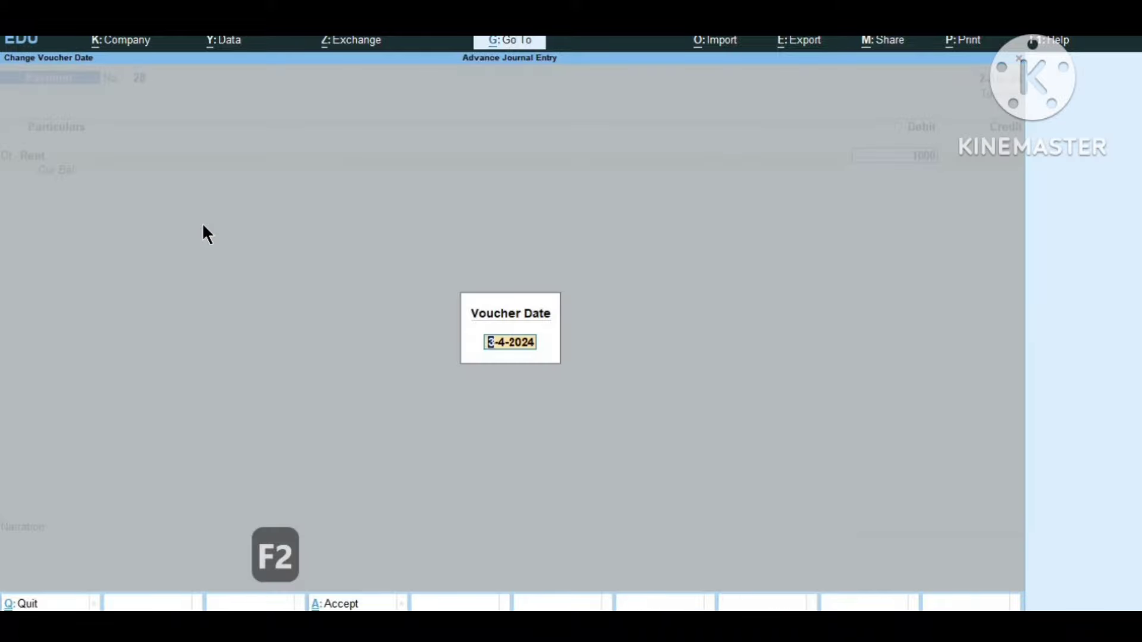
pyautogui.press('Right')
pyautogui.press('Right')
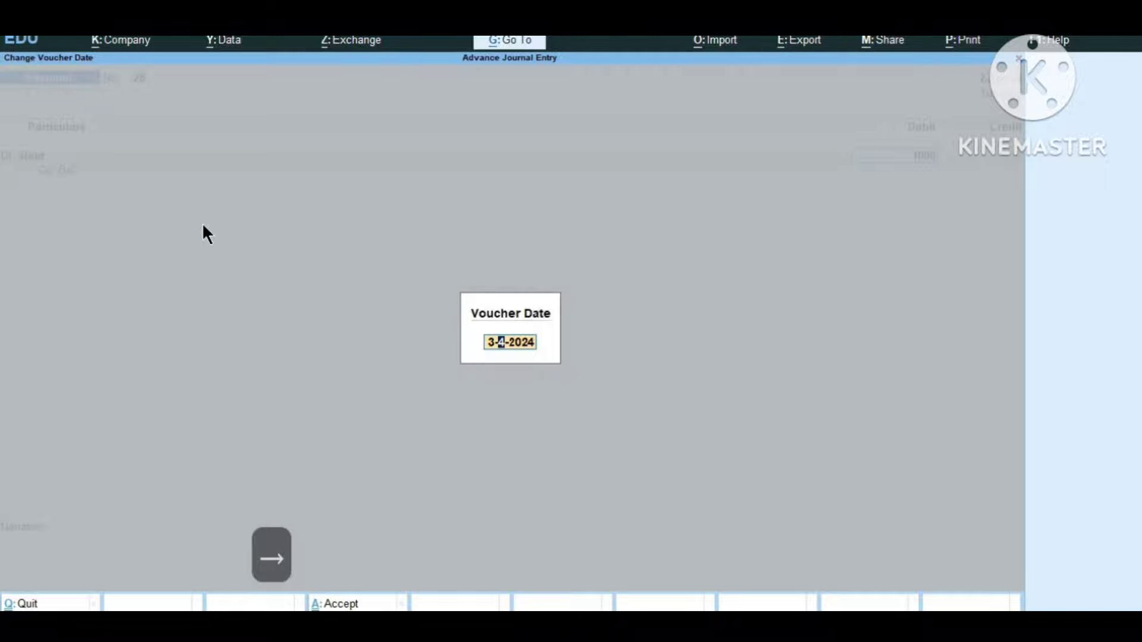
pyautogui.press('Return')
pyautogui.press('Return')
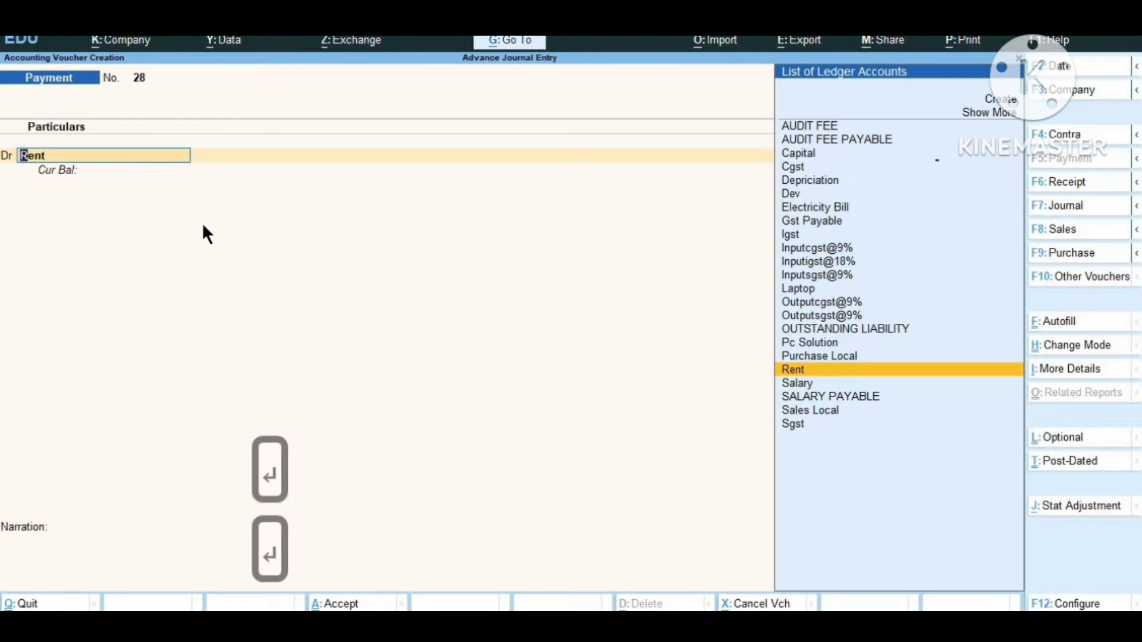
pyautogui.write('1000')
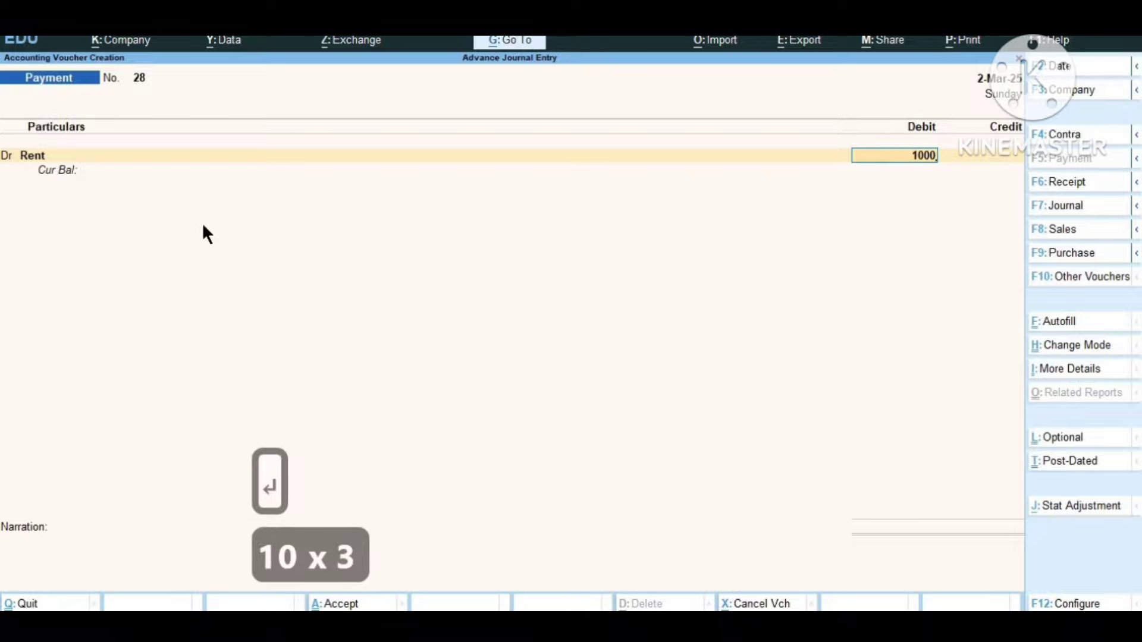
pyautogui.press('Return')
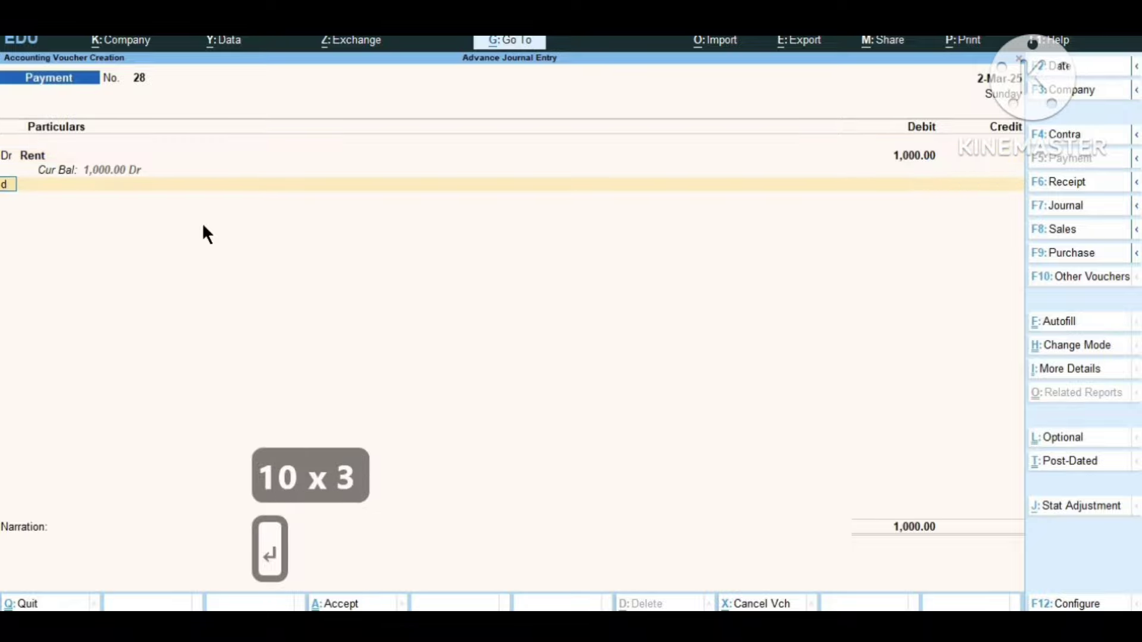
# Add a second debit line to the voucher and start a new ledger for it named Prepaid Rent.
pyautogui.write('de')
pyautogui.press('Return')
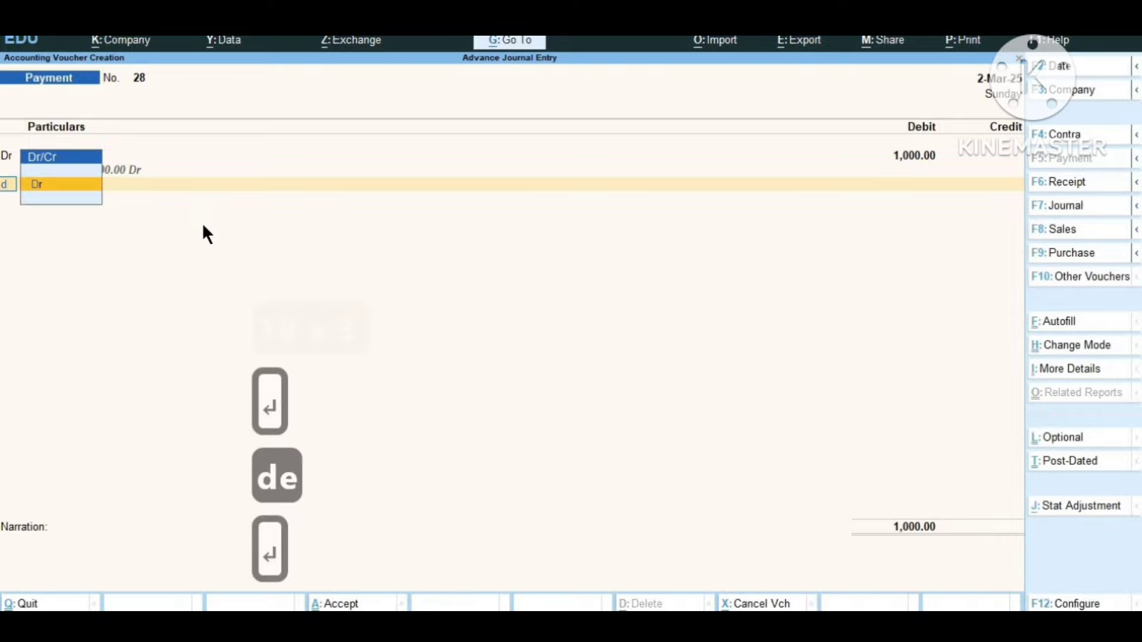
pyautogui.press('Down')
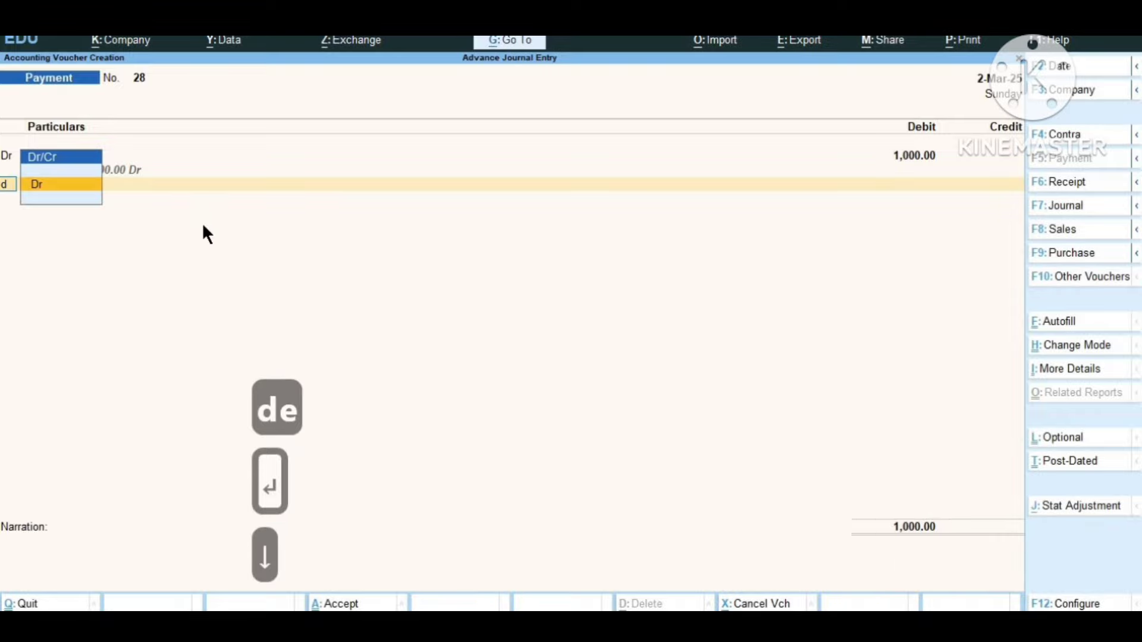
pyautogui.press('Return')
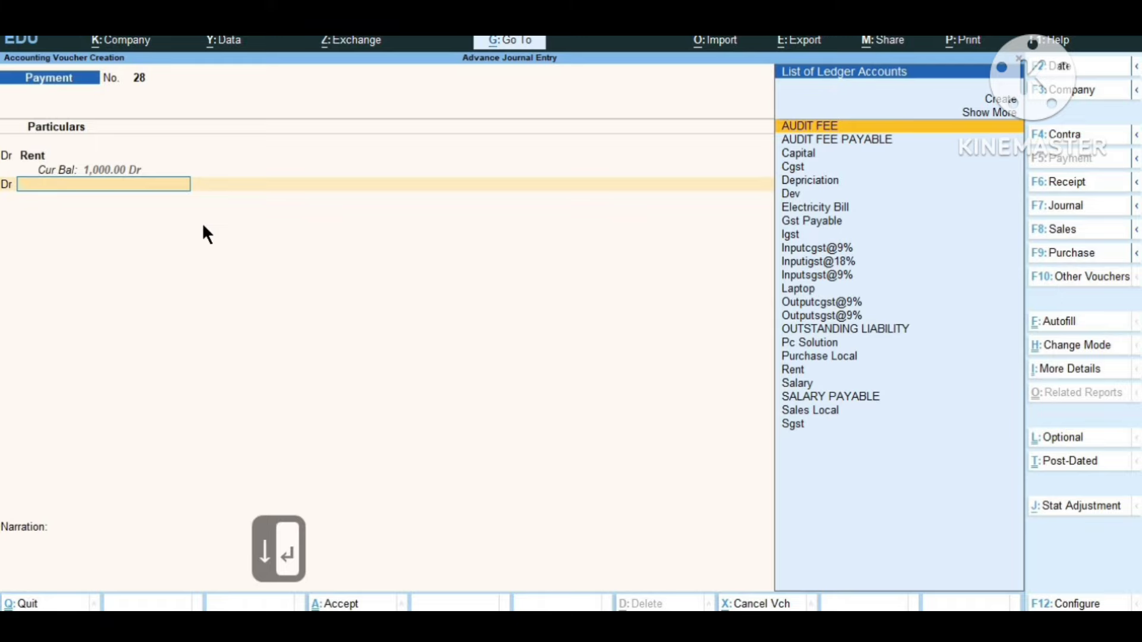
pyautogui.hotkey('alt', 'c')
pyautogui.write('re')
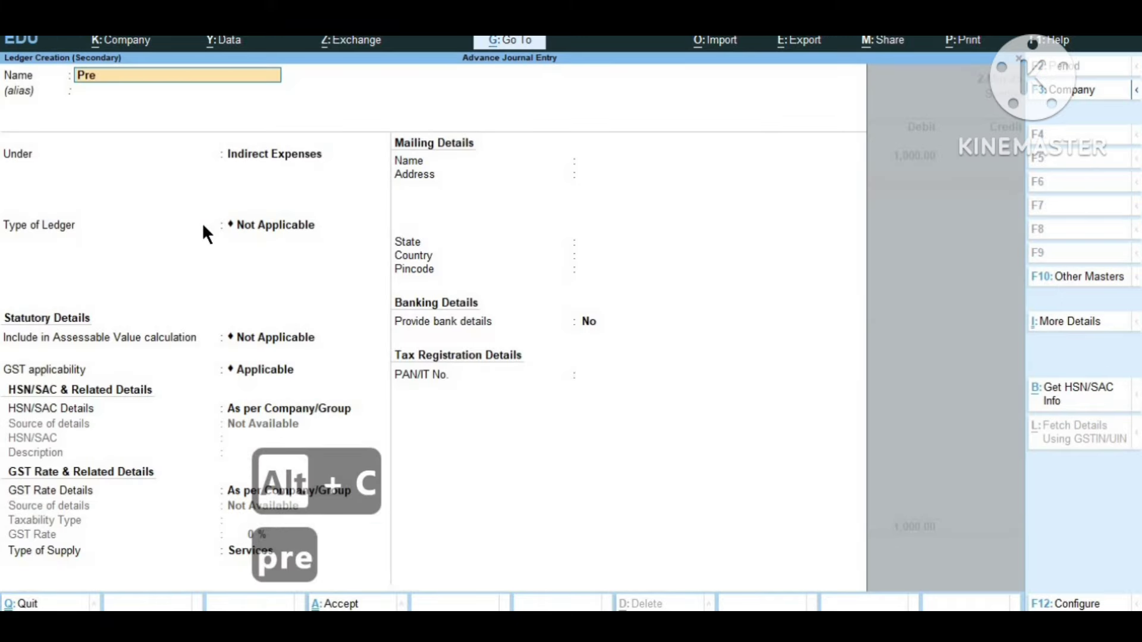
pyautogui.write('paid Rent')
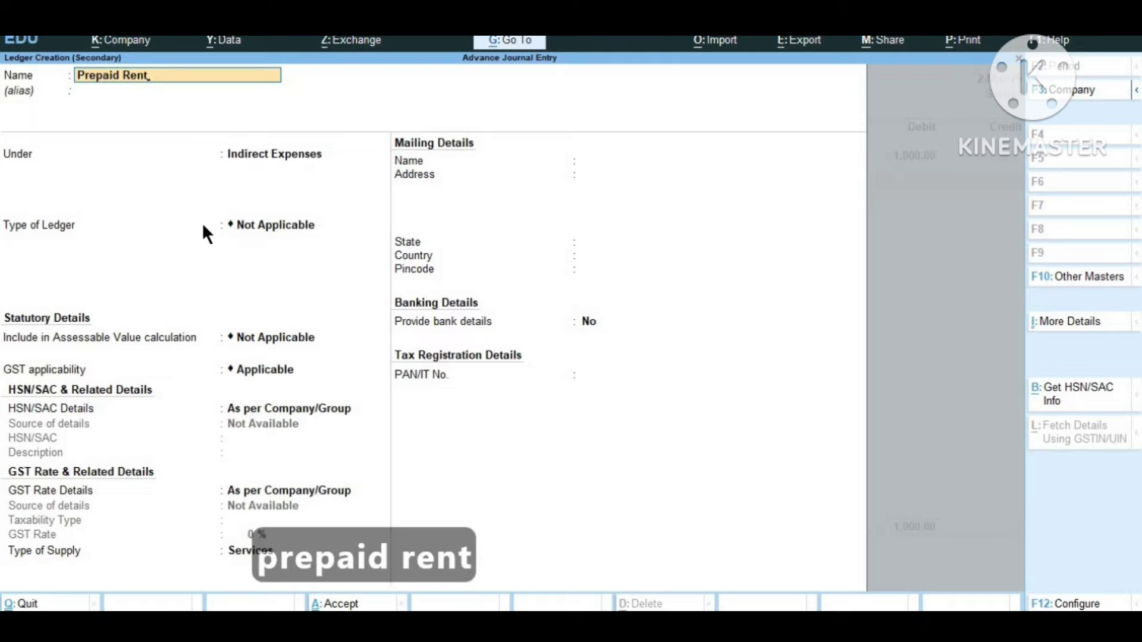
# Place the Prepaid Rent ledger under the Current Assets group.
pyautogui.press('Return')
pyautogui.press('Return')
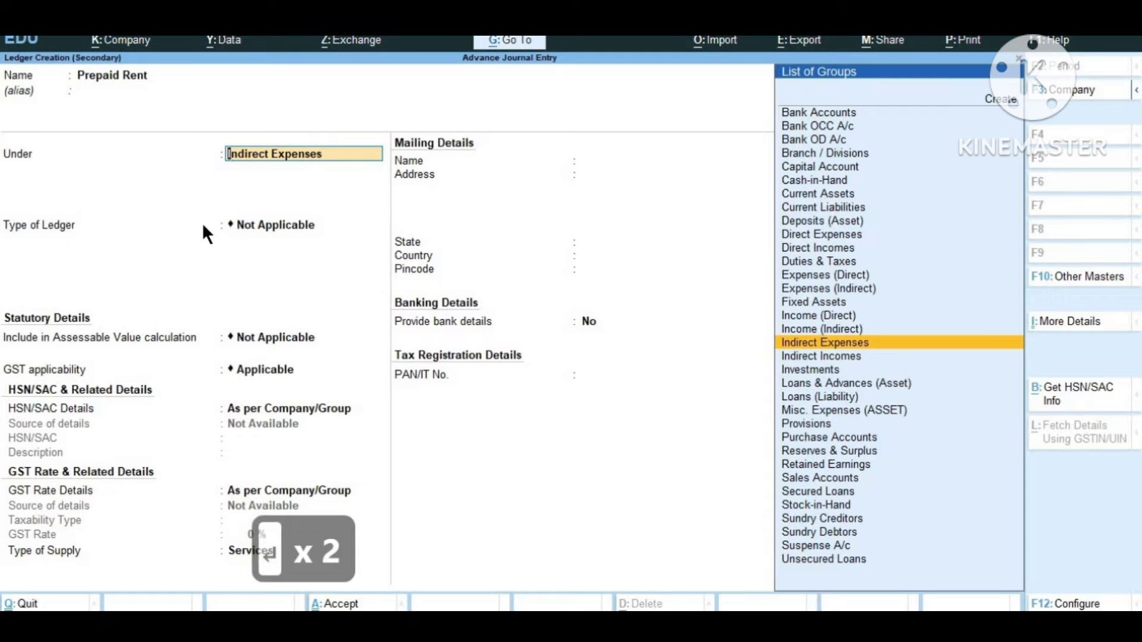
pyautogui.write('C')
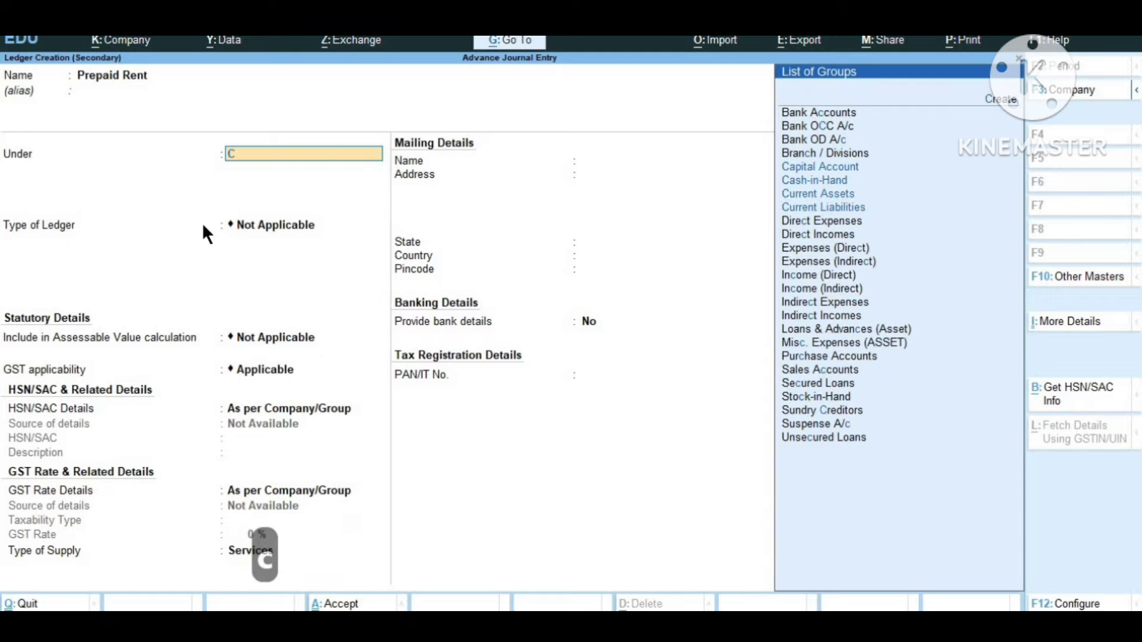
pyautogui.press('Down')
pyautogui.press('Down')
pyautogui.press('Down')
pyautogui.press('Down')
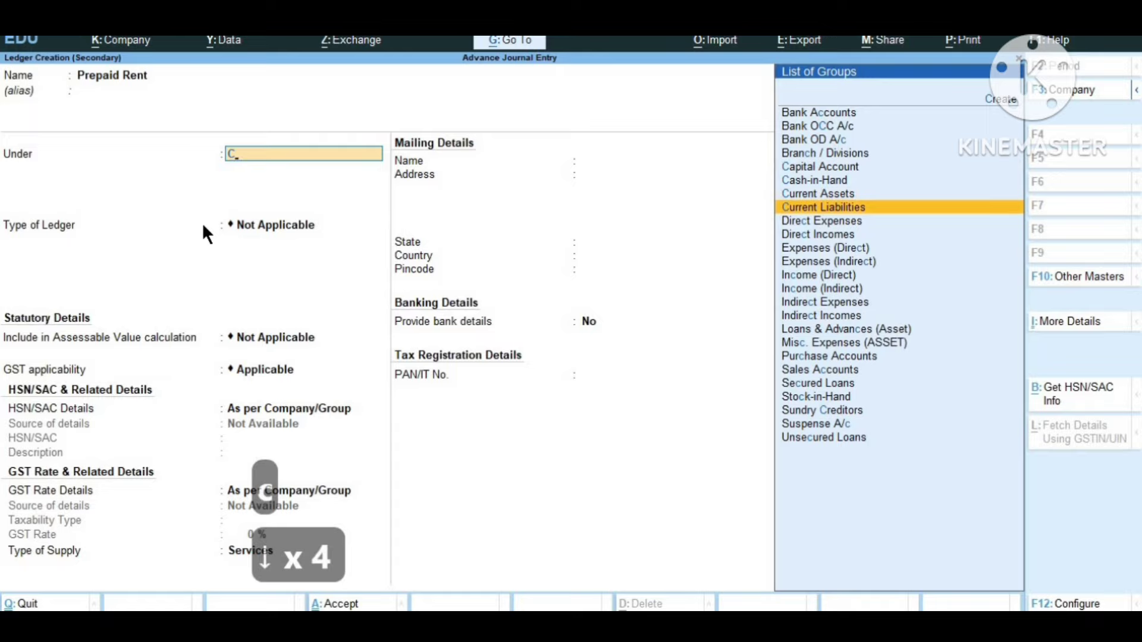
pyautogui.press('Up')
pyautogui.press('Up')
pyautogui.press('Down')
pyautogui.press('Return')
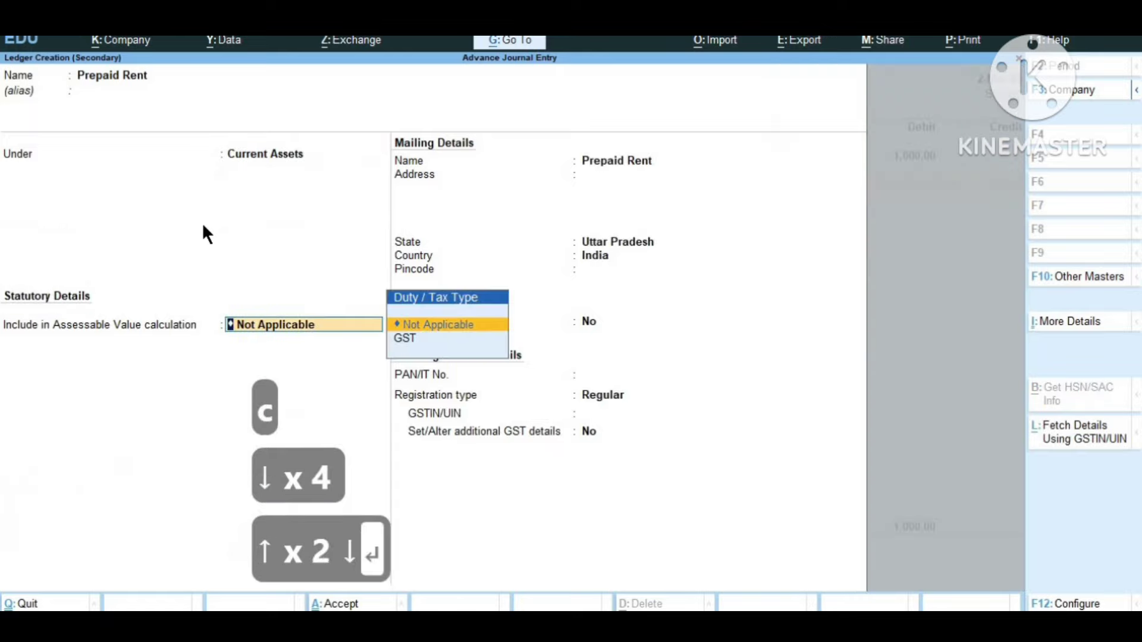
# Save the Prepaid Rent ledger with its remaining details at their defaults and debit it with 2000.
pyautogui.press('Return')
pyautogui.press('Return')
pyautogui.press('Return')
pyautogui.press('Return')
pyautogui.press('Return')
pyautogui.press('Return')
pyautogui.press('Return')
pyautogui.press('Return')
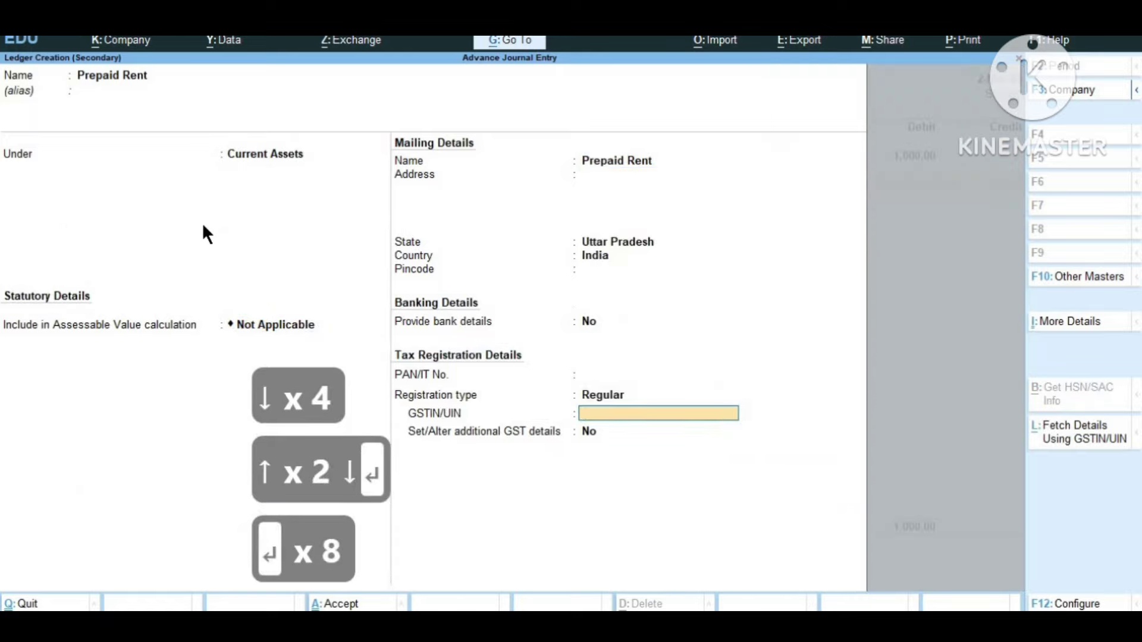
pyautogui.press('Return')
pyautogui.press('Return')
pyautogui.press('Return')
pyautogui.press('Return')
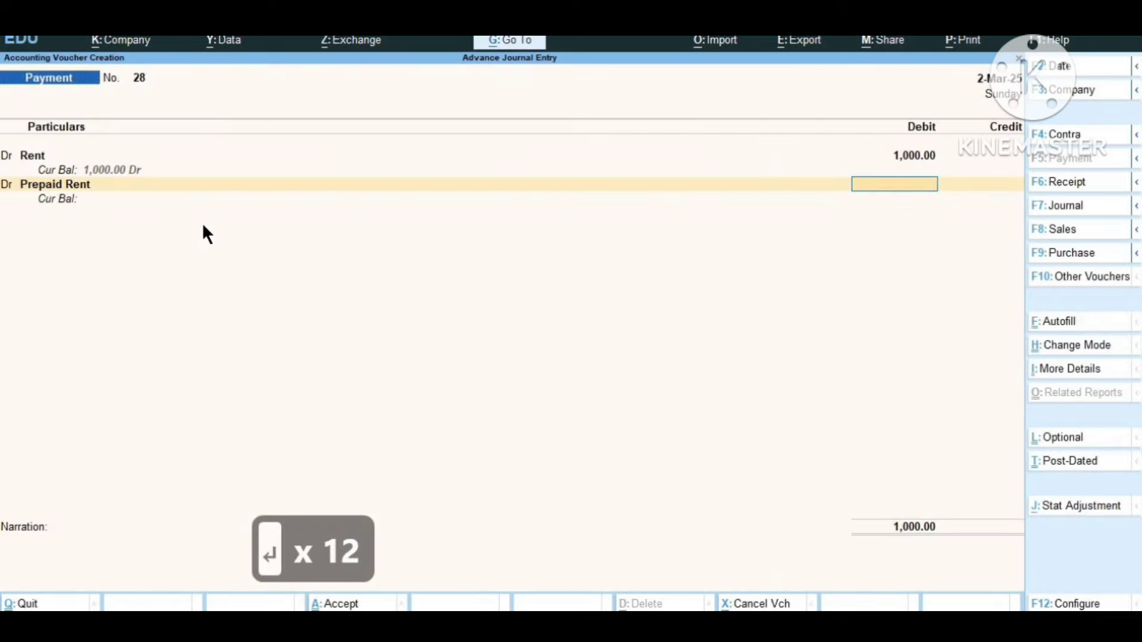
pyautogui.write('2000')
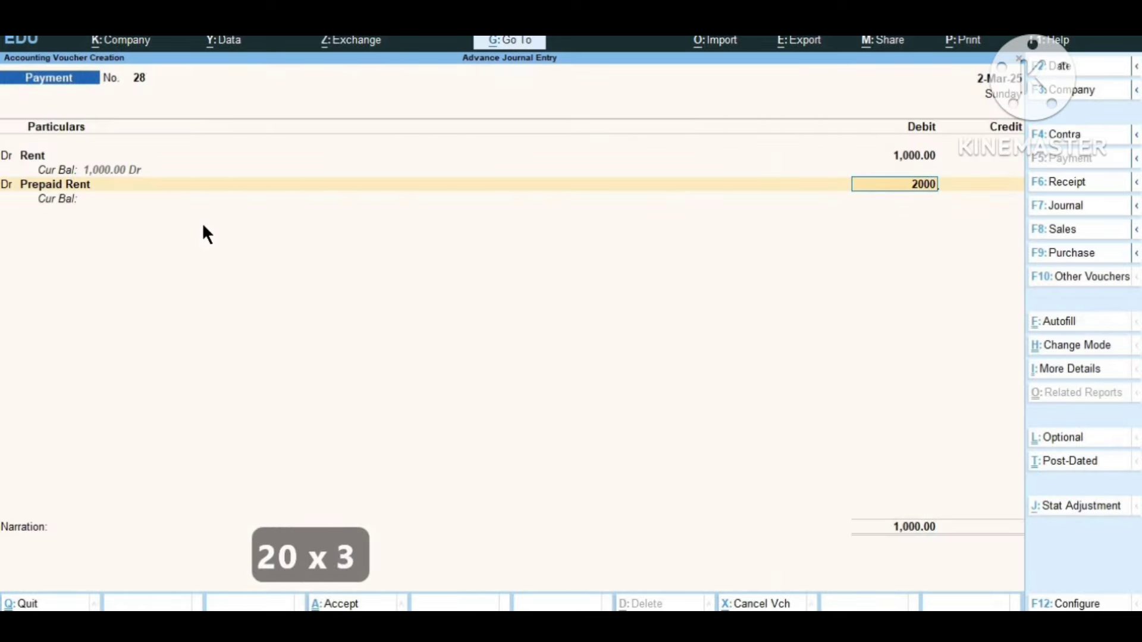
pyautogui.press('Return')
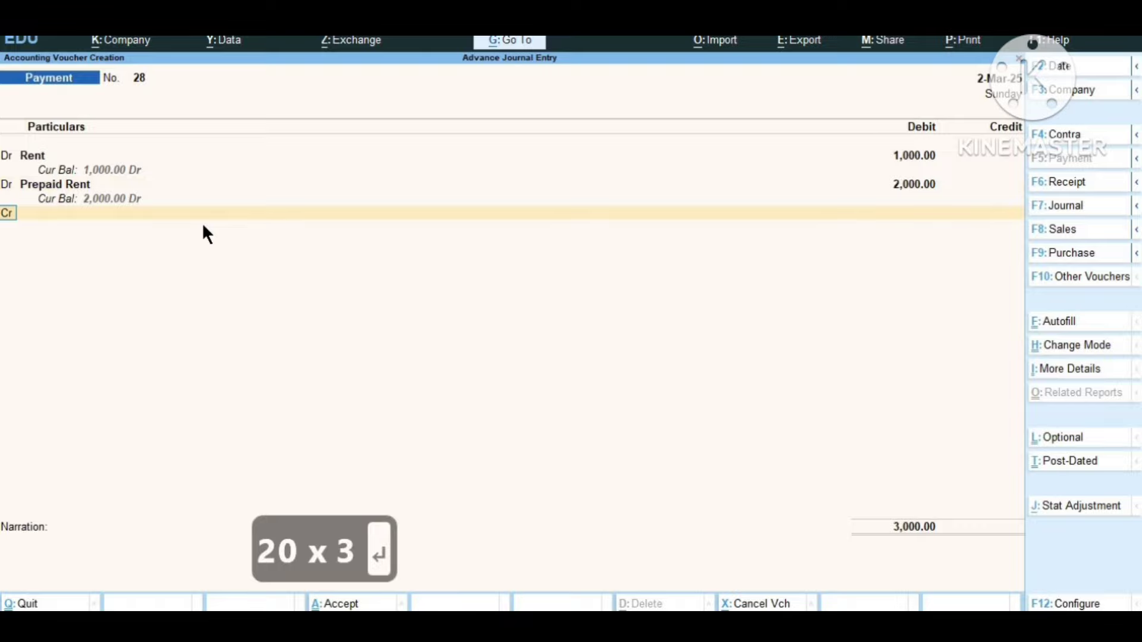
# Credit Cash with 3000 and save the rent payment voucher without a narration.
pyautogui.press('Return')
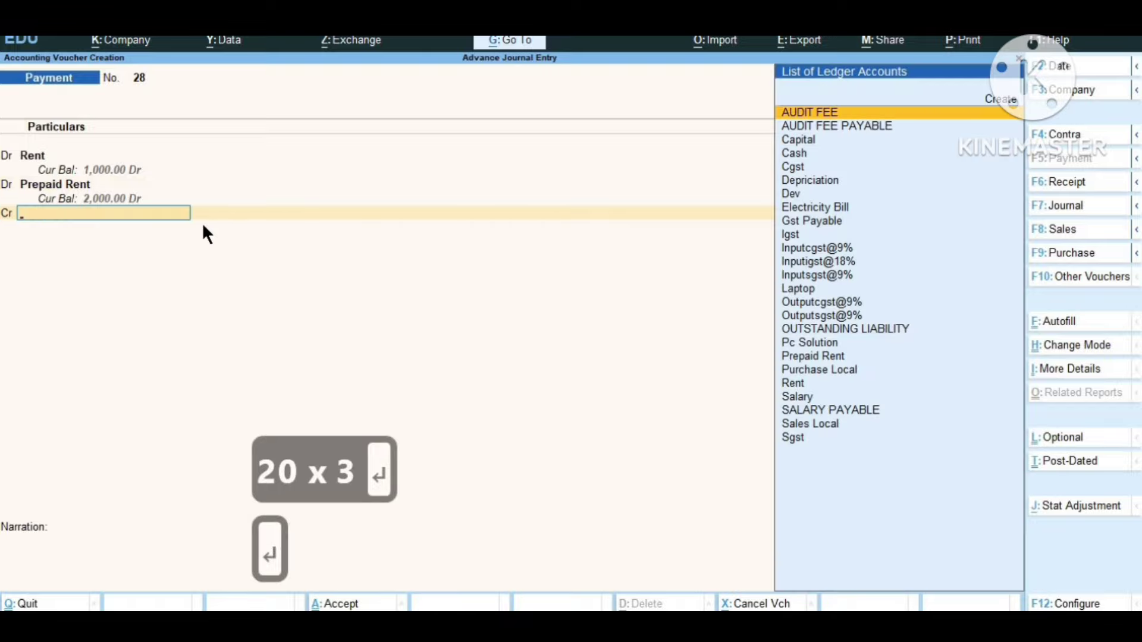
pyautogui.press('Down')
pyautogui.press('Down')
pyautogui.press('Down')
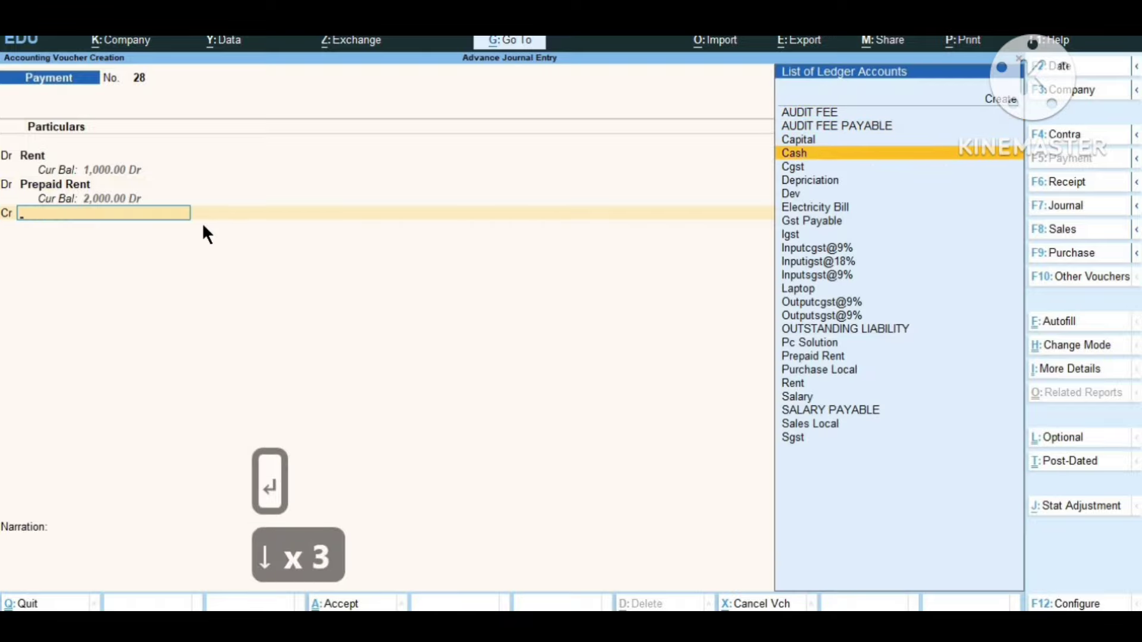
pyautogui.press('Return')
pyautogui.press('Return')
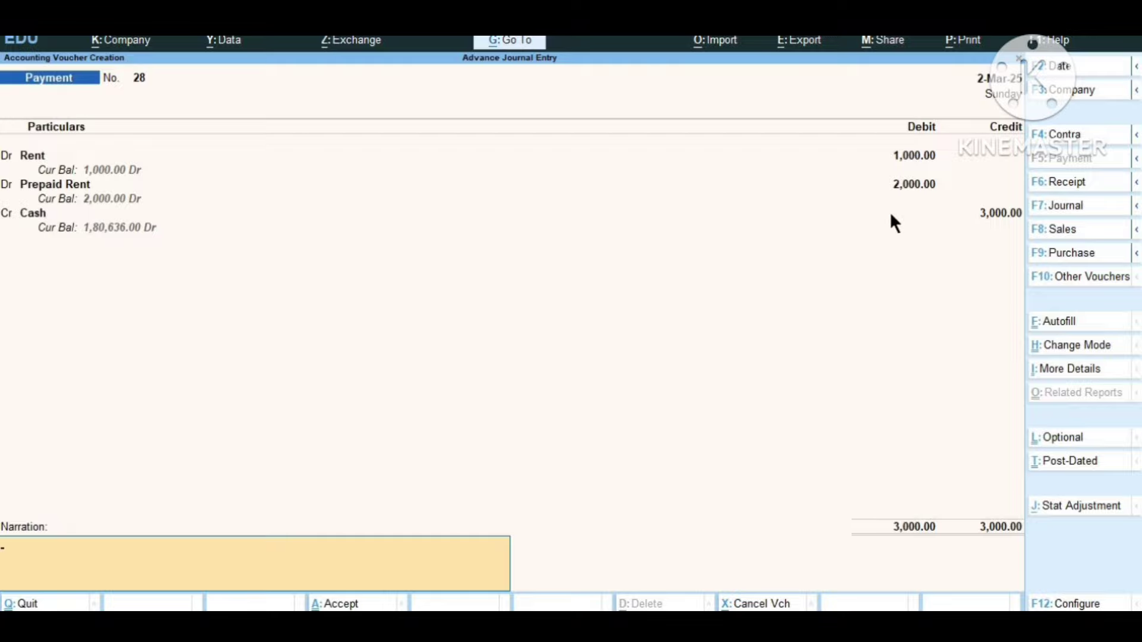
pyautogui.press('Return')
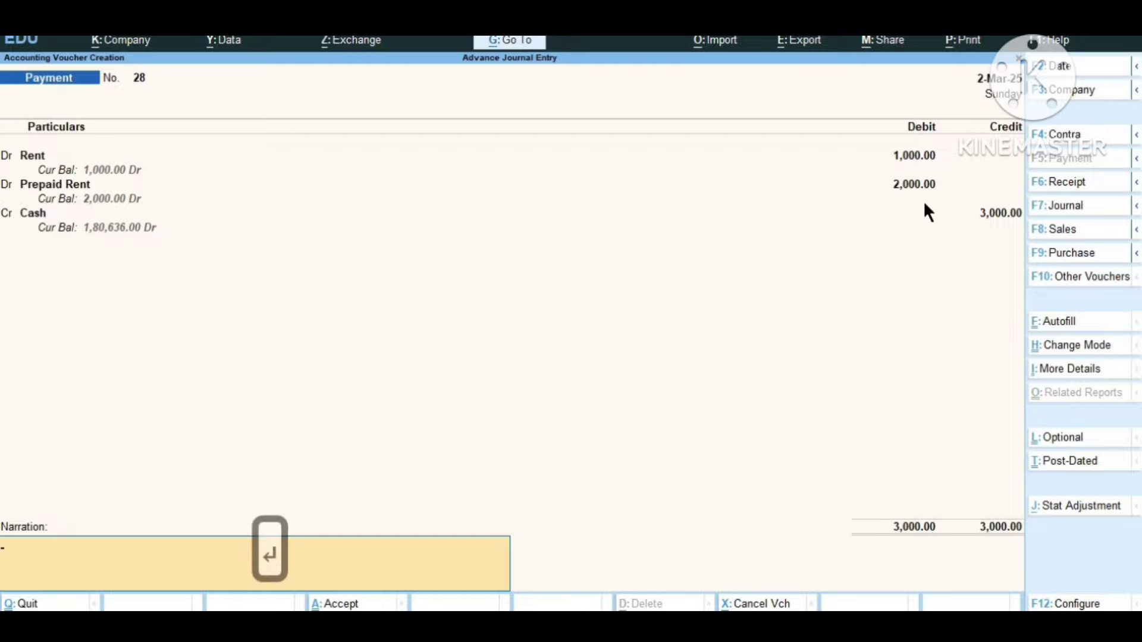
pyautogui.press('Return')
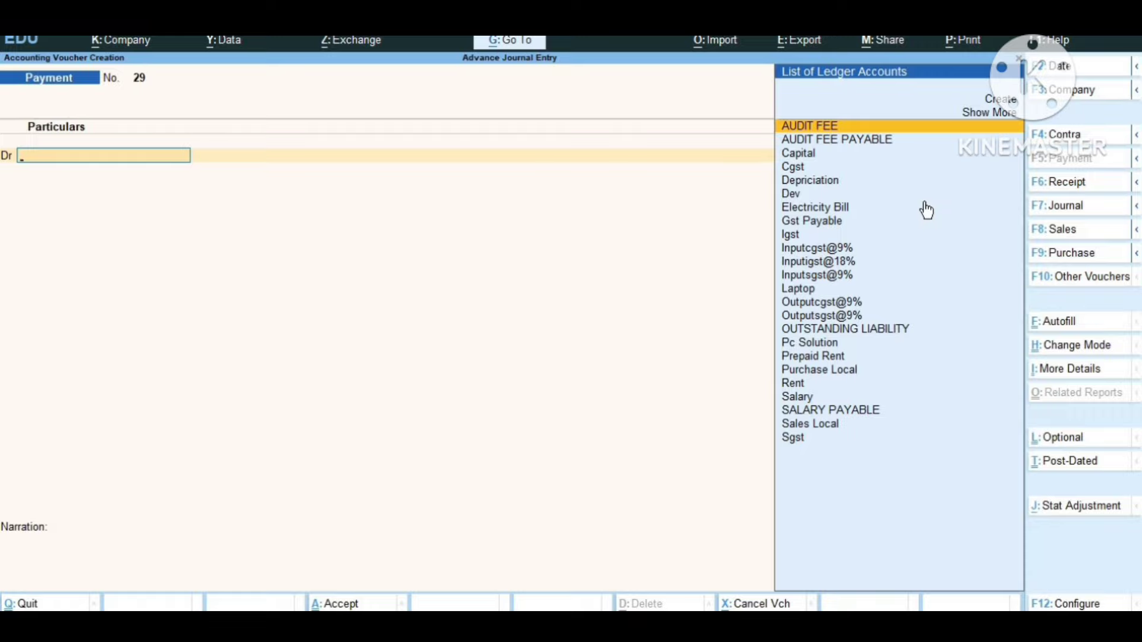
# Leave voucher entry and review the company's Balance Sheet, including its current assets.
pyautogui.press('Escape')
pyautogui.press('Escape')
pyautogui.press('Escape')
pyautogui.press('Escape')
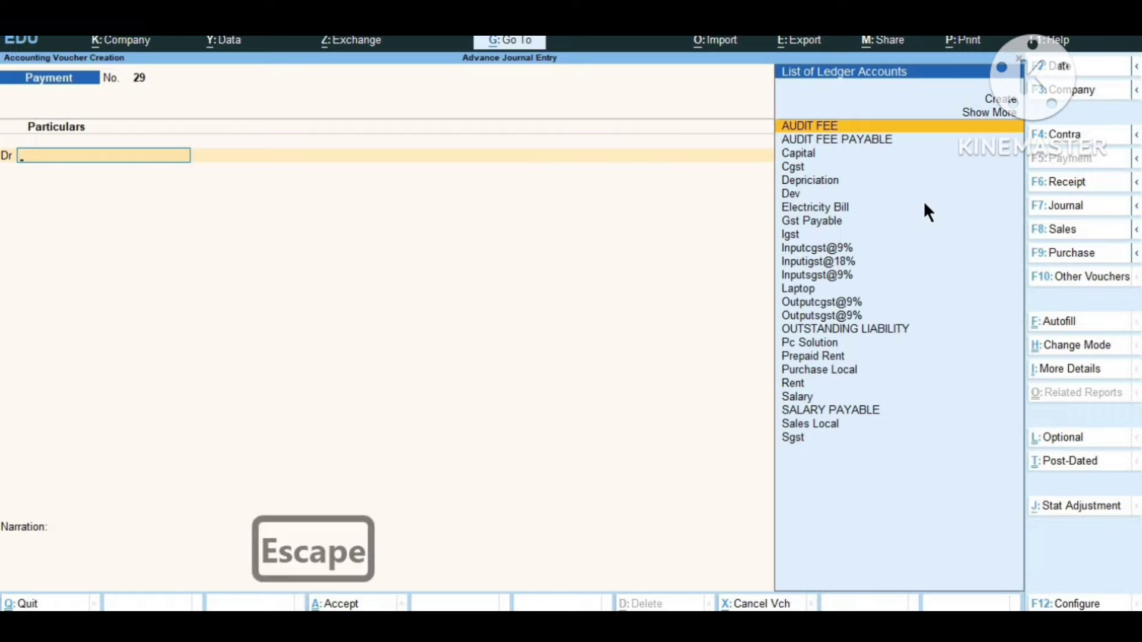
pyautogui.press('n')
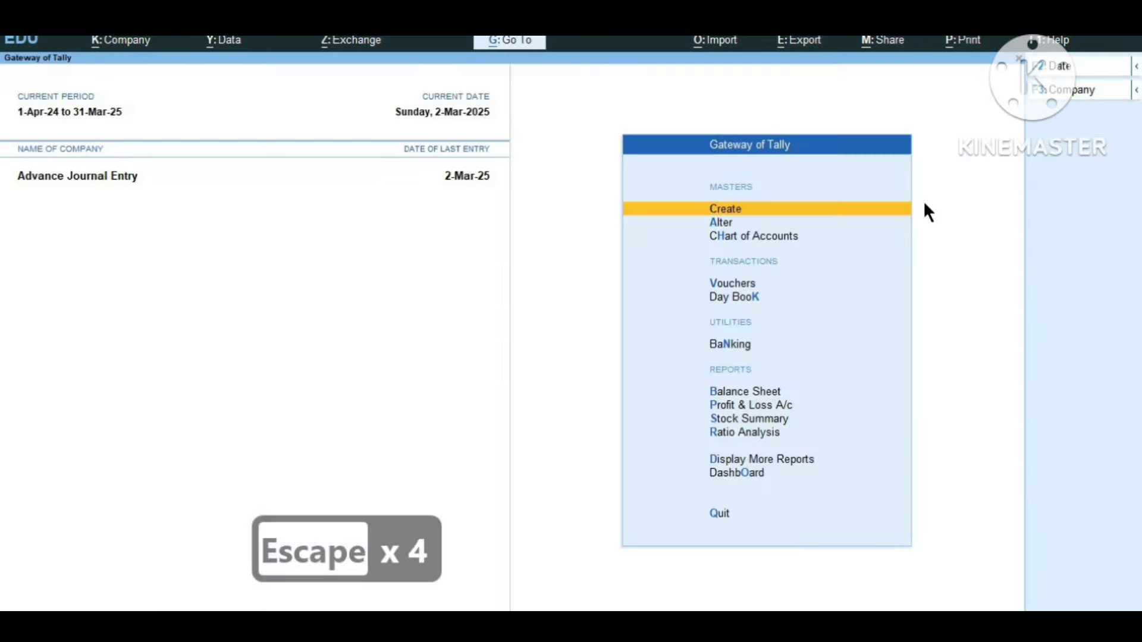
pyautogui.press('Down')
pyautogui.press('Down')
pyautogui.press('Down')
pyautogui.press('Down')
pyautogui.press('Down')
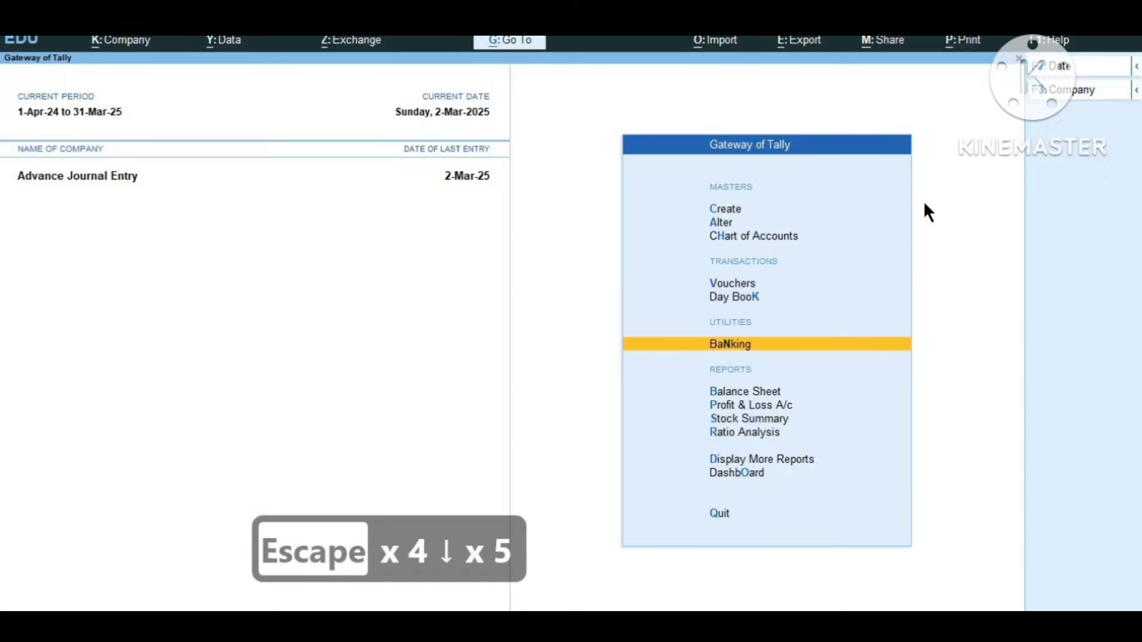
pyautogui.press('Down')
pyautogui.press('Return')
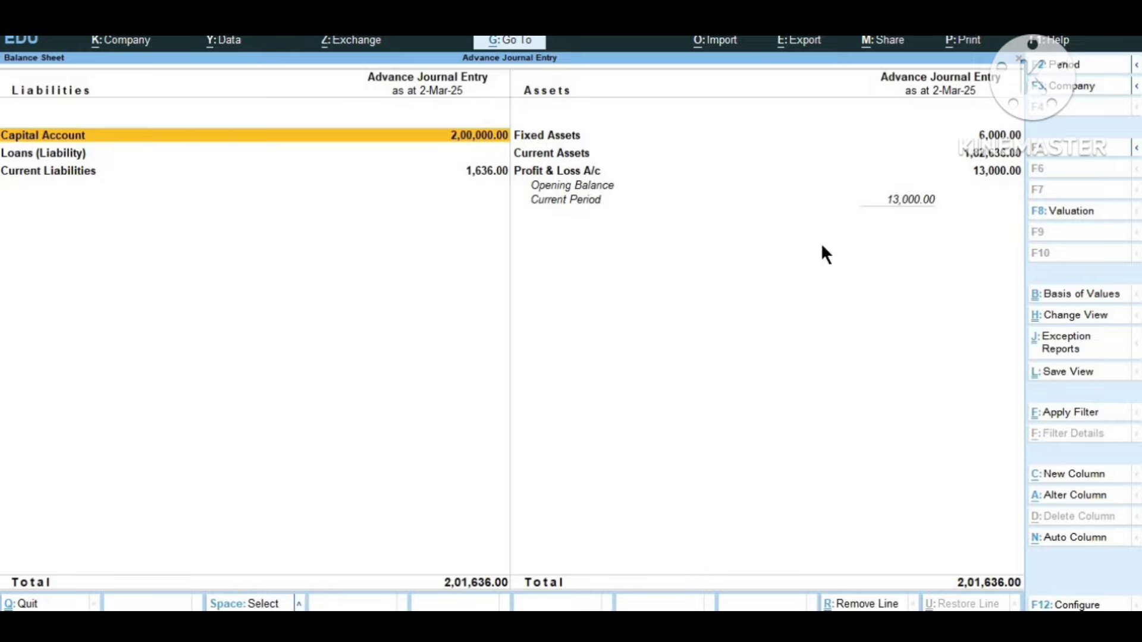
pyautogui.press('Escape')
# Leave the Balance Sheet and open a new journal voucher.
pyautogui.press('Down')
pyautogui.press('Down')
pyautogui.press('Down')
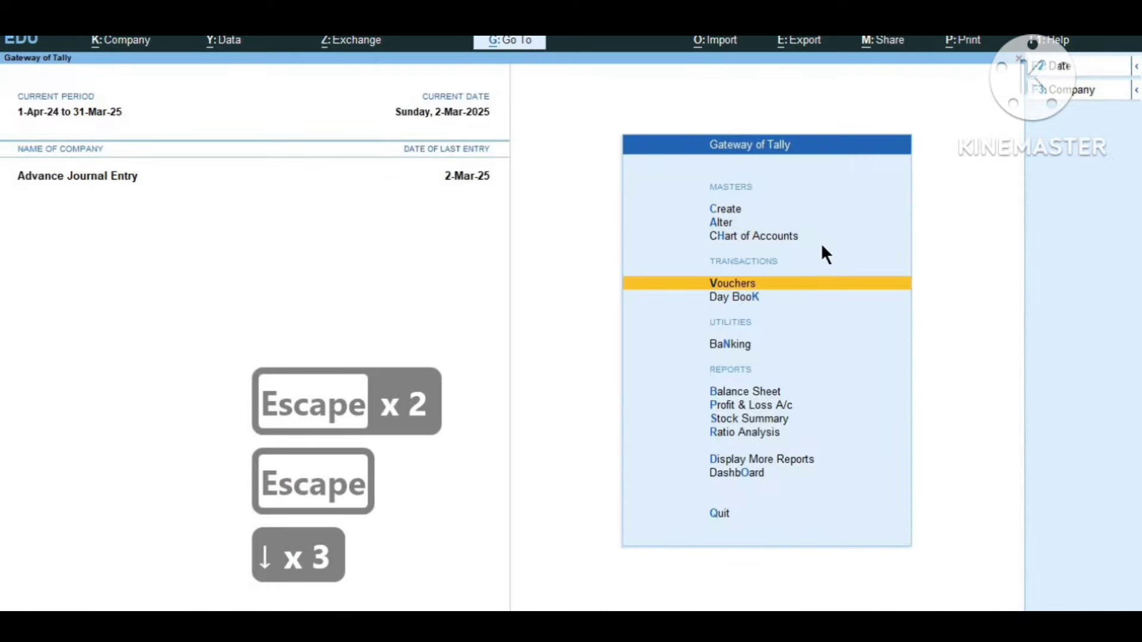
pyautogui.press('Down')
pyautogui.press('Up')
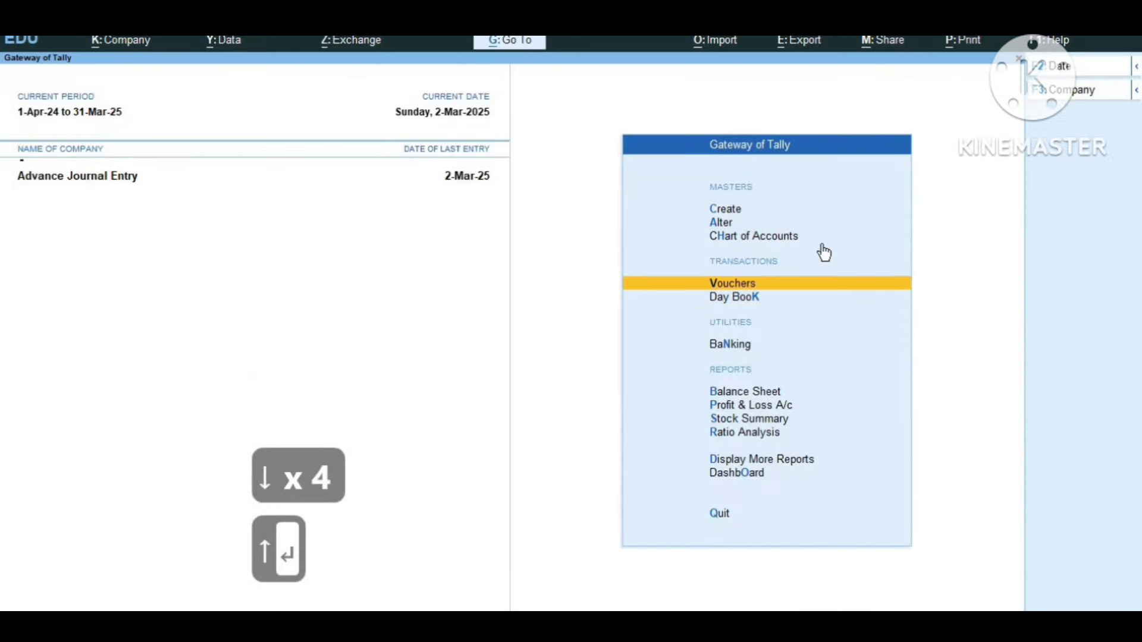
pyautogui.press('Return')
pyautogui.press('F7')
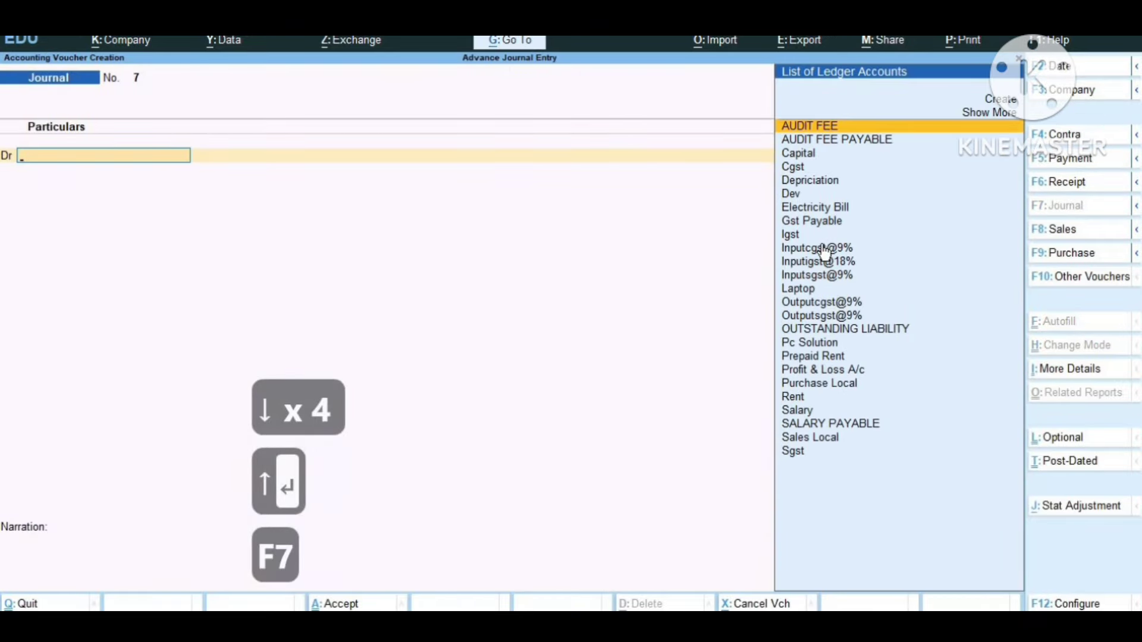
# Begin a new ledger named Round Off from the journal's debit line, without an alias.
pyautogui.hotkey('alt', 'c')
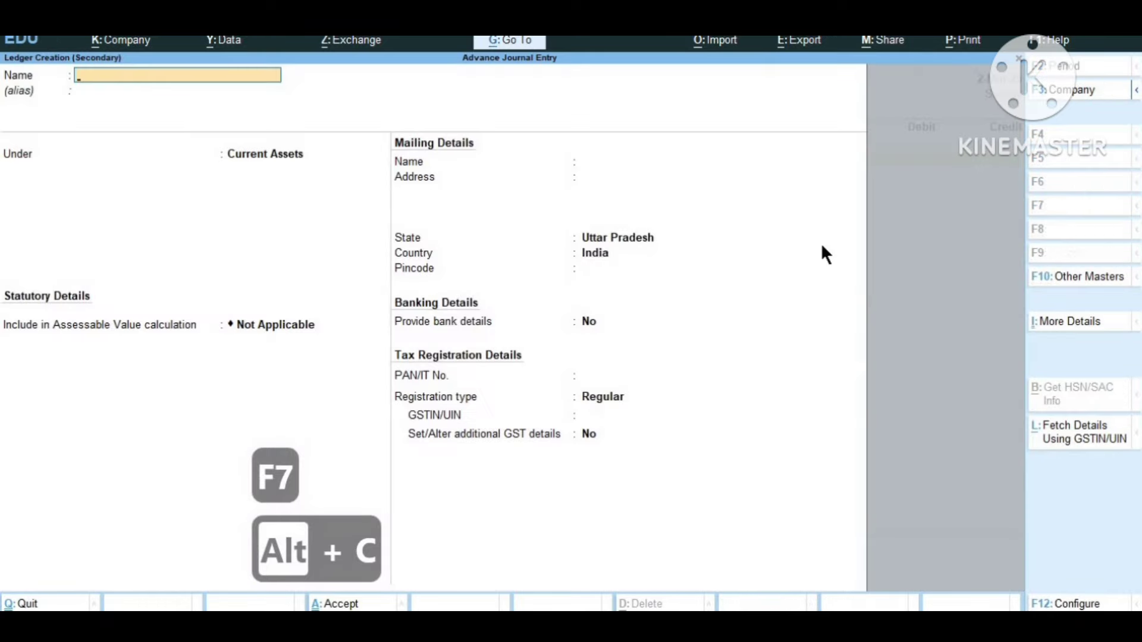
pyautogui.write('Rou')
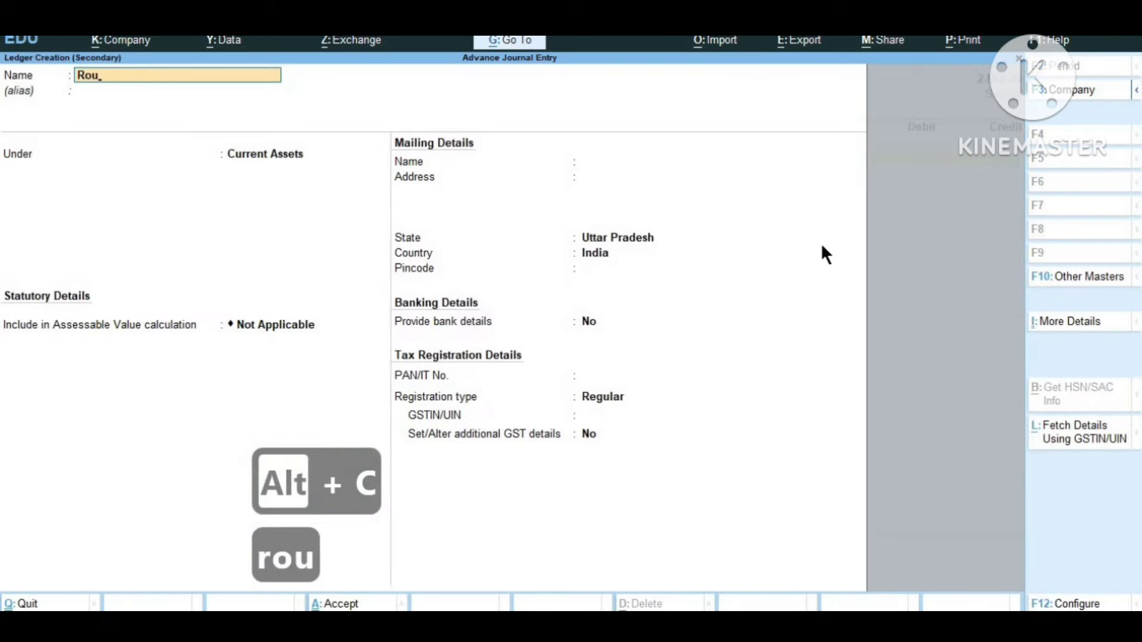
pyautogui.write('nd Off')
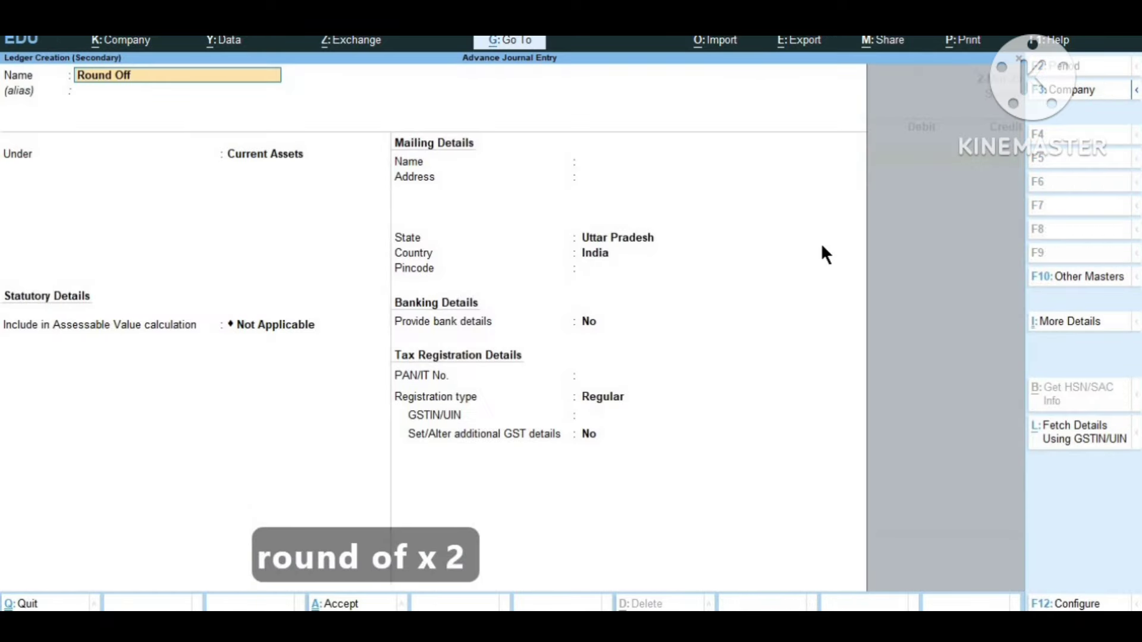
pyautogui.press('Return')
pyautogui.press('Return')
# Place the Round Off ledger under the Indirect Expenses group.
pyautogui.write('i')
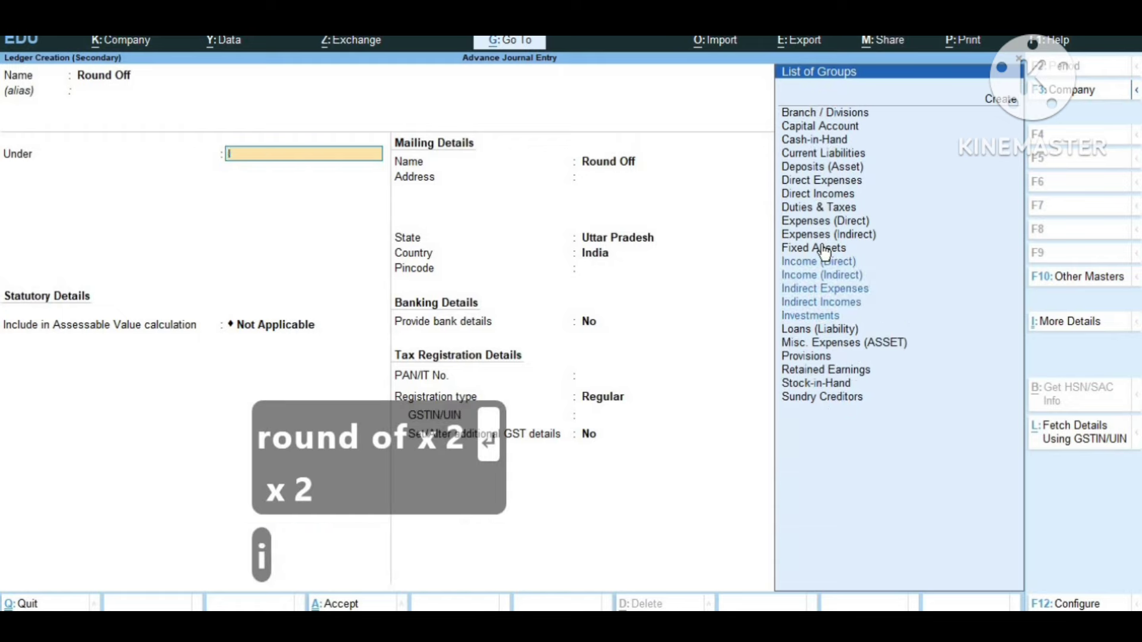
pyautogui.press('Down')
pyautogui.press('Down')
pyautogui.press('Down')
pyautogui.press('Down')
pyautogui.press('Down')
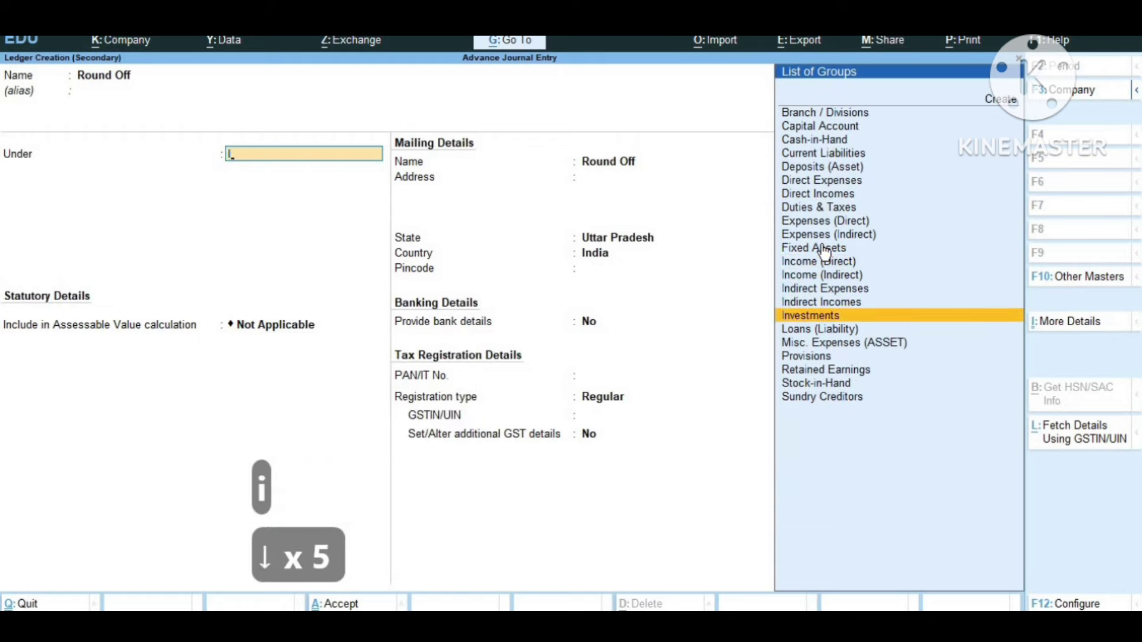
pyautogui.press('Up')
pyautogui.press('Up')
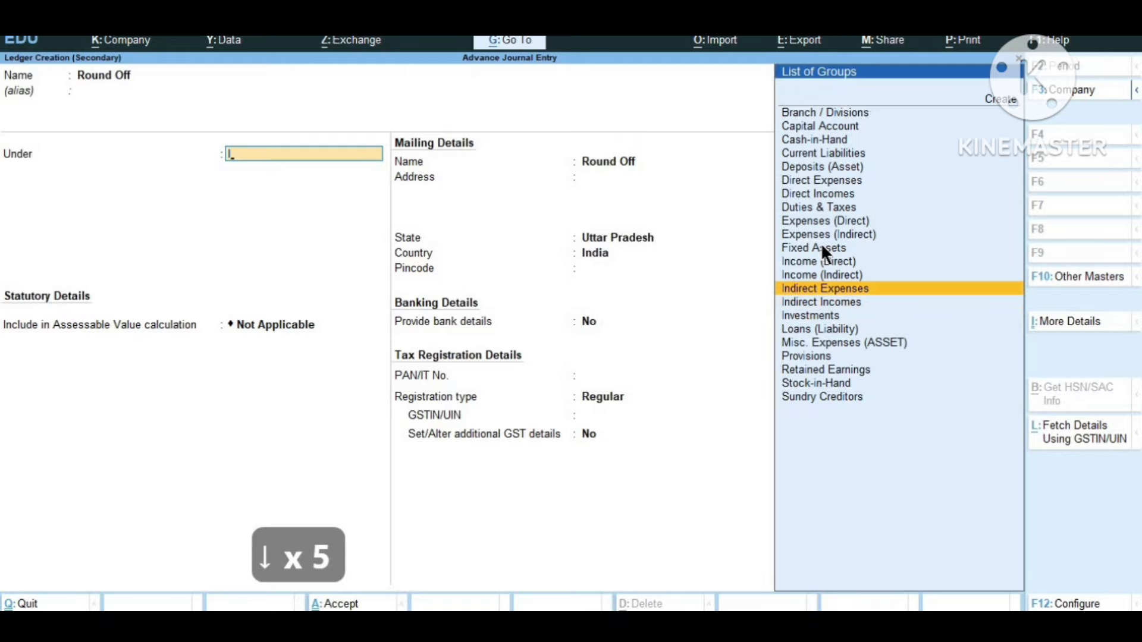
pyautogui.press('Return')
# Save the Round Off ledger with its type, statutory and GST details at their defaults.
pyautogui.press('Return')
pyautogui.press('Return')
pyautogui.press('Return')
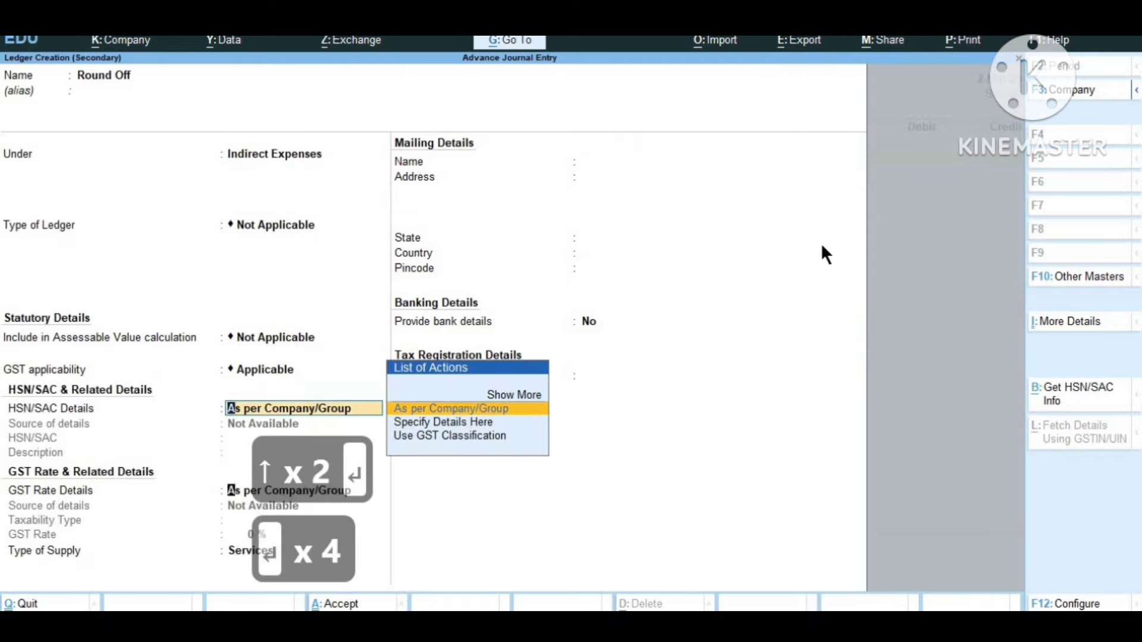
pyautogui.press('Return')
pyautogui.press('Return')
pyautogui.press('Return')
pyautogui.press('Return')
pyautogui.press('Return')
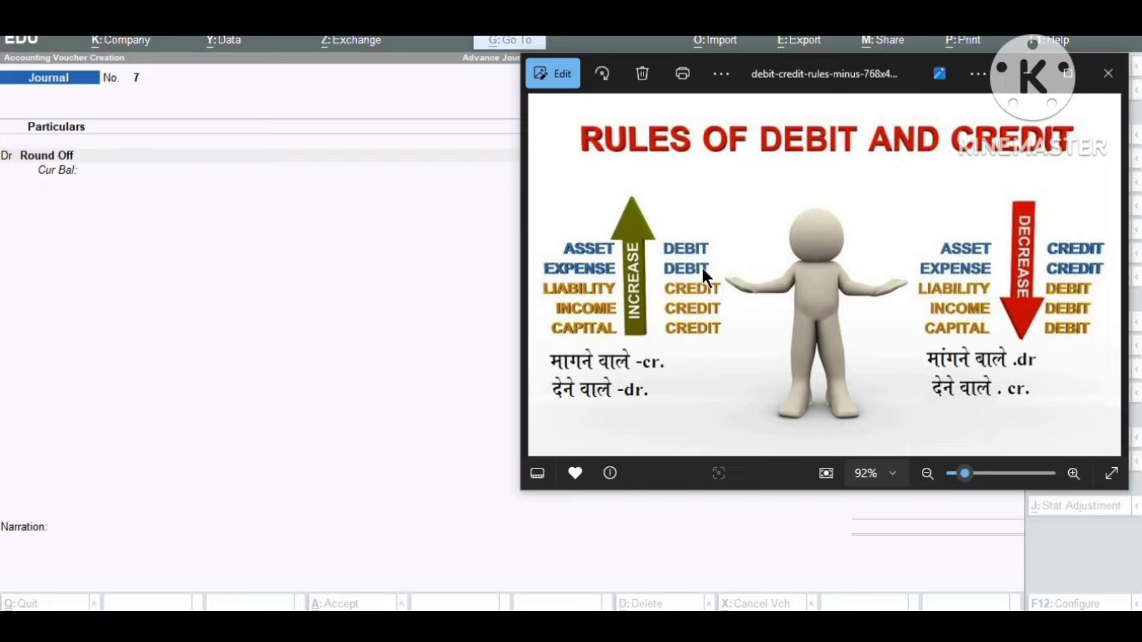
# Debit the Round Off ledger with 0.90 in the journal voucher.
pyautogui.click(378, 265)
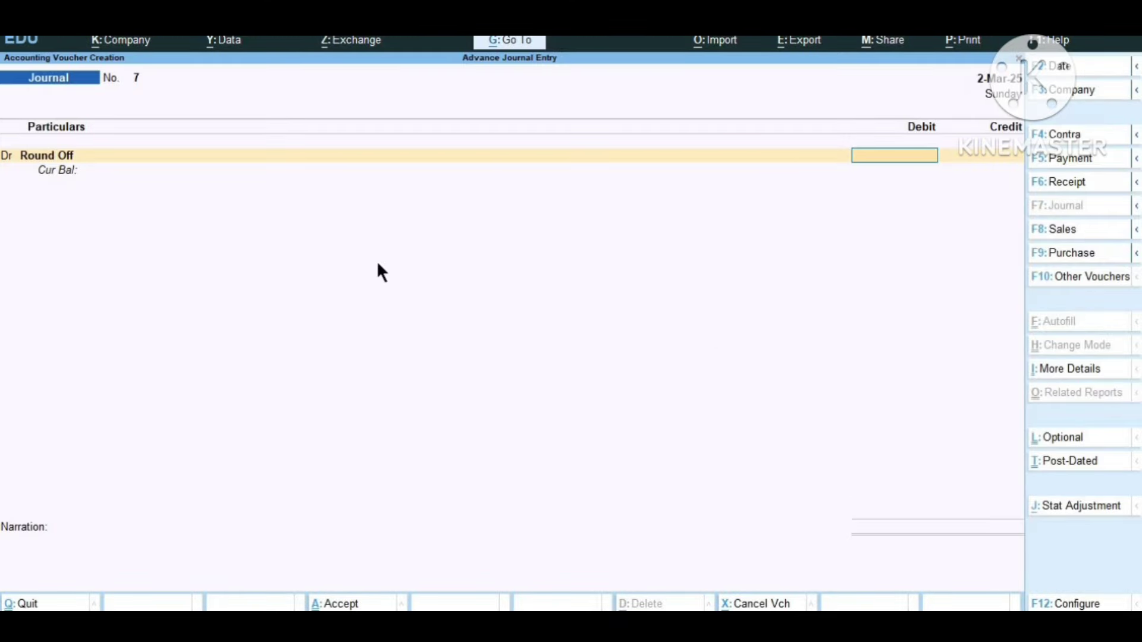
pyautogui.write('.90')
pyautogui.press('Return')
pyautogui.press('Return')
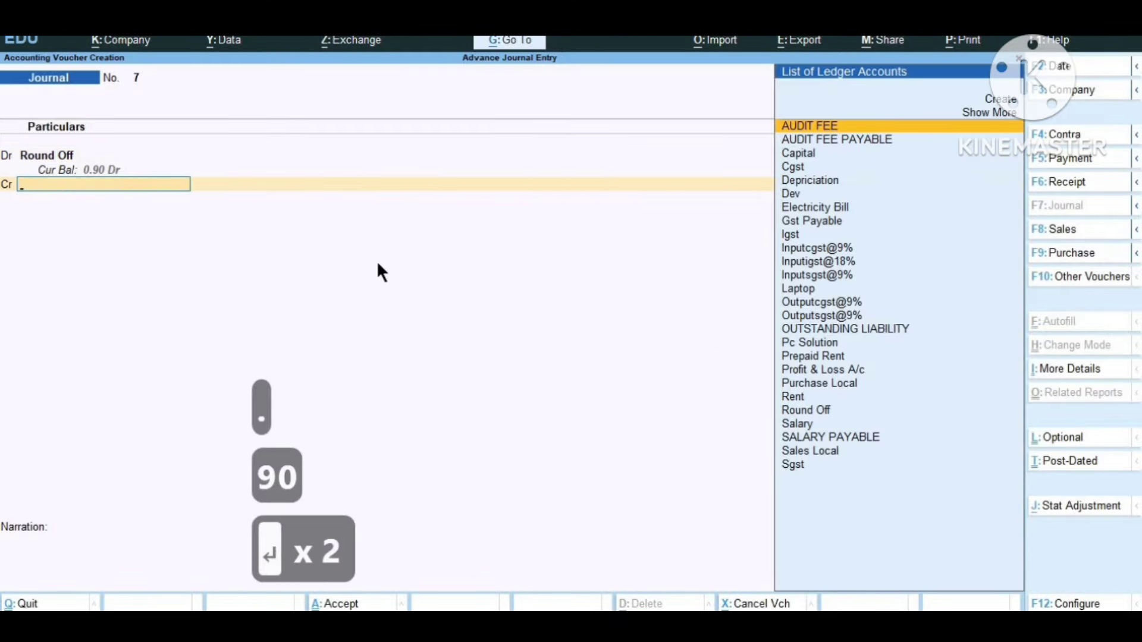
# Credit the Laptop ledger with 0.90 against the Round Off debit.
pyautogui.press('Down')
pyautogui.press('Down')
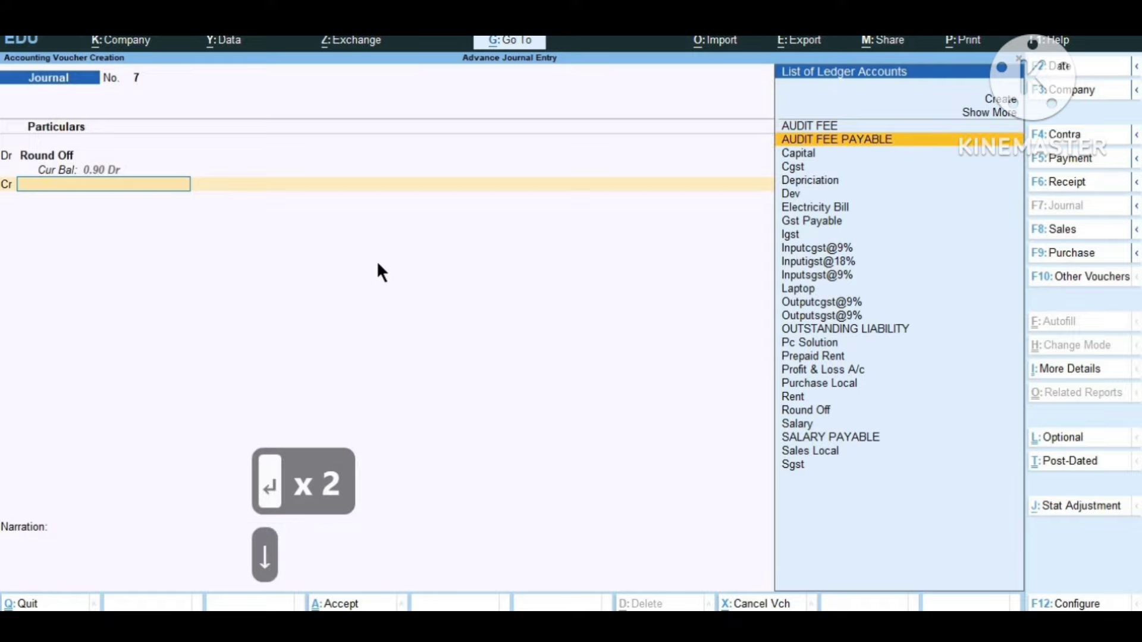
pyautogui.press('Down')
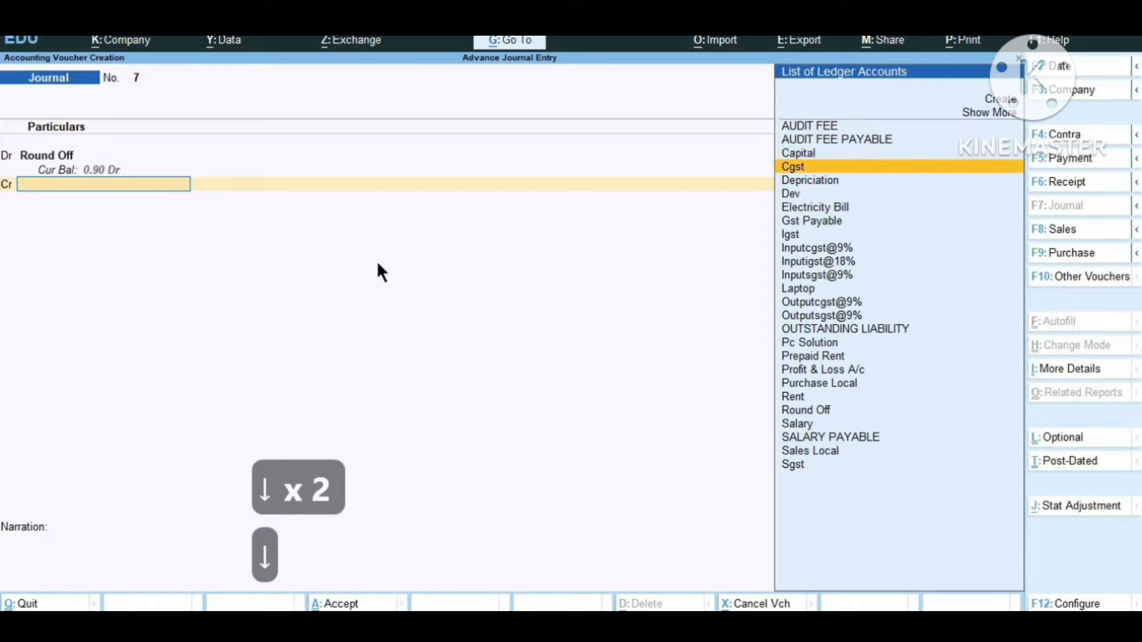
pyautogui.press('Down')
pyautogui.press('Down')
pyautogui.press('Down')
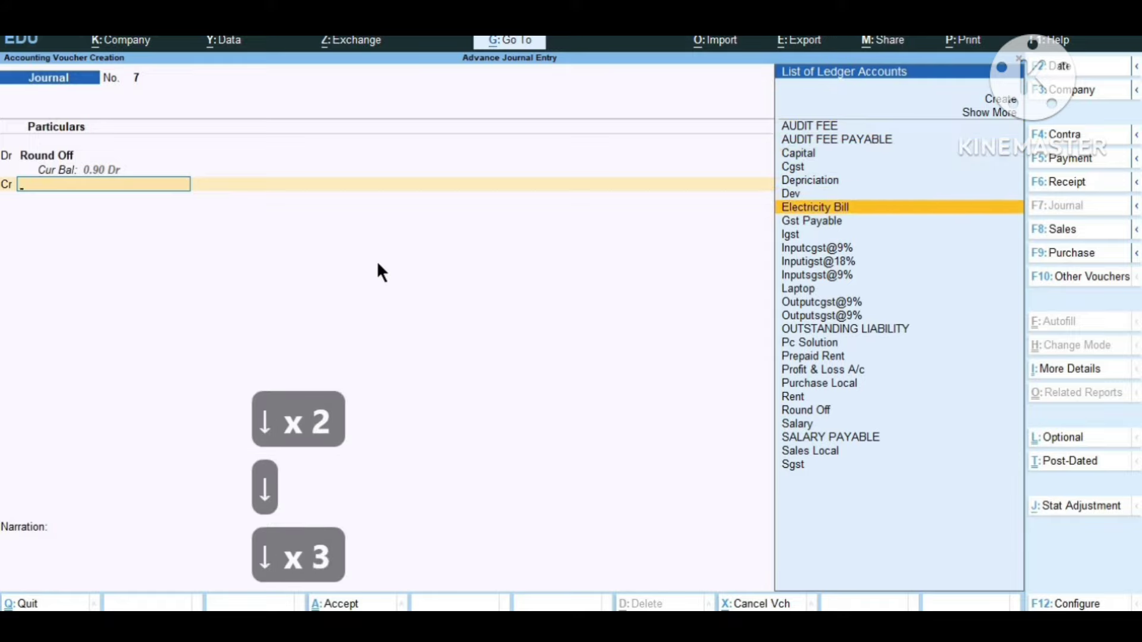
pyautogui.press('Down')
pyautogui.press('Down')
pyautogui.press('Down')
pyautogui.press('Down')
pyautogui.press('Down')
pyautogui.press('Down')
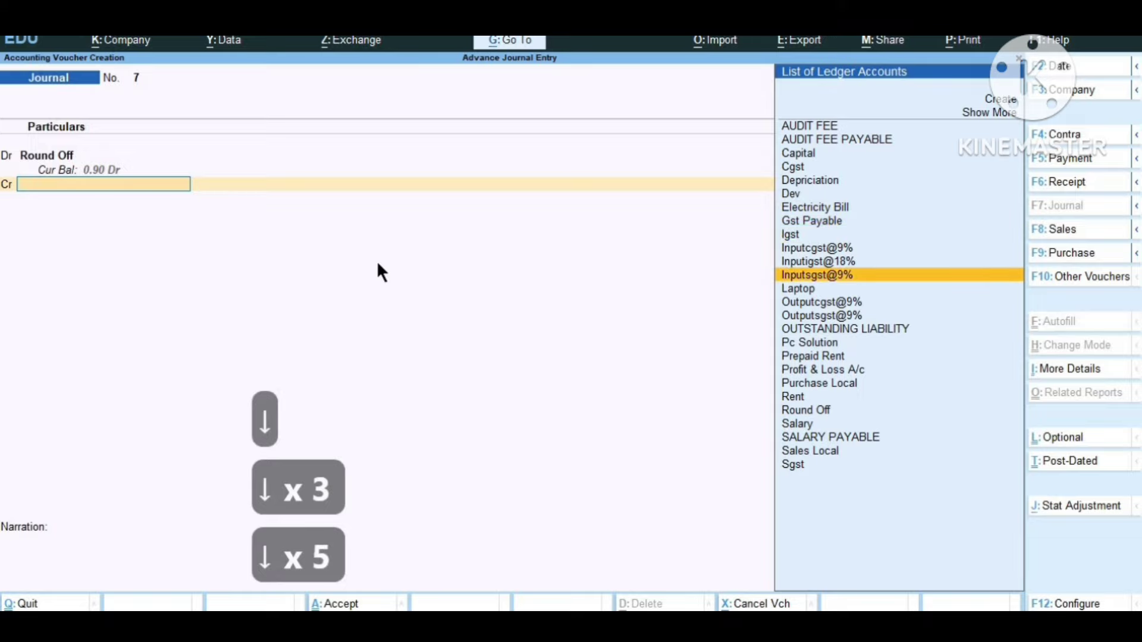
pyautogui.press('Return')
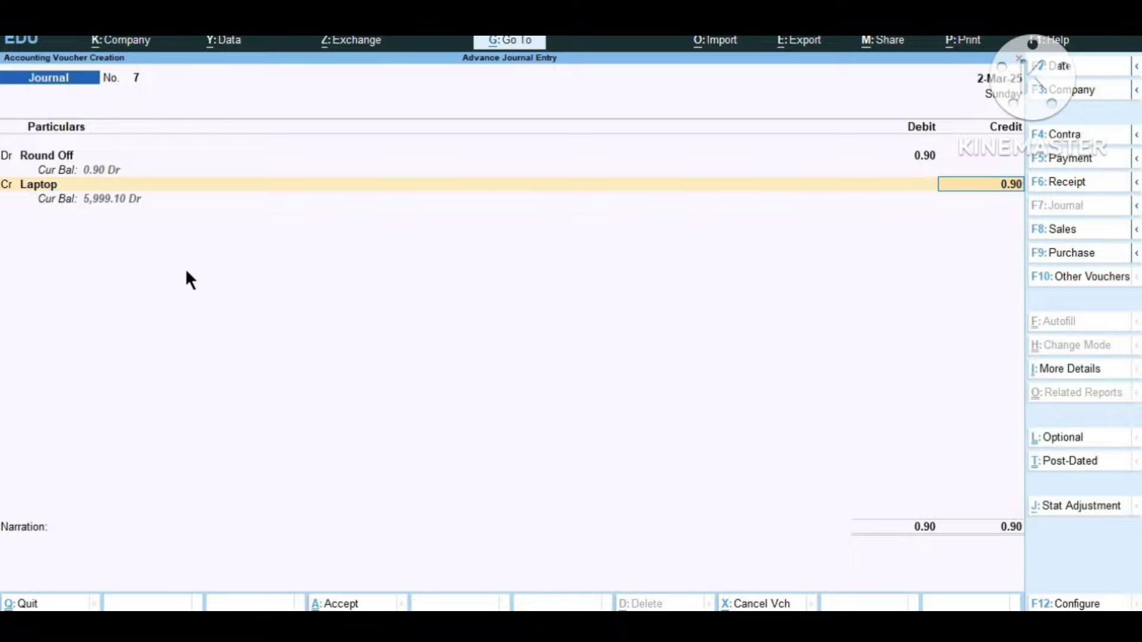
# Abandon the round-off journal voucher without saving it and return to the Gateway.
pyautogui.press('Escape')
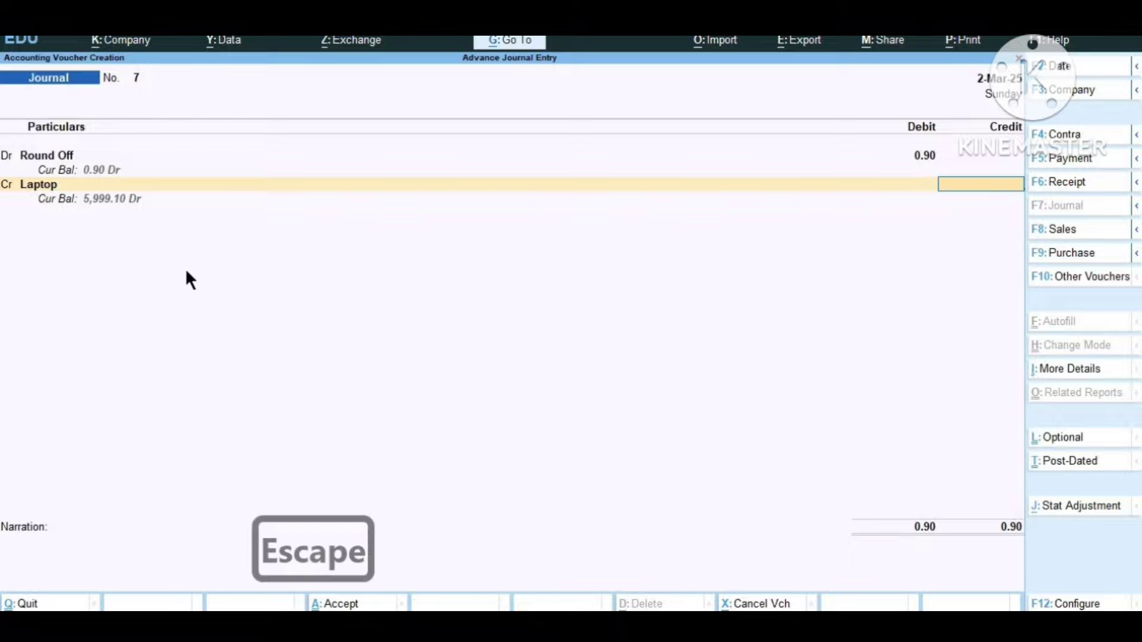
pyautogui.press('Escape')
pyautogui.press('Escape')
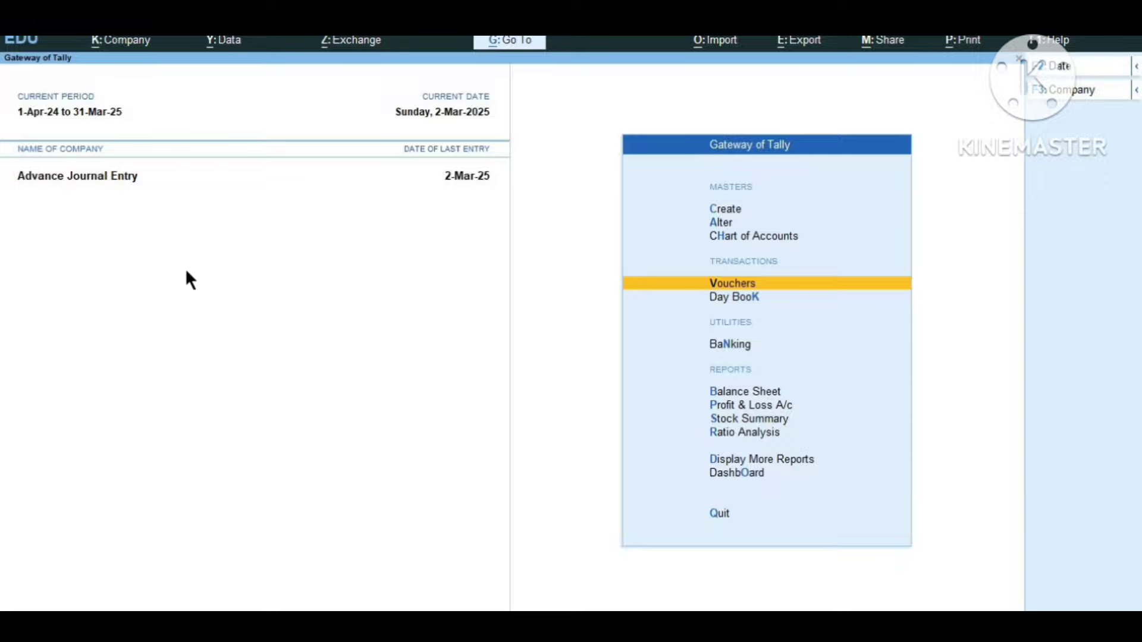
# Open a new journal voucher and begin a ledger named Income Tax from its debit line, without an alias.
pyautogui.press('Return')
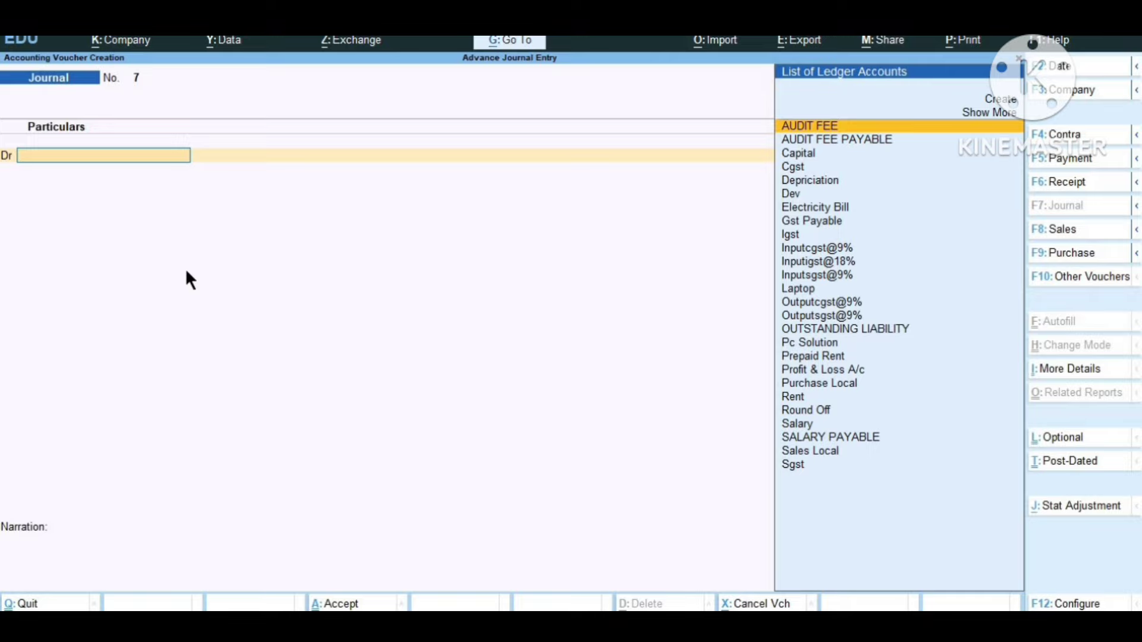
pyautogui.write('In')
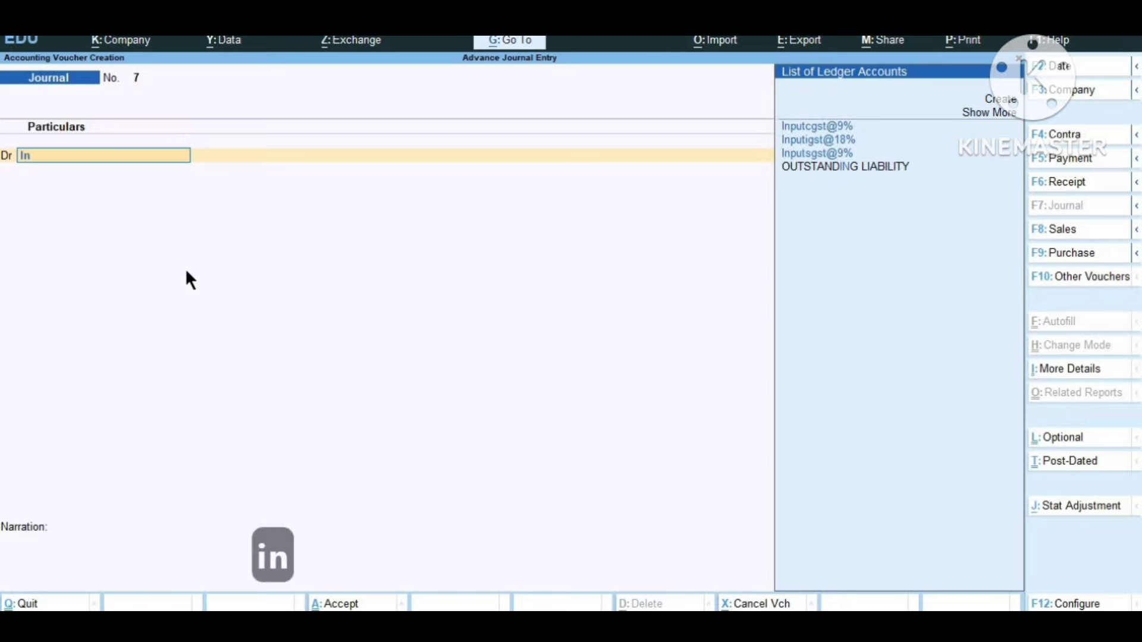
pyautogui.press('BackSpace')
pyautogui.press('BackSpace')
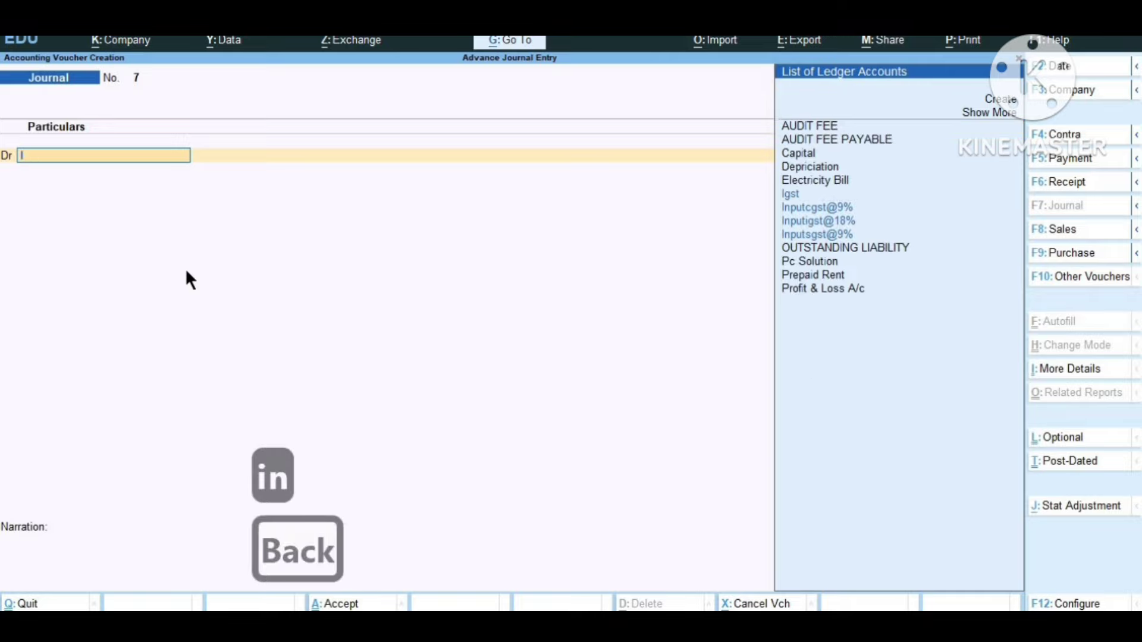
pyautogui.hotkey('alt', 'c')
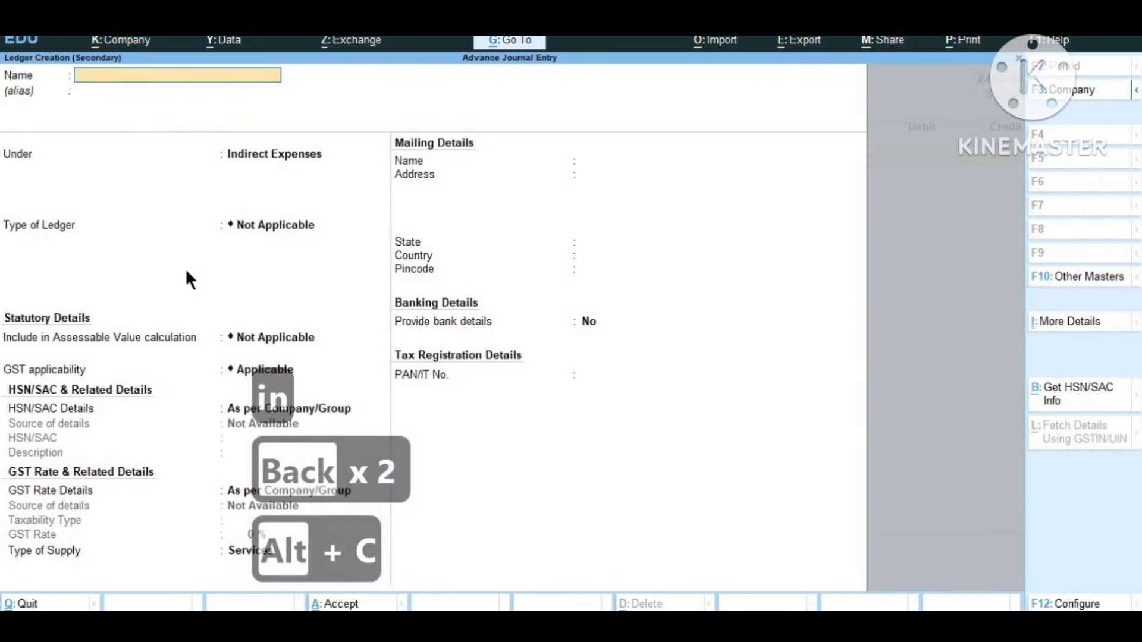
pyautogui.write('Income Ya')
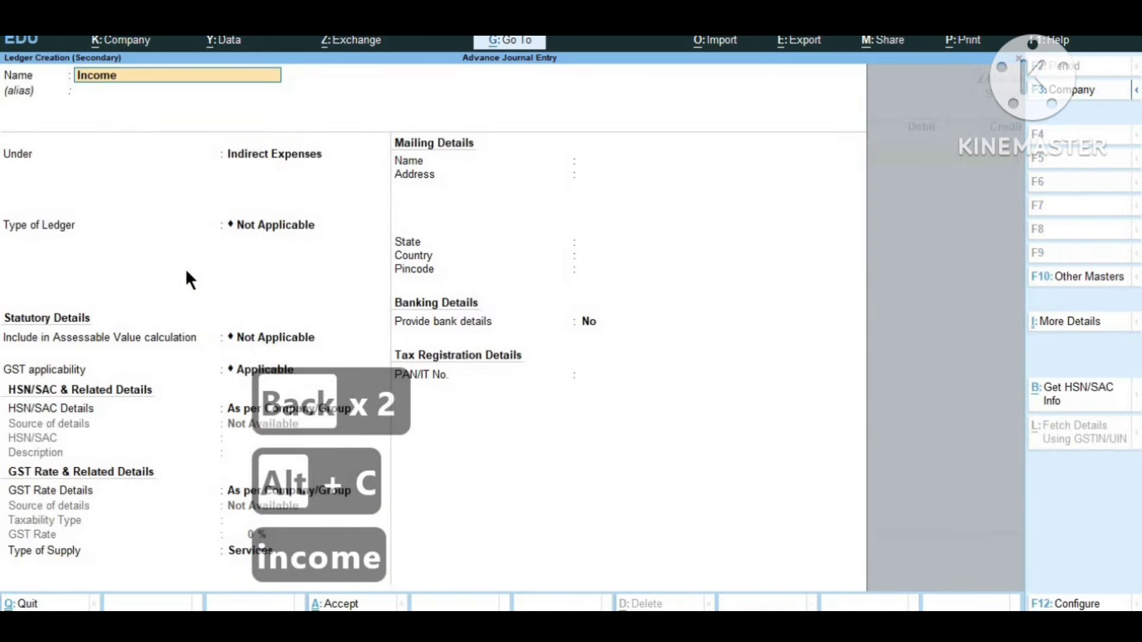
pyautogui.press('BackSpace')
pyautogui.press('BackSpace')
pyautogui.write('Ta')
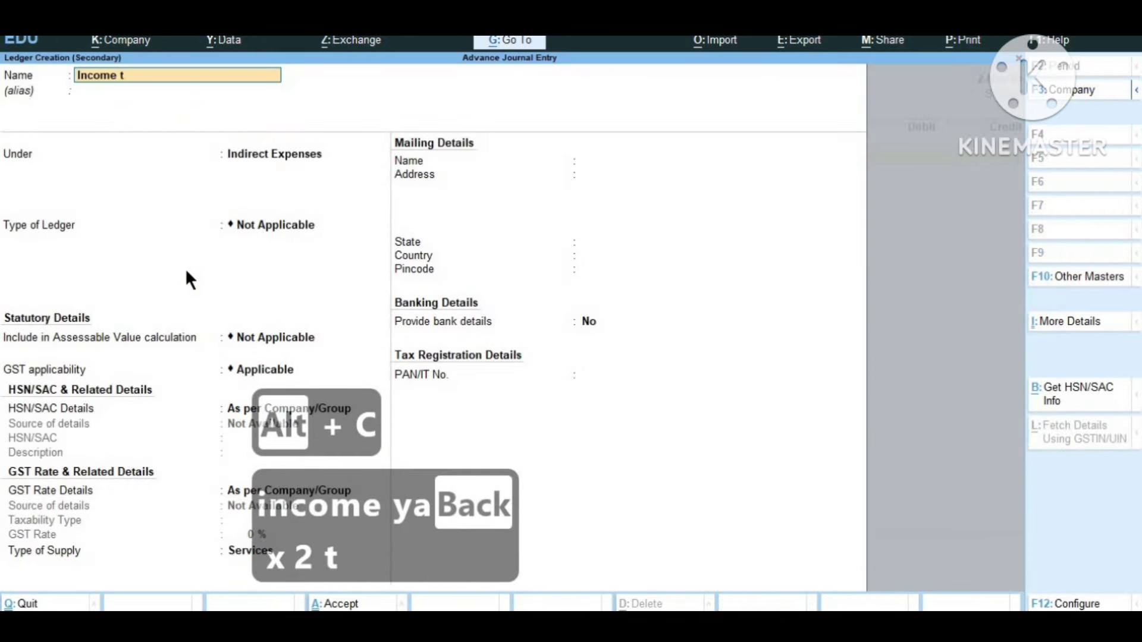
pyautogui.write('x')
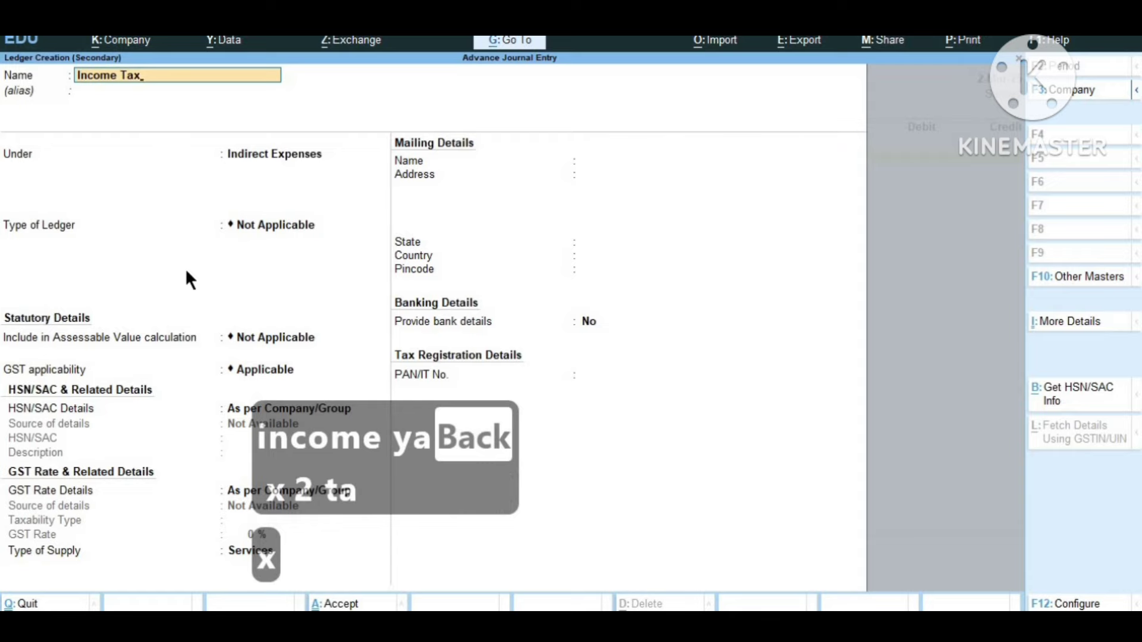
pyautogui.press('Return')
pyautogui.press('Return')
# Place the Income Tax ledger under the Capital Account group.
pyautogui.write('C')
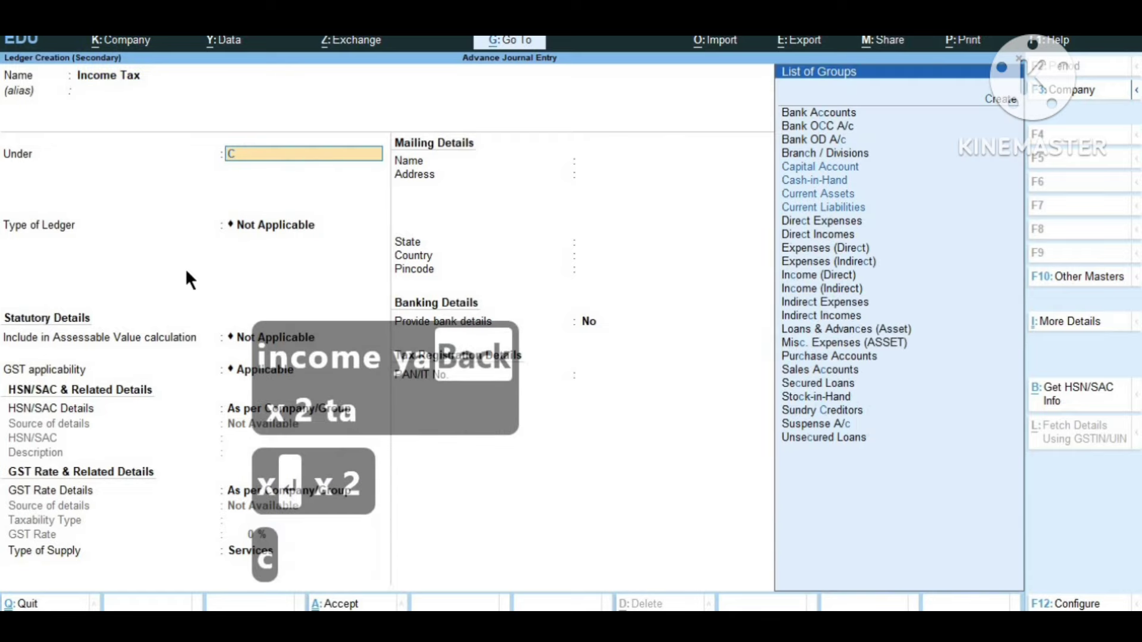
pyautogui.press('Down')
pyautogui.press('Down')
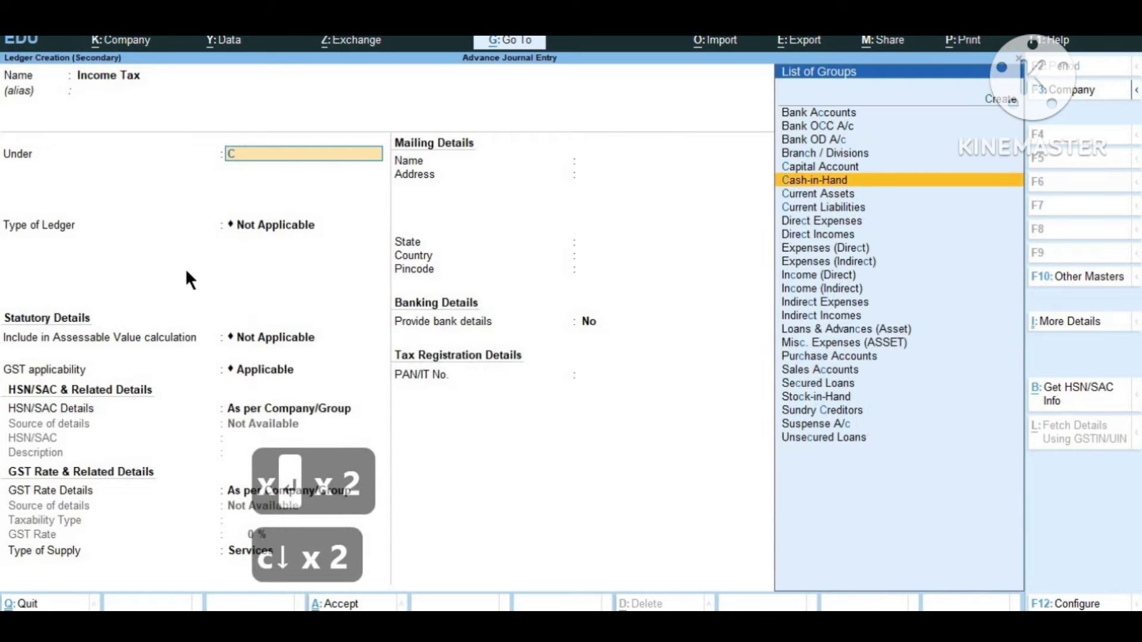
pyautogui.press('Up')
pyautogui.press('Return')
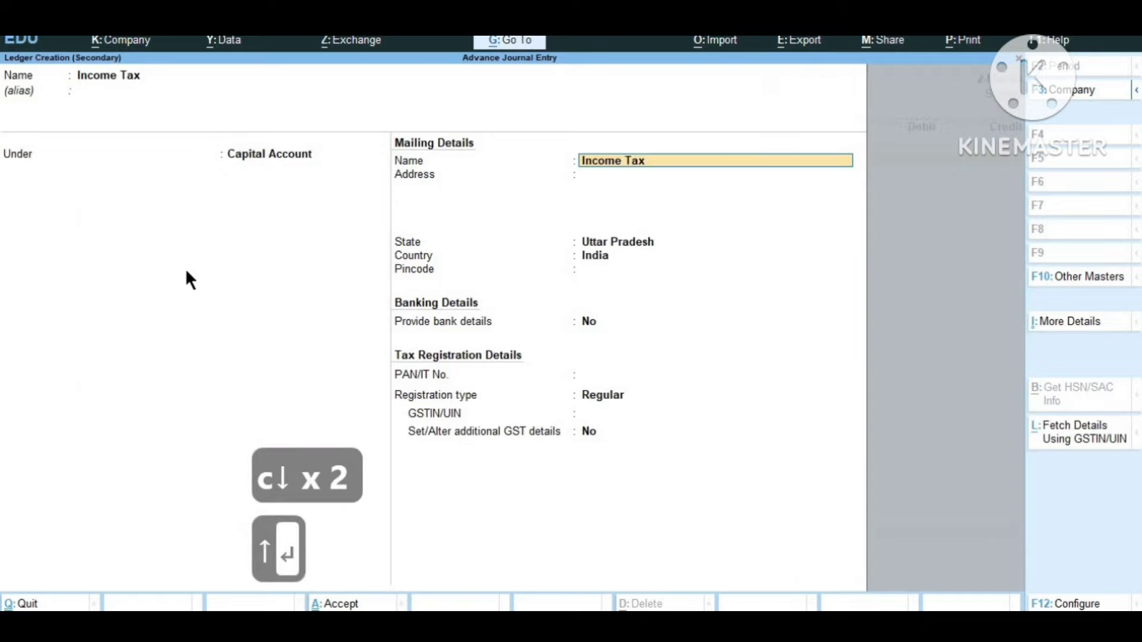
# Save the Income Tax ledger with its mailing, banking and tax registration details at their defaults.
pyautogui.press('Return')
pyautogui.press('Return')
pyautogui.press('Return')
pyautogui.press('Return')
pyautogui.press('Return')
pyautogui.press('Return')
pyautogui.press('Return')
pyautogui.press('Return')
pyautogui.press('Return')
pyautogui.press('Return')
pyautogui.press('Return')
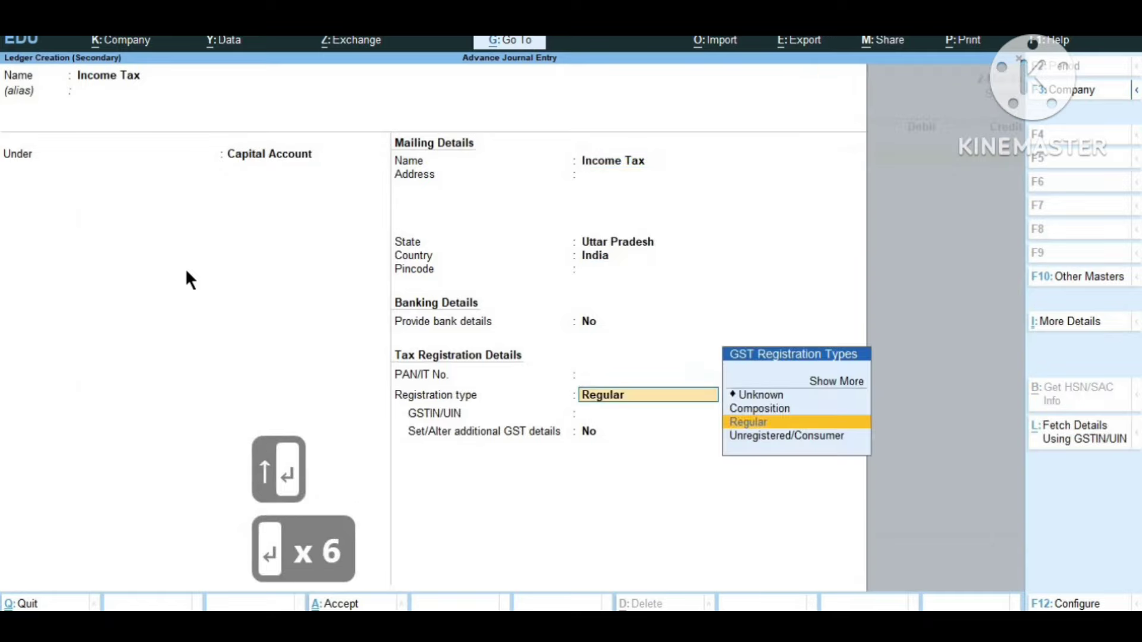
pyautogui.press('Return')
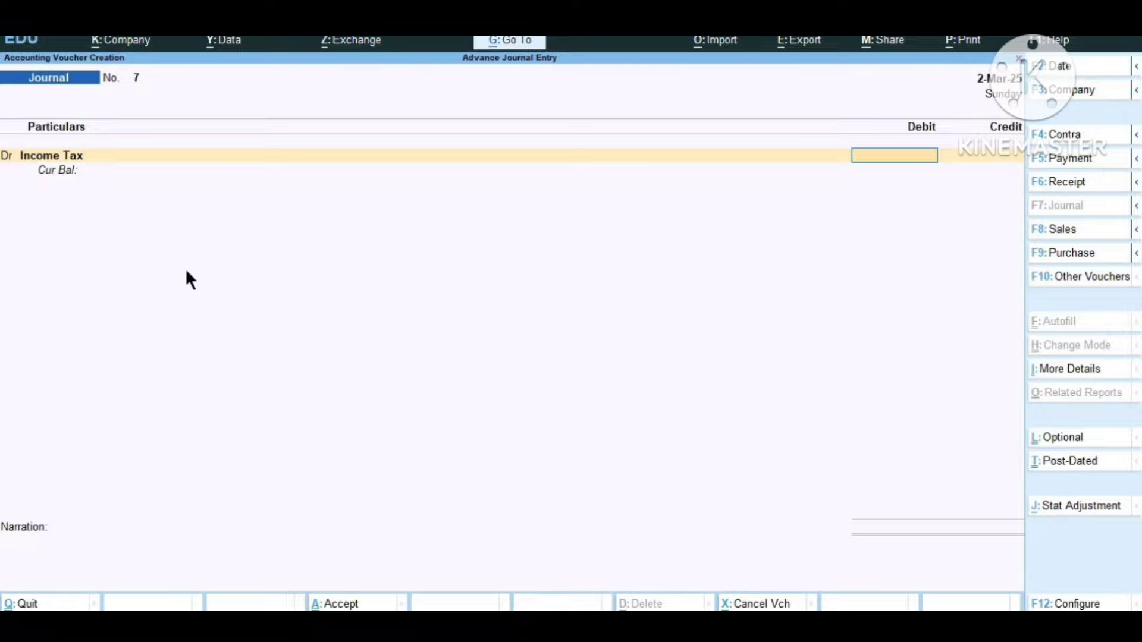
# Debit the Income Tax ledger with 2500 in the journal voucher.
pyautogui.write('2500')
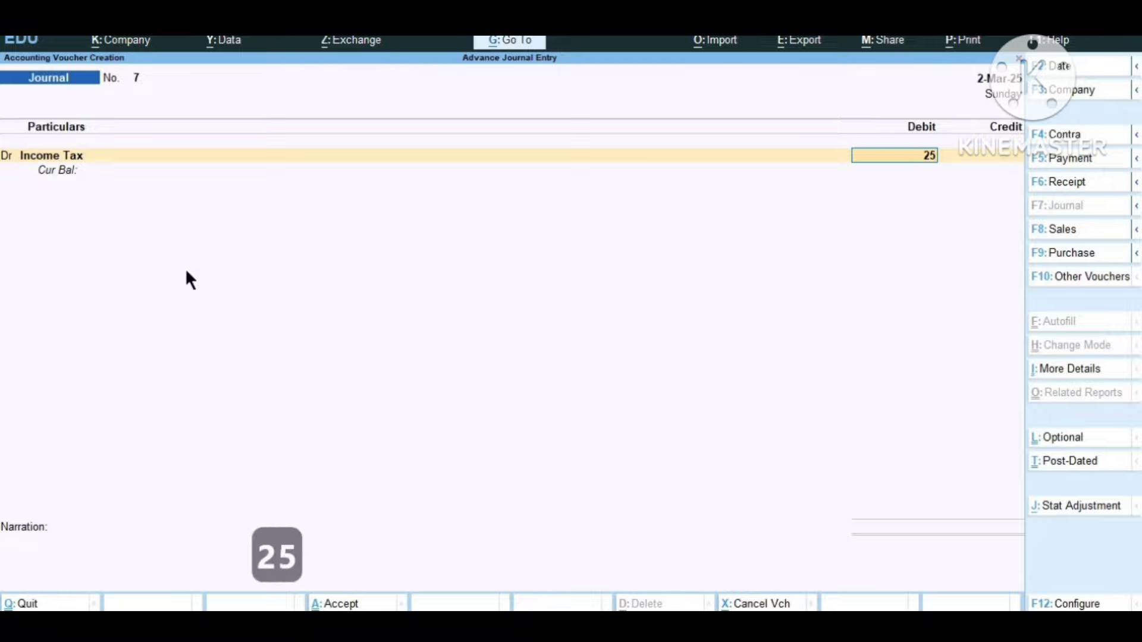
pyautogui.press('Return')
pyautogui.press('Return')
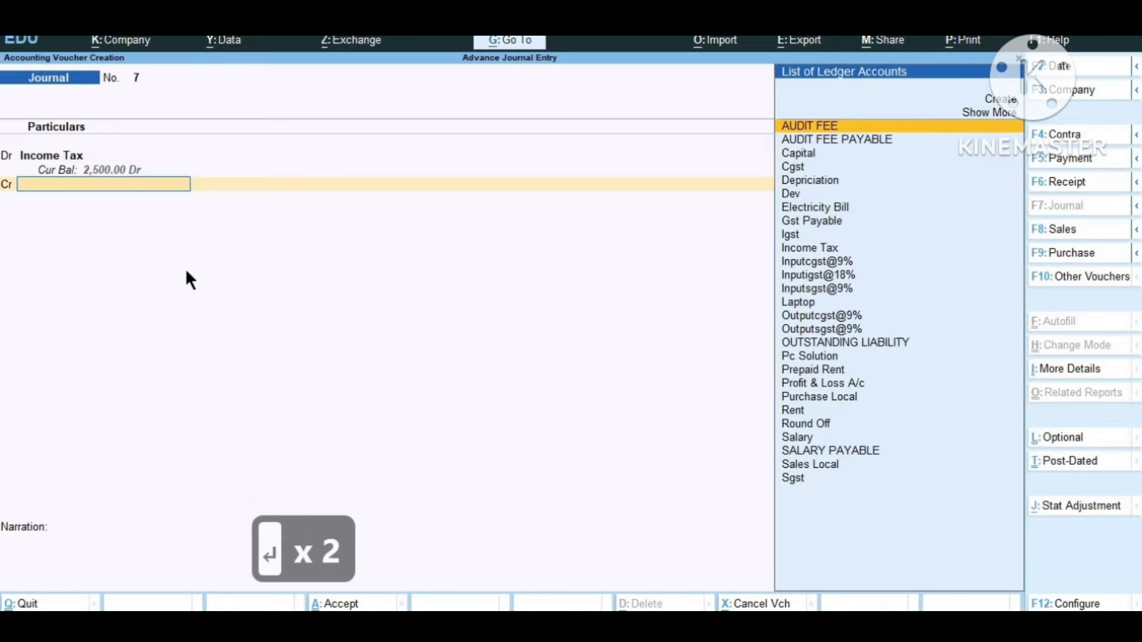
# Begin a new ledger named Income Tax Payable from the journal voucher's credit line, without an alias.
pyautogui.hotkey('alt', 'c')
pyautogui.write('incom')
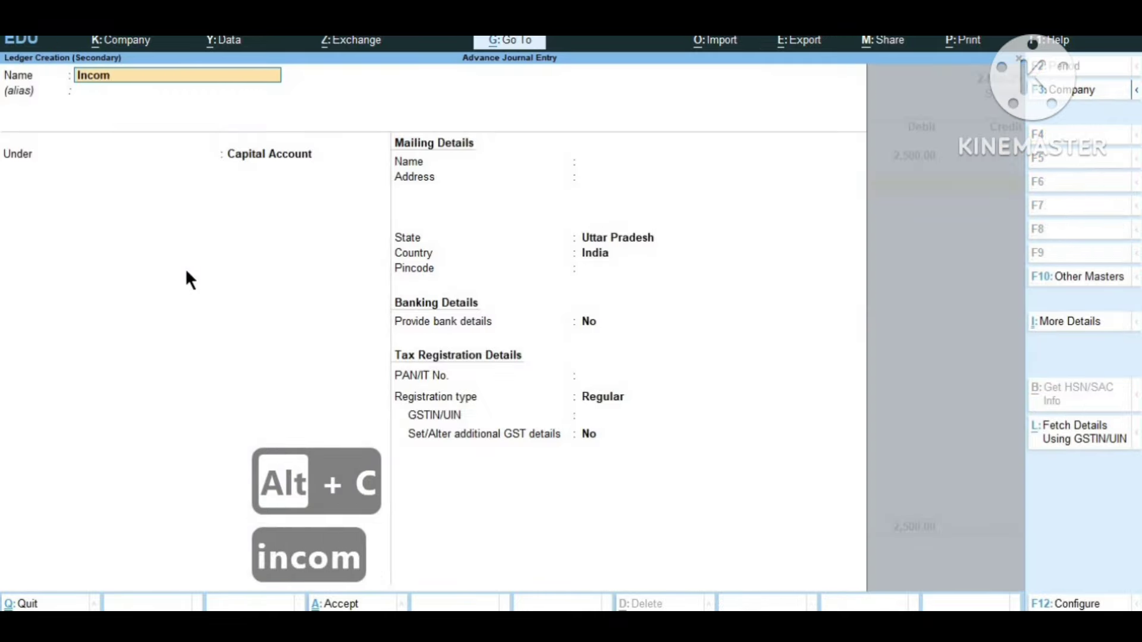
pyautogui.write('e tax payable')
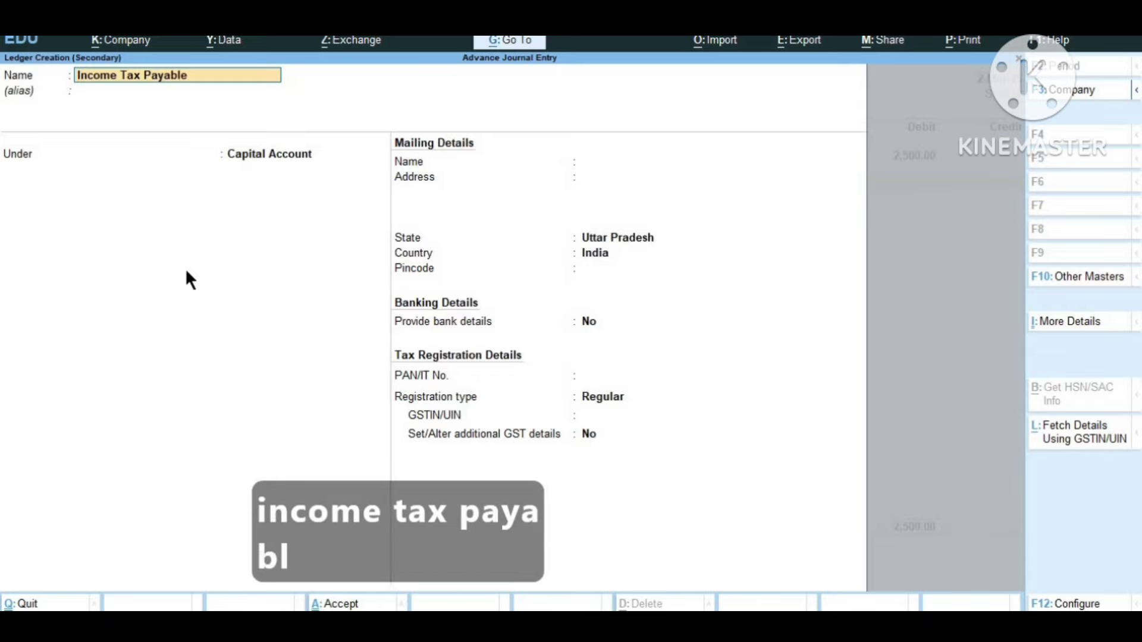
pyautogui.press('Return')
pyautogui.press('Return')
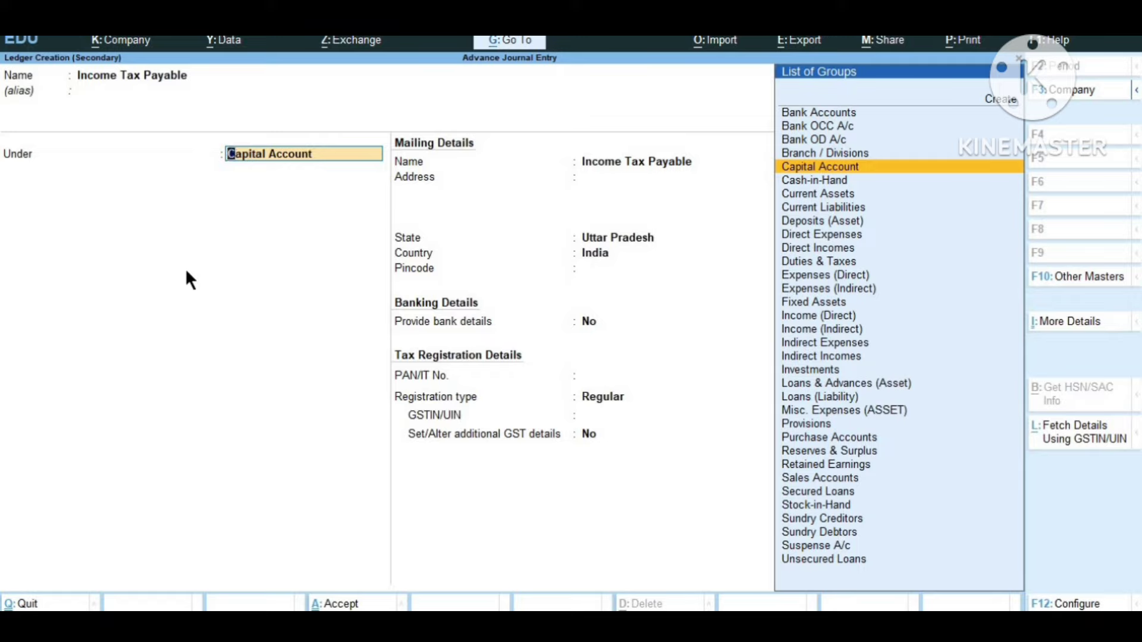
# Place the Income Tax Payable ledger under the Current Liabilities group.
pyautogui.write('C')
pyautogui.press('Down')
pyautogui.press('Down')
pyautogui.press('Down')
pyautogui.press('Down')
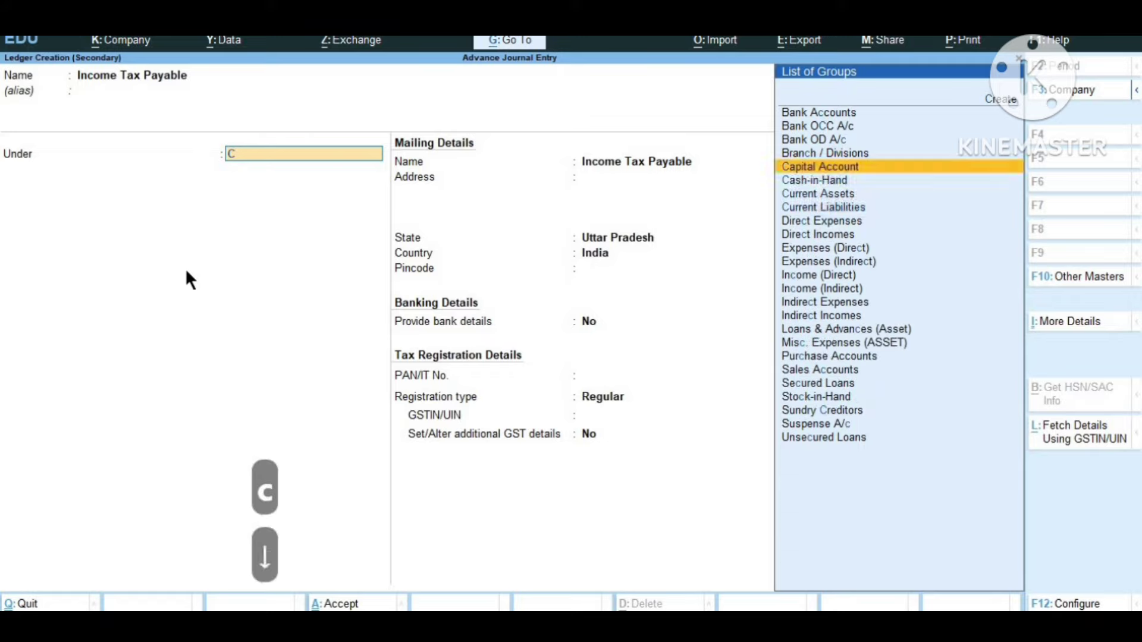
pyautogui.press('Return')
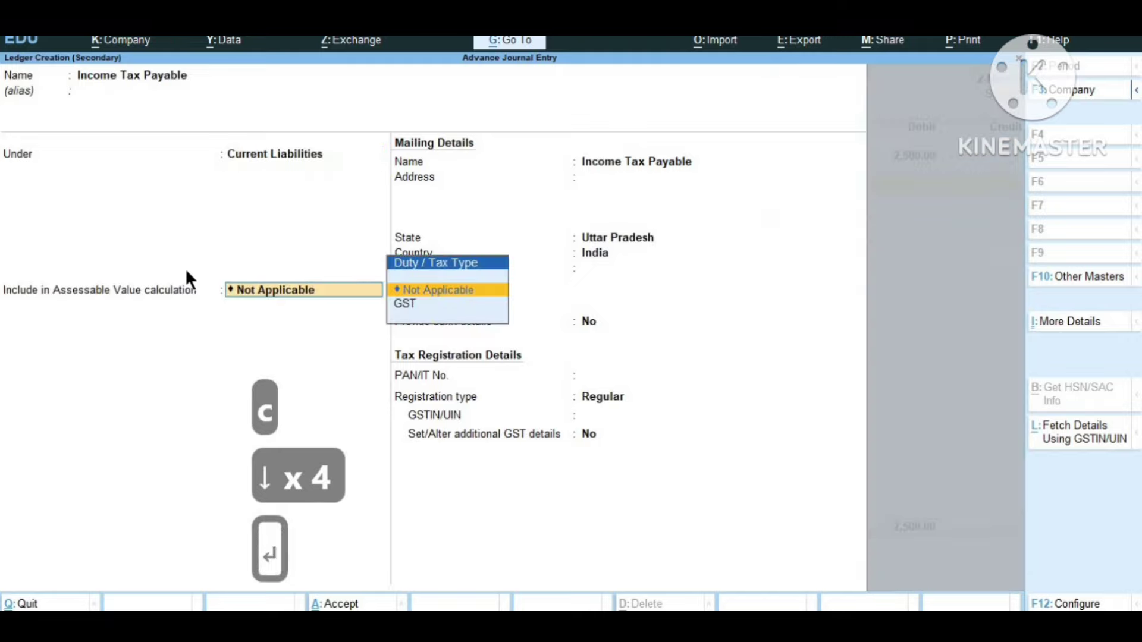
# Save the Income Tax Payable ledger with its remaining details at their defaults and credit it with 2500 in the voucher.
pyautogui.press('Return')
pyautogui.press('Return')
pyautogui.press('Return')
pyautogui.press('Return')
pyautogui.press('Return')
pyautogui.press('Return')
pyautogui.press('Return')
pyautogui.press('Return')
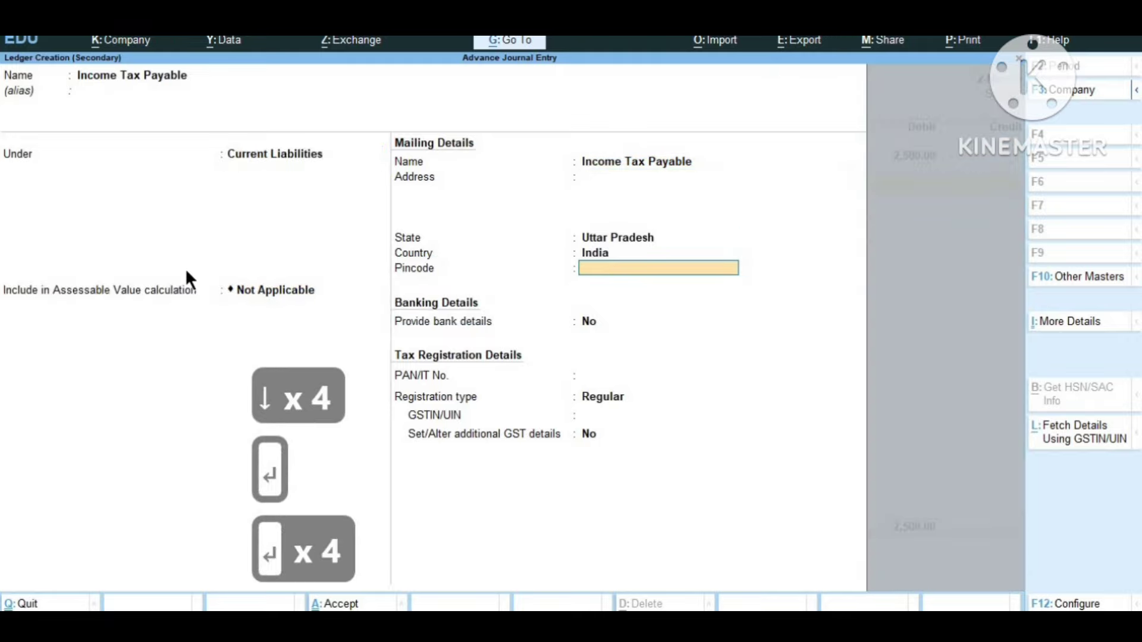
pyautogui.press('Return')
pyautogui.press('Return')
pyautogui.press('Return')
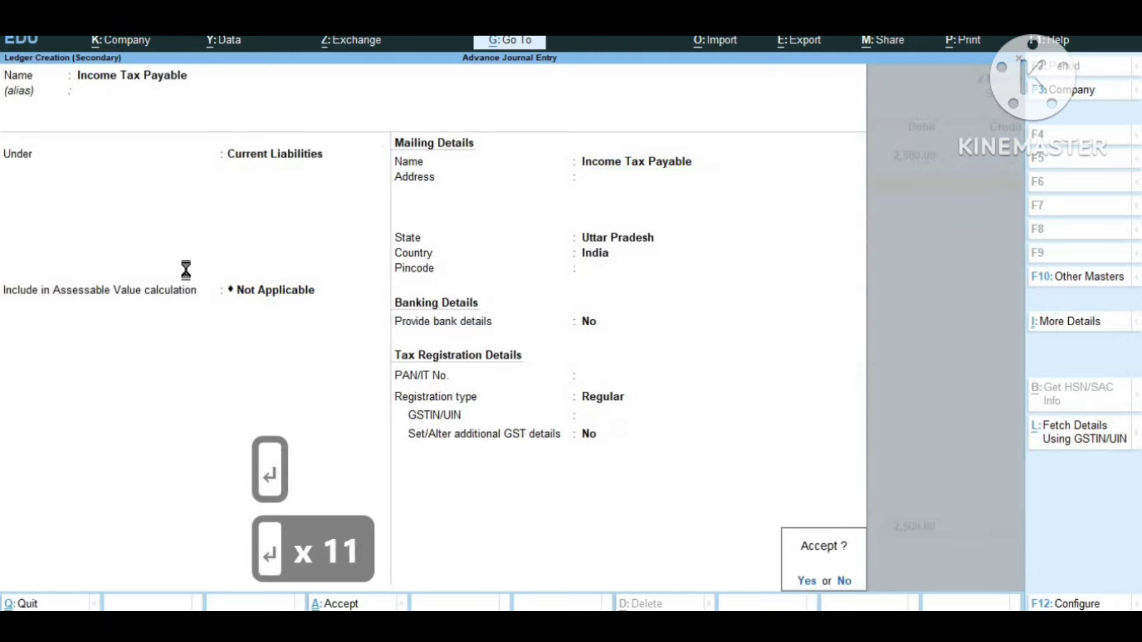
pyautogui.press('Return')
pyautogui.press('Return')
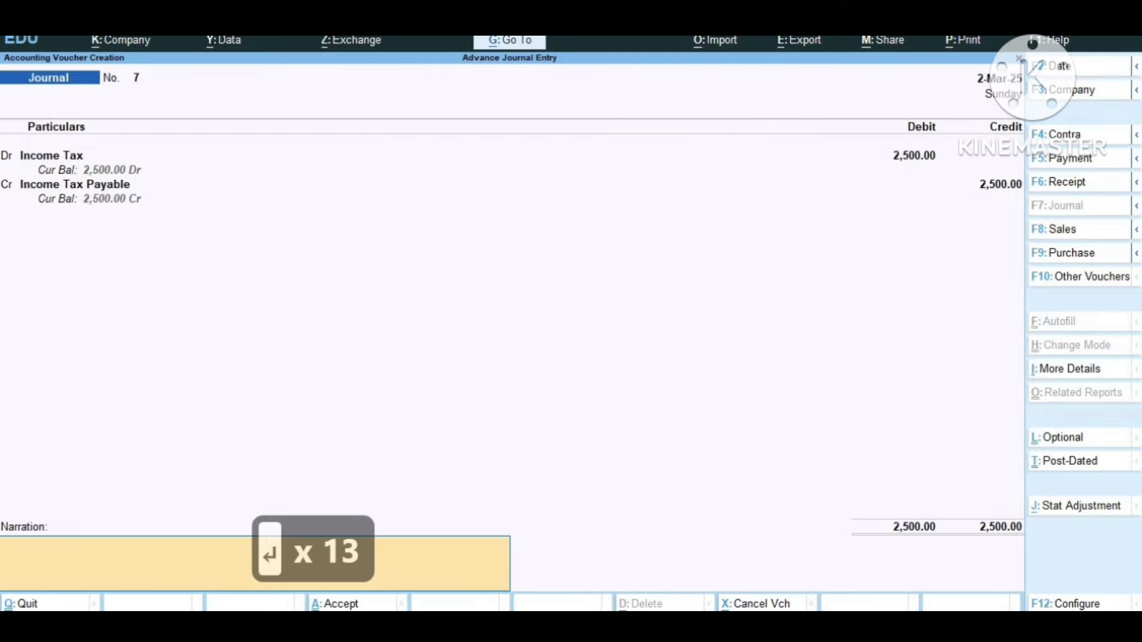
# Consult the debit and credit rules picture, and save the income tax journal voucher without a narration.
pyautogui.hotkey('alt', 'Tab')
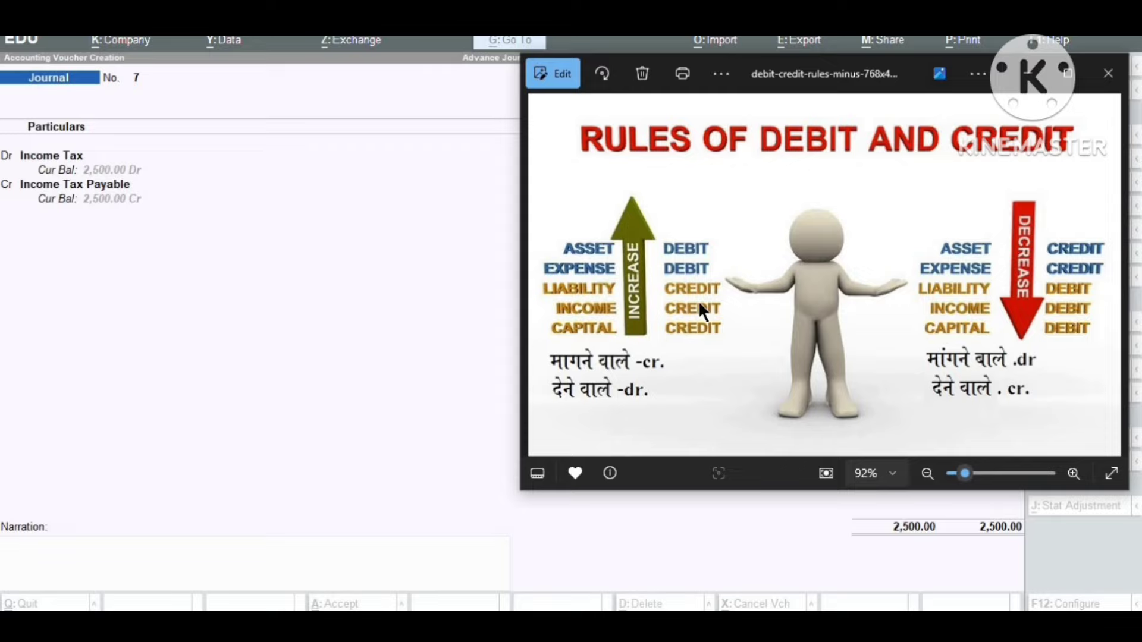
pyautogui.click(415, 310)
pyautogui.press('Return')
pyautogui.press('Return')
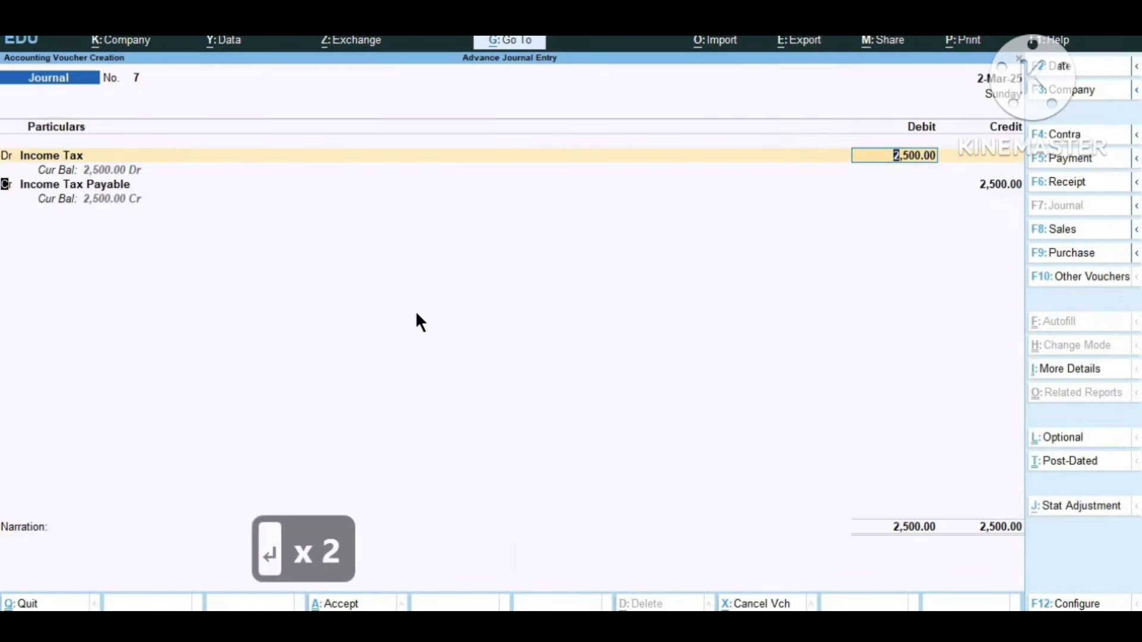
pyautogui.press('Return')
pyautogui.press('Return')
pyautogui.press('Return')
pyautogui.press('Return')
pyautogui.press('Return')
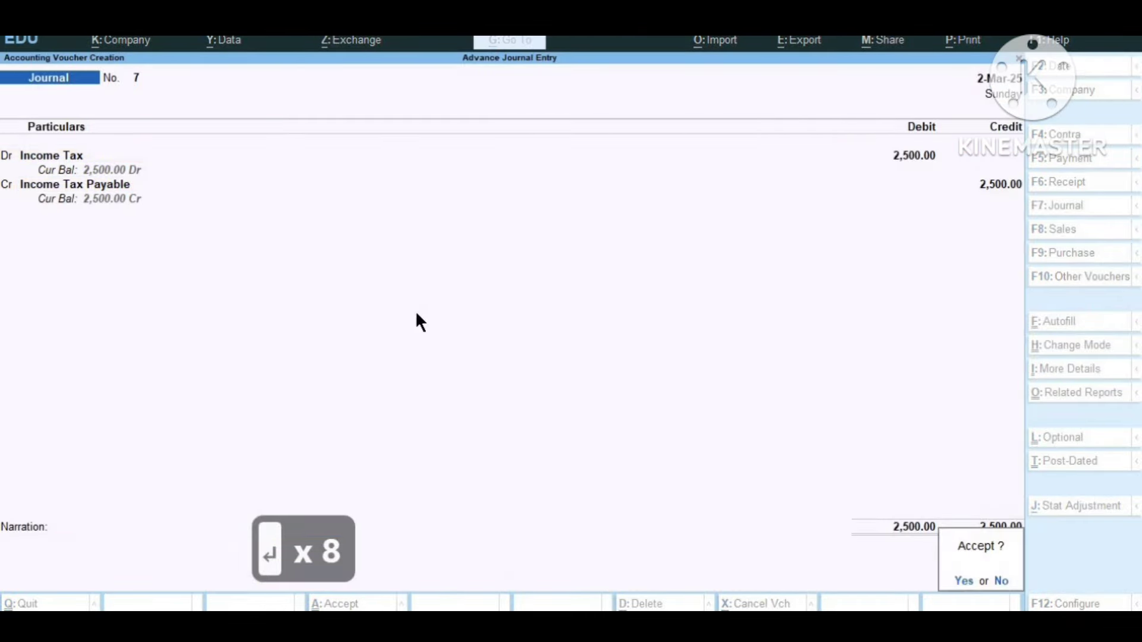
pyautogui.press('Return')
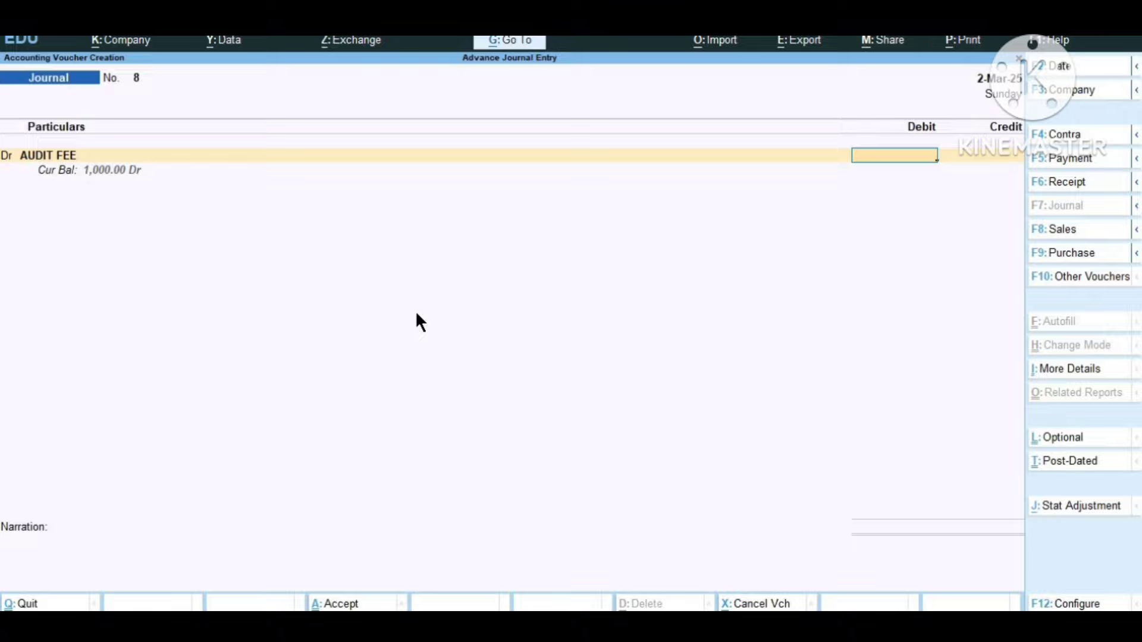
# Open a sales voucher and begin a new party ledger with the customer's name, without an alias.
pyautogui.press('F8')
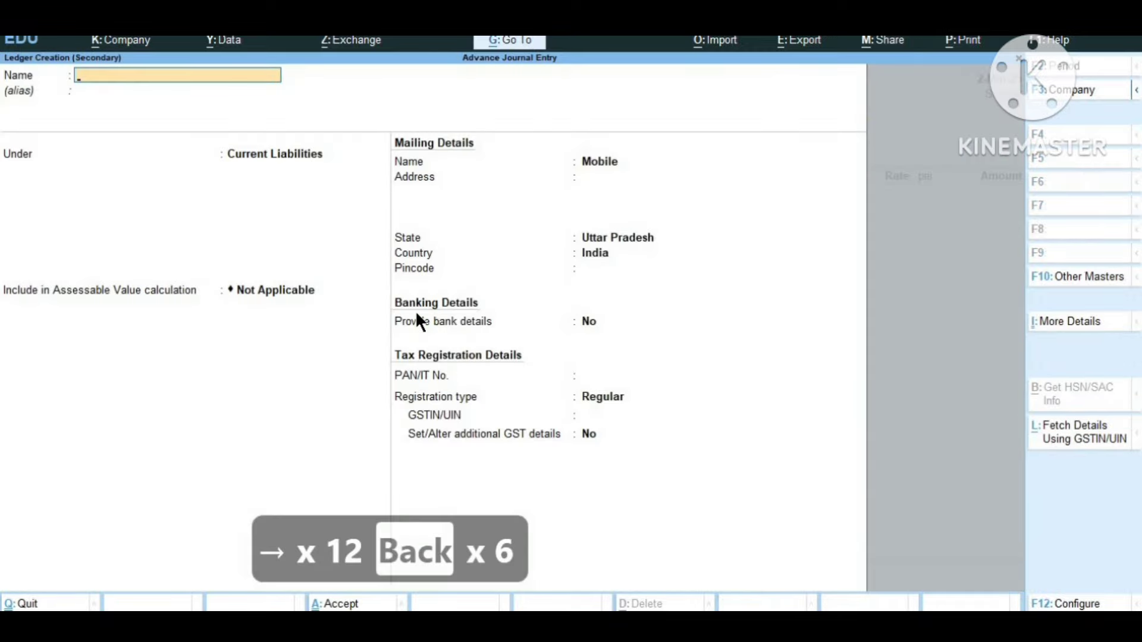
pyautogui.write('dev')
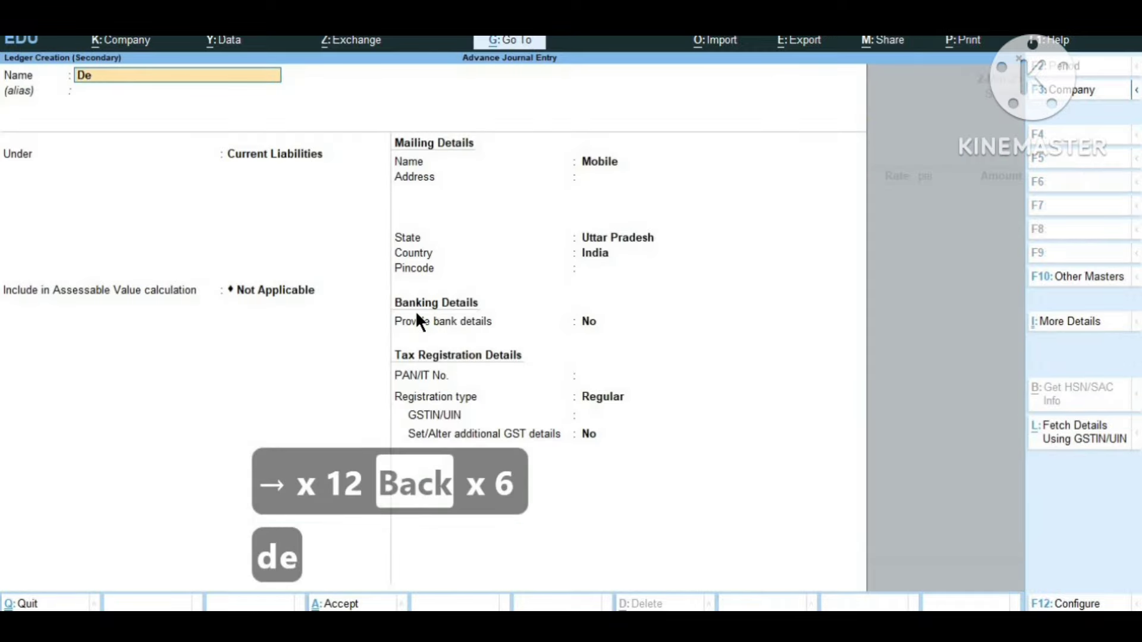
pyautogui.write('raj')
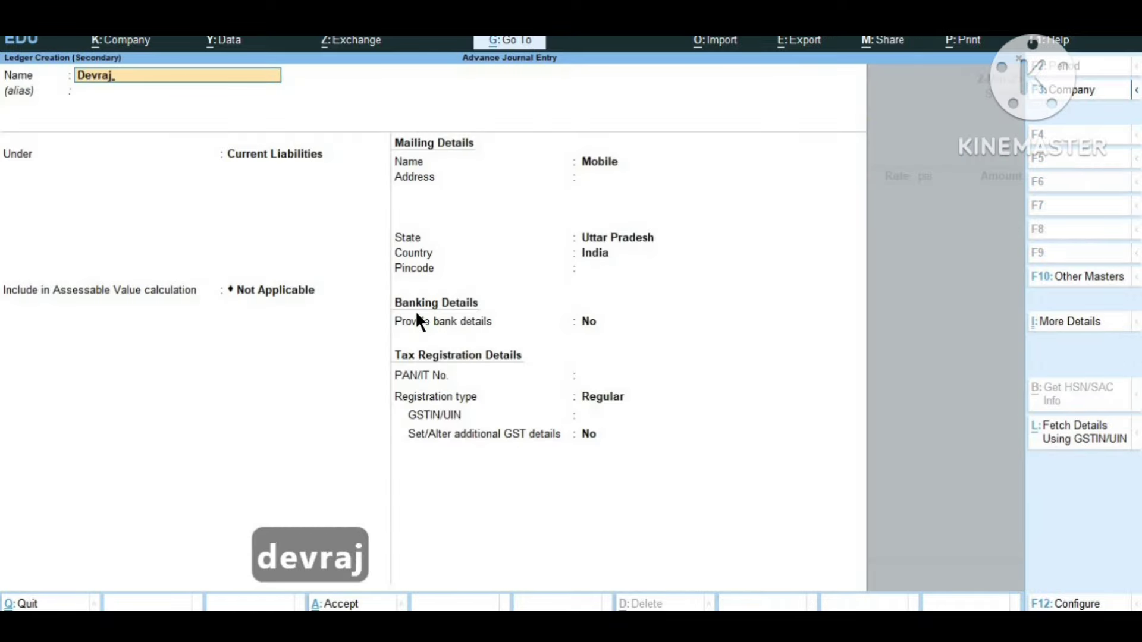
pyautogui.press('Return')
pyautogui.press('Return')
# Place the customer's ledger under the Sundry Debtors group.
pyautogui.write('s')
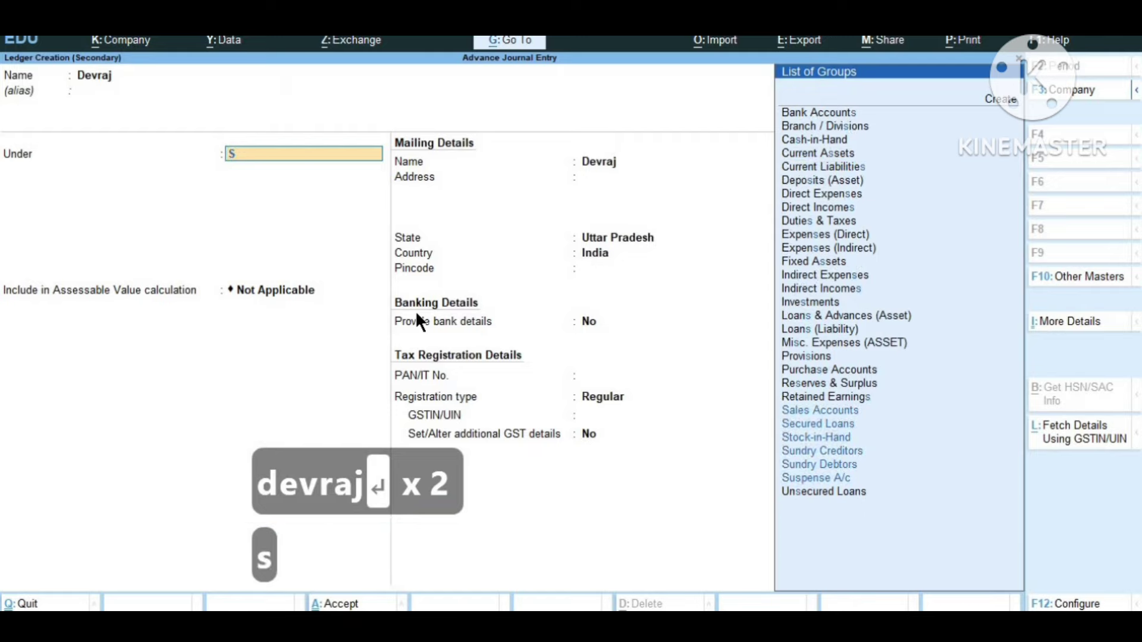
pyautogui.press('Down')
pyautogui.press('Down')
pyautogui.press('Down')
pyautogui.press('Down')
pyautogui.press('Down')
pyautogui.press('Return')
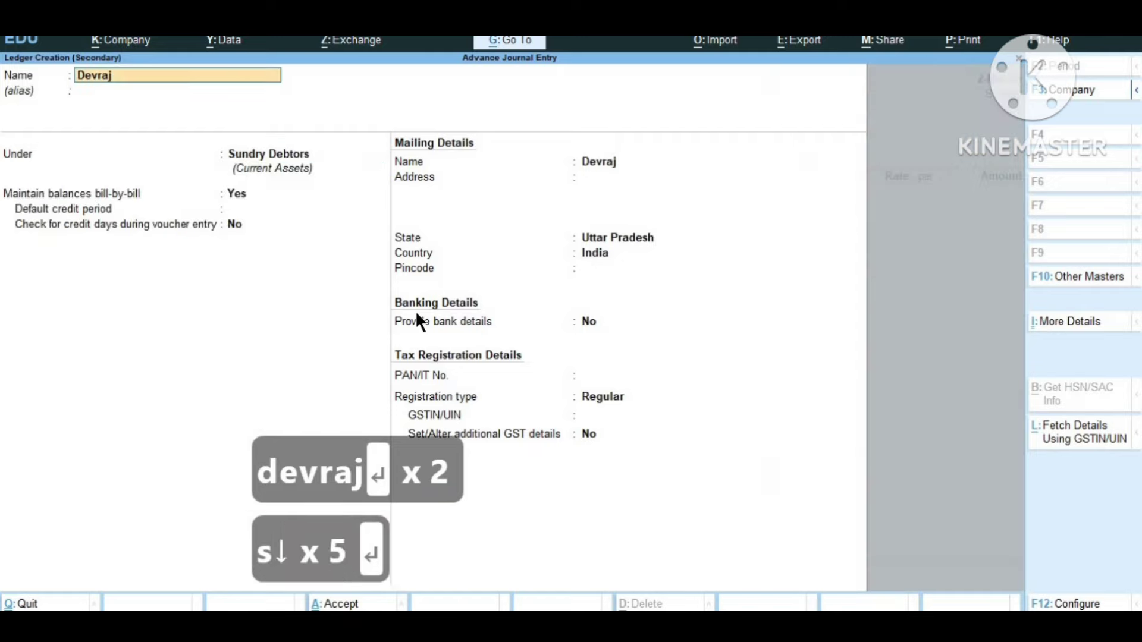
# Save the customer's ledger with its bill-by-bill, mailing, banking and tax registration details at their defaults.
pyautogui.press('Return')
pyautogui.press('Return')
pyautogui.press('Return')
pyautogui.press('Return')
pyautogui.press('Return')
pyautogui.press('Return')
pyautogui.press('Return')
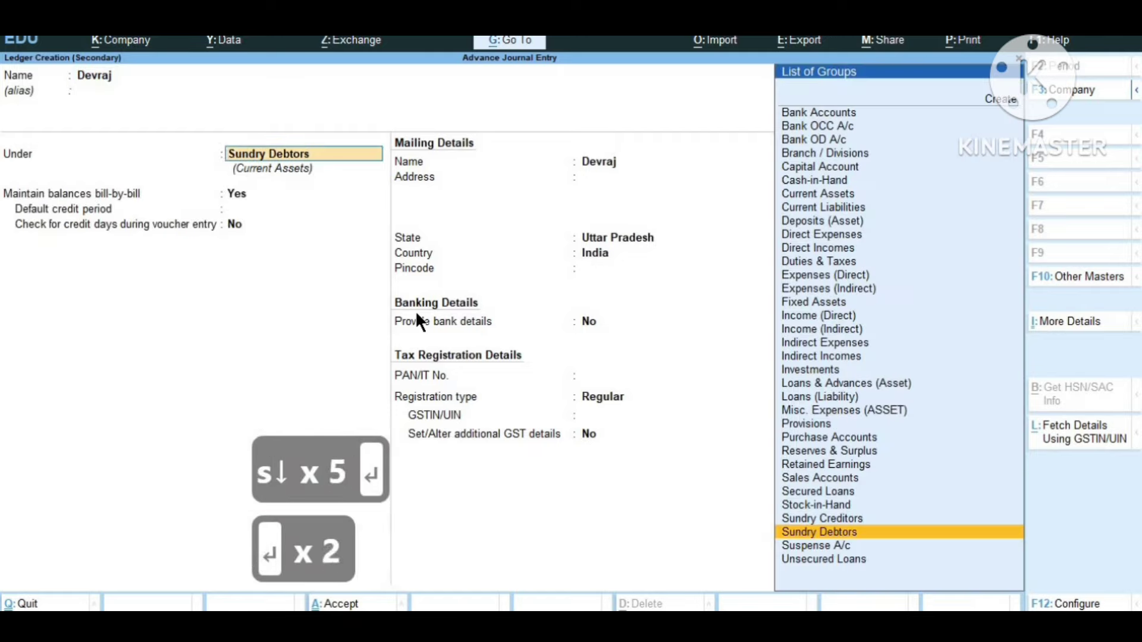
pyautogui.press('Return')
pyautogui.press('Return')
pyautogui.press('Return')
pyautogui.press('Return')
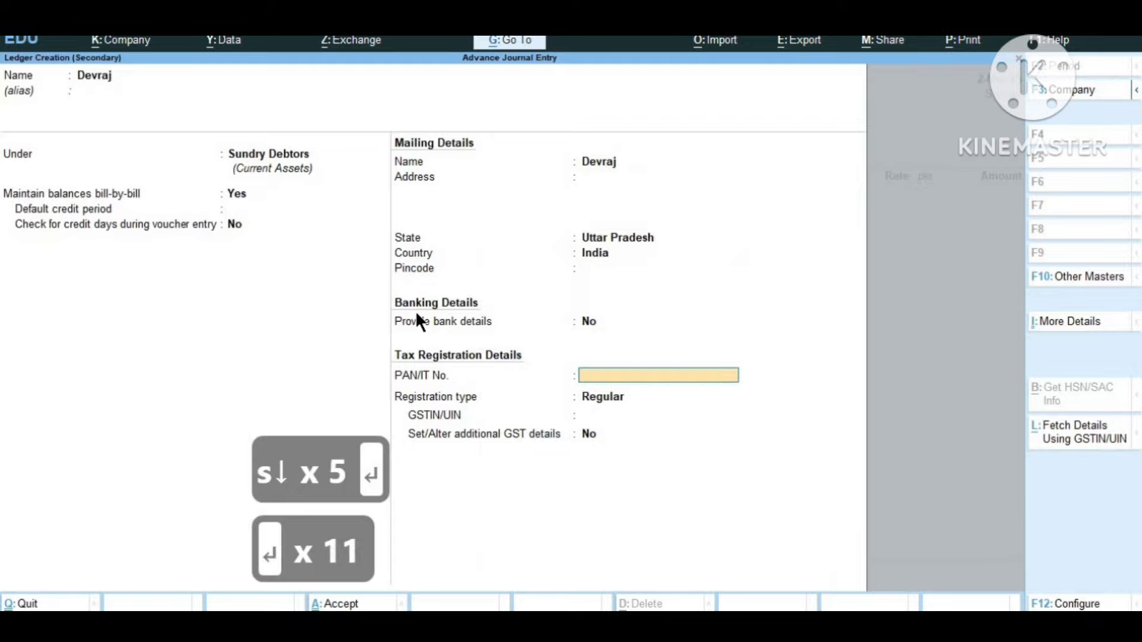
pyautogui.hotkey('ctrl', 'a')
# Accept the sale's dispatch details left blank and default party details, and choose Sales Local as the sales ledger.
pyautogui.press('Return')
pyautogui.press('Return')
pyautogui.press('Return')
pyautogui.press('Return')
pyautogui.press('Return')
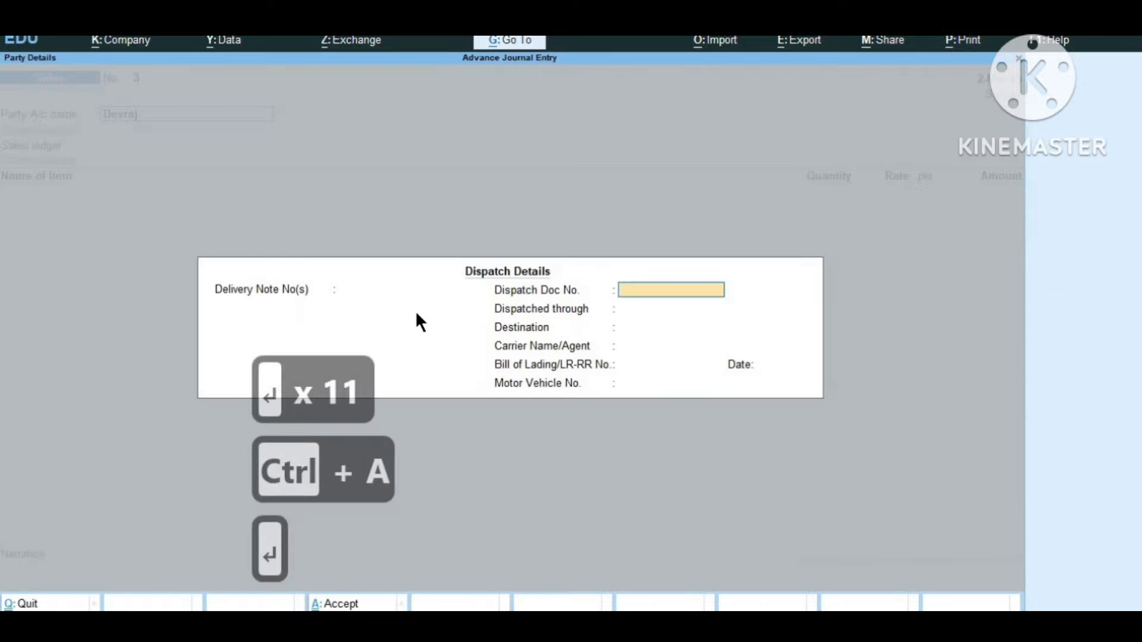
pyautogui.press('Return')
pyautogui.press('Return')
pyautogui.press('Return')
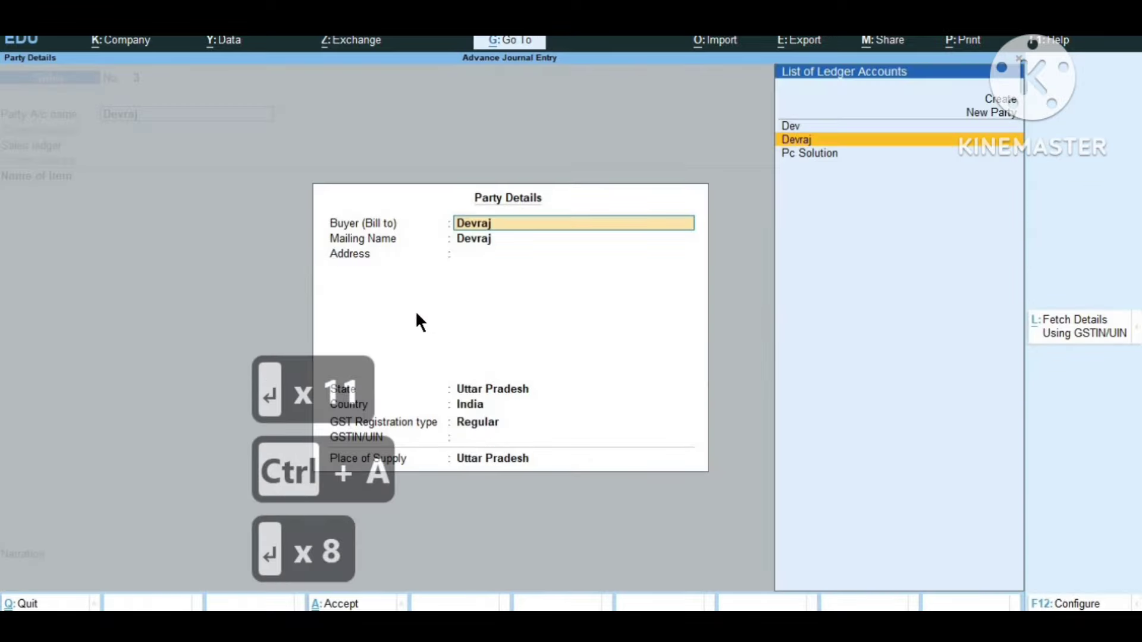
pyautogui.press('Return')
pyautogui.press('Return')
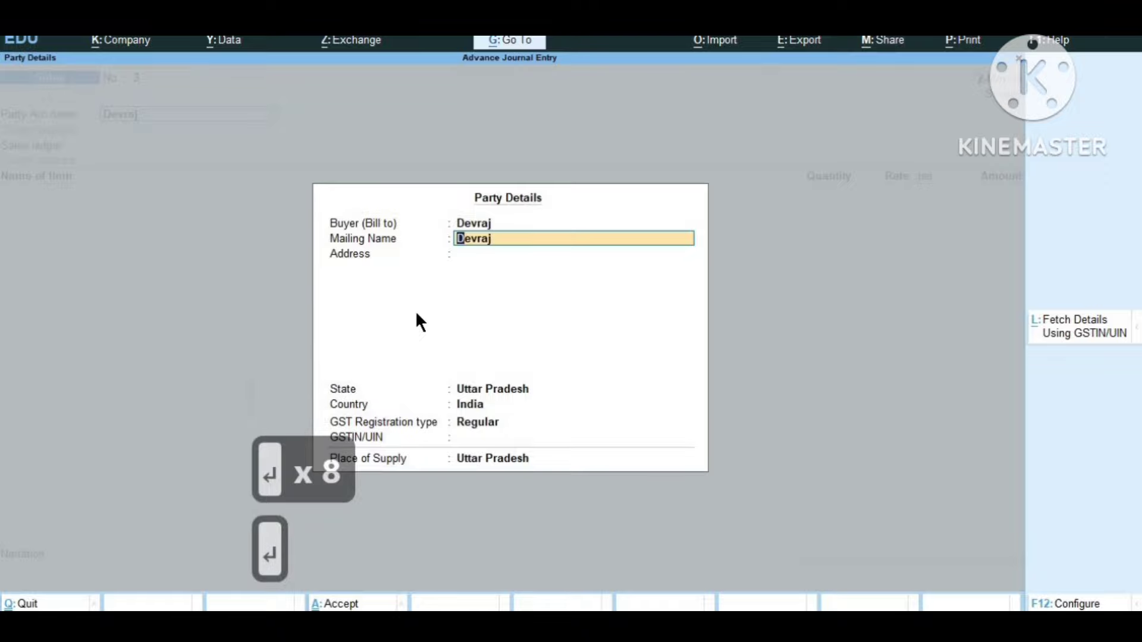
pyautogui.hotkey('ctrl', 'a')
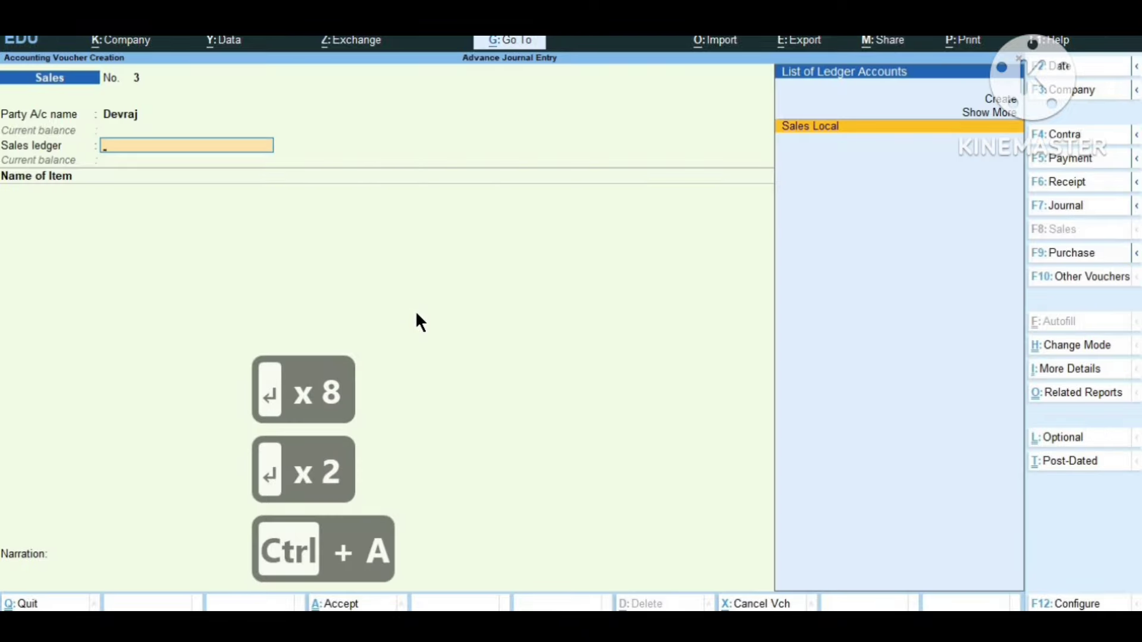
pyautogui.press('Return')
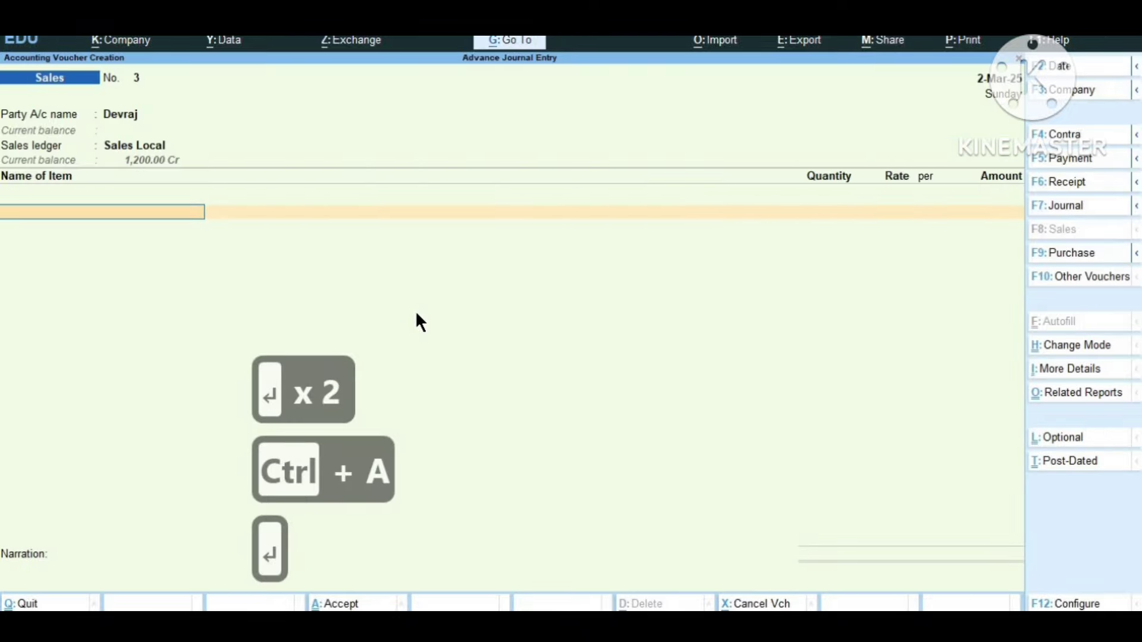
# Begin a new stock item named Mobile from the sales voucher, under Primary and with nos as its unit.
pyautogui.hotkey('alt', 'c')
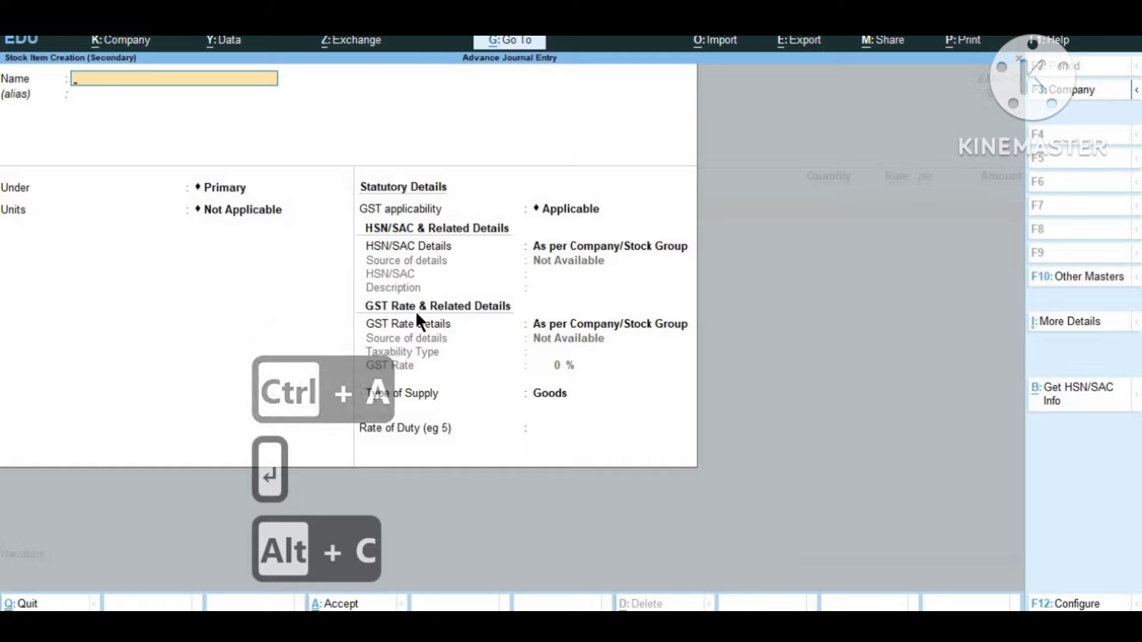
pyautogui.write('Mobile')
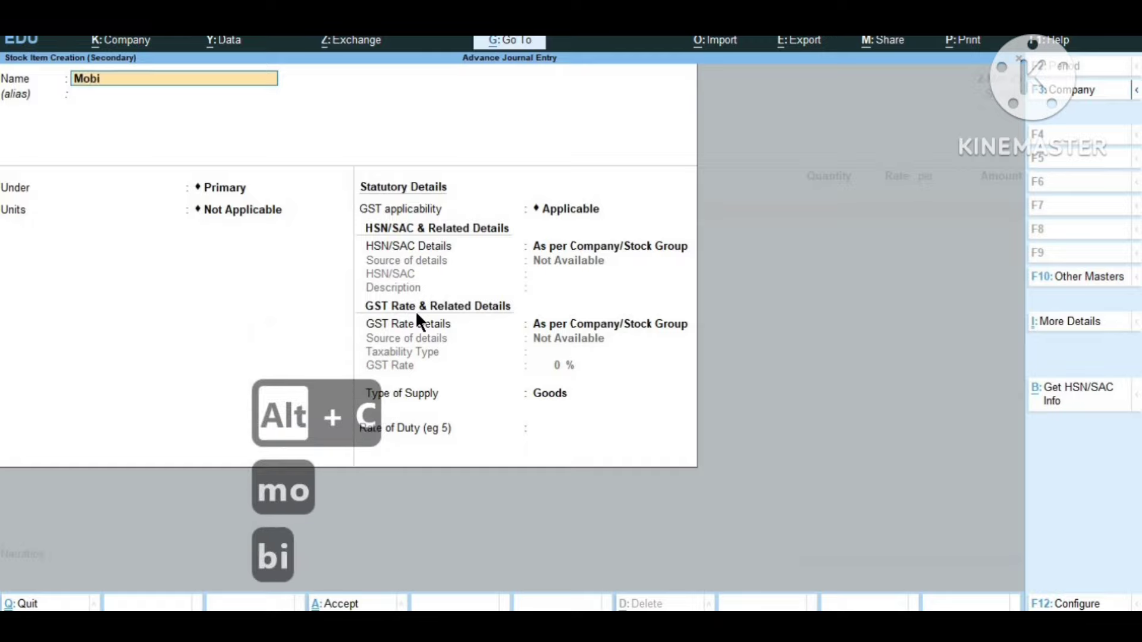
pyautogui.press('Return')
pyautogui.press('Return')
pyautogui.press('Return')
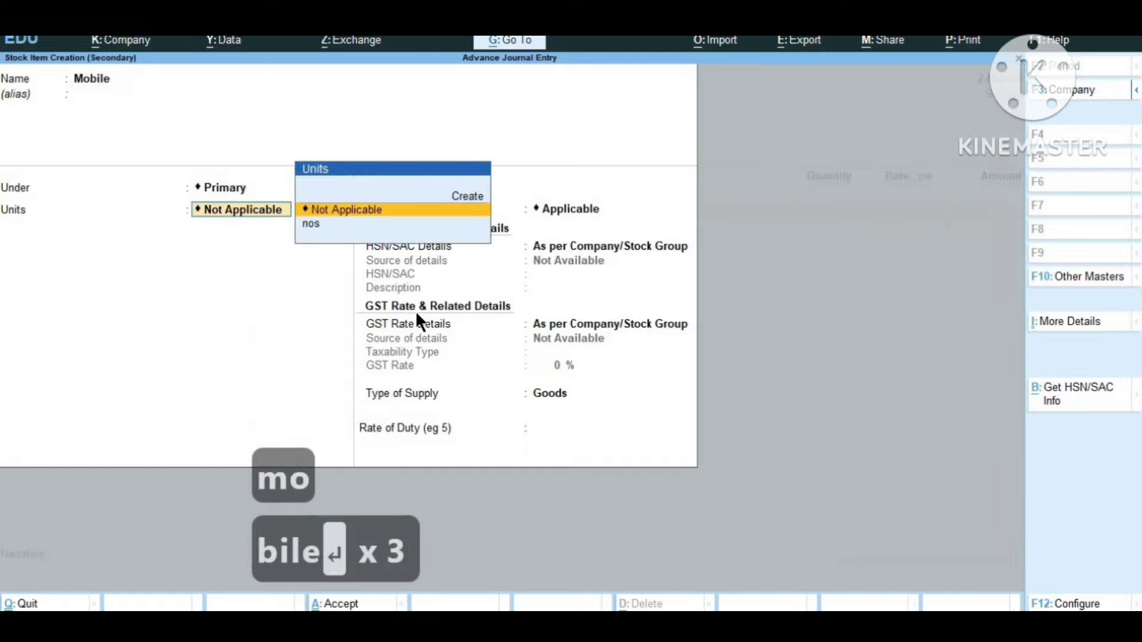
pyautogui.press('Down')
pyautogui.press('Return')
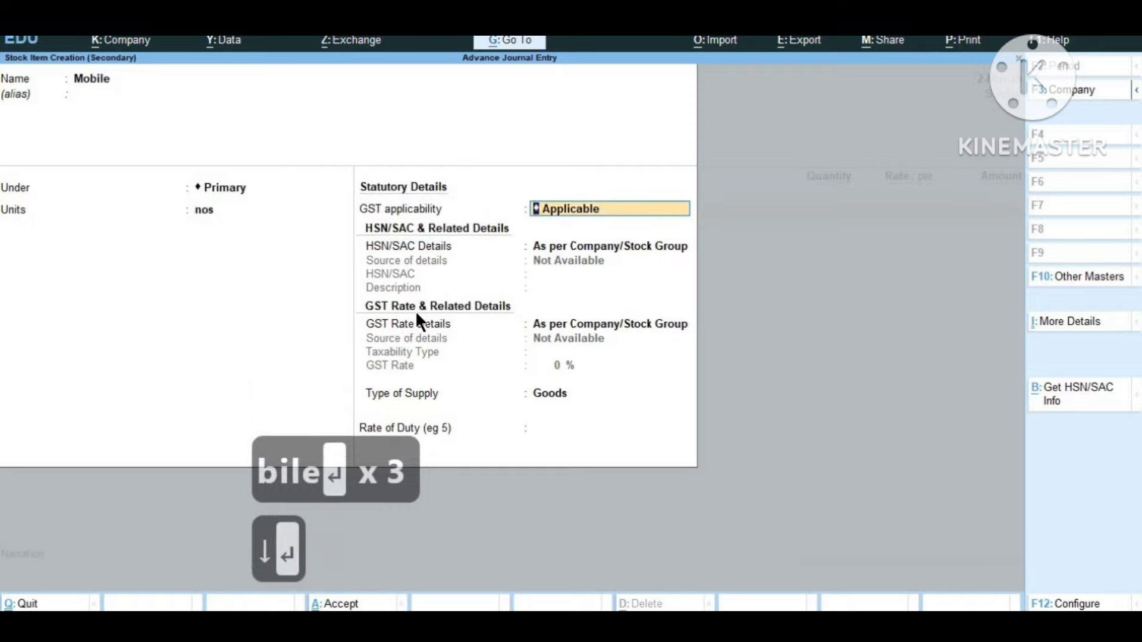
# Save the Mobile stock item with its GST, HSN/SAC and supply type details at their defaults.
pyautogui.press('Return')
pyautogui.press('Return')
pyautogui.press('Return')
pyautogui.press('Return')
pyautogui.press('Return')
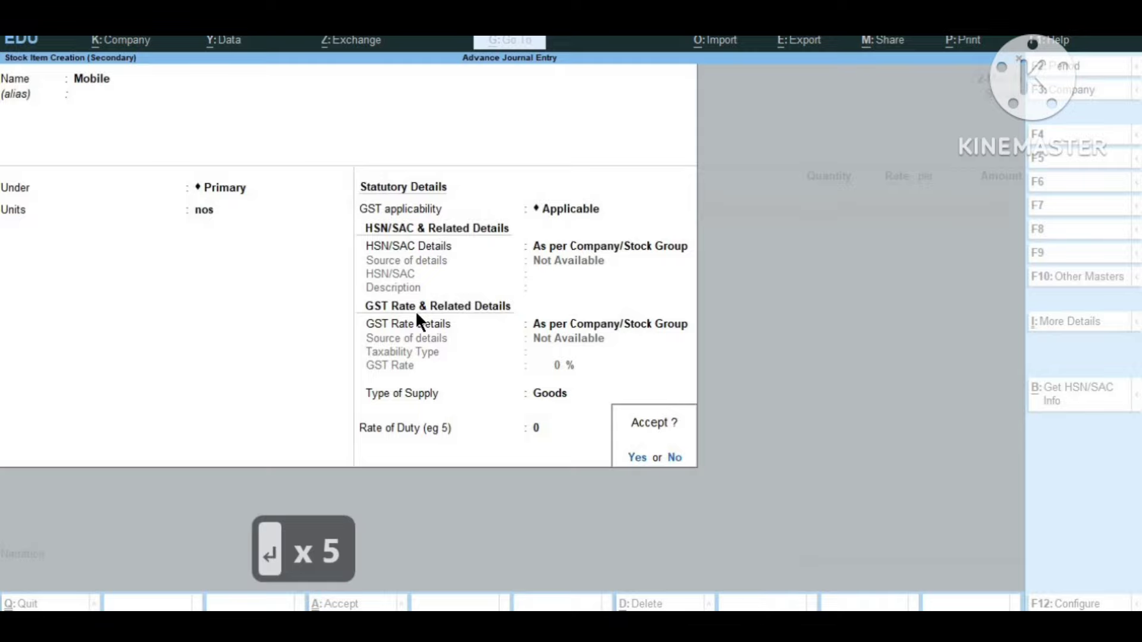
pyautogui.press('Return')
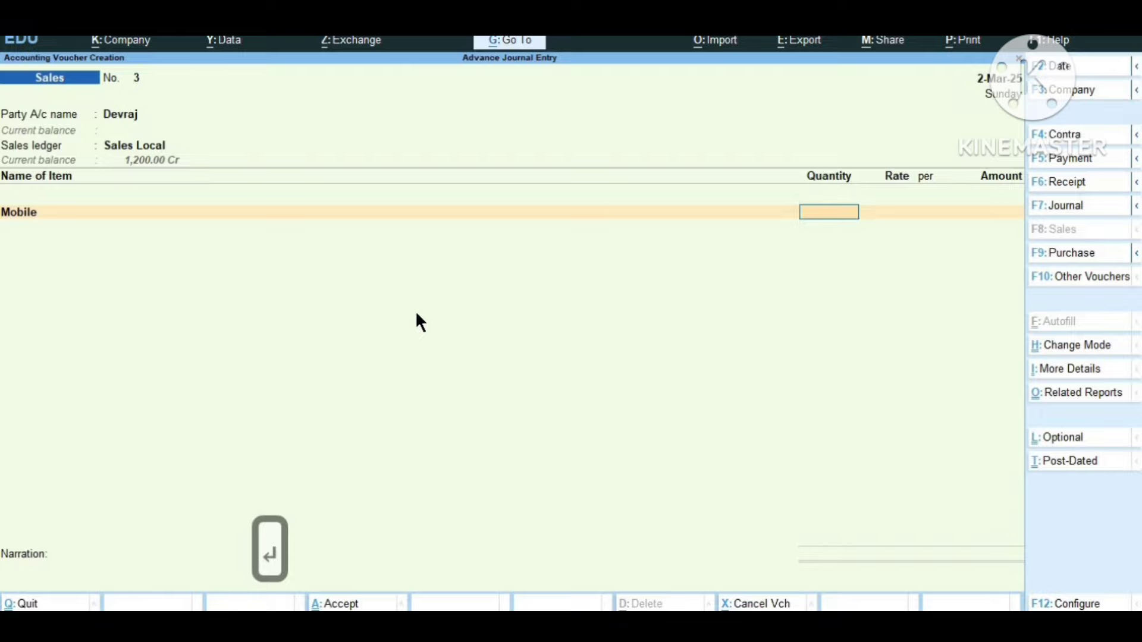
# Reopen the Mobile stock item from the sales voucher for alteration, keeping its name, group, unit and statutory details.
pyautogui.press('BackSpace')
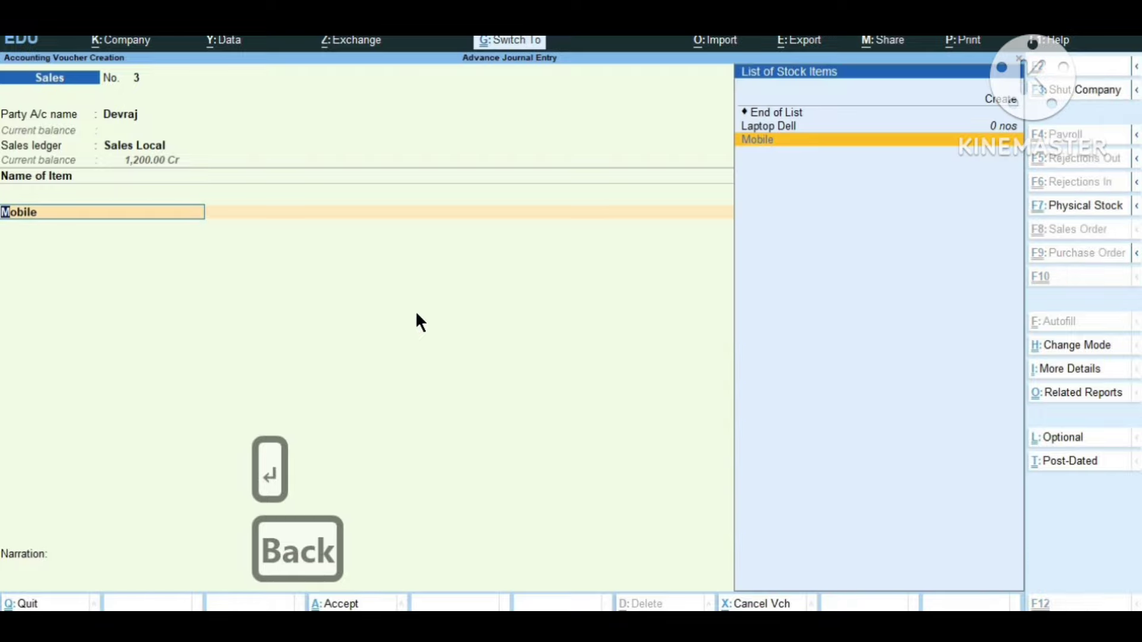
pyautogui.hotkey('ctrl', 'Return')
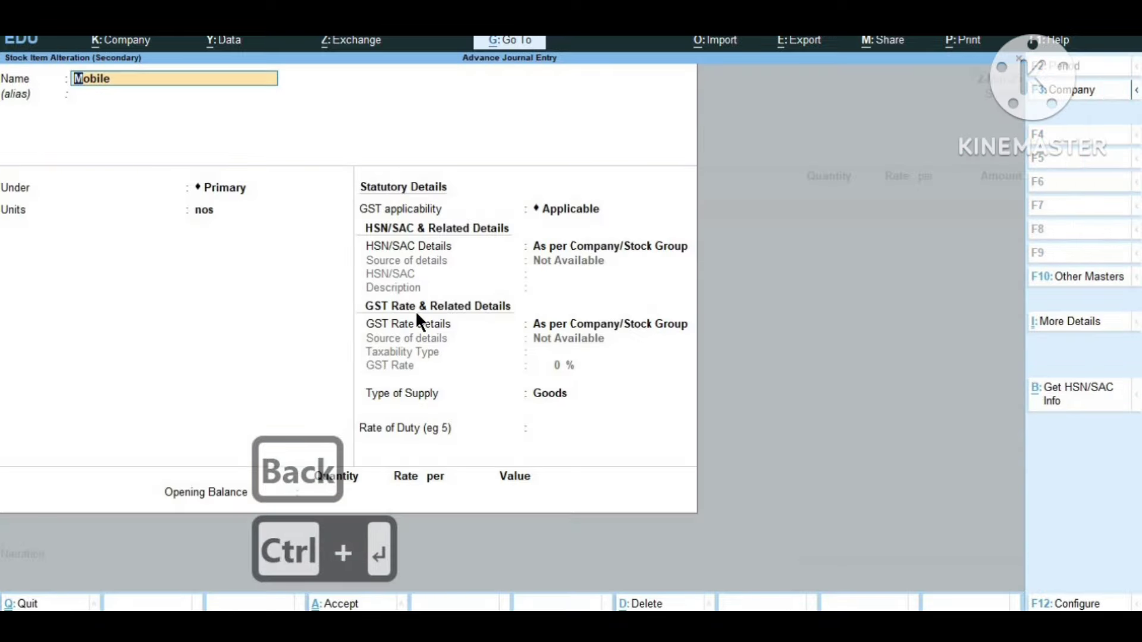
pyautogui.press('Return')
pyautogui.press('Return')
pyautogui.press('Return')
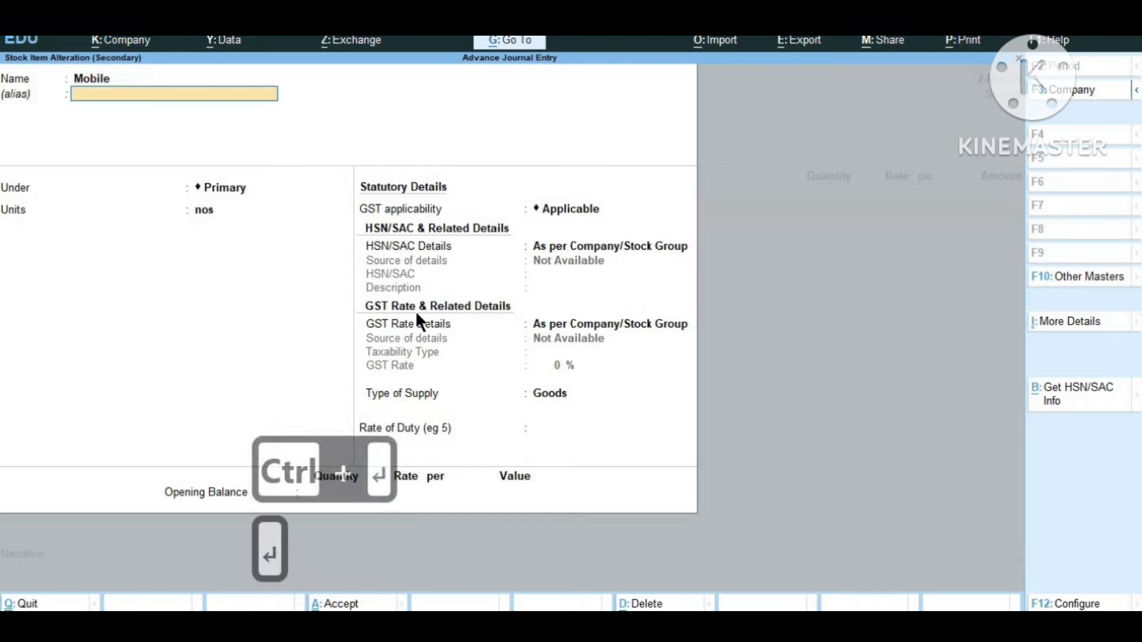
pyautogui.press('Return')
pyautogui.press('Return')
pyautogui.press('Return')
pyautogui.press('Return')
pyautogui.press('Return')
pyautogui.press('Return')
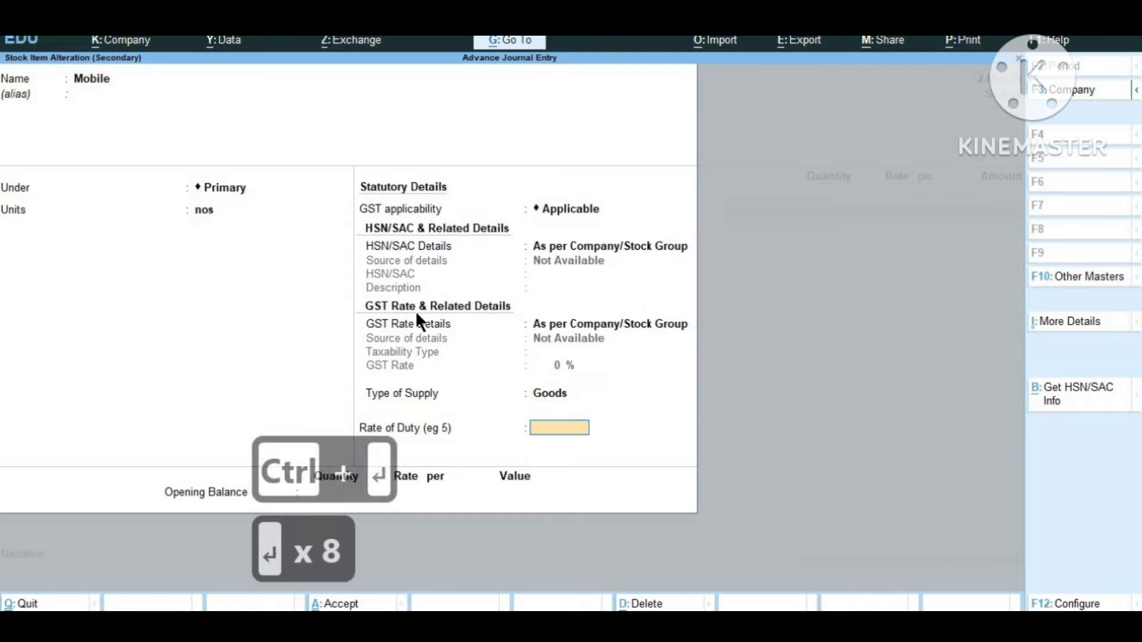
# Give the Mobile stock item an opening balance of 1 nos at a rate of 10000 and save it.
pyautogui.write('1')
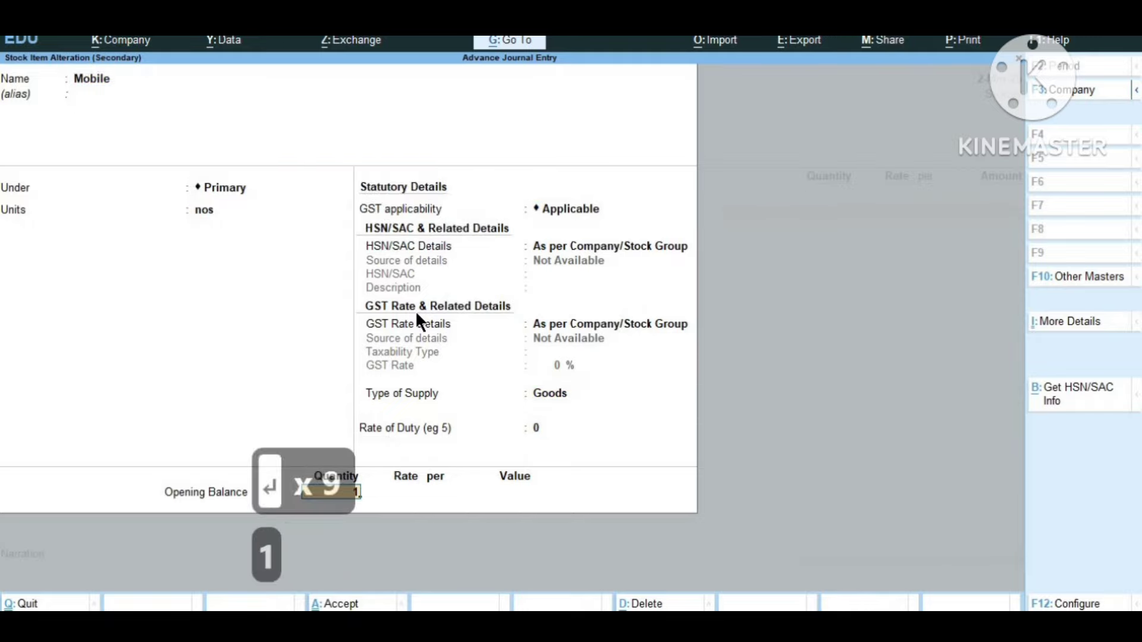
pyautogui.press('Return')
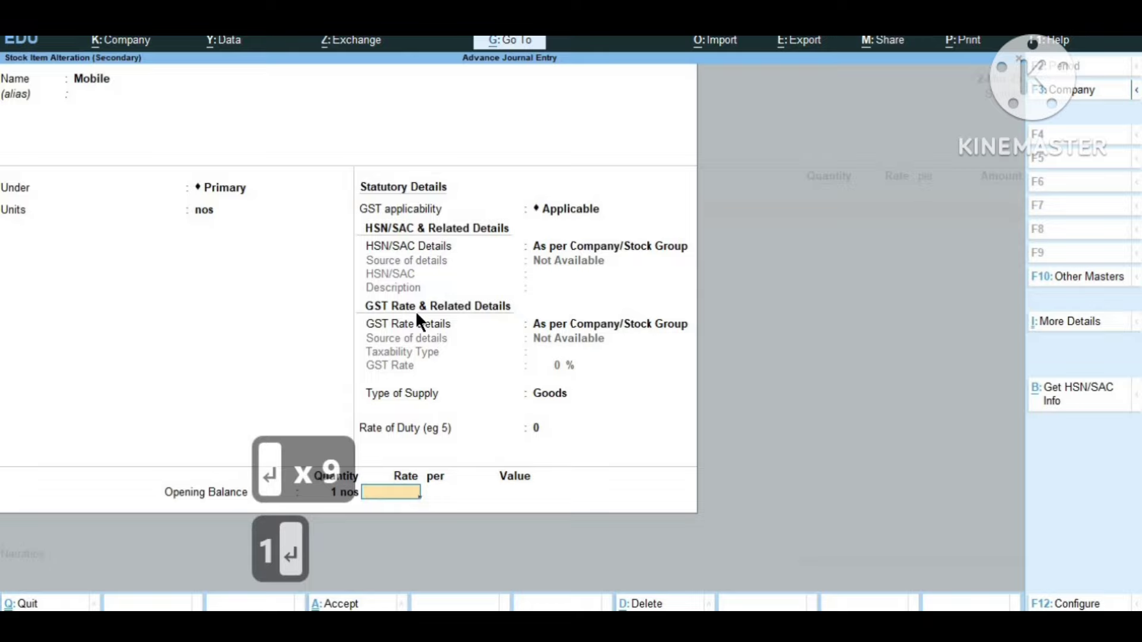
pyautogui.write('1')
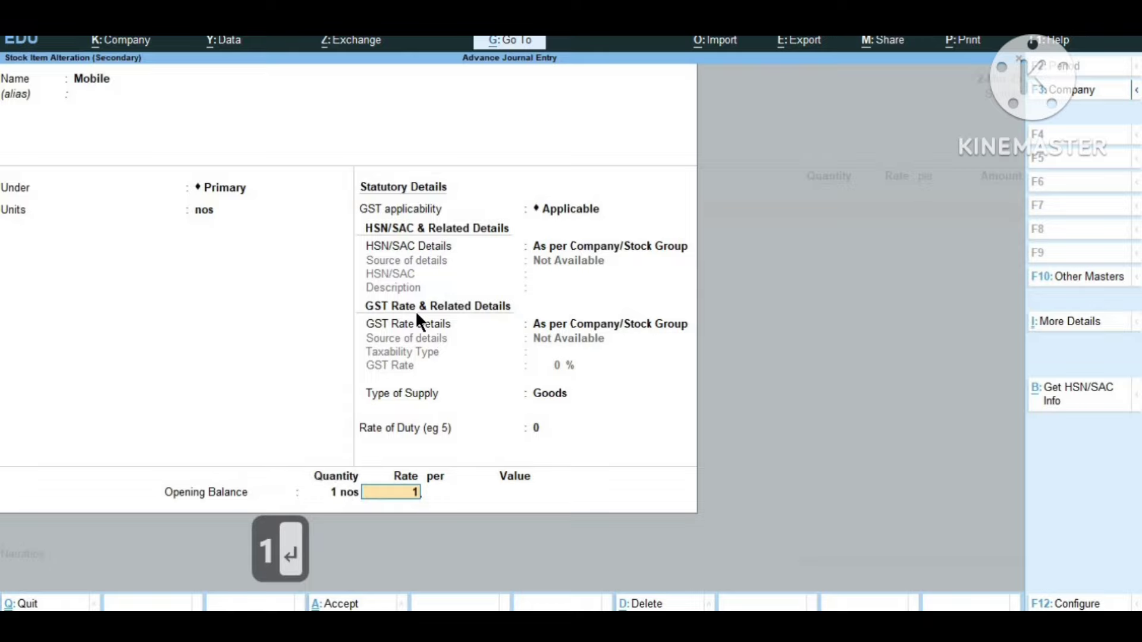
pyautogui.write('0,00')
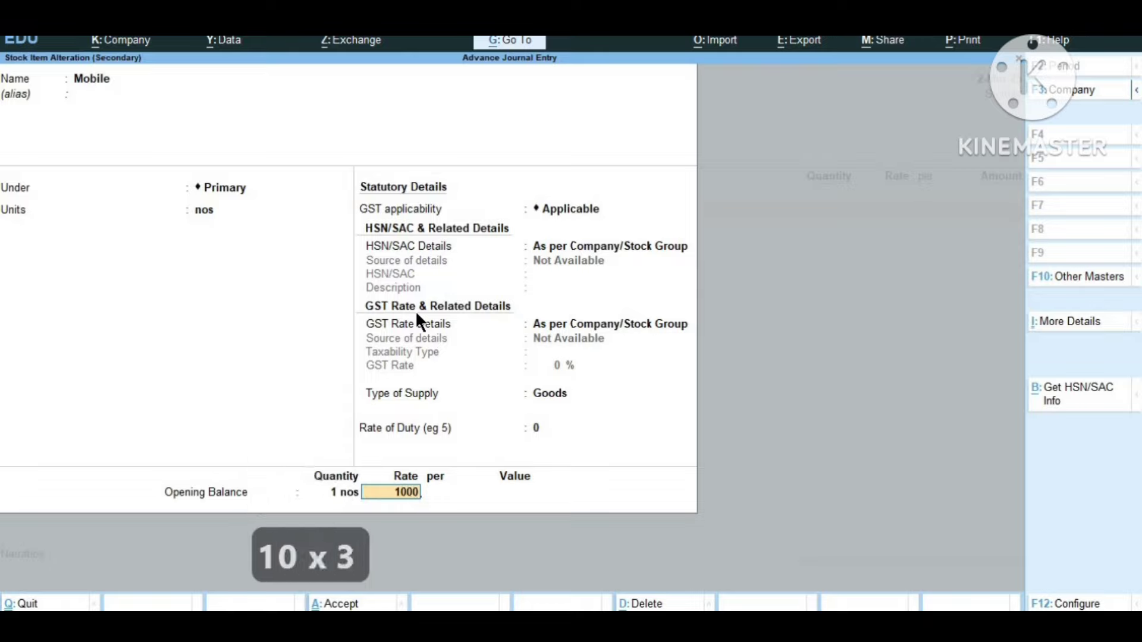
pyautogui.write('0')
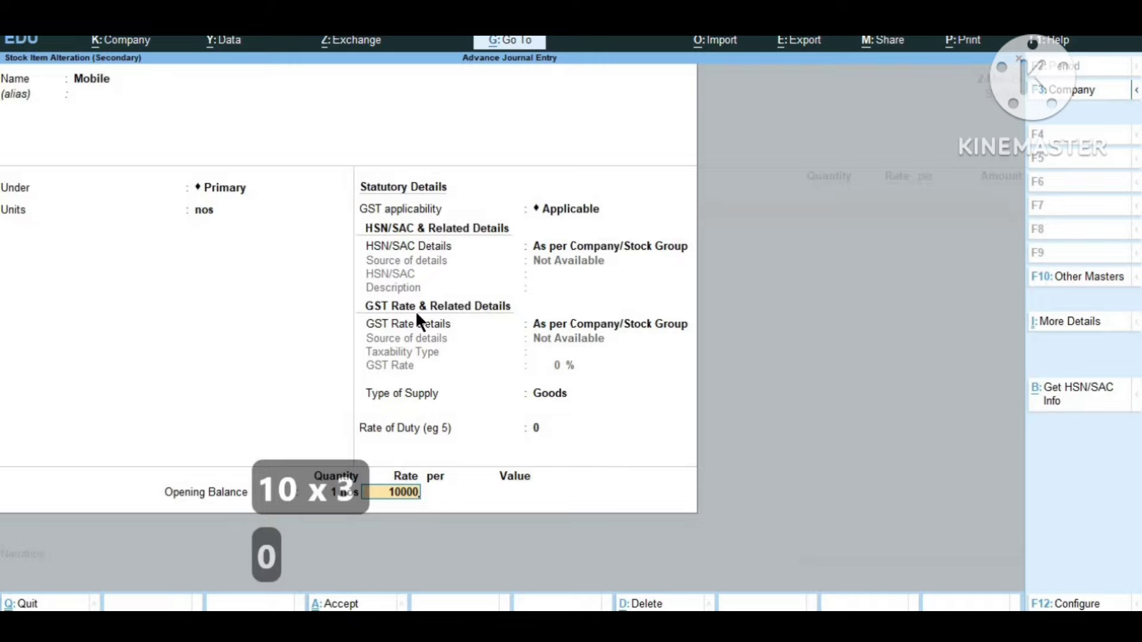
pyautogui.press('Return')
pyautogui.press('Return')
pyautogui.press('Return')
pyautogui.press('Return')
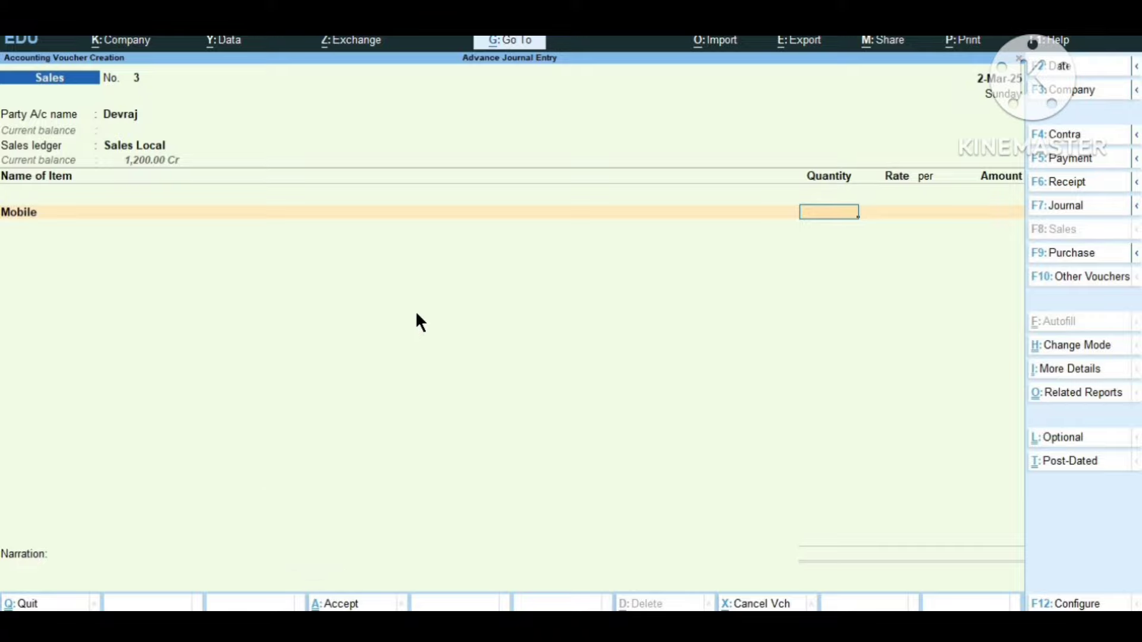
# Enter the Mobile's sale quantity as 1 nos at a rate of 12000 in the sales voucher.
pyautogui.write('1')
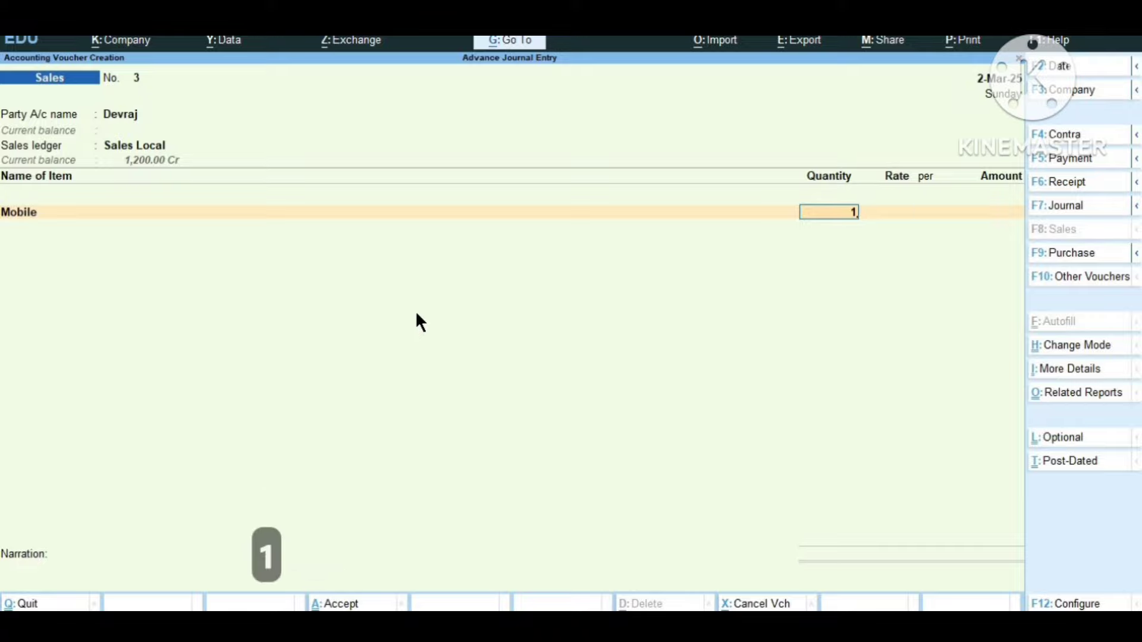
pyautogui.press('Return')
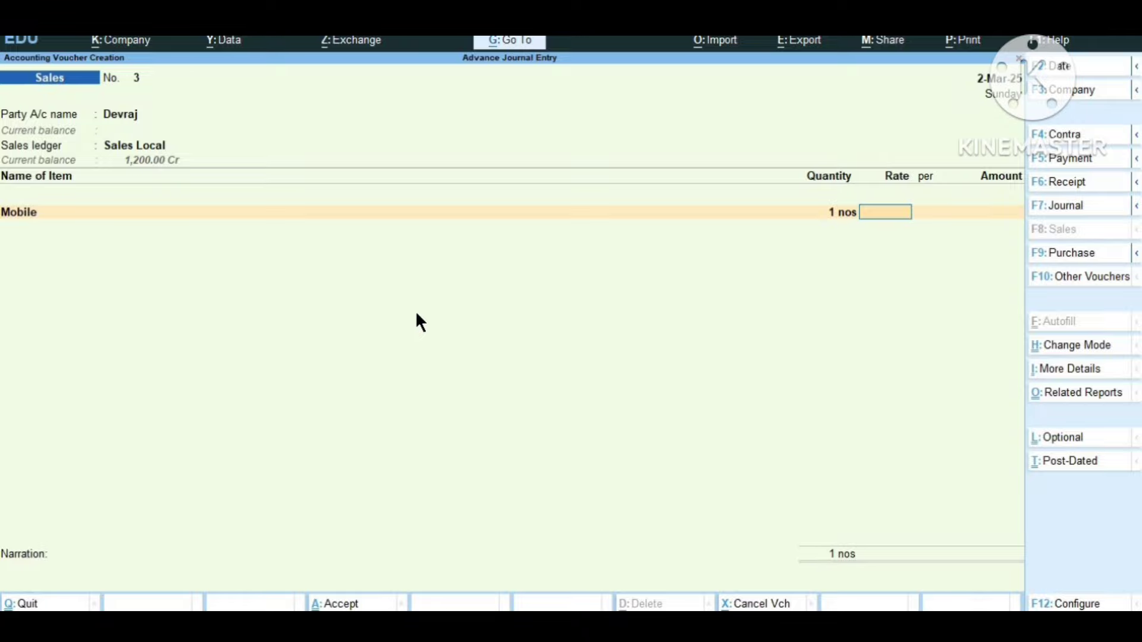
pyautogui.write('12000')
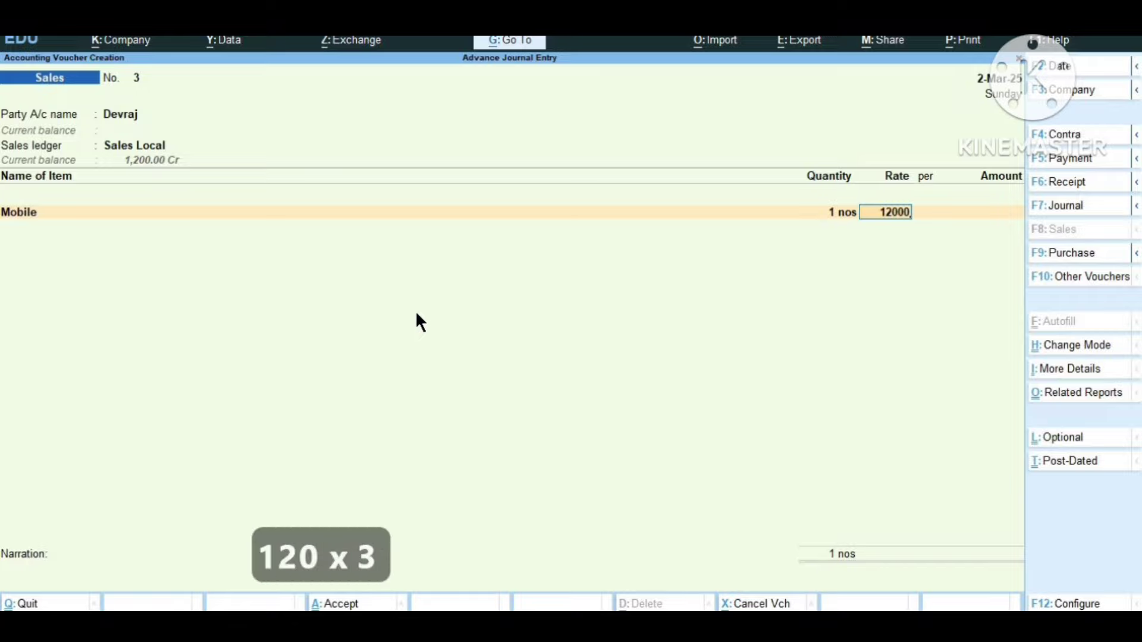
pyautogui.press('Return')
pyautogui.press('Return')
pyautogui.press('Return')
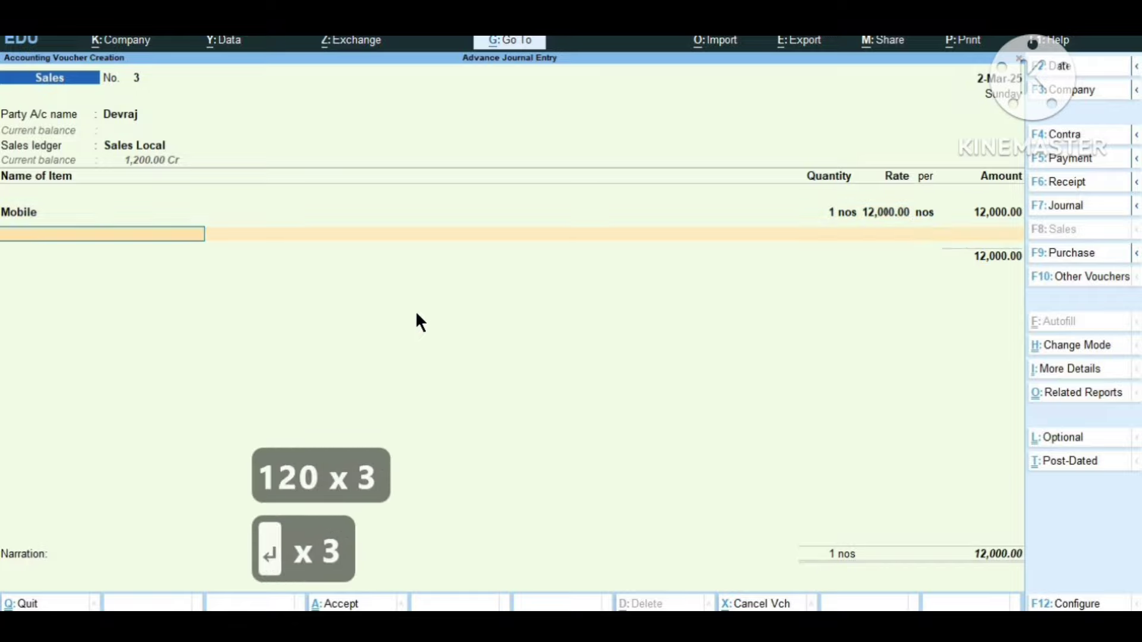
# End the item list without further items or ledgers and save the sales voucher with no narration.
pyautogui.press('Return')
pyautogui.press('Return')
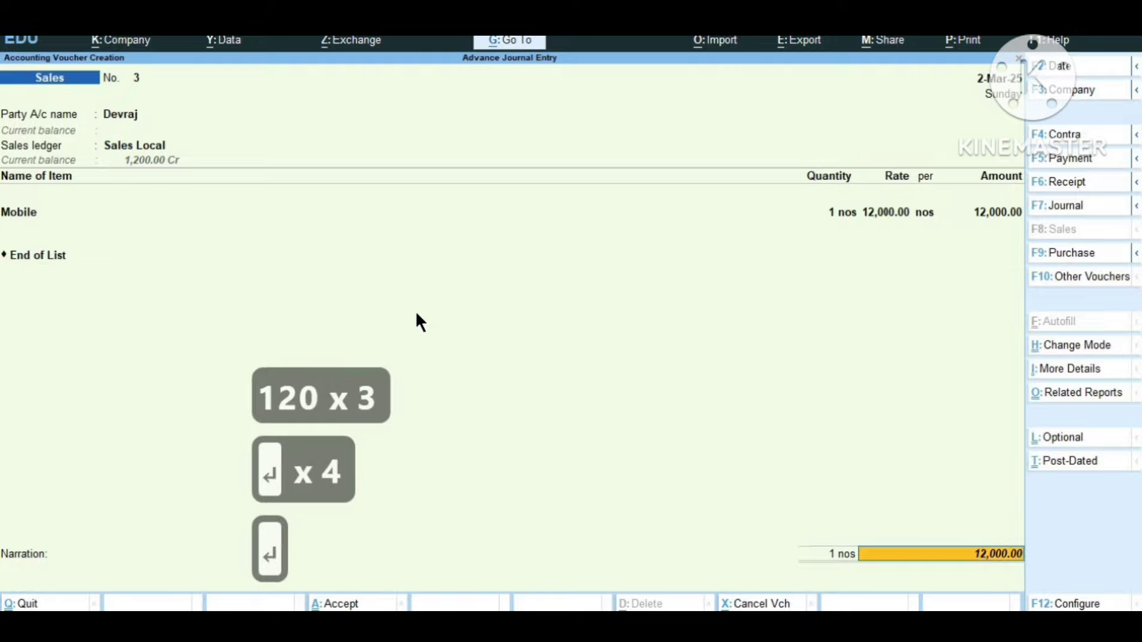
pyautogui.press('Return')
pyautogui.press('Return')
pyautogui.press('Return')
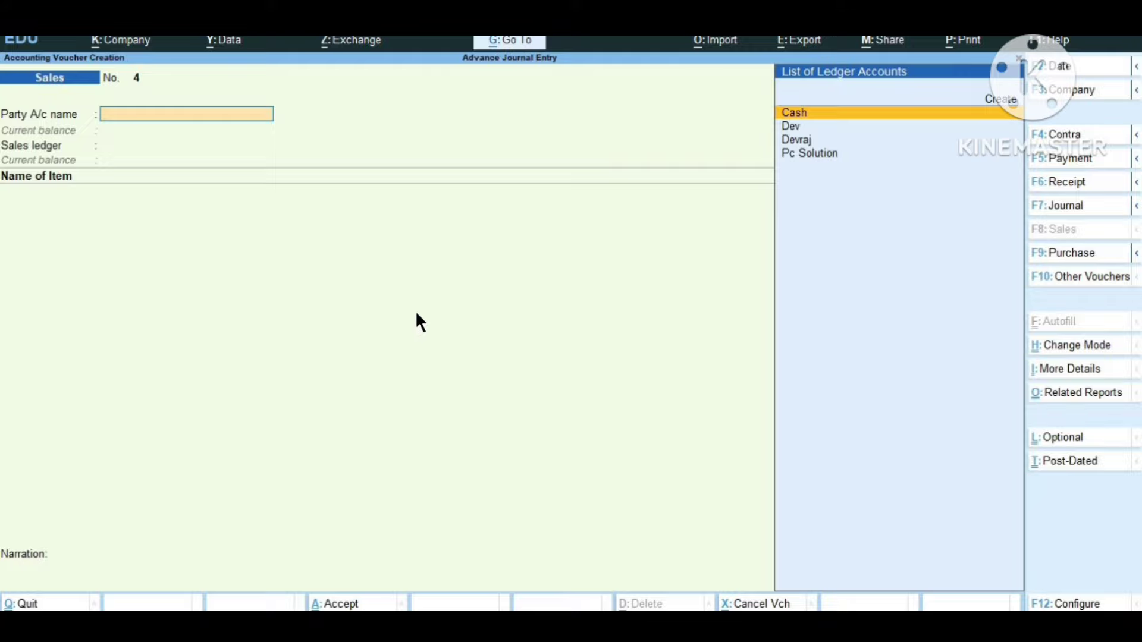
# Start a journal voucher and begin a new ledger named Mona Finance from it.
pyautogui.press('F7')
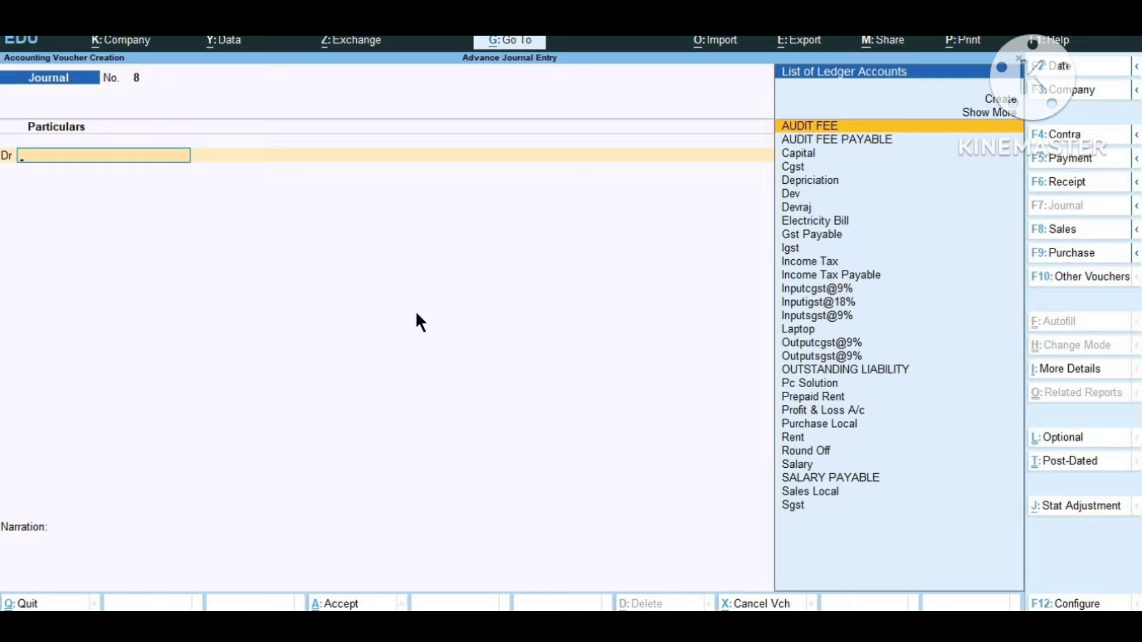
pyautogui.hotkey('alt', 'c')
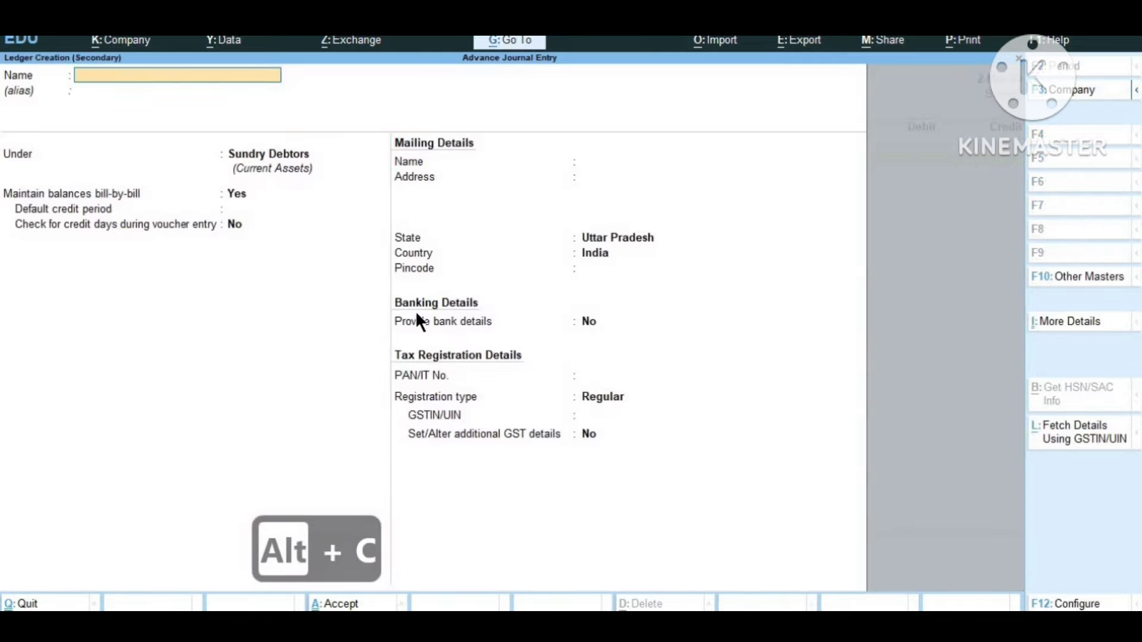
pyautogui.write('Mon')
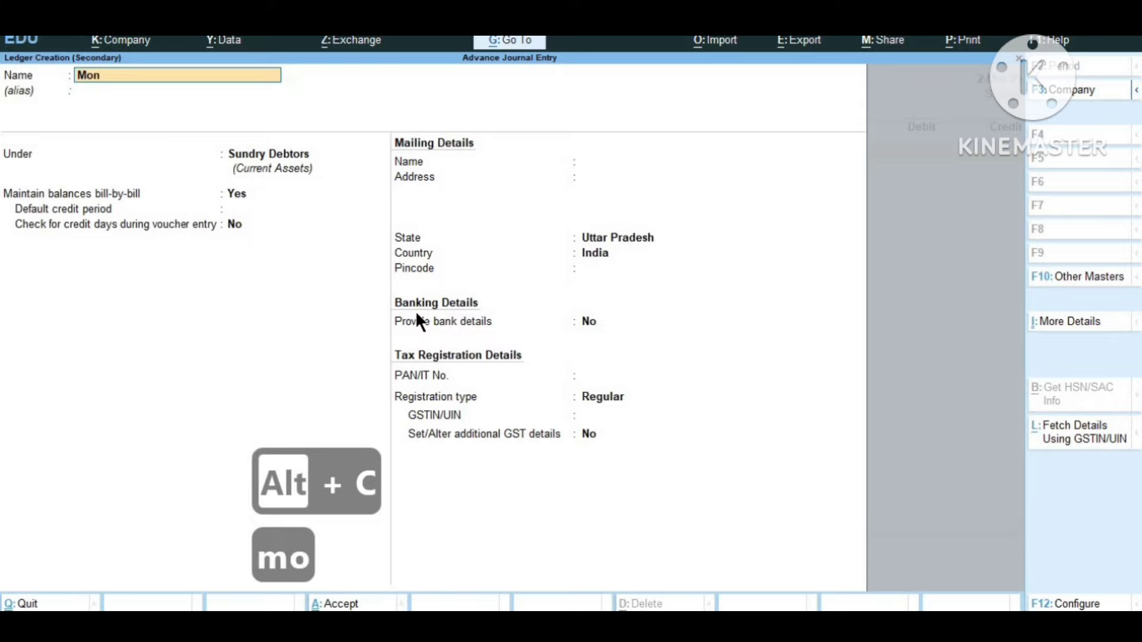
pyautogui.write('a Finance')
pyautogui.press('Return')
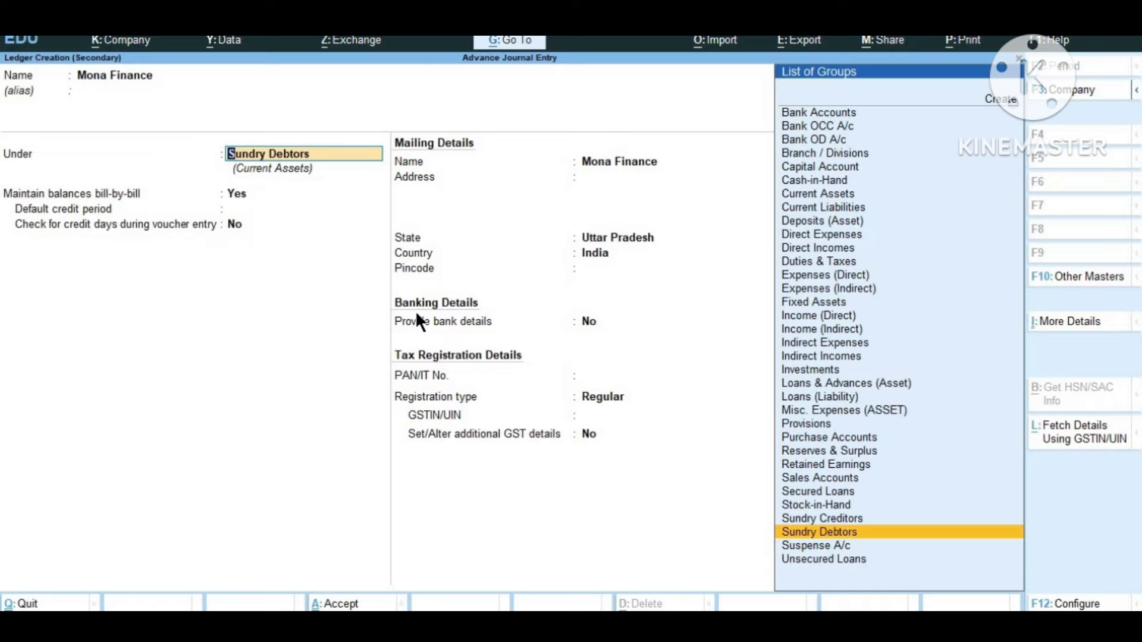
# Place the Mona Finance ledger under the Sundry Debtors group.
pyautogui.write('d')
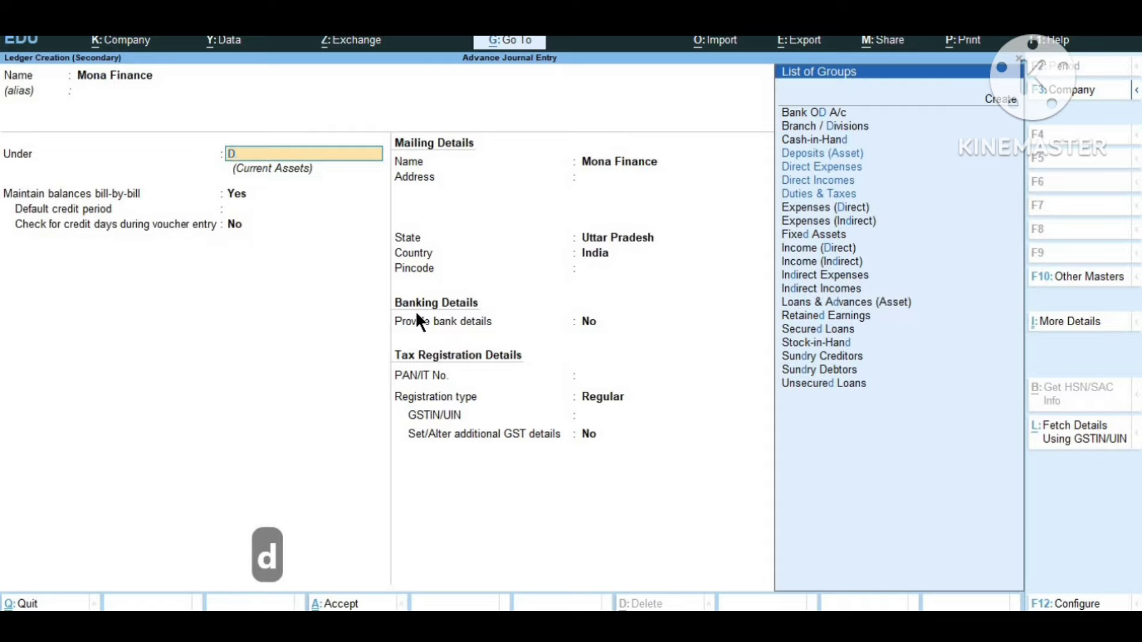
pyautogui.press('Down')
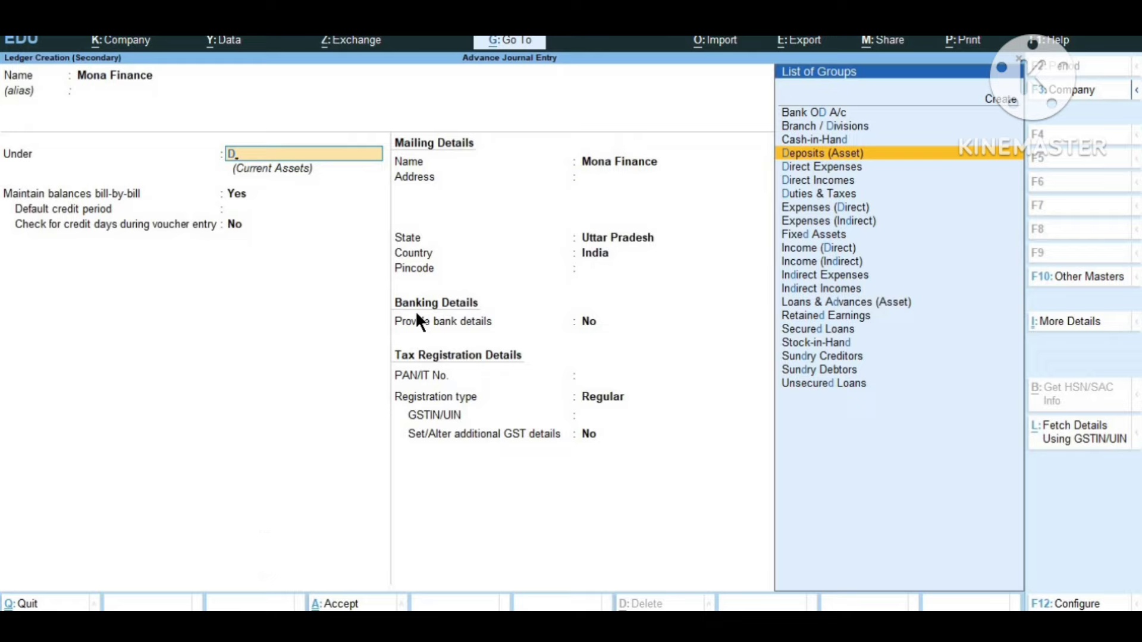
pyautogui.press('BackSpace')
pyautogui.write('s')
pyautogui.press('Down')
pyautogui.press('Down')
pyautogui.press('Down')
pyautogui.press('Down')
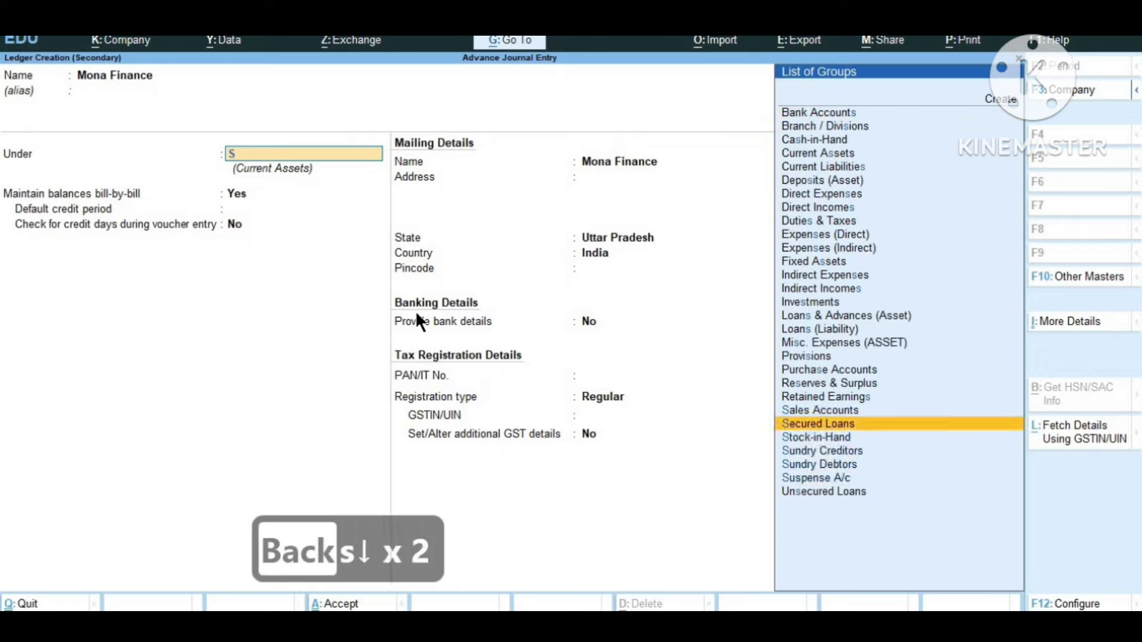
pyautogui.press('Down')
pyautogui.press('Return')
# Save the Mona Finance ledger with its bill-by-bill, mailing, banking and tax registration details at their defaults.
pyautogui.press('Return')
pyautogui.press('Return')
pyautogui.press('Return')
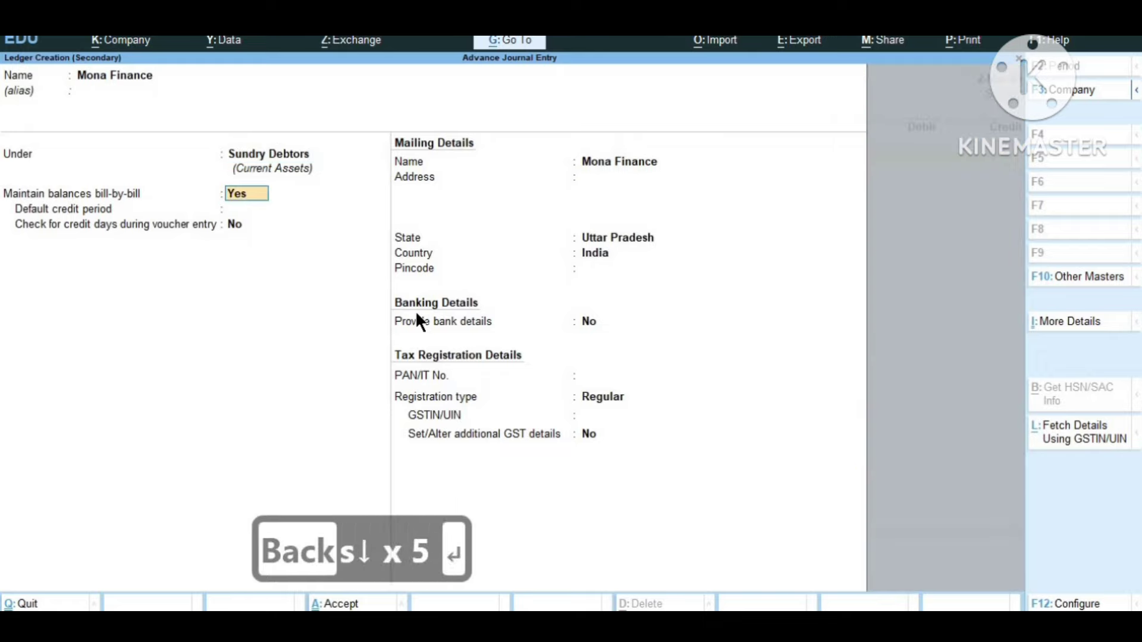
pyautogui.press('Return')
pyautogui.press('Return')
pyautogui.press('Return')
pyautogui.press('Return')
pyautogui.press('Return')
pyautogui.press('Return')
pyautogui.press('Return')
pyautogui.press('Return')
pyautogui.press('Return')
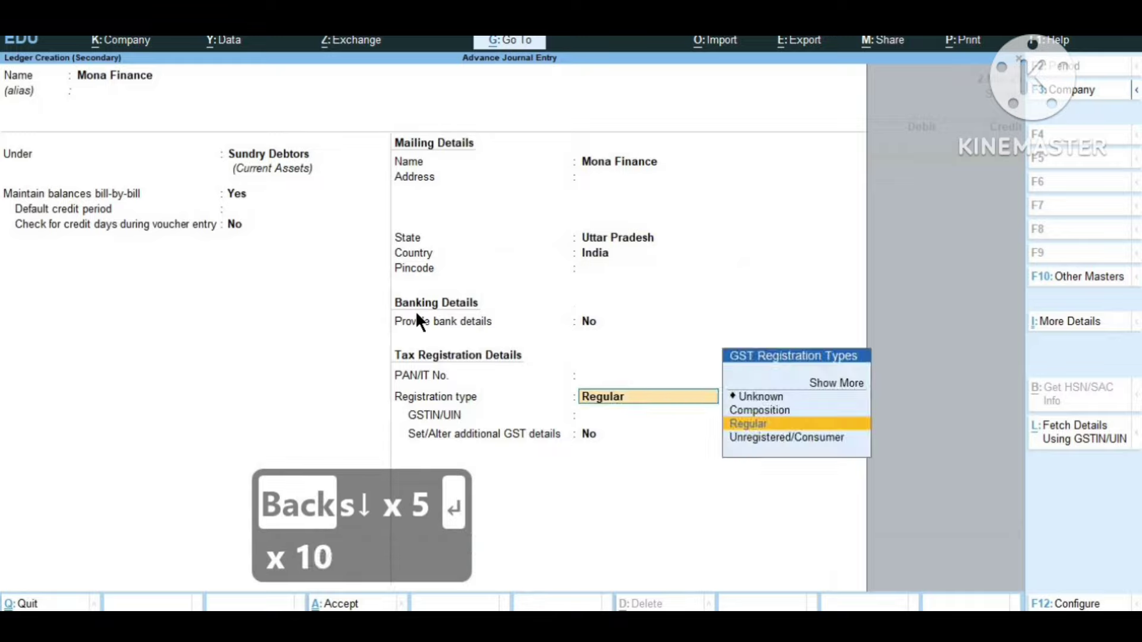
pyautogui.press('Return')
pyautogui.press('Return')
pyautogui.press('Return')
pyautogui.press('Return')
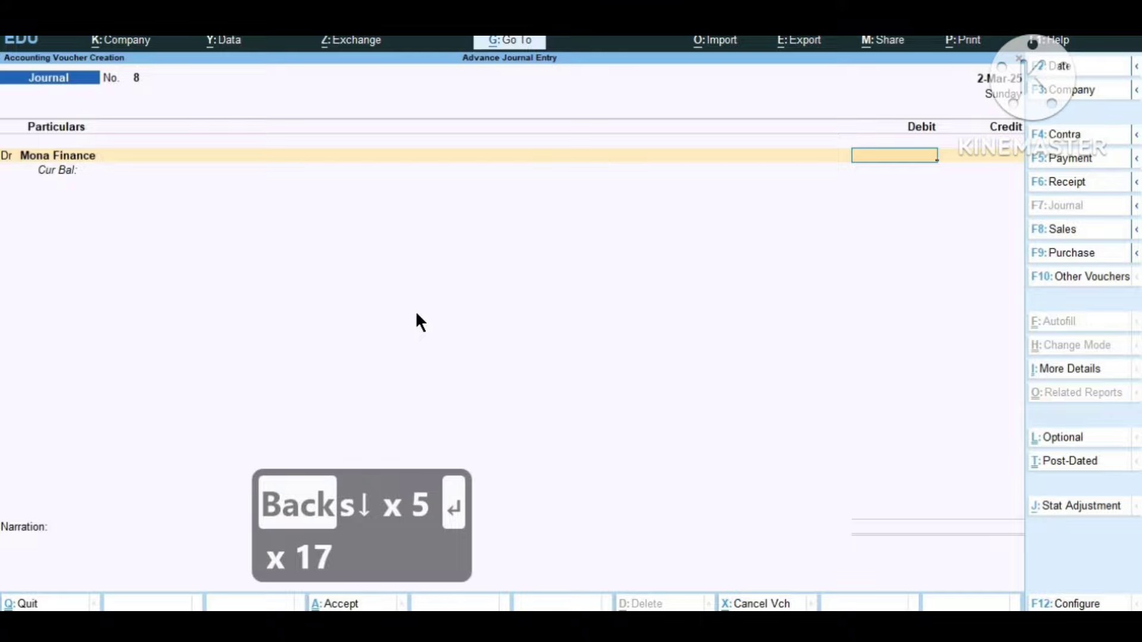
# Debit Mona Finance with 12000 in the journal voucher, recorded as New Ref 8 in the bill-wise details.
pyautogui.write('12000')
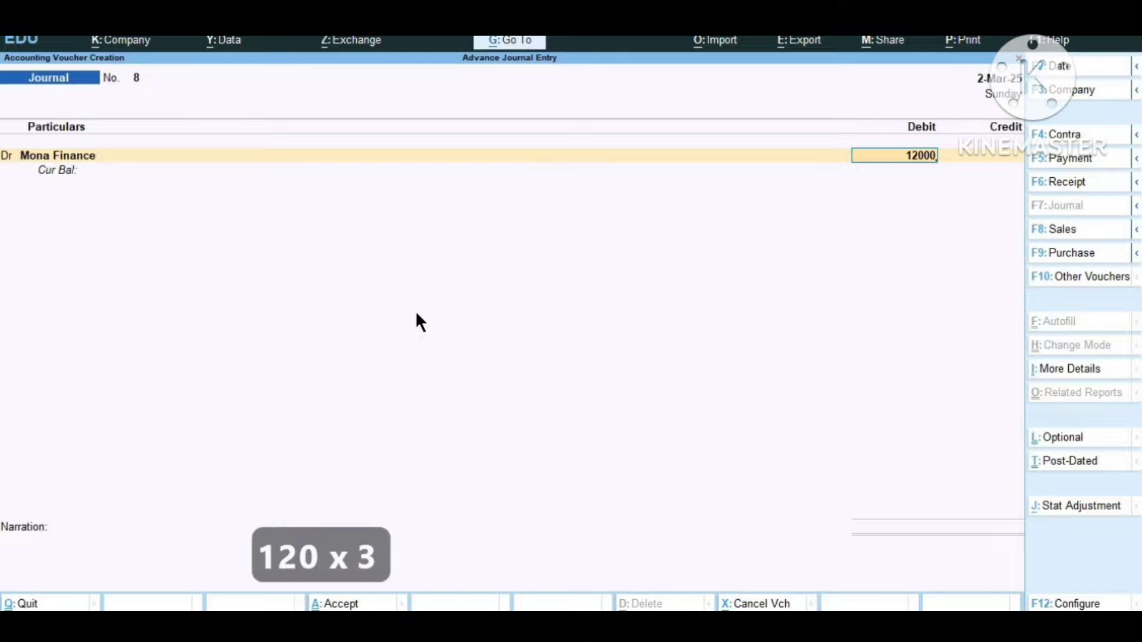
pyautogui.press('Return')
pyautogui.press('Up')
pyautogui.press('Return')
pyautogui.press('Return')
pyautogui.press('Return')
pyautogui.press('Return')
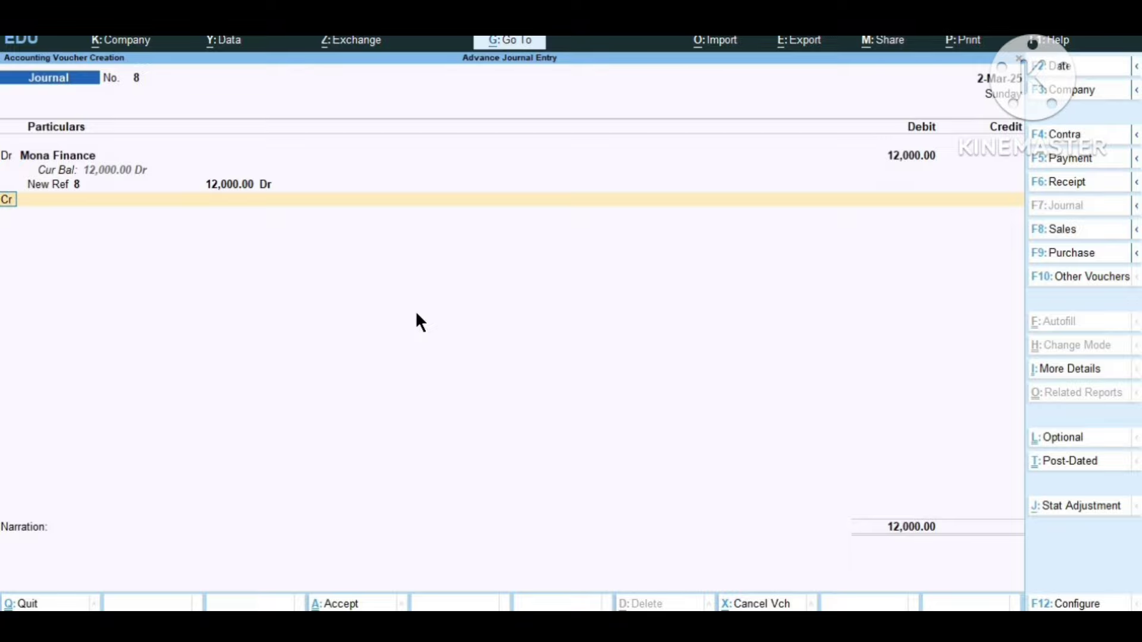
# Credit the Mobile customer's ledger with 12,000.00 on the journal's second line.
pyautogui.press('Return')
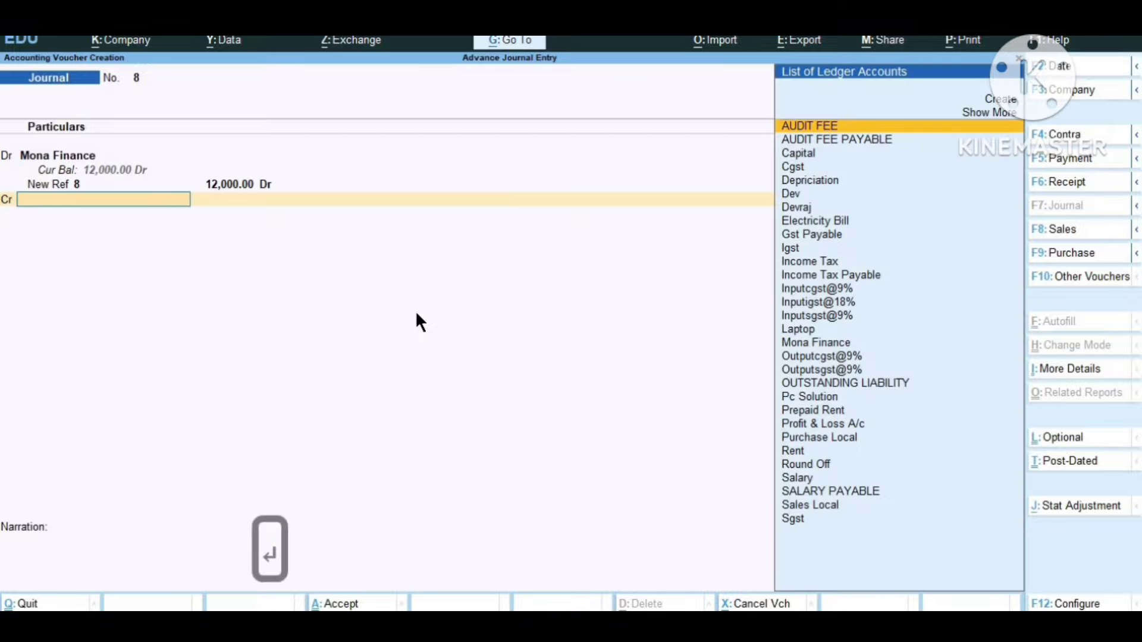
pyautogui.write('D')
pyautogui.press('Down')
pyautogui.press('Down')
pyautogui.press('Down')
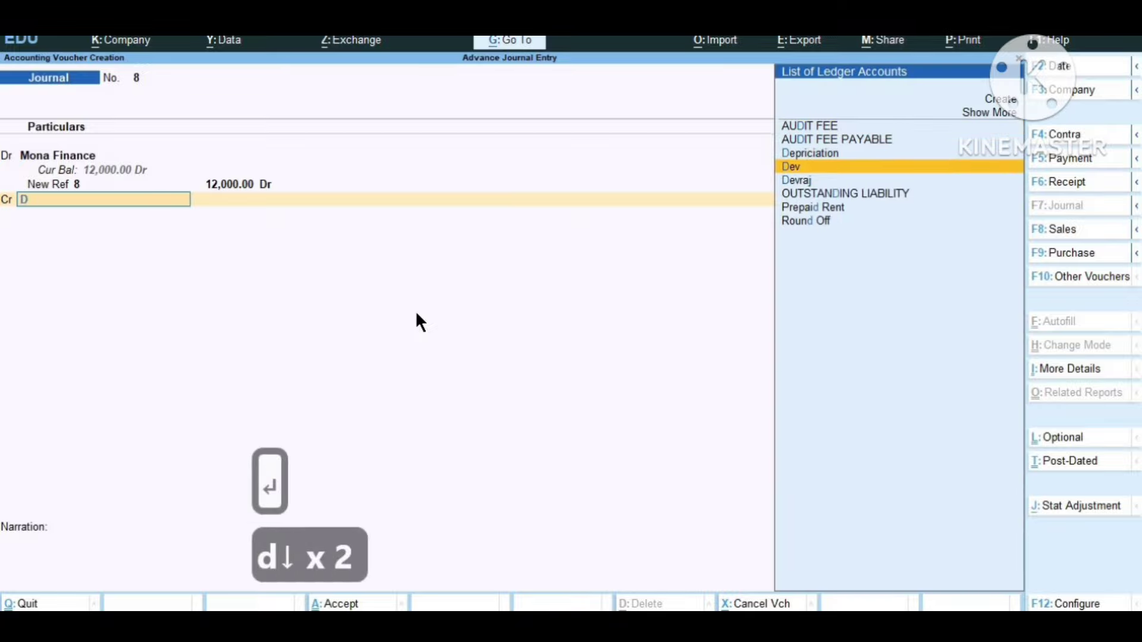
pyautogui.press('Return')
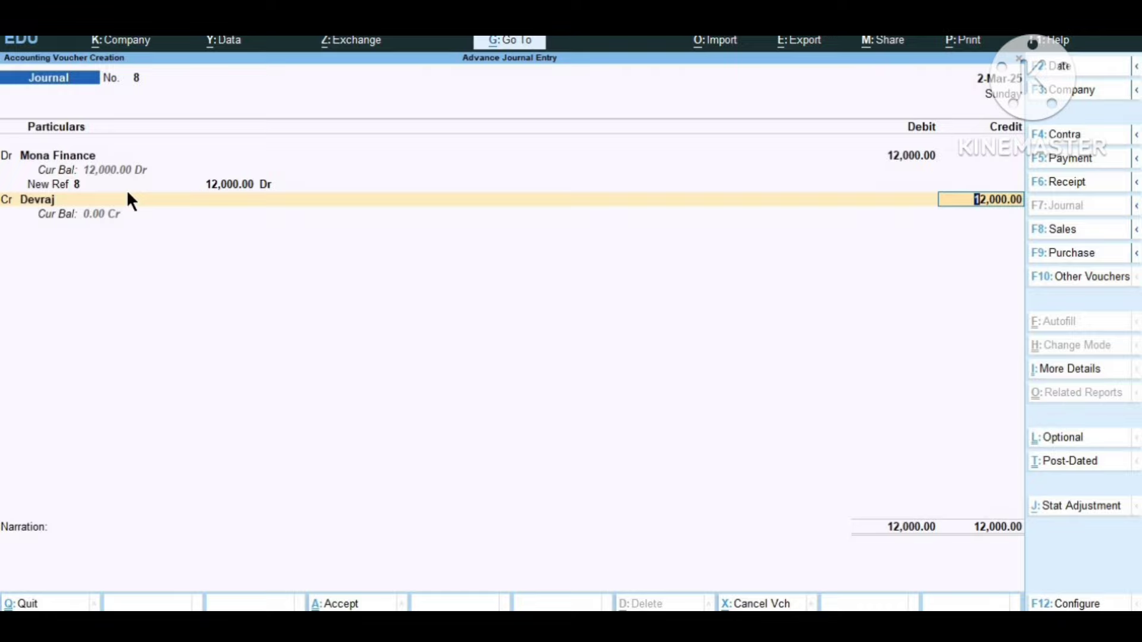
pyautogui.press('Return')
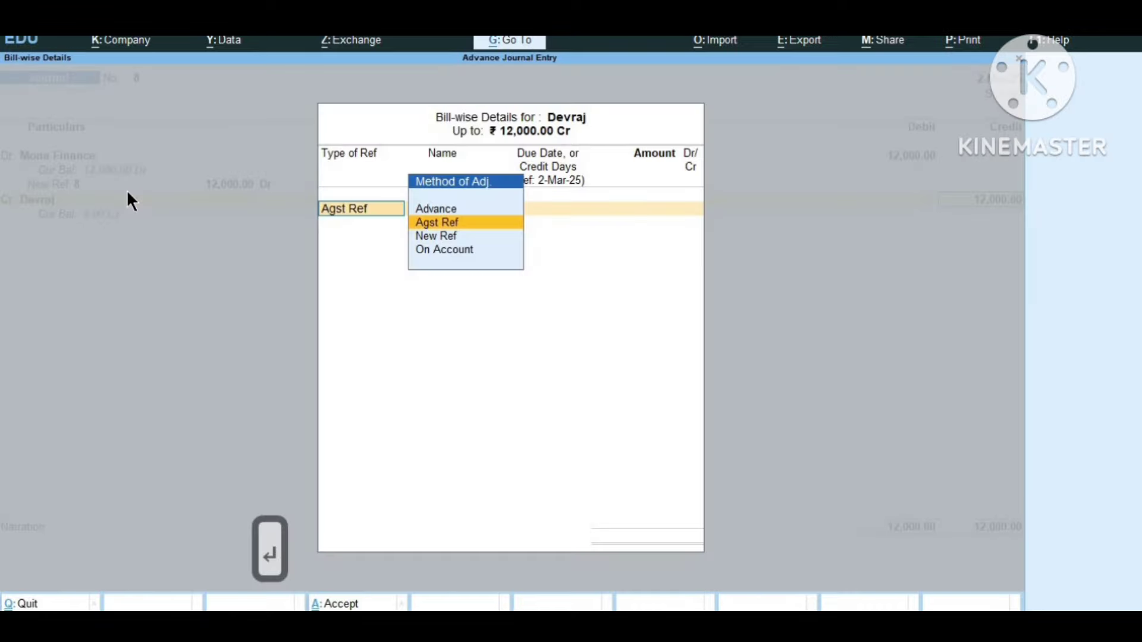
# Adjust the customer's credit as Agst Ref against the pending sales bill and save the journal voucher without narration.
pyautogui.press('Return')
pyautogui.press('Return')
pyautogui.press('Return')
pyautogui.press('Return')
pyautogui.press('Return')
pyautogui.press('Return')
pyautogui.press('Return')
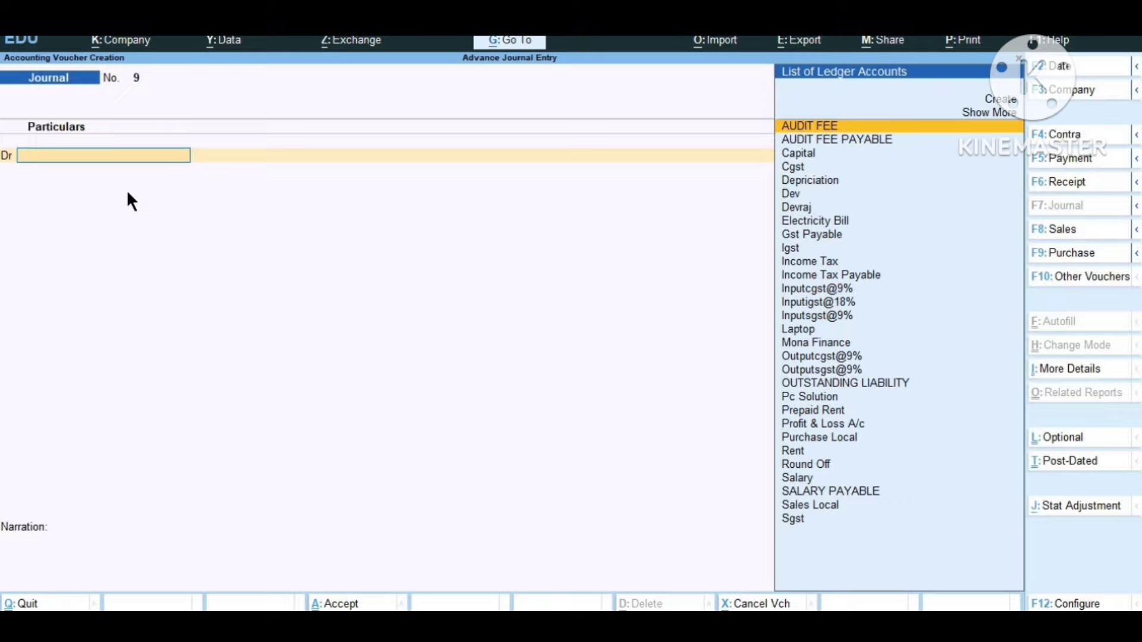
# Start a receipt voucher and credit Mona Finance with 11800.
pyautogui.press('F6')
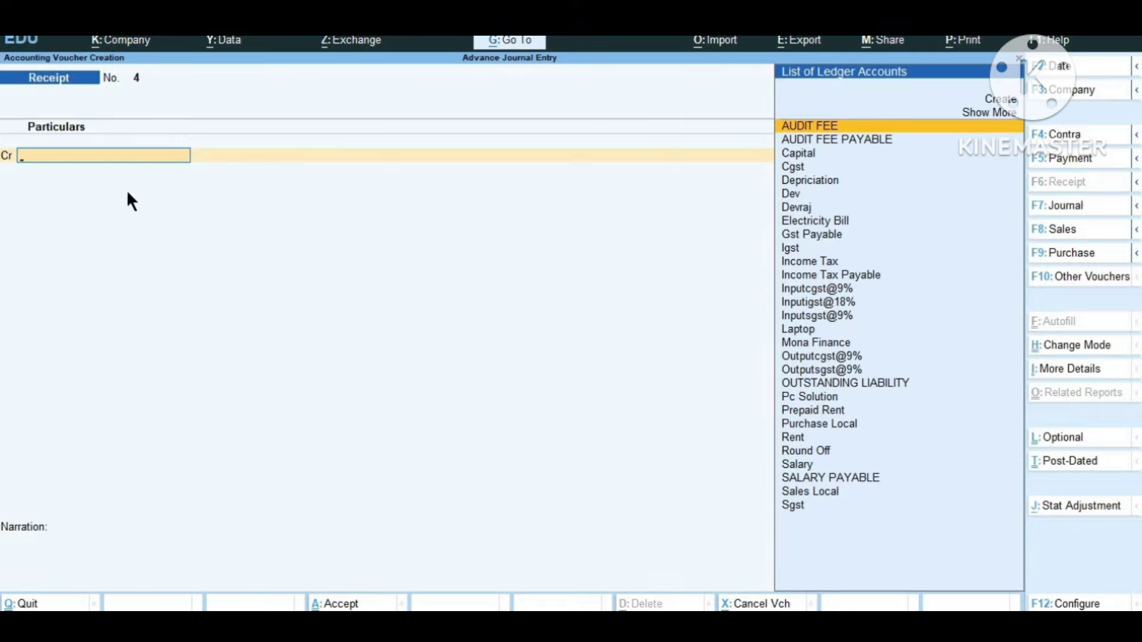
pyautogui.write('M')
pyautogui.press('Return')
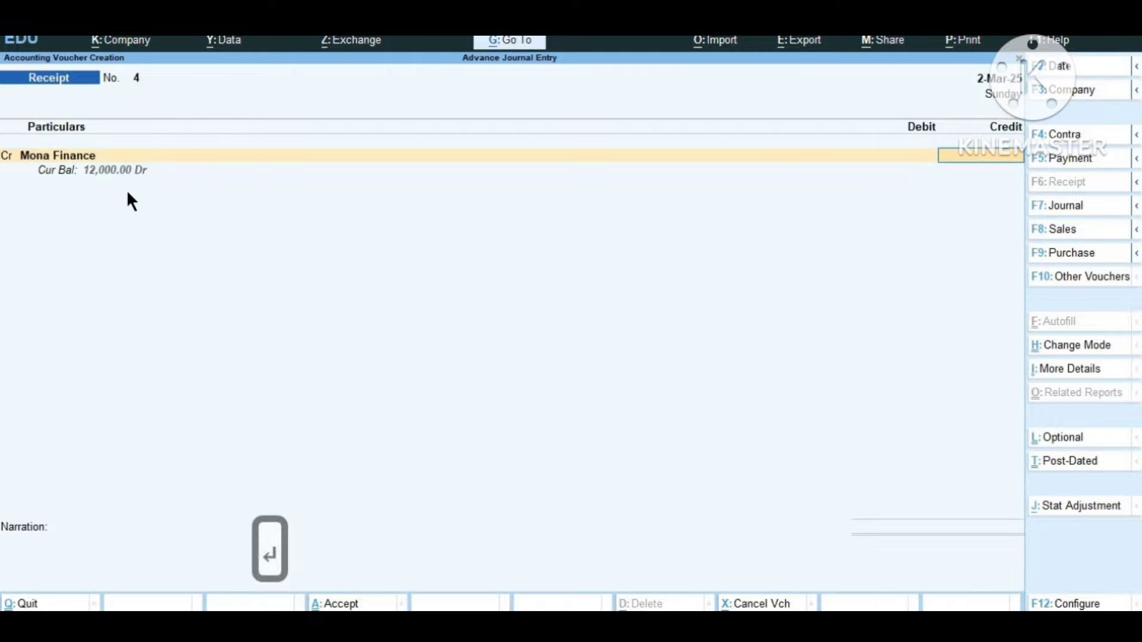
pyautogui.write('11')
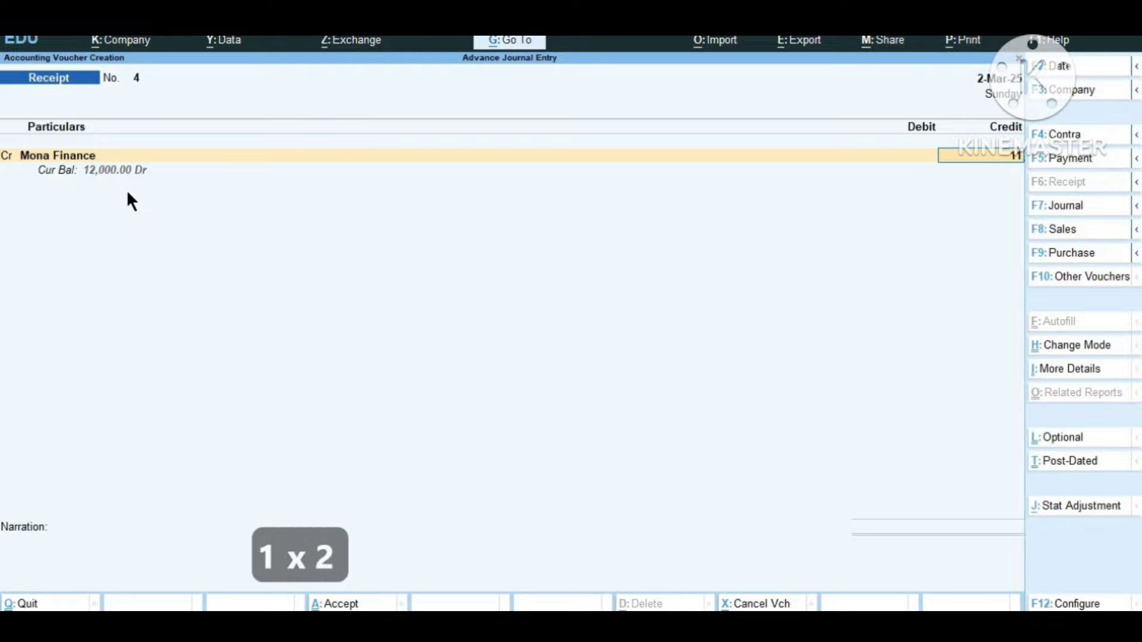
pyautogui.write('800')
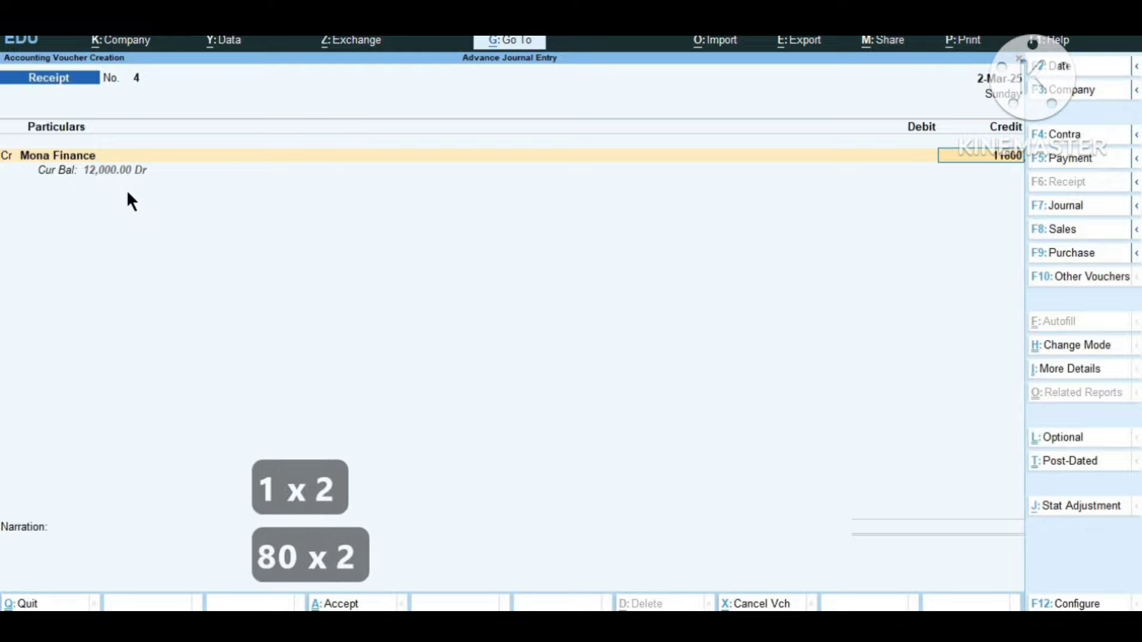
pyautogui.press('Return')
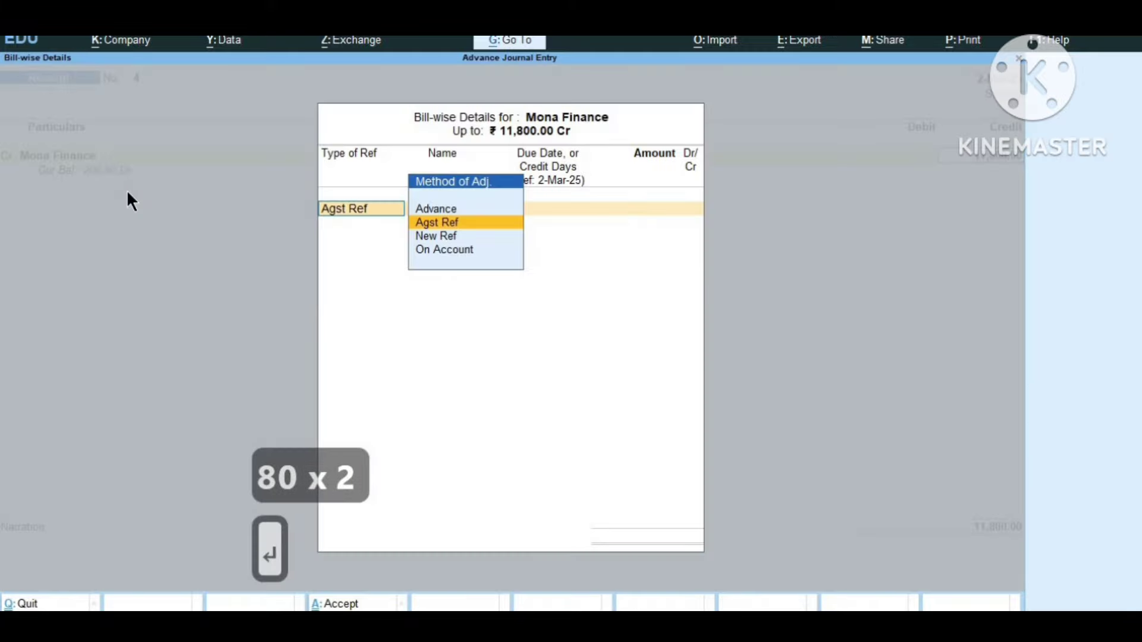
# Allocate the Mona Finance receipt credit as Agst Ref to pending bill 8 for the full 11,800.00.
pyautogui.press('Return')
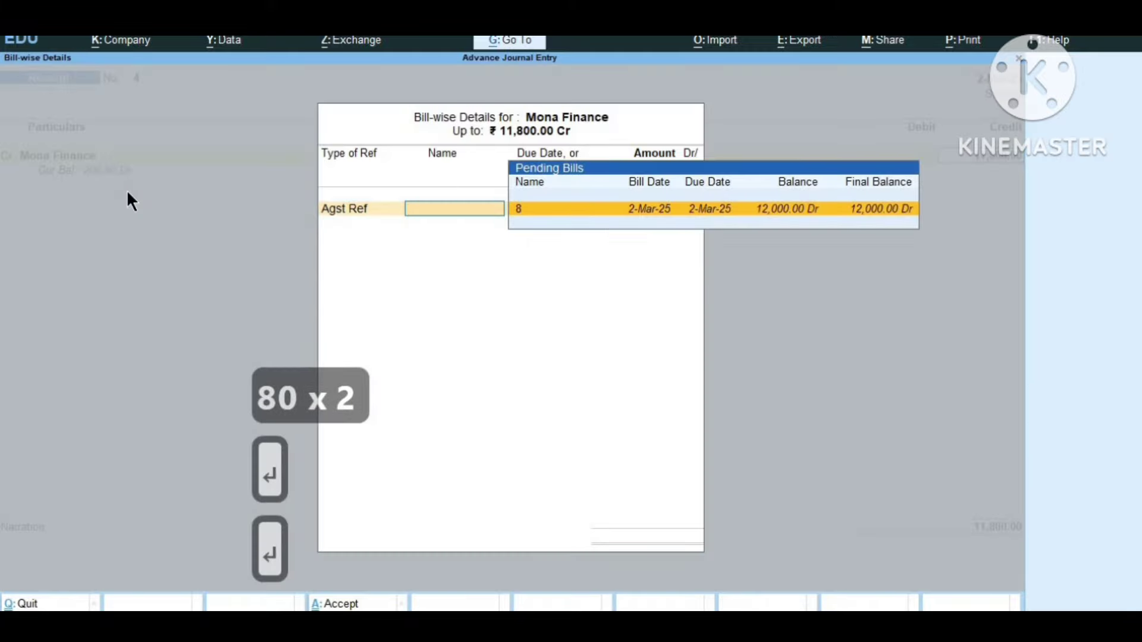
pyautogui.press('Return')
pyautogui.press('Return')
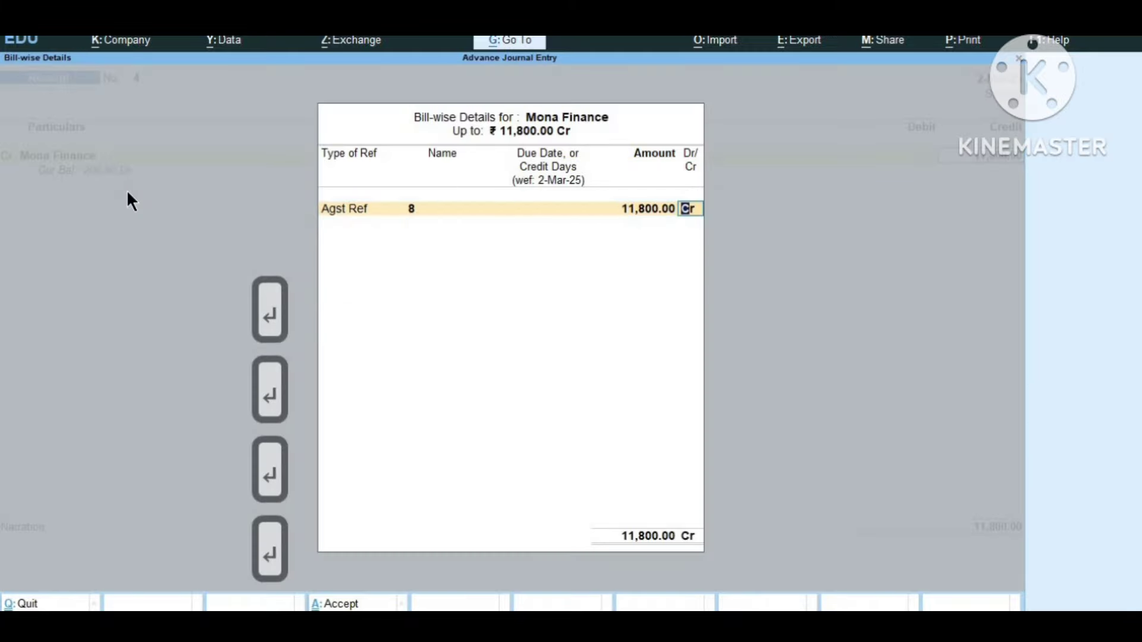
pyautogui.press('Return')
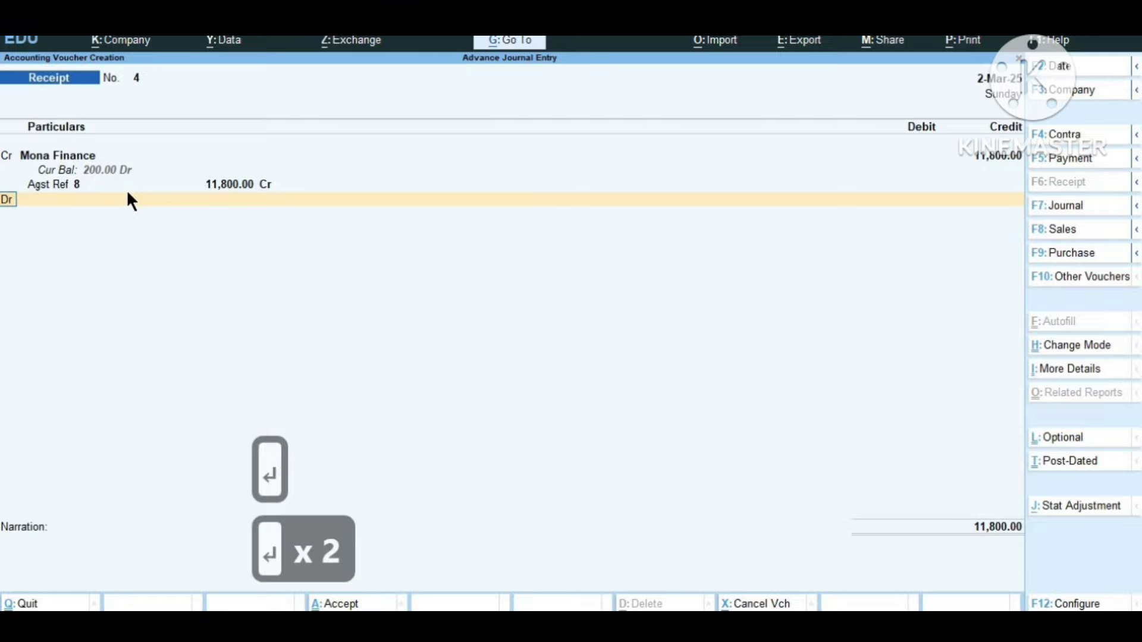
# Debit Cash 11,800.00 in the receipt voucher against Mona Finance, leave the narration blank and submit the voucher.
pyautogui.press('Return')
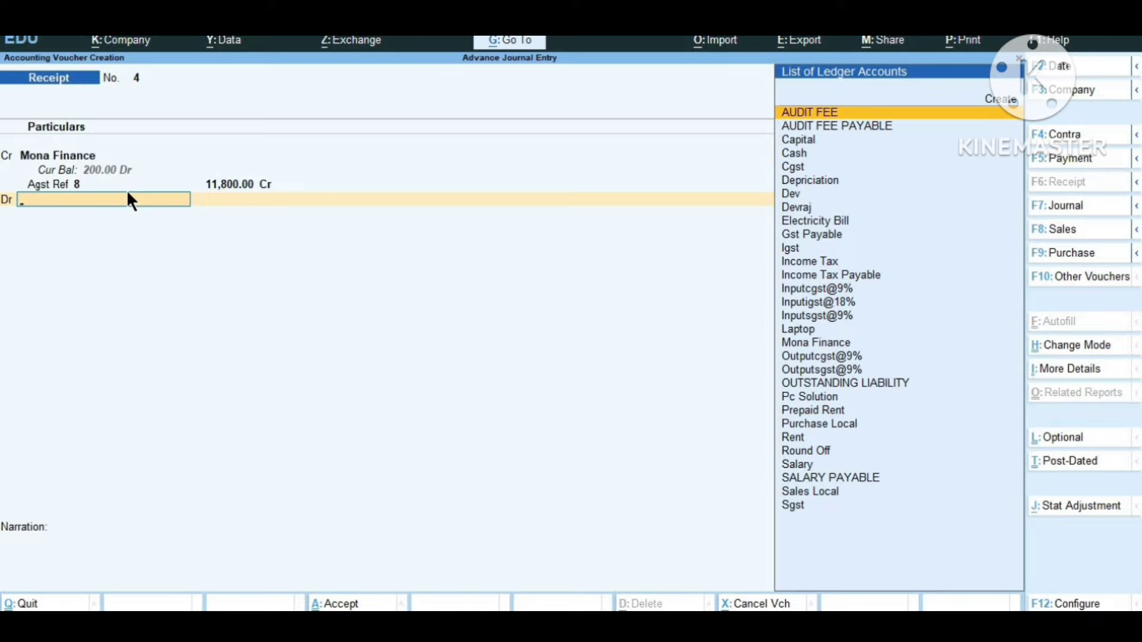
pyautogui.press('Down')
pyautogui.press('Down')
pyautogui.press('Down')
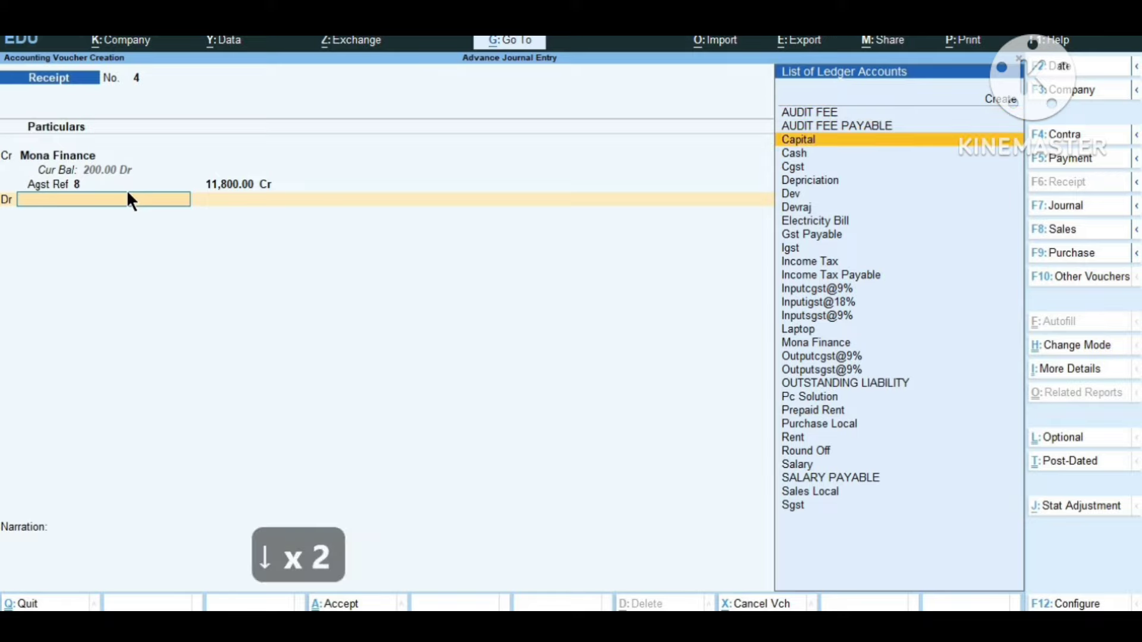
pyautogui.press('Return')
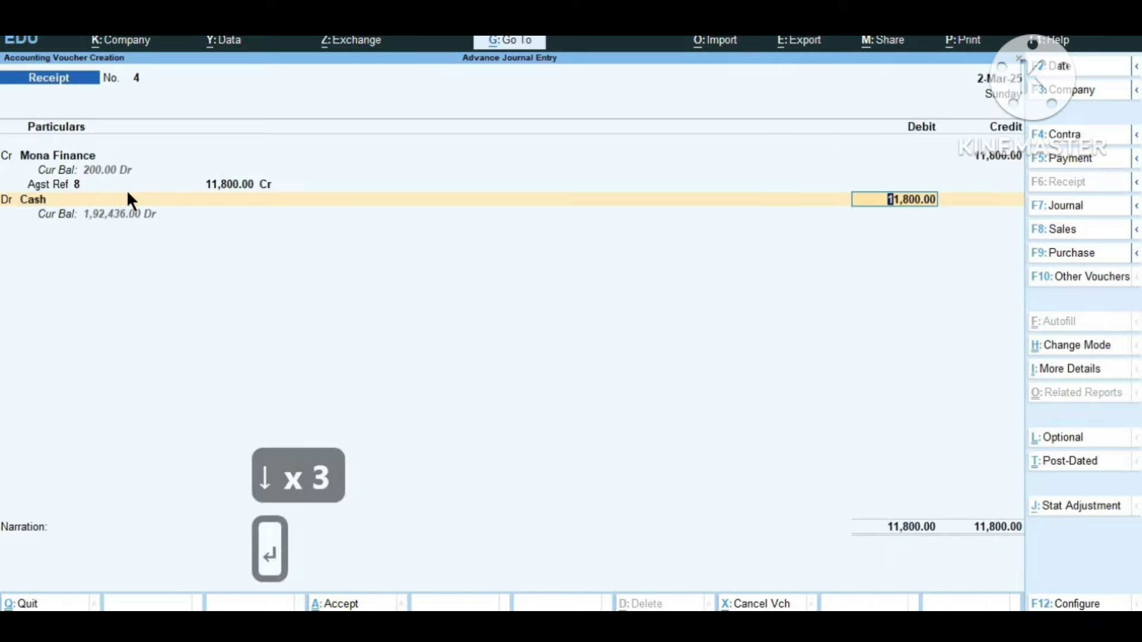
pyautogui.press('Return')
pyautogui.press('Return')
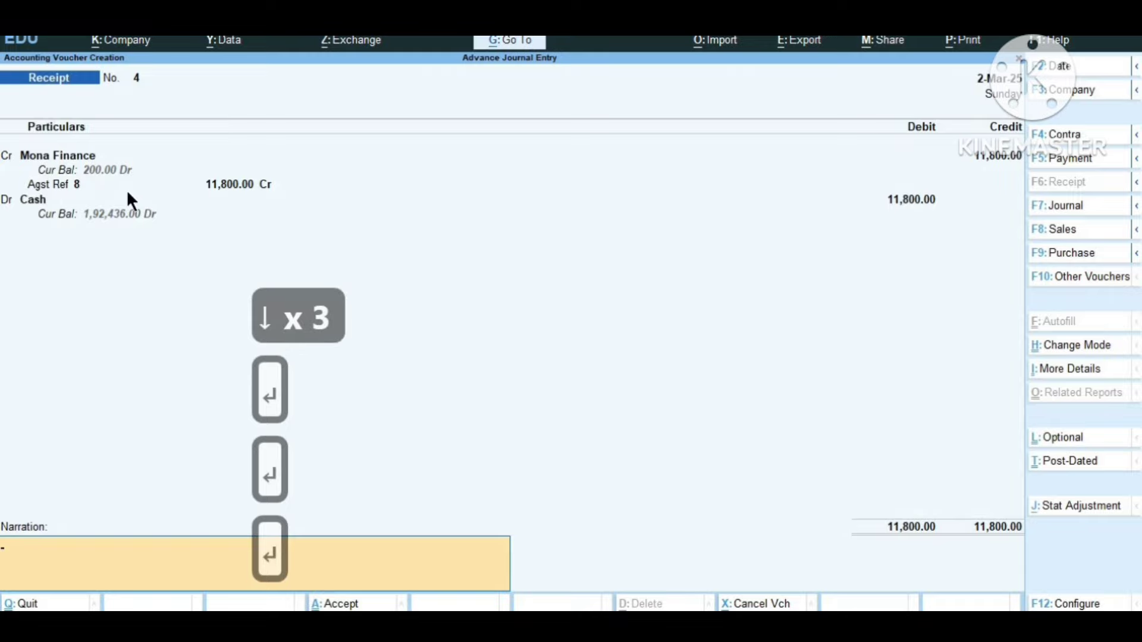
pyautogui.press('Return')
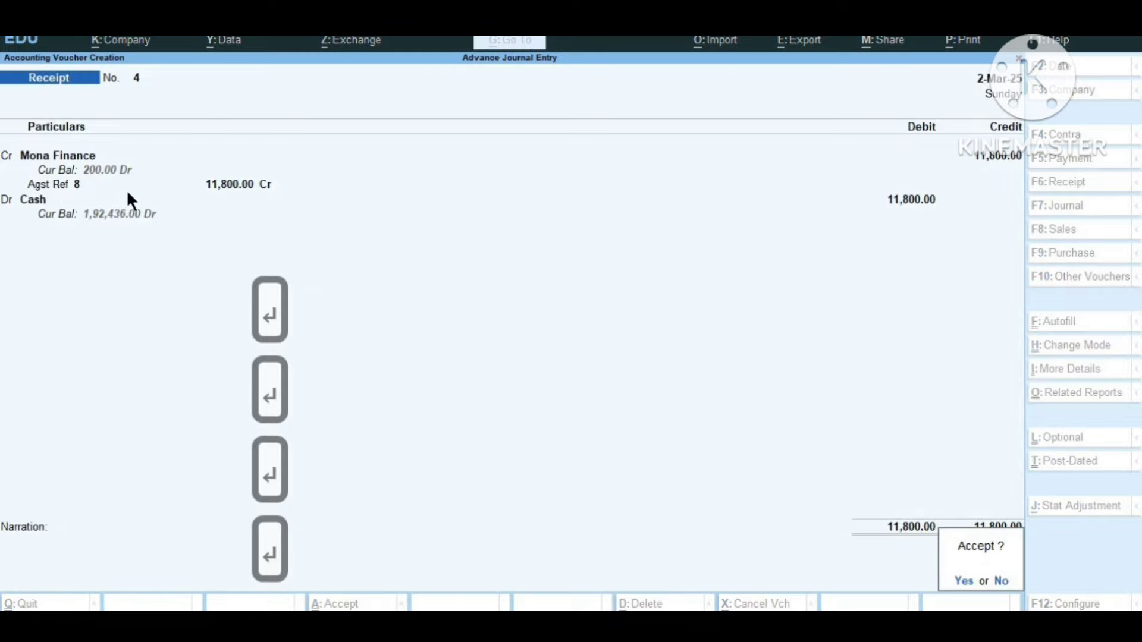
# Start a journal voucher and begin creating a ledger named Finance Charge for its debit line, without an alias.
pyautogui.press('F7')
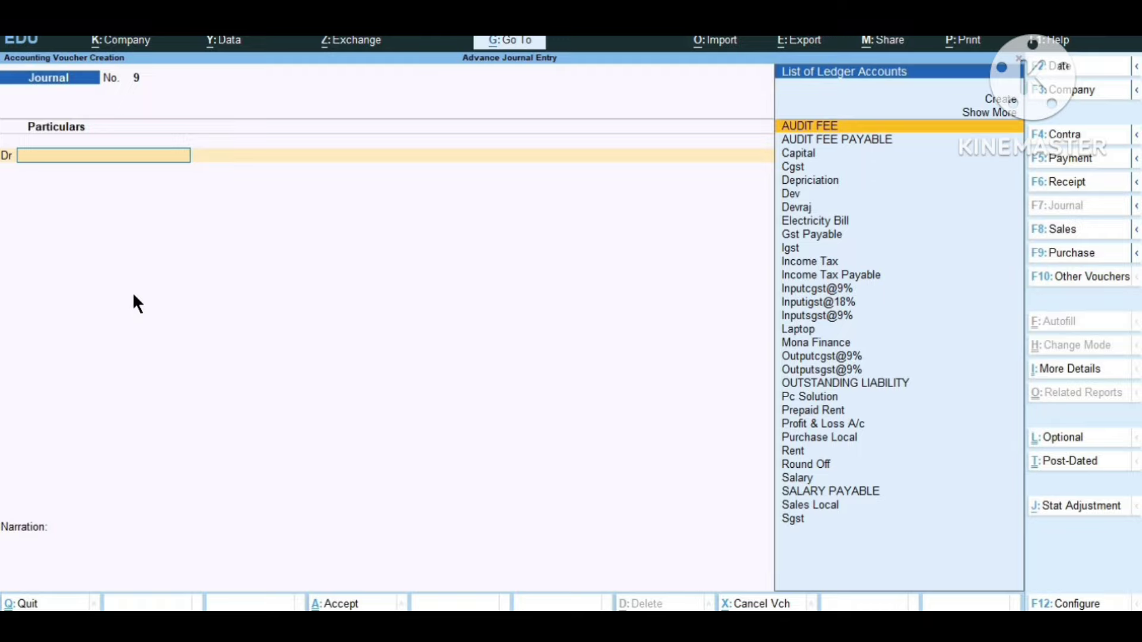
pyautogui.hotkey('alt', 'c')
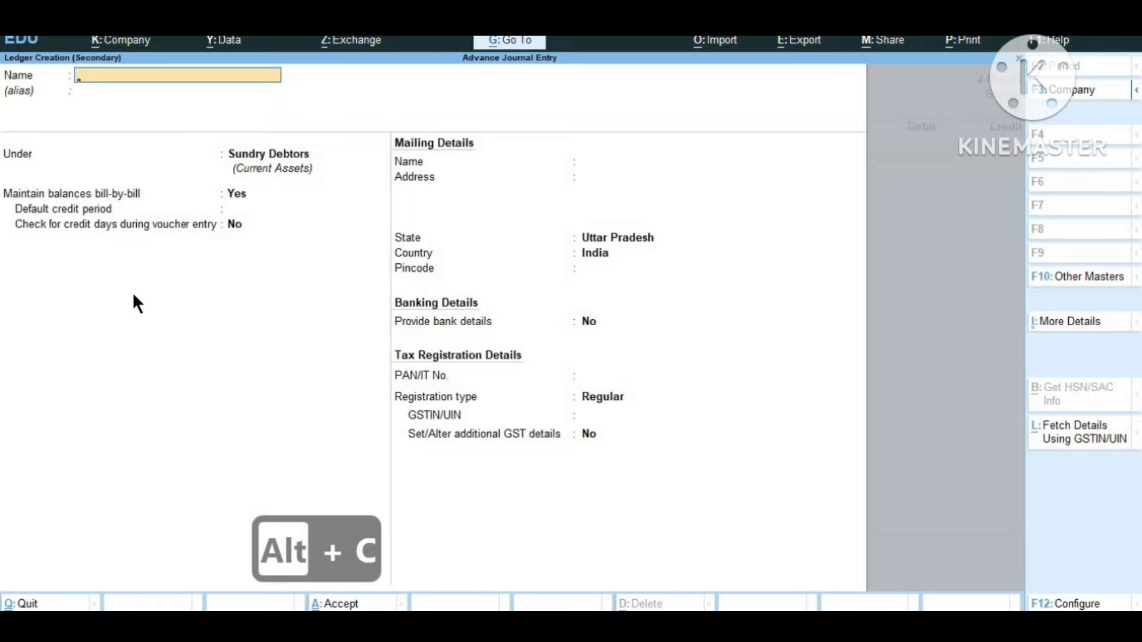
pyautogui.write('Fi')
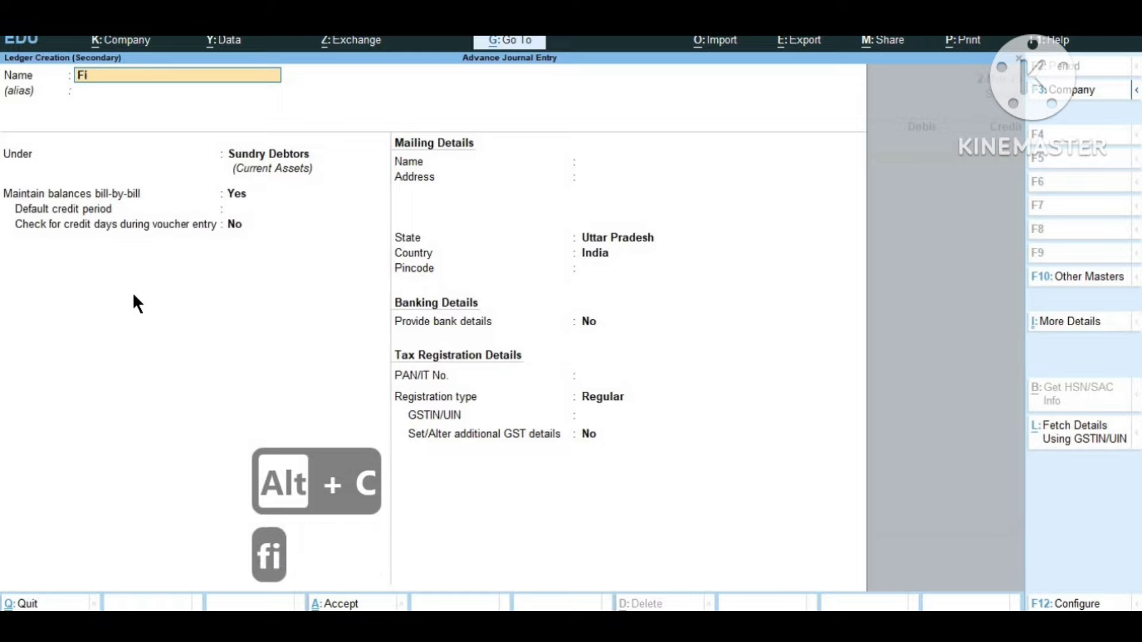
pyautogui.write('na')
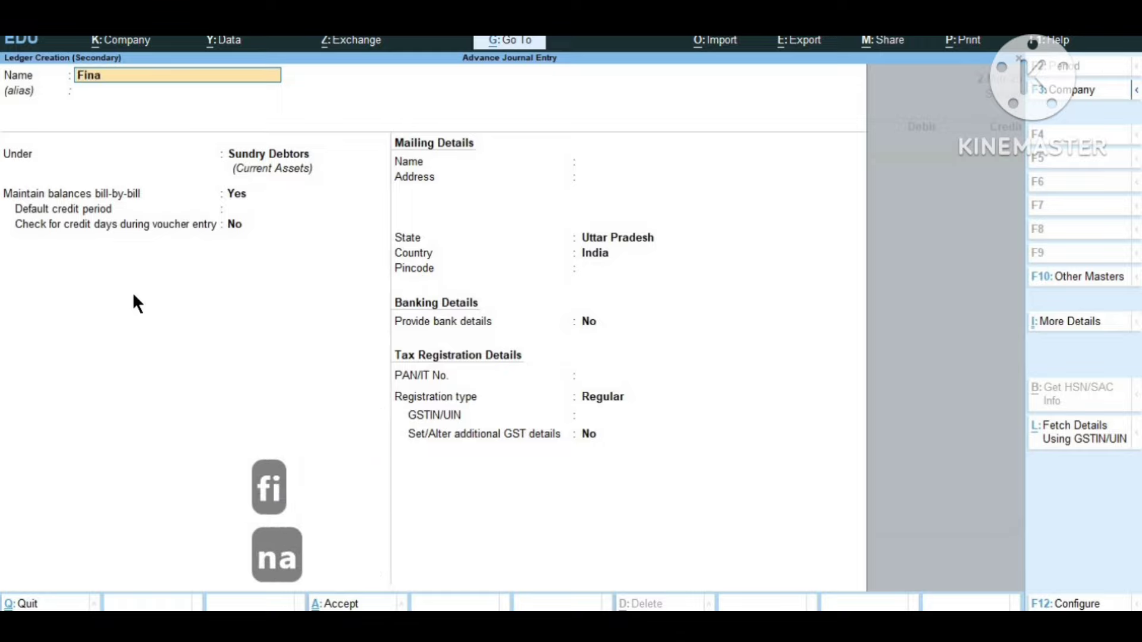
pyautogui.write('nce Cha')
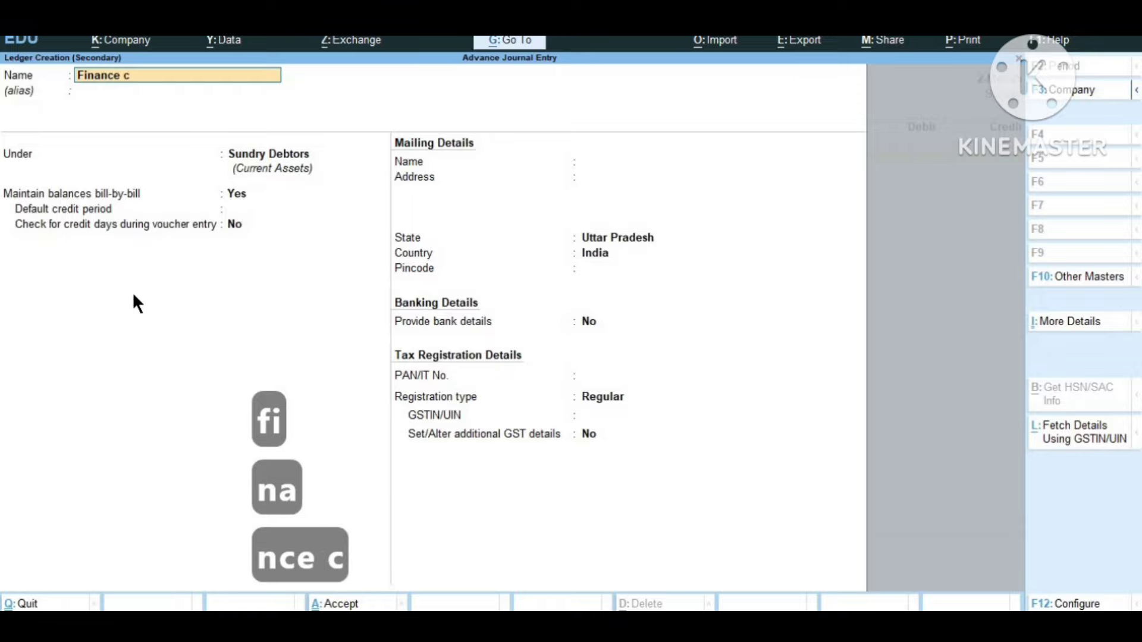
pyautogui.write('rge')
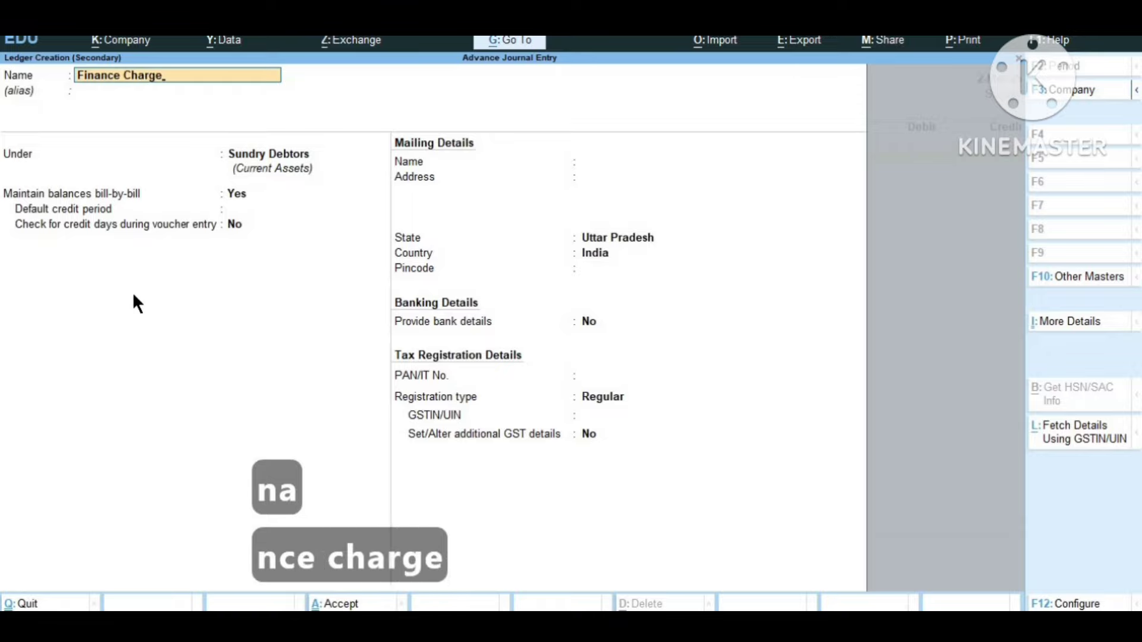
pyautogui.press('Return')
pyautogui.press('Return')
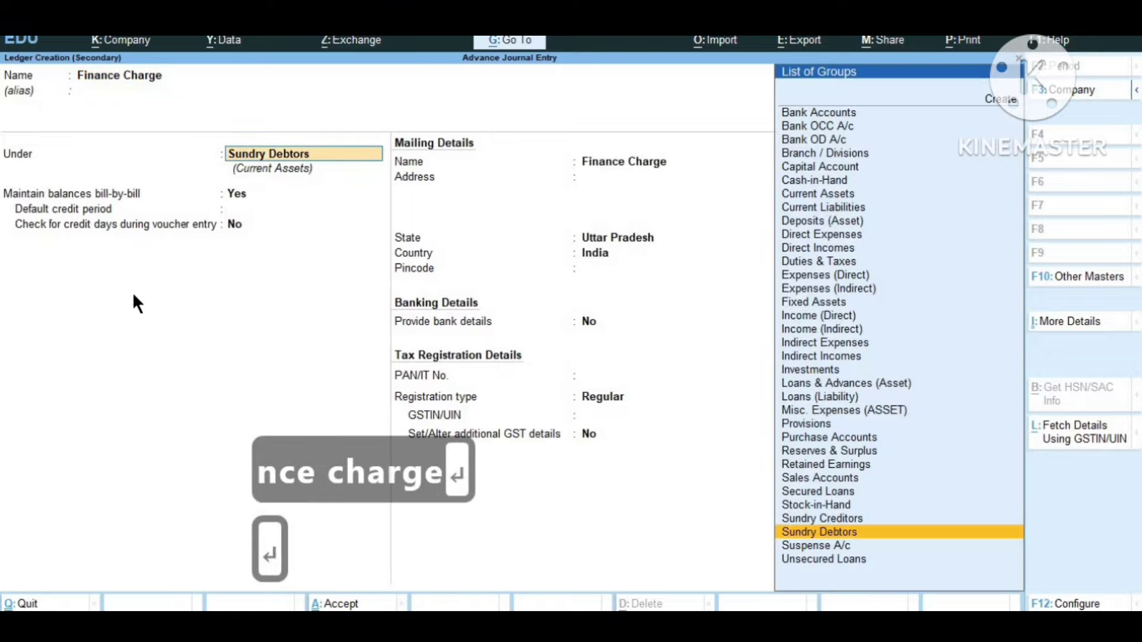
# Place the Finance Charge ledger under Indirect Expenses, keep the remaining default details and save it.
pyautogui.write('i')
pyautogui.press('Down')
pyautogui.press('Down')
pyautogui.press('Down')
pyautogui.press('Down')
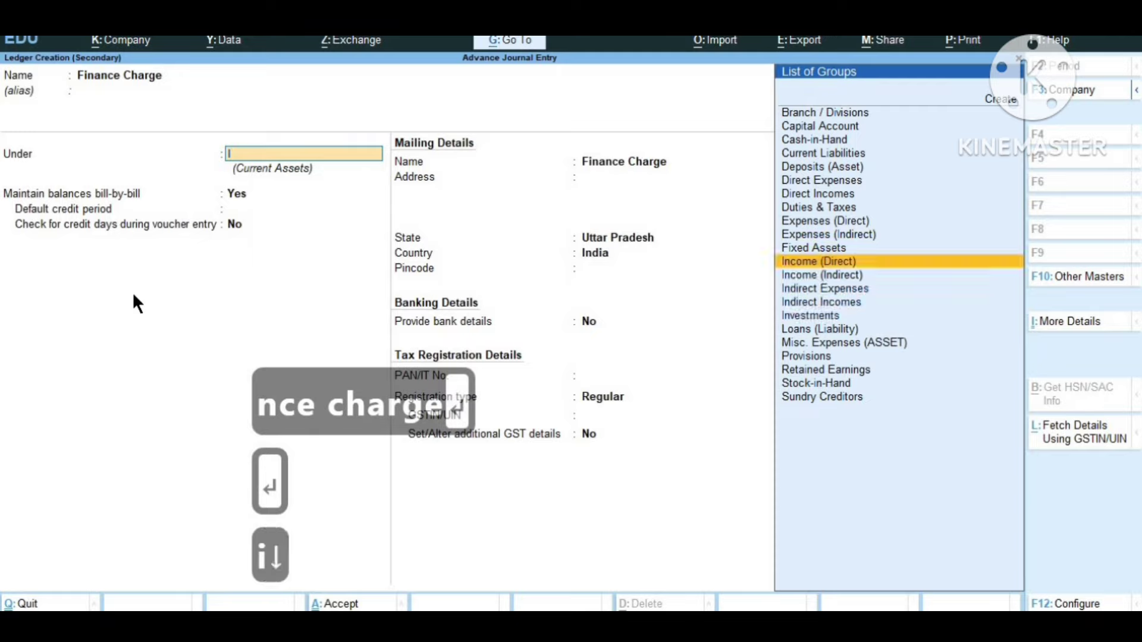
pyautogui.press('Up')
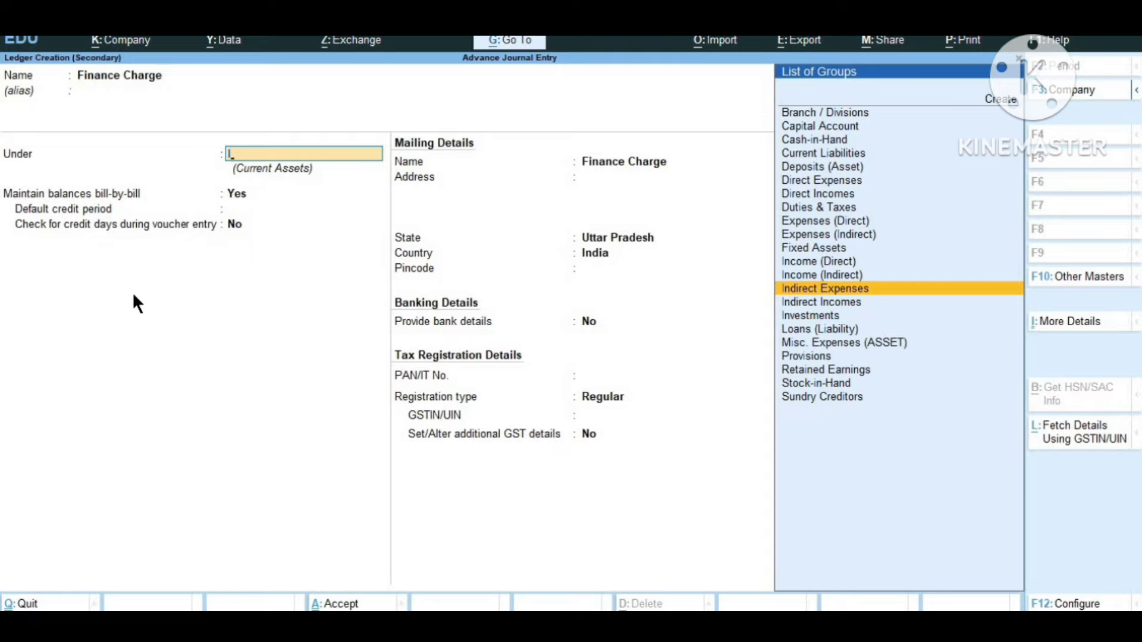
pyautogui.press('Return')
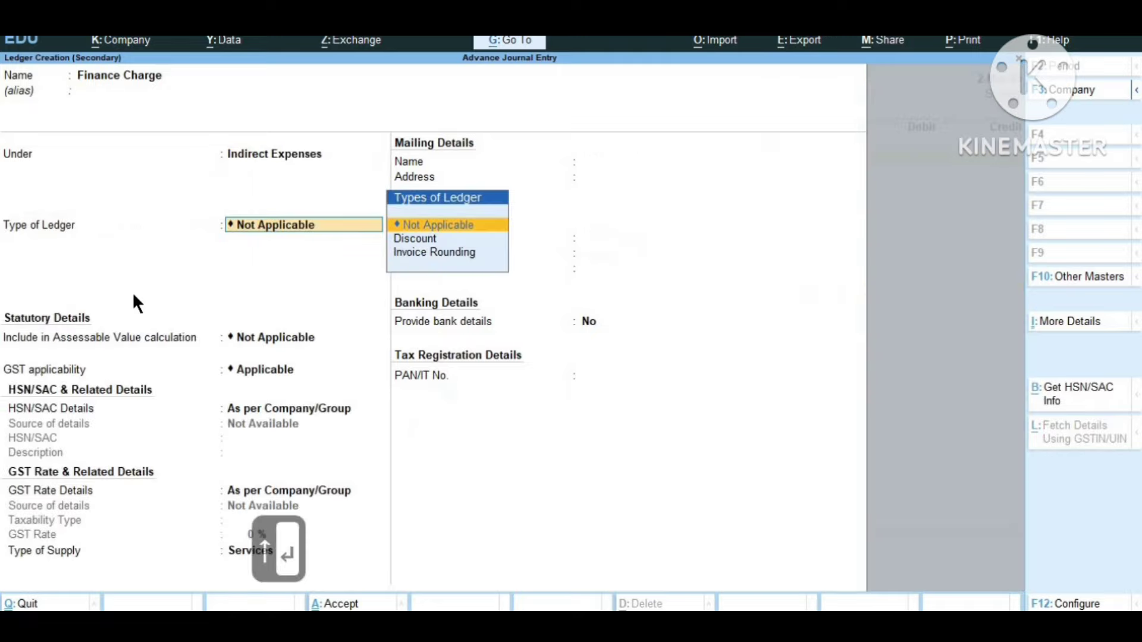
pyautogui.press('Return')
pyautogui.press('Return')
pyautogui.press('Return')
pyautogui.press('Return')
pyautogui.press('Return')
pyautogui.press('Return')
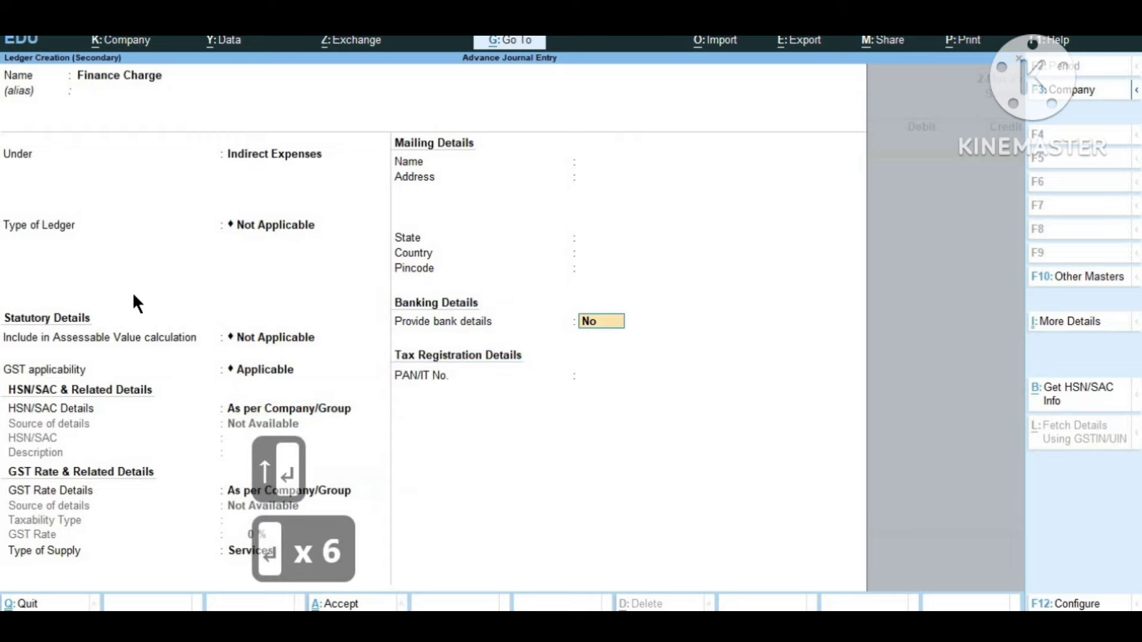
pyautogui.press('Return')
pyautogui.press('Return')
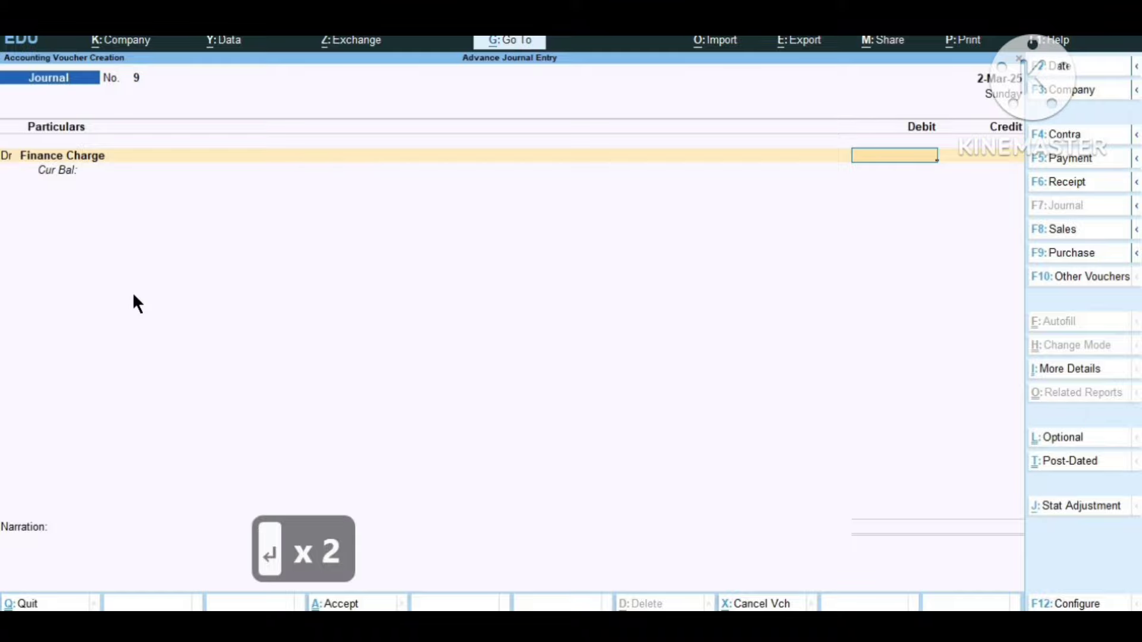
# Debit Finance Charge 200 in the journal voucher and choose Mona Finance as the credit ledger.
pyautogui.write('200')
pyautogui.press('Return')
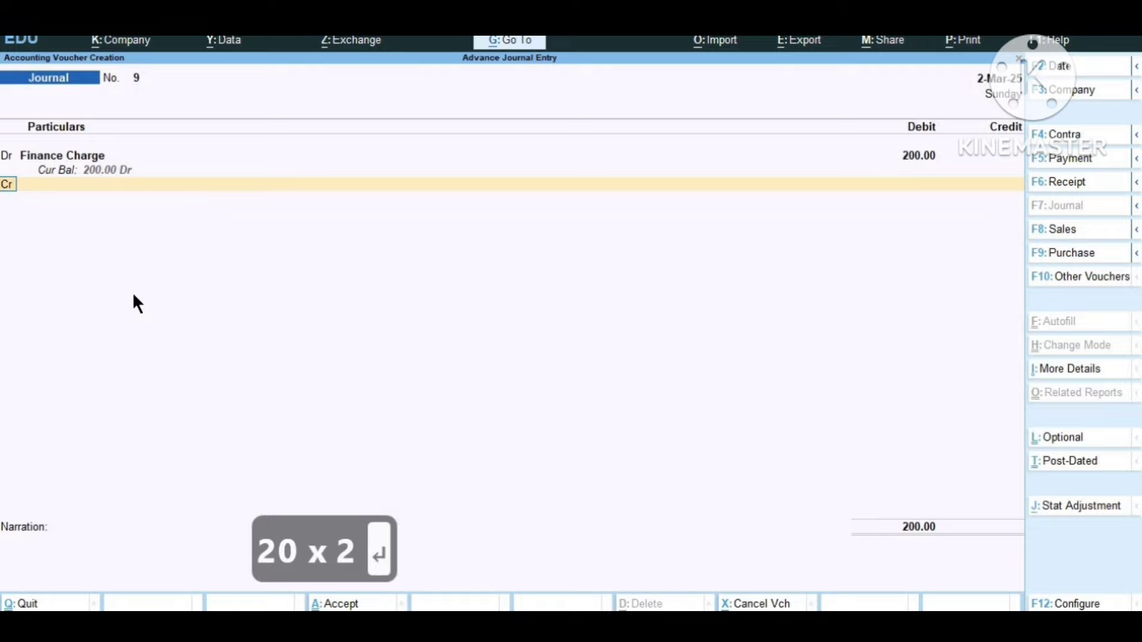
pyautogui.press('Return')
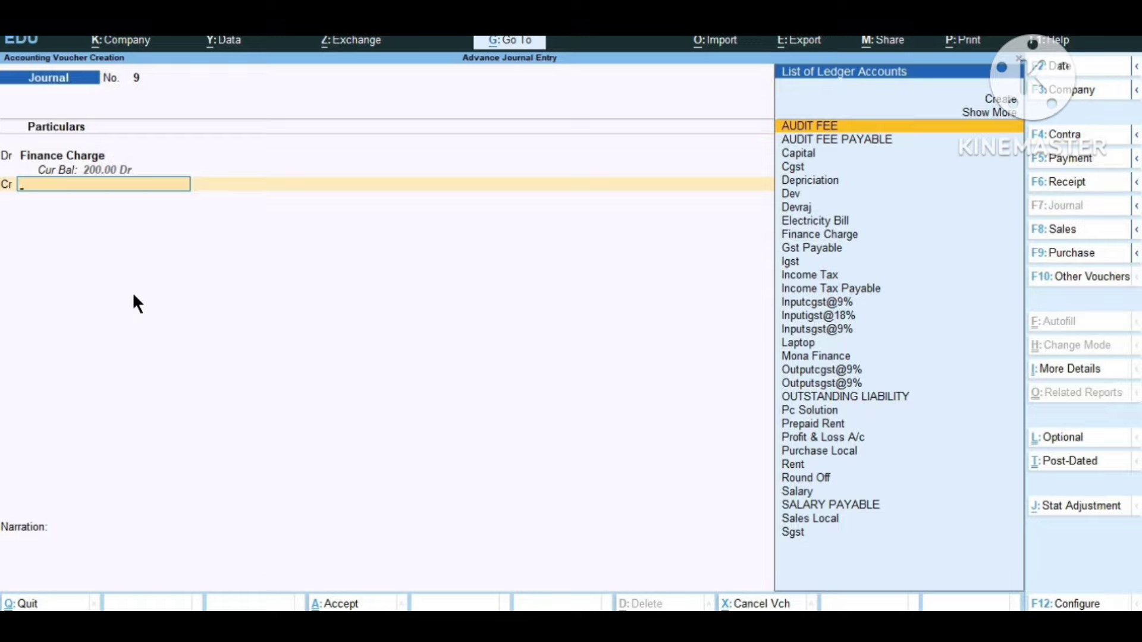
pyautogui.press('Down')
pyautogui.press('Down')
pyautogui.press('Down')
pyautogui.press('Down')
pyautogui.press('Down')
pyautogui.press('Down')
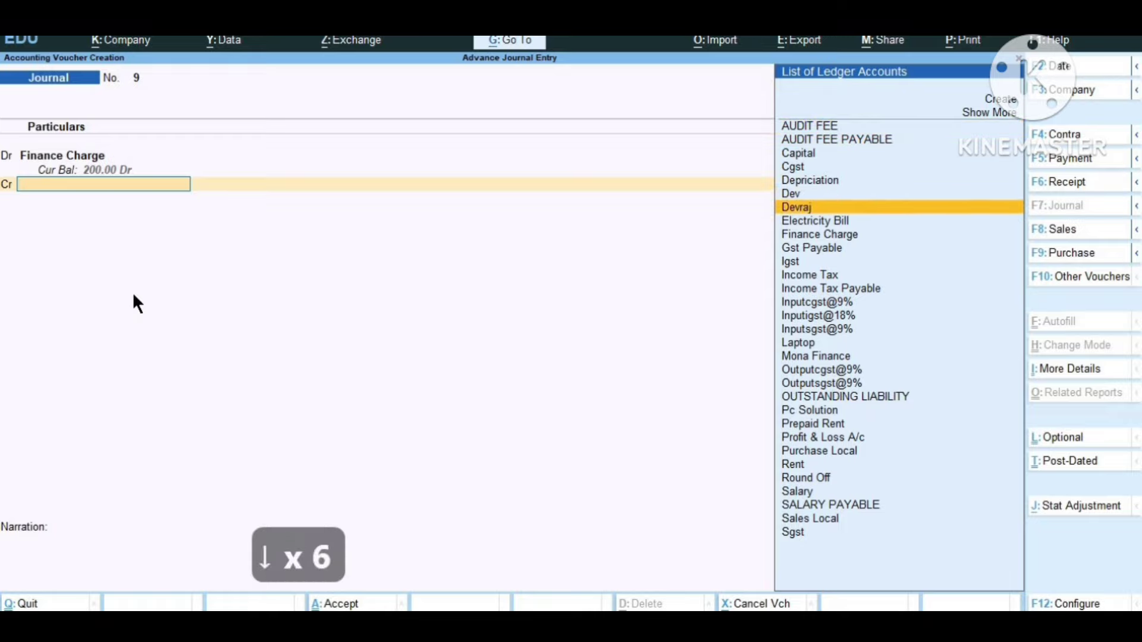
pyautogui.press('Down')
pyautogui.press('Down')
pyautogui.press('Down')
pyautogui.press('Down')
pyautogui.press('Down')
pyautogui.press('Down')
pyautogui.press('Down')
pyautogui.press('Down')
pyautogui.press('Down')
pyautogui.press('Down')
pyautogui.press('Down')
pyautogui.press('Return')
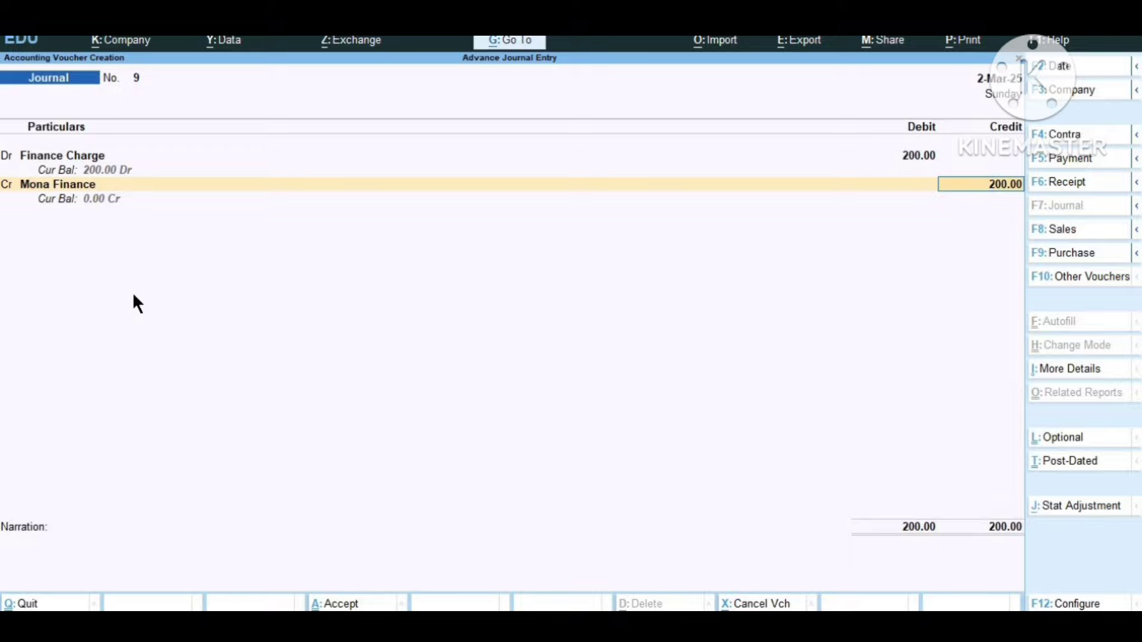
# Allocate Mona Finance's 200.00 credit as Agst Ref to bill 8 and save the journal voucher without a narration.
pyautogui.press('Return')
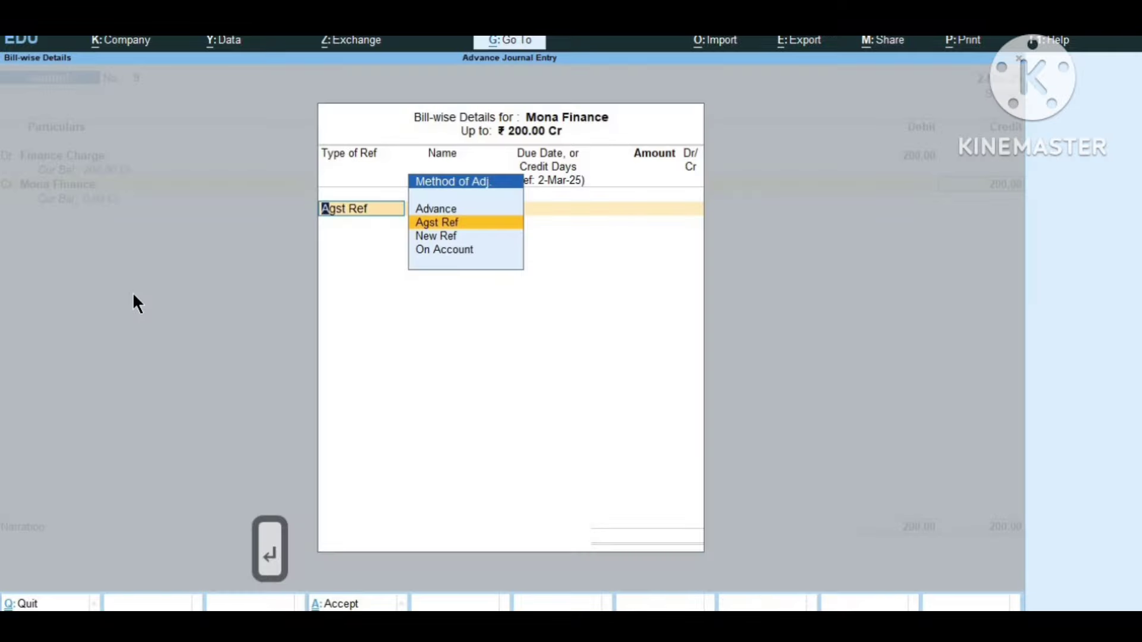
pyautogui.press('Return')
pyautogui.press('Return')
pyautogui.press('Return')
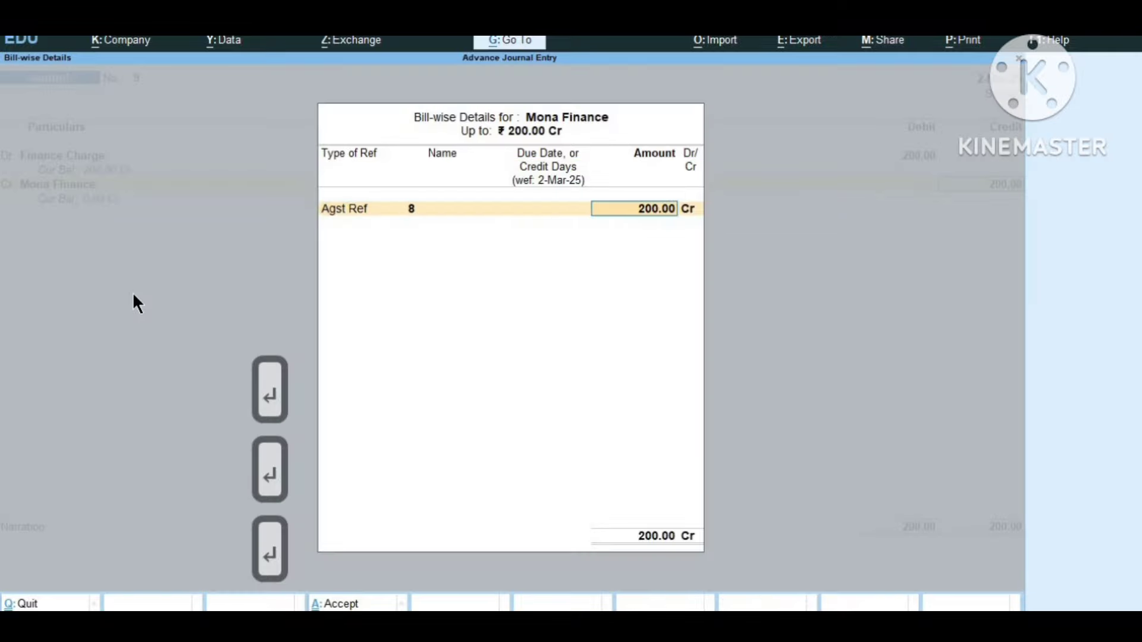
pyautogui.press('Return')
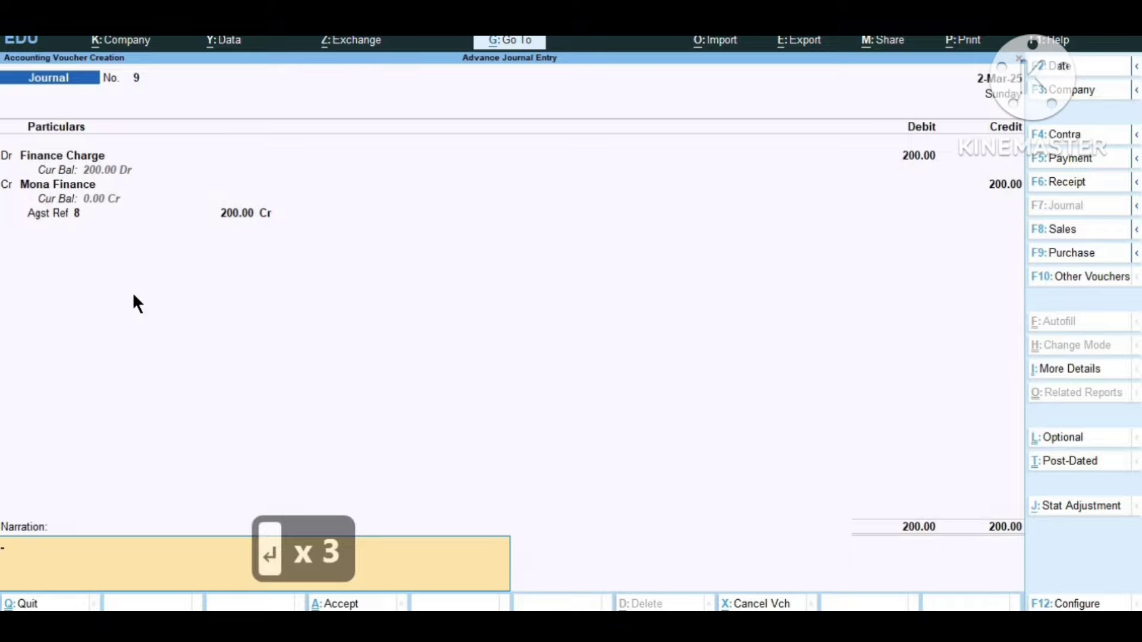
pyautogui.press('Return')
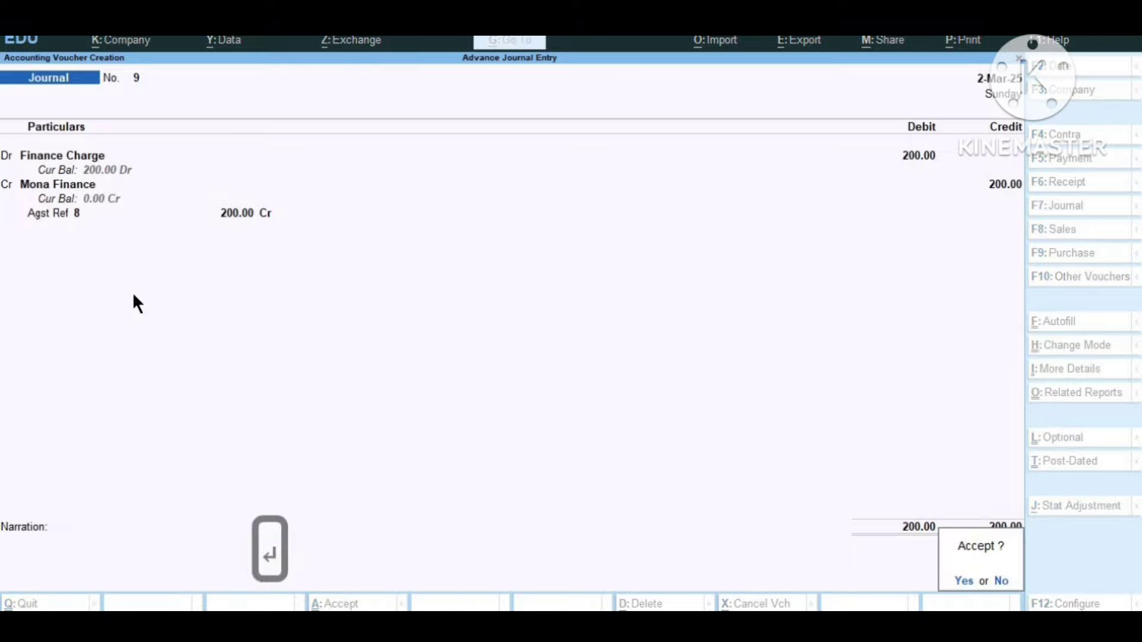
pyautogui.press('Return')
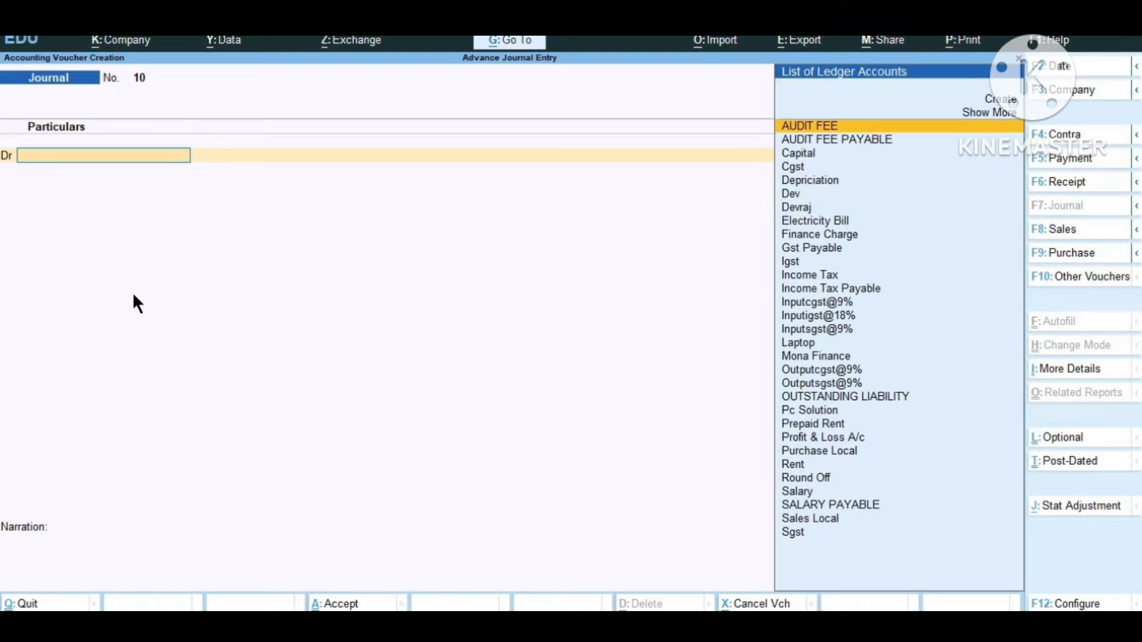
# Switch to a new purchase voucher, leaving the supplier invoice number and date blank.
pyautogui.press('F5')
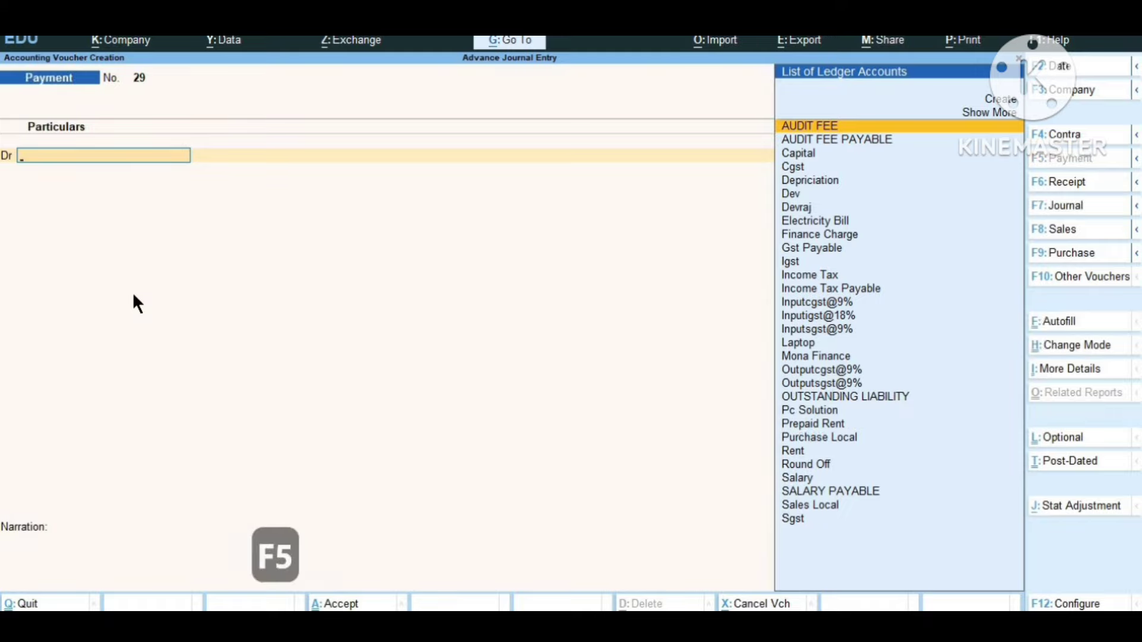
pyautogui.press('F9')
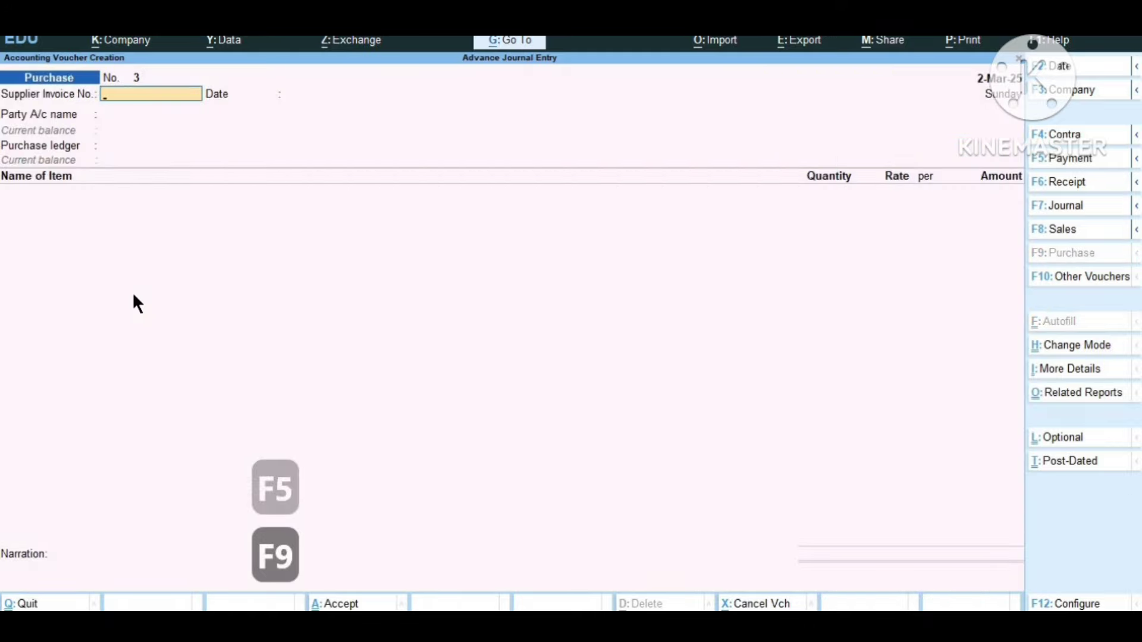
pyautogui.press('Return')
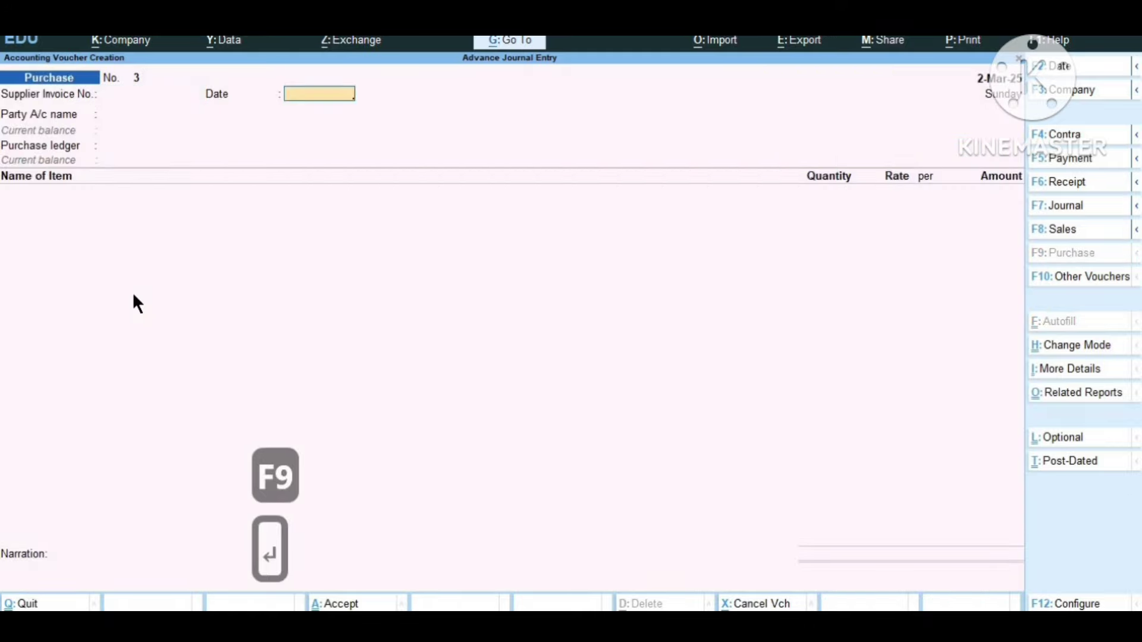
pyautogui.press('Return')
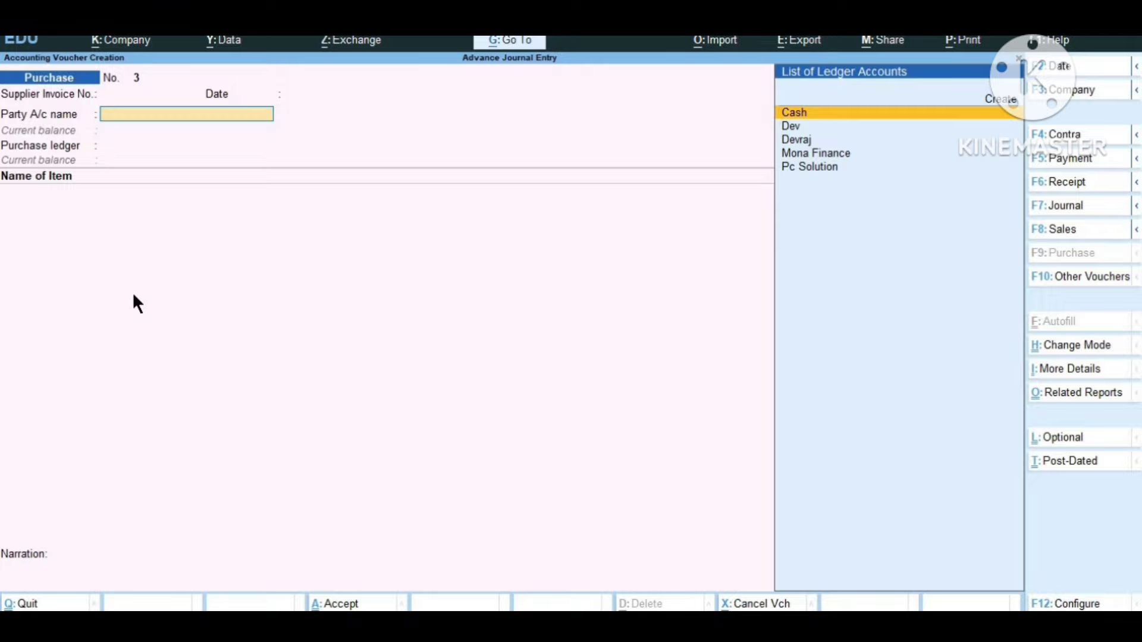
# Begin creating a party ledger named Radhey Mobiles Gonda for the purchase voucher, without an alias.
pyautogui.hotkey('alt', 'c')
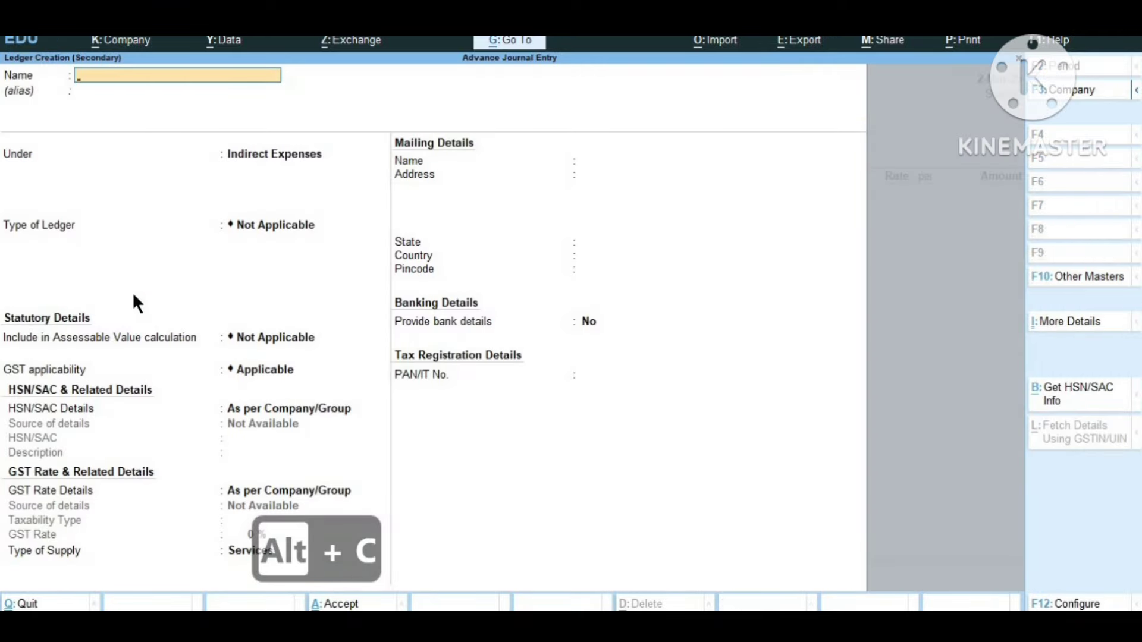
pyautogui.write('Radhe')
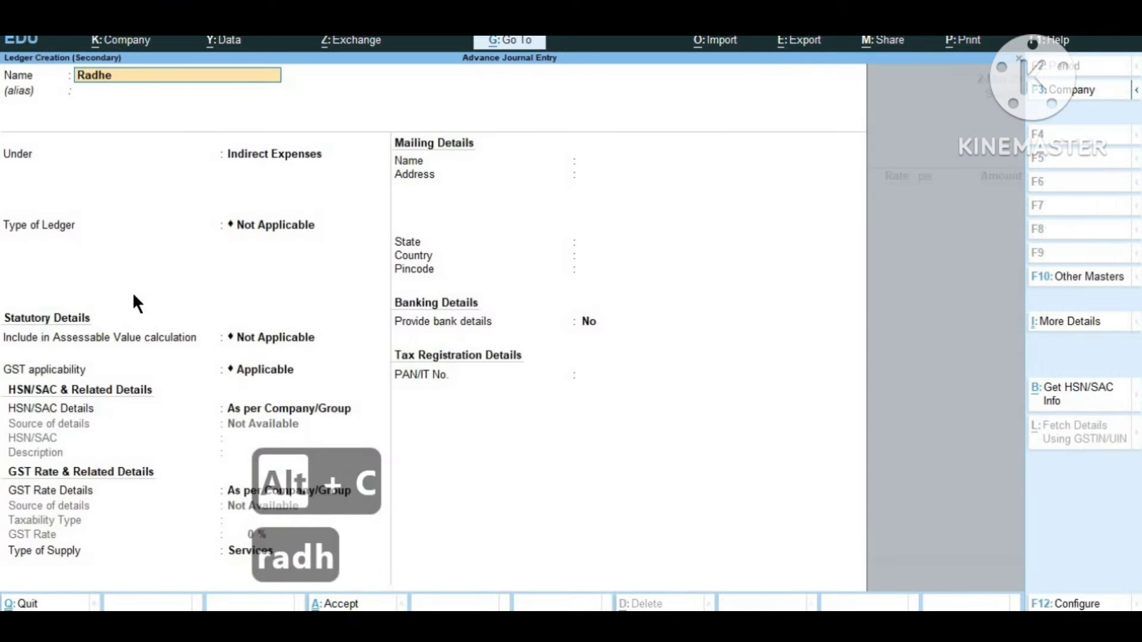
pyautogui.write('y Mo')
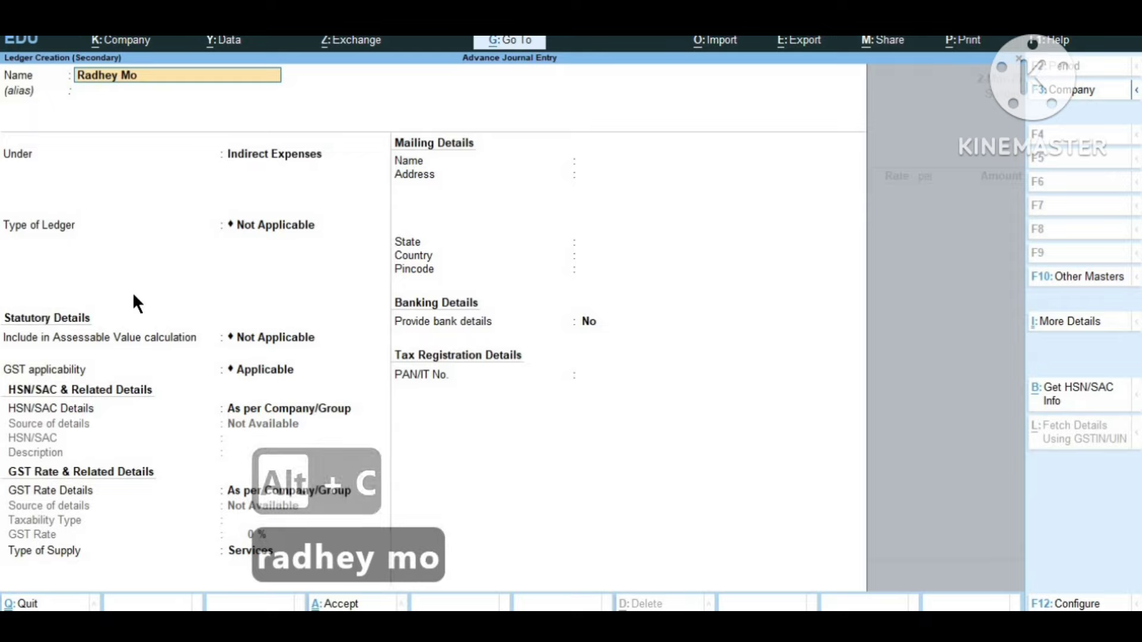
pyautogui.write('biles Gonda')
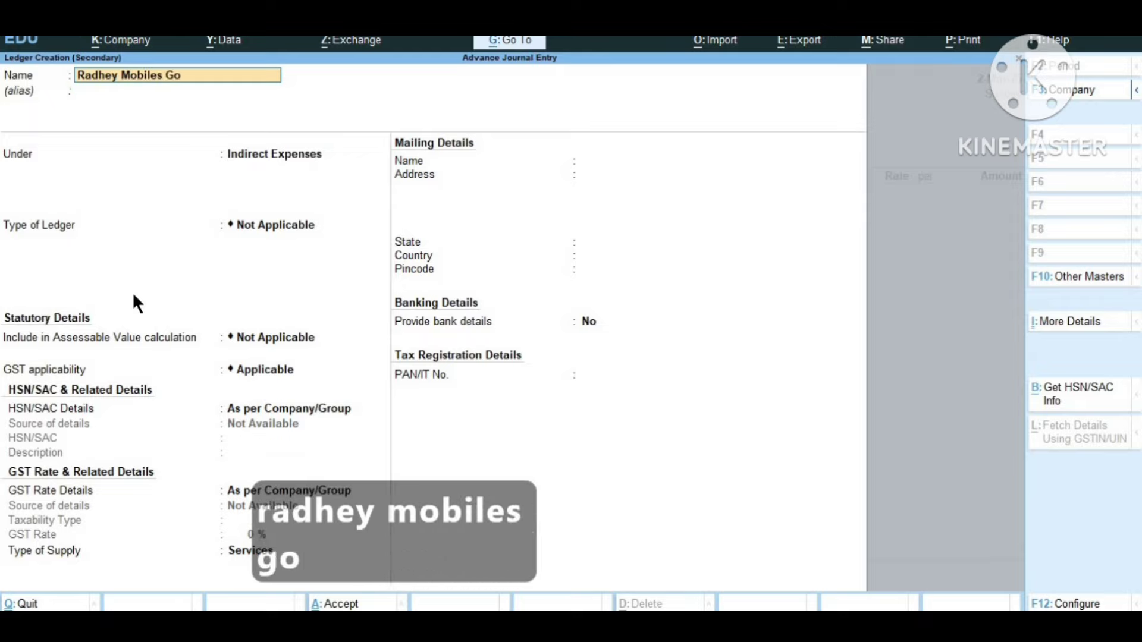
pyautogui.press('Return')
pyautogui.press('Return')
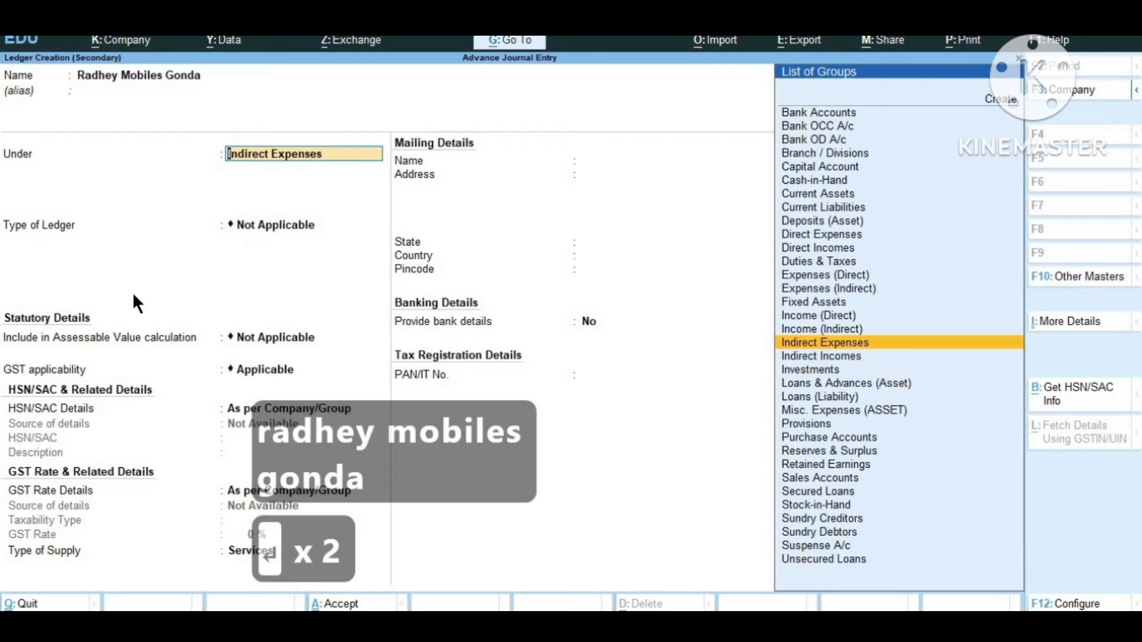
# Place the Radhey Mobiles Gonda ledger under Sundry Creditors, keeping bill-by-bill balances on, no credit period and the default mailing name.
pyautogui.write('S')
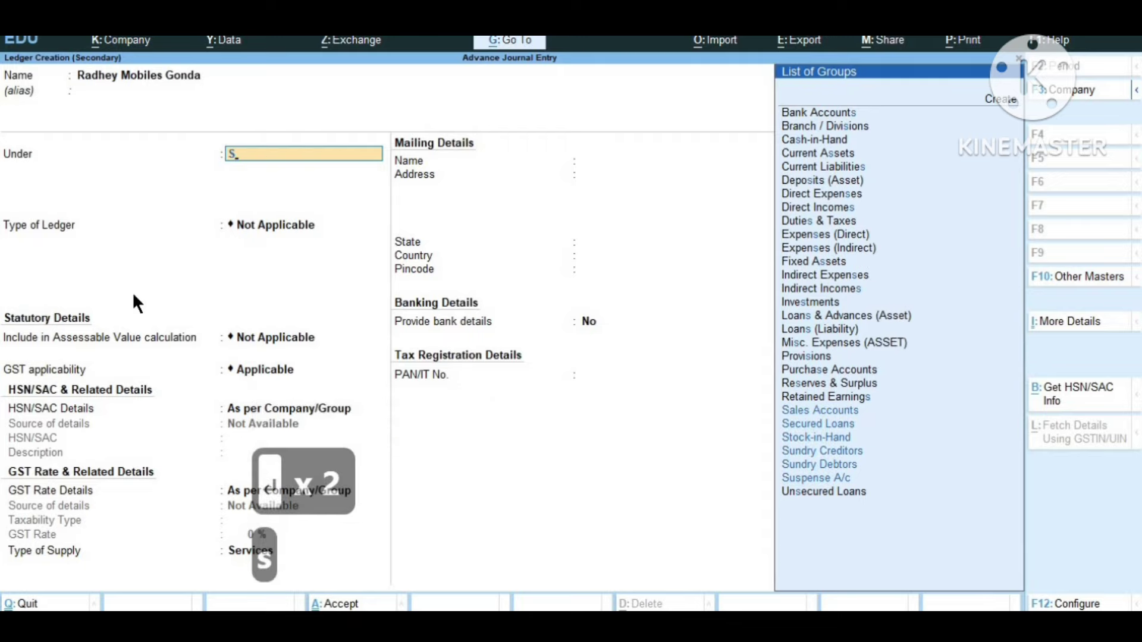
pyautogui.press('Down')
pyautogui.press('Down')
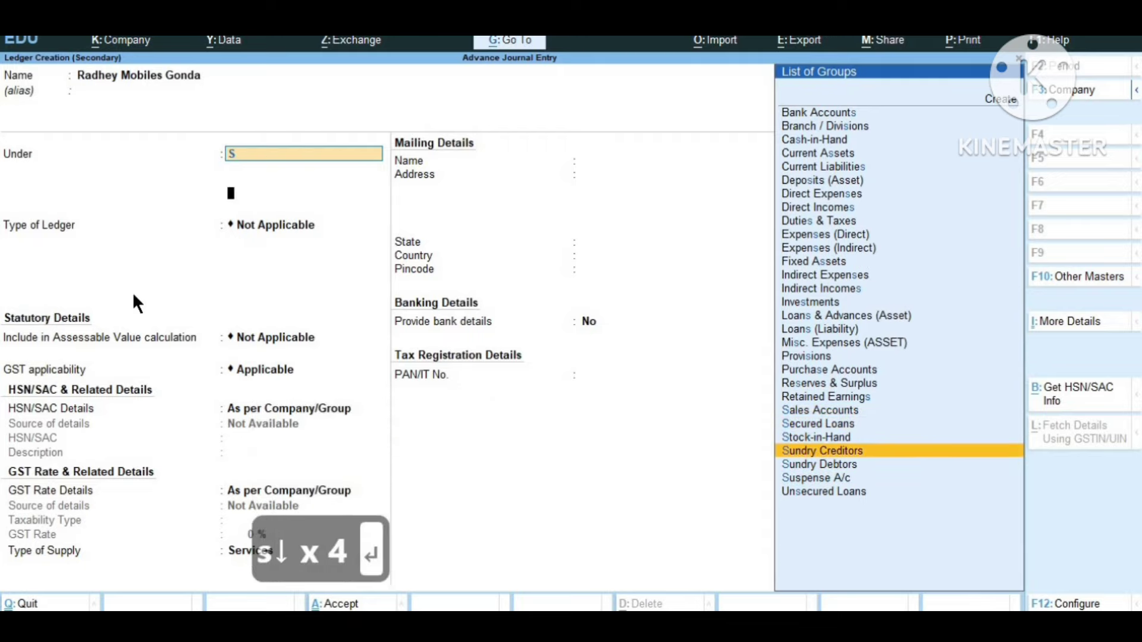
pyautogui.press('Return')
pyautogui.press('Return')
pyautogui.press('Return')
pyautogui.press('Return')
pyautogui.press('Return')
pyautogui.press('Return')
pyautogui.press('Return')
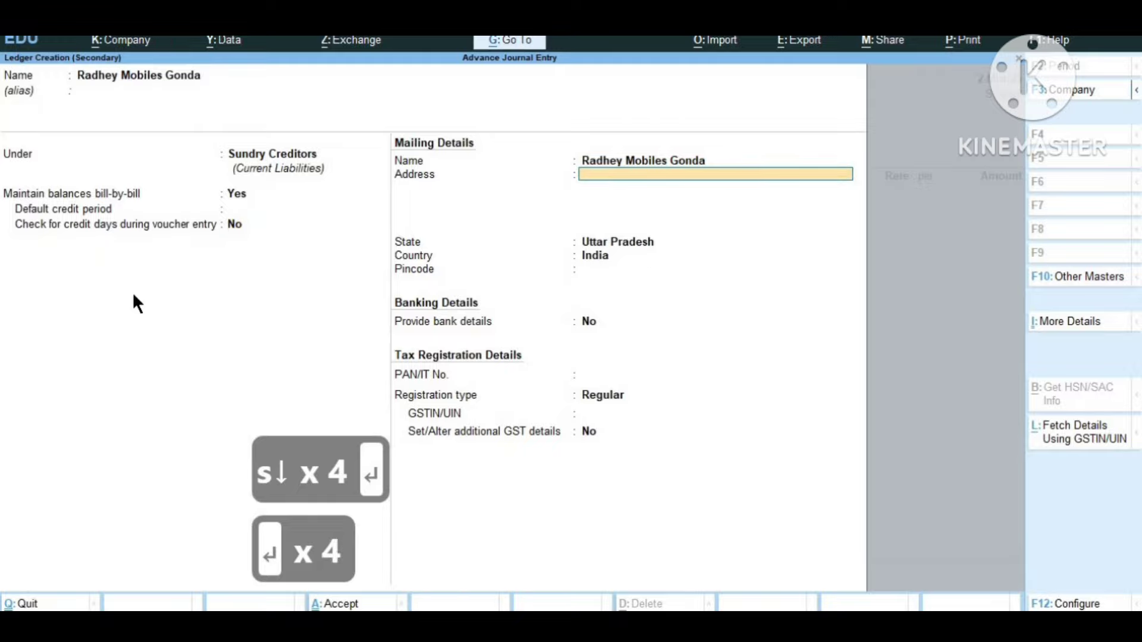
# Leave the ledger's address blank, keep the default state, banking and Regular registration details, and save it.
pyautogui.press('Return')
pyautogui.press('Return')
pyautogui.press('Return')
pyautogui.press('Return')
pyautogui.press('Return')
pyautogui.press('Return')
pyautogui.press('Return')
pyautogui.press('Return')
pyautogui.press('Return')
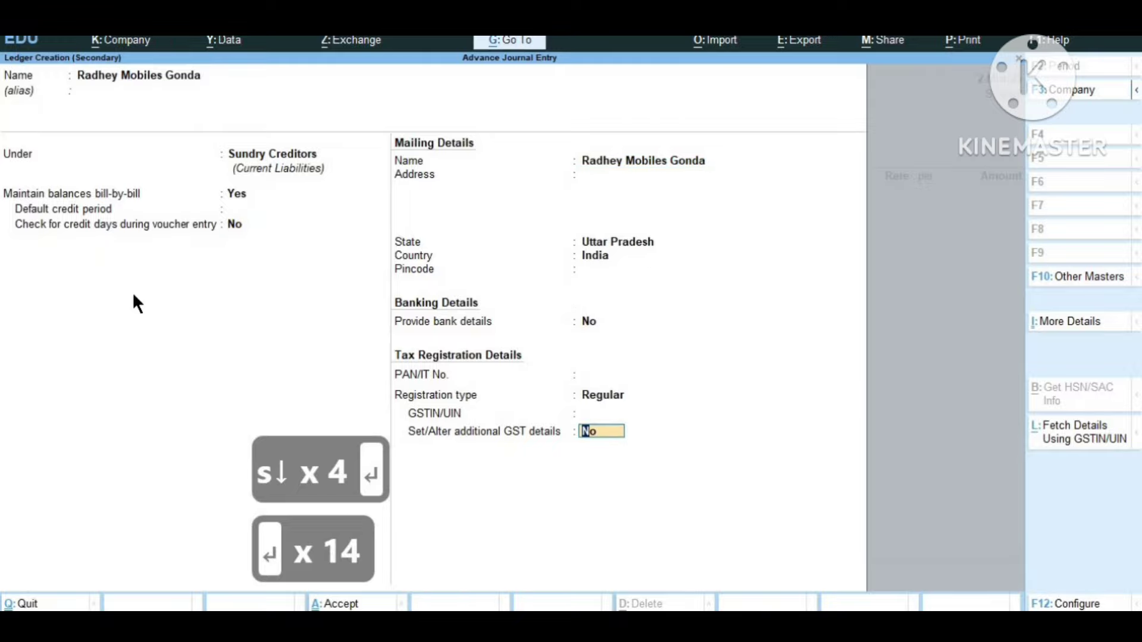
pyautogui.press('Return')
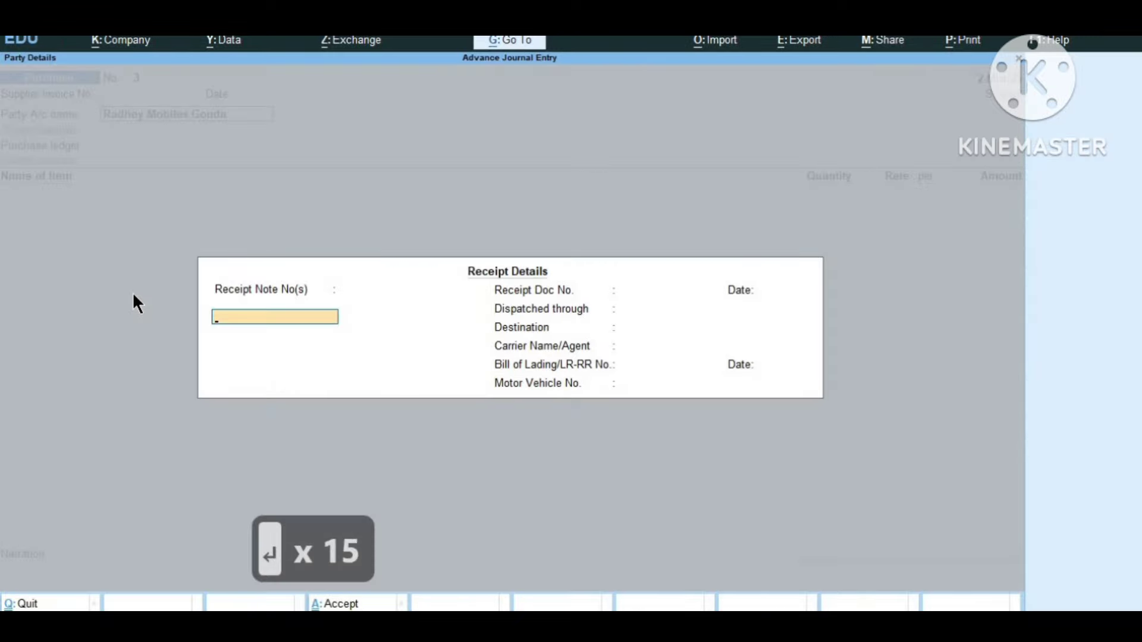
# Leave all receipt details of the purchase blank.
pyautogui.press('Return')
pyautogui.press('Return')
pyautogui.press('Return')
pyautogui.press('Return')
pyautogui.press('Return')
pyautogui.press('Return')
pyautogui.press('Return')
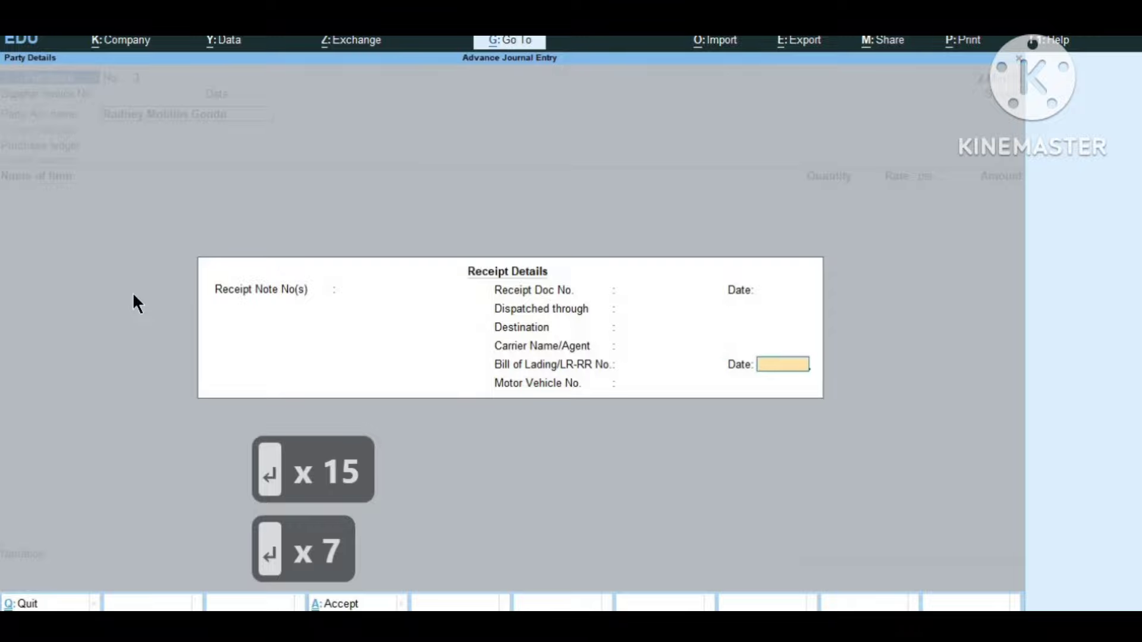
pyautogui.press('Return')
pyautogui.press('Return')
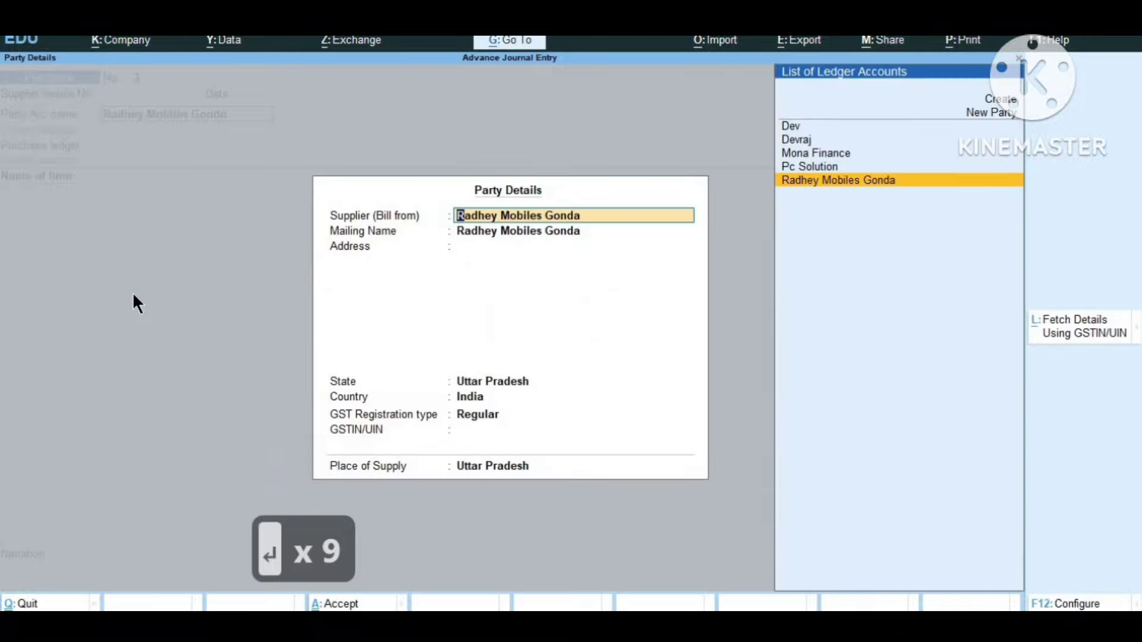
# Accept the default party details for supplier Radhey Mobiles Gonda, with Uttar Pradesh as place of supply.
pyautogui.press('Return')
pyautogui.press('Return')
pyautogui.press('Return')
pyautogui.press('Return')
pyautogui.press('Return')
pyautogui.press('Return')
pyautogui.press('Return')
pyautogui.press('Return')
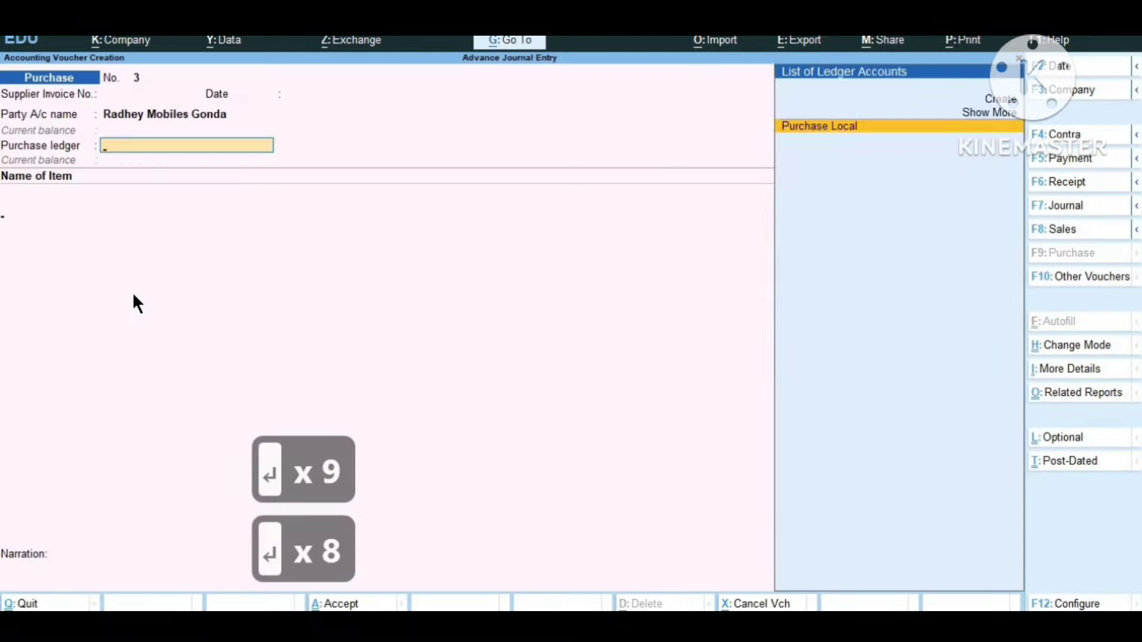
# Choose Purchase Local as the purchase ledger and add the item Mobile, quantity 10 nos at the rate of 10,000.00.
pyautogui.press('Return')
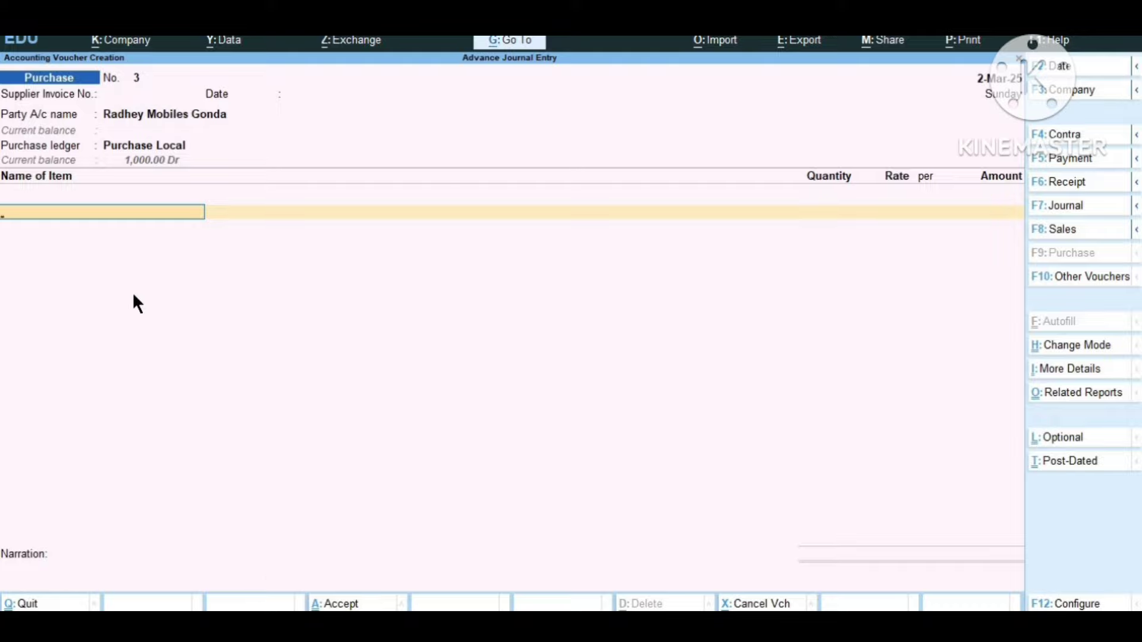
pyautogui.write('Mobile')
pyautogui.press('Return')
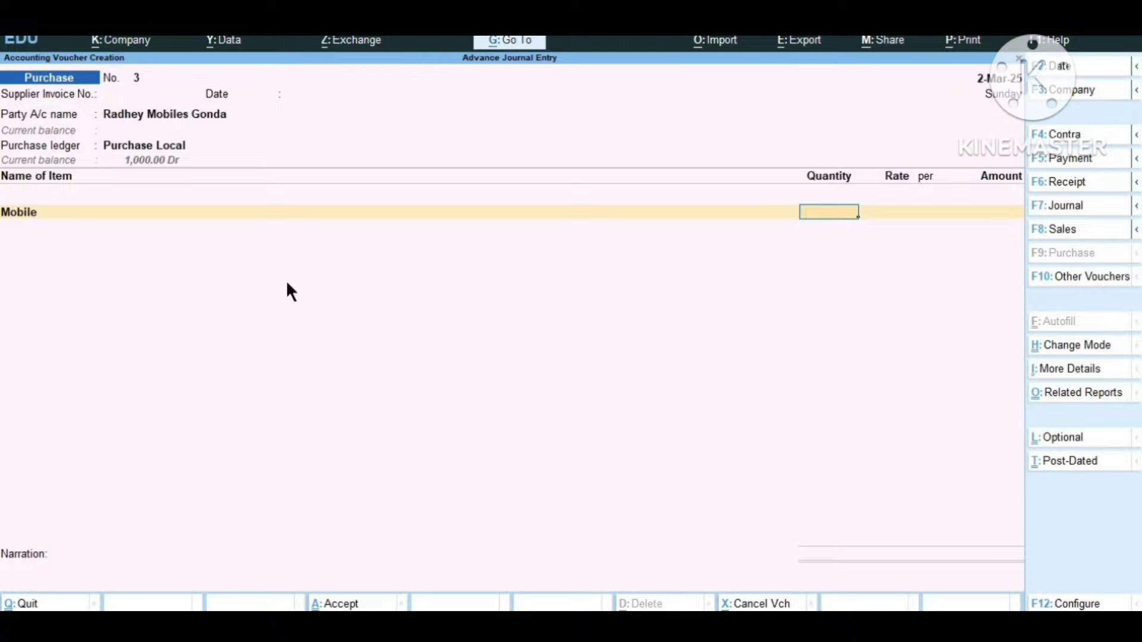
pyautogui.write('10')
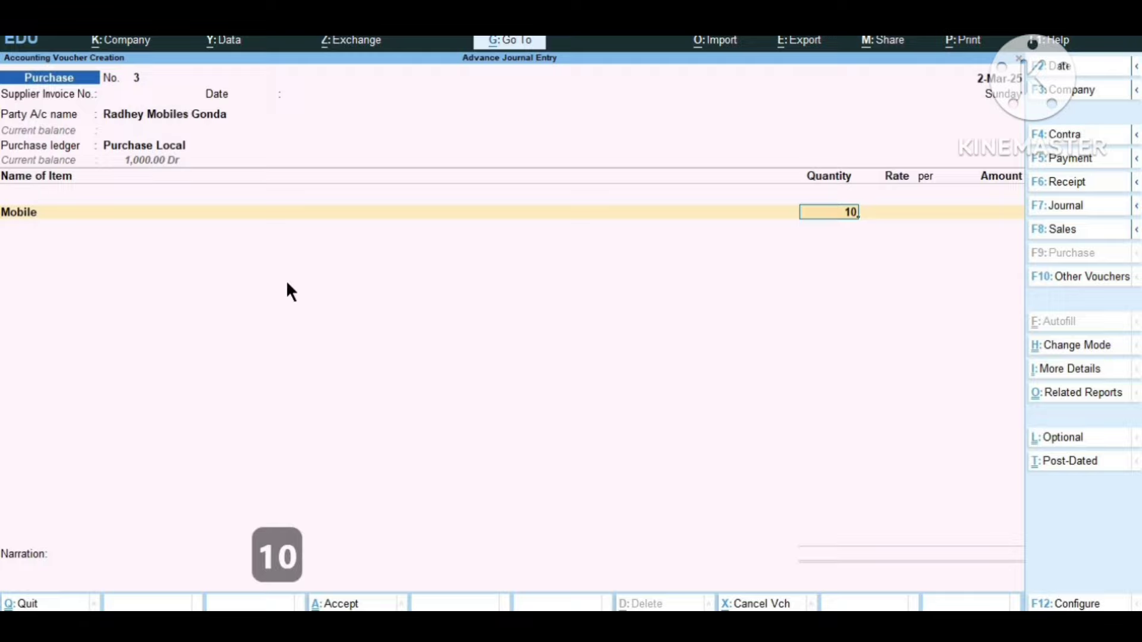
pyautogui.press('Return')
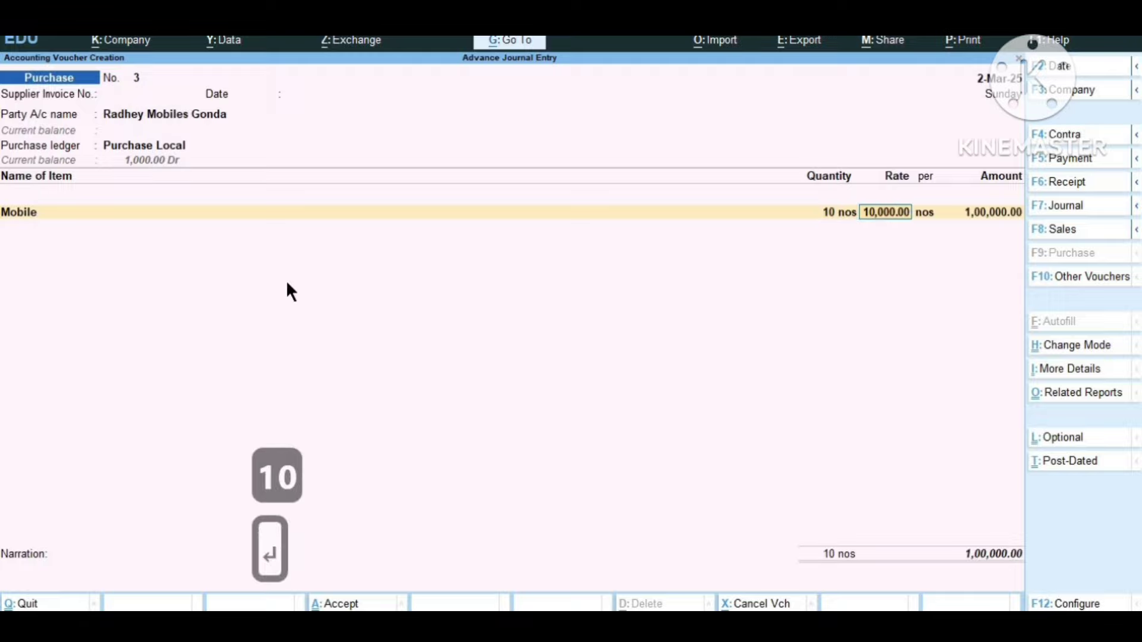
pyautogui.press('Return')
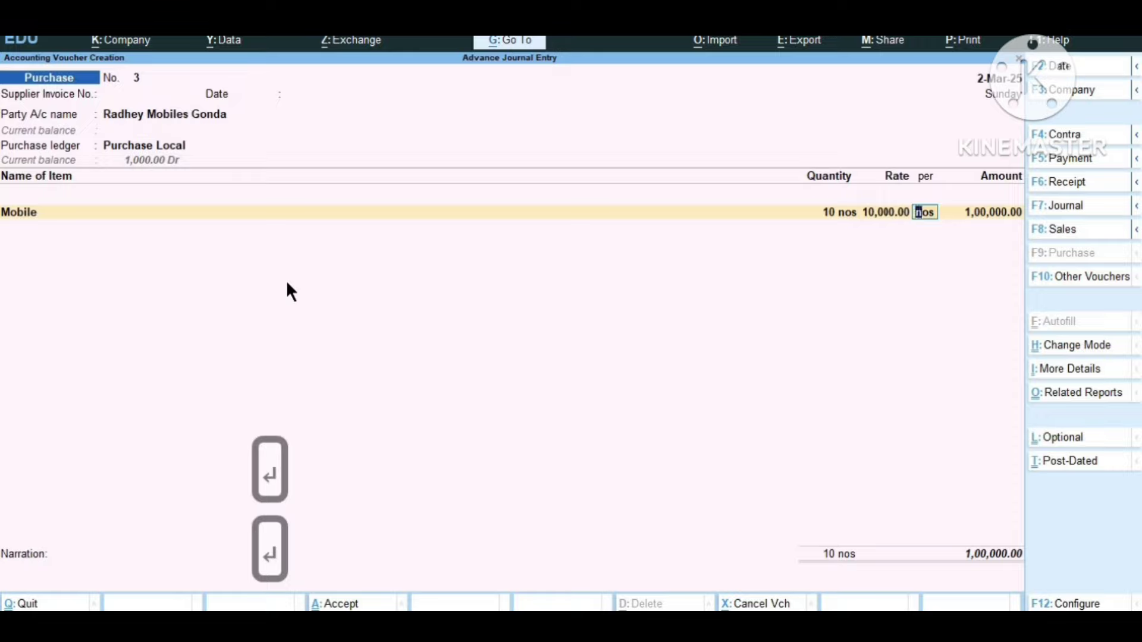
pyautogui.press('Return')
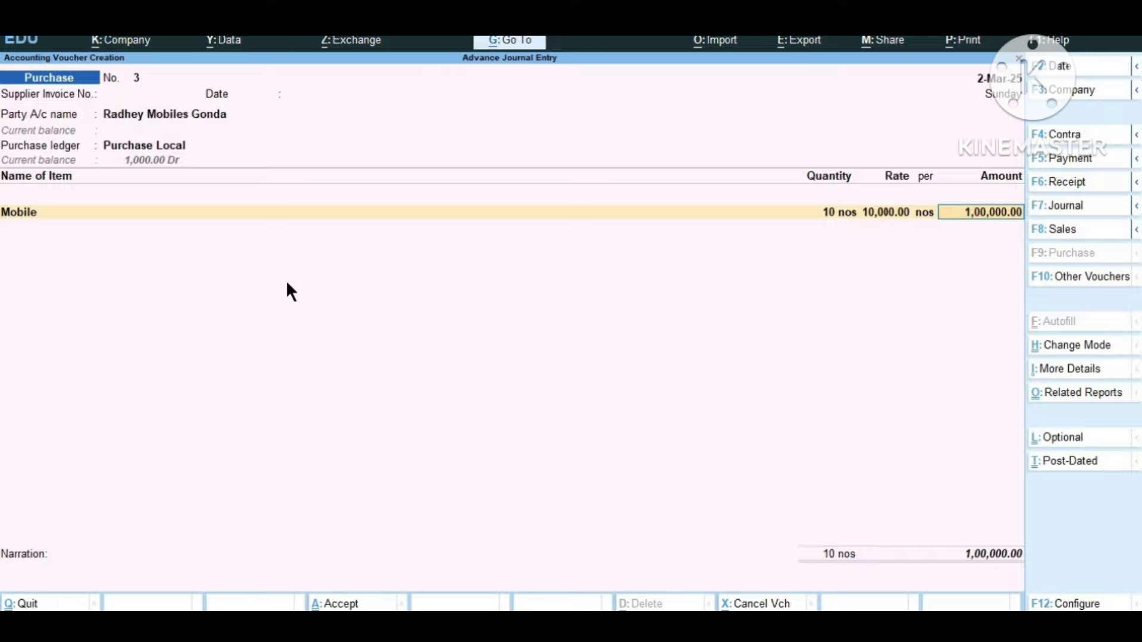
# End the item list and save the purchase voucher with the default bill and GST details and no narration.
pyautogui.press('Return')
pyautogui.press('Return')
pyautogui.press('Return')
pyautogui.press('Return')
pyautogui.press('Return')
pyautogui.press('Return')
pyautogui.press('Return')
pyautogui.press('Return')
pyautogui.press('Return')
pyautogui.press('Return')
pyautogui.press('Return')
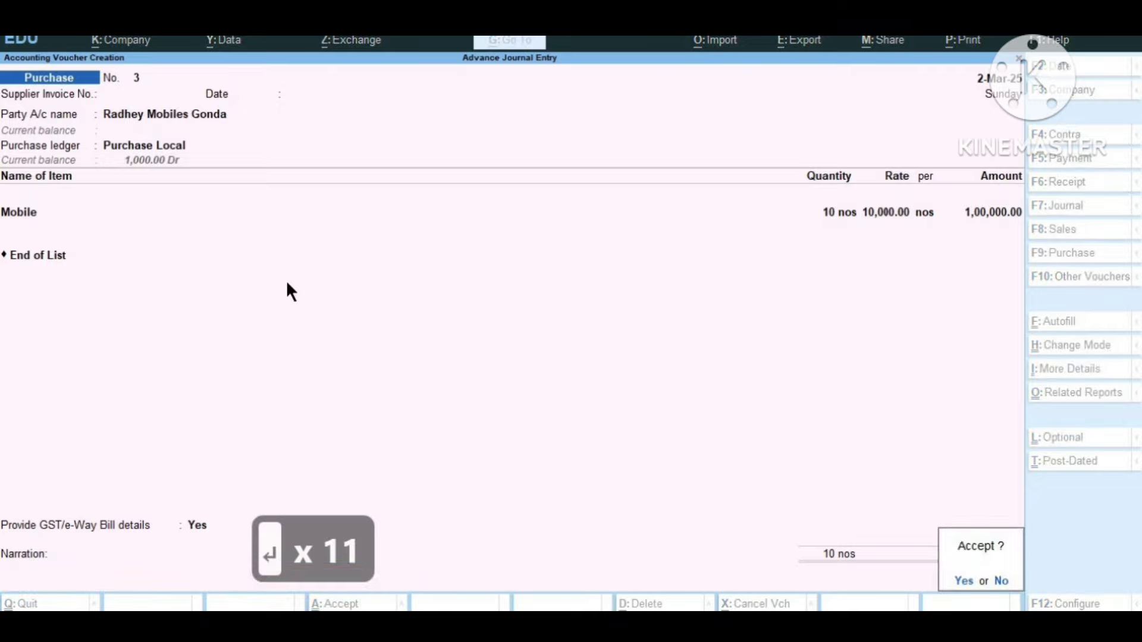
pyautogui.press('Return')
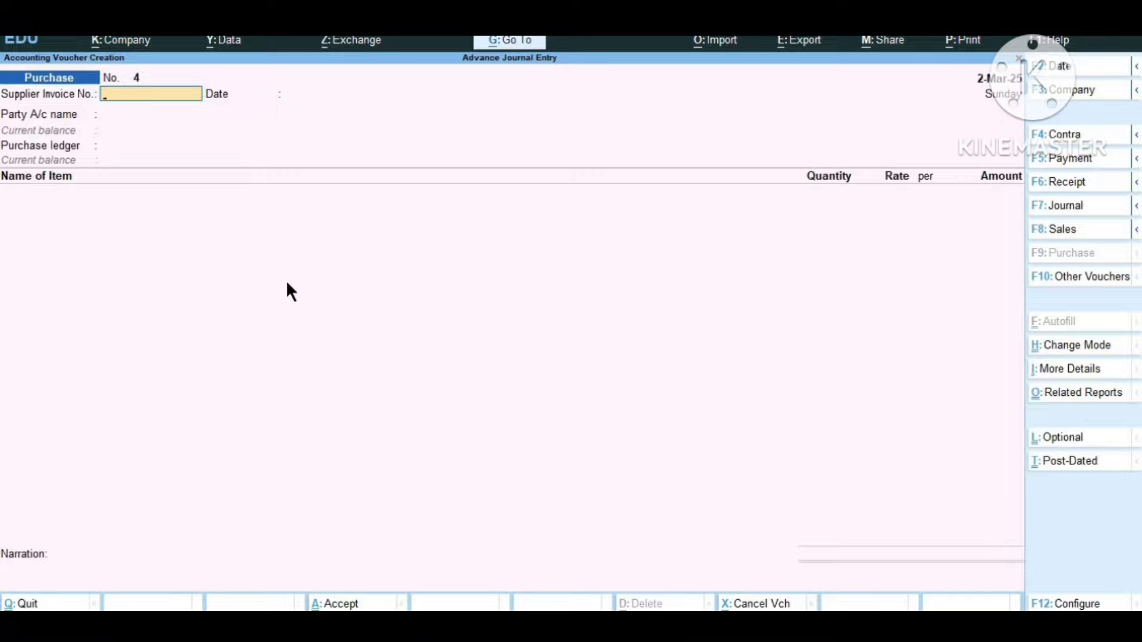
# Start a payment voucher and debit Radhey Mobiles Gonda 90,000.
pyautogui.press('F5')
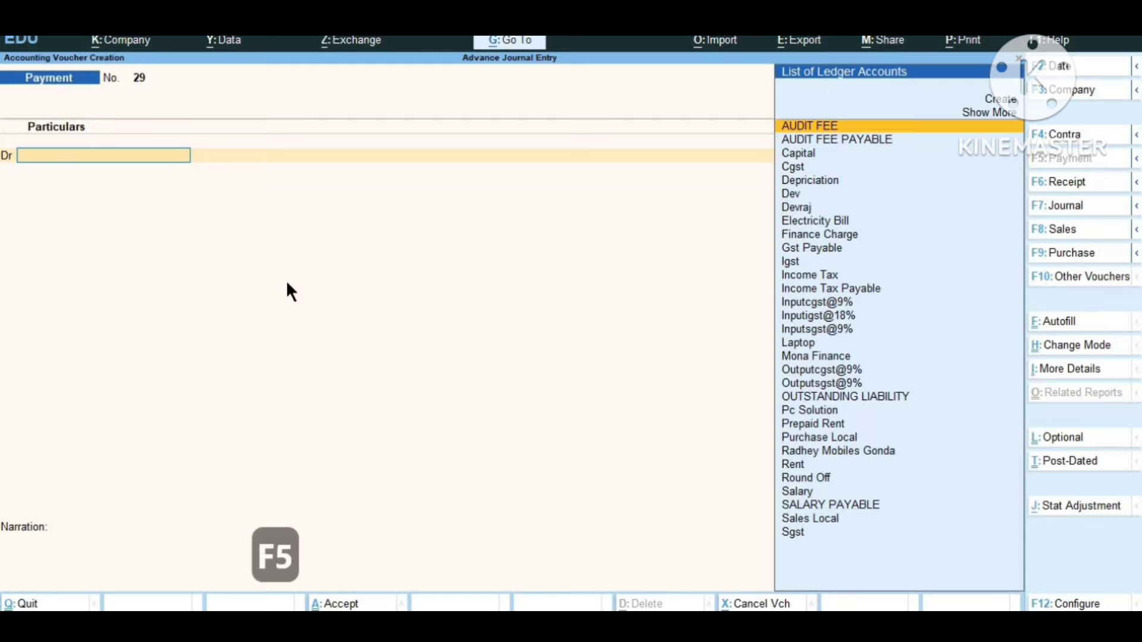
pyautogui.press('Down')
pyautogui.press('Down')
pyautogui.press('Down')
pyautogui.press('Down')
pyautogui.press('Down')
pyautogui.press('Down')
pyautogui.press('Down')
pyautogui.press('Down')
pyautogui.press('Down')
pyautogui.press('Down')
pyautogui.press('Down')
pyautogui.press('Down')
pyautogui.press('Down')
pyautogui.press('Down')
pyautogui.press('Down')
pyautogui.press('Down')
pyautogui.press('Down')
pyautogui.press('Down')
pyautogui.press('Down')
pyautogui.press('Down')
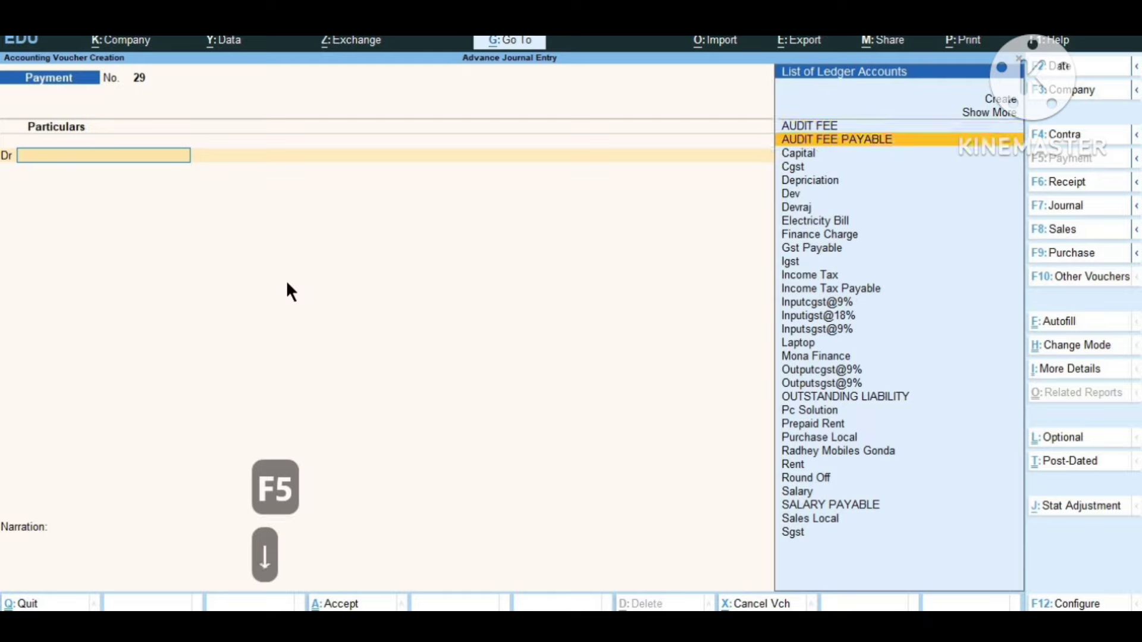
pyautogui.press('Down')
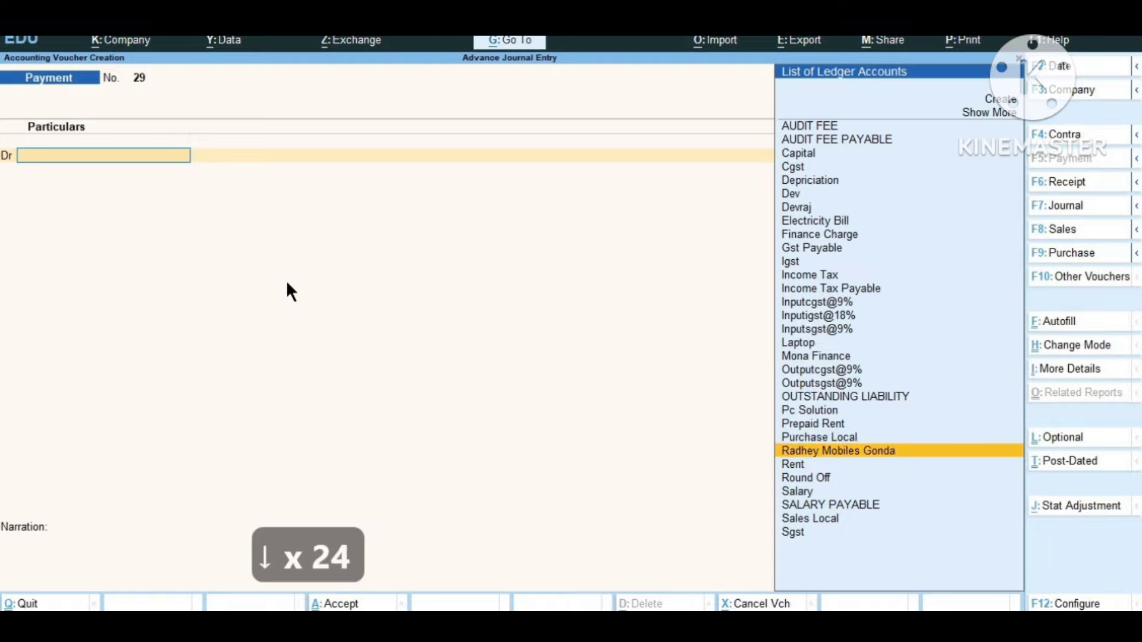
pyautogui.press('Return')
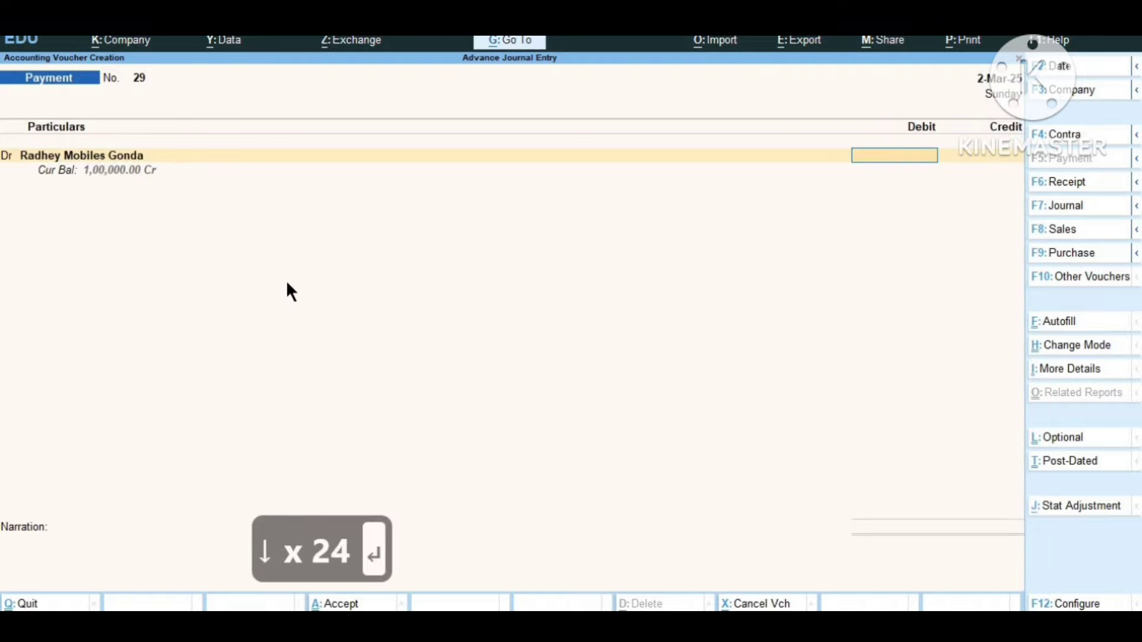
pyautogui.write('90,00')
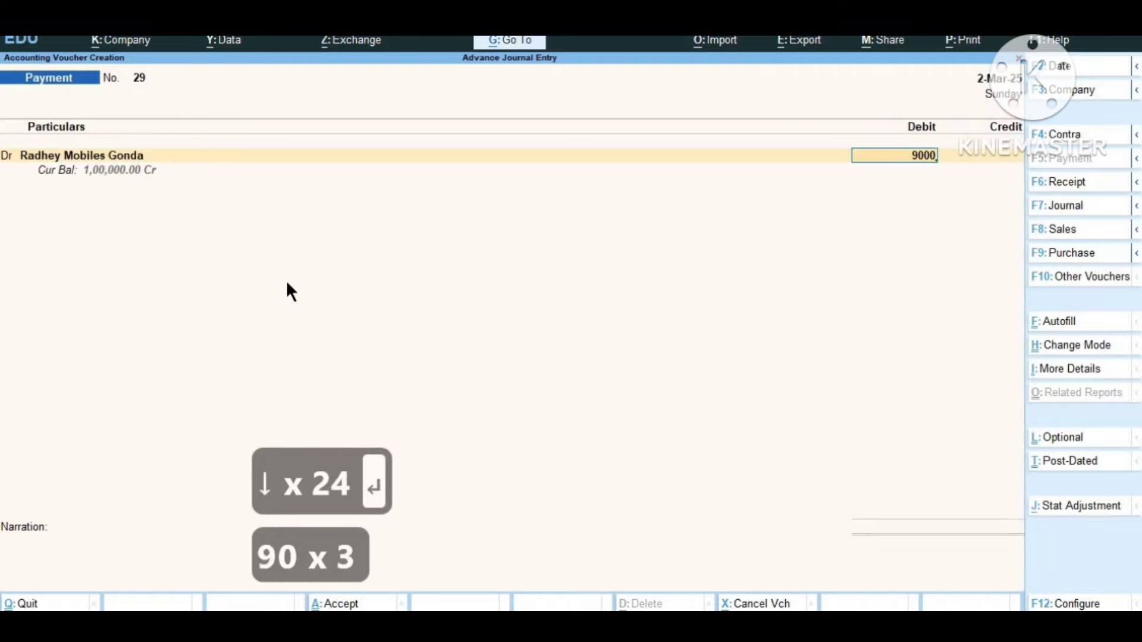
pyautogui.write('0')
pyautogui.press('Return')
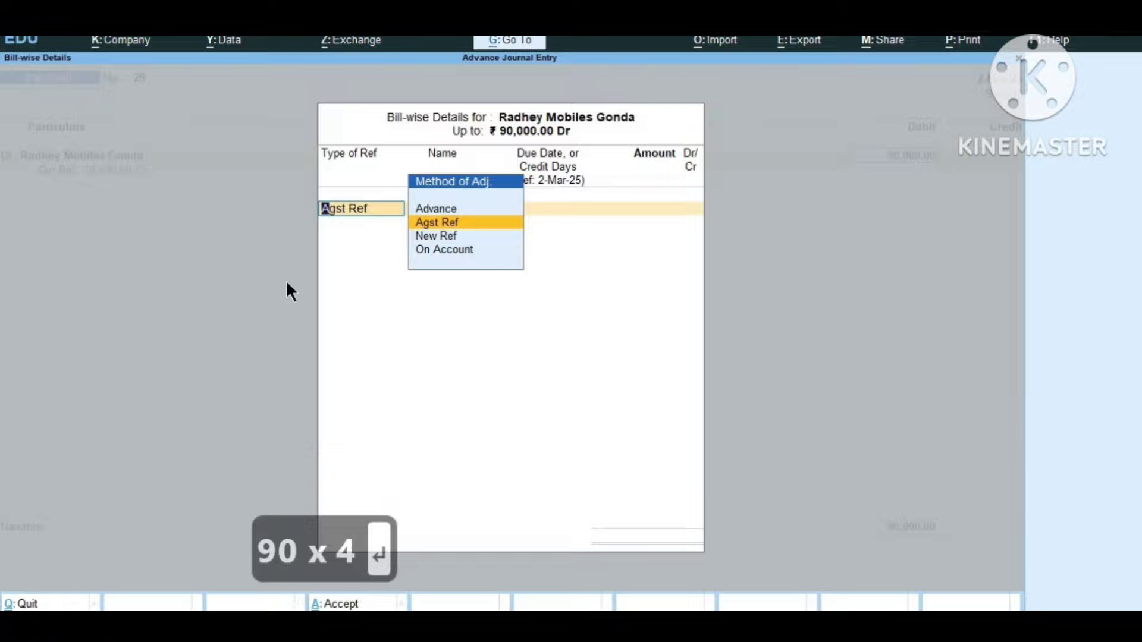
# Allocate the 90,000.00 payment to Radhey Mobiles Gonda as Agst Ref to pending bill 3.
pyautogui.press('Return')
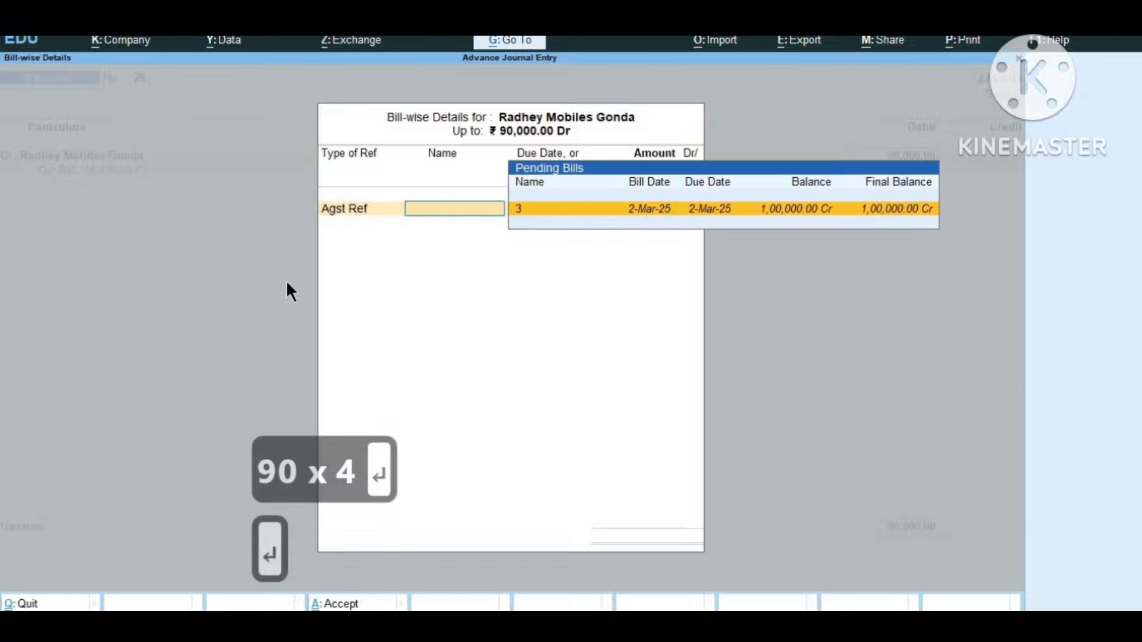
pyautogui.press('Return')
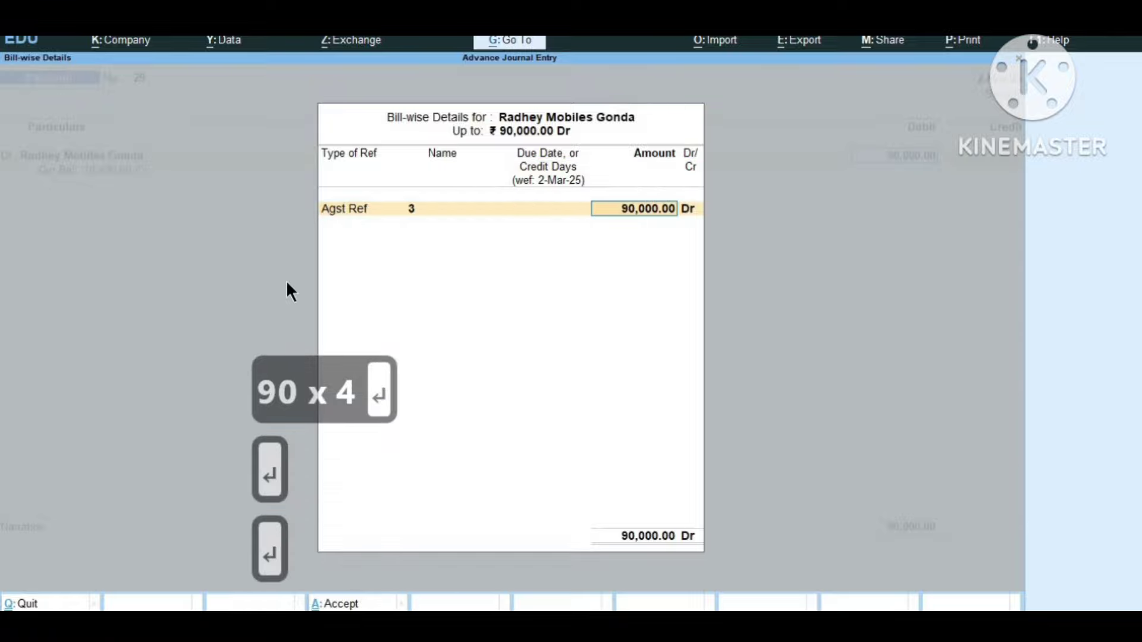
pyautogui.press('Return')
pyautogui.press('Return')
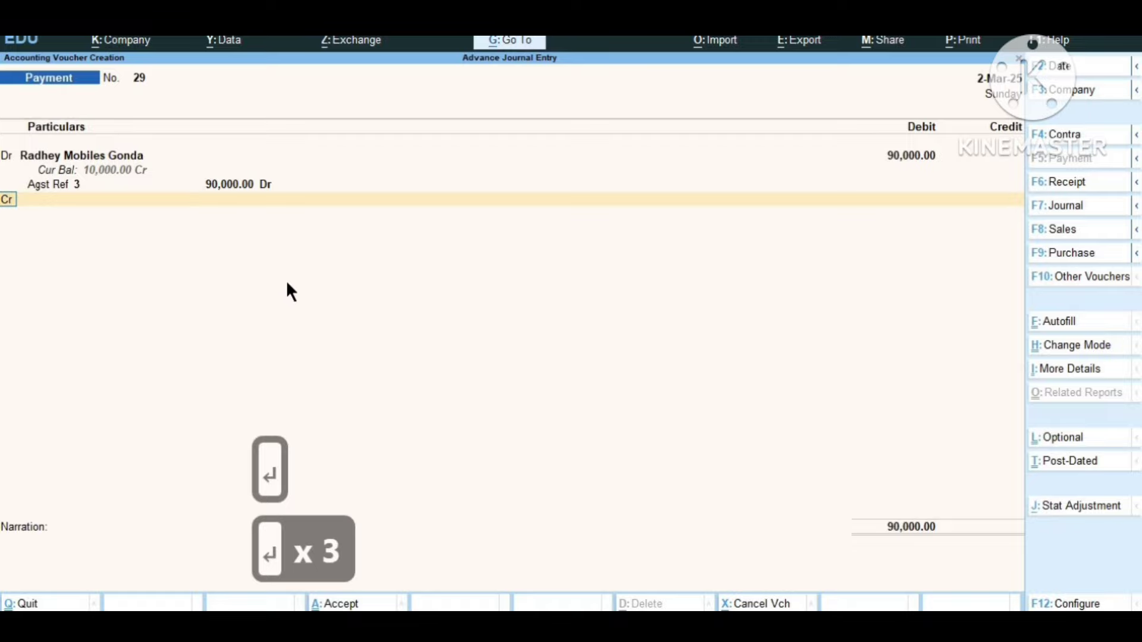
# Credit Cash 90,000.00 and save the payment voucher without a narration.
pyautogui.press('Return')
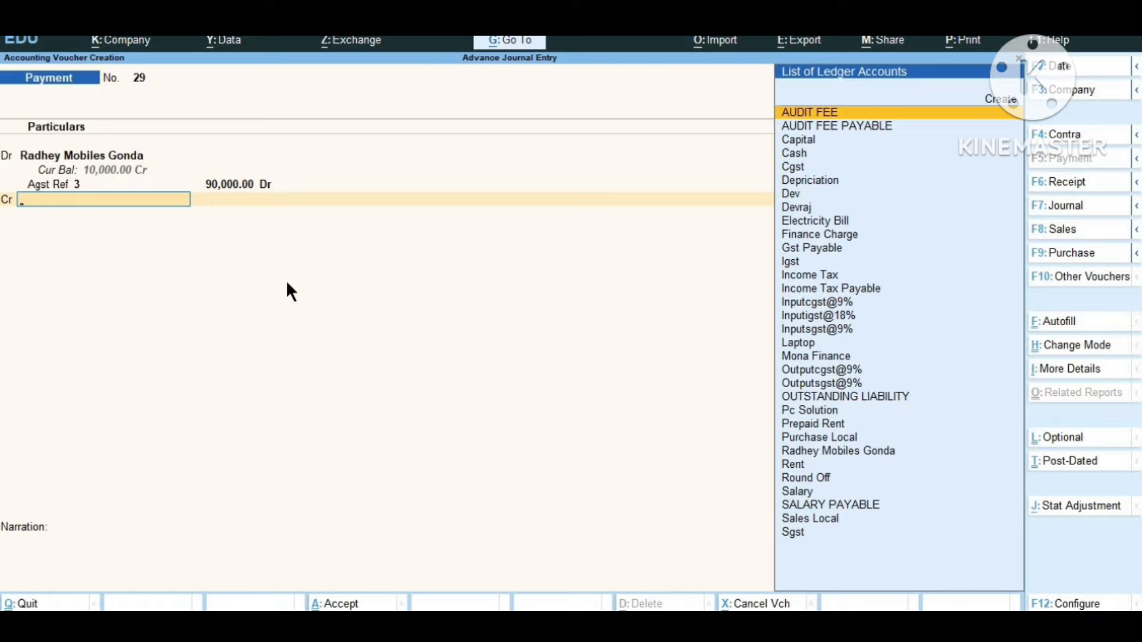
pyautogui.press('Down')
pyautogui.press('Down')
pyautogui.press('Down')
pyautogui.press('Return')
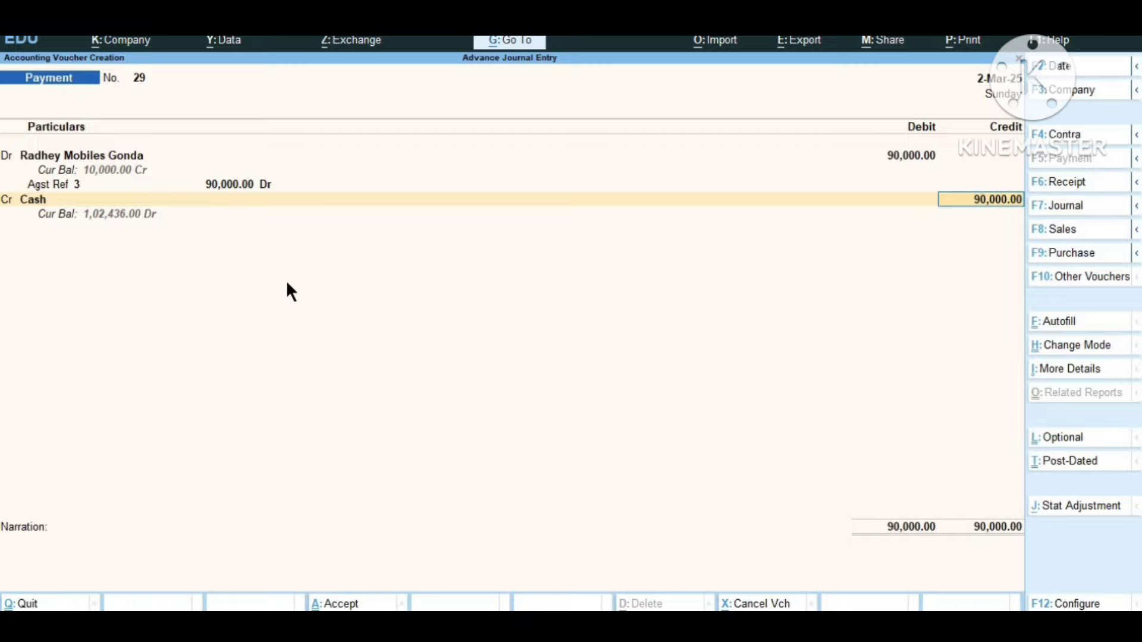
pyautogui.press('Return')
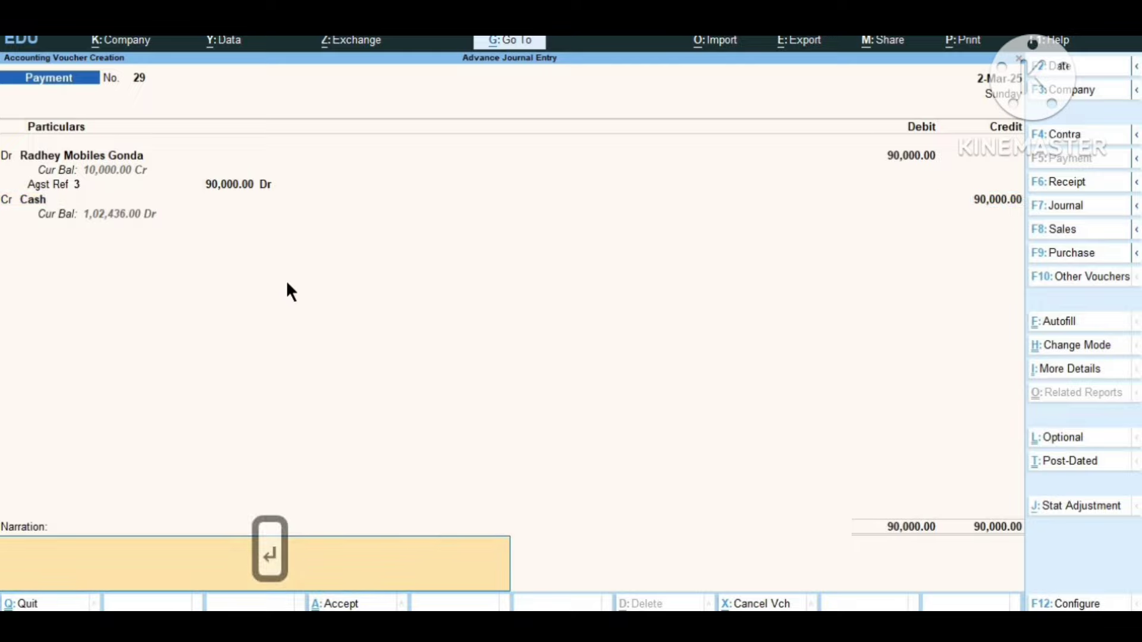
pyautogui.press('Return')
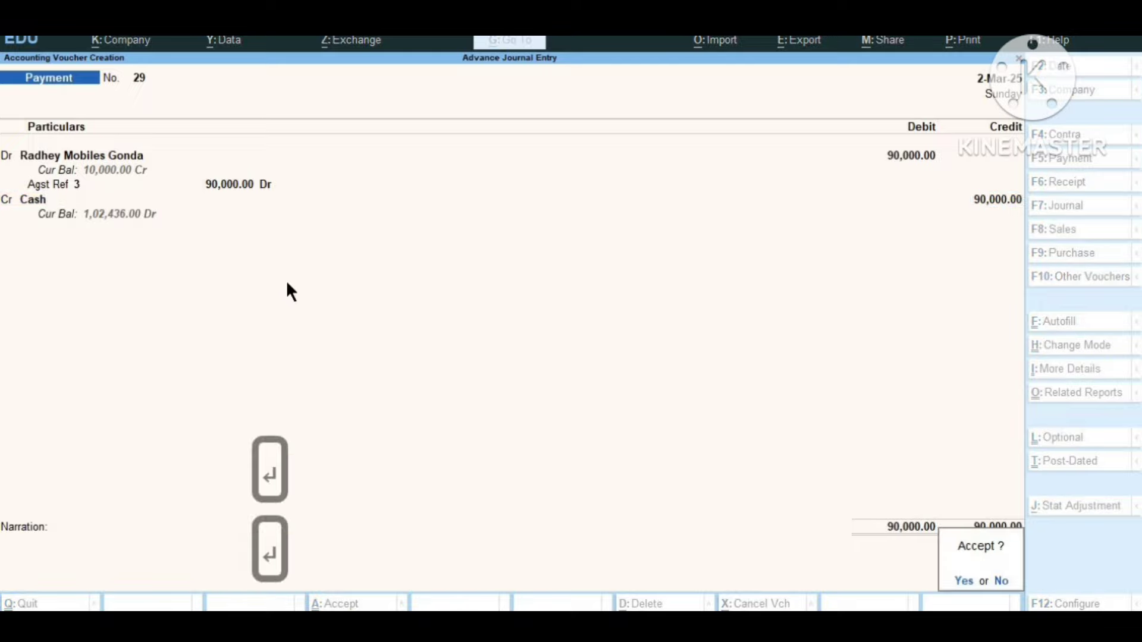
pyautogui.press('Return')
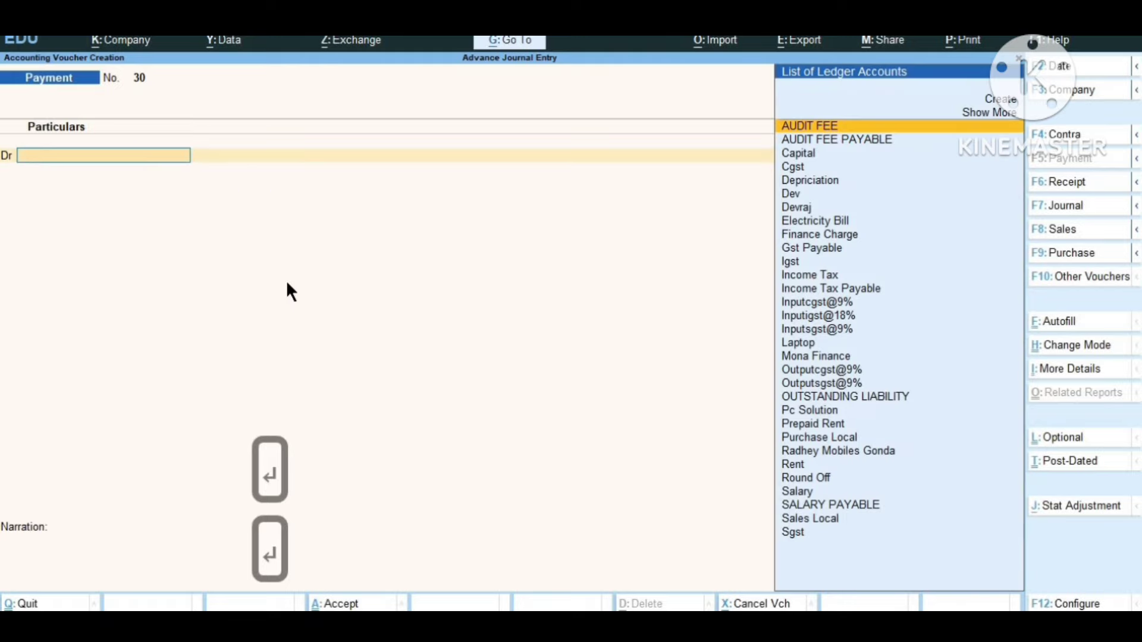
# Start a journal voucher.
pyautogui.press('F7')
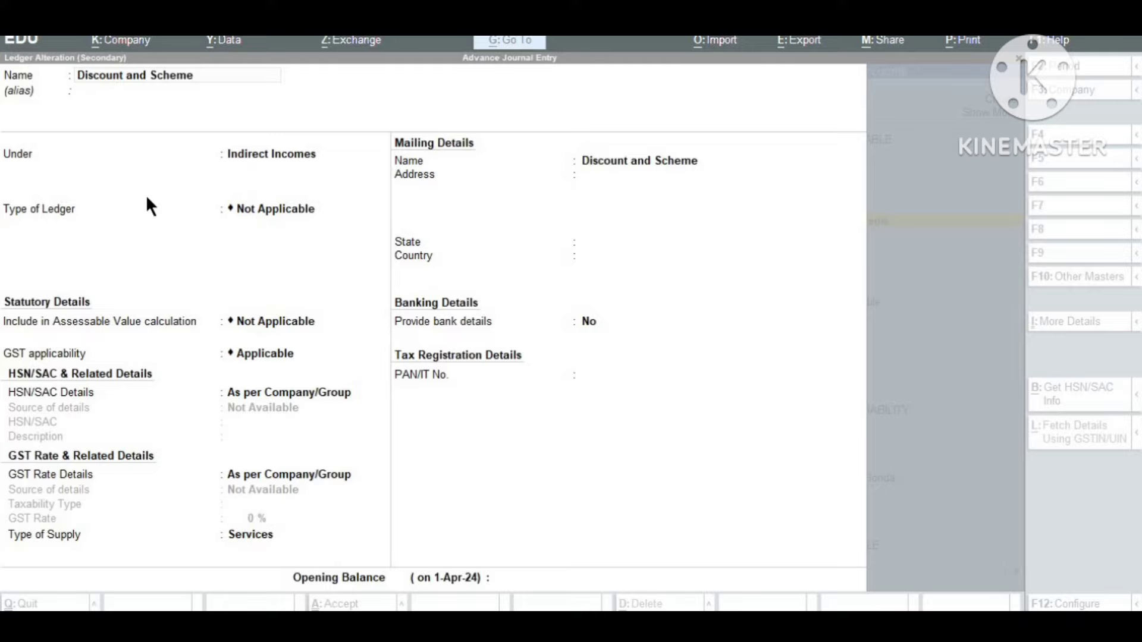
# Rename the Discount and Scheme ledger as Discount and Scheme to Company, leaving the alias for entry.
pyautogui.press('Return')
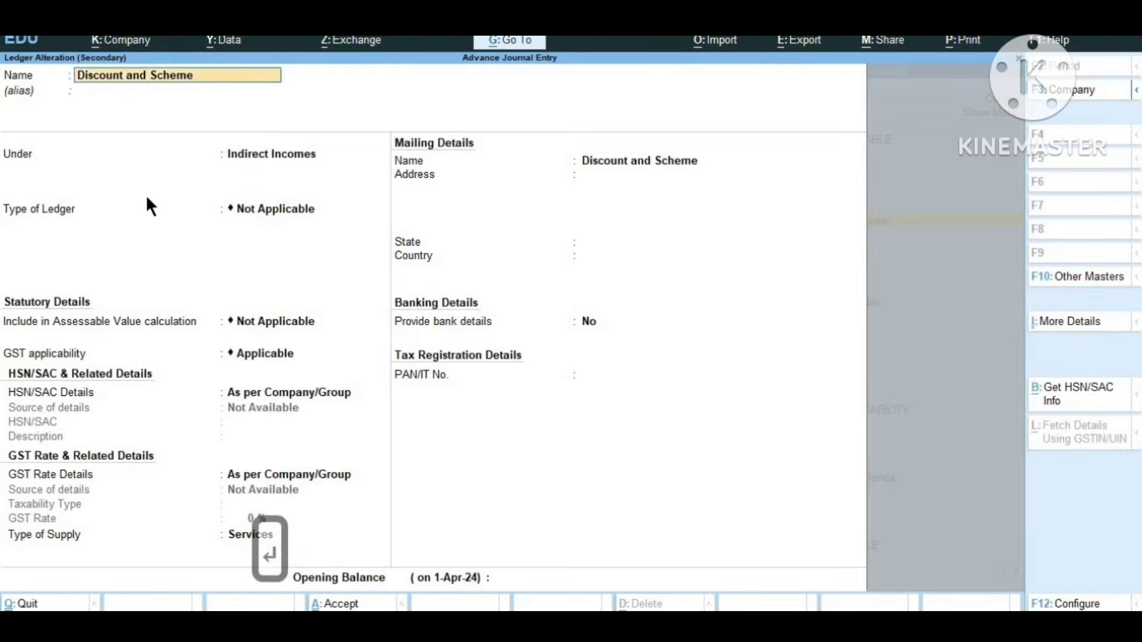
pyautogui.press('Return')
pyautogui.press('Return')
pyautogui.press('BackSpace')
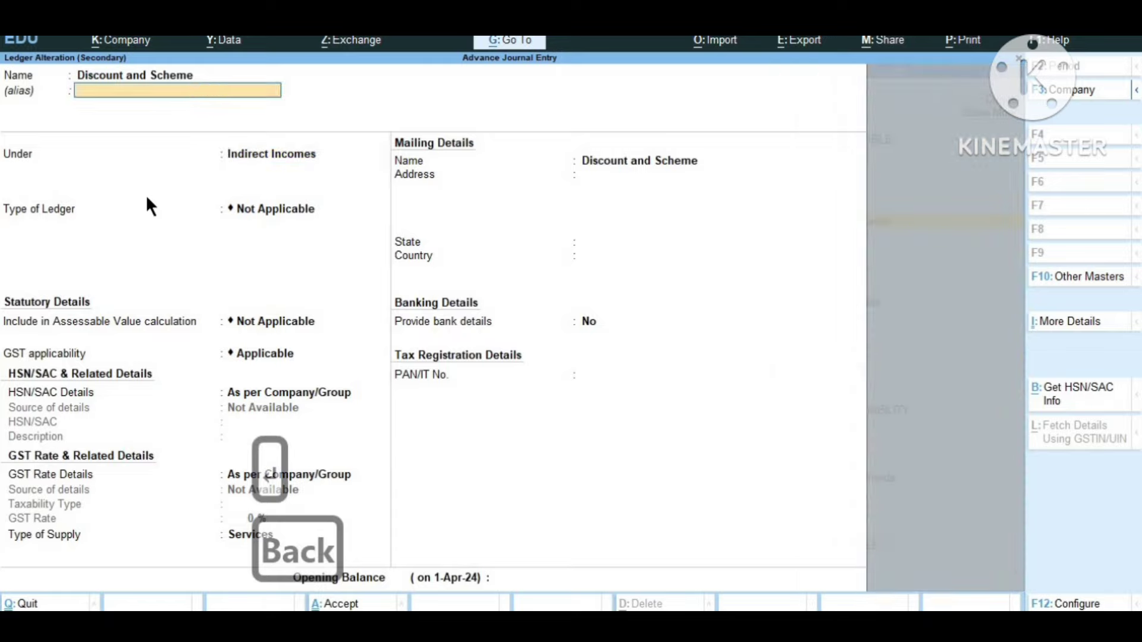
pyautogui.press('BackSpace')
pyautogui.press('Right')
pyautogui.press('Right')
pyautogui.press('Right')
pyautogui.press('Right')
pyautogui.press('Right')
pyautogui.press('Right')
pyautogui.press('Right')
pyautogui.press('Right')
pyautogui.press('Right')
pyautogui.press('Right')
pyautogui.press('Right')
pyautogui.press('Right')
pyautogui.press('Right')
pyautogui.press('Right')
pyautogui.press('Right')
pyautogui.press('Right')
pyautogui.press('Right')
pyautogui.press('Right')
pyautogui.press('Right')
pyautogui.press('Right')
pyautogui.press('Right')
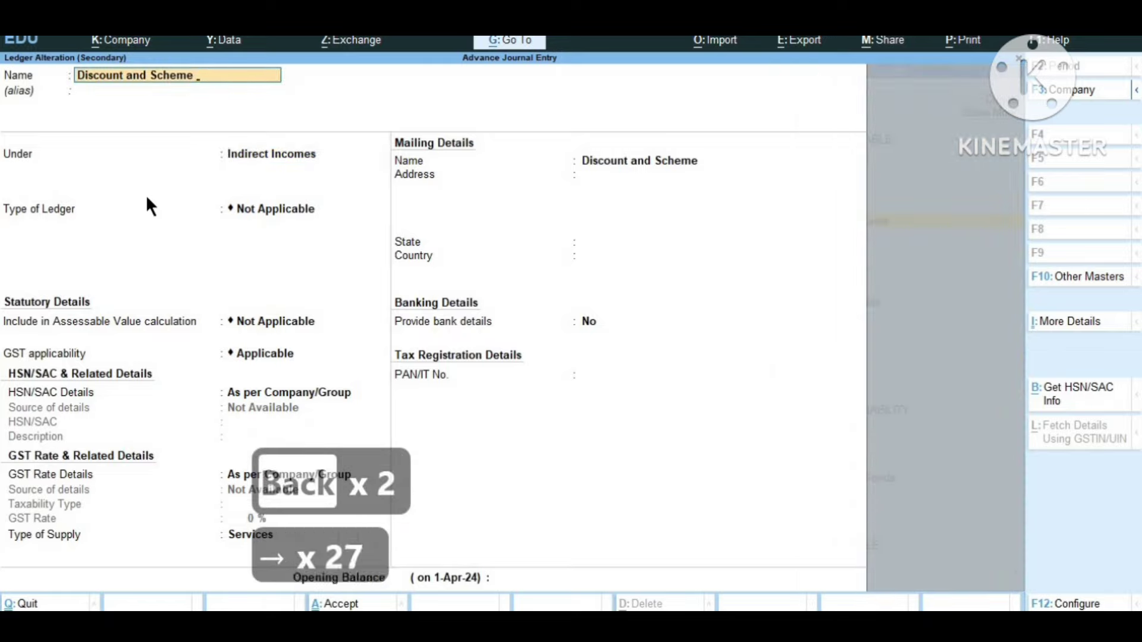
pyautogui.write('to c')
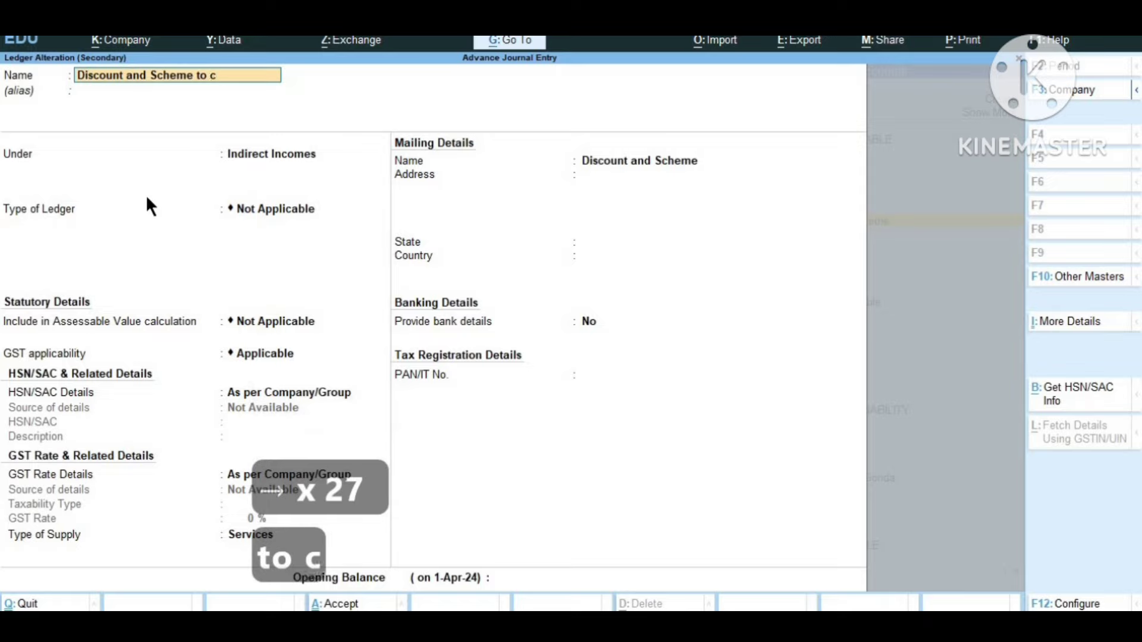
pyautogui.write('op')
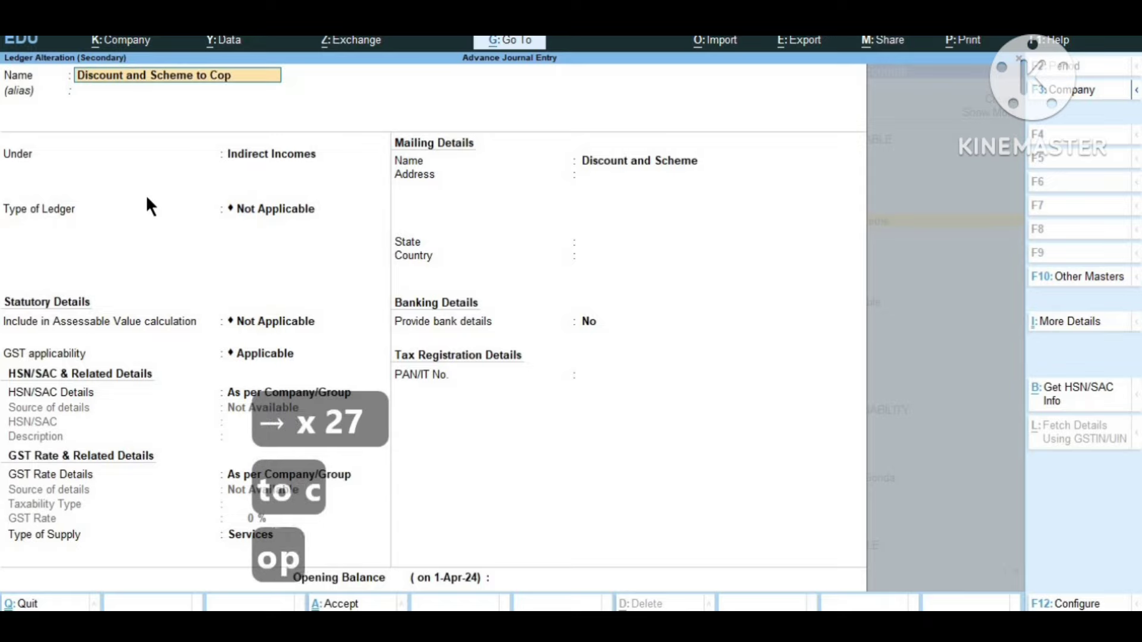
pyautogui.press('BackSpace')
pyautogui.write('m')
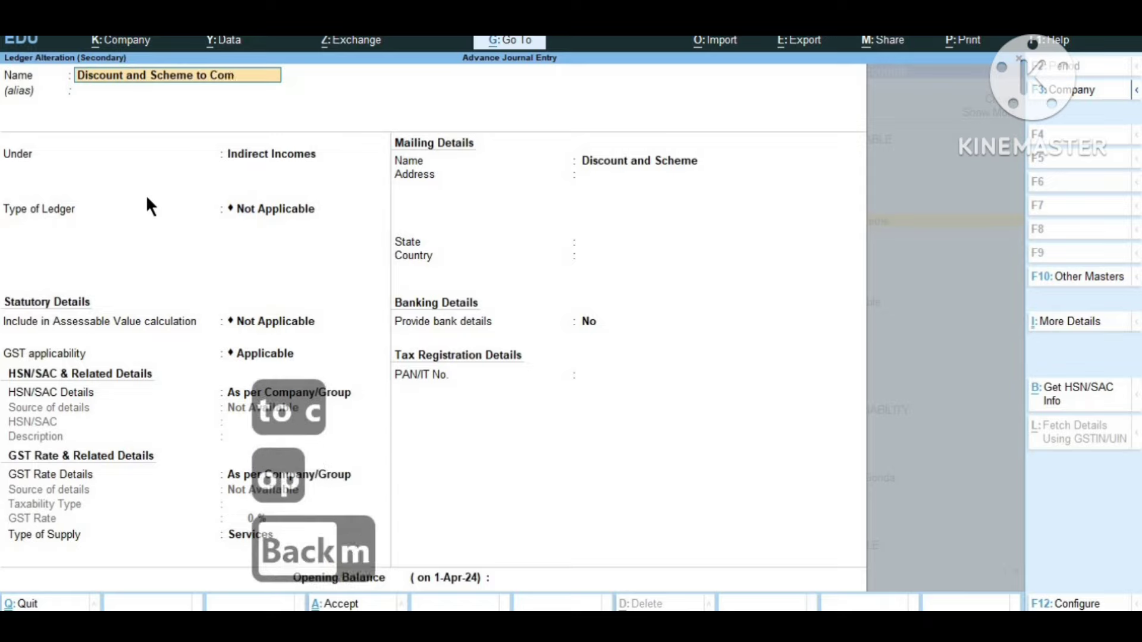
pyautogui.write('apny')
pyautogui.press('Return')
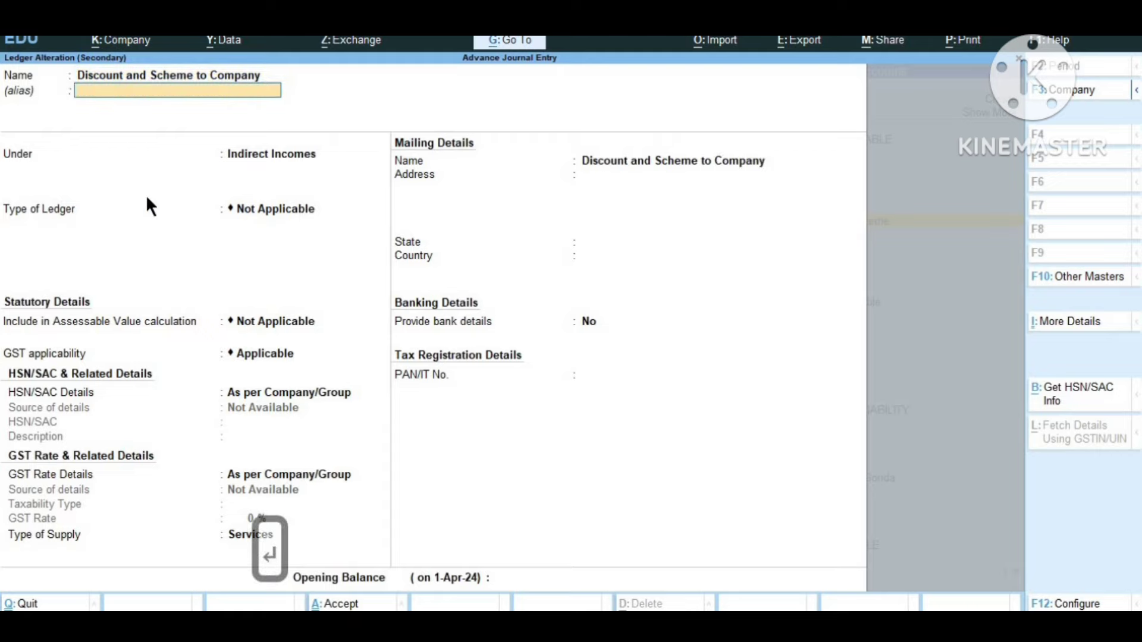
# Keep the altered discount ledger under Indirect Incomes with its default statutory and mailing details and save it.
pyautogui.press('Return')
pyautogui.press('Return')
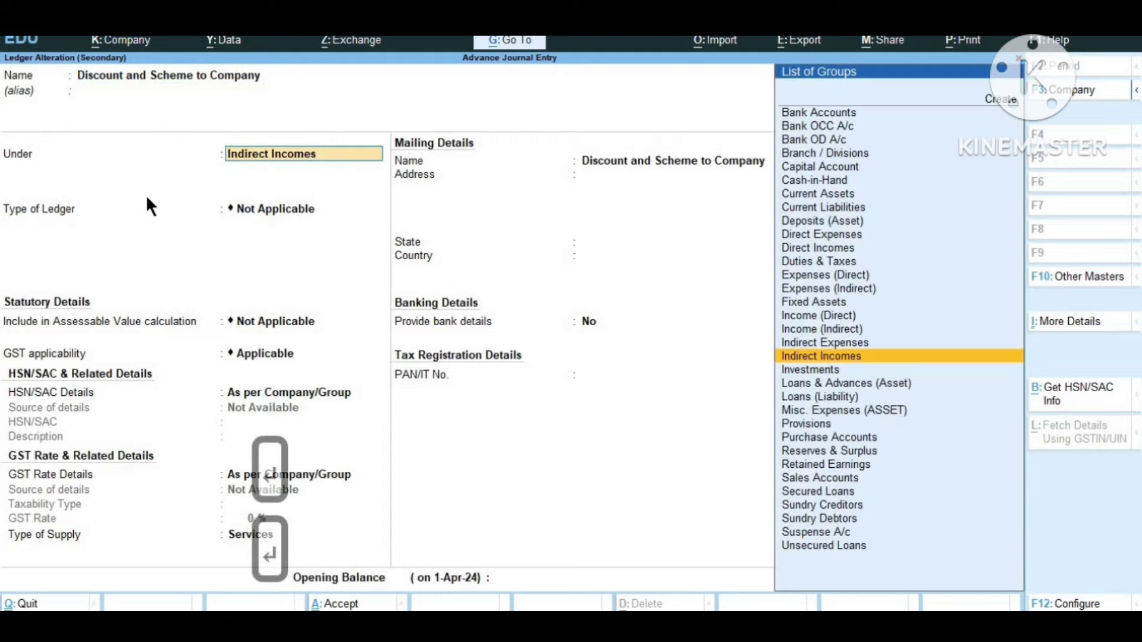
pyautogui.press('Return')
pyautogui.press('Return')
pyautogui.press('Return')
pyautogui.press('Return')
pyautogui.press('Return')
pyautogui.press('Return')
pyautogui.press('Return')
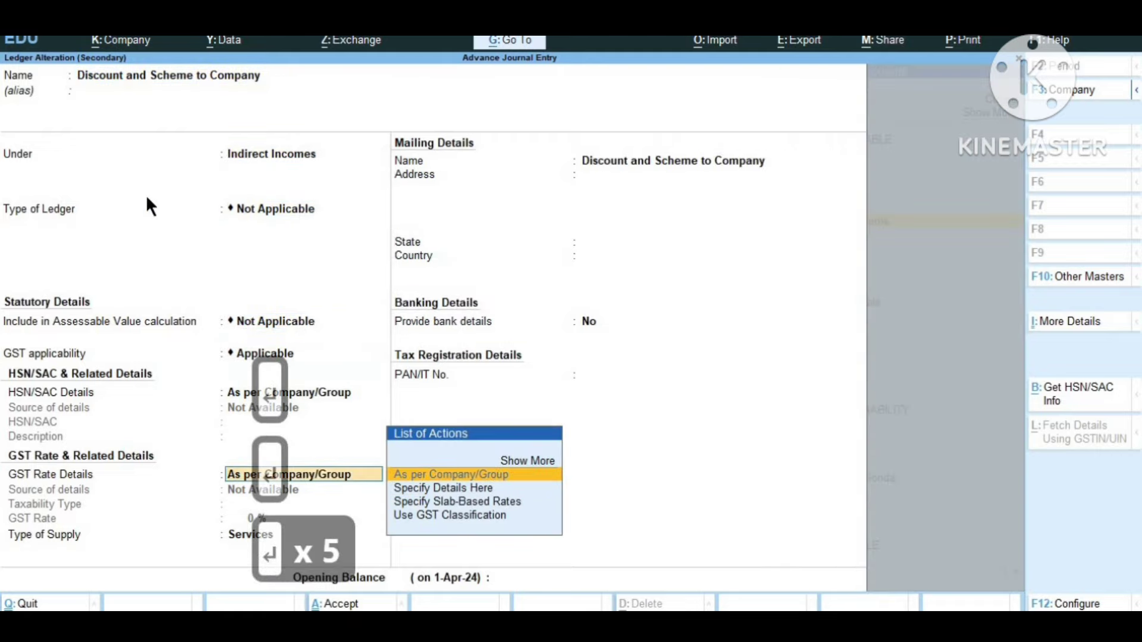
pyautogui.press('Return')
pyautogui.press('Return')
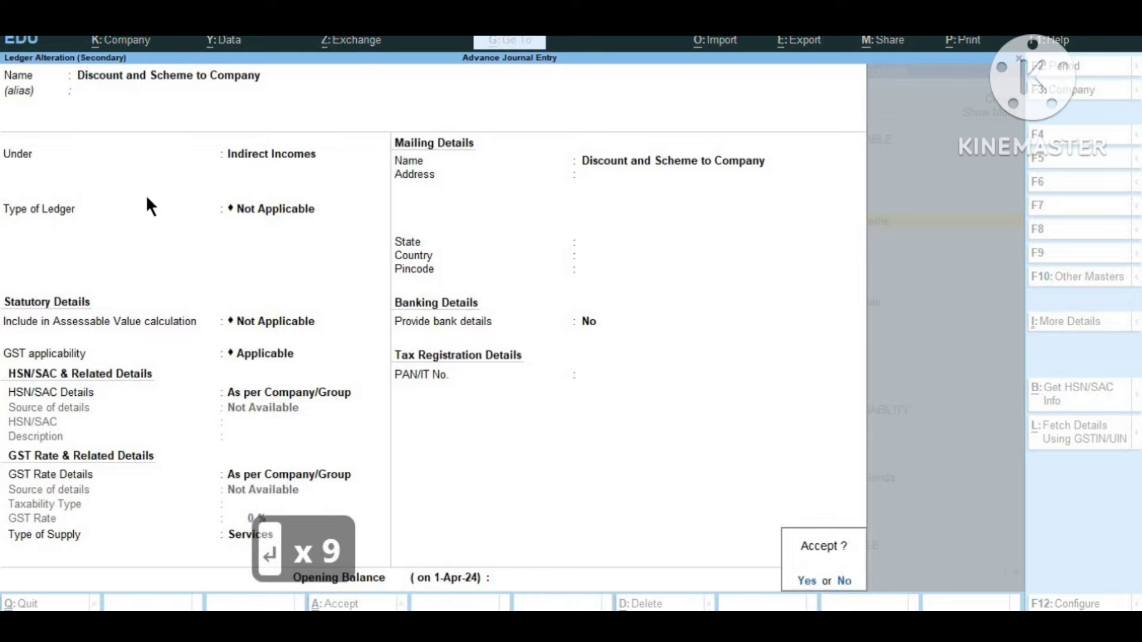
pyautogui.press('Return')
# Save the journal voucher debiting Radhey Mobiles Gonda and crediting Discount and Scheme 10,000.00, without a narration.
pyautogui.press('Return')
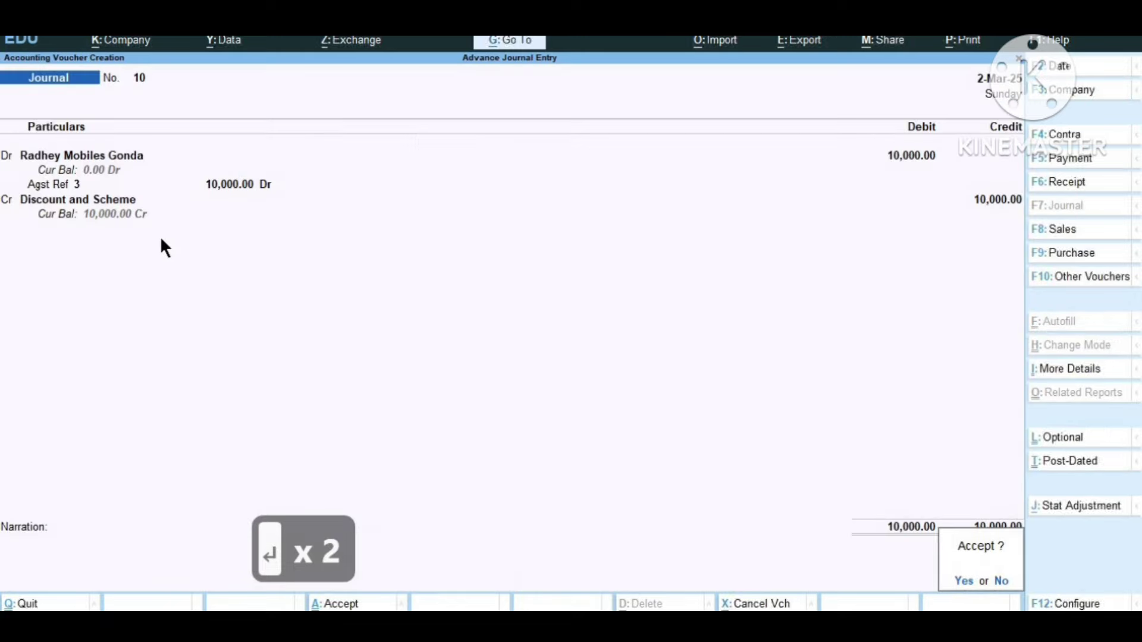
pyautogui.press('Return')
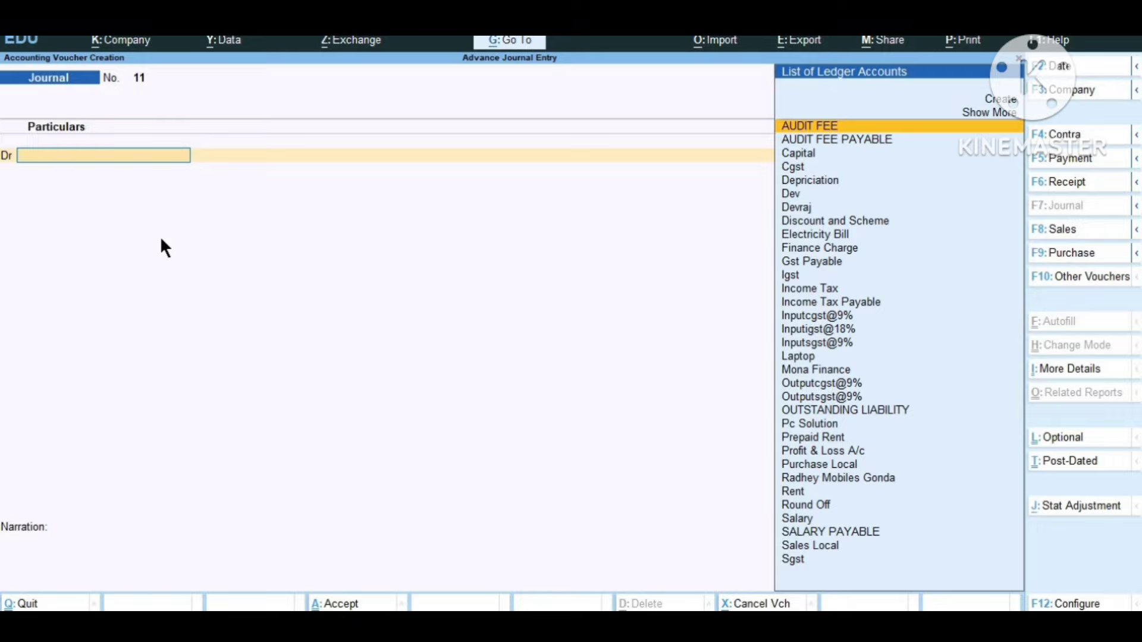
# Start a sales voucher and begin a new party ledger with the customer's name under Sundry Debtors.
pyautogui.press('F8')
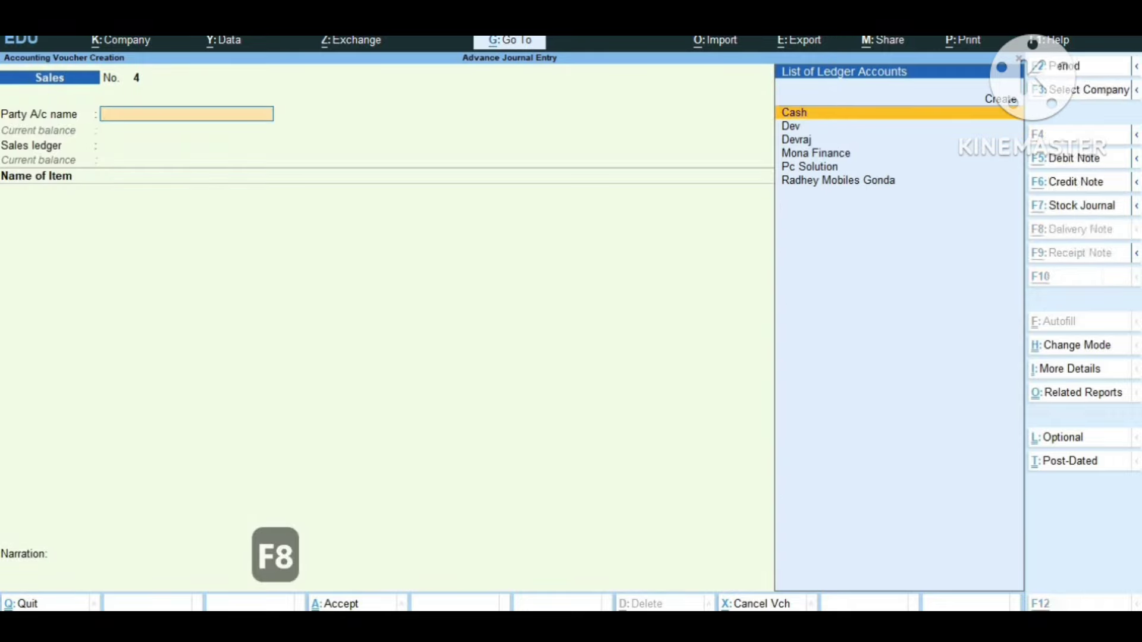
pyautogui.hotkey('alt', 'c')
pyautogui.write('raju')
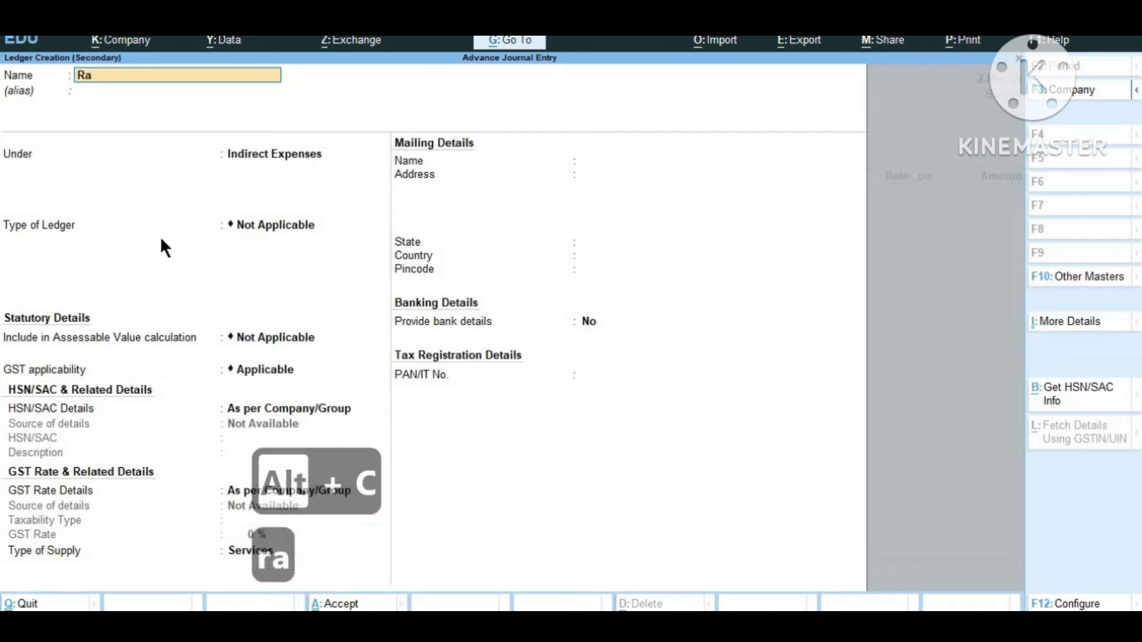
pyautogui.press('Return')
pyautogui.press('Return')
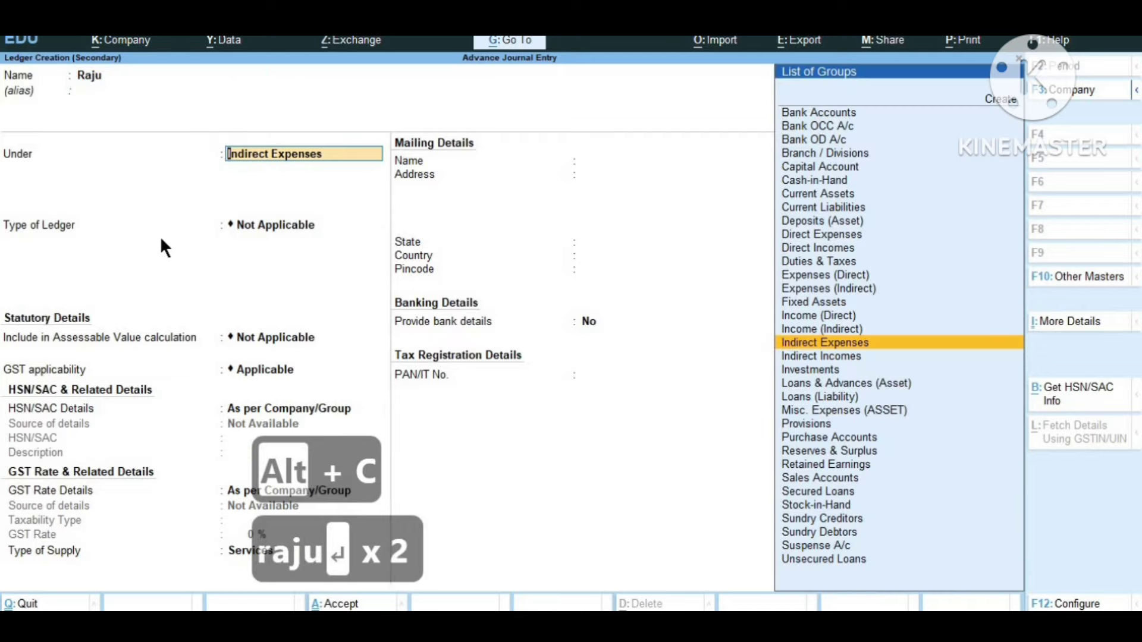
pyautogui.write('s')
pyautogui.press('Down')
pyautogui.press('Down')
pyautogui.press('Down')
pyautogui.press('Down')
pyautogui.press('Down')
pyautogui.press('Down')
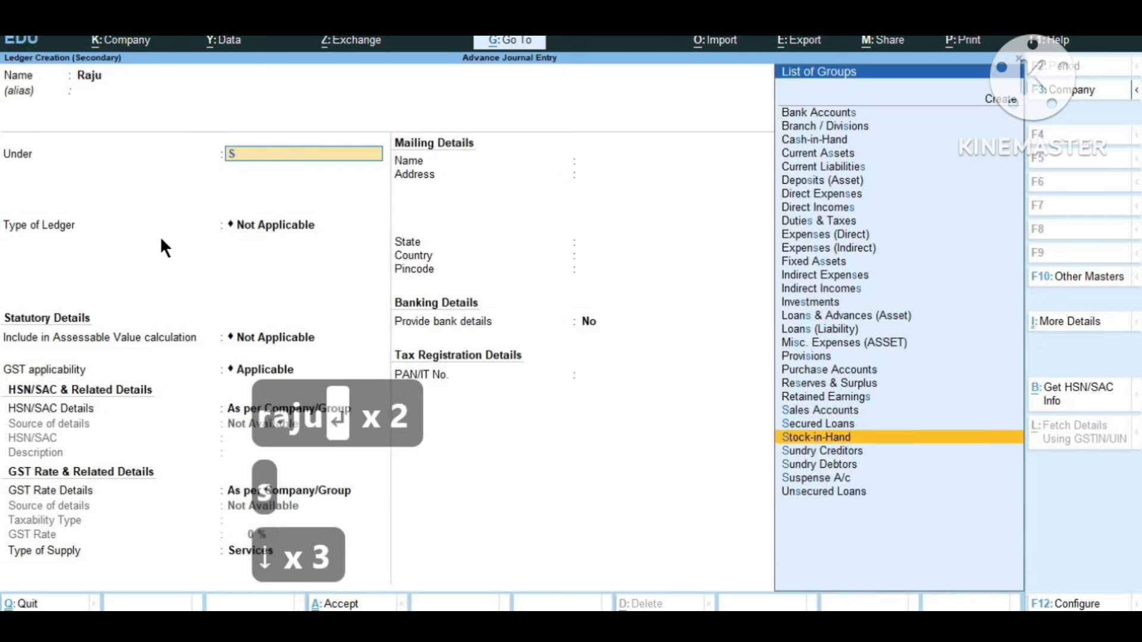
pyautogui.press('Return')
# Keep the new customer ledger's default bill-by-bill, mailing, banking and tax registration details and save it.
pyautogui.press('Return')
pyautogui.press('Return')
pyautogui.press('Return')
pyautogui.press('Return')
pyautogui.press('Return')
pyautogui.press('Return')
pyautogui.press('Return')
pyautogui.press('Return')
pyautogui.press('Return')
pyautogui.press('Return')
pyautogui.press('Return')
pyautogui.press('Return')
pyautogui.press('Return')
pyautogui.press('Return')
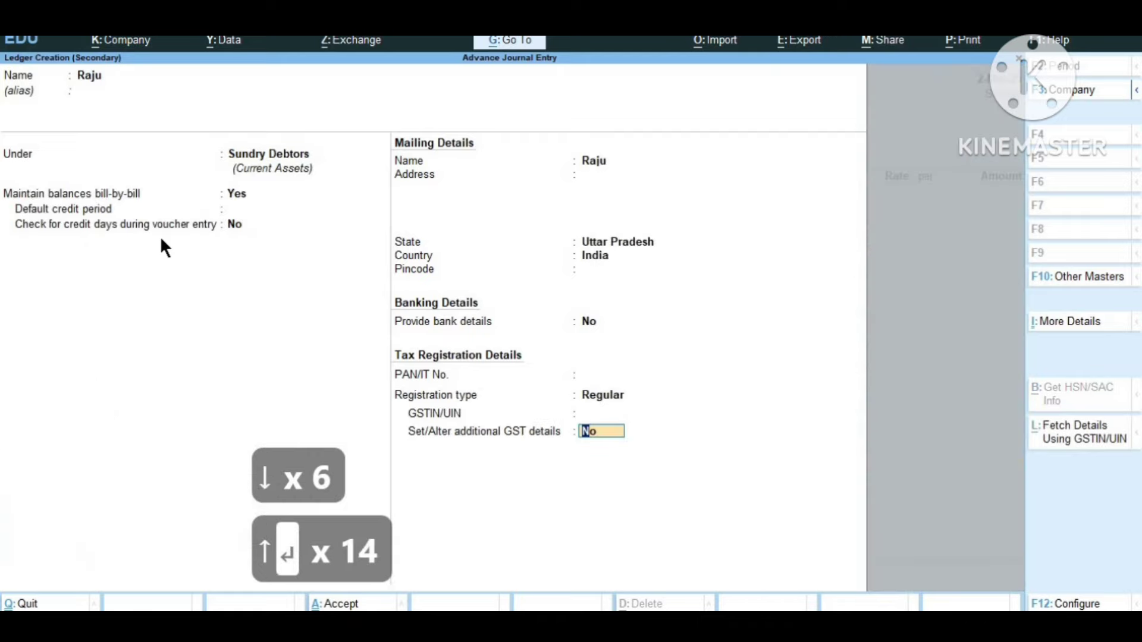
pyautogui.press('Return')
# Leave the dispatch details blank, accept the customer's party details and use Sales Local as the sales ledger.
pyautogui.press('Return')
pyautogui.press('Return')
pyautogui.press('Return')
pyautogui.press('Return')
pyautogui.press('Return')
pyautogui.press('Return')
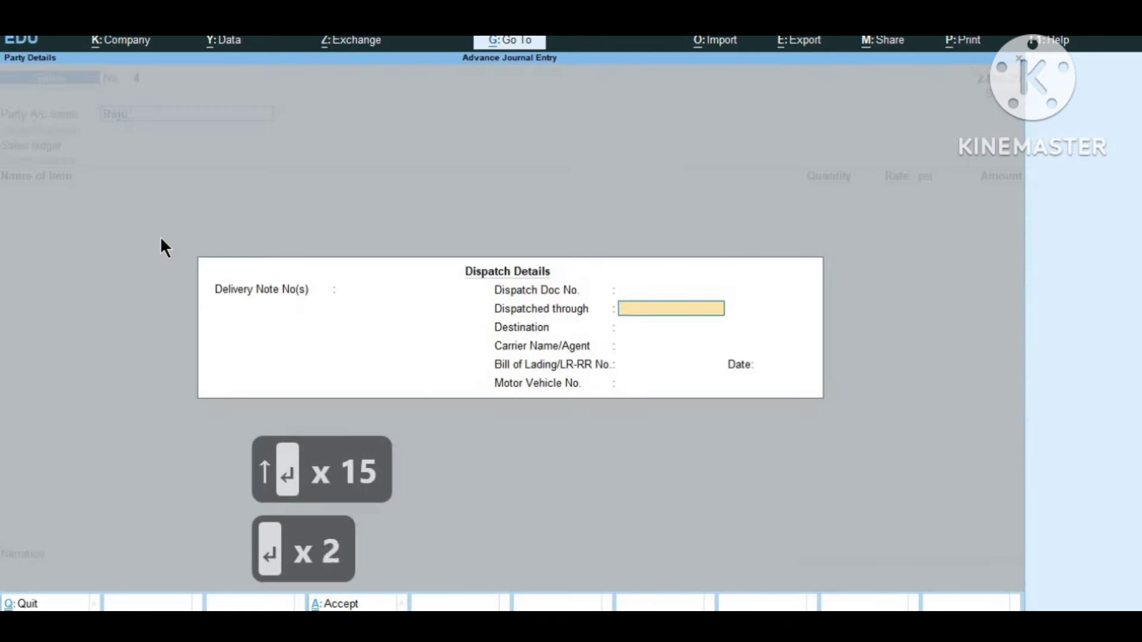
pyautogui.press('Return')
pyautogui.press('Return')
pyautogui.press('Return')
pyautogui.press('Return')
pyautogui.press('Return')
pyautogui.press('Return')
pyautogui.press('Return')
pyautogui.press('Return')
pyautogui.press('Return')
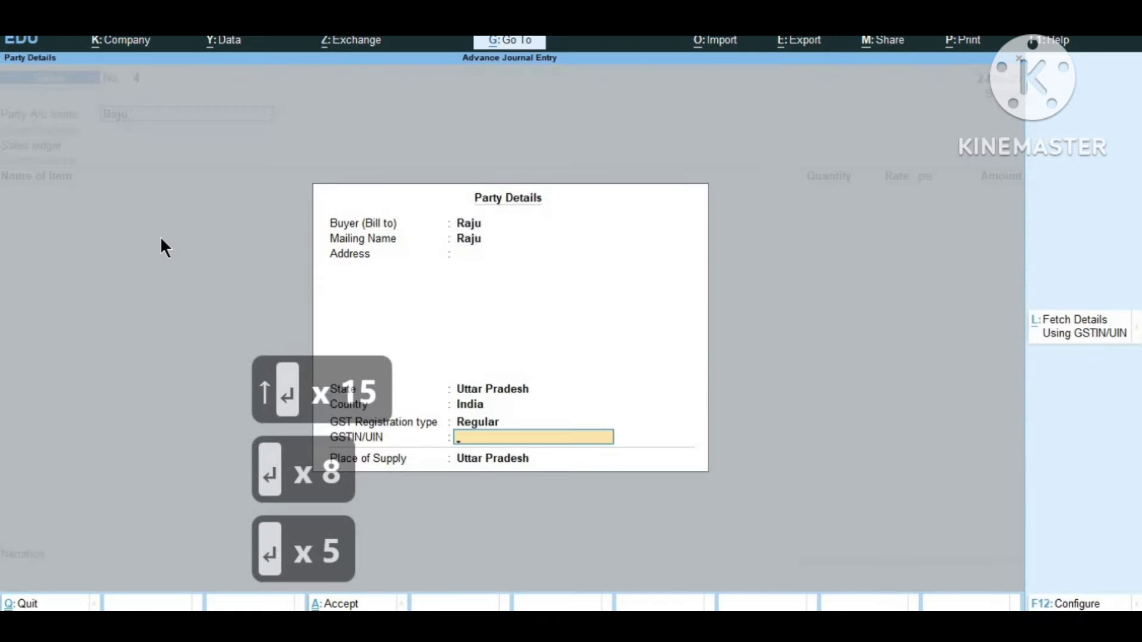
# Add the Mobile stock item to the sales voucher with a quantity of 1 nos.
pyautogui.press('Down')
pyautogui.press('Down')
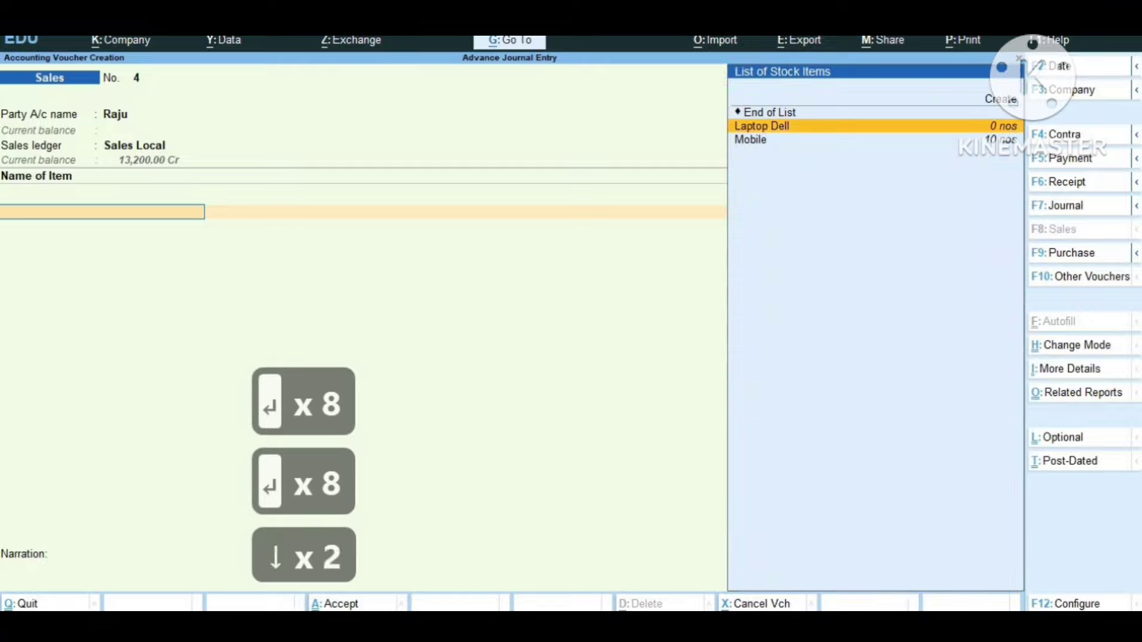
pyautogui.press('Down')
pyautogui.press('Down')
pyautogui.press('Return')
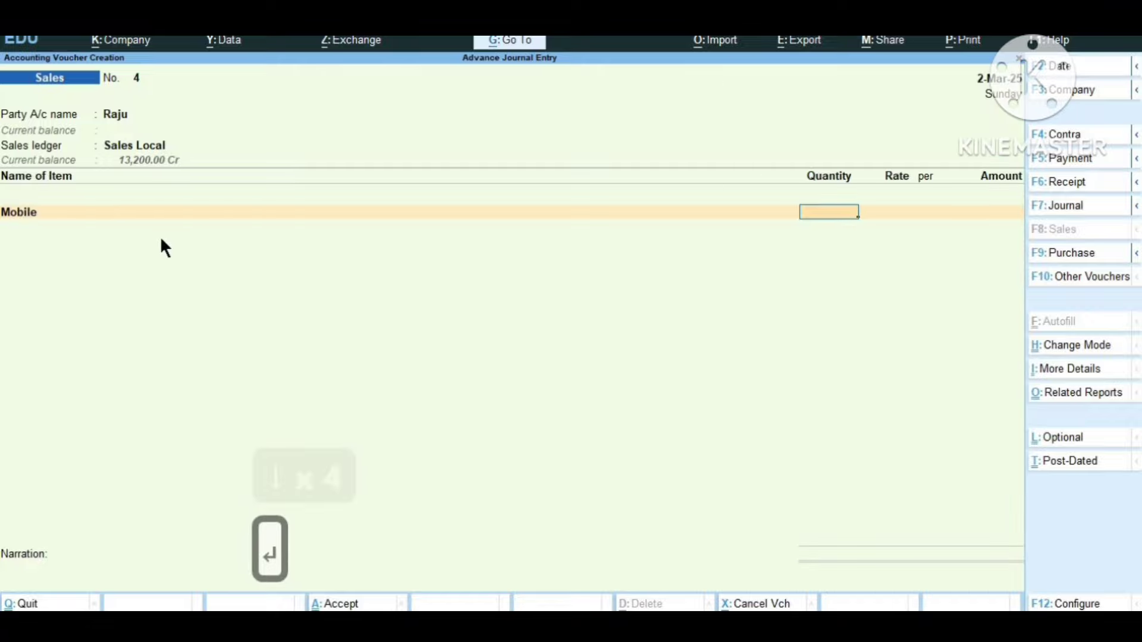
pyautogui.write('1')
pyautogui.press('Return')
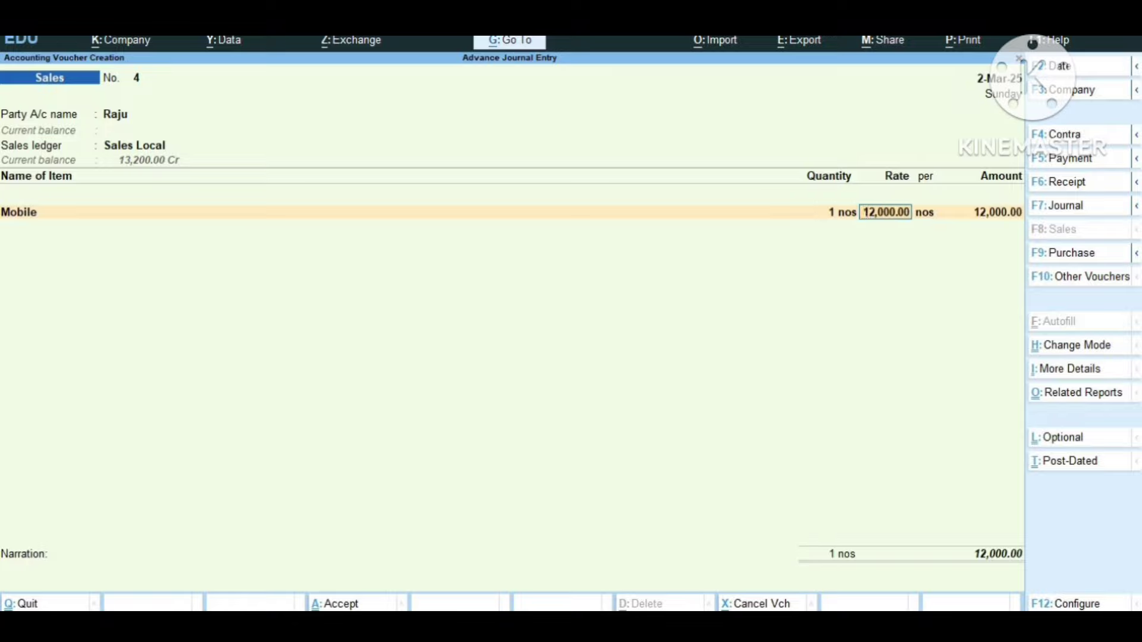
# View the Stock Query report for the Mobile item and return to the sales voucher.
pyautogui.click(24, 212)
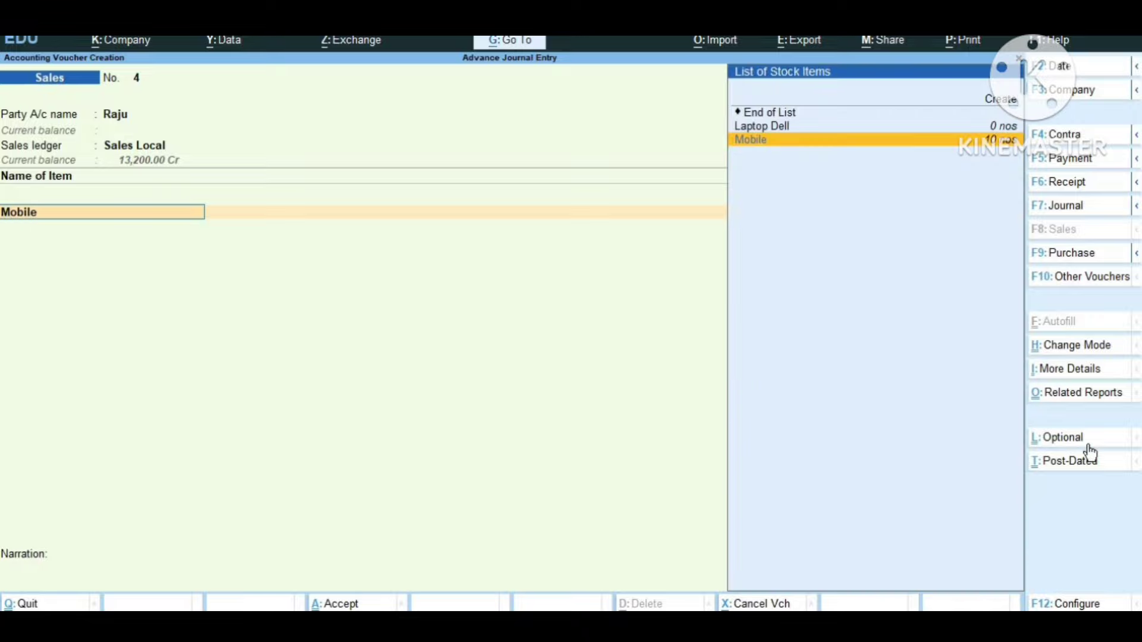
pyautogui.click(1091, 395)
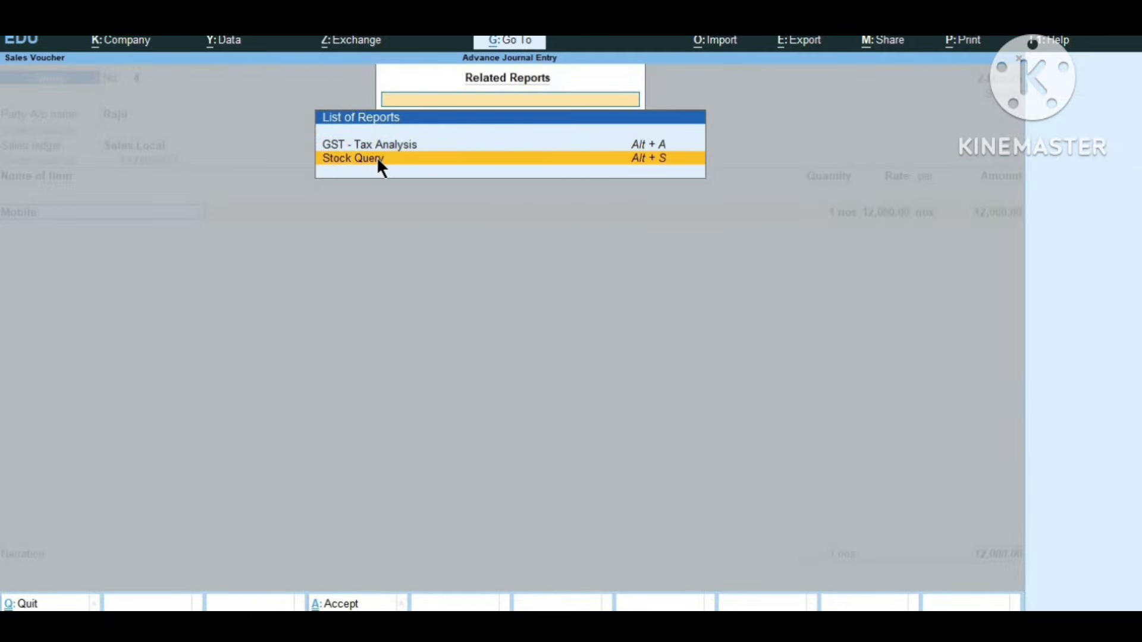
pyautogui.press('Return')
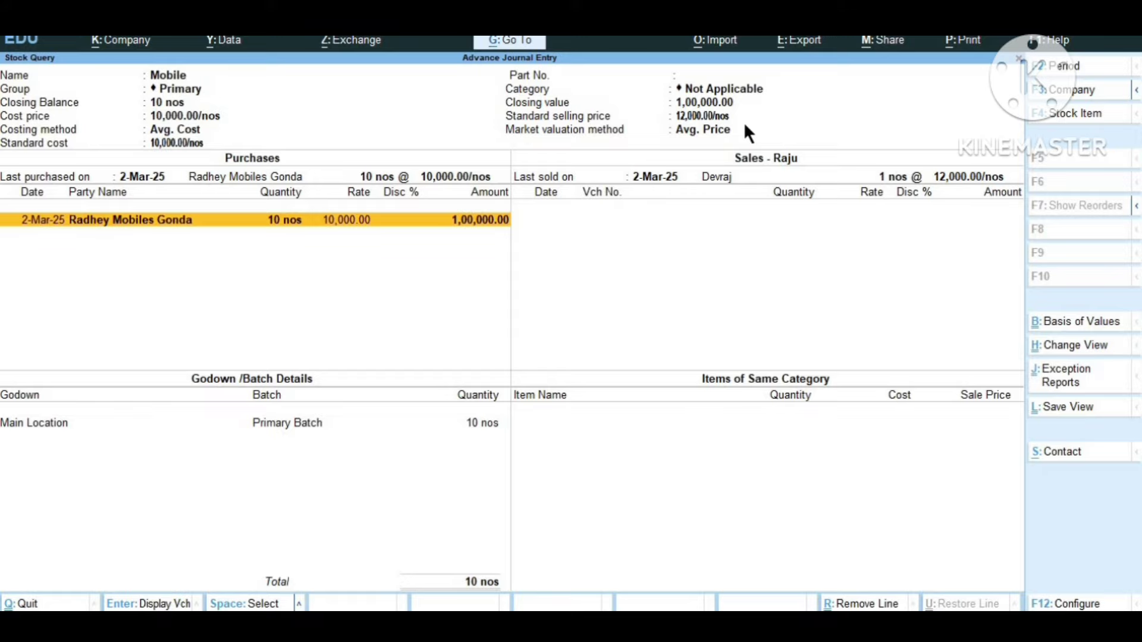
pyautogui.press('Escape')
pyautogui.press('Escape')
# Keep Mobile at 1 nos and 12,000.00, end the item list and save the sales voucher without a narration.
pyautogui.press('Return')
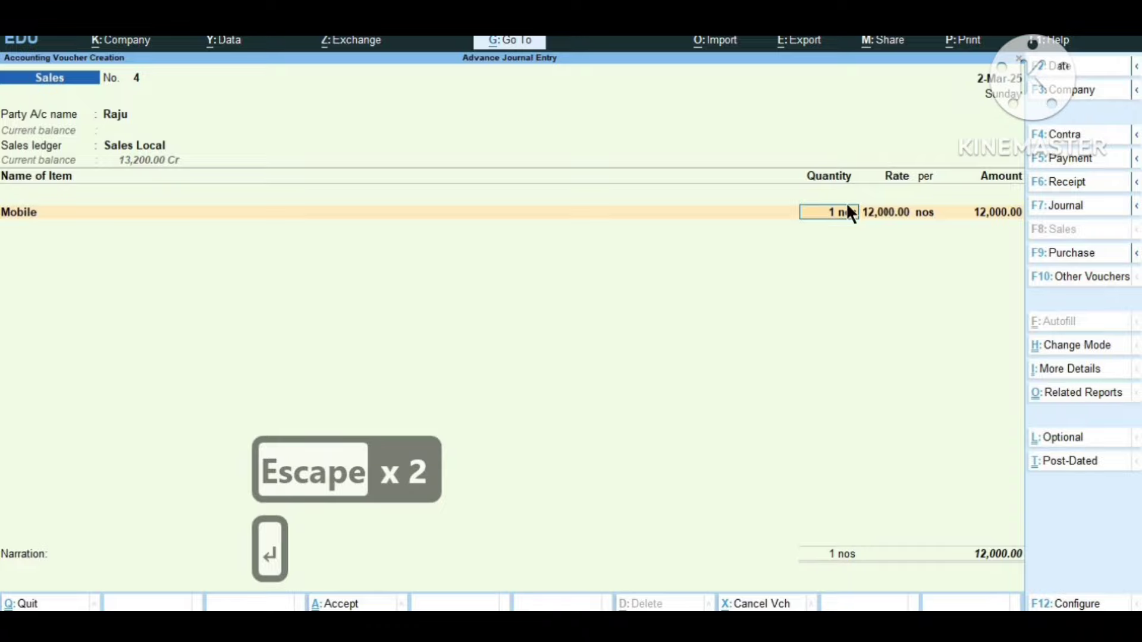
pyautogui.press('Return')
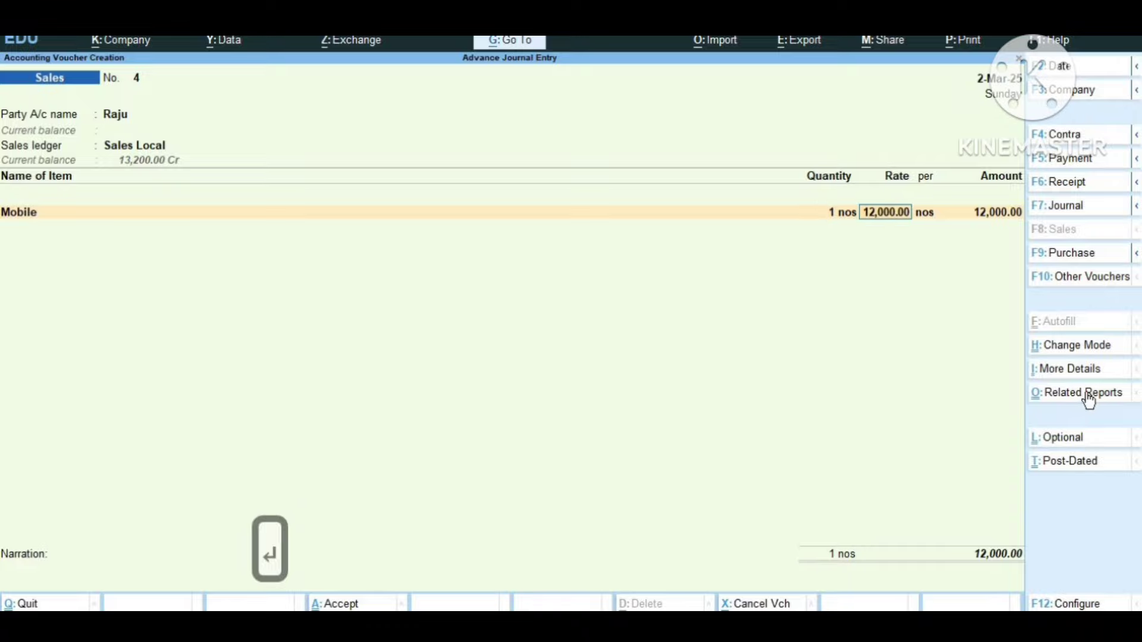
pyautogui.press('Return')
pyautogui.press('Return')
pyautogui.press('Return')
pyautogui.press('Return')
pyautogui.press('Return')
pyautogui.press('Return')
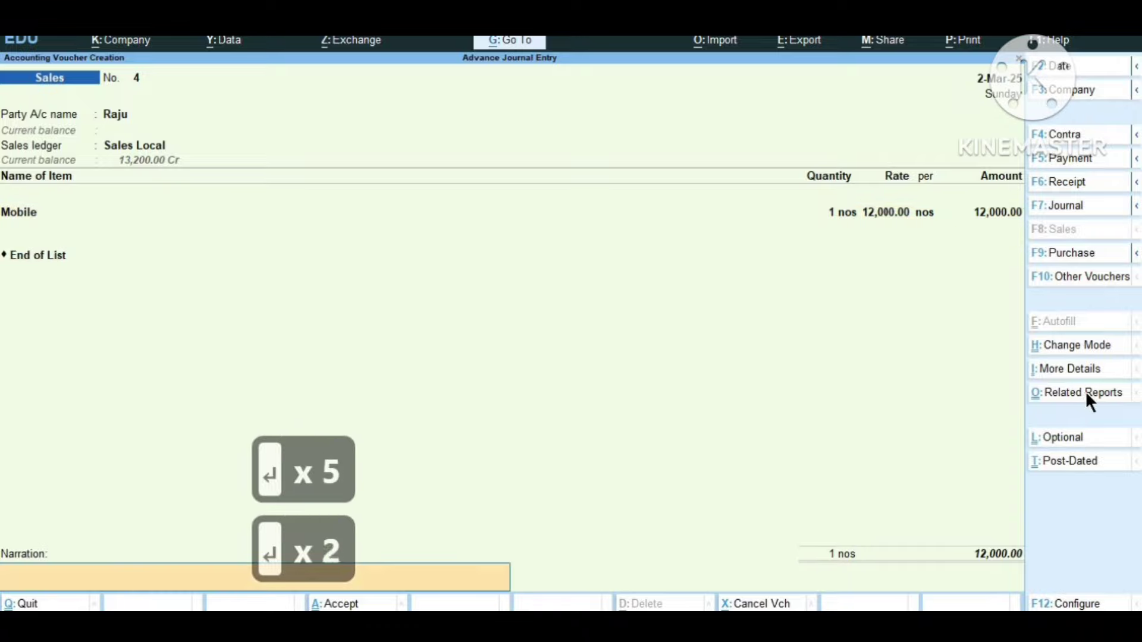
pyautogui.press('Return')
pyautogui.press('Return')
pyautogui.press('Return')
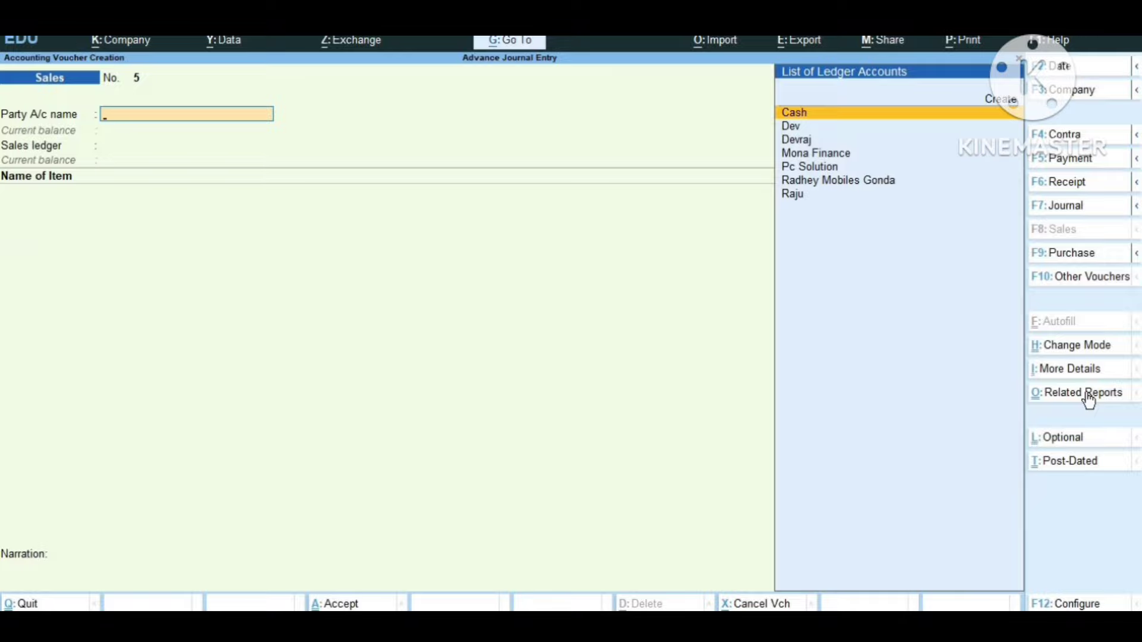
# Start a receipt voucher and credit the new customer's ledger with 11,800.
pyautogui.press('F6')
pyautogui.write('R')
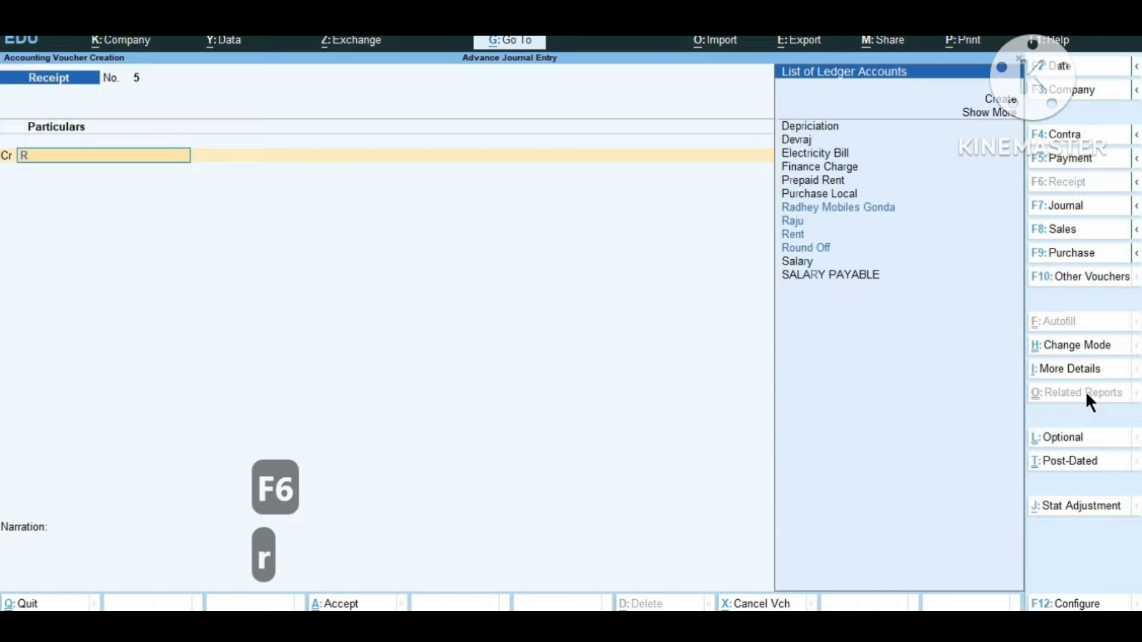
pyautogui.press('Down')
pyautogui.press('Down')
pyautogui.press('Return')
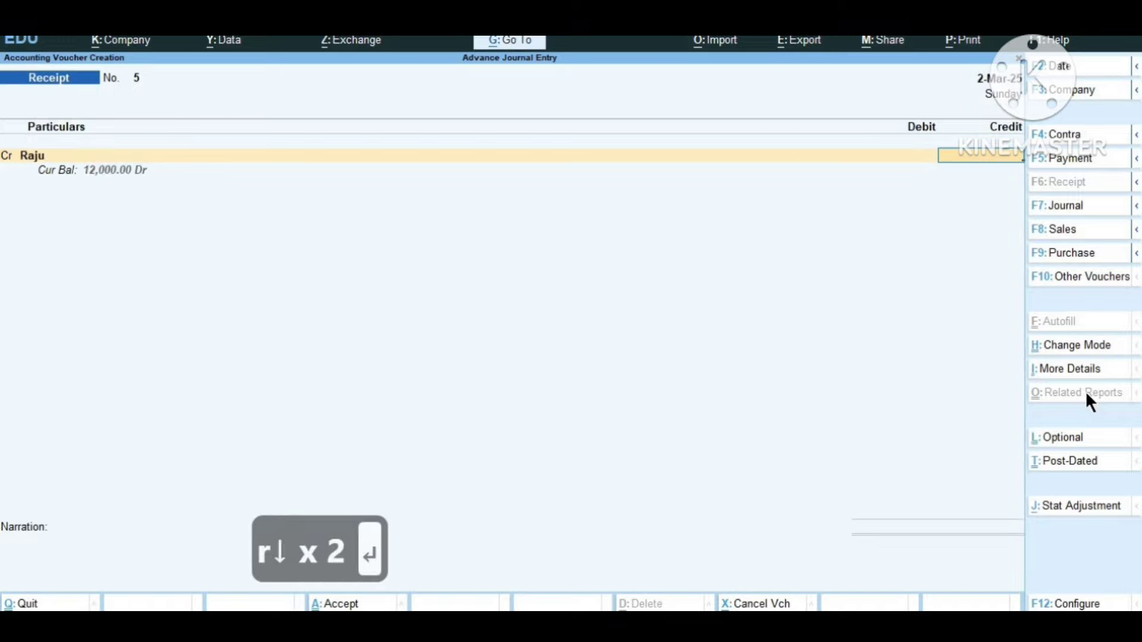
pyautogui.write('11')
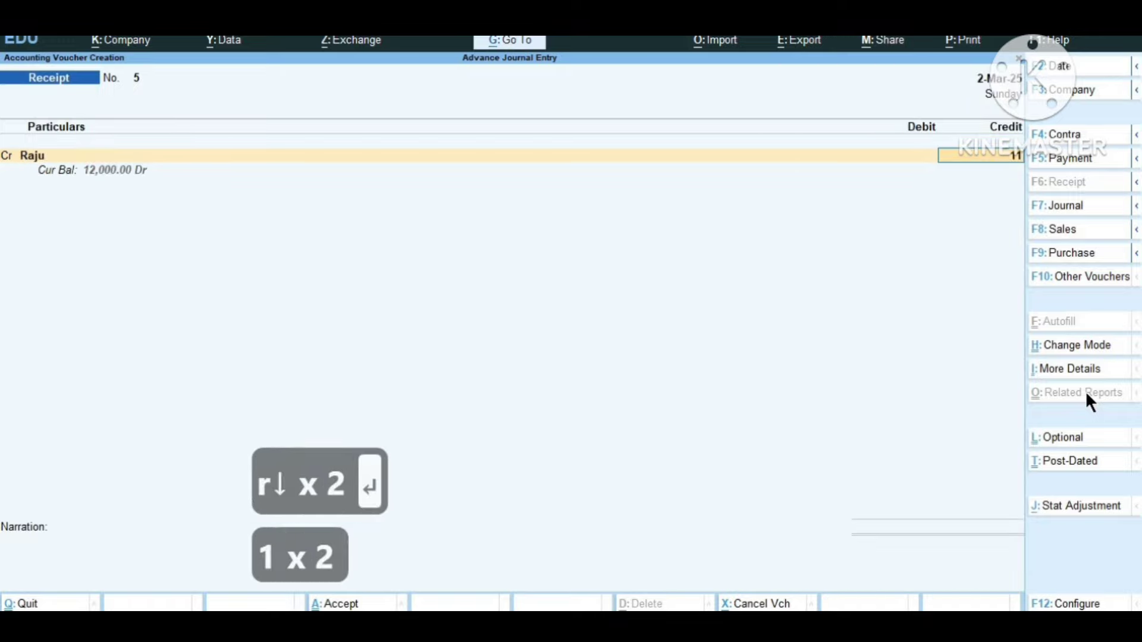
pyautogui.write(',800')
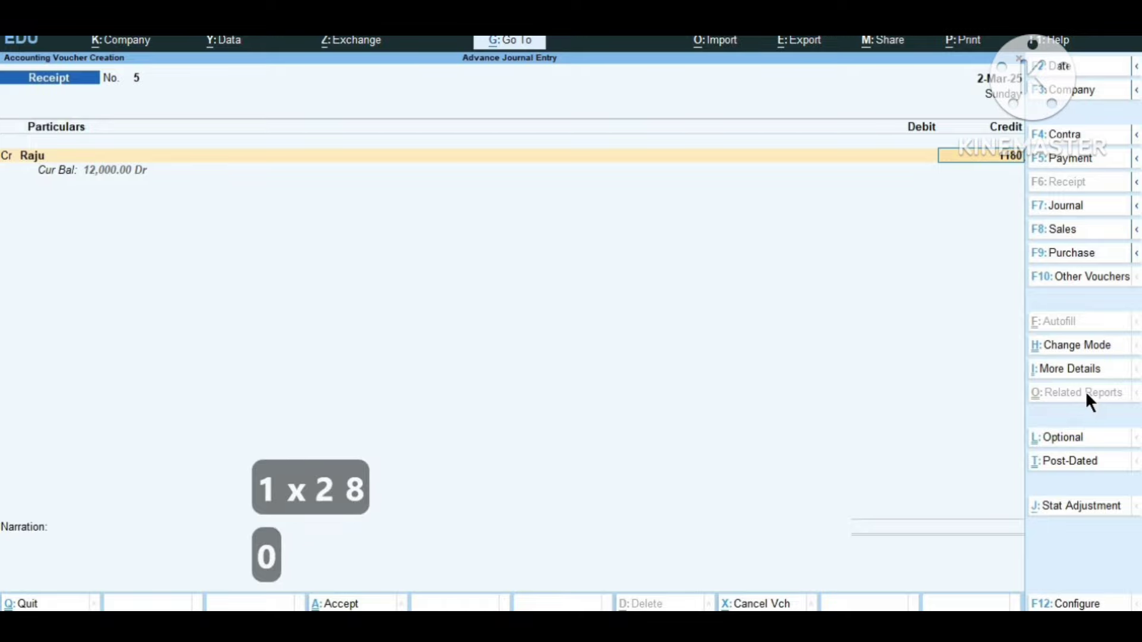
pyautogui.press('Return')
# Allocate the customer's 11,800.00 receipt as Agst Ref to bill 4.
pyautogui.press('Return')
pyautogui.press('Return')
pyautogui.press('Return')
pyautogui.press('Return')
pyautogui.press('Return')
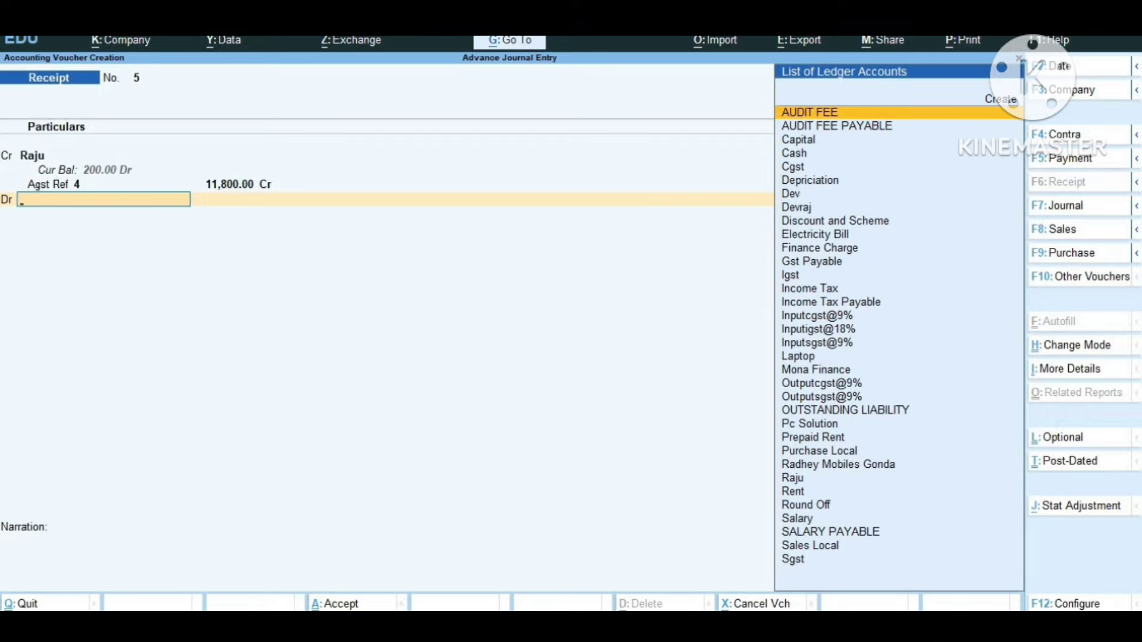
# Debit Cash with 11,800.00 in the customer's receipt and save the voucher without a narration.
pyautogui.press('Down')
pyautogui.press('Down')
pyautogui.press('Down')
pyautogui.press('Return')
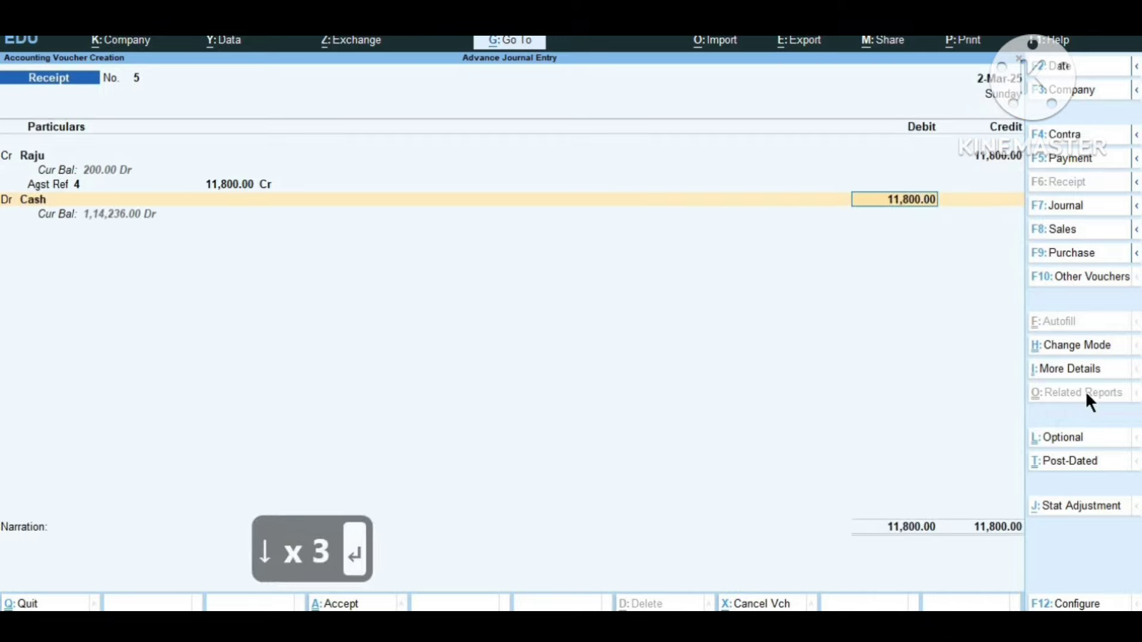
pyautogui.press('Return')
pyautogui.press('Return')
pyautogui.press('Return')
# Start a journal voucher and create a secondary ledger named Discount to Customer under Indirect Expenses.
pyautogui.click(1062, 205)
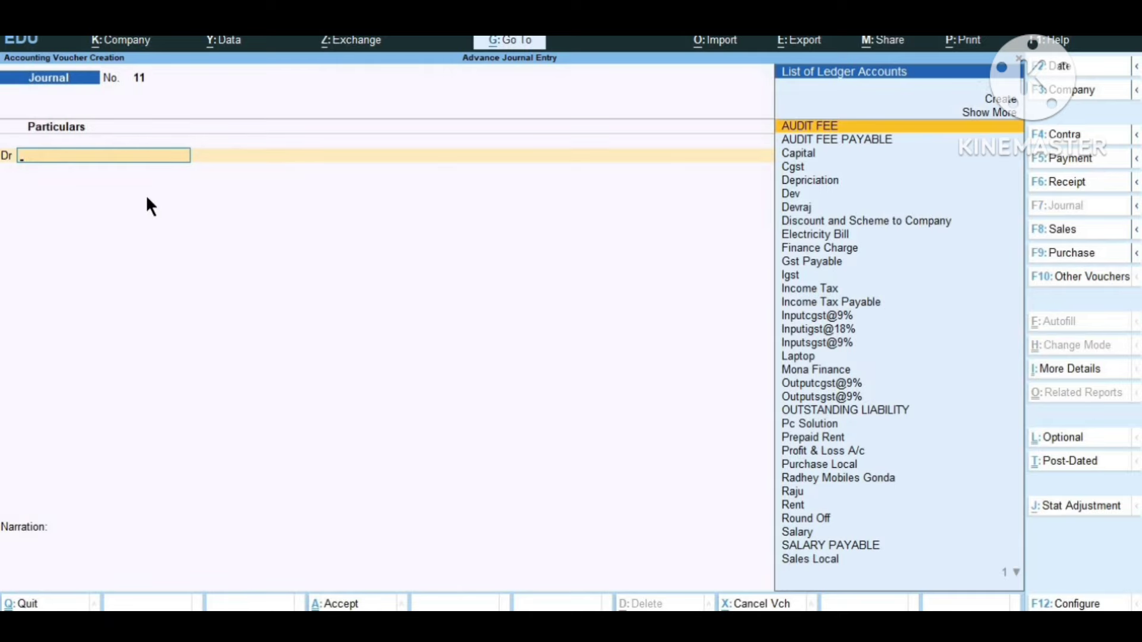
pyautogui.hotkey('alt', 'Tab')
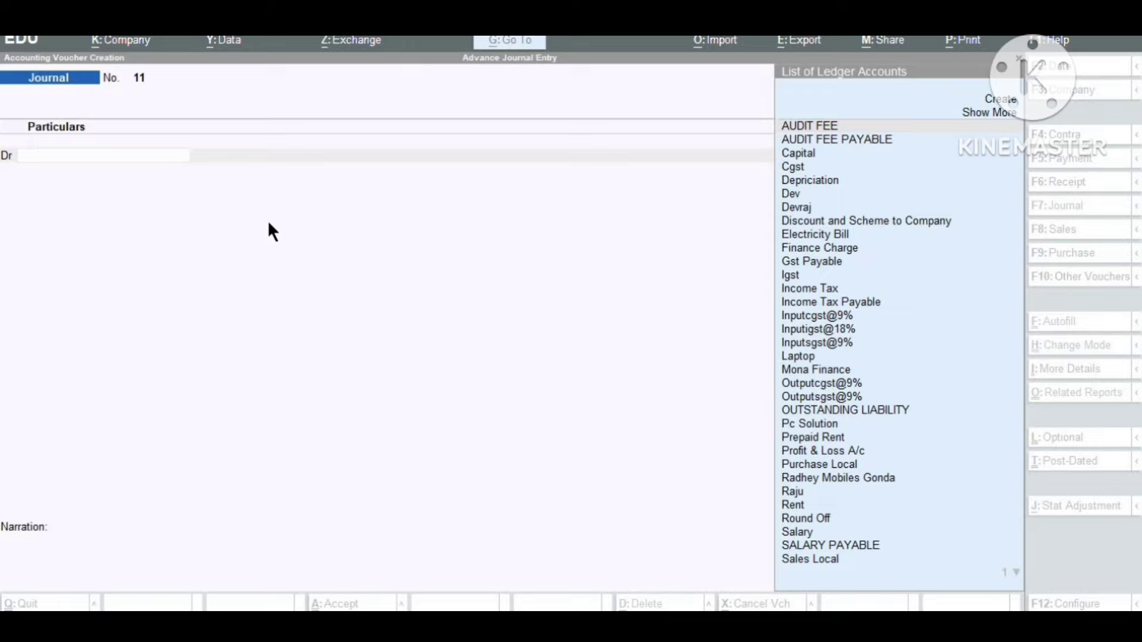
pyautogui.hotkey('alt', 'c')
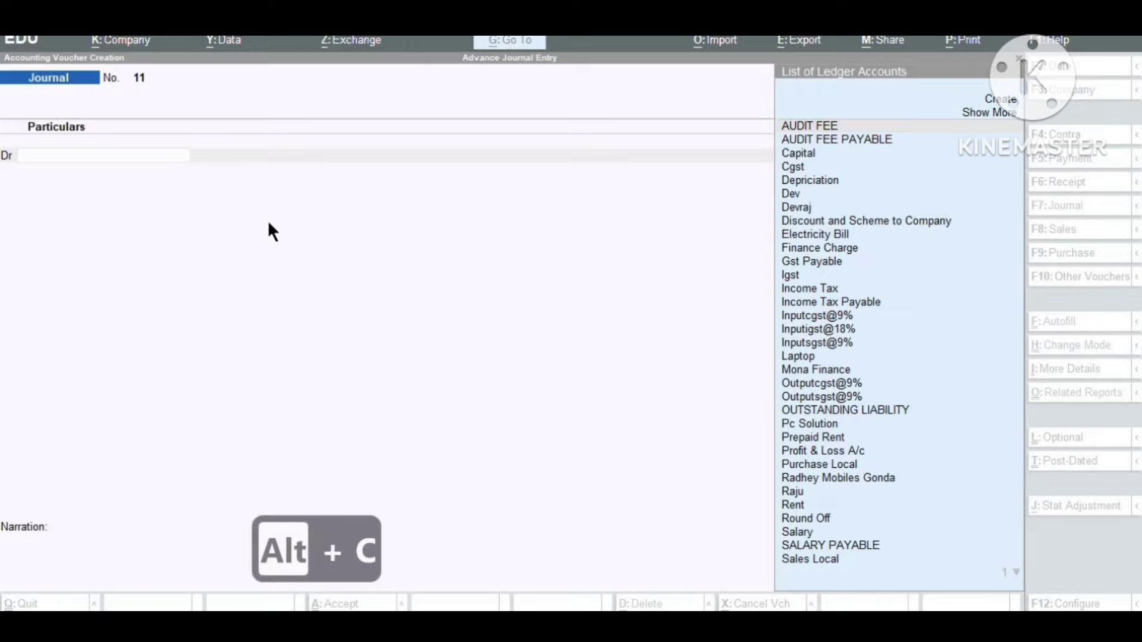
pyautogui.click(87, 162)
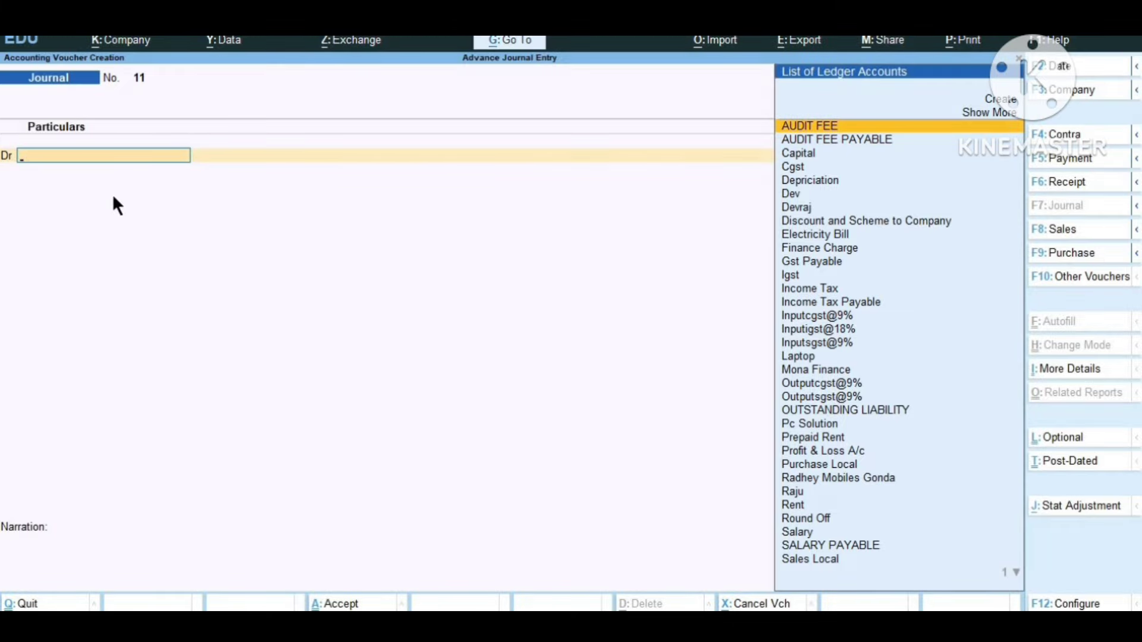
pyautogui.hotkey('alt', 'c')
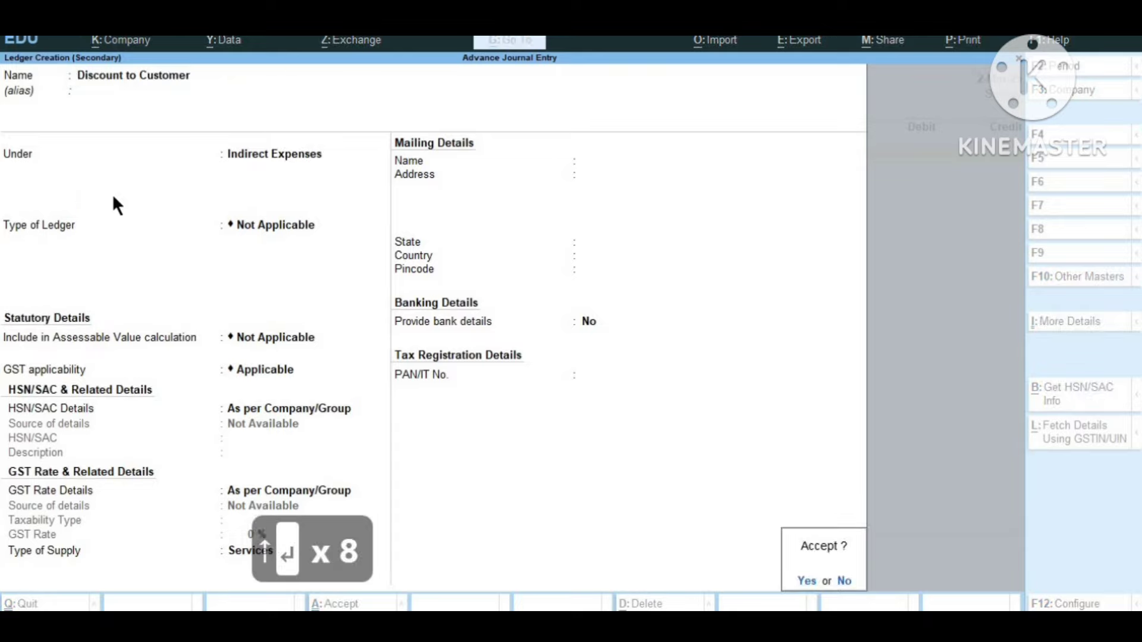
# Change the Discount to Customer ledger's Type of Supply to Goods and save the ledger.
pyautogui.press('BackSpace')
pyautogui.press('BackSpace')
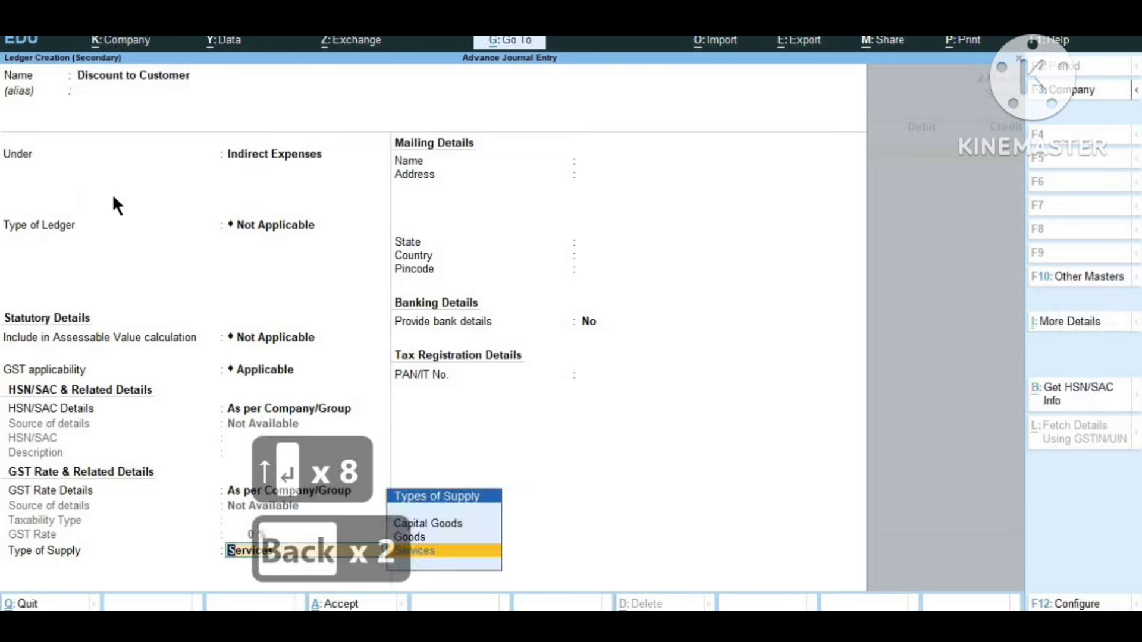
pyautogui.press('Up')
pyautogui.press('Return')
pyautogui.press('Return')
pyautogui.press('Return')
pyautogui.press('Return')
pyautogui.press('Return')
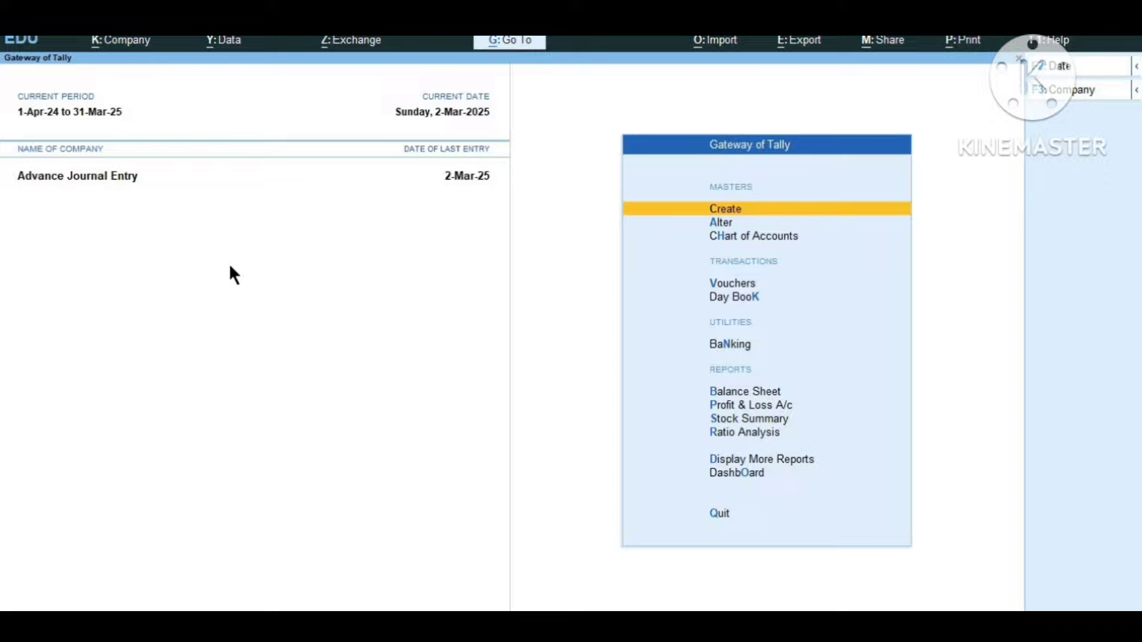
# View the Balance Sheet with its detailed breakdown, examining the liabilities and assets, and return to the Gateway of Tally.
pyautogui.press('Down')
pyautogui.press('Down')
pyautogui.press('Down')
pyautogui.press('Down')
pyautogui.press('Down')
pyautogui.press('Down')
pyautogui.press('Down')
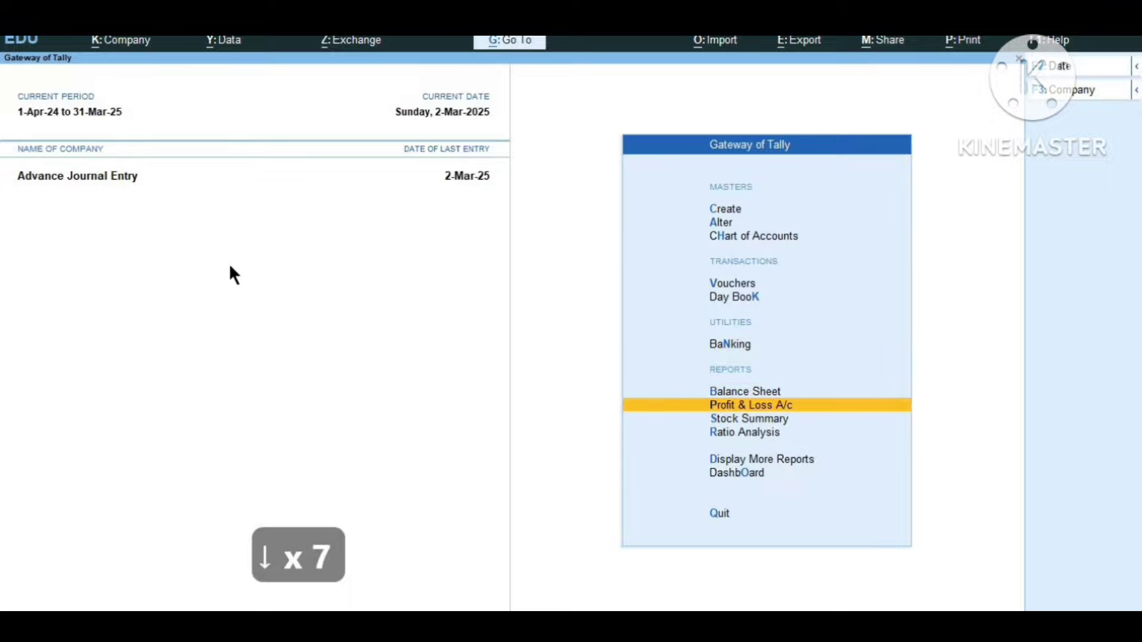
pyautogui.press('Up')
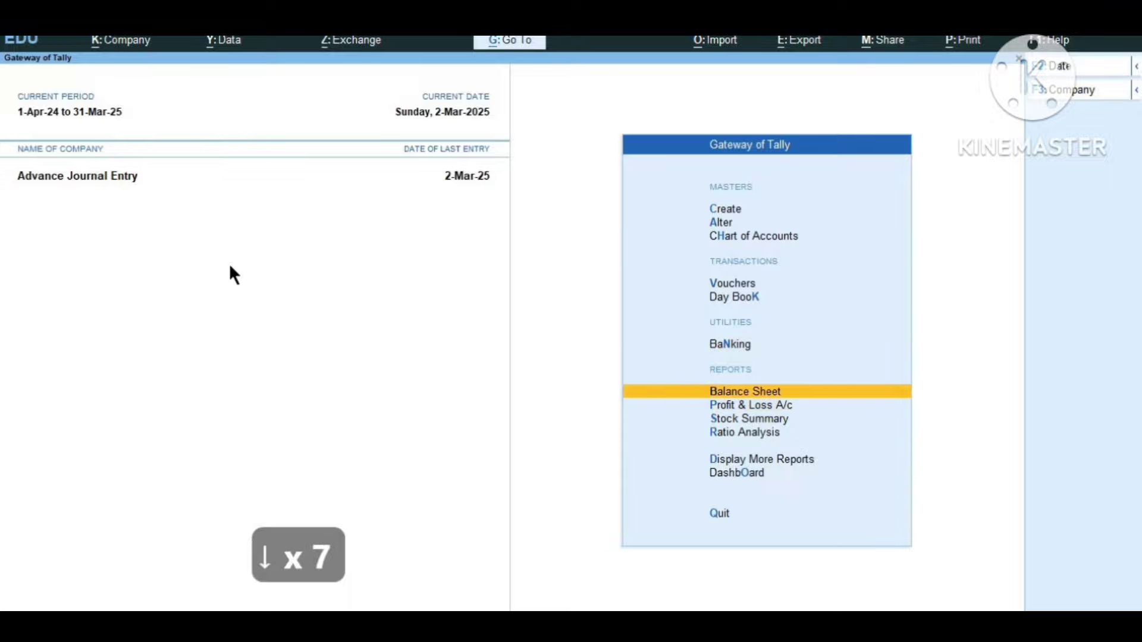
pyautogui.press('Return')
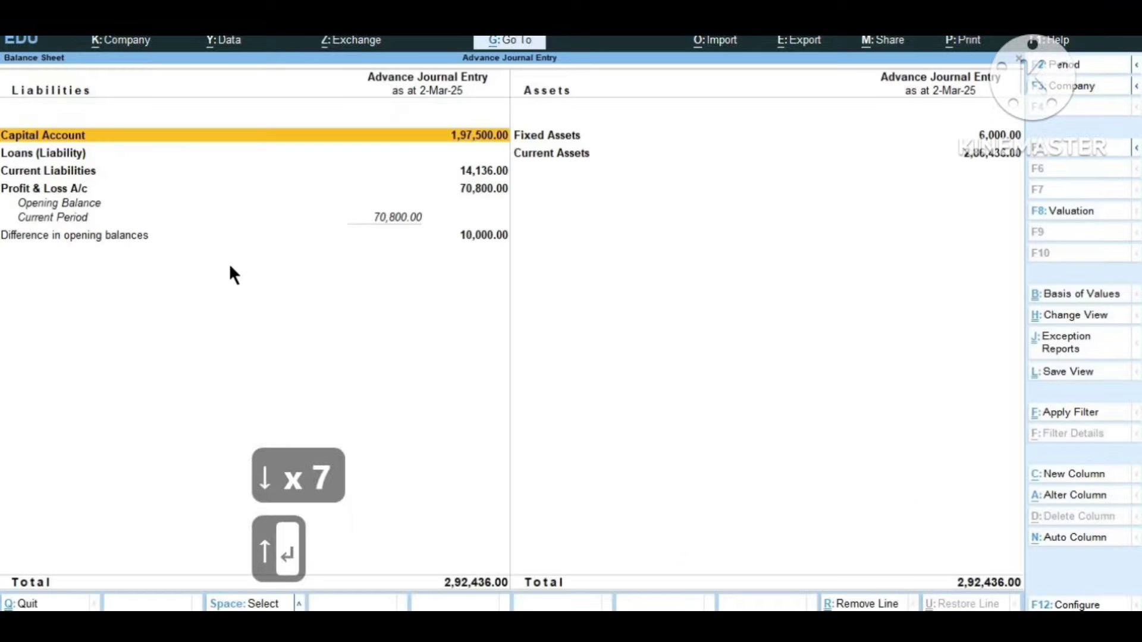
pyautogui.hotkey('alt', 'F1')
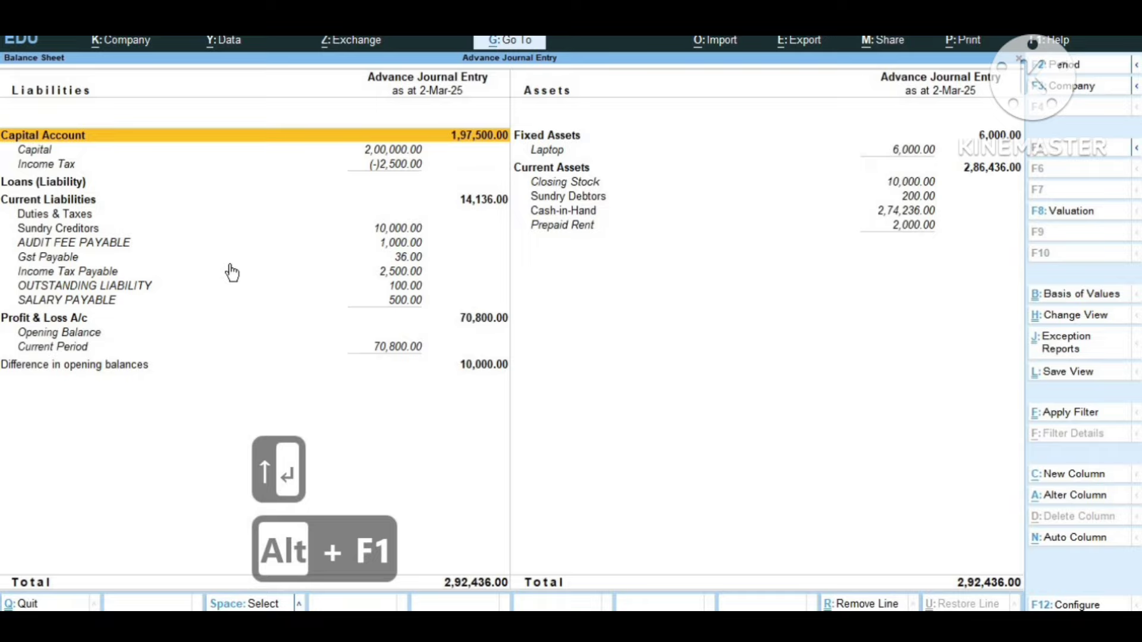
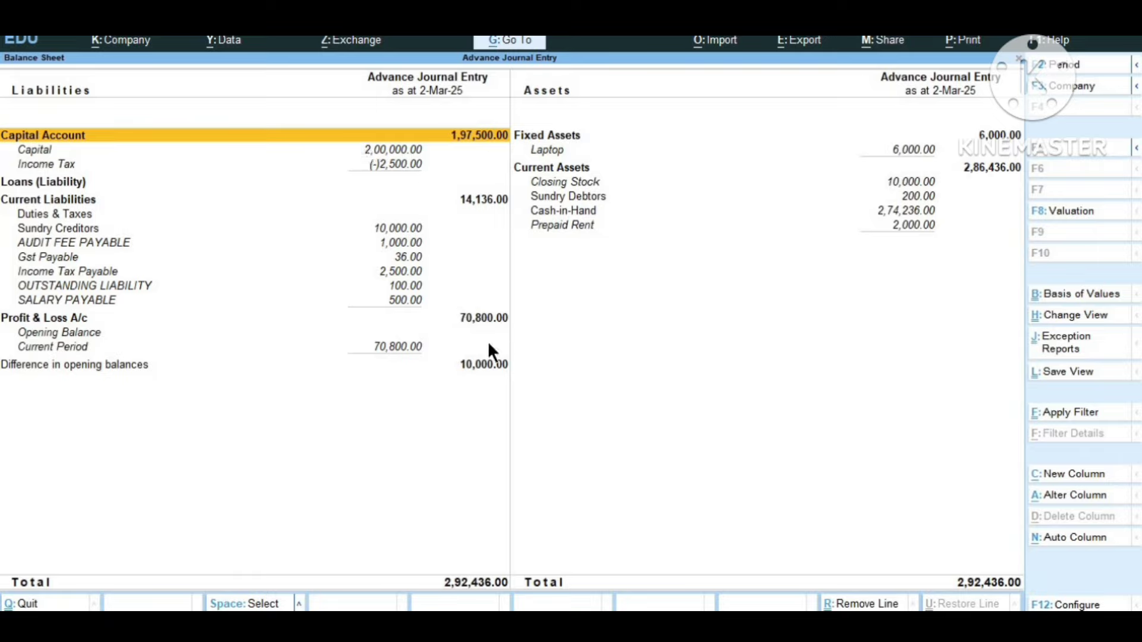
pyautogui.click(225, 41)
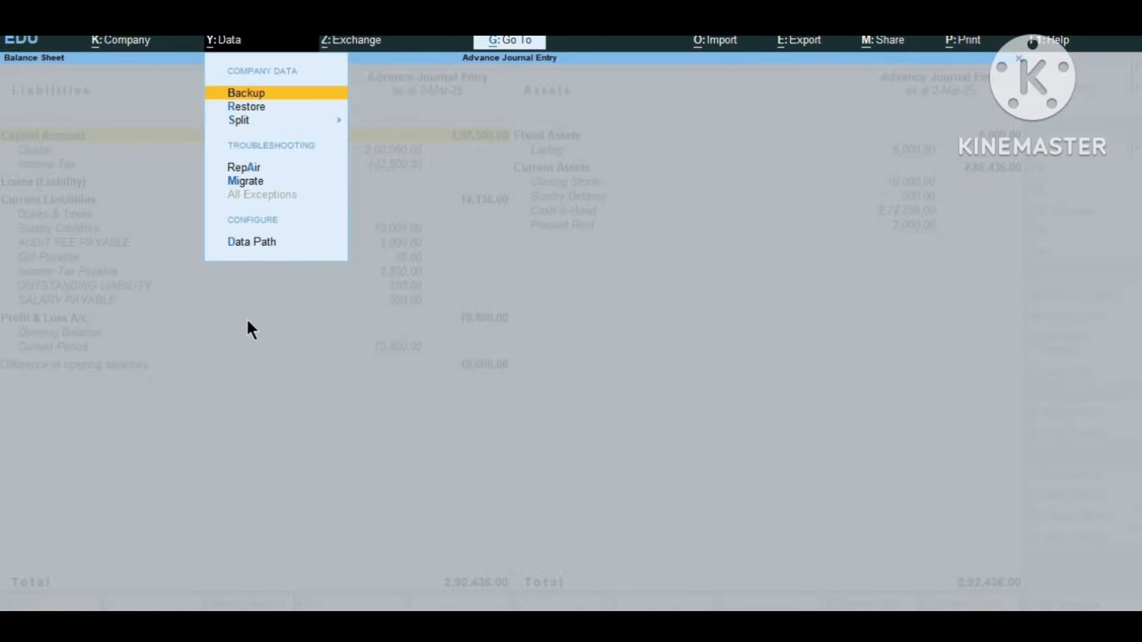
pyautogui.press('Escape')
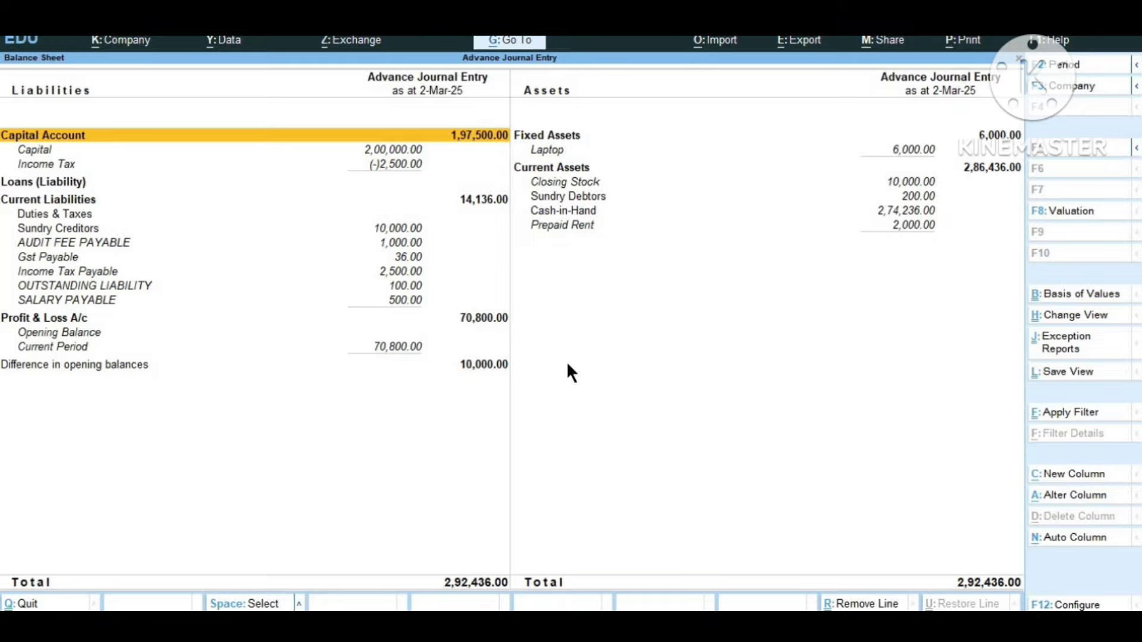
pyautogui.press('Escape')
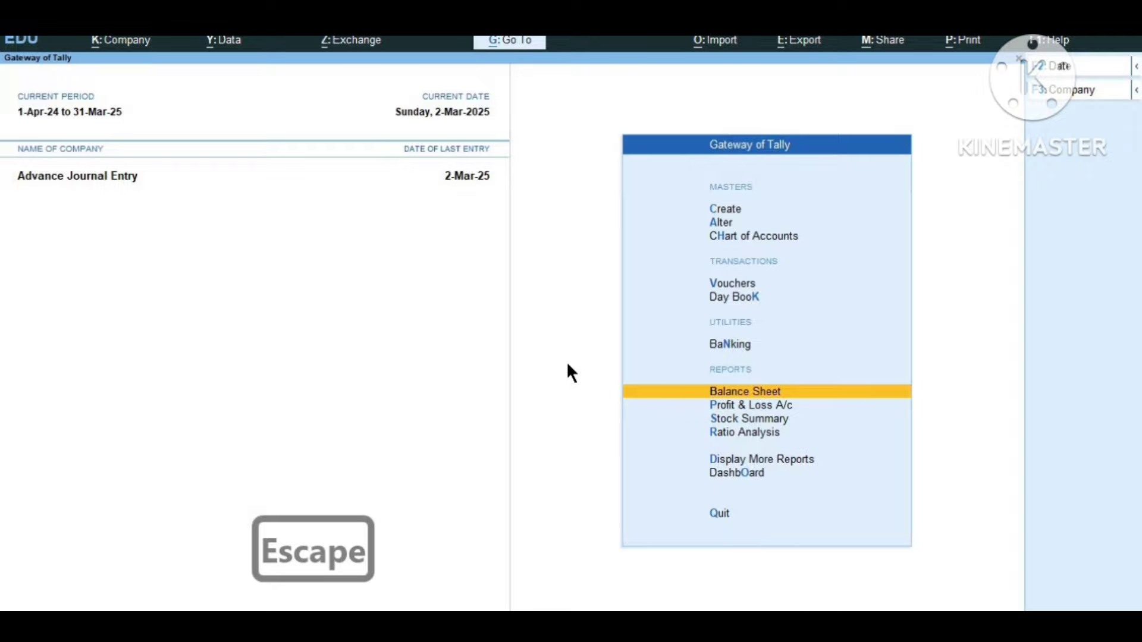
# View the Profit & Loss A/c report to check the nett profit and return to the Gateway of Tally.
pyautogui.press('Down')
pyautogui.press('Down')
pyautogui.press('Up')
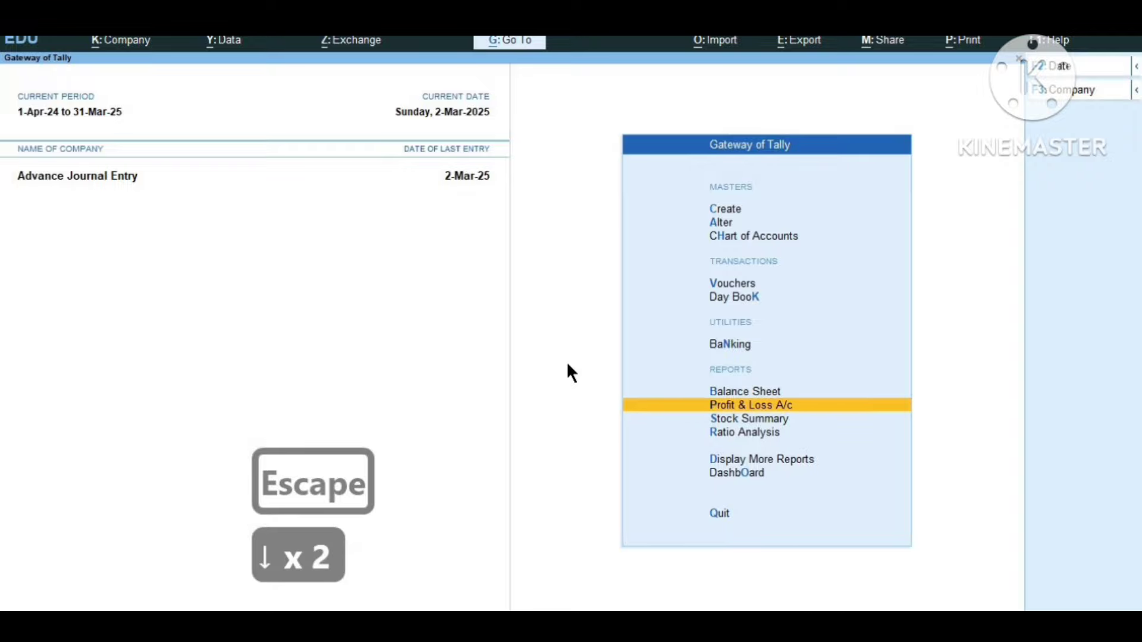
pyautogui.press('Return')
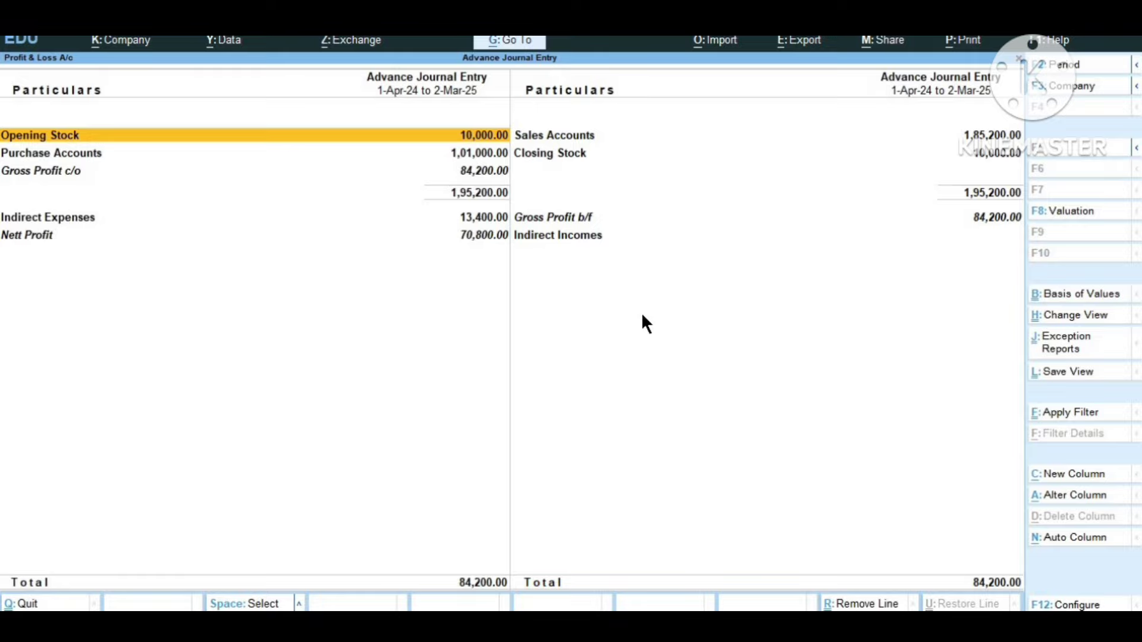
pyautogui.press('Escape')
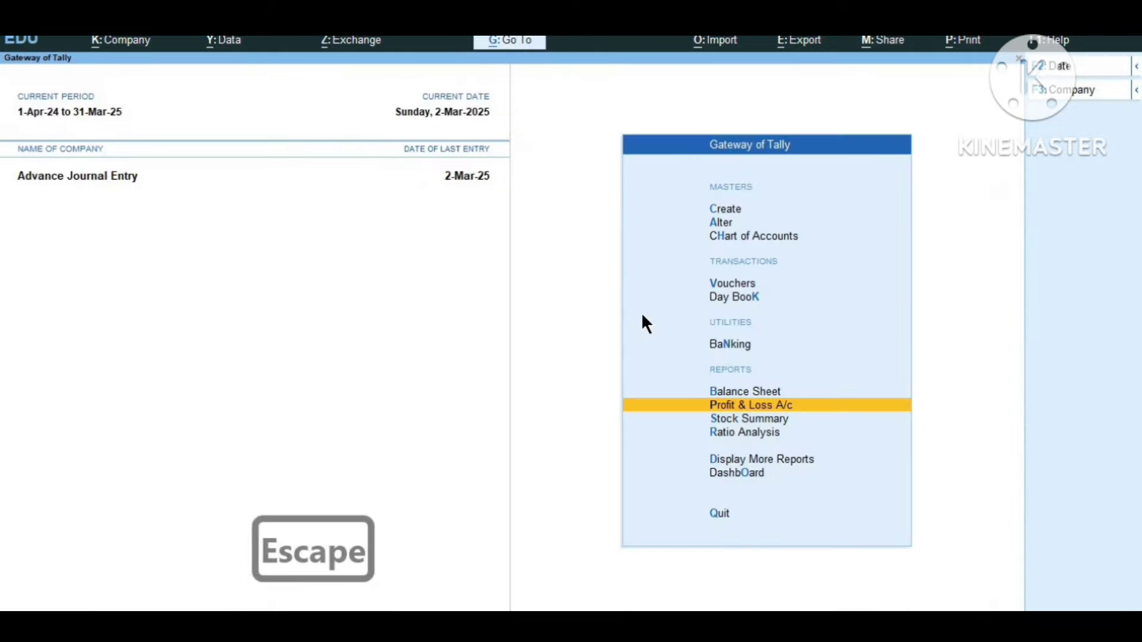
# Start a new journal voucher, consult the Rules of Debit and Credit picture and return to the voucher.
pyautogui.press('Up')
pyautogui.press('Up')
pyautogui.press('Up')
pyautogui.press('Up')
pyautogui.press('Up')
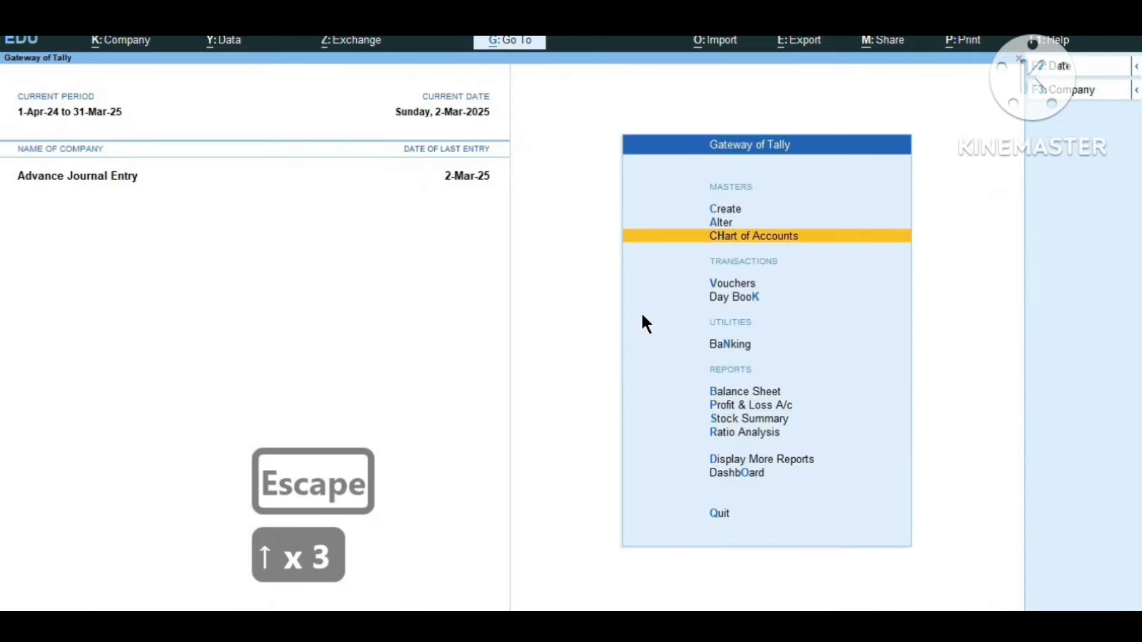
pyautogui.press('Down')
pyautogui.press('Return')
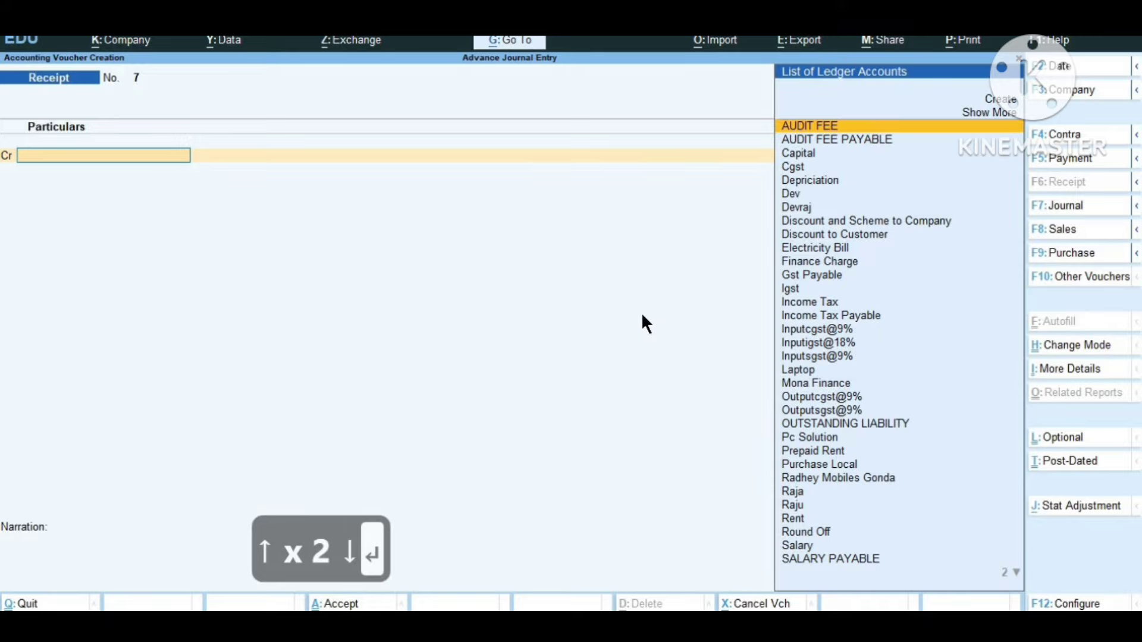
pyautogui.press('F7')
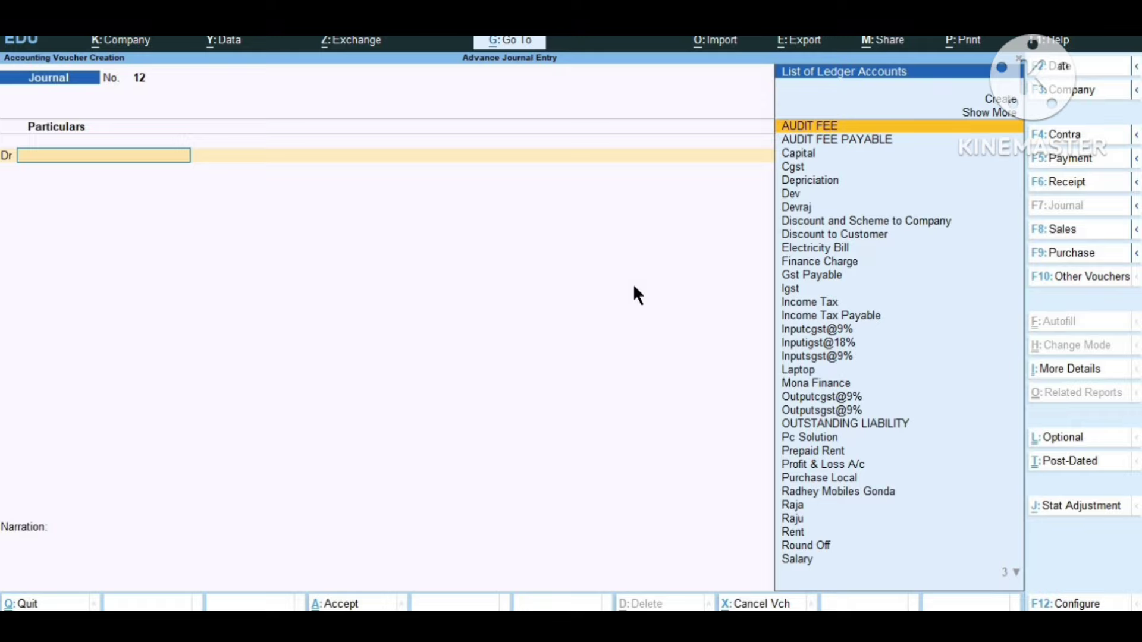
pyautogui.hotkey('alt', 'Tab')
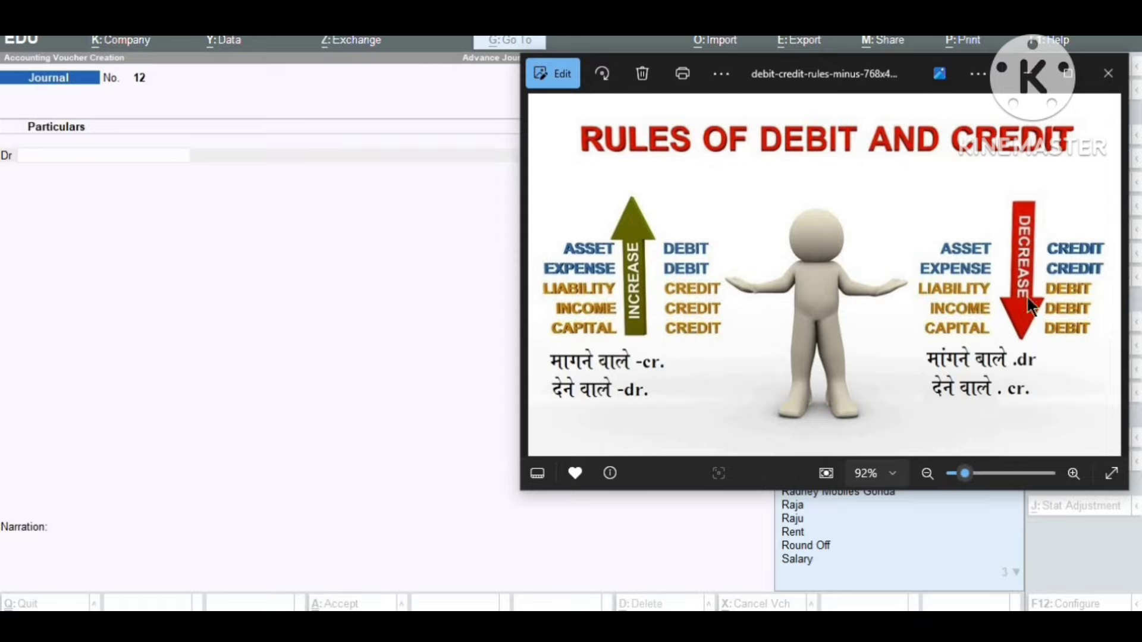
pyautogui.click(234, 247)
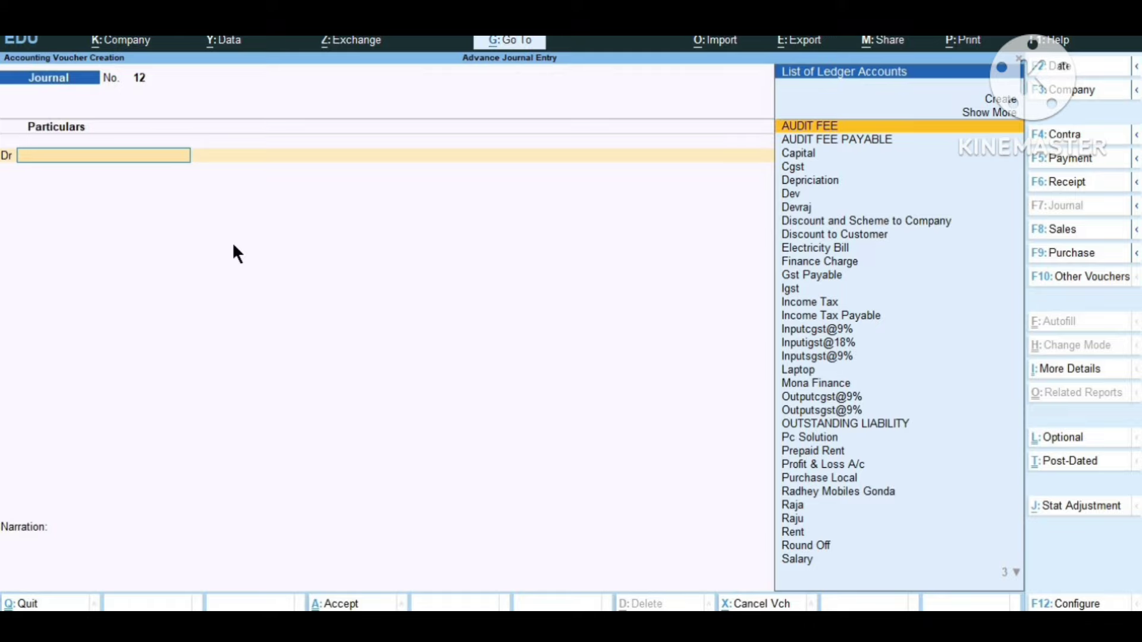
# Debit the Profit & Loss A/c ledger with 70,800 in the journal voucher.
pyautogui.write('p')
pyautogui.press('Down')
pyautogui.press('Down')
pyautogui.press('Down')
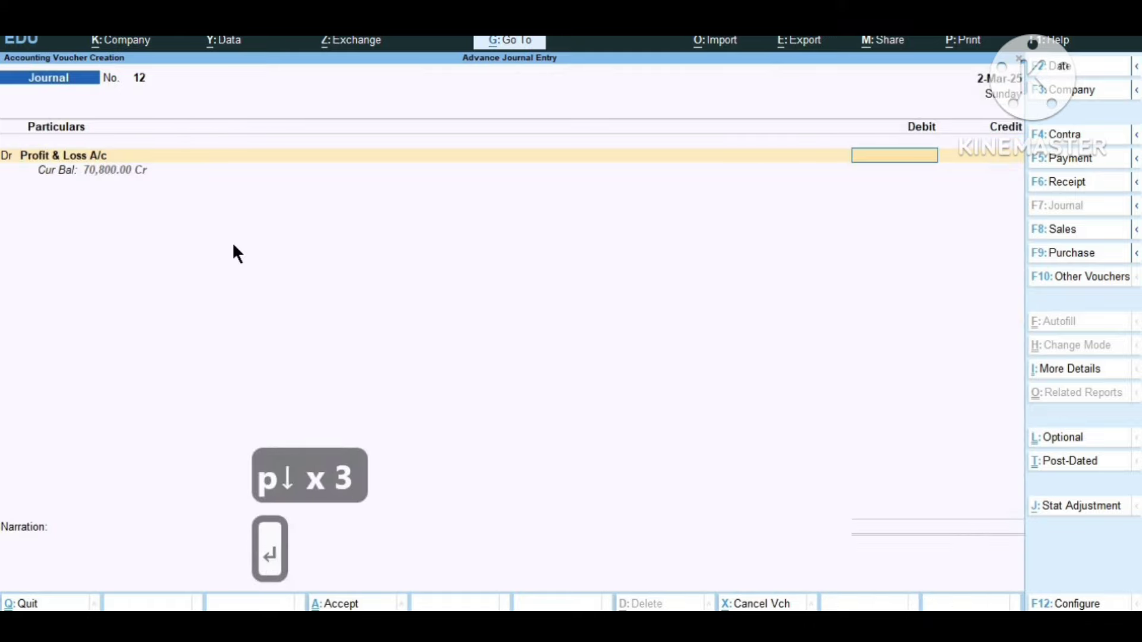
pyautogui.write('7')
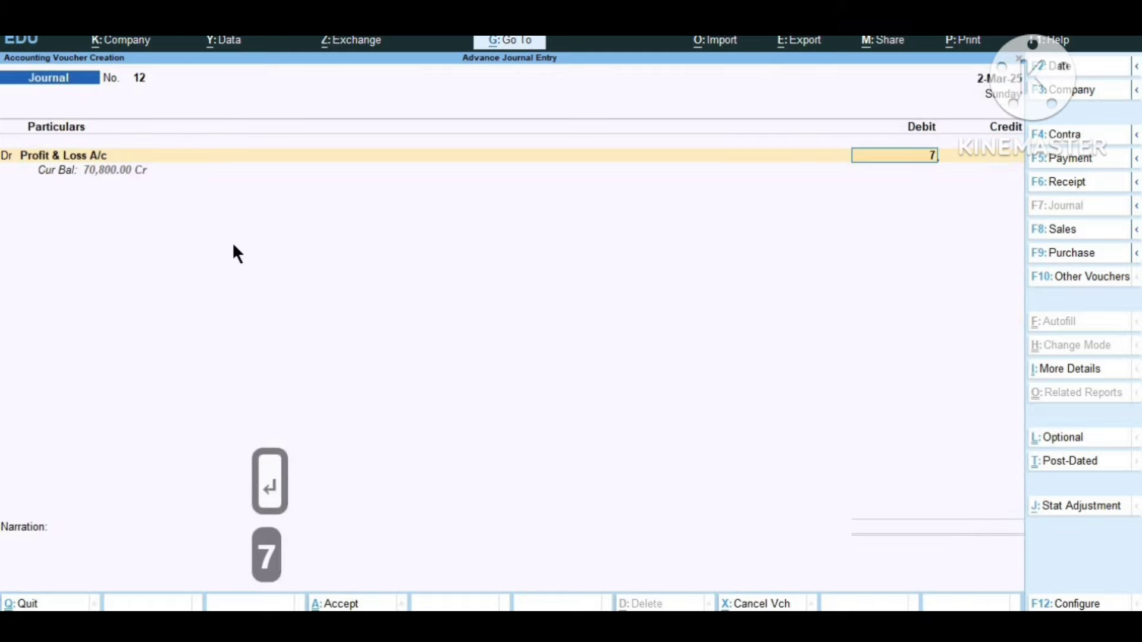
pyautogui.write('0800')
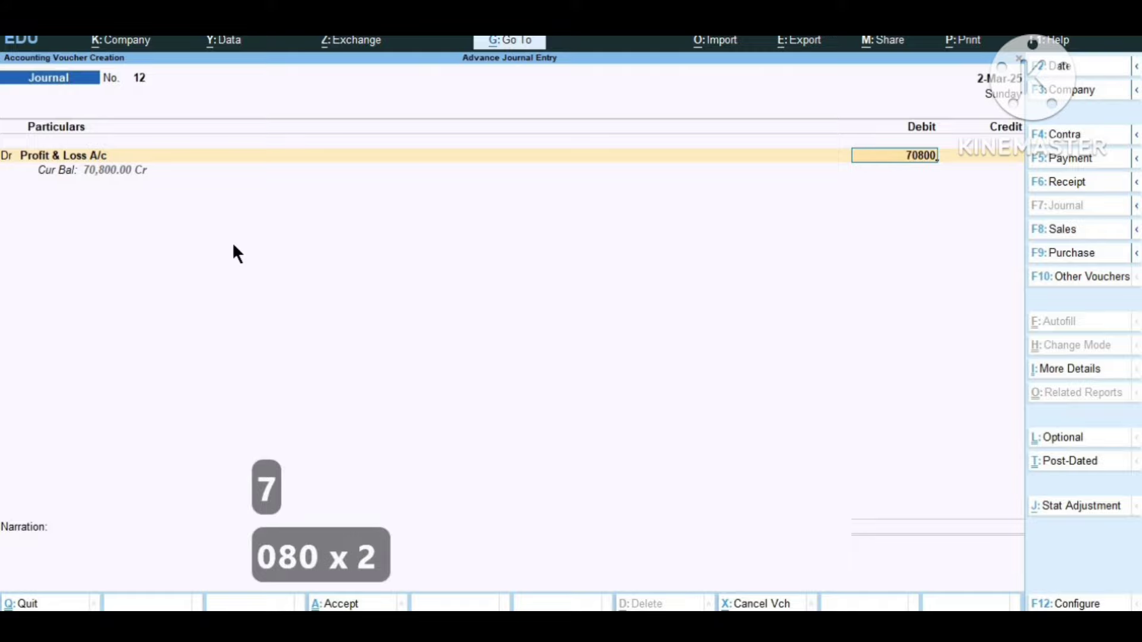
pyautogui.press('Return')
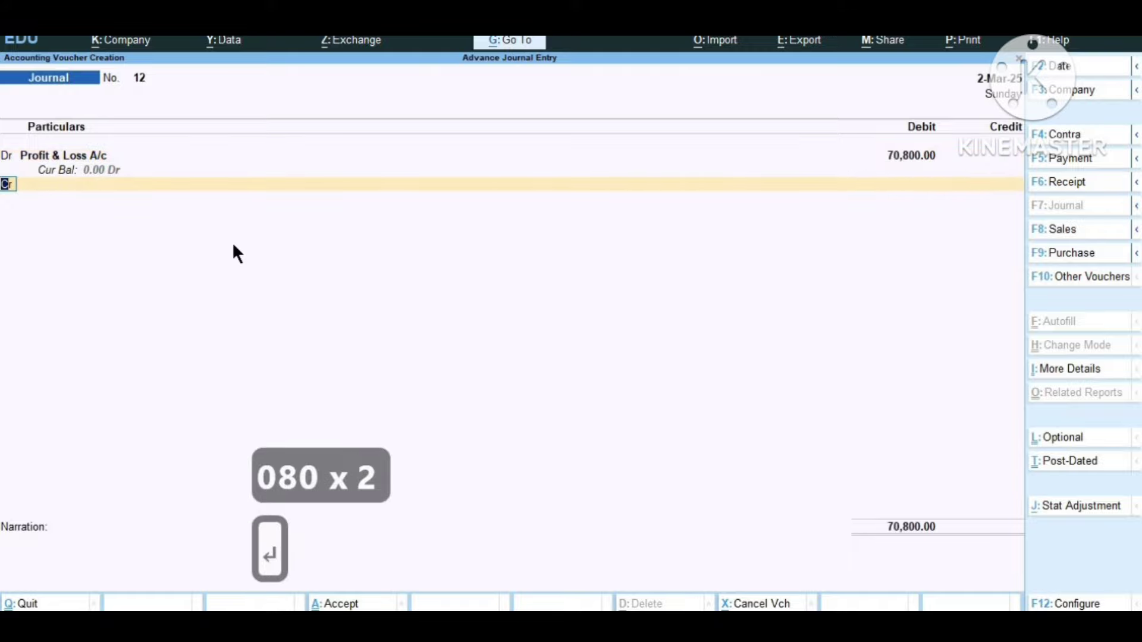
# Credit Capital with 70,800.00 and save the profit transfer journal without a narration.
pyautogui.press('Return')
pyautogui.press('Down')
pyautogui.press('Down')
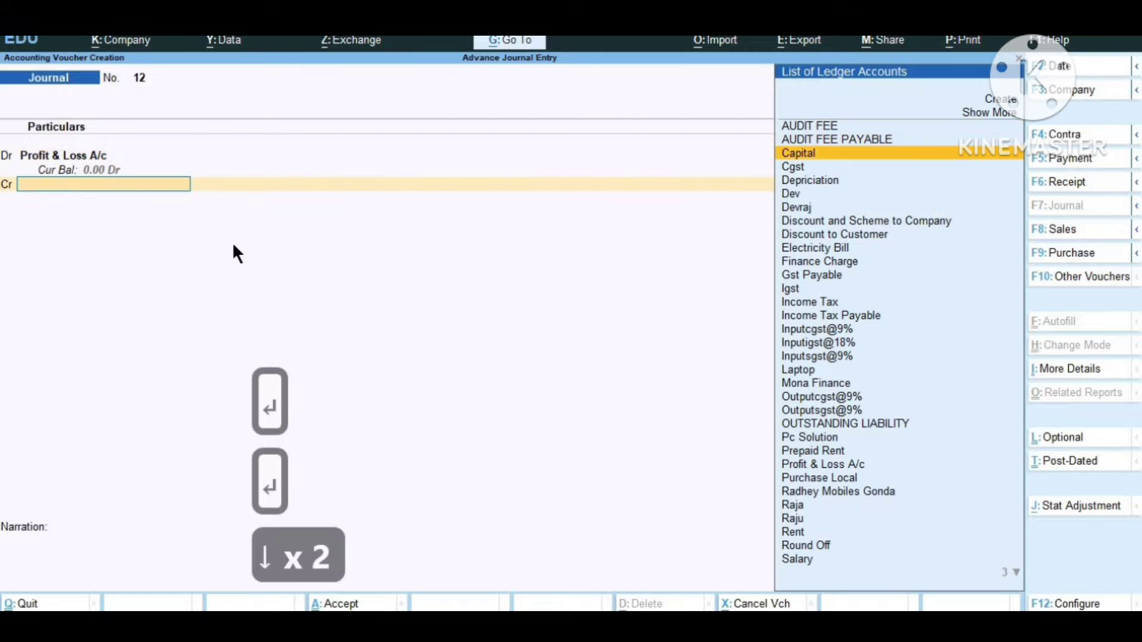
pyautogui.press('Return')
pyautogui.press('Return')
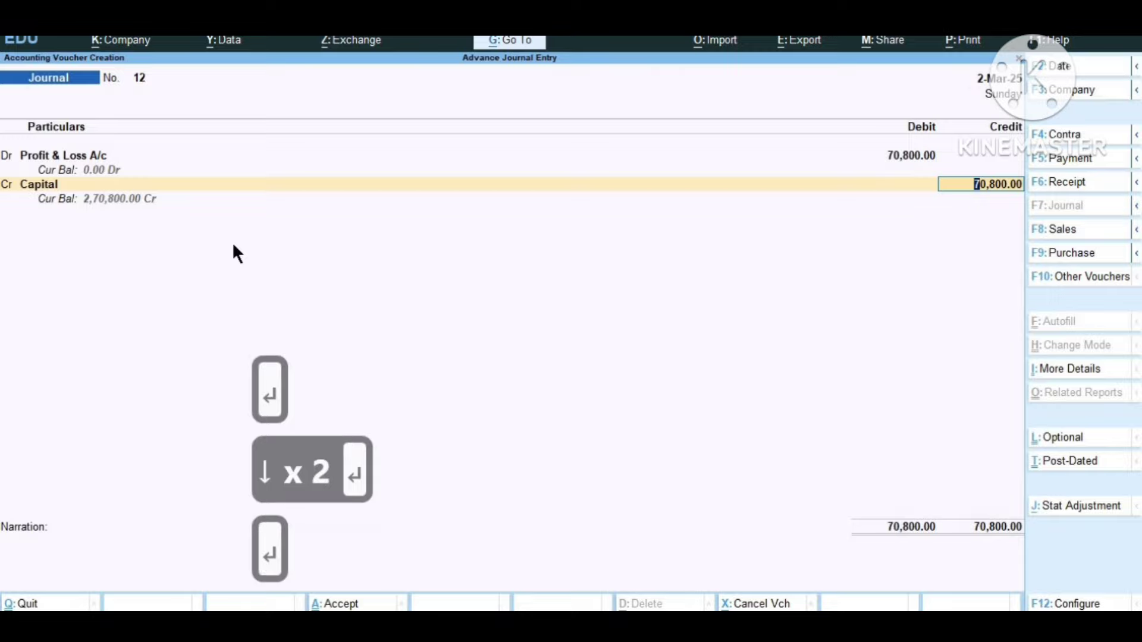
pyautogui.press('Return')
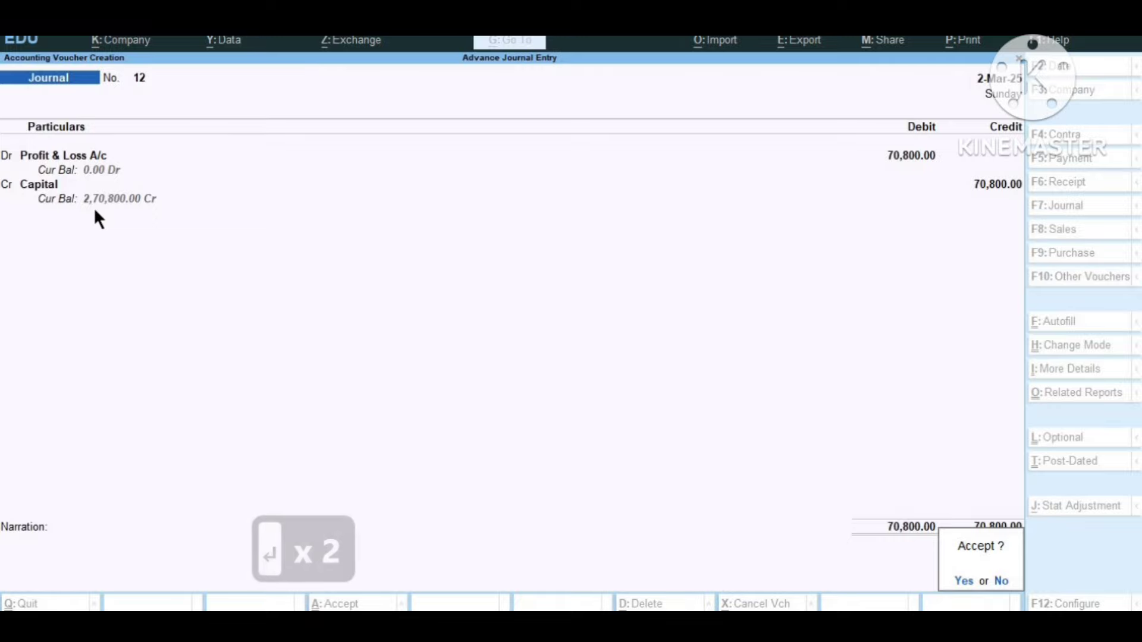
pyautogui.press('Return')
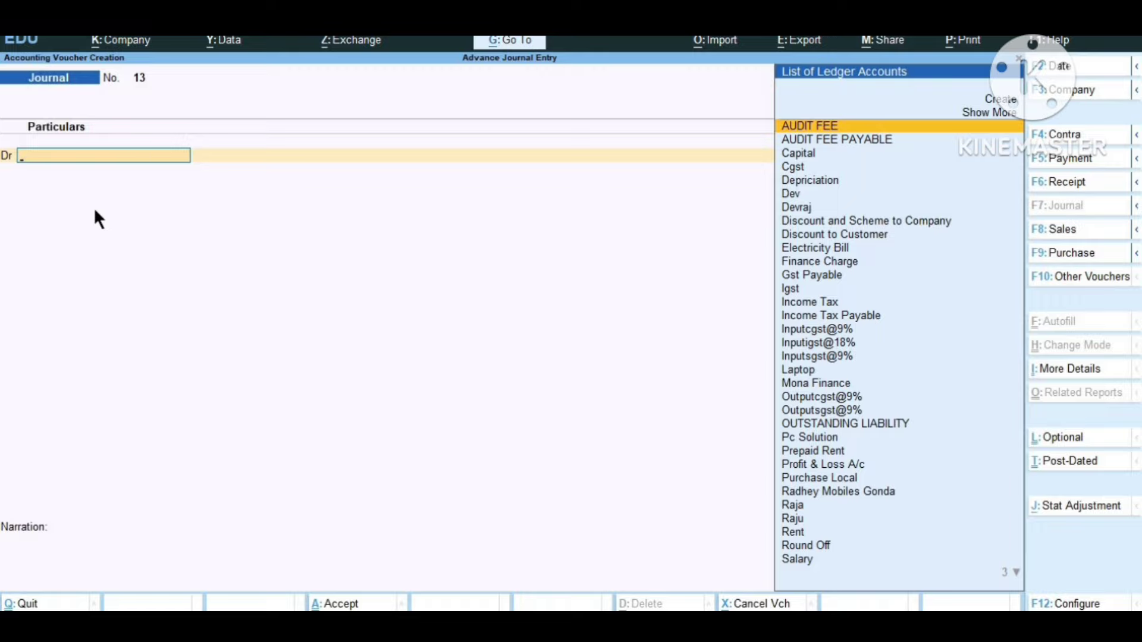
# Open the period settings from the journal voucher and set the accounting period's start date to 1-4-2025.
pyautogui.hotkey('alt', 'F2')
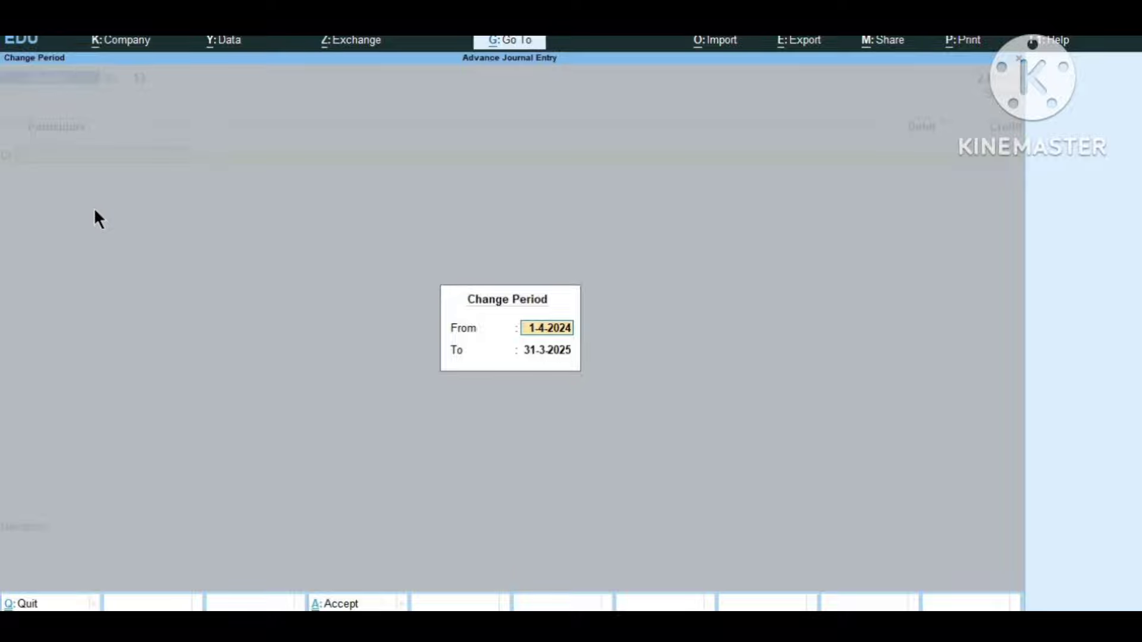
pyautogui.press('Right')
pyautogui.press('Right')
pyautogui.press('Right')
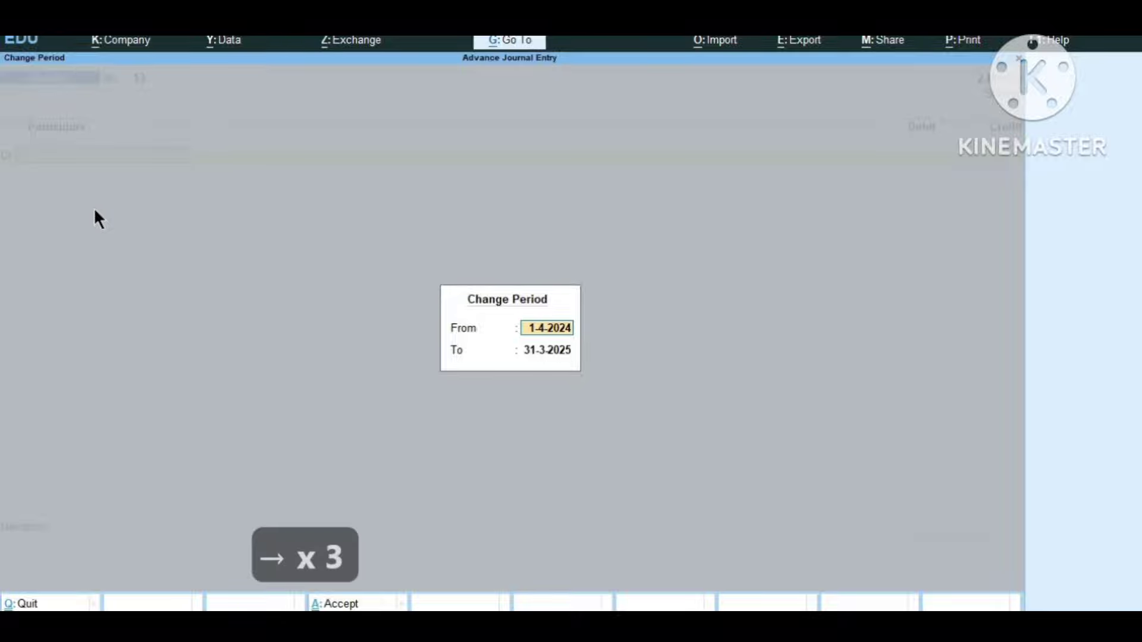
pyautogui.press('Right')
pyautogui.press('Right')
pyautogui.press('Right')
pyautogui.press('Right')
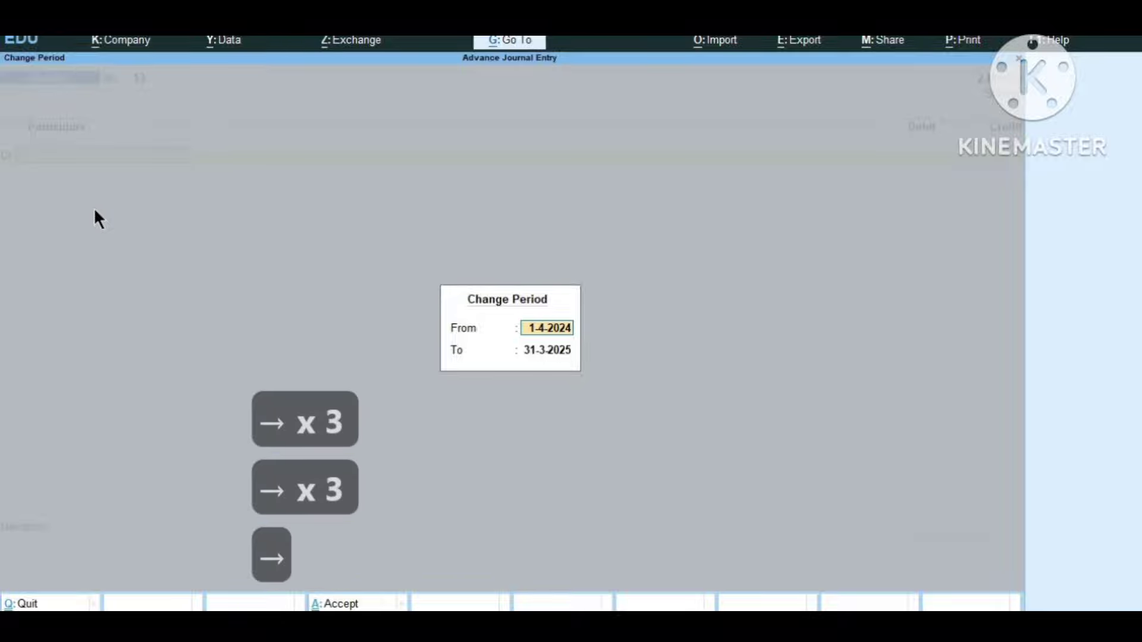
pyautogui.write('5')
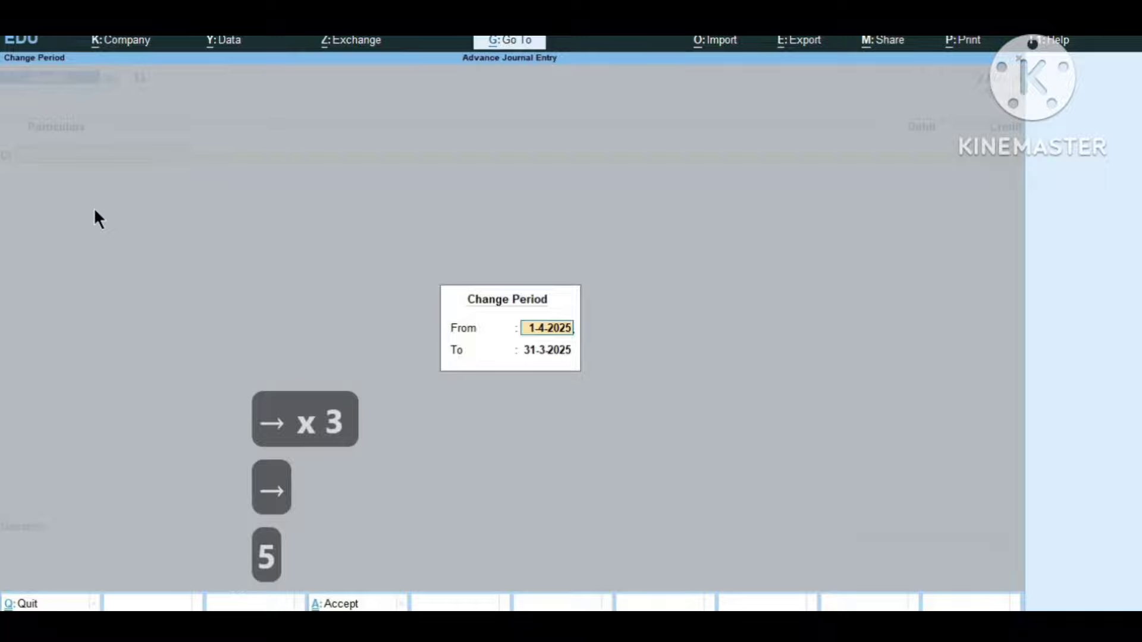
pyautogui.press('Return')
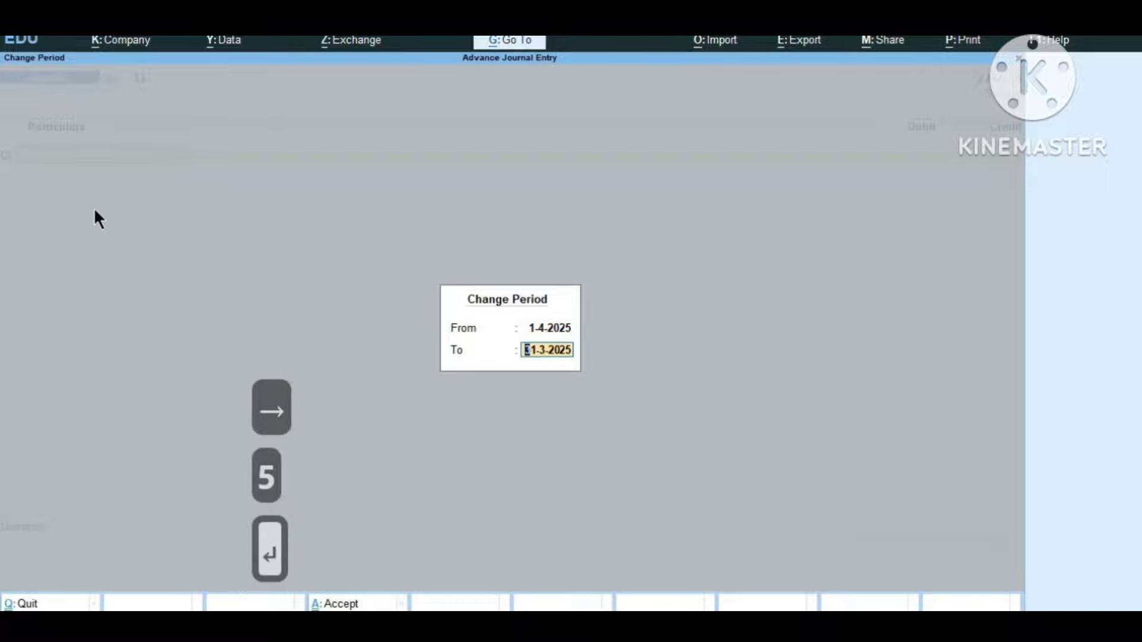
# Set the accounting period's end date to 31-3-2026, apply the period and return to the Gateway of Tally.
pyautogui.press('Right')
pyautogui.press('Right')
pyautogui.press('Right')
pyautogui.press('Right')
pyautogui.press('Right')
pyautogui.press('Right')
pyautogui.press('Right')
pyautogui.press('Right')
pyautogui.press('Right')
pyautogui.press('Right')
pyautogui.press('Right')
pyautogui.press('Right')
pyautogui.press('Right')
pyautogui.press('Right')
pyautogui.press('Right')
pyautogui.press('Right')
pyautogui.press('Right')
pyautogui.press('Right')
pyautogui.press('Right')
pyautogui.press('Right')
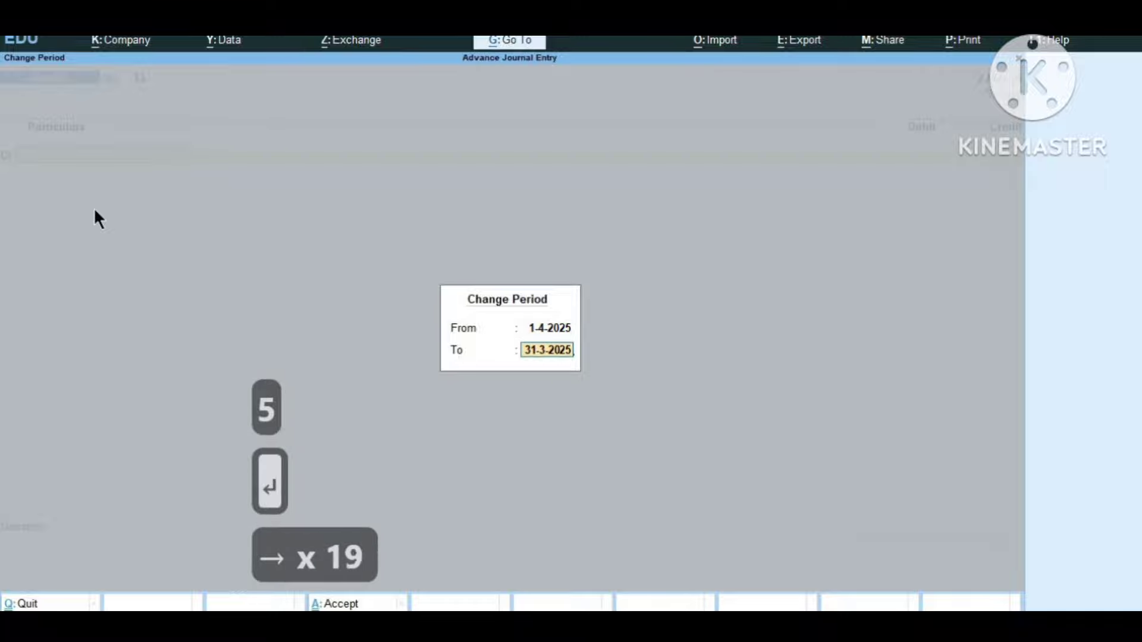
pyautogui.press('BackSpace')
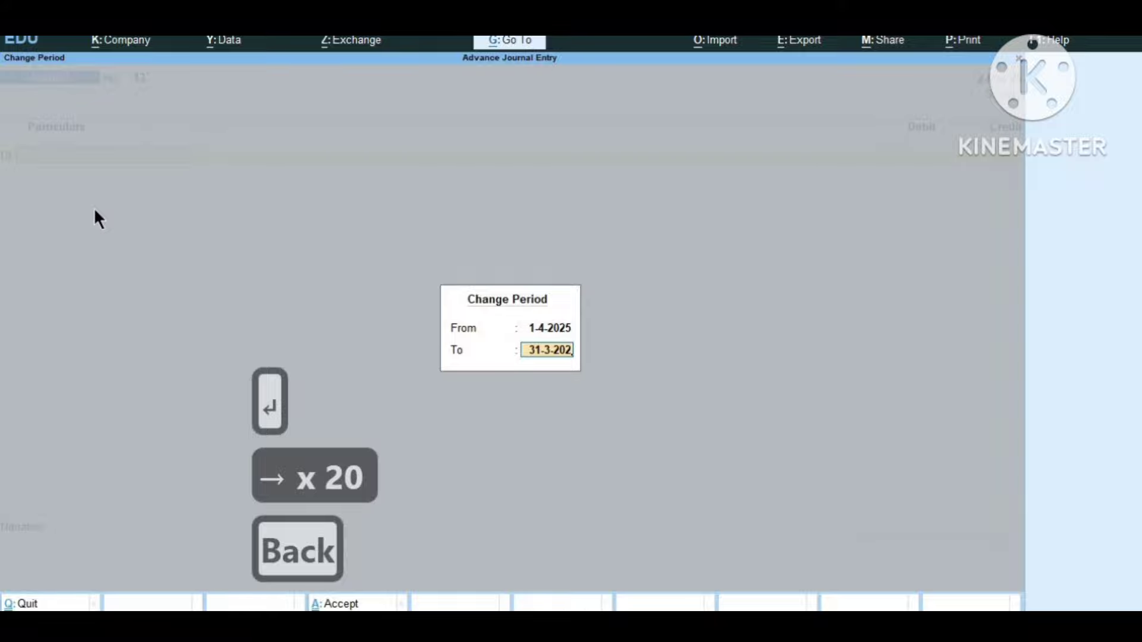
pyautogui.write('6')
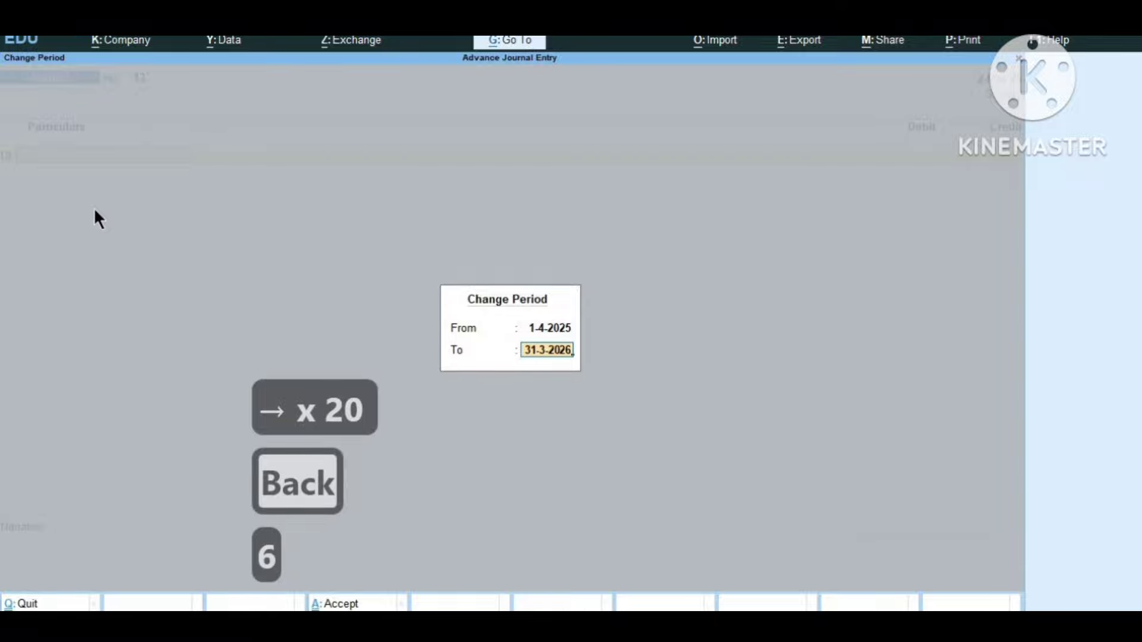
pyautogui.press('Return')
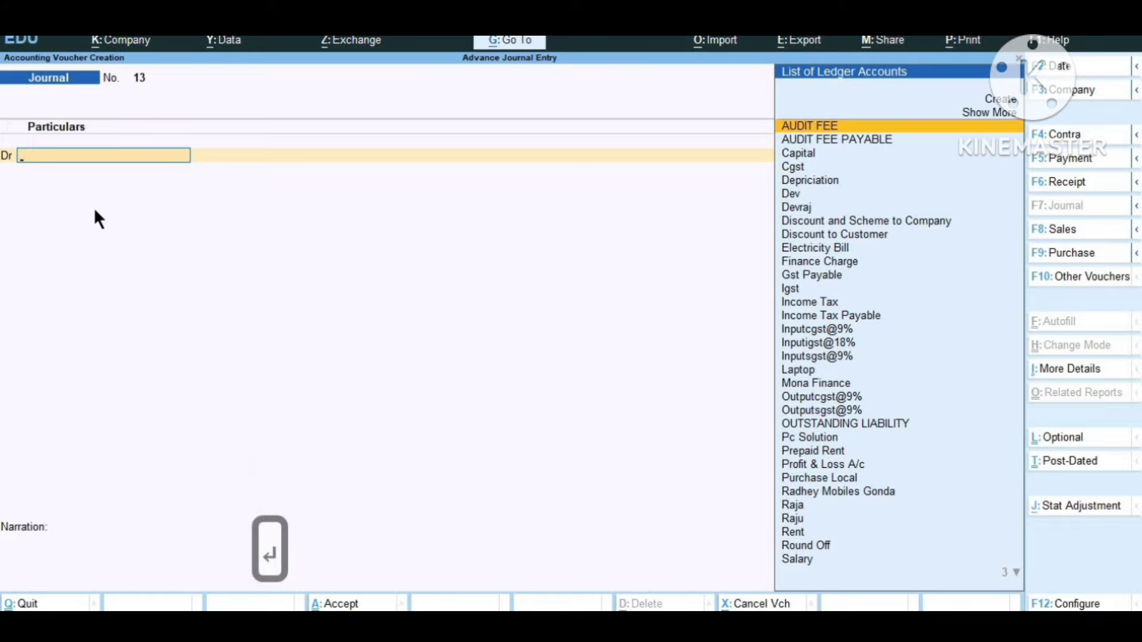
pyautogui.press('Escape')
pyautogui.press('Escape')
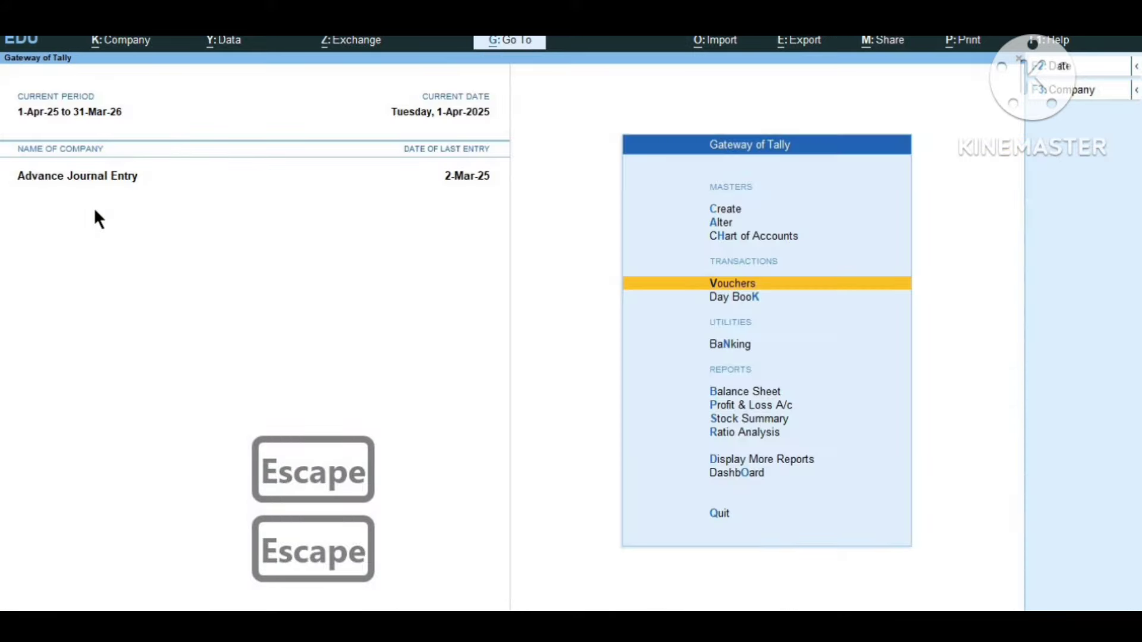
# Review the Balance Sheet in detailed view for the new period and return to the Gateway of Tally.
pyautogui.press('Down')
pyautogui.press('Down')
pyautogui.press('Down')
pyautogui.press('Down')
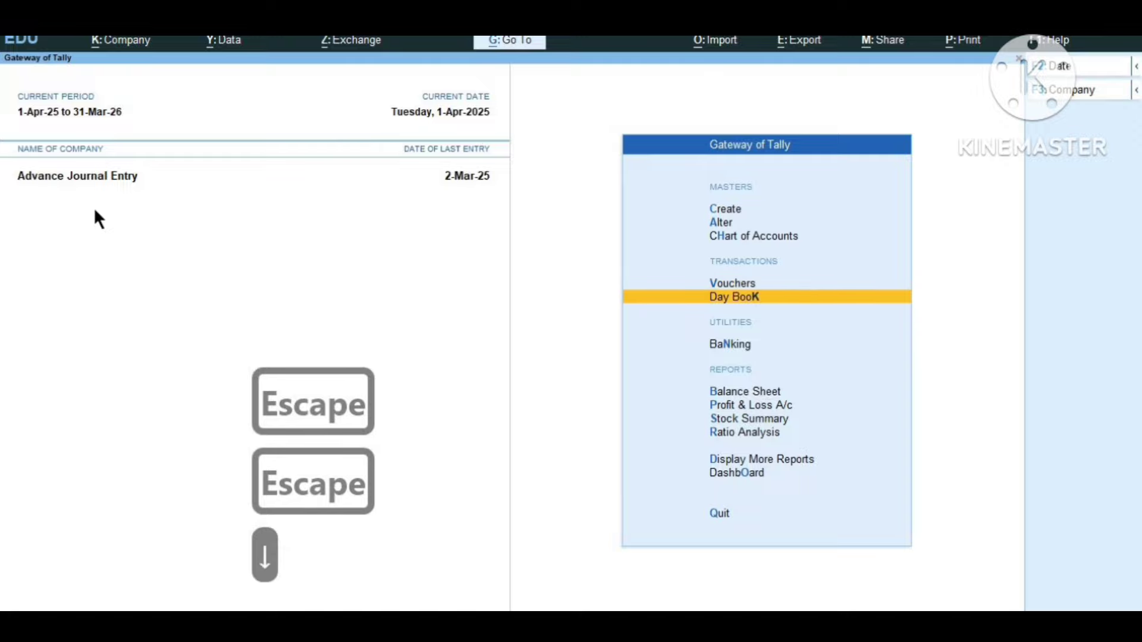
pyautogui.press('Up')
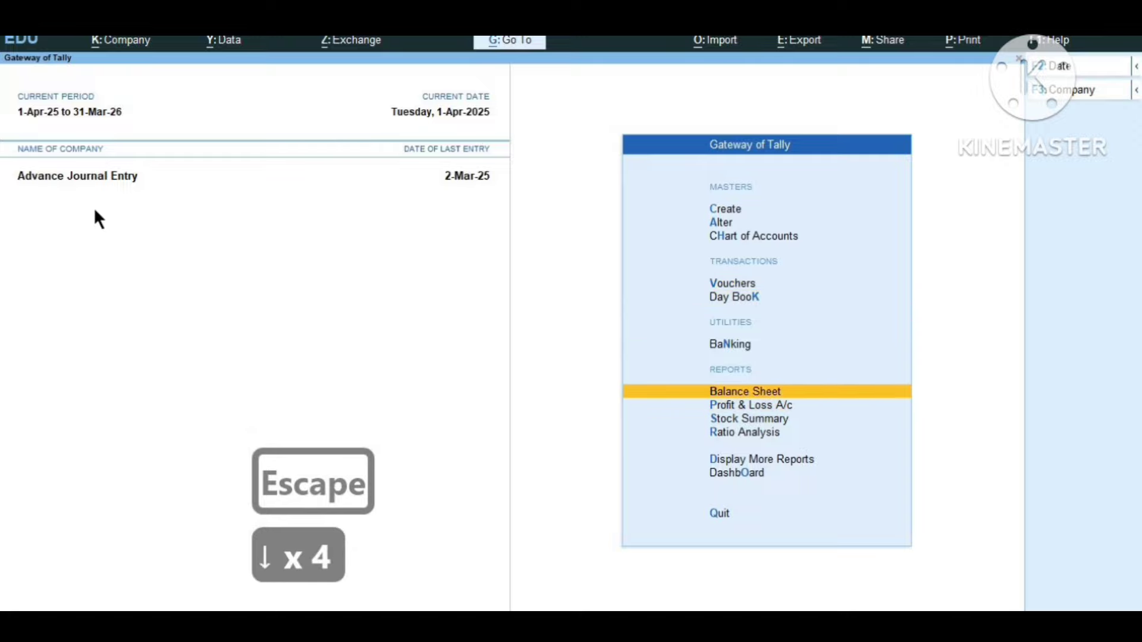
pyautogui.press('Return')
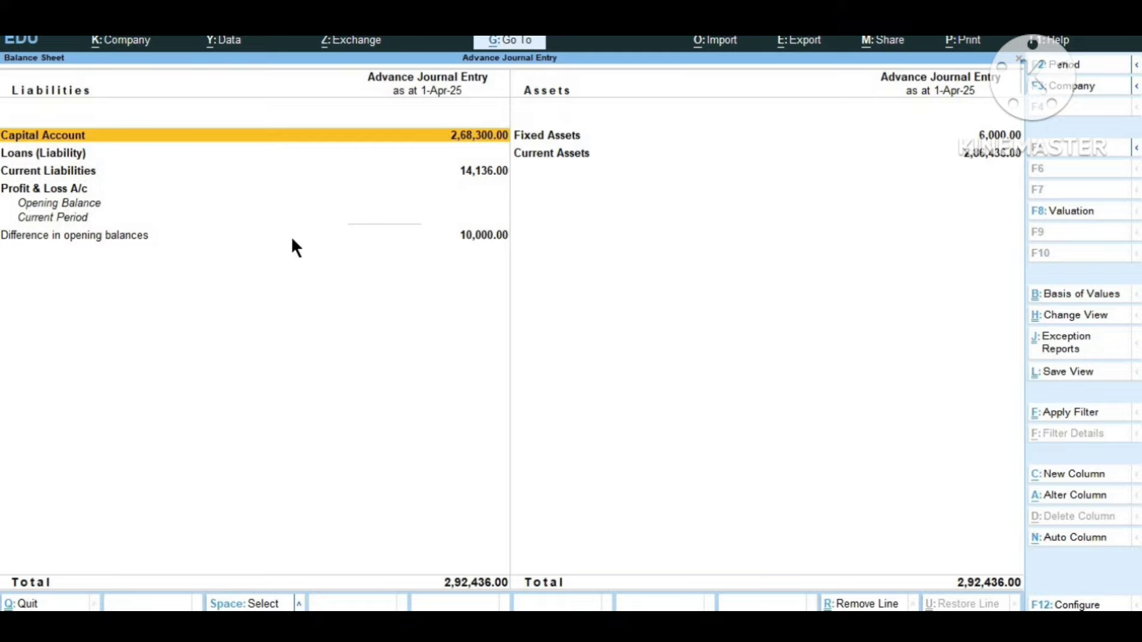
pyautogui.hotkey('alt', 'F1')
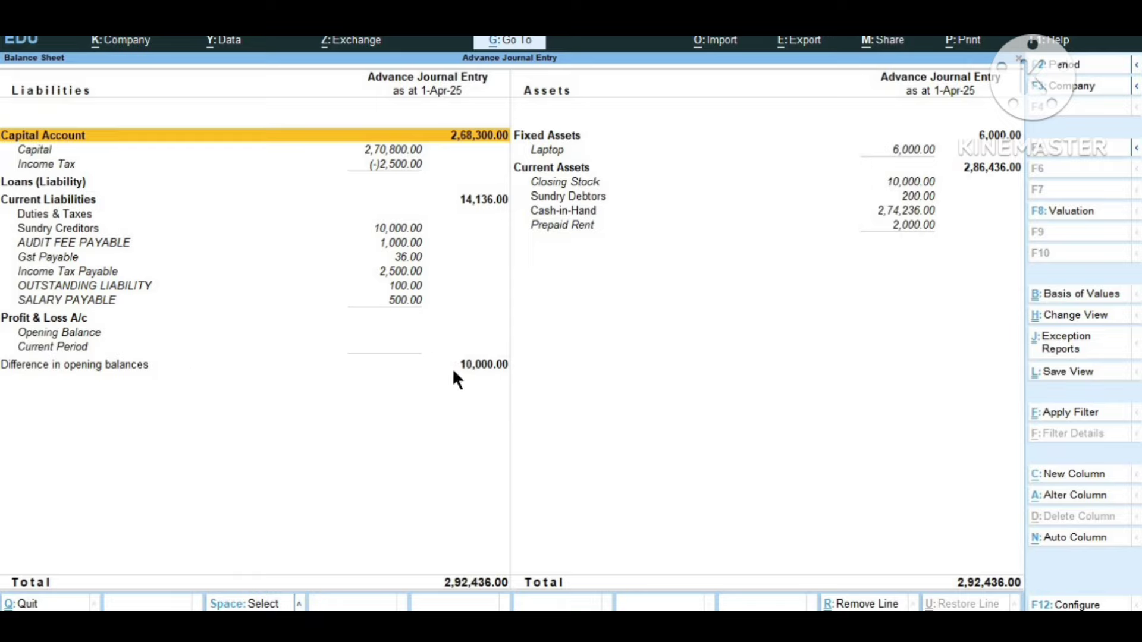
pyautogui.press('Escape')
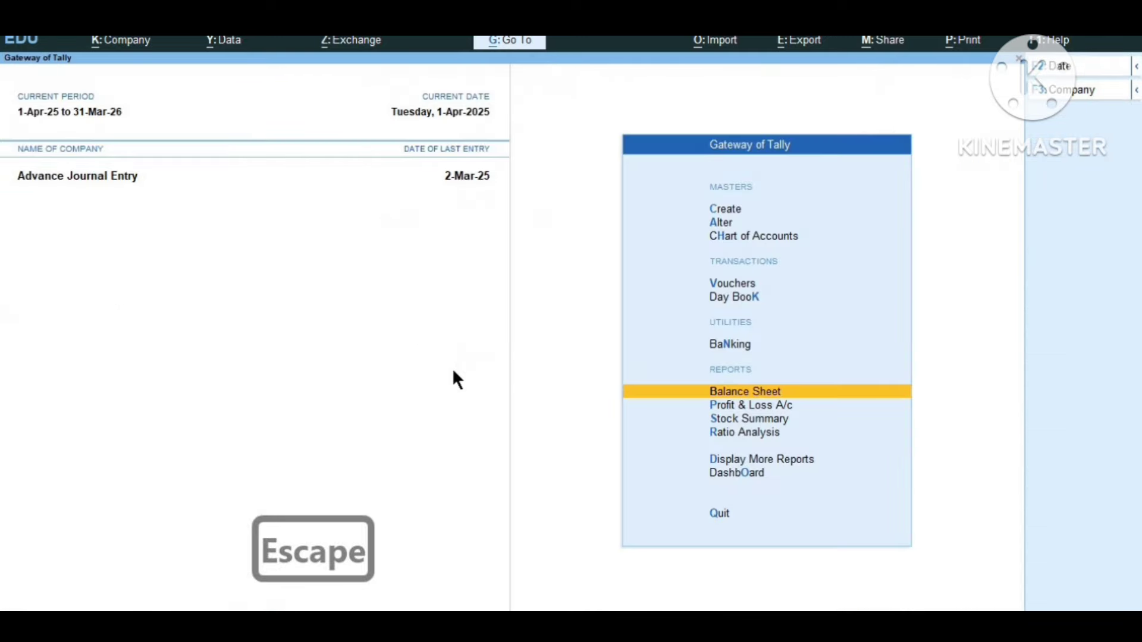
# Check the Profit & Loss A/c report for the new period and return to the Gateway of Tally.
pyautogui.press('Down')
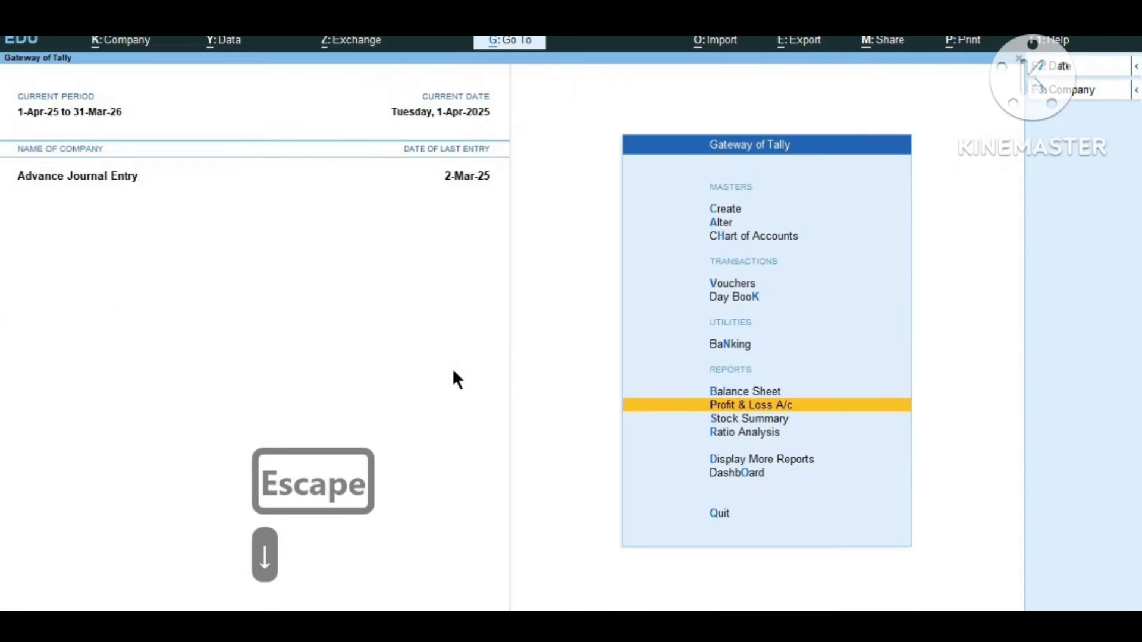
pyautogui.press('Return')
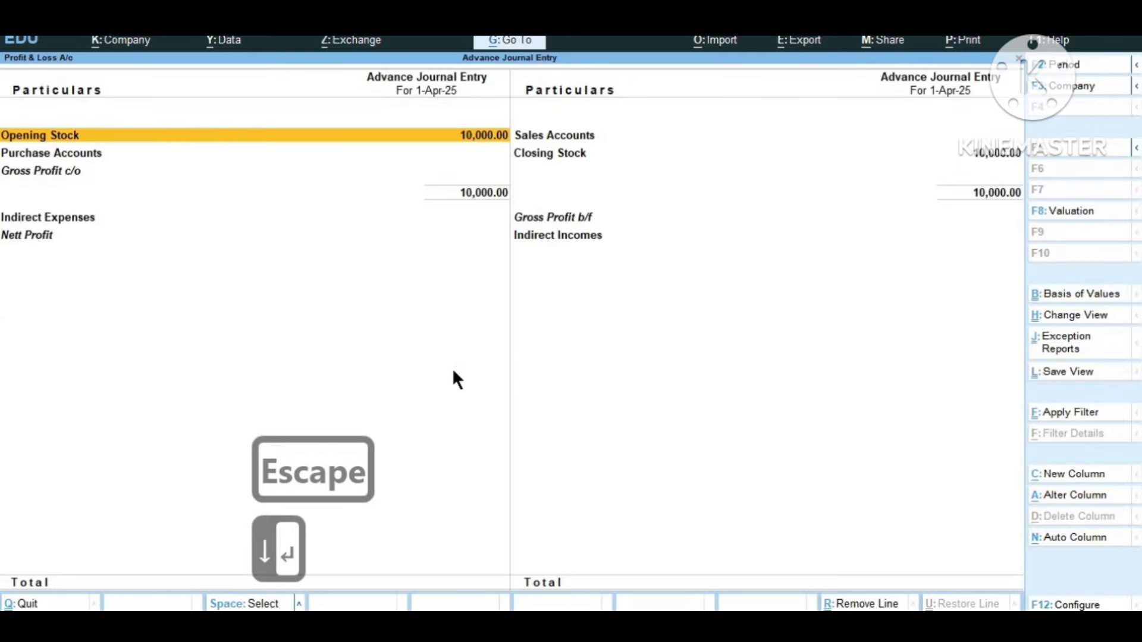
pyautogui.press('Escape')
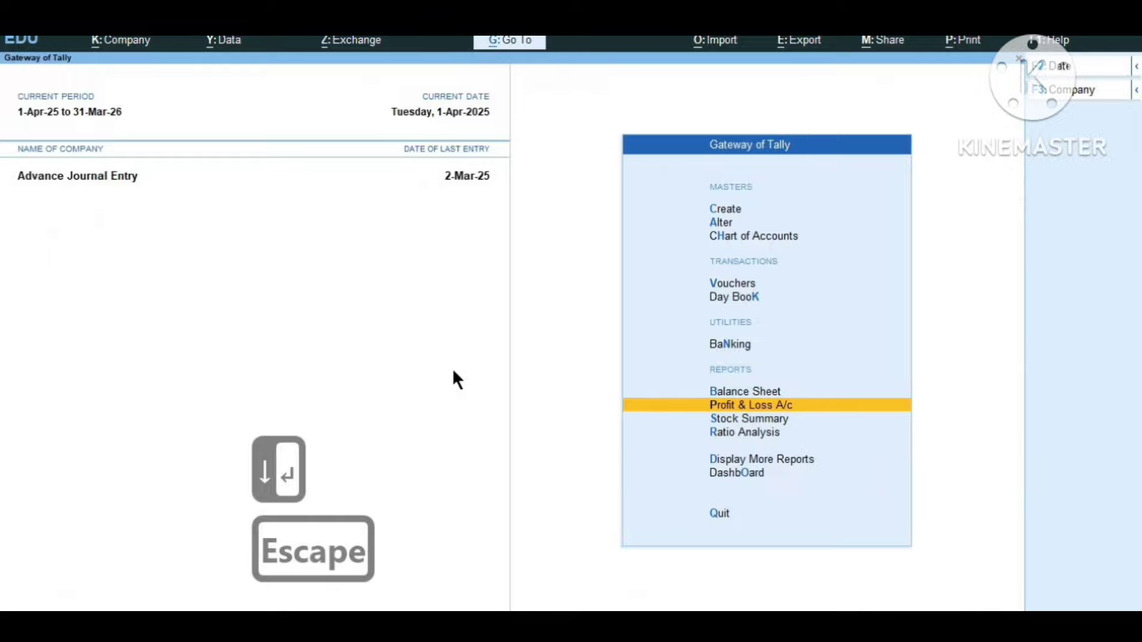
# Open the Day Book report from the additional reports.
pyautogui.press('Down')
pyautogui.press('Down')
pyautogui.press('Down')
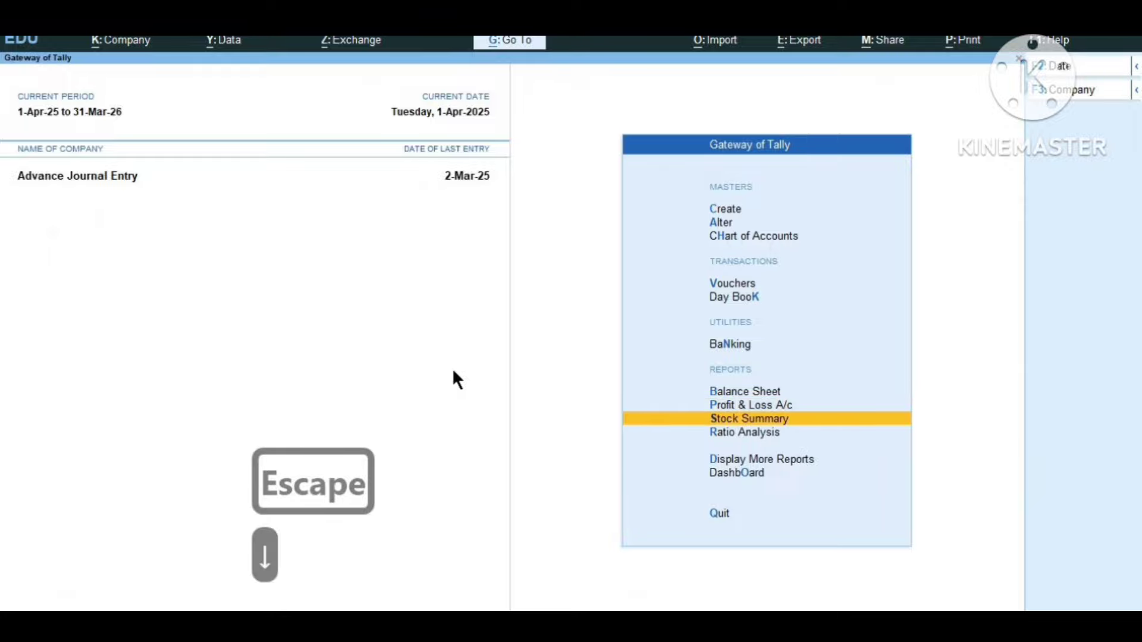
pyautogui.press('Down')
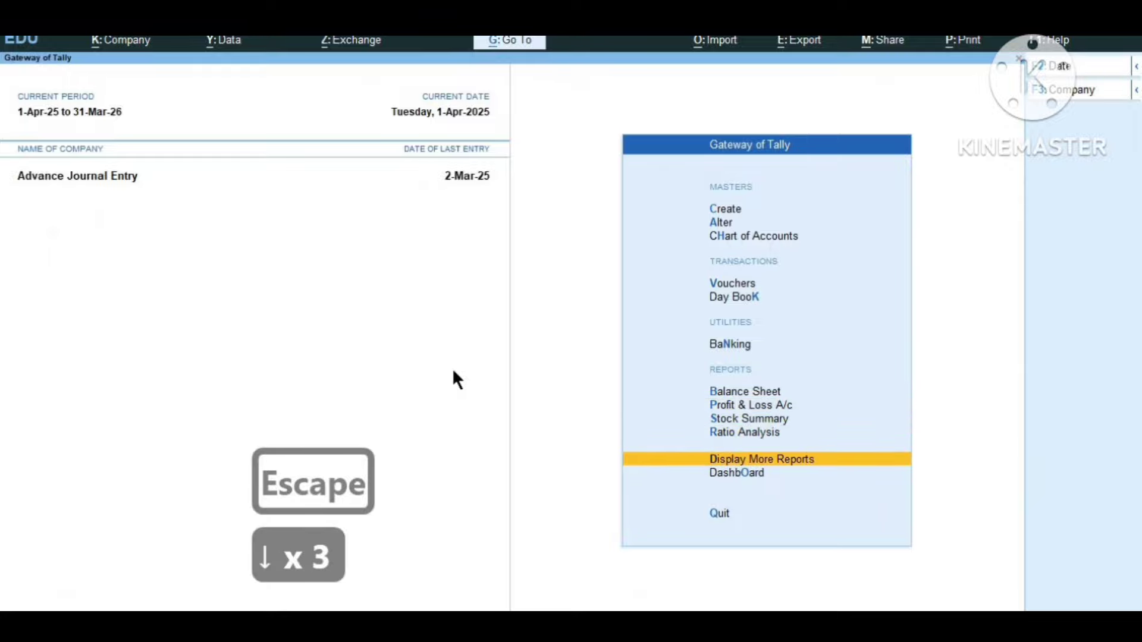
pyautogui.press('Return')
pyautogui.press('Down')
pyautogui.press('Return')
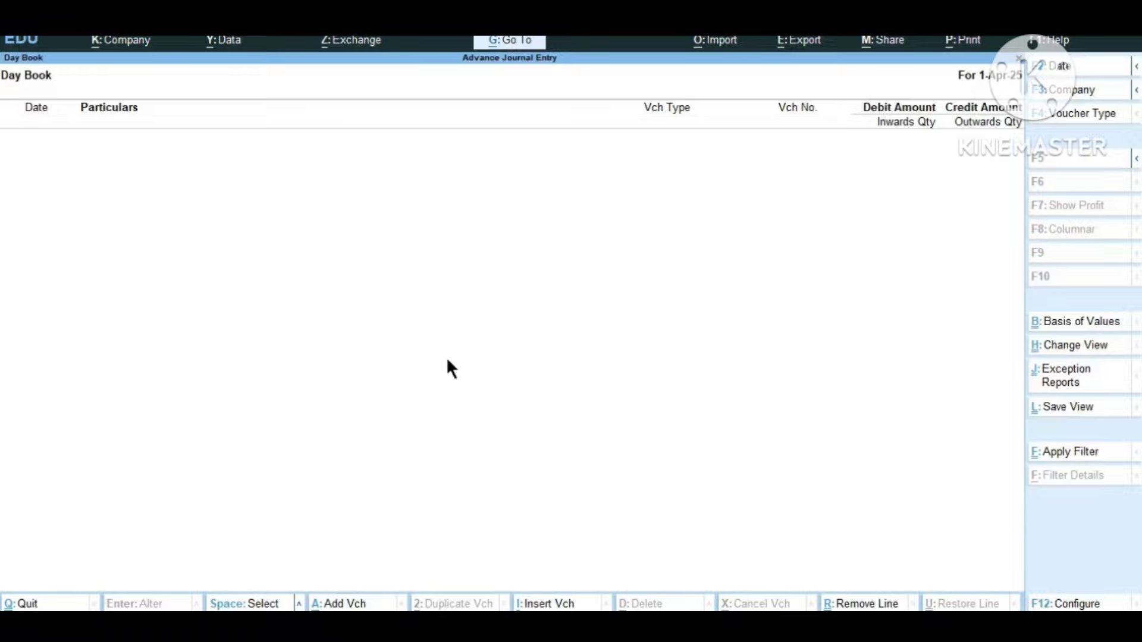
# Set the Day Book report's period from 1-4-2024 to 31-Mar-25.
pyautogui.hotkey('alt', 'F2')
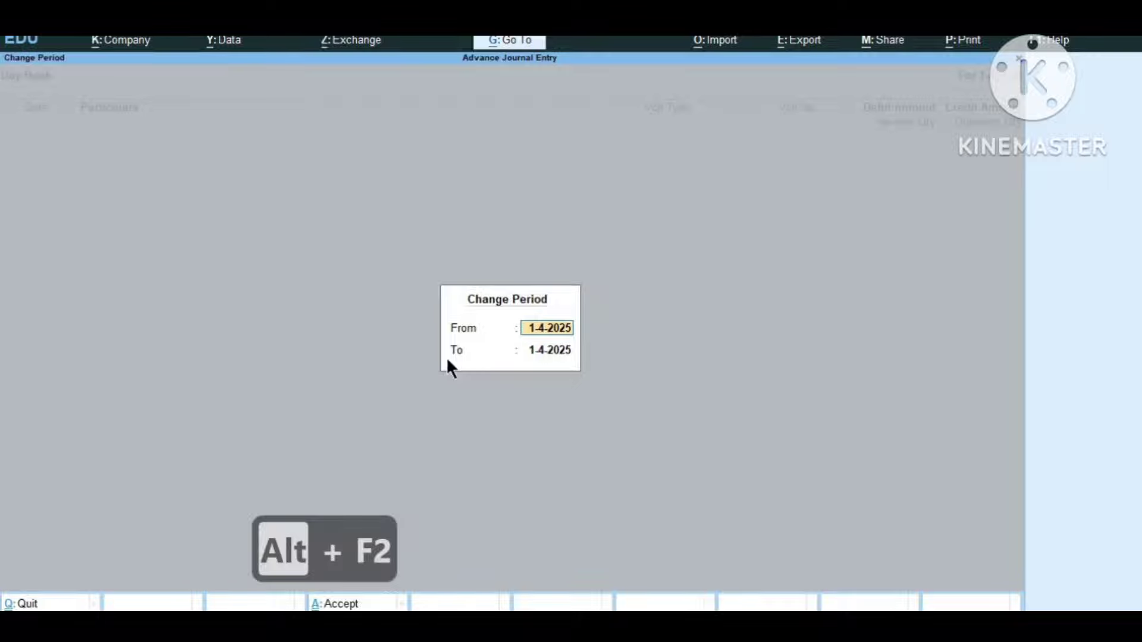
pyautogui.press('Right')
pyautogui.press('Right')
pyautogui.press('Right')
pyautogui.press('Right')
pyautogui.press('Right')
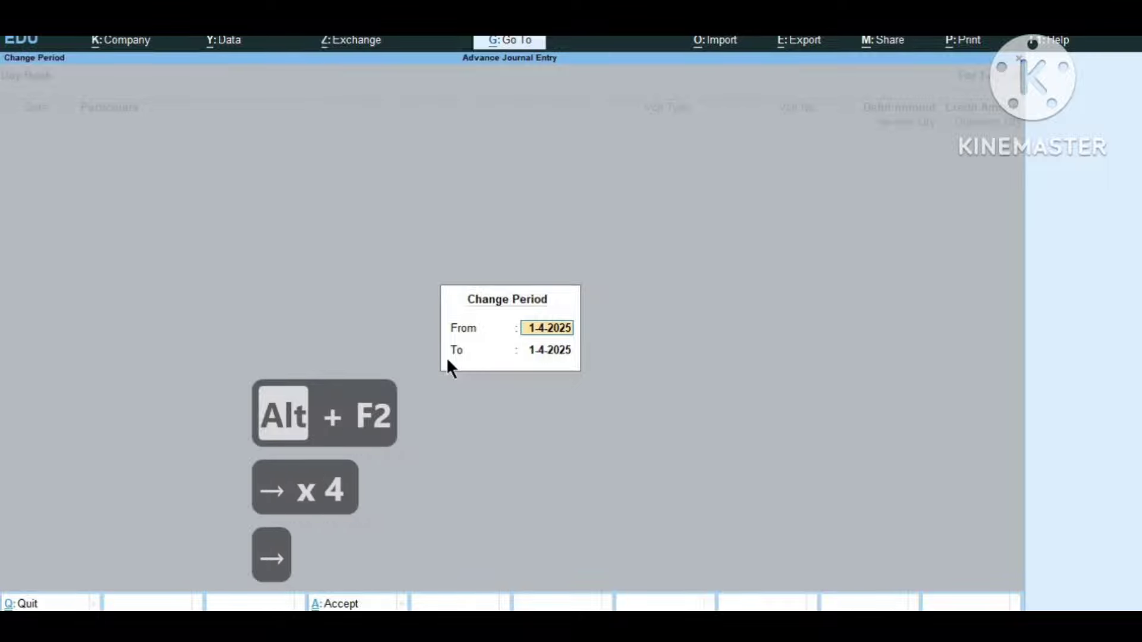
pyautogui.press('Right')
pyautogui.press('Right')
pyautogui.press('Right')
pyautogui.press('BackSpace')
pyautogui.write('4')
pyautogui.press('Return')
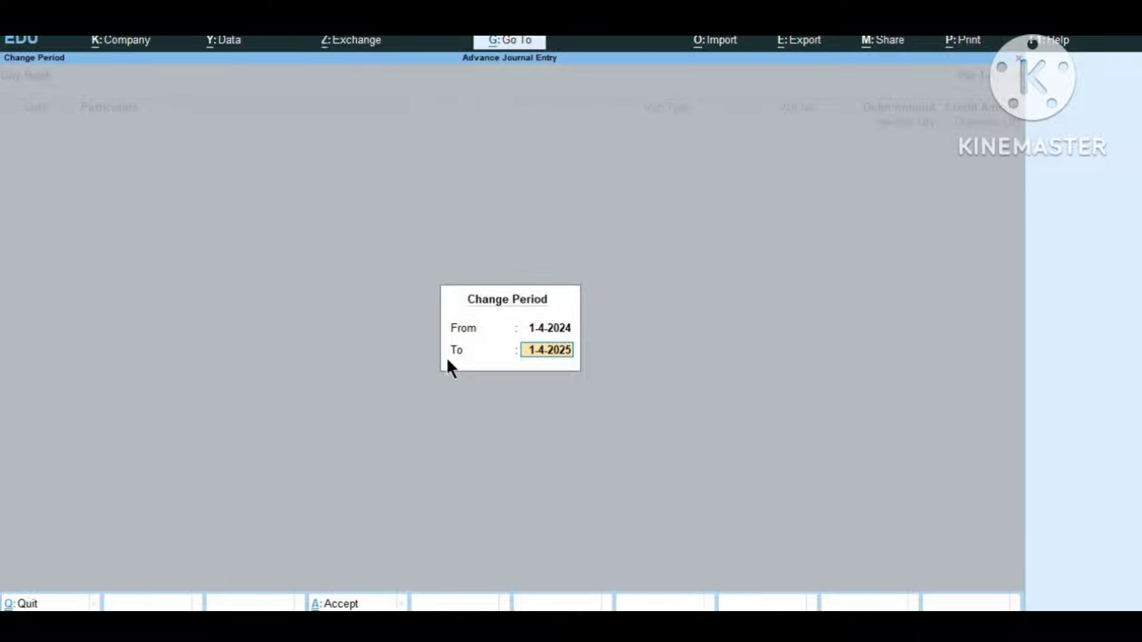
pyautogui.press('BackSpace')
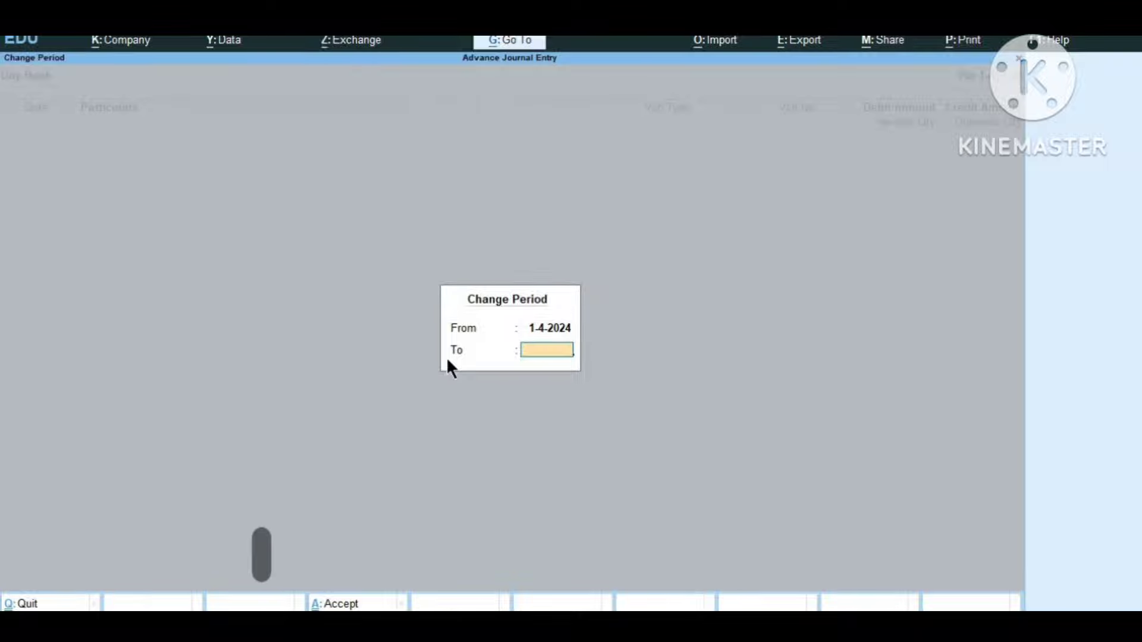
pyautogui.write('m25')
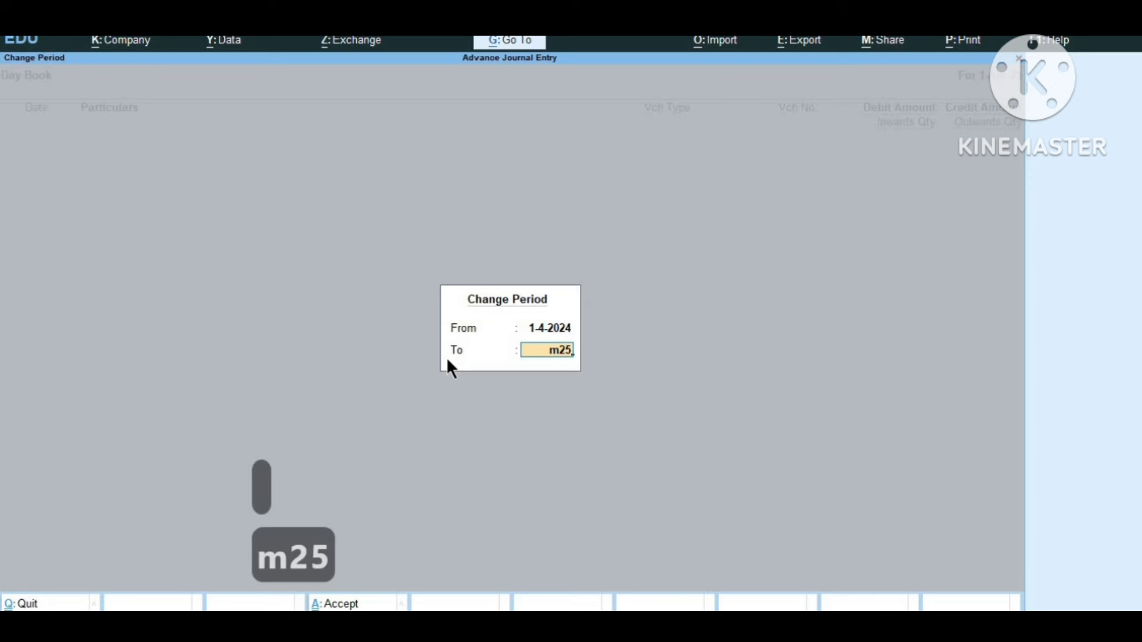
pyautogui.press('Return')
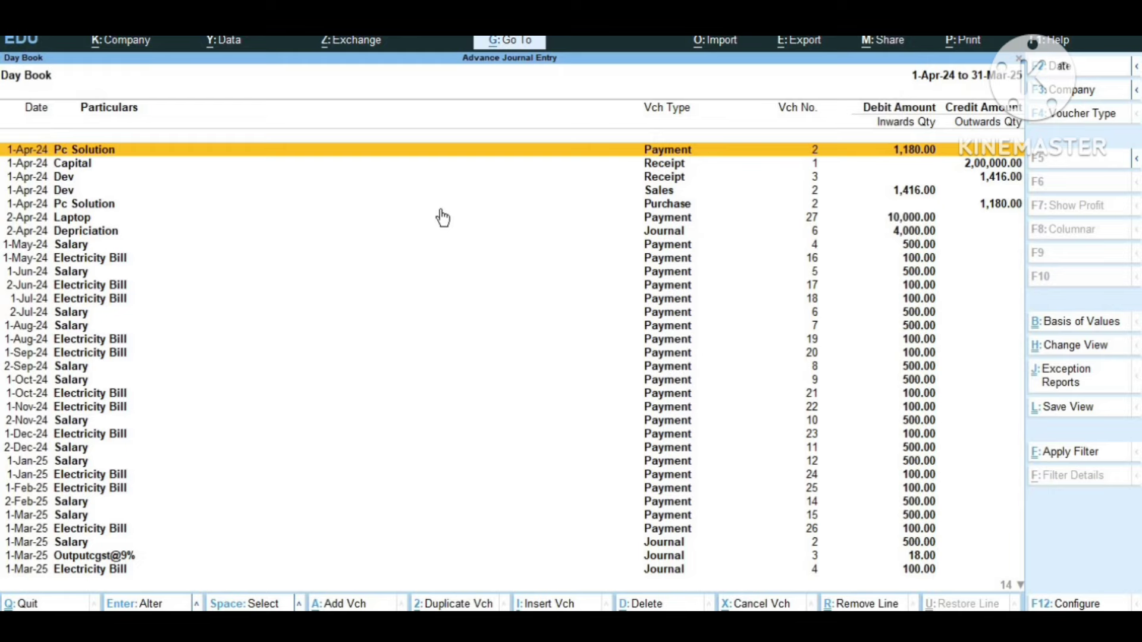
# Examine all Day Book vouchers from the first to the last entry and back, then close the report.
pyautogui.press('Down')
pyautogui.press('Down')
pyautogui.press('Down')
pyautogui.press('Down')
pyautogui.press('Down')
pyautogui.press('Down')
pyautogui.press('Down')
pyautogui.press('Down')
pyautogui.press('Down')
pyautogui.press('Down')
pyautogui.press('Down')
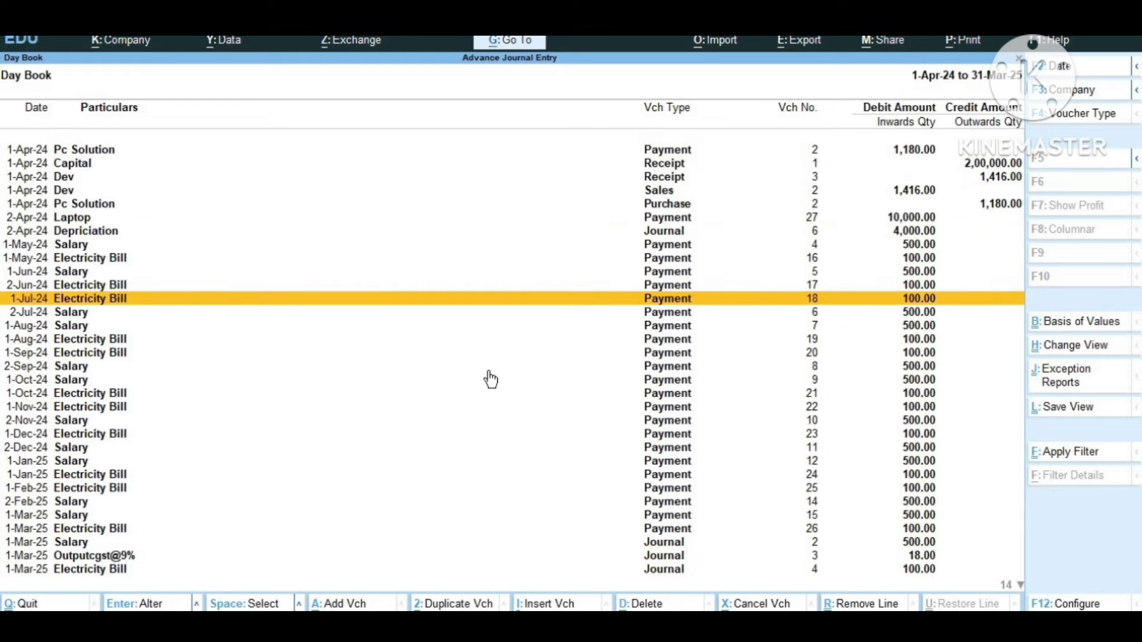
pyautogui.press('Down')
pyautogui.press('Down')
pyautogui.press('Down')
pyautogui.press('Down')
pyautogui.press('Down')
pyautogui.press('Down')
pyautogui.press('Down')
pyautogui.press('Down')
pyautogui.press('Down')
pyautogui.press('Down')
pyautogui.press('Down')
pyautogui.press('Down')
pyautogui.press('Down')
pyautogui.press('Down')
pyautogui.press('Down')
pyautogui.press('Down')
pyautogui.press('Down')
pyautogui.press('Down')
pyautogui.press('Down')
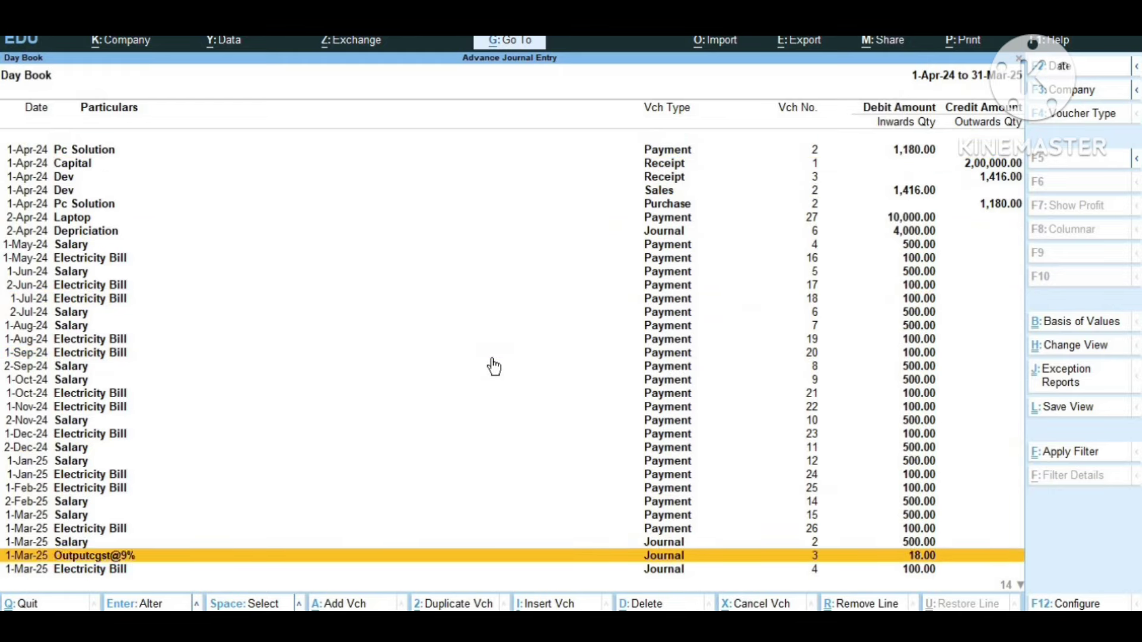
pyautogui.press('Down')
pyautogui.press('Down')
pyautogui.press('Down')
pyautogui.press('Down')
pyautogui.press('Down')
pyautogui.press('Down')
pyautogui.press('Down')
pyautogui.press('Down')
pyautogui.press('Down')
pyautogui.press('Down')
pyautogui.press('Down')
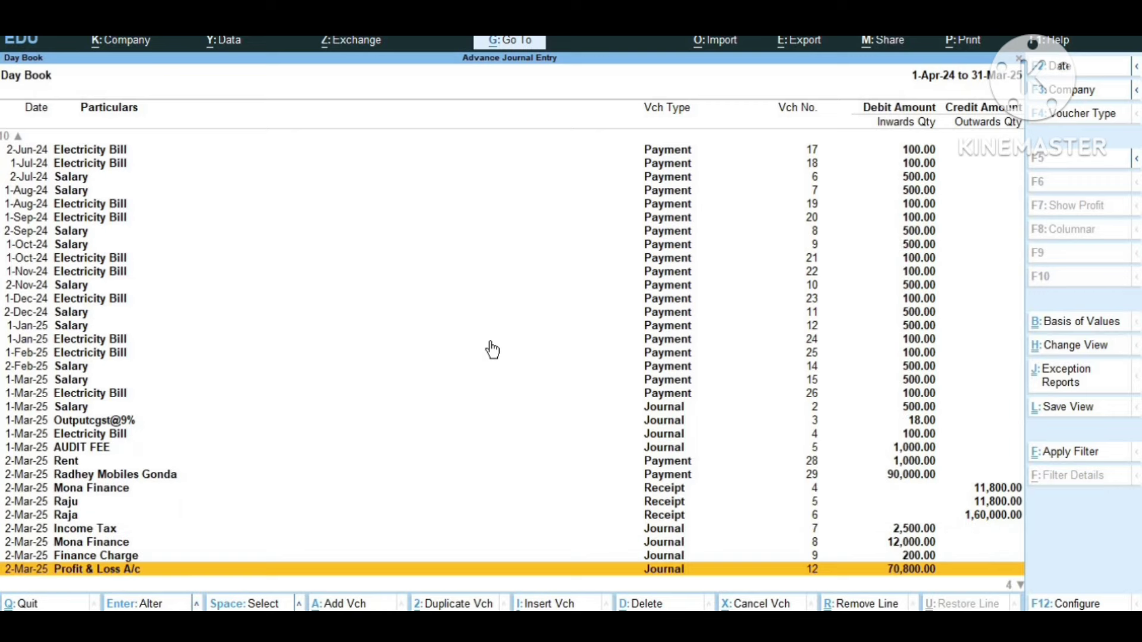
pyautogui.press('Down')
pyautogui.press('Down')
pyautogui.press('Down')
pyautogui.press('Down')
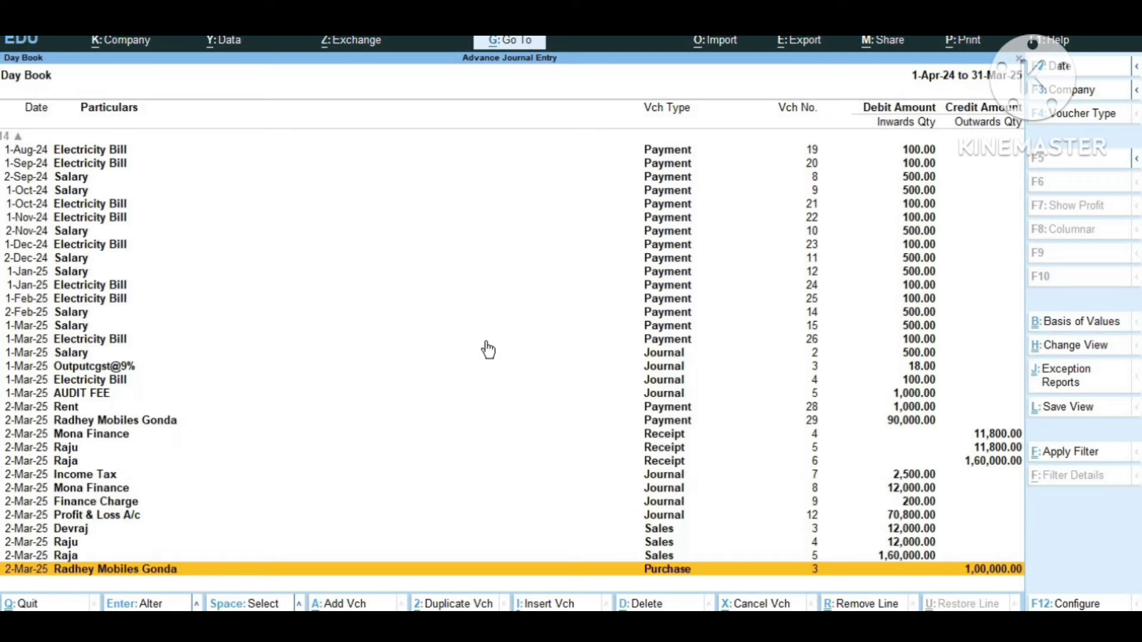
pyautogui.press('Up')
pyautogui.press('Up')
pyautogui.press('Up')
pyautogui.press('Up')
pyautogui.press('Up')
pyautogui.press('Up')
pyautogui.press('Up')
pyautogui.press('Up')
pyautogui.press('Up')
pyautogui.press('Up')
pyautogui.press('Up')
pyautogui.press('Up')
pyautogui.press('Up')
pyautogui.press('Up')
pyautogui.press('Up')
pyautogui.press('Up')
pyautogui.press('Up')
pyautogui.press('Up')
pyautogui.press('Up')
pyautogui.press('Up')
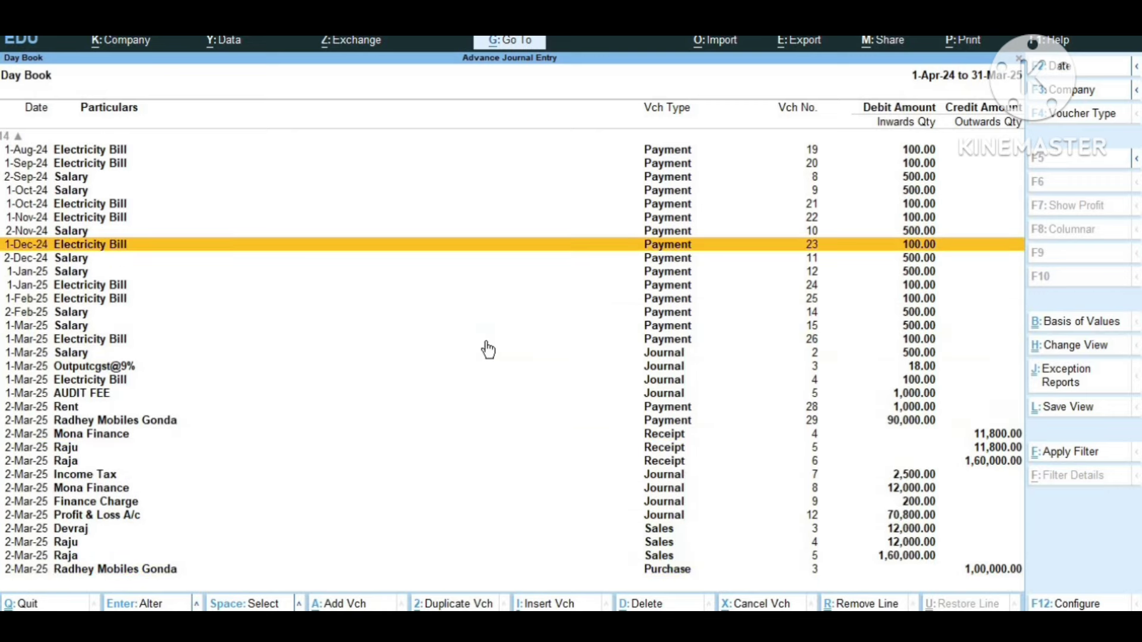
pyautogui.press('Up')
pyautogui.press('Up')
pyautogui.press('Up')
pyautogui.press('Up')
pyautogui.press('Up')
pyautogui.press('Up')
pyautogui.press('Up')
pyautogui.press('Up')
pyautogui.press('Up')
pyautogui.press('Up')
pyautogui.press('Up')
pyautogui.press('Up')
pyautogui.press('Up')
pyautogui.press('Up')
pyautogui.press('Up')
pyautogui.press('Up')
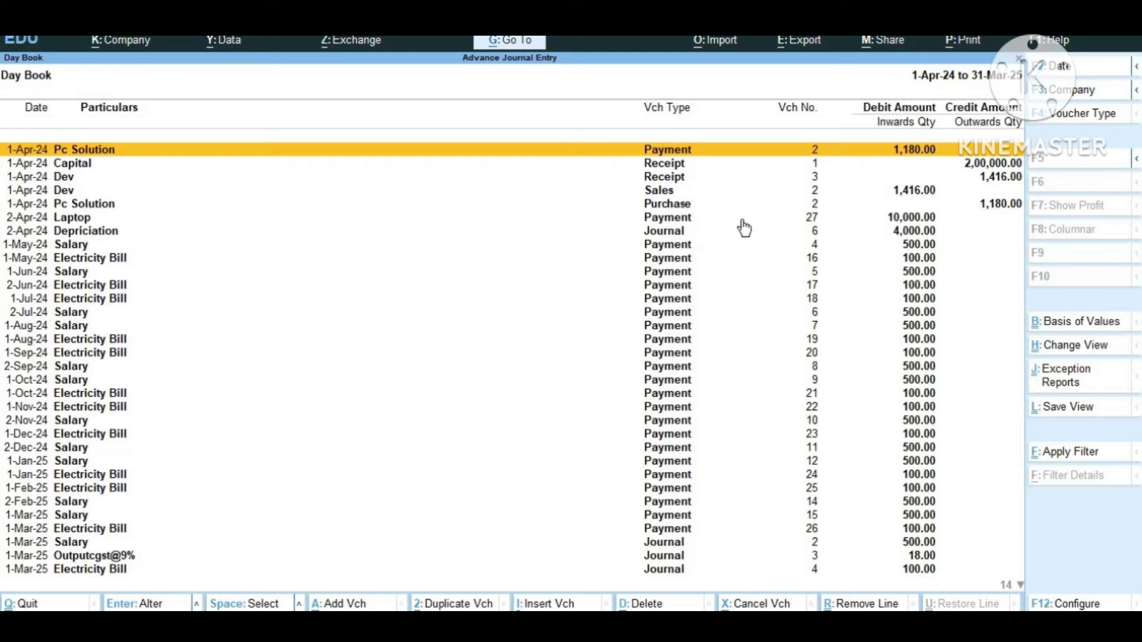
pyautogui.press('Escape')
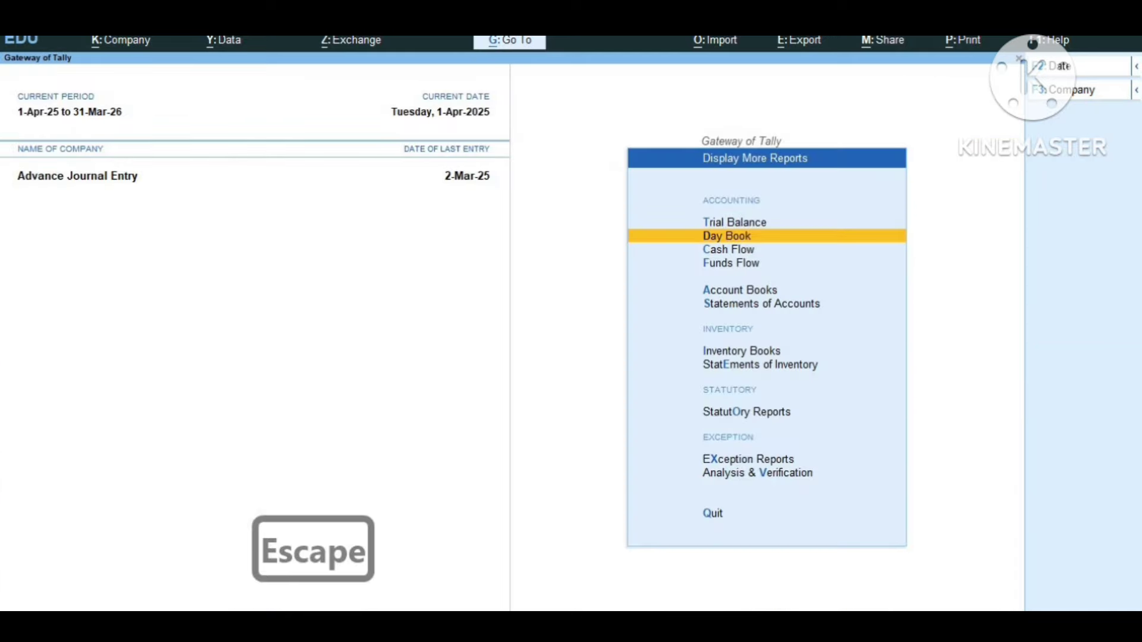
# Confirm the accounting period as 1-4-2025 to 31-3-2026.
pyautogui.hotkey('alt', 'F2')
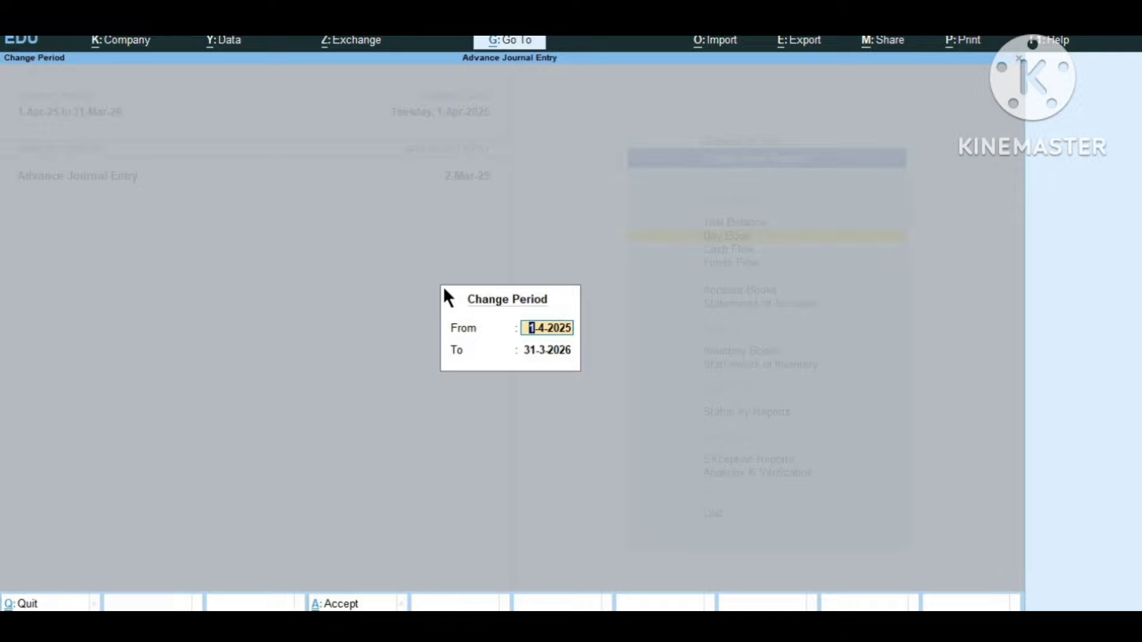
pyautogui.press('Return')
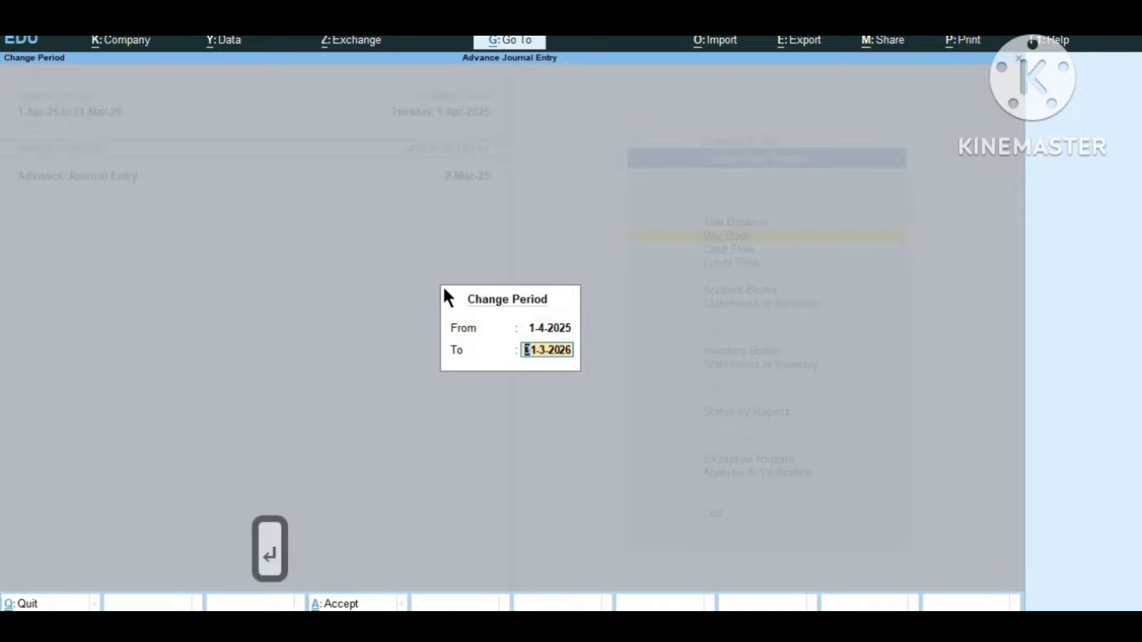
pyautogui.press('Return')
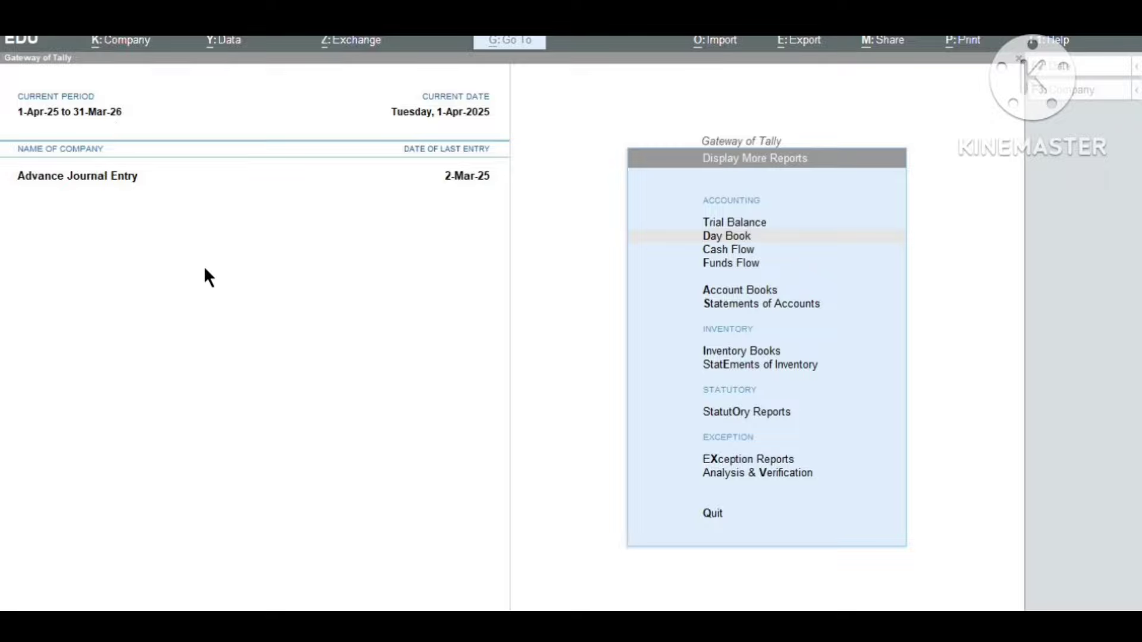
pyautogui.press('Down')
pyautogui.press('Down')
pyautogui.press('Down')
pyautogui.press('Down')
pyautogui.press('Down')
pyautogui.press('Down')
pyautogui.press('Down')
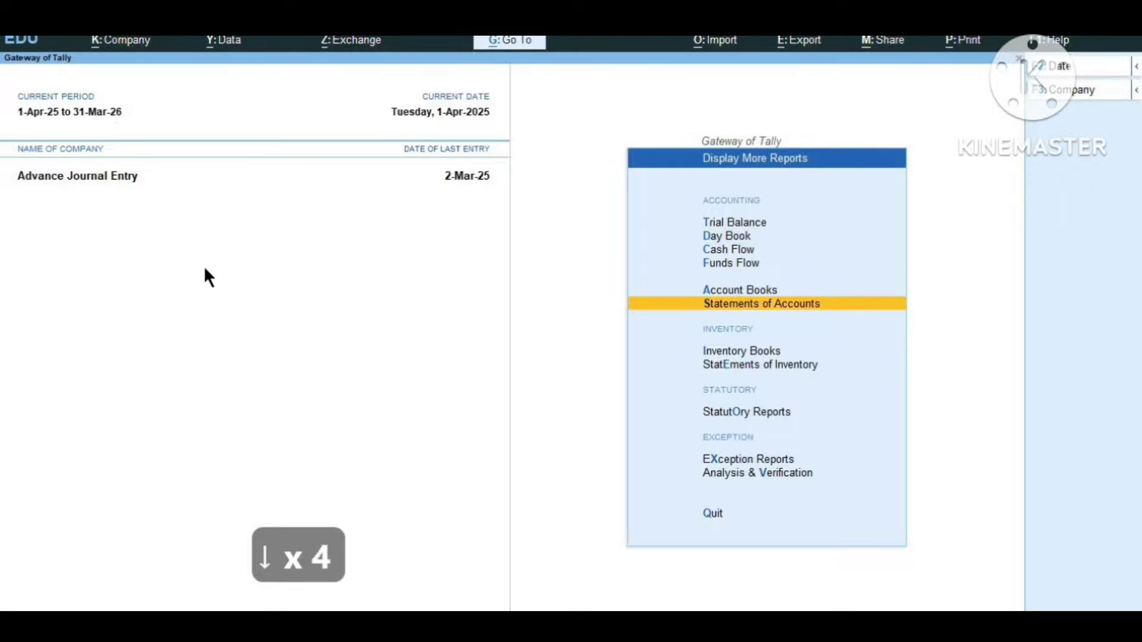
# Review the Balance Sheet as at 1-Apr-25 in detailed form and return to the Gateway of Tally.
pyautogui.press('Escape')
pyautogui.press('Up')
pyautogui.press('Up')
pyautogui.press('Up')
pyautogui.press('Return')
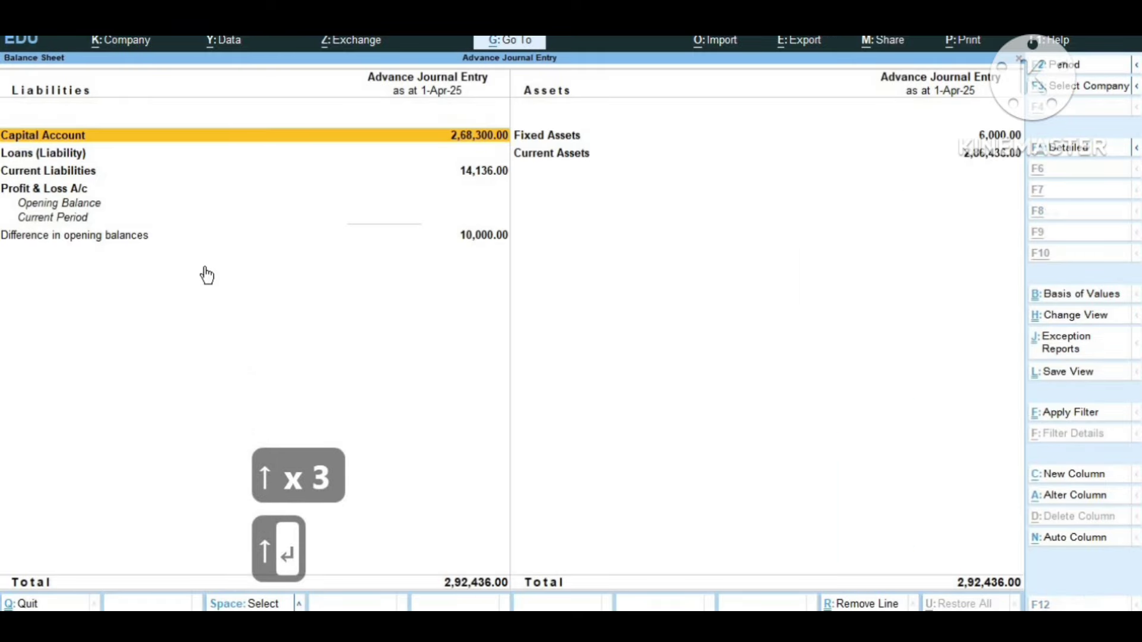
pyautogui.hotkey('alt', 'F1')
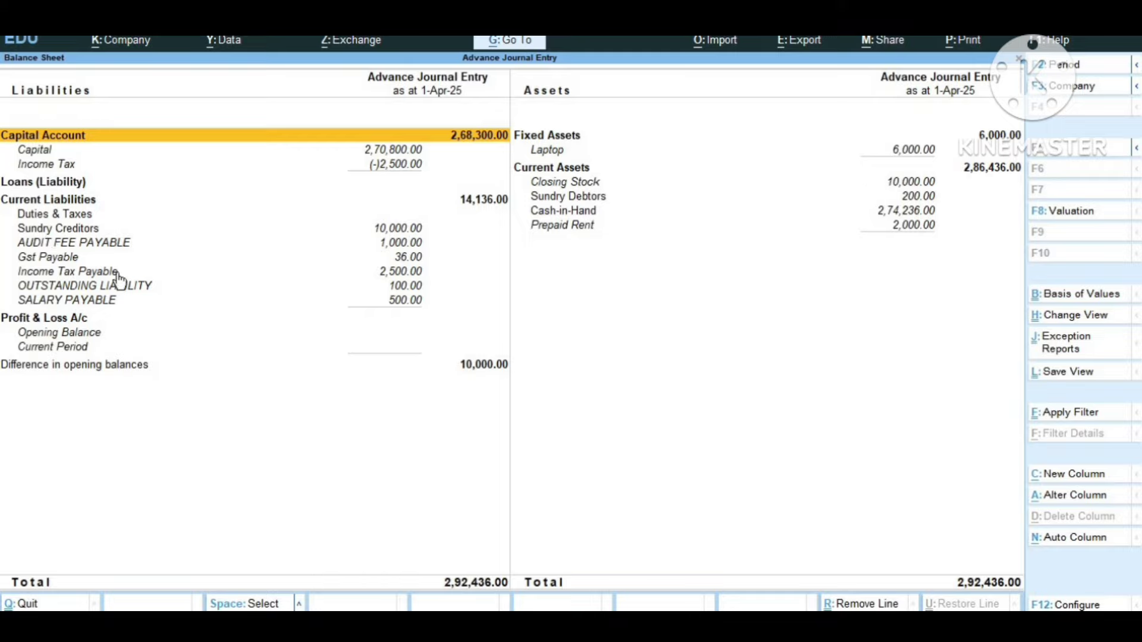
pyautogui.press('Escape')
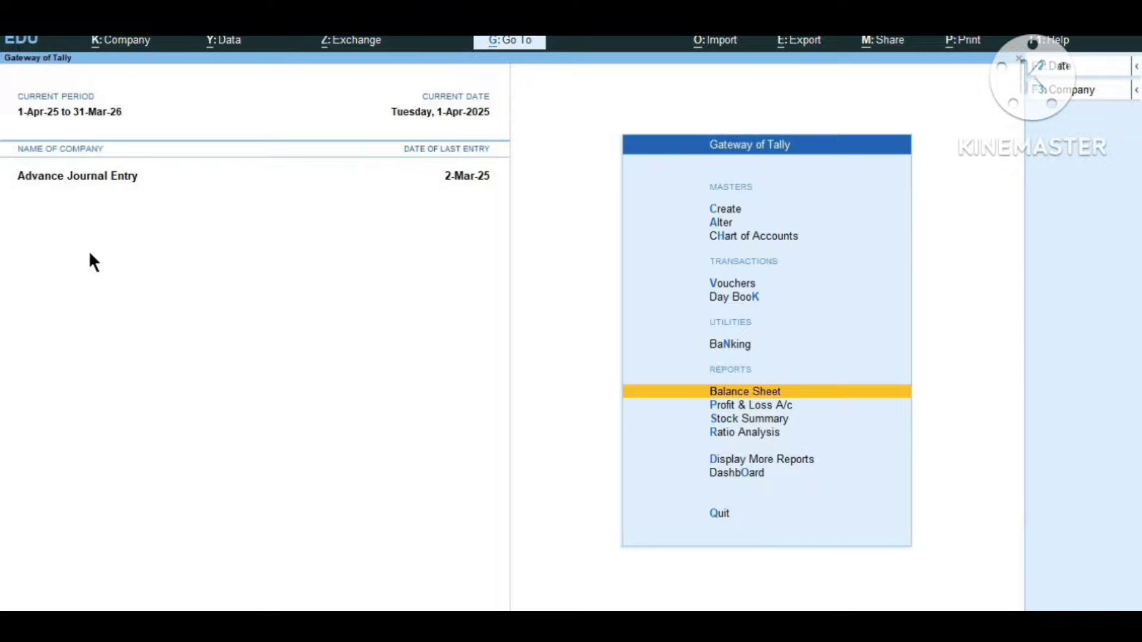
pyautogui.press('Return')
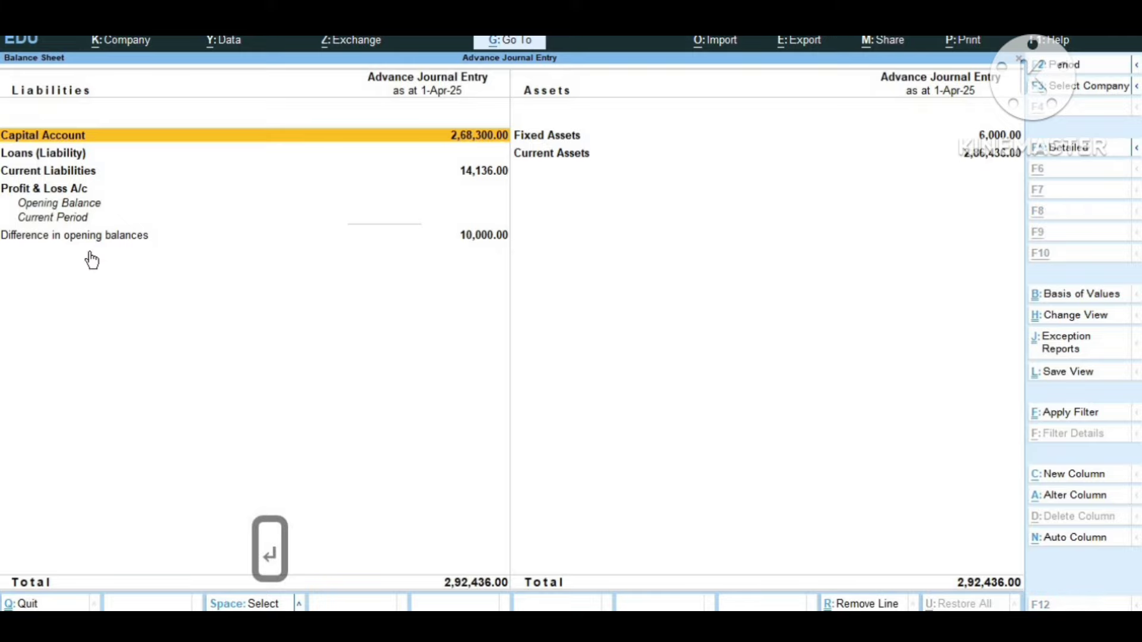
pyautogui.hotkey('alt', 'F1')
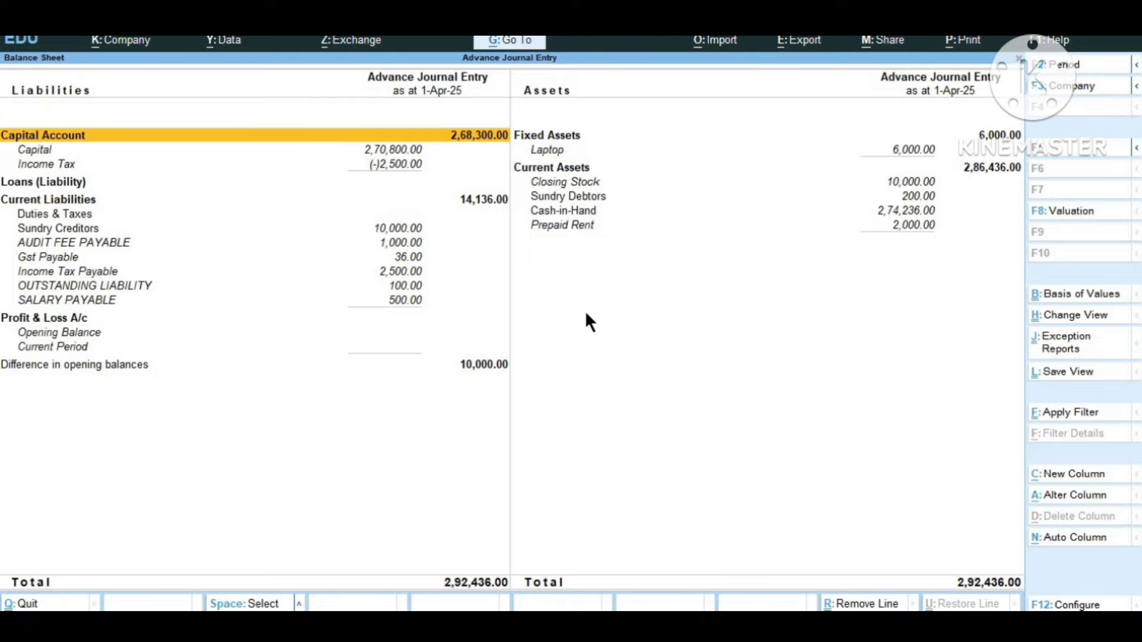
pyautogui.press('Escape')
pyautogui.press('Escape')
pyautogui.press('Escape')
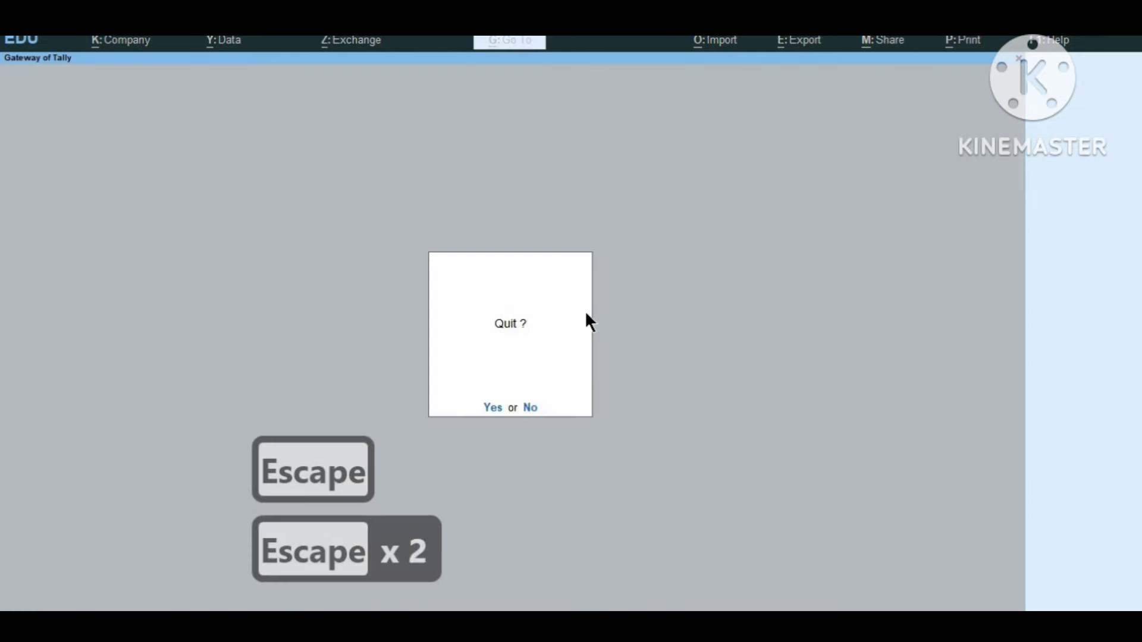
# Start a payment voucher and debit the SALARY PAYABLE ledger with 500.
pyautogui.press('Down')
pyautogui.press('Down')
pyautogui.press('Down')
pyautogui.press('Return')
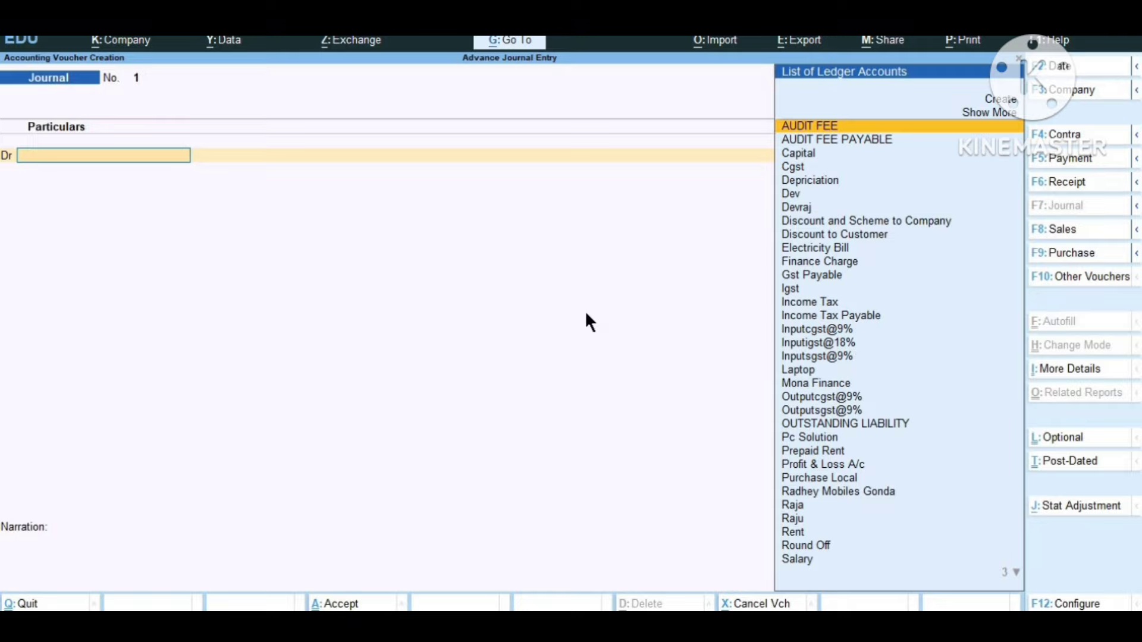
pyautogui.press('F7')
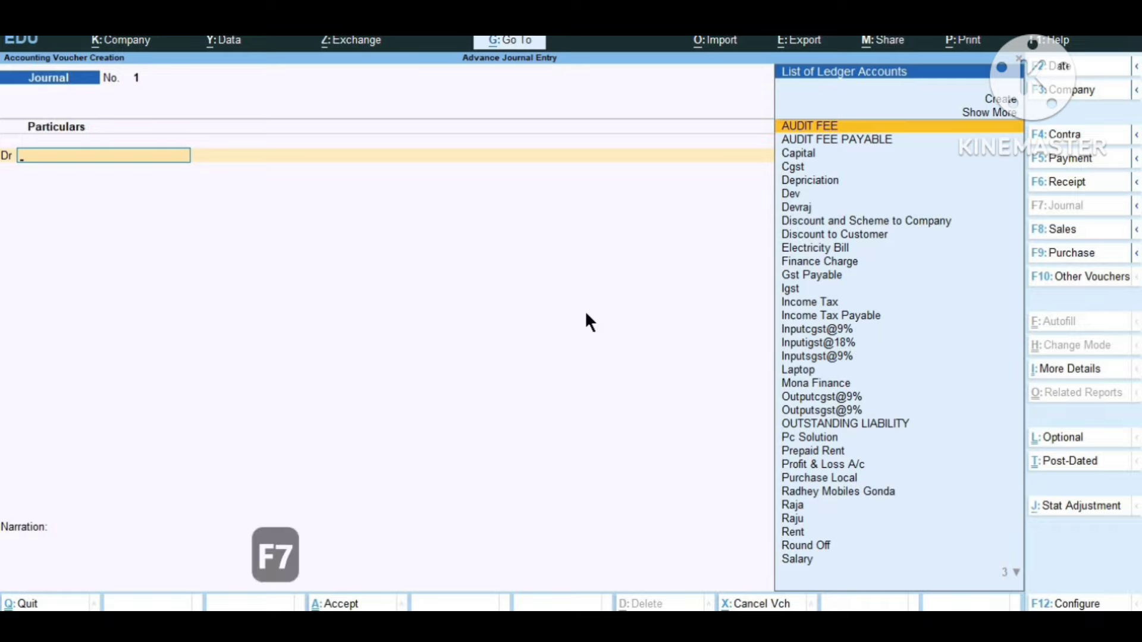
pyautogui.press('F5')
pyautogui.write('S')
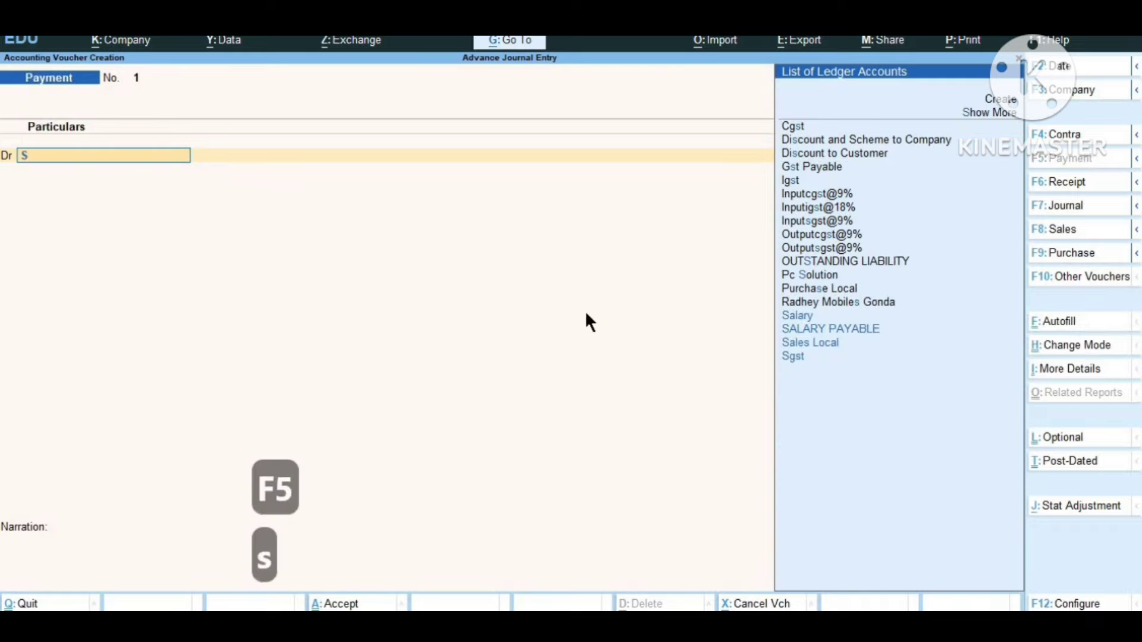
pyautogui.press('Down')
pyautogui.press('Down')
pyautogui.press('Up')
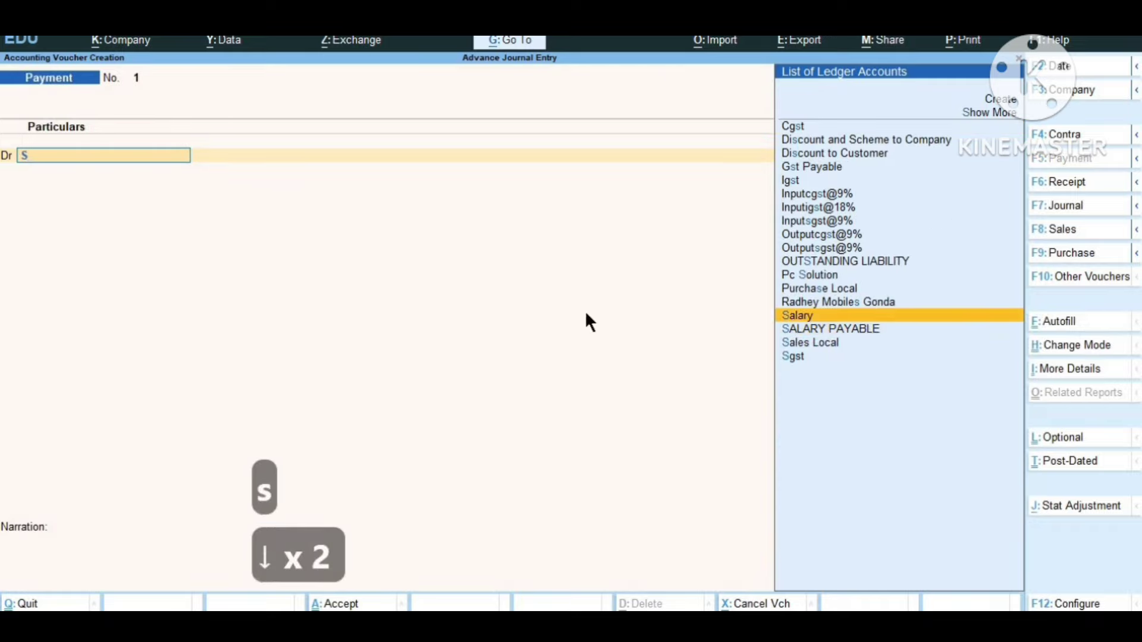
pyautogui.press('Down')
pyautogui.press('Return')
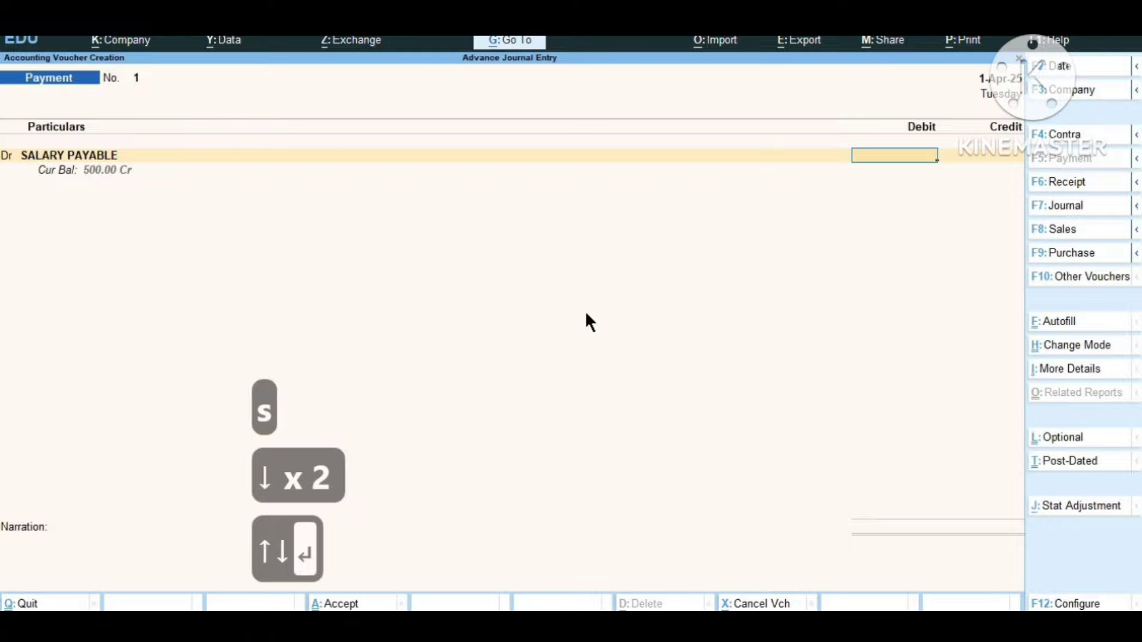
pyautogui.write('500')
pyautogui.press('Return')
# Credit Cash with 500 against the salary payable and save the payment voucher.
pyautogui.press('Return')
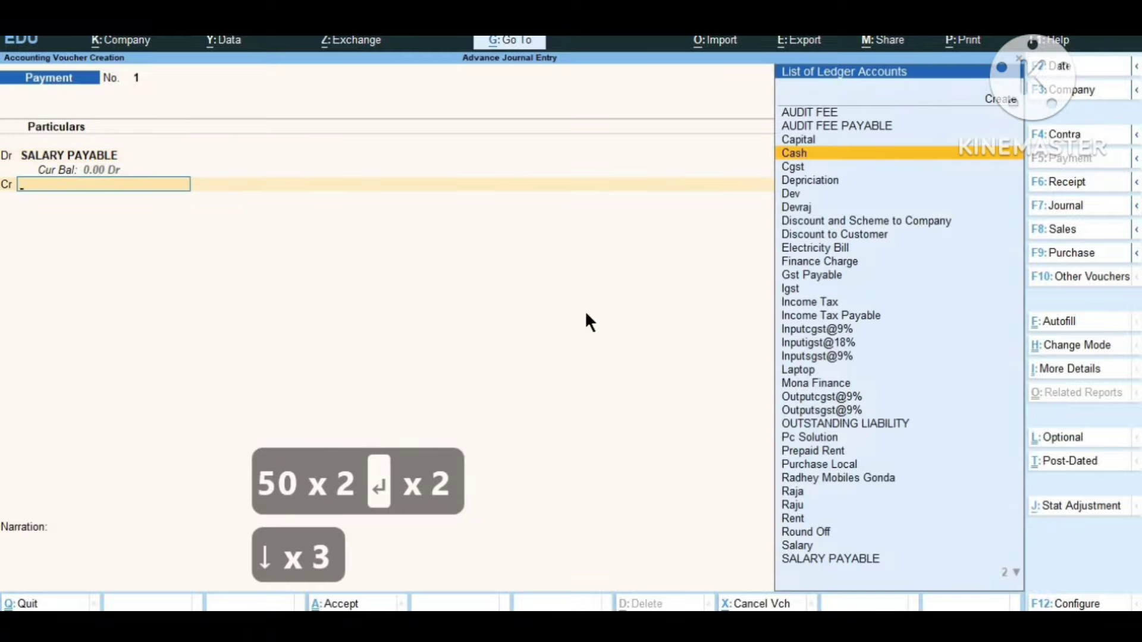
pyautogui.press('Down')
pyautogui.press('Down')
pyautogui.press('Down')
pyautogui.press('Return')
pyautogui.press('Return')
pyautogui.press('Return')
pyautogui.press('Return')
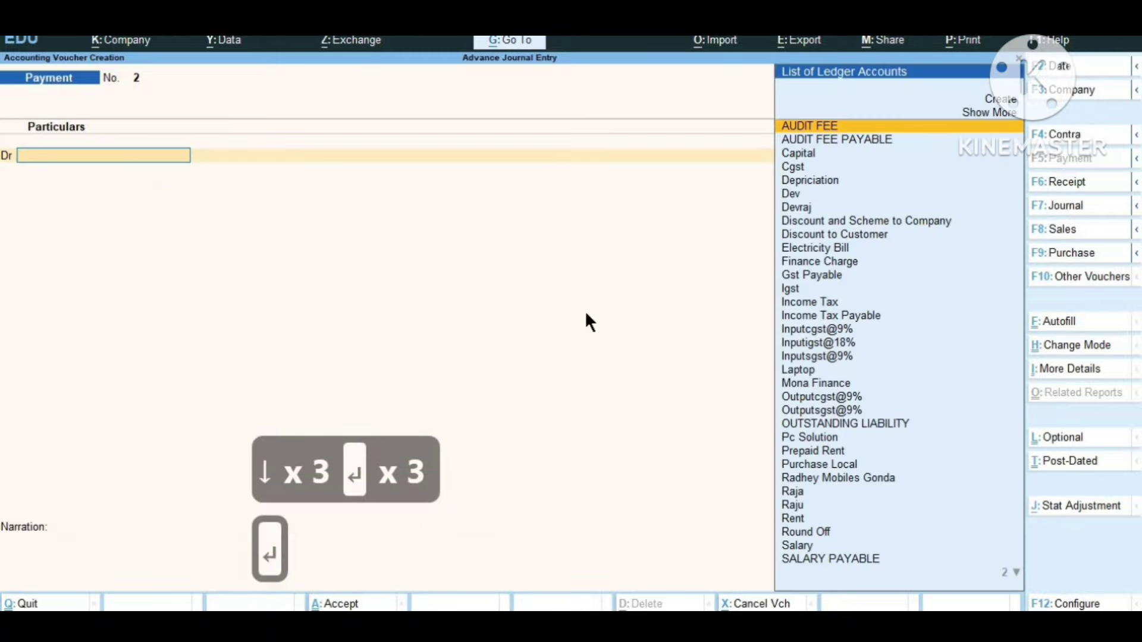
# Debit the Gst Payable ledger with 36 in the new payment voucher.
pyautogui.press('Down')
pyautogui.press('Down')
pyautogui.press('Down')
pyautogui.press('Down')
pyautogui.press('Down')
pyautogui.press('Down')
pyautogui.press('Down')
pyautogui.press('Down')
pyautogui.press('Down')
pyautogui.press('Down')
pyautogui.press('Down')
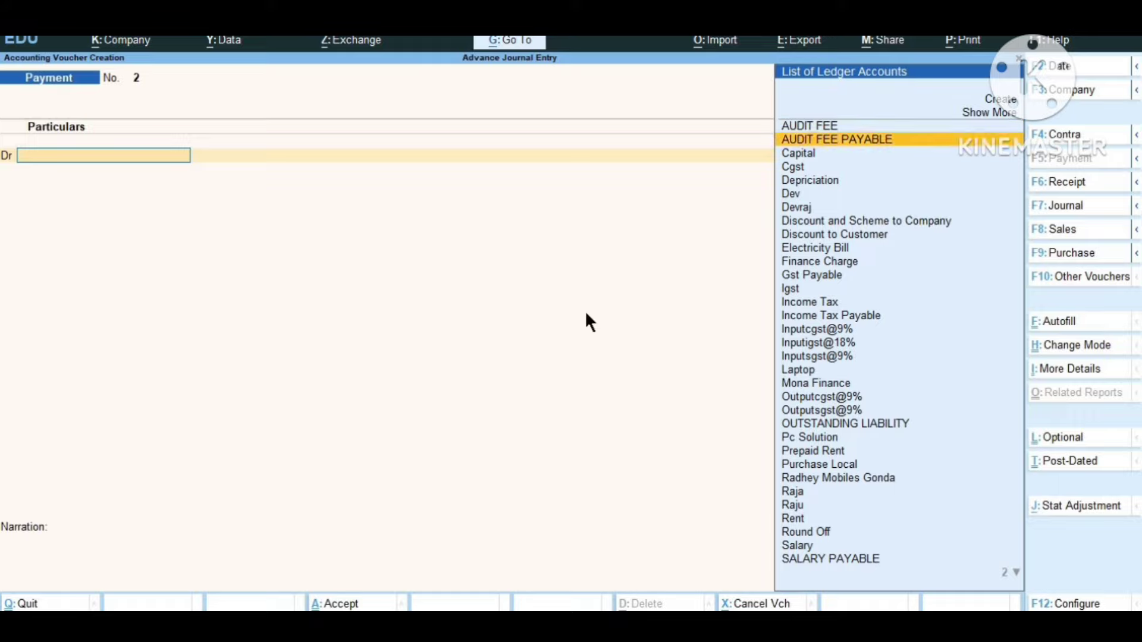
pyautogui.press('Return')
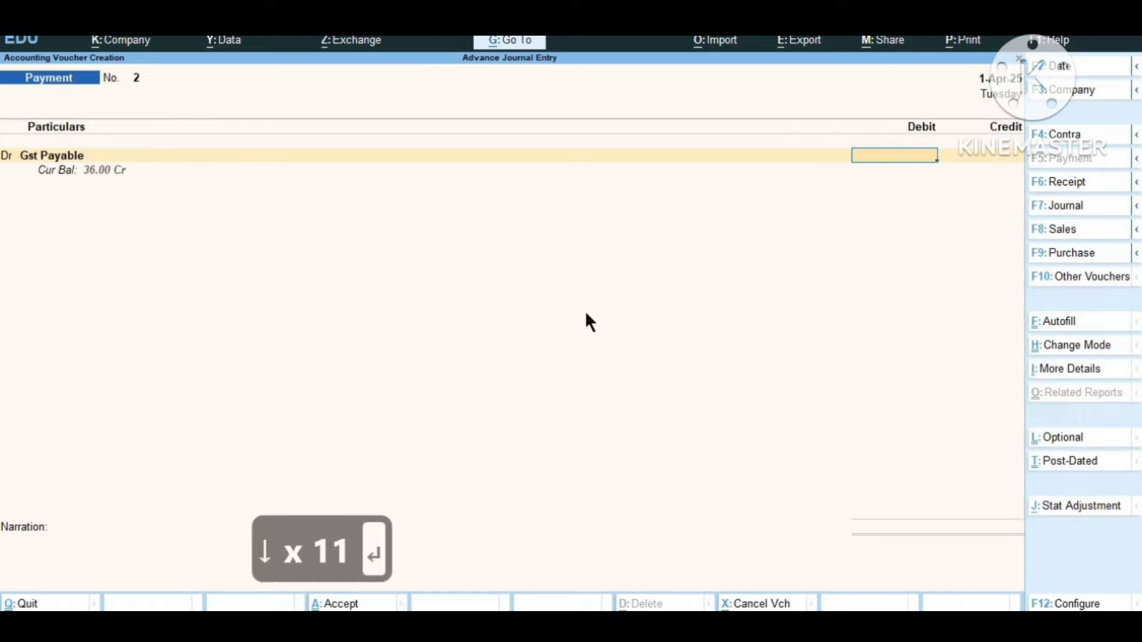
pyautogui.write('36')
pyautogui.press('Return')
# Credit Cash with 36 against the GST payable and save the payment voucher.
pyautogui.press('Return')
pyautogui.press('Return')
pyautogui.press('Return')
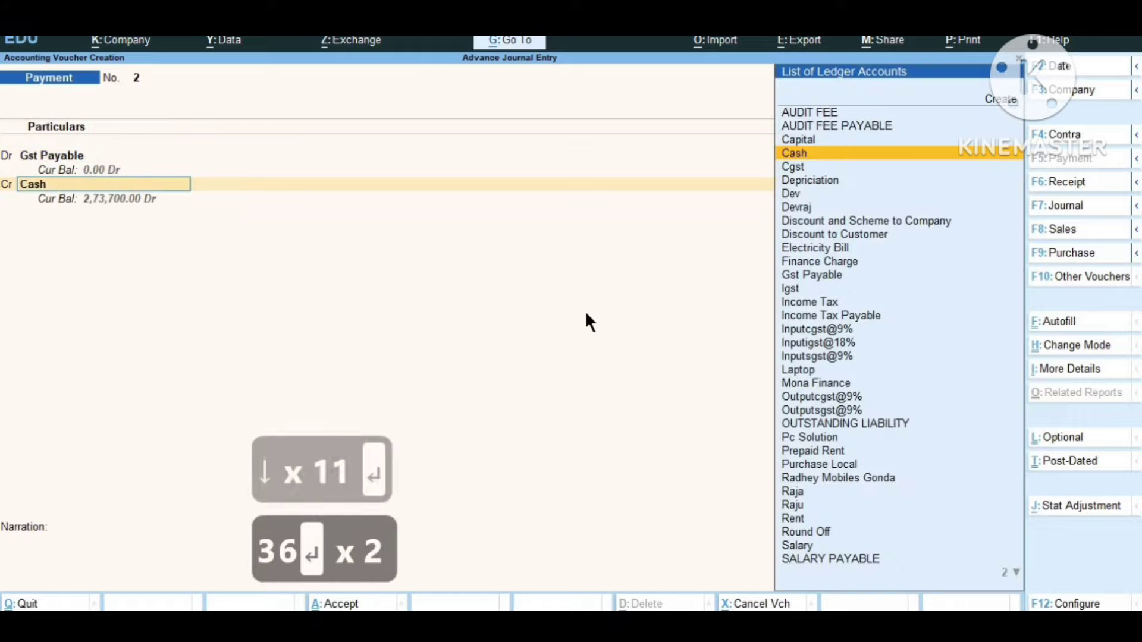
pyautogui.press('Return')
pyautogui.press('Return')
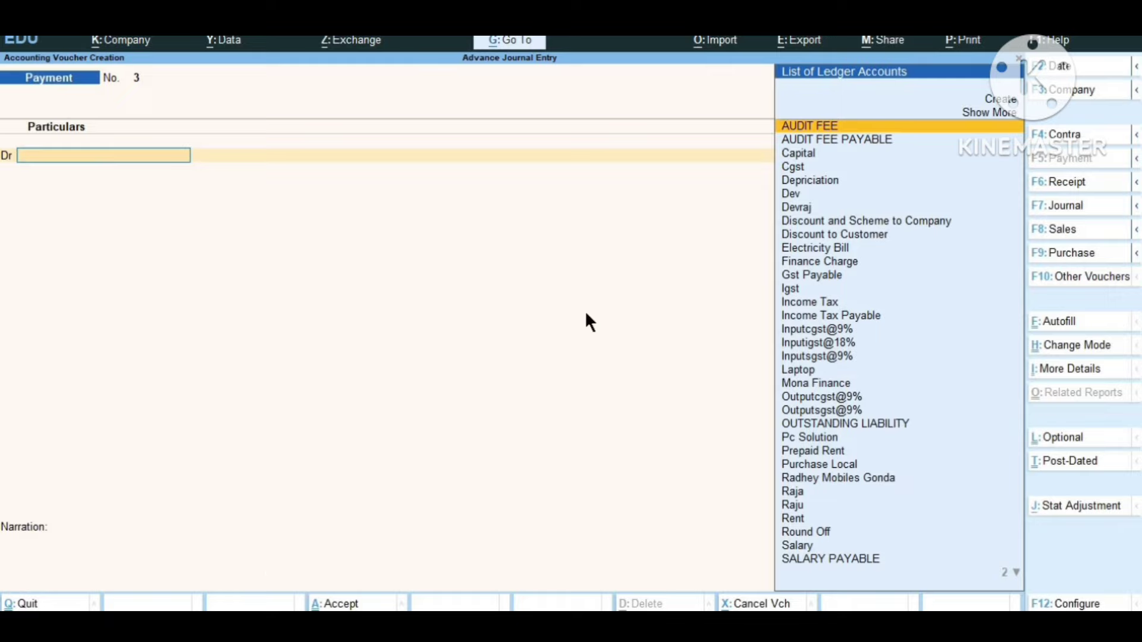
# Debit the OUTSTANDING LIABILITY ledger with 100 in the third payment voucher.
pyautogui.write('O')
pyautogui.press('Down')
pyautogui.press('Down')
pyautogui.press('Down')
pyautogui.press('Down')
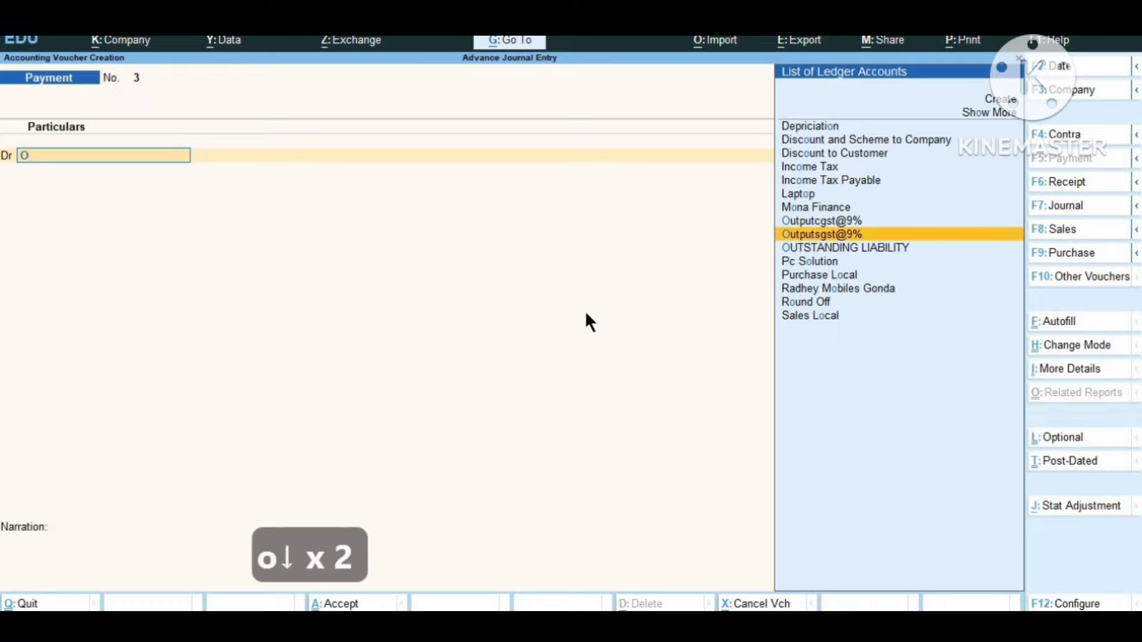
pyautogui.press('Up')
pyautogui.press('Return')
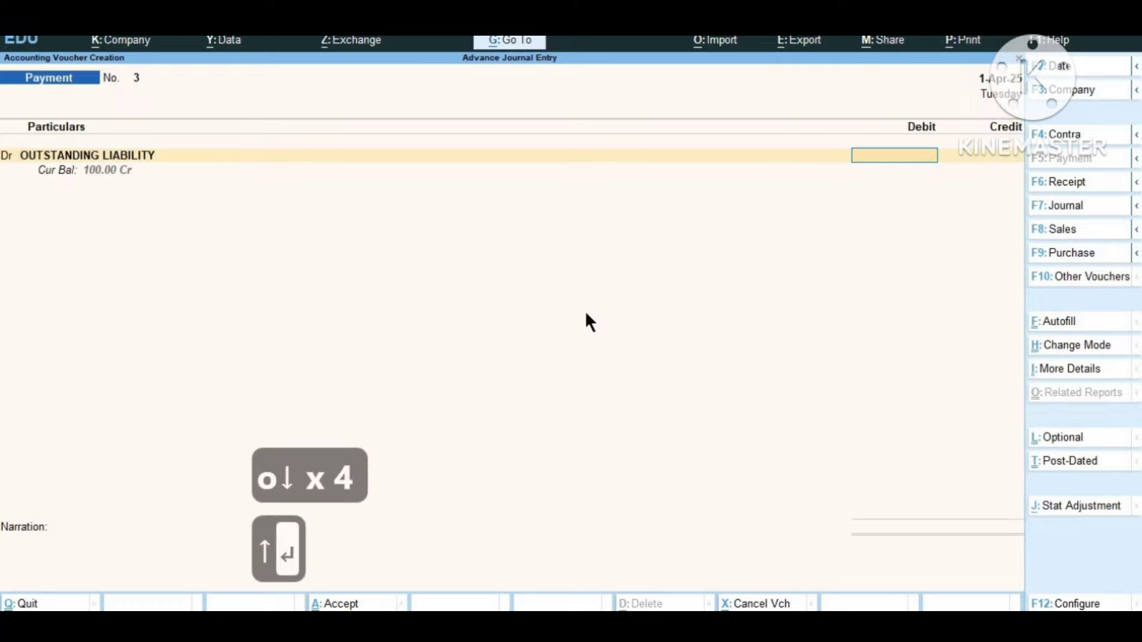
pyautogui.write('100')
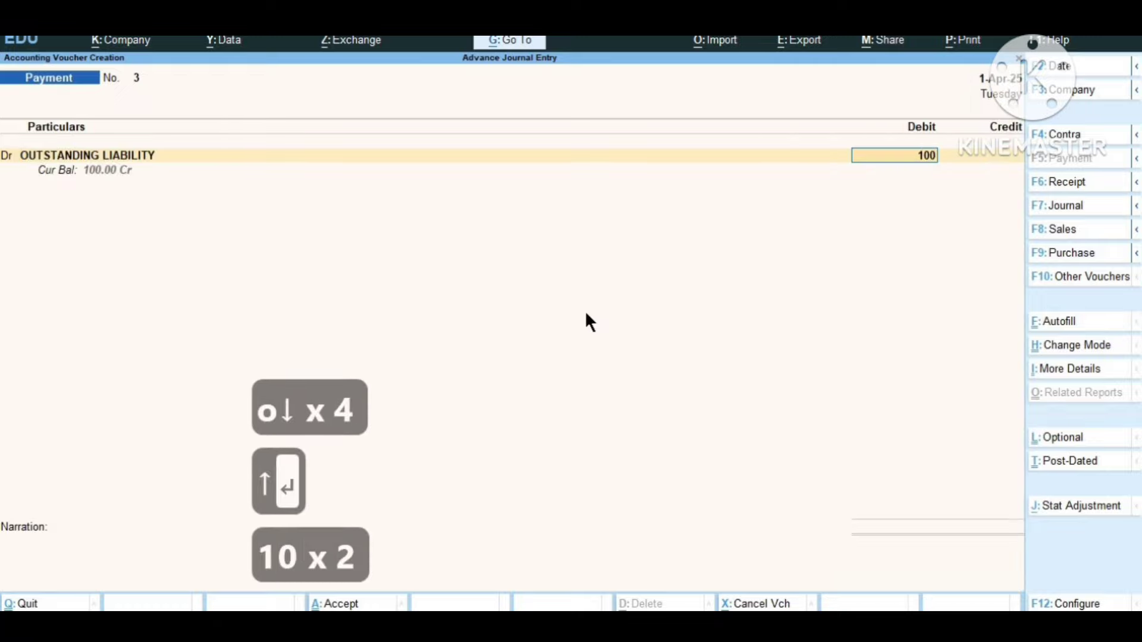
pyautogui.press('Return')
# Credit Cash with 100 against the outstanding liability and save the payment voucher.
pyautogui.press('Return')
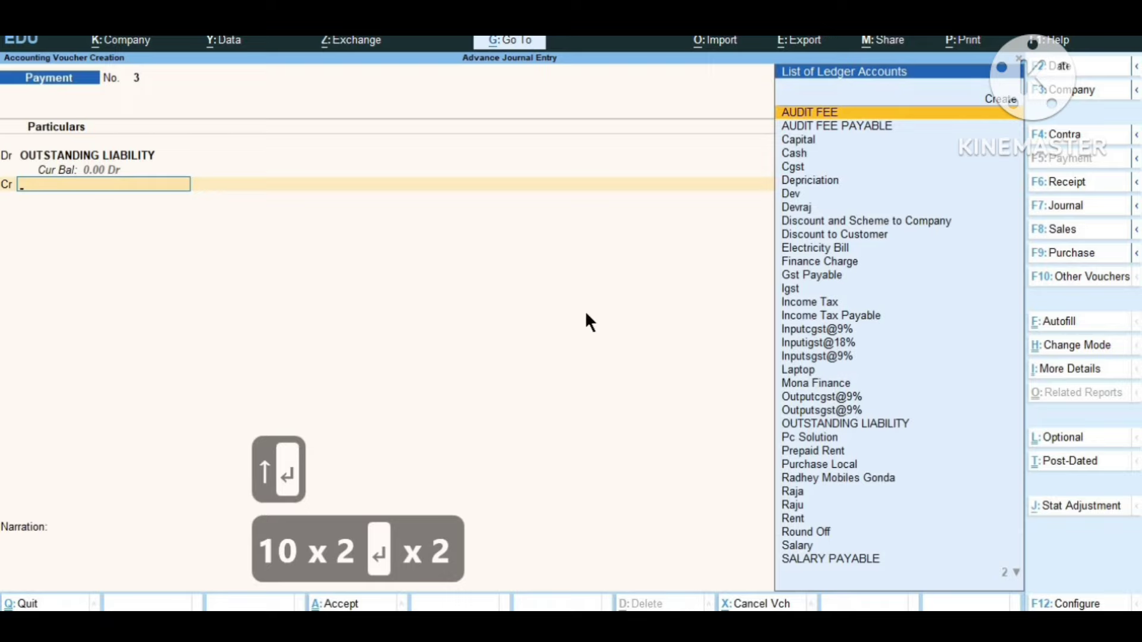
pyautogui.press('Down')
pyautogui.press('Down')
pyautogui.press('Down')
pyautogui.press('Return')
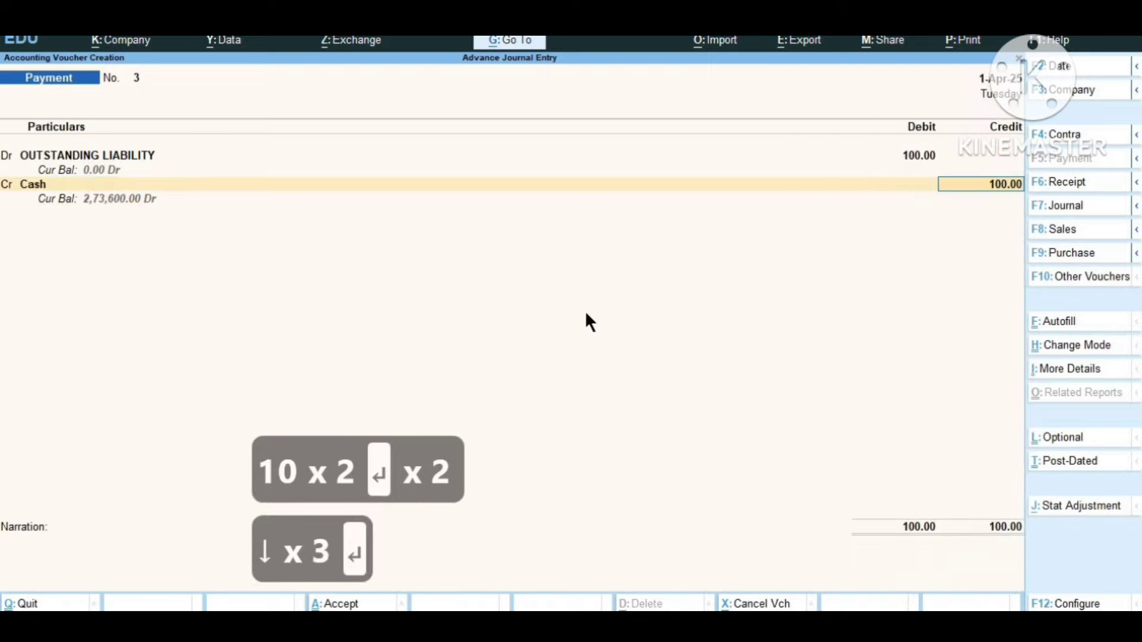
pyautogui.press('Return')
pyautogui.press('Return')
pyautogui.press('Return')
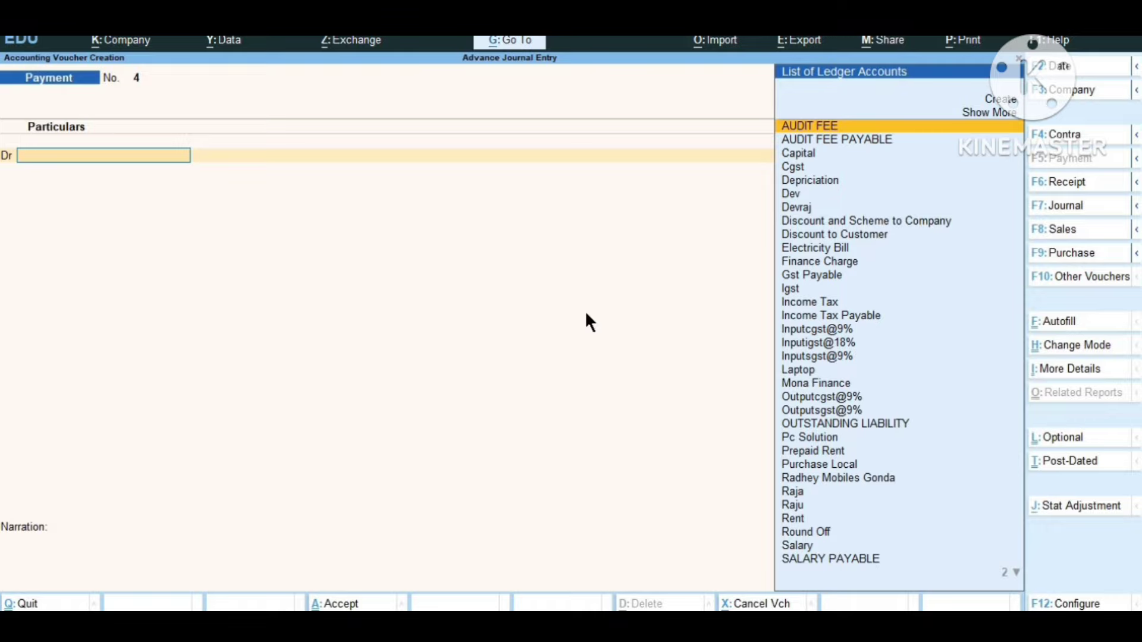
# Debit the AUDIT FEE PAYABLE ledger with 1000 in the fourth payment voucher.
pyautogui.press('Down')
pyautogui.press('Return')
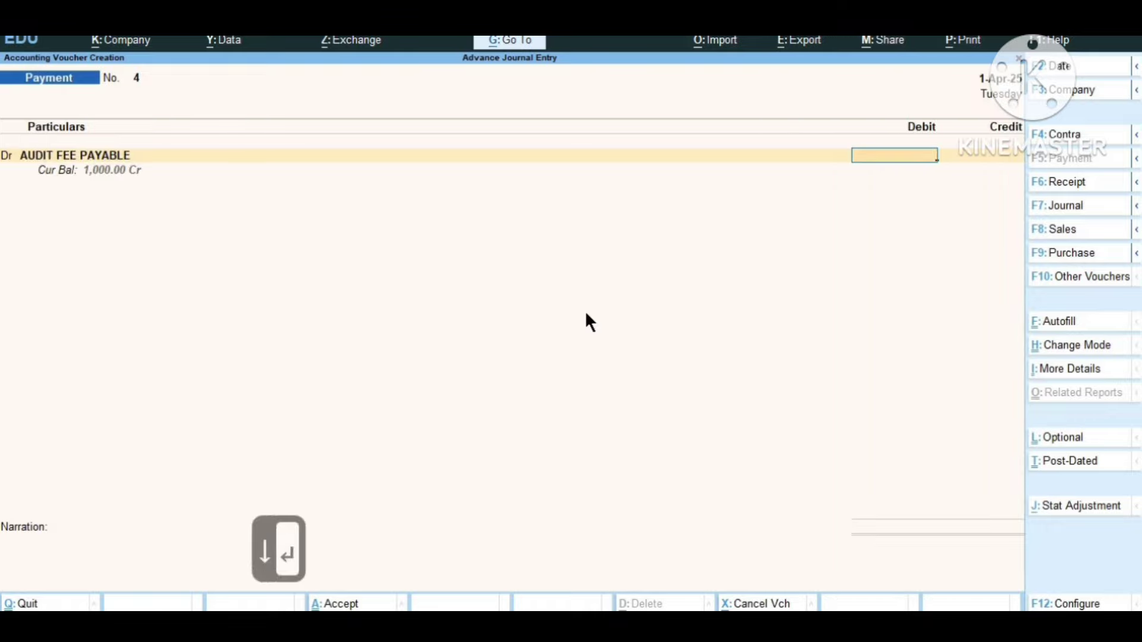
pyautogui.write('1000')
pyautogui.press('Return')
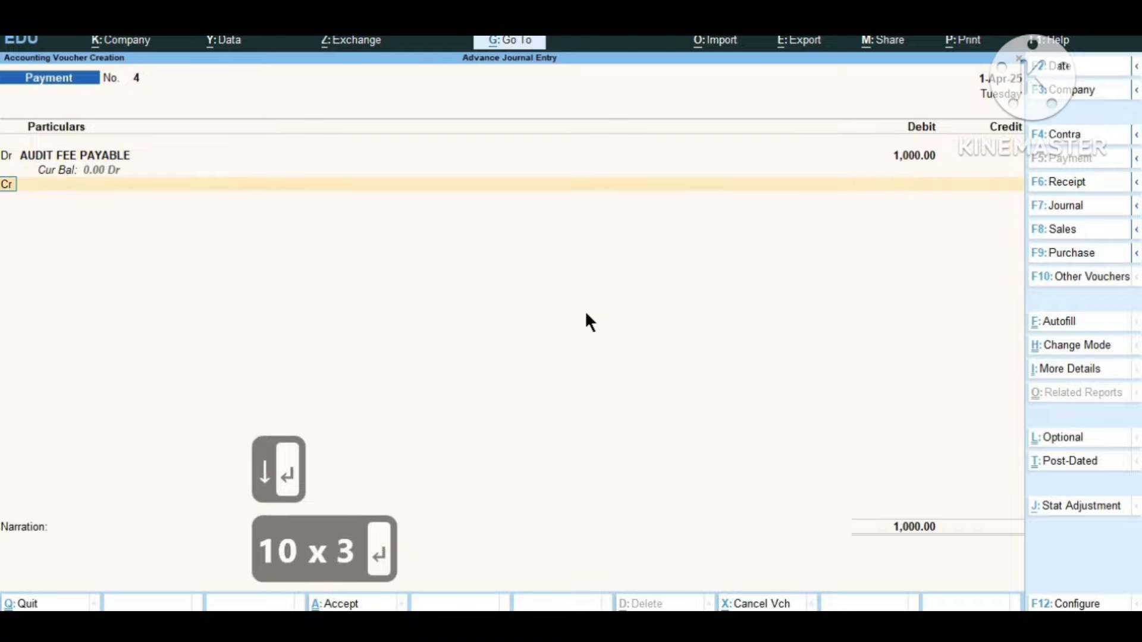
# Set Cash as the credited ledger for 1,000 against the audit fee payable and save the payment voucher.
pyautogui.press('Return')
pyautogui.press('Return')
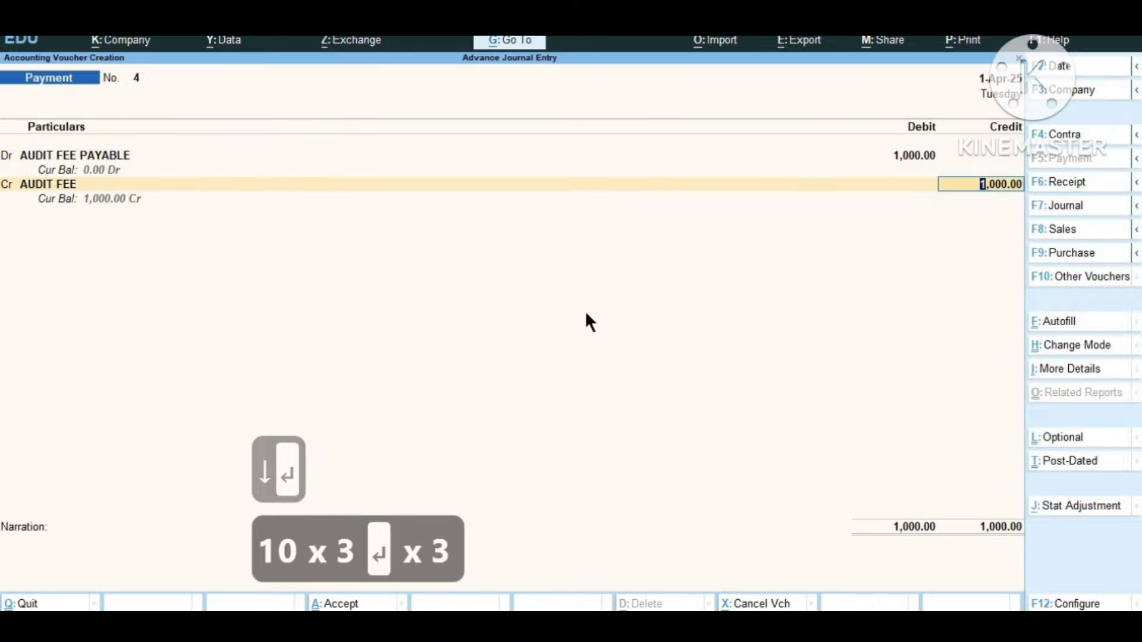
pyautogui.press('BackSpace')
pyautogui.press('Down')
pyautogui.press('Down')
pyautogui.press('Down')
pyautogui.press('Down')
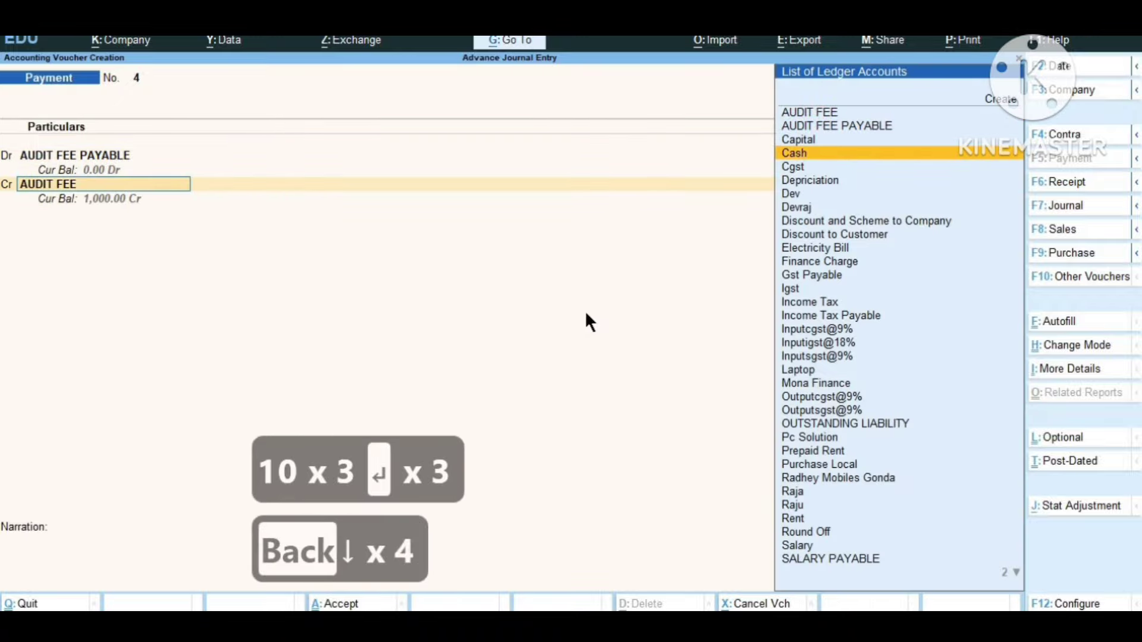
pyautogui.press('Return')
pyautogui.press('Return')
pyautogui.press('Return')
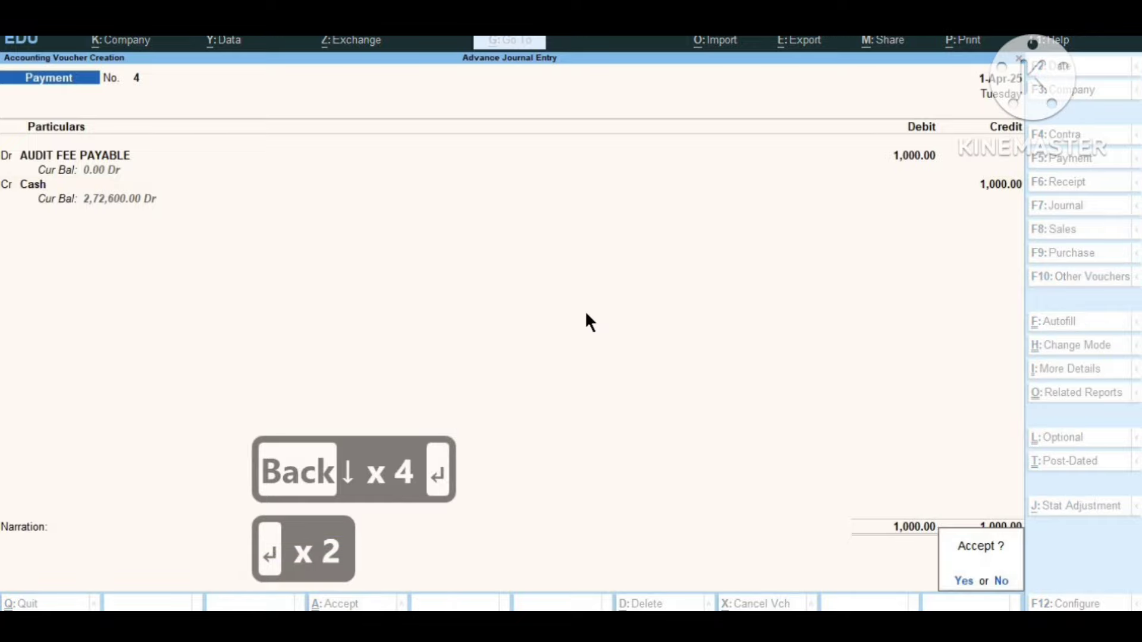
pyautogui.press('Return')
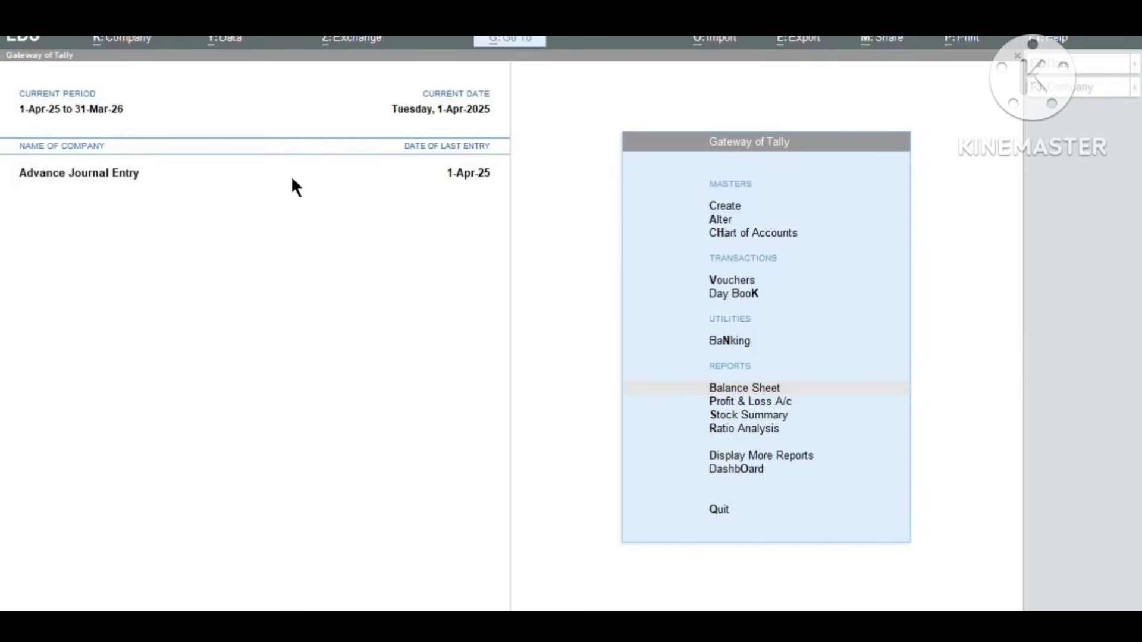
# Open the Balance Sheet from the Gateway of Tally to check it with the recorded payments.
pyautogui.click(305, 248)
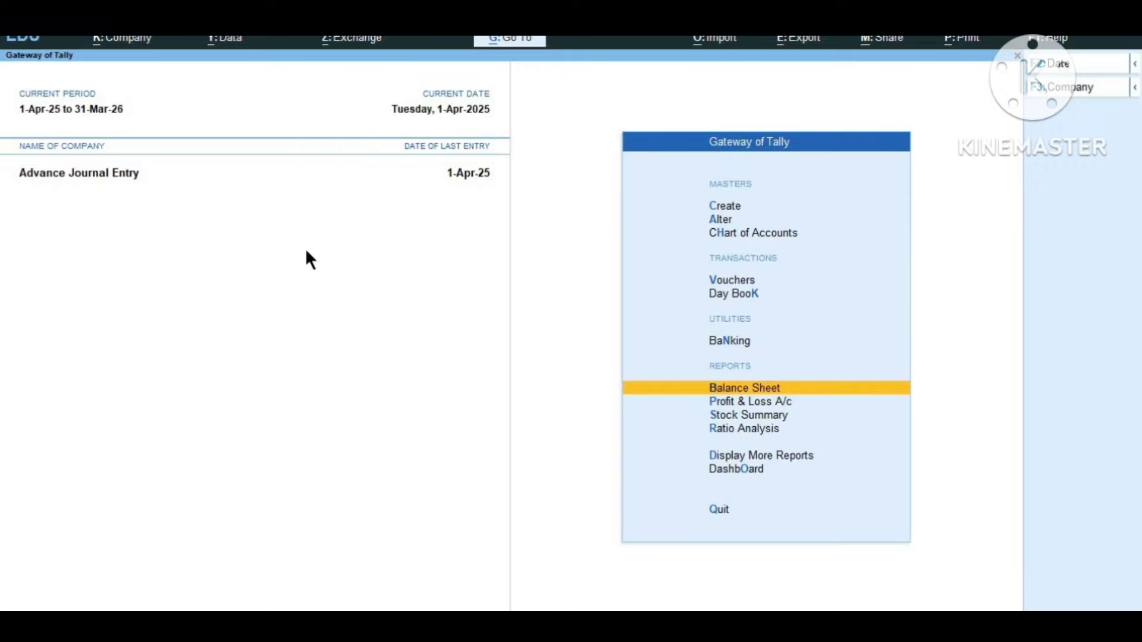
pyautogui.press('Return')
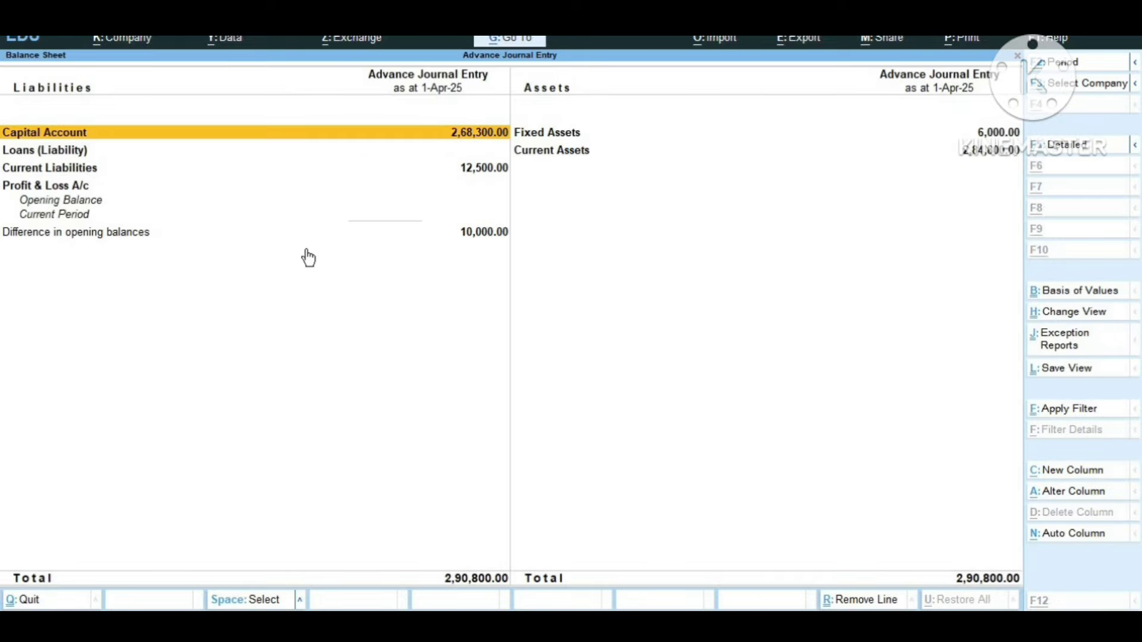
# Expand the Balance Sheet to its detailed view and examine the capital and current liability entries down to Income Tax Payable.
pyautogui.hotkey('alt', 'F5')
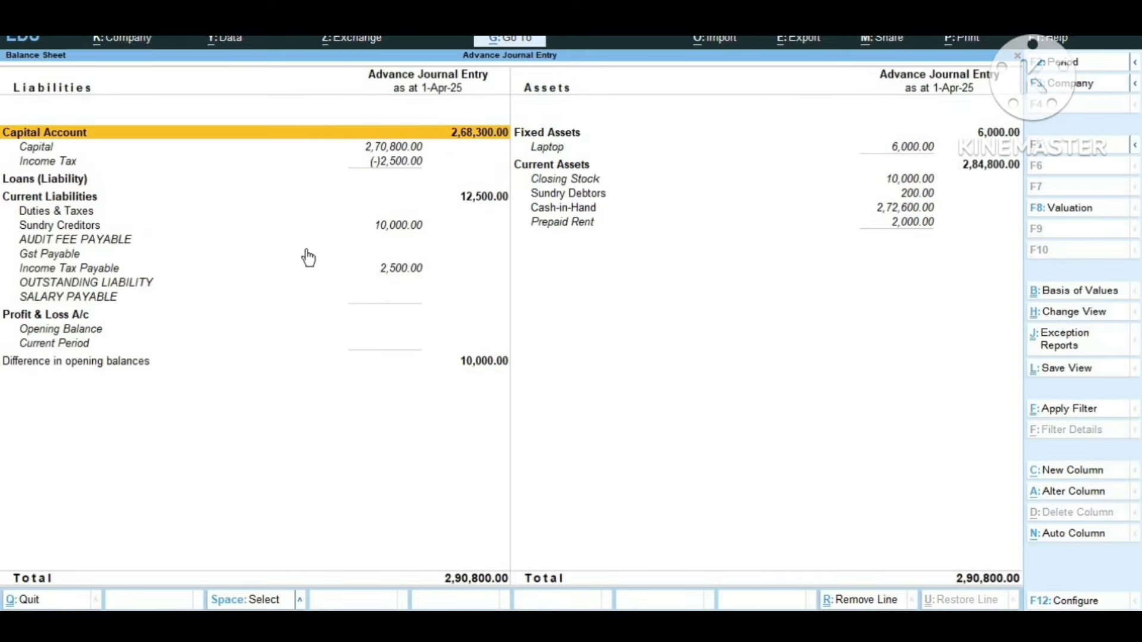
pyautogui.press('Down')
pyautogui.press('Down')
pyautogui.press('Down')
pyautogui.press('Up')
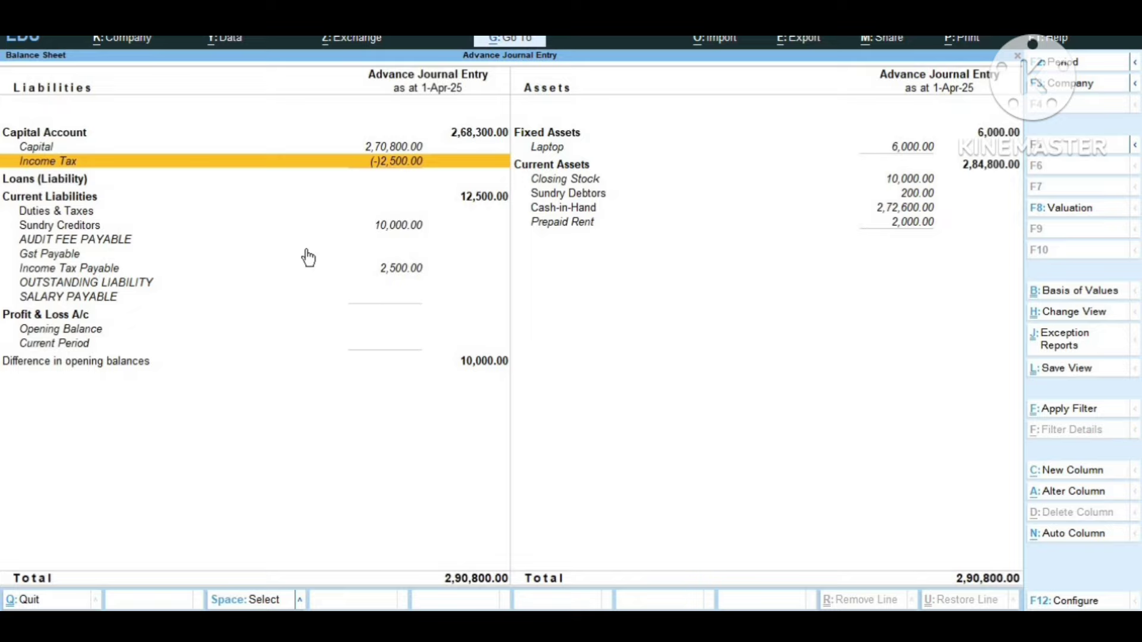
pyautogui.press('Down')
pyautogui.press('Down')
pyautogui.press('Down')
pyautogui.press('Down')
pyautogui.press('Down')
pyautogui.press('Down')
pyautogui.press('Down')
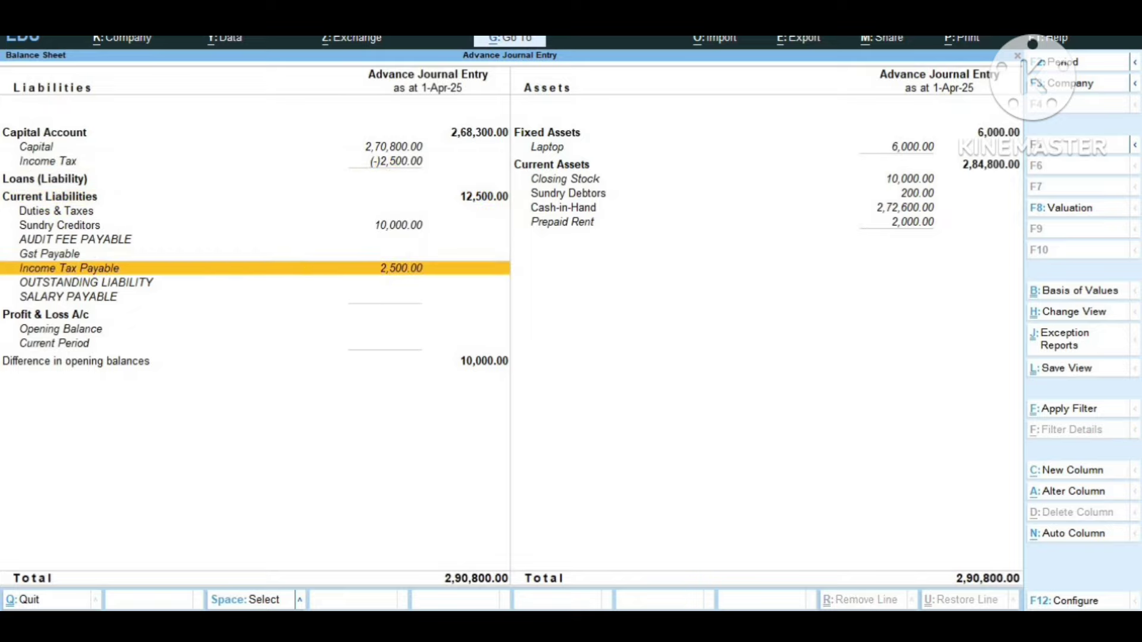
# Review the Capital and Income Tax entries under Capital Account in the detailed Balance Sheet.
pyautogui.press('Up')
pyautogui.press('Up')
pyautogui.press('Up')
pyautogui.press('Up')
pyautogui.press('Up')
pyautogui.press('Up')
pyautogui.press('Up')
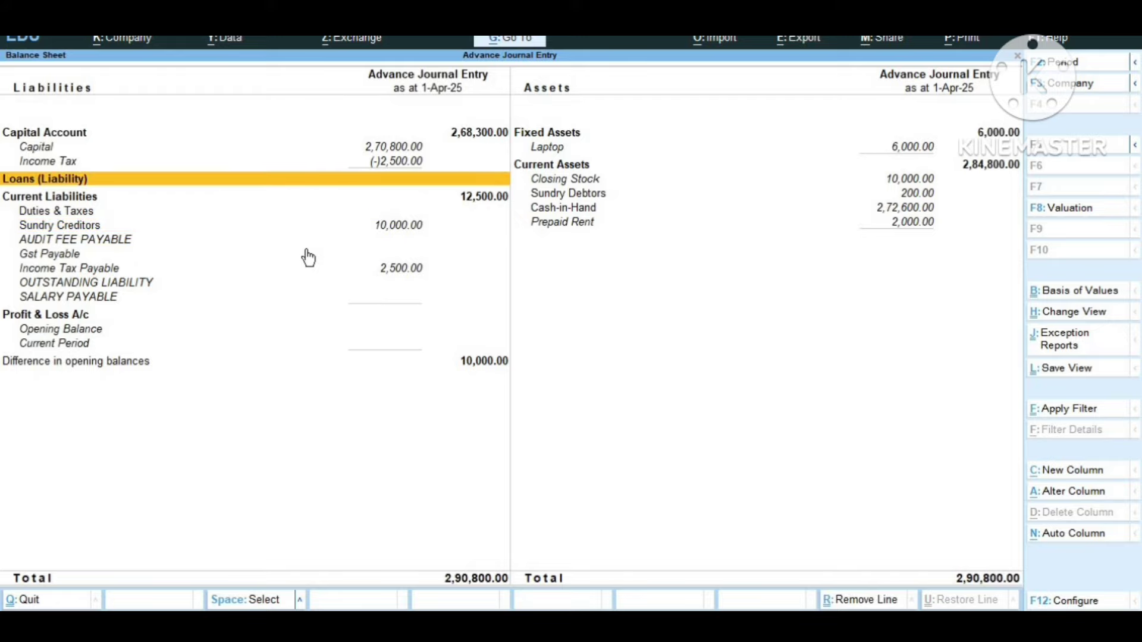
pyautogui.press('Up')
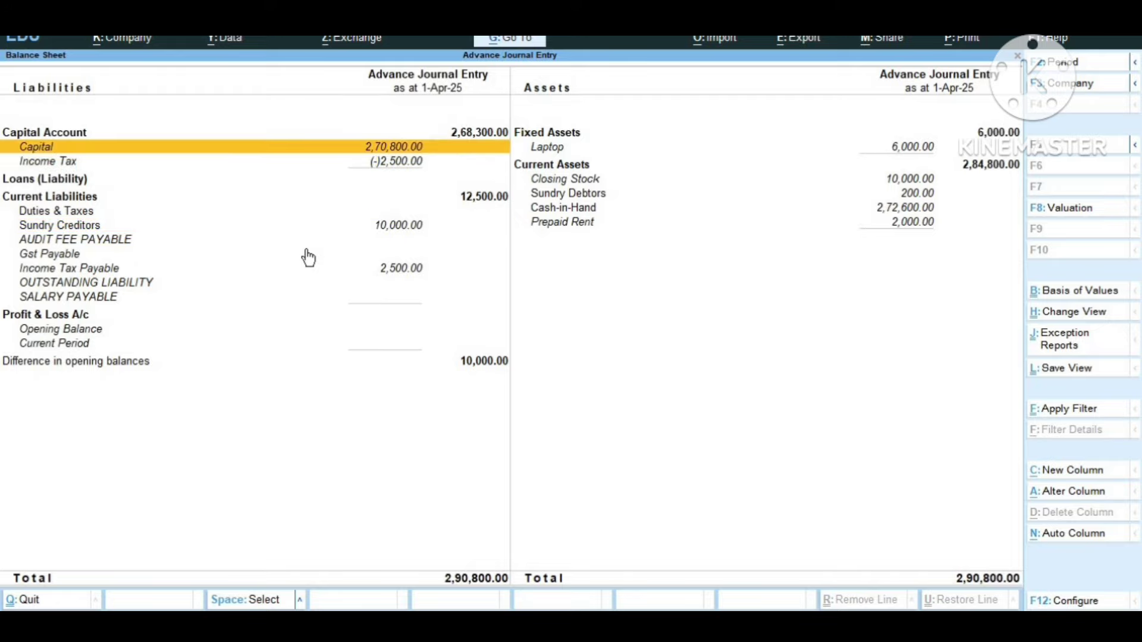
pyautogui.press('Down')
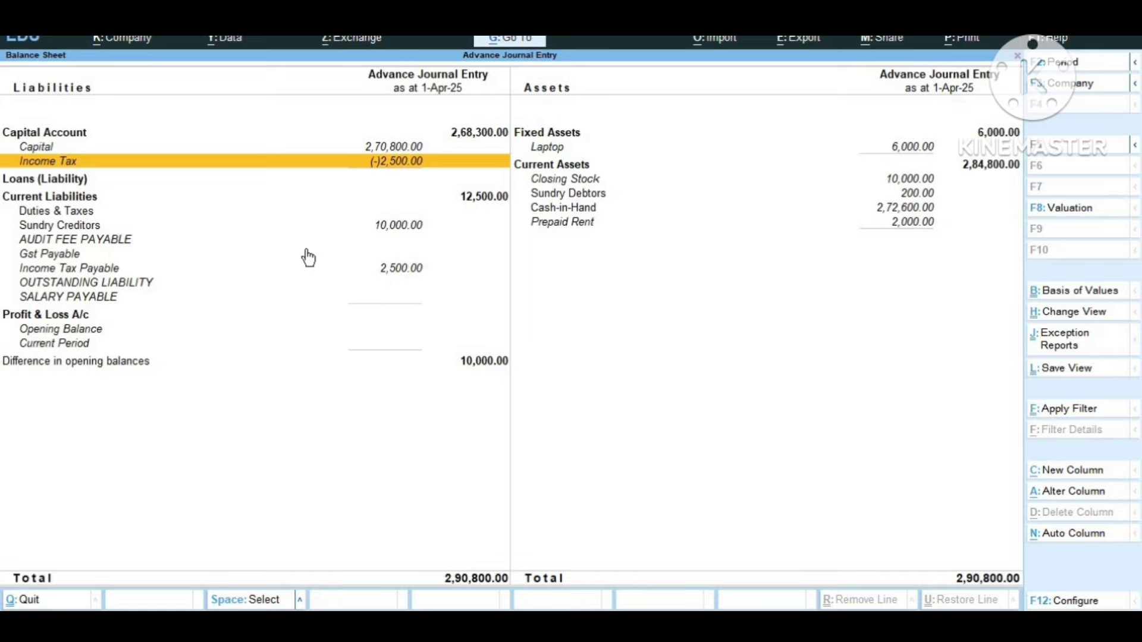
# Check the payable ledgers under Current Liabilities for which dues are cleared and which are still outstanding.
pyautogui.press('Down')
pyautogui.press('Down')
pyautogui.press('Down')
pyautogui.press('Down')
pyautogui.press('Down')
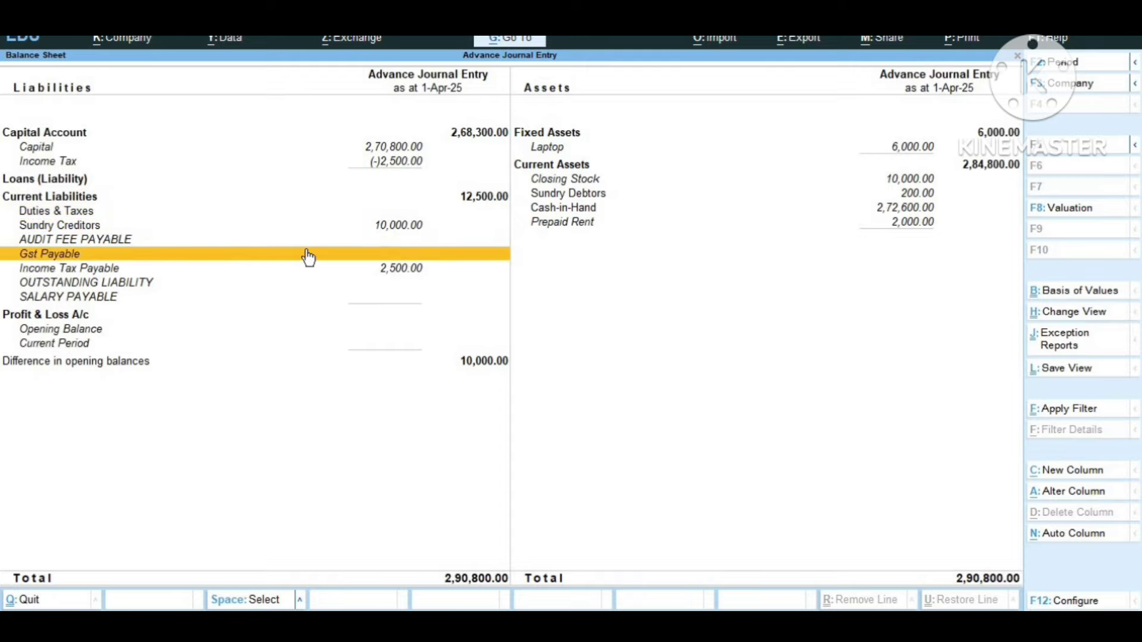
pyautogui.press('Down')
pyautogui.press('Up')
pyautogui.press('Down')
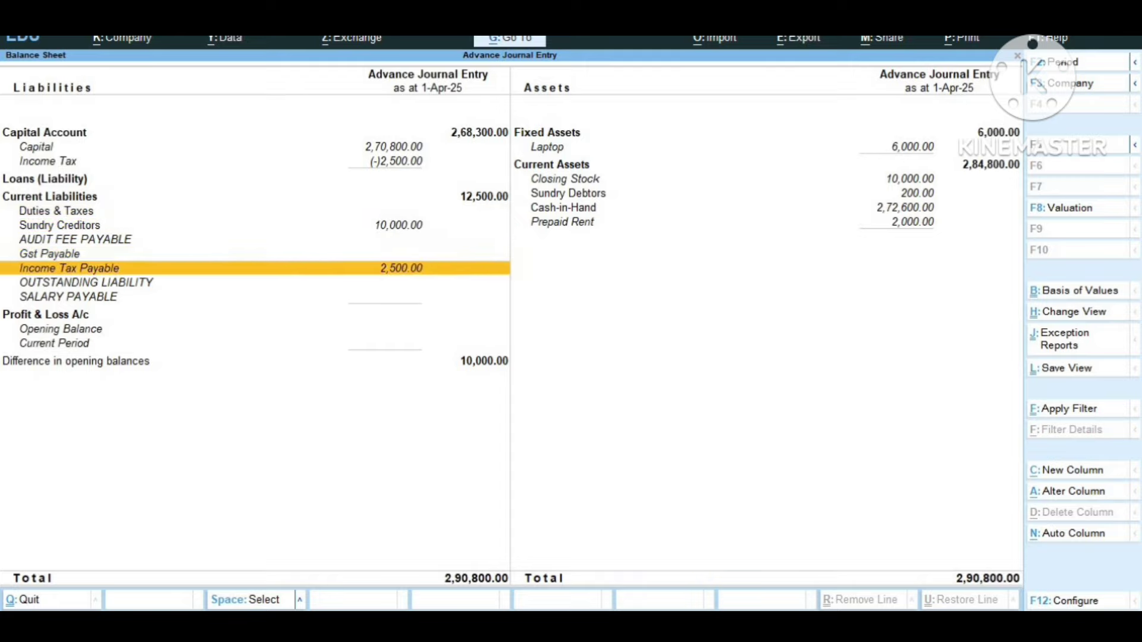
pyautogui.press('Down')
pyautogui.press('Up')
pyautogui.press('Down')
pyautogui.press('Down')
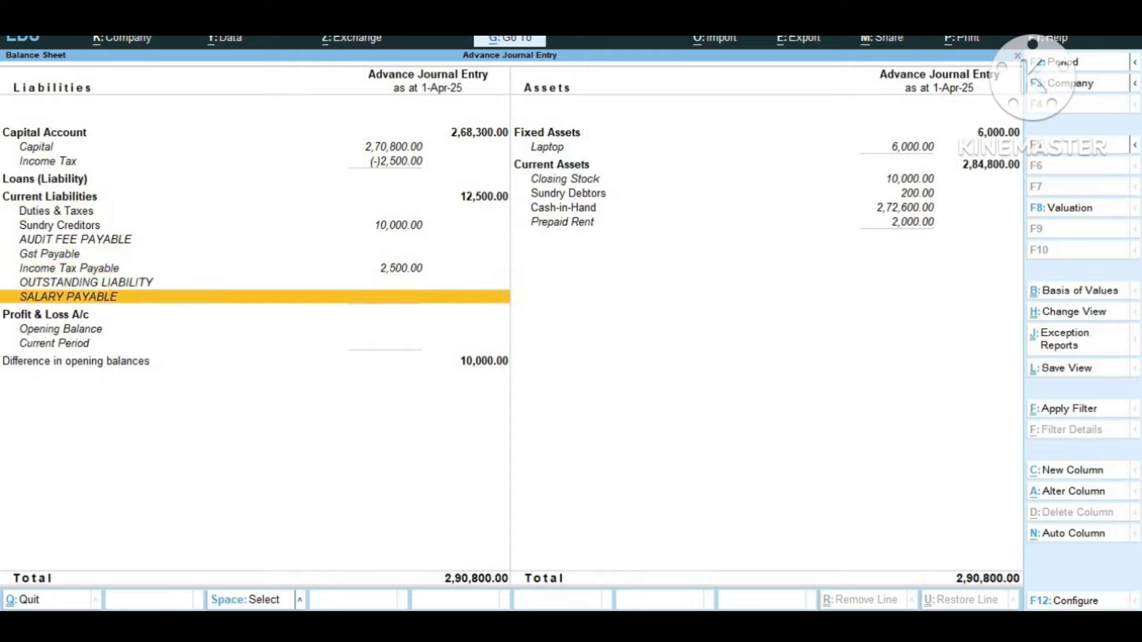
pyautogui.press('Up')
pyautogui.press('Down')
pyautogui.press('Up')
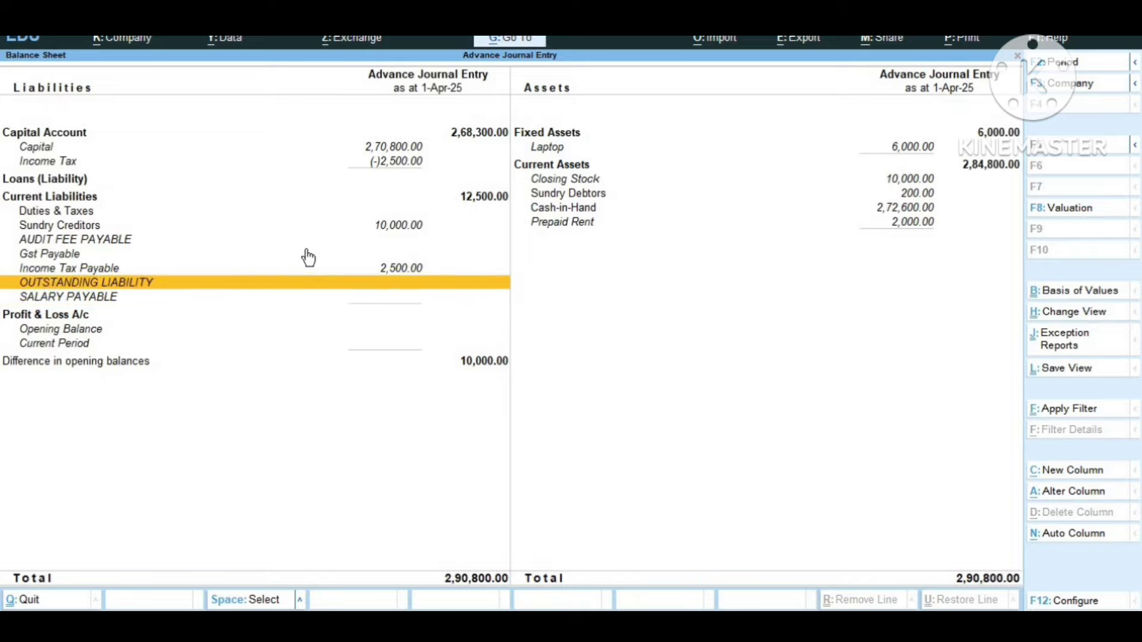
pyautogui.press('Up')
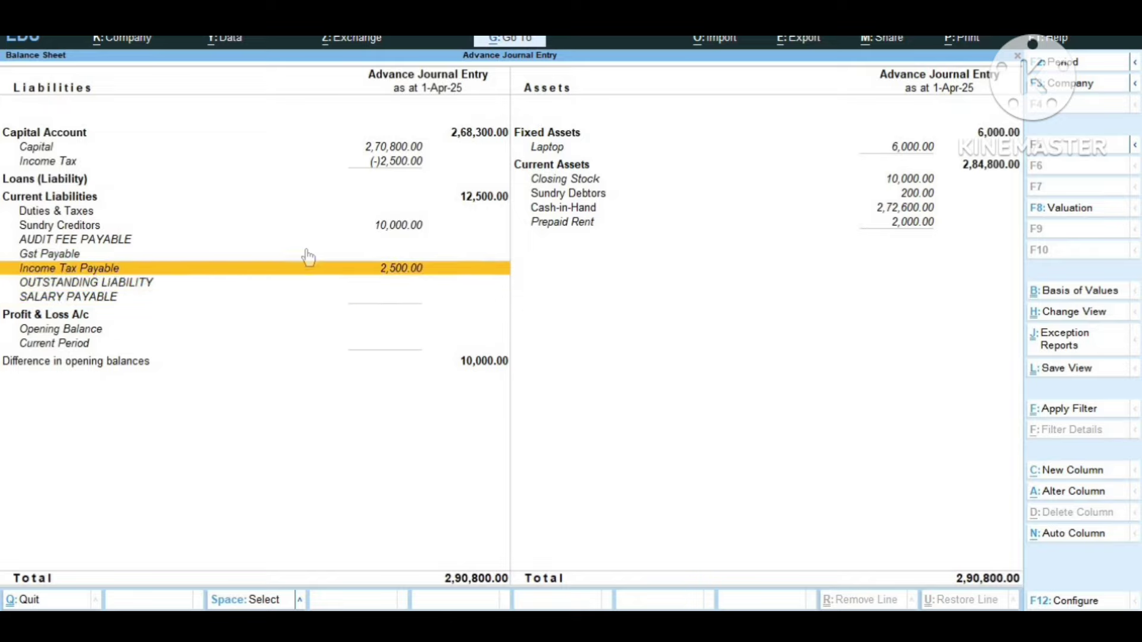
pyautogui.press('Up')
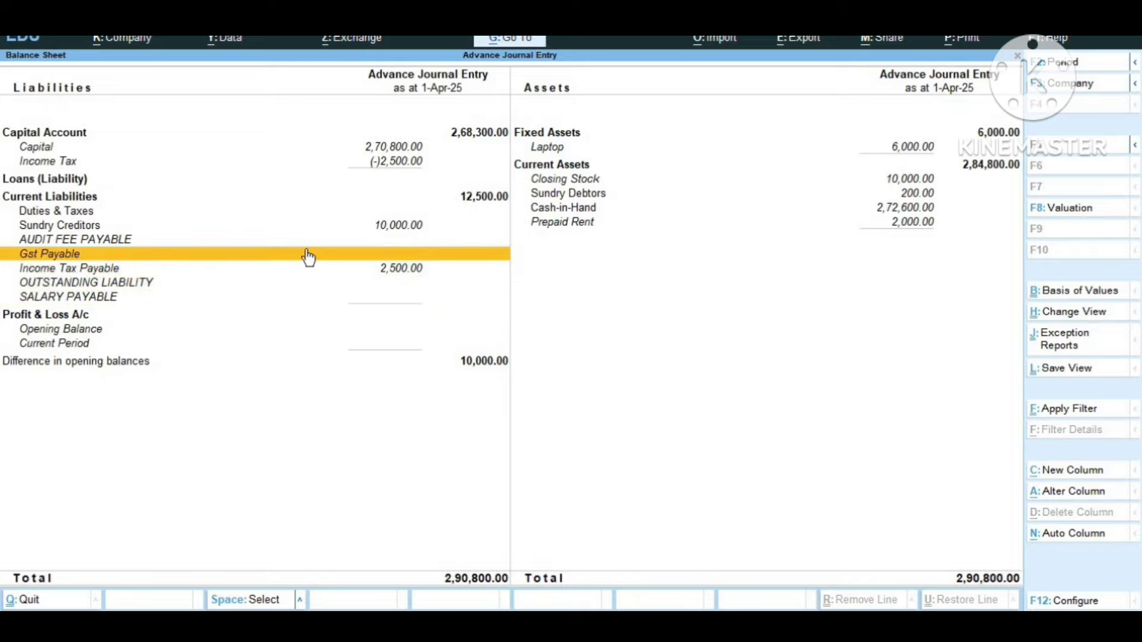
pyautogui.press('Up')
pyautogui.press('Up')
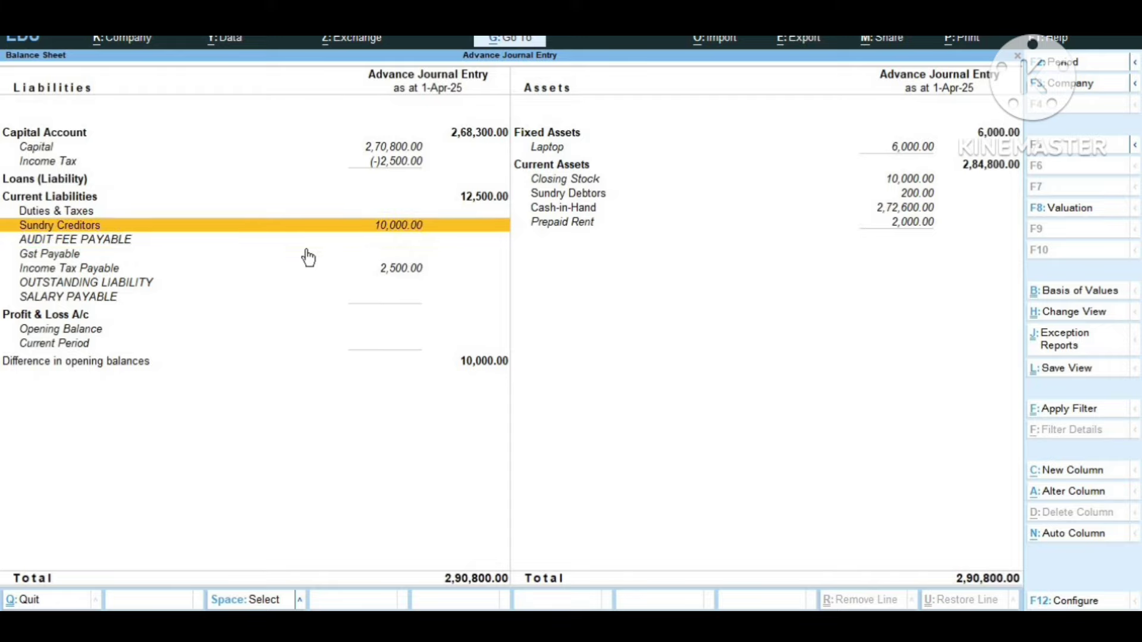
# Examine the Prepaid Rent, Cash-in-Hand and Sundry Debtors entries under Current Assets.
pyautogui.press('Right')
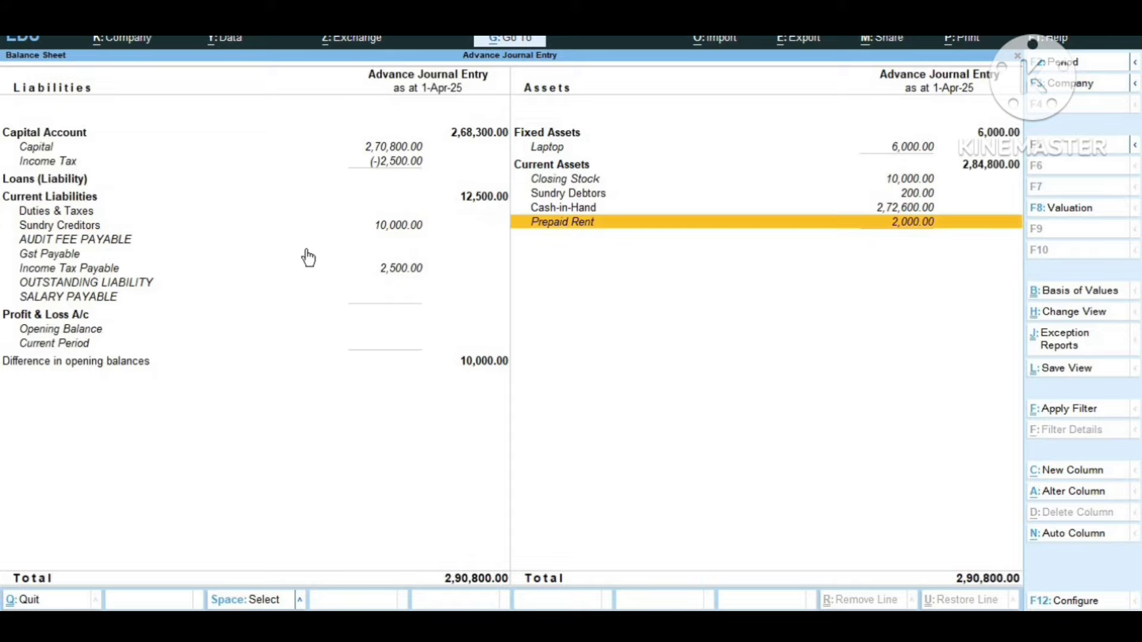
pyautogui.press('Up')
pyautogui.press('Up')
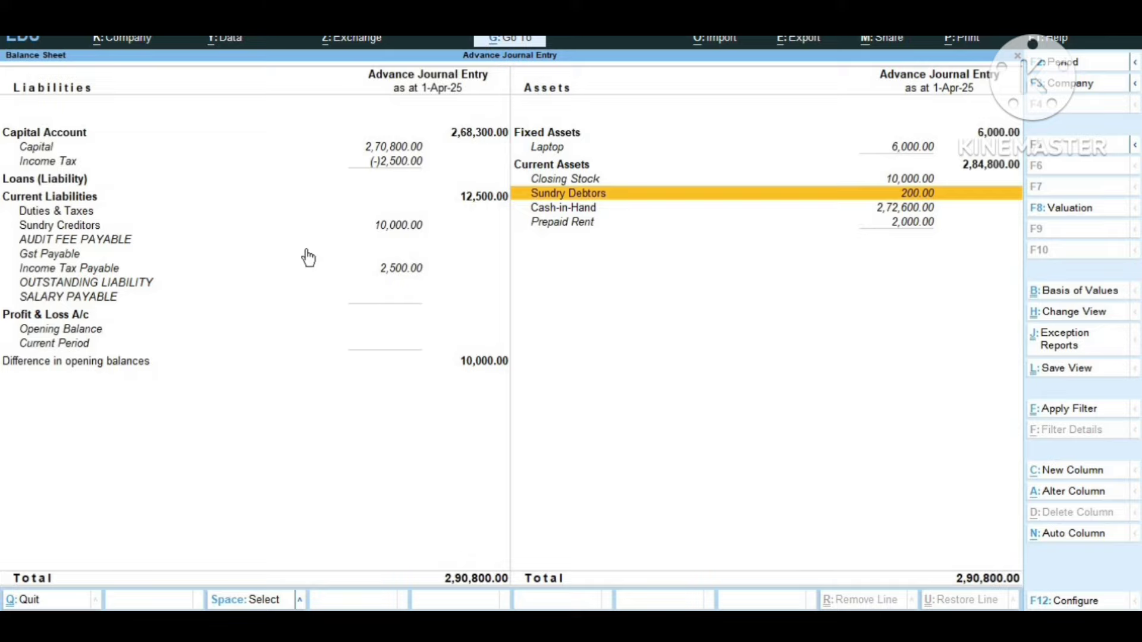
pyautogui.press('Down')
pyautogui.press('Down')
# Compare the Income Tax Payable and Sundry Creditors balances under Current Liabilities.
pyautogui.press('Left')
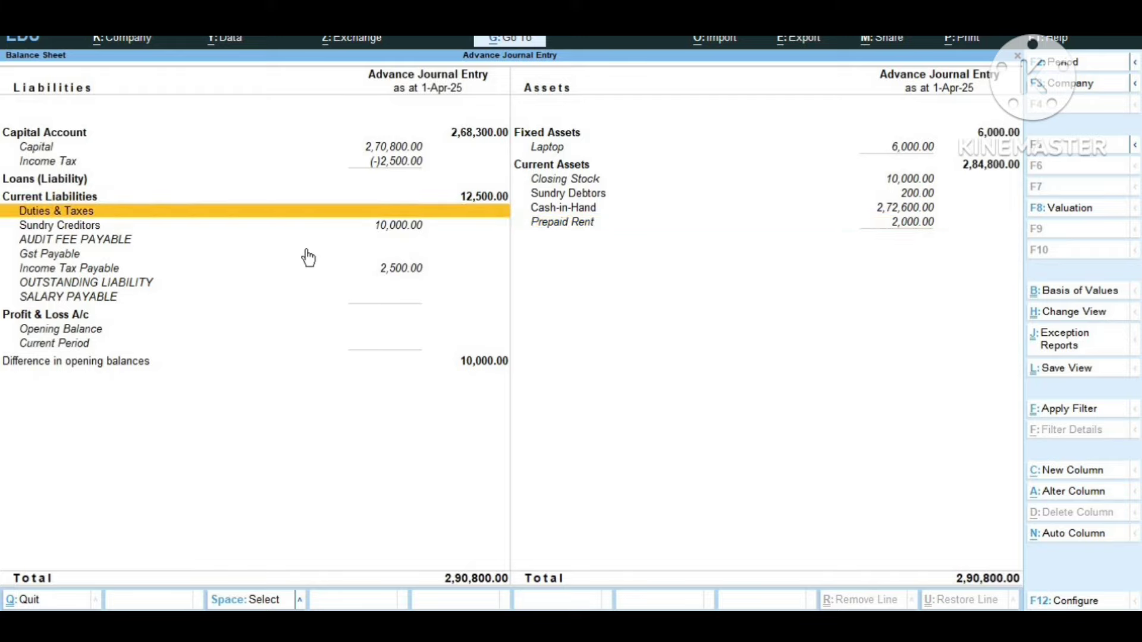
pyautogui.press('Down')
pyautogui.press('Down')
pyautogui.press('Down')
pyautogui.press('Down')
pyautogui.press('Down')
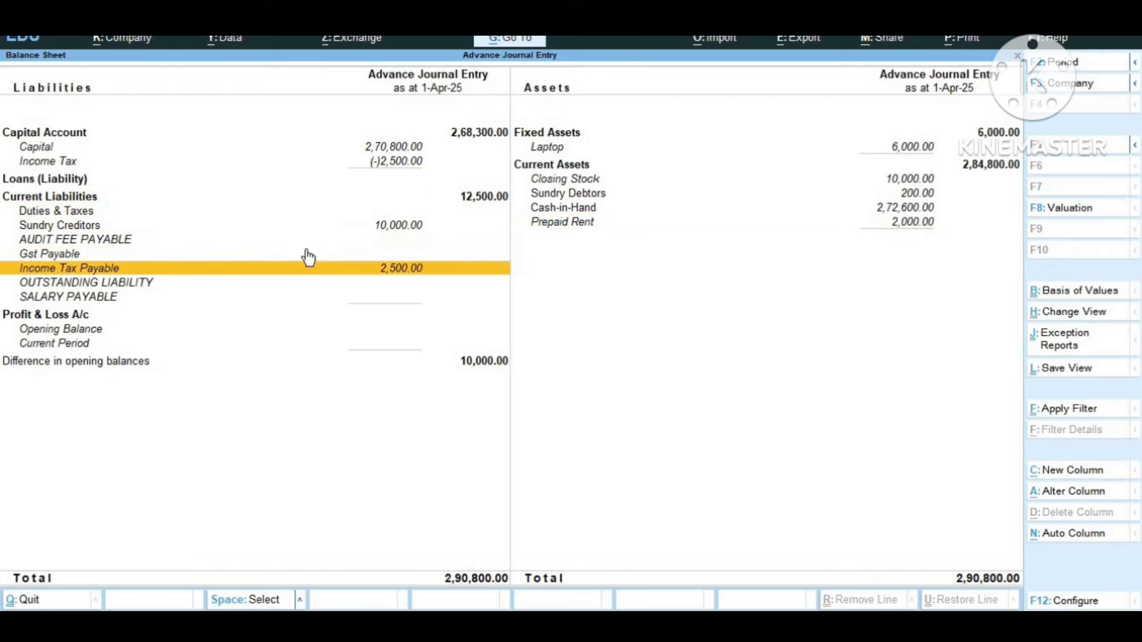
pyautogui.press('Up')
pyautogui.press('Up')
pyautogui.press('Up')
pyautogui.press('Up')
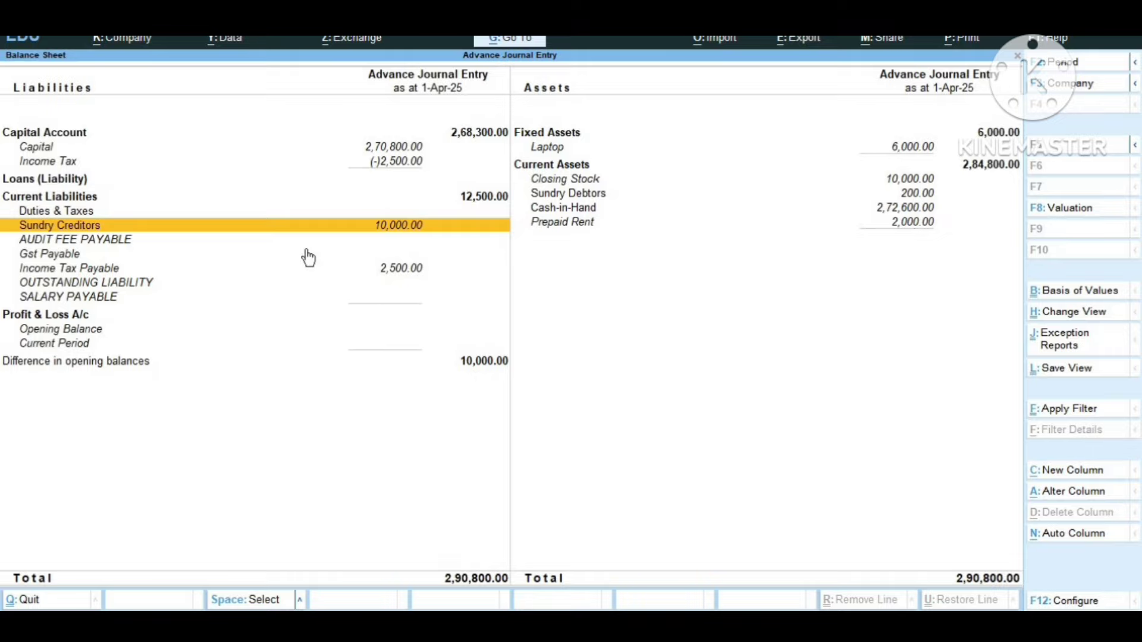
# Close the Balance Sheet and open voucher entry for a new payment.
pyautogui.press('Escape')
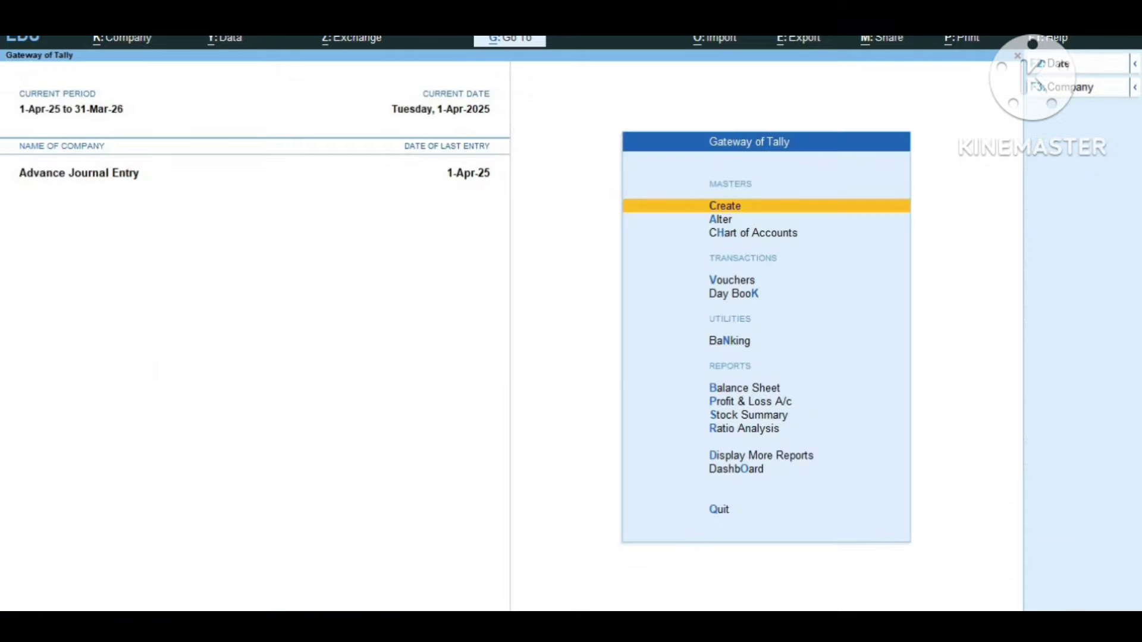
pyautogui.press('Down')
pyautogui.press('Down')
pyautogui.press('Down')
pyautogui.press('Down')
pyautogui.press('Up')
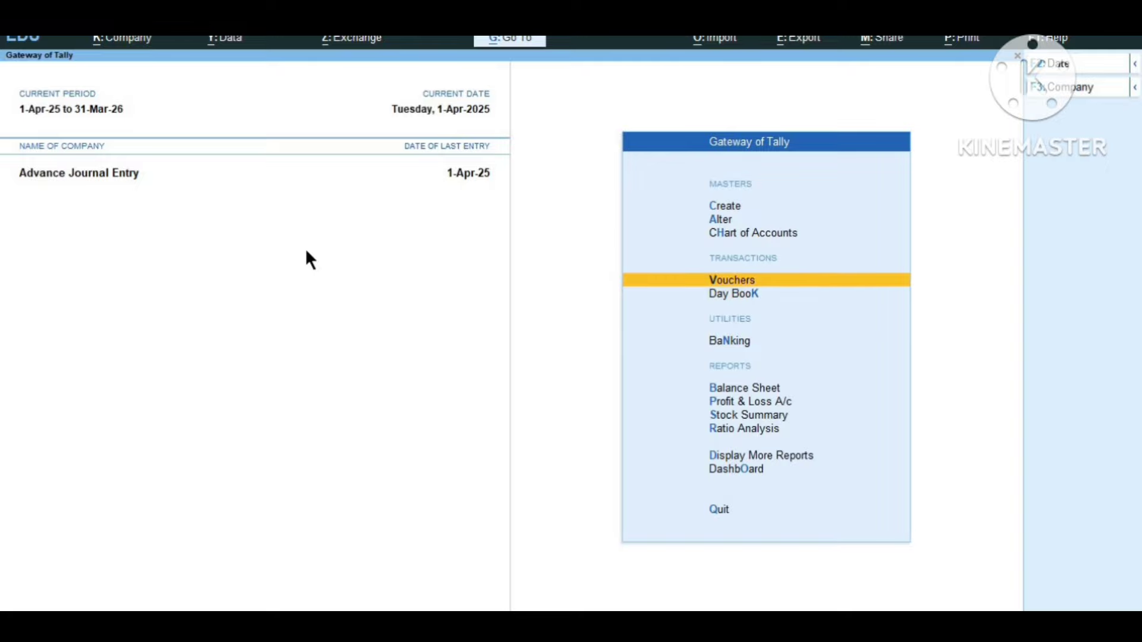
pyautogui.press('Return')
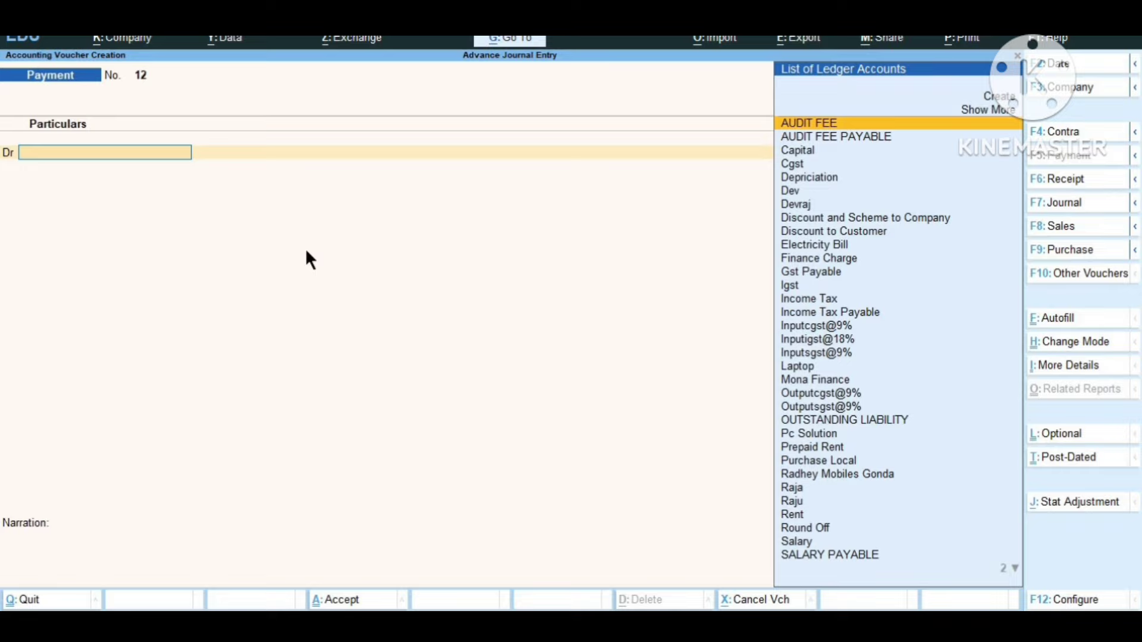
# Debit the Income Tax Payable ledger with 2500 in the payment voucher.
pyautogui.press('Down')
pyautogui.press('Down')
pyautogui.press('Down')
pyautogui.press('Down')
pyautogui.press('Down')
pyautogui.press('Down')
pyautogui.press('Down')
pyautogui.press('Down')
pyautogui.press('Down')
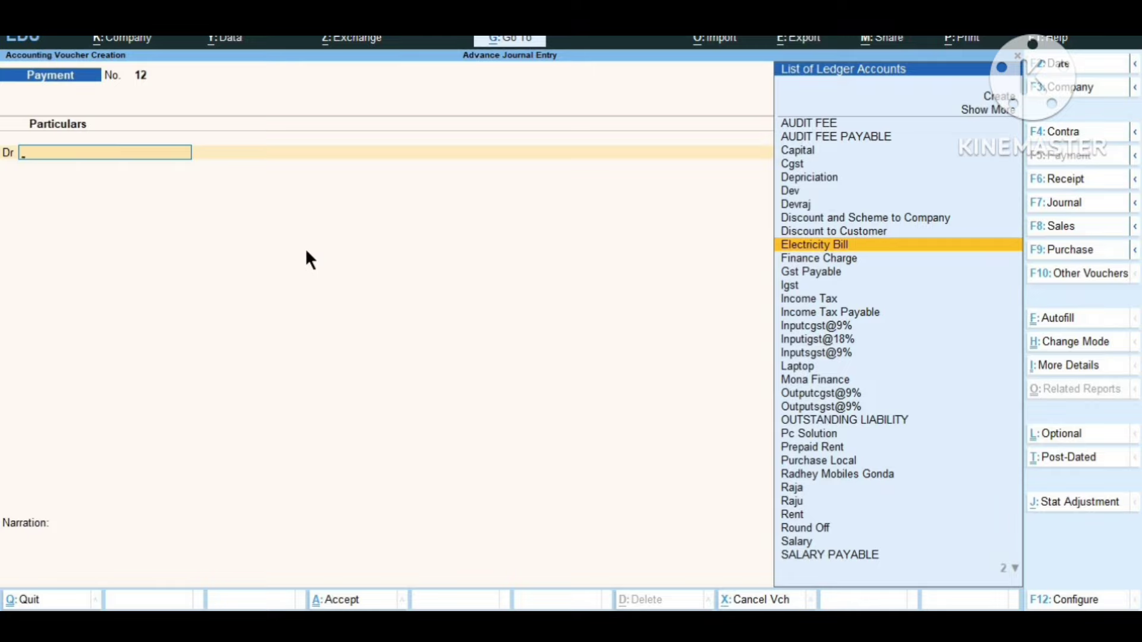
pyautogui.press('Down')
pyautogui.press('Down')
pyautogui.press('Down')
pyautogui.press('Down')
pyautogui.press('Down')
pyautogui.press('Return')
pyautogui.write('2500')
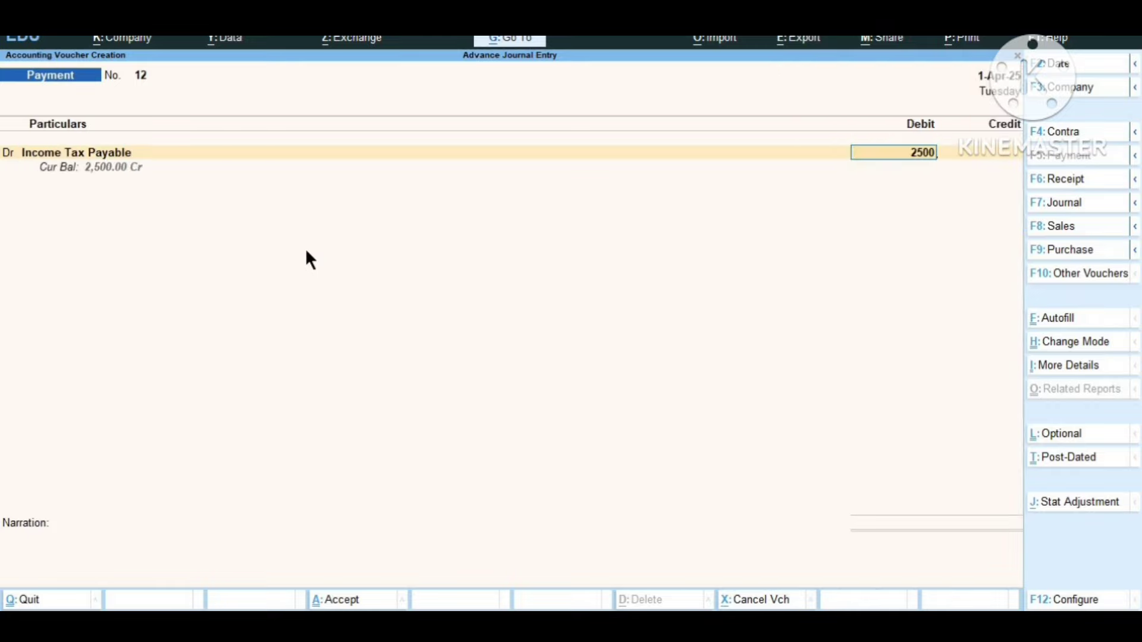
# Credit Cash with 2,500 against the income tax payable and save the payment voucher.
pyautogui.press('Return')
pyautogui.press('Return')
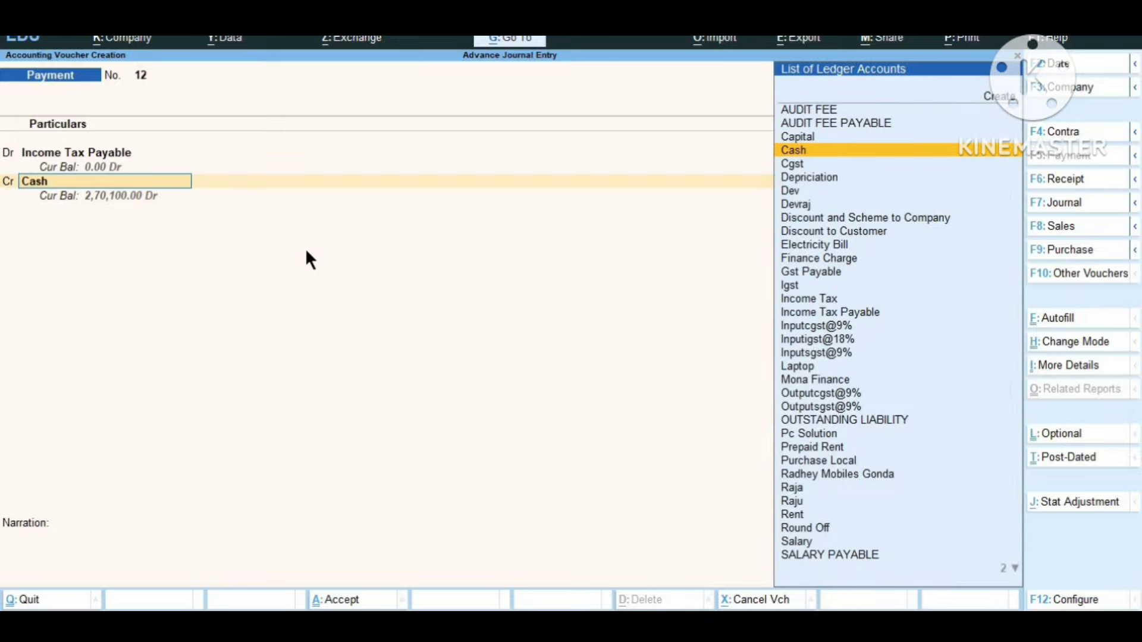
pyautogui.press('Return')
pyautogui.press('Return')
pyautogui.press('Return')
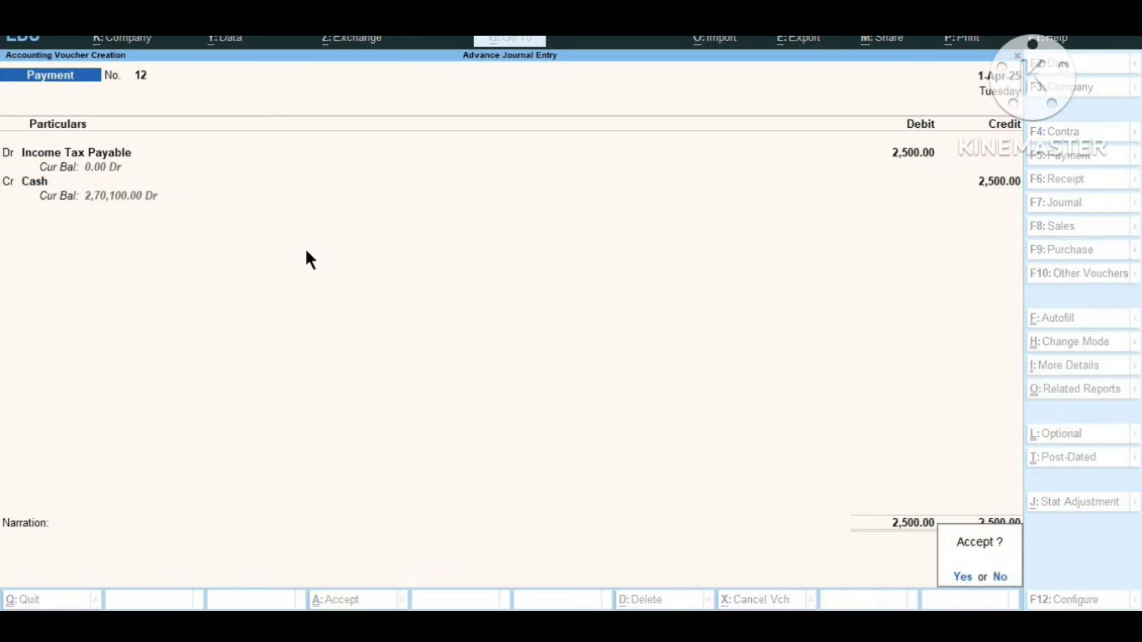
pyautogui.press('Return')
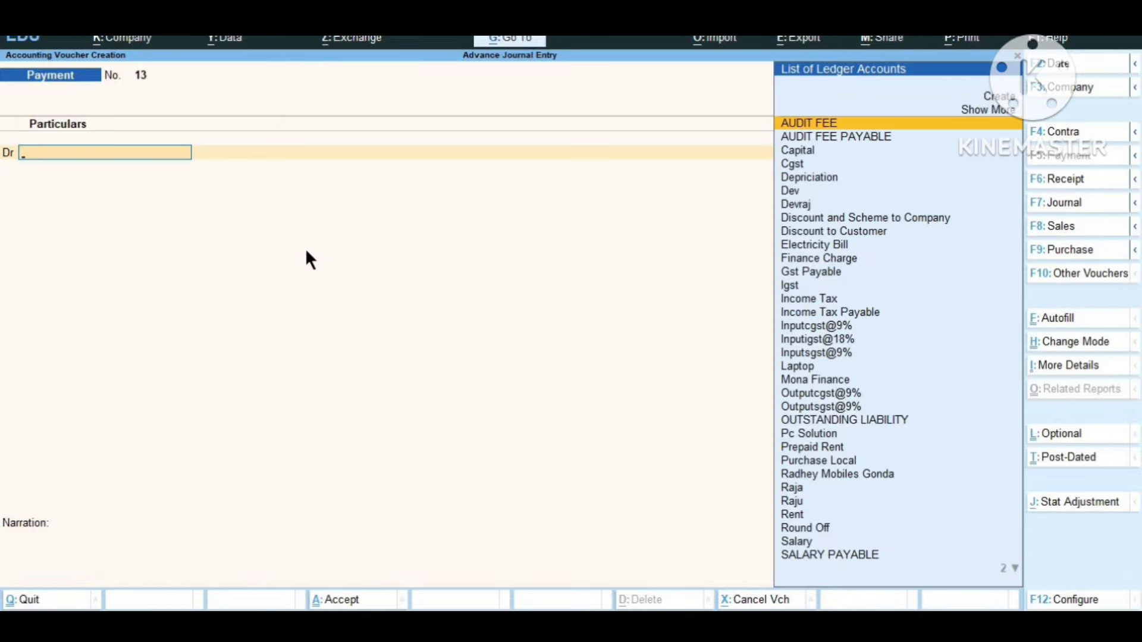
# Leave voucher entry and check the Balance Sheet after the income tax payment.
pyautogui.press('Escape')
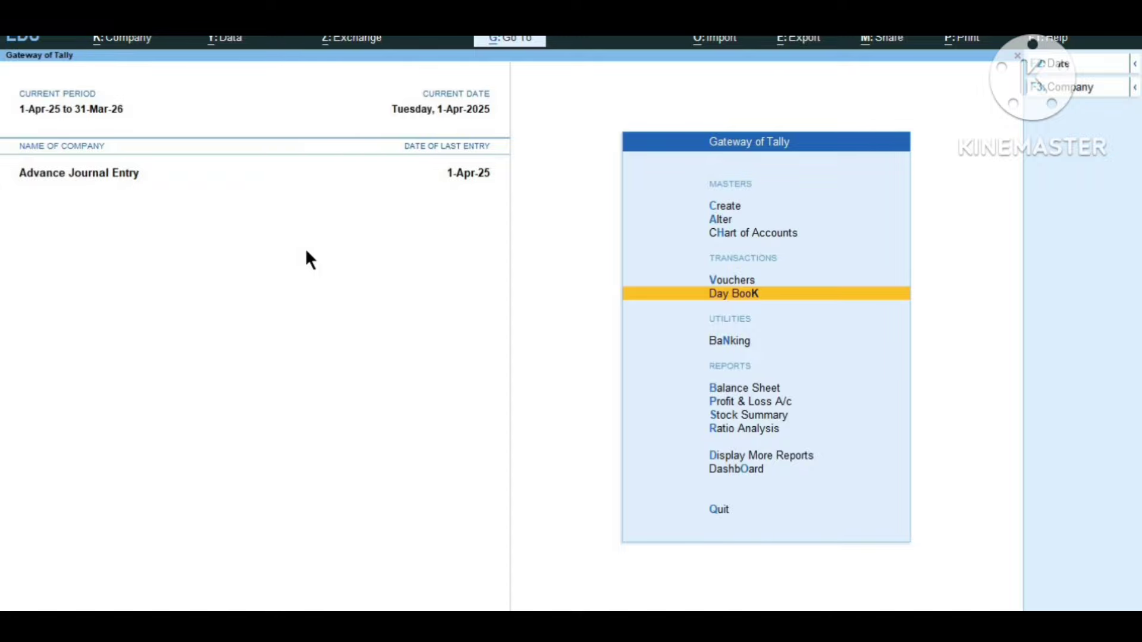
pyautogui.press('b')
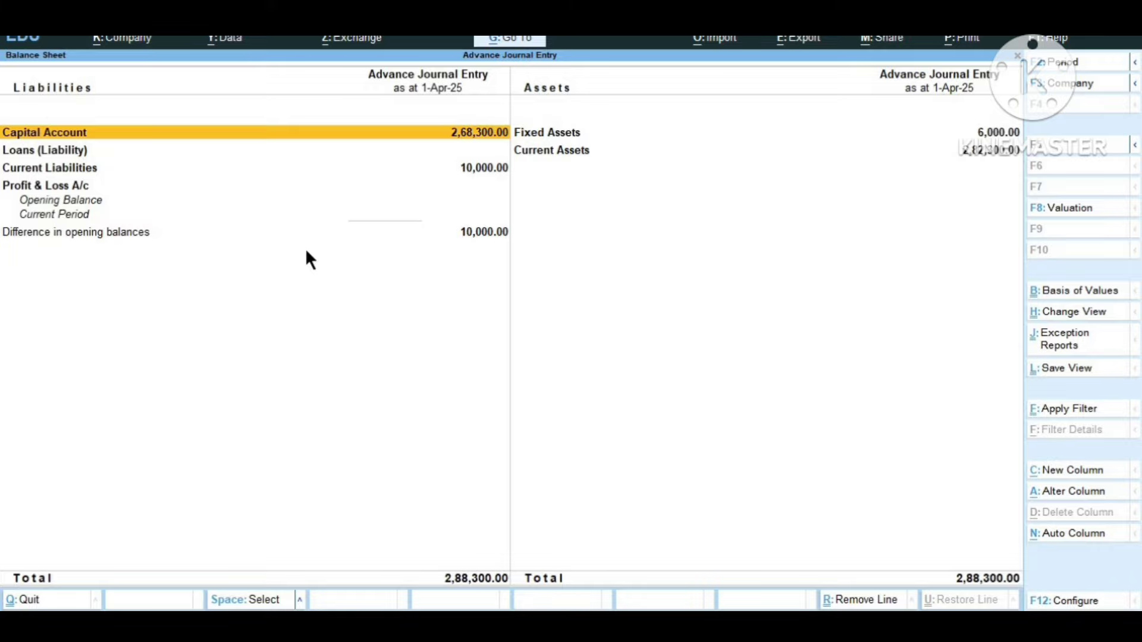
pyautogui.press('Escape')
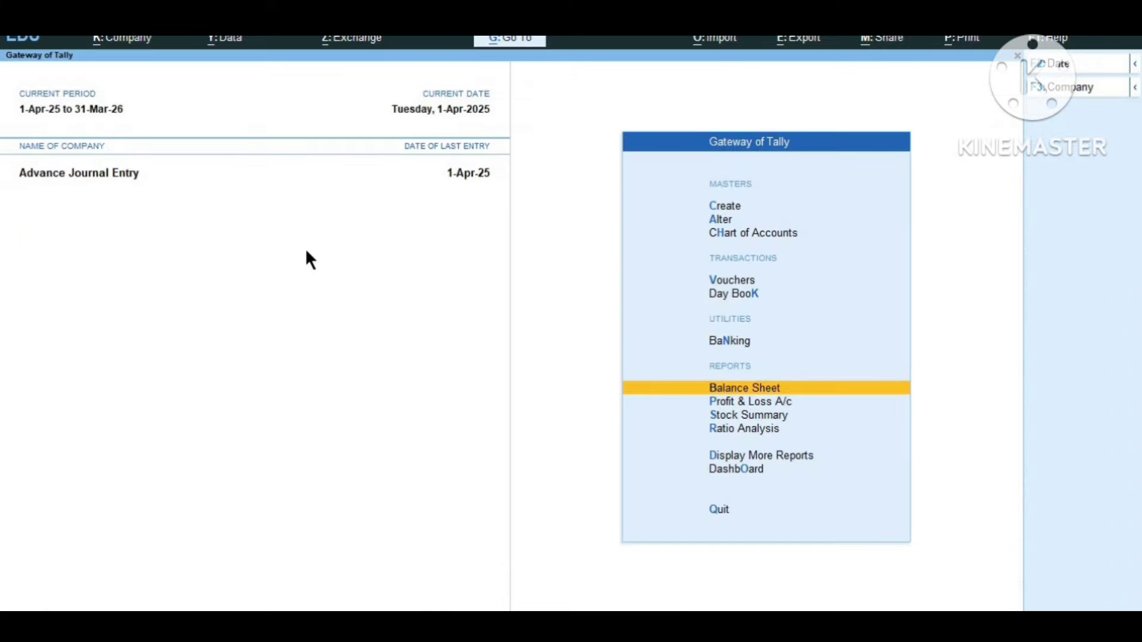
# Debit the Rent ledger with 1000 in a new journal voucher.
pyautogui.press('Escape')
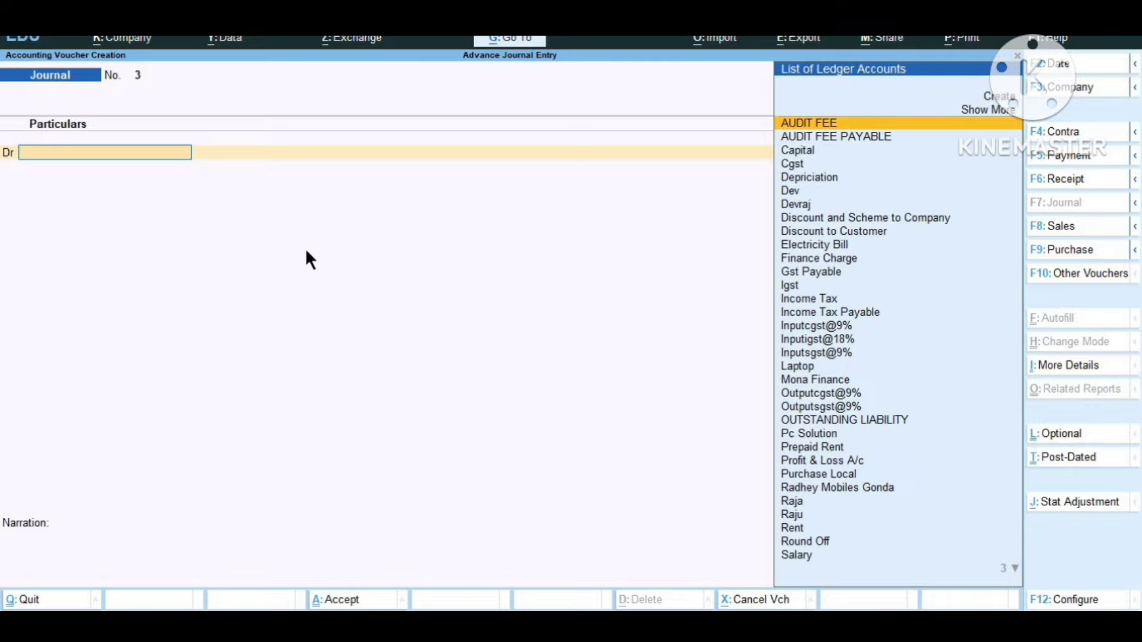
pyautogui.write('R')
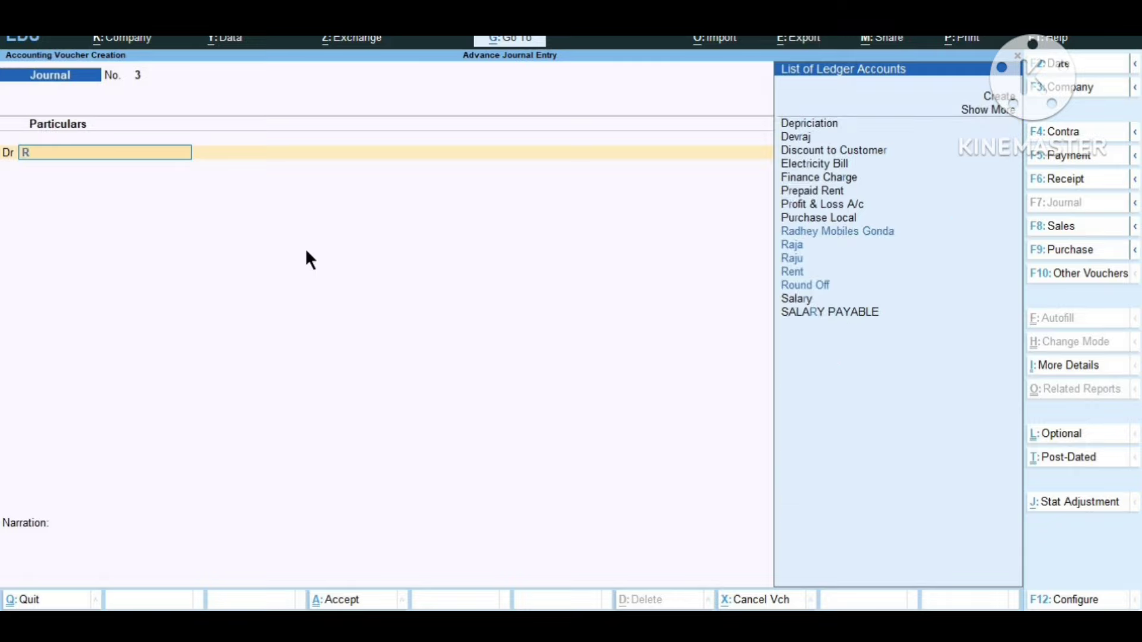
pyautogui.write('e')
pyautogui.press('Return')
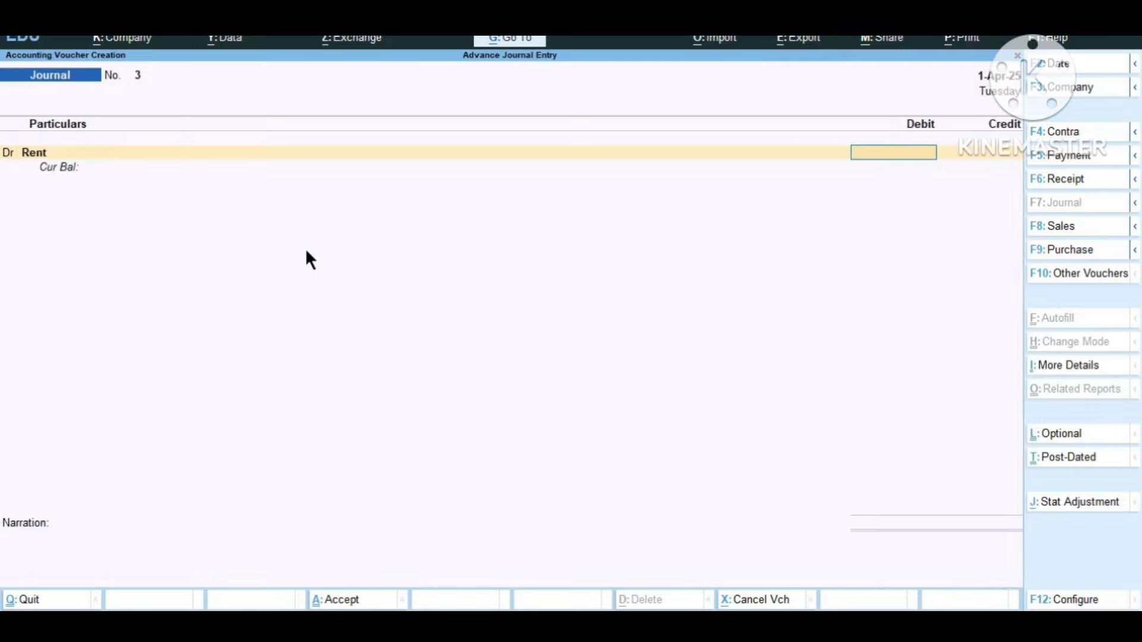
pyautogui.write('1000')
pyautogui.press('Return')
# Credit Prepaid Rent with 1,000 against the rent and save the journal voucher.
pyautogui.press('Return')
pyautogui.press('Return')
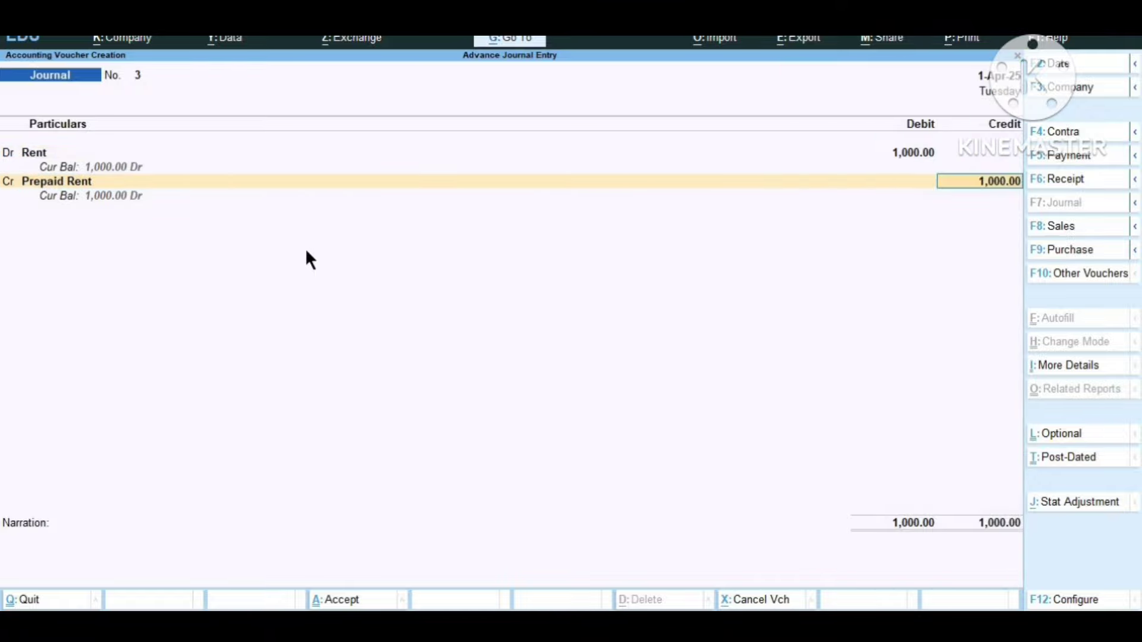
pyautogui.press('Return')
pyautogui.press('Return')
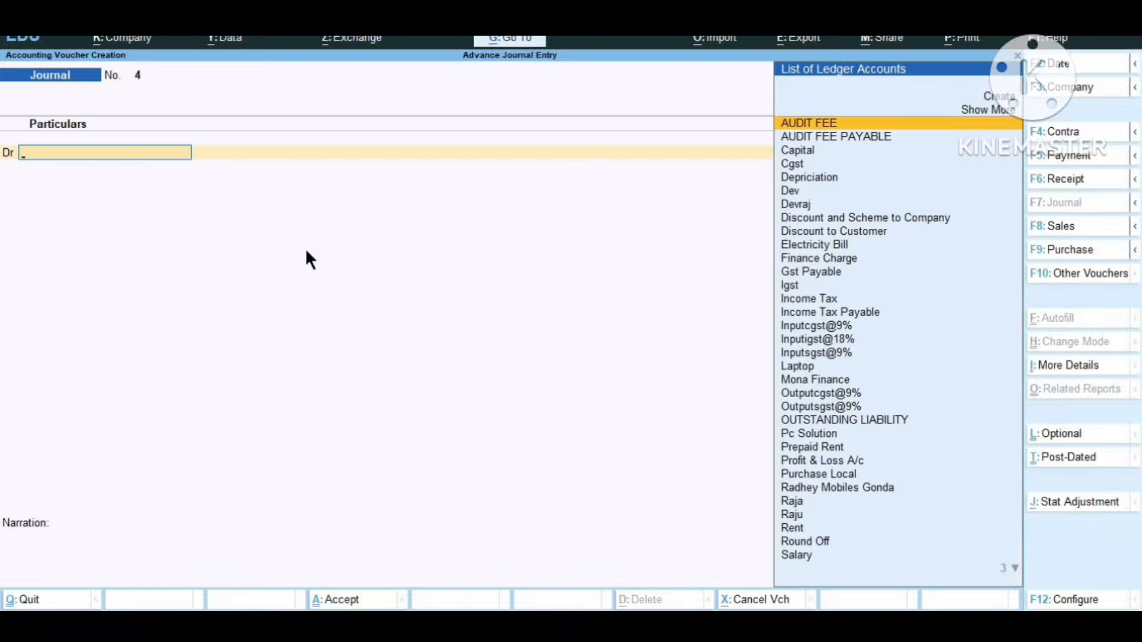
# Change the journal voucher date to 2-5-2025.
pyautogui.press('F2')
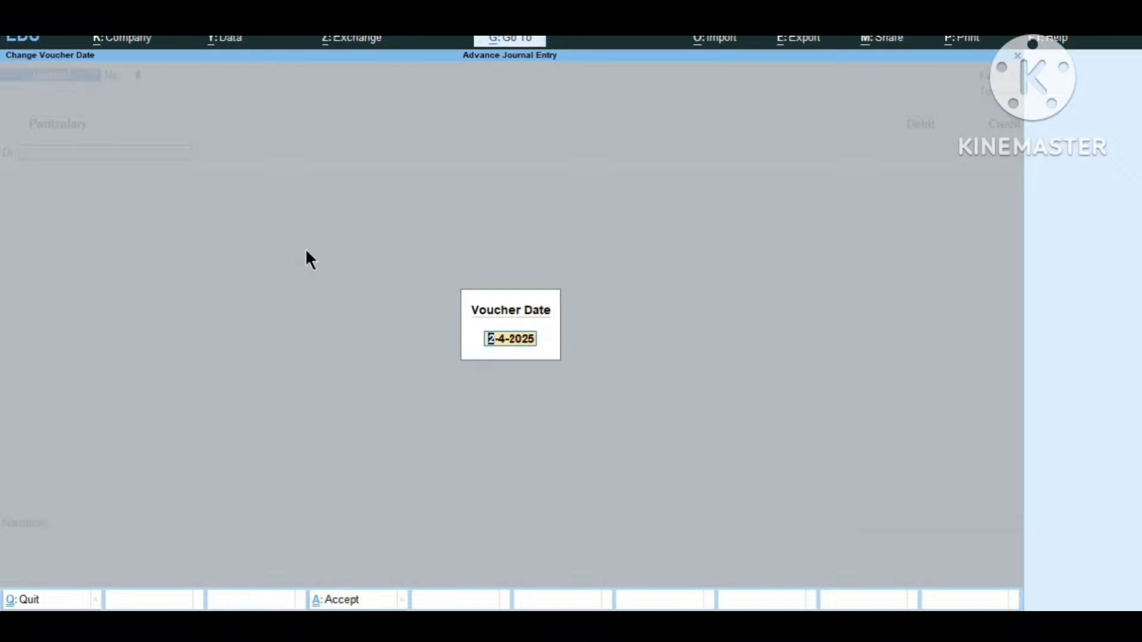
pyautogui.press('Right')
pyautogui.press('Right')
pyautogui.write('5')
pyautogui.press('Return')
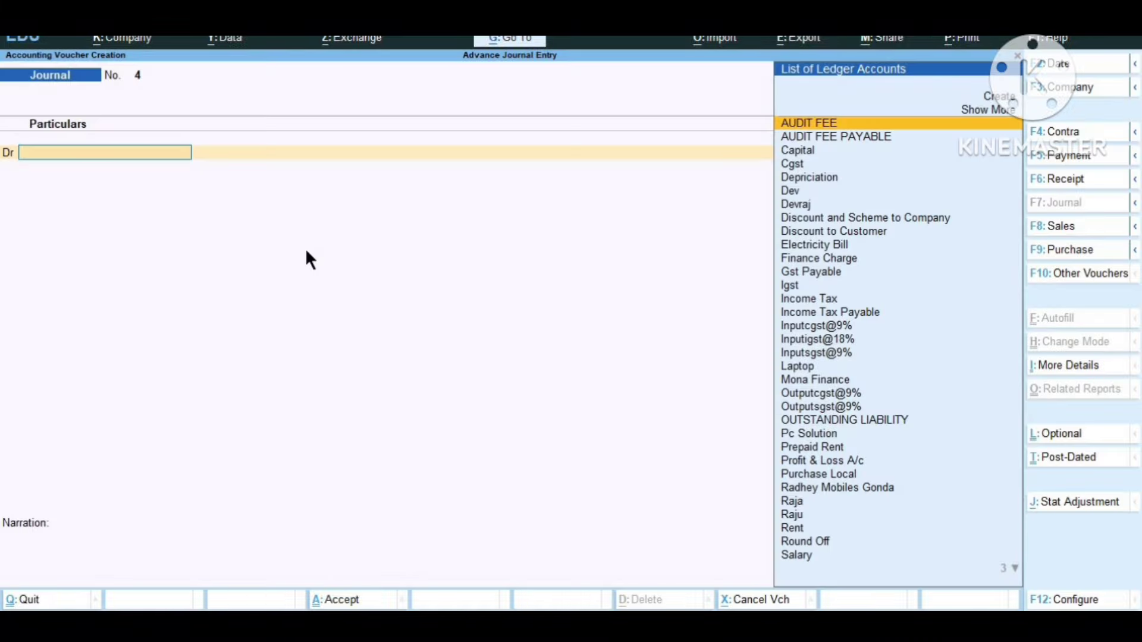
# Debit the Rent ledger with 1000 in the journal voucher dated 2-May-25.
pyautogui.write('R')
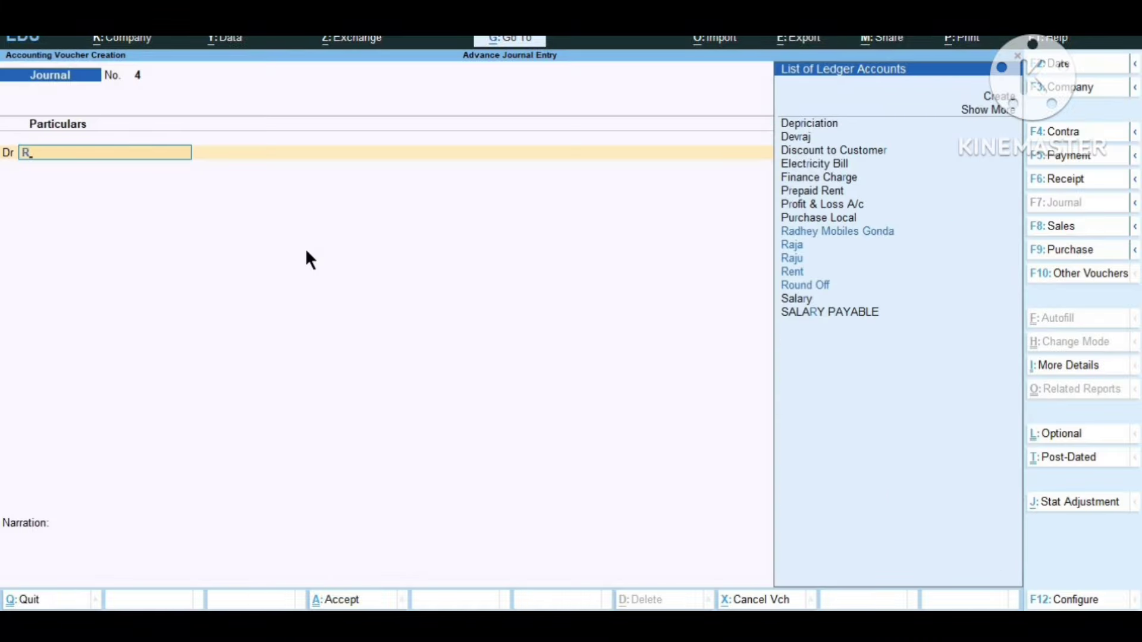
pyautogui.press('Down')
pyautogui.press('Down')
pyautogui.press('Down')
pyautogui.press('Up')
pyautogui.press('Down')
pyautogui.press('Down')
pyautogui.press('Return')
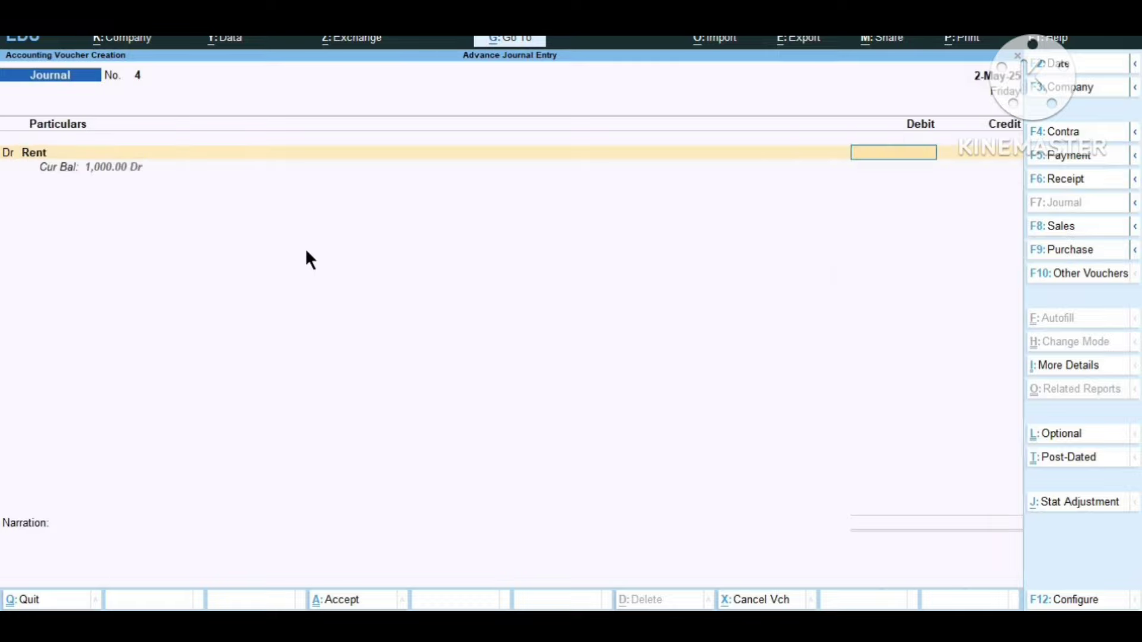
pyautogui.write('1000')
pyautogui.press('Return')
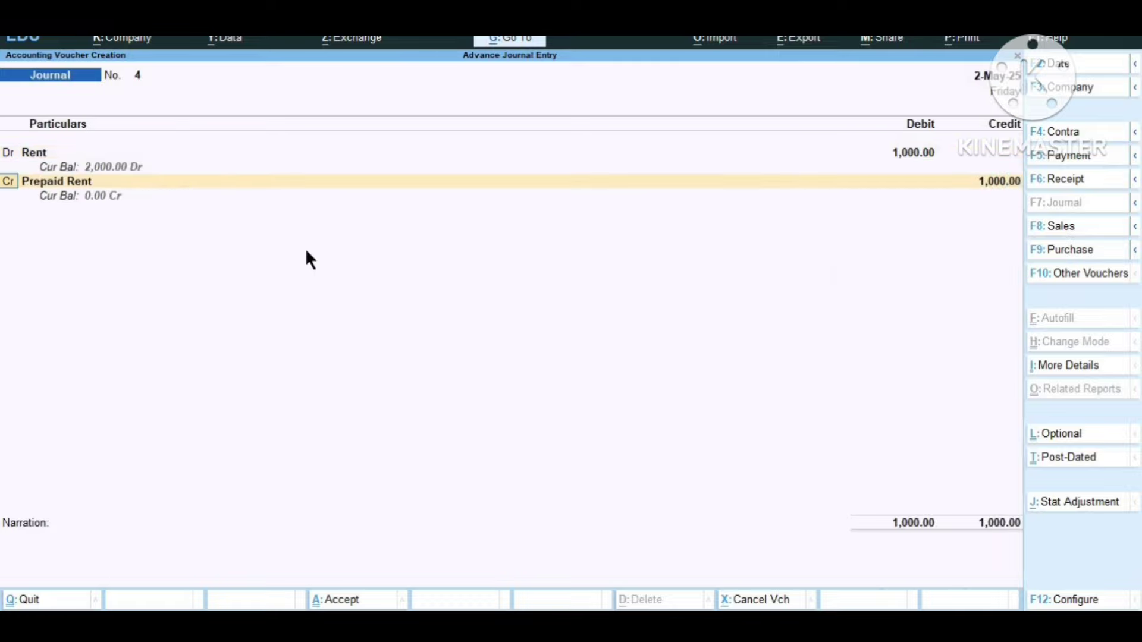
# Credit Prepaid Rent with 1,000 against the May rent and save the journal voucher.
pyautogui.press('Return')
pyautogui.press('Return')
pyautogui.press('Return')
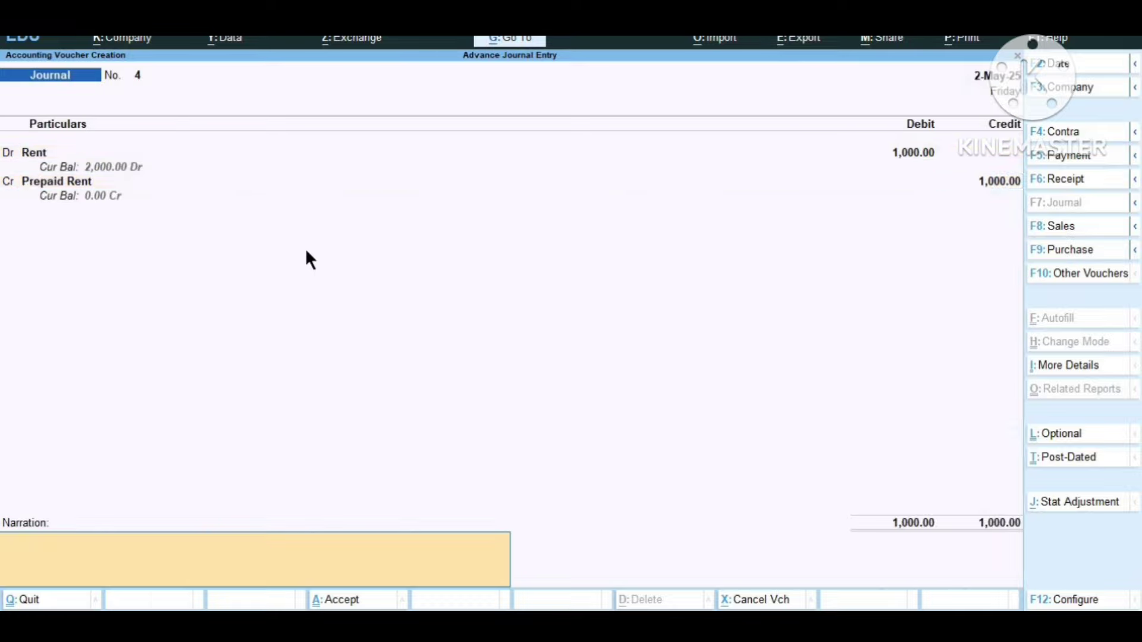
pyautogui.press('Return')
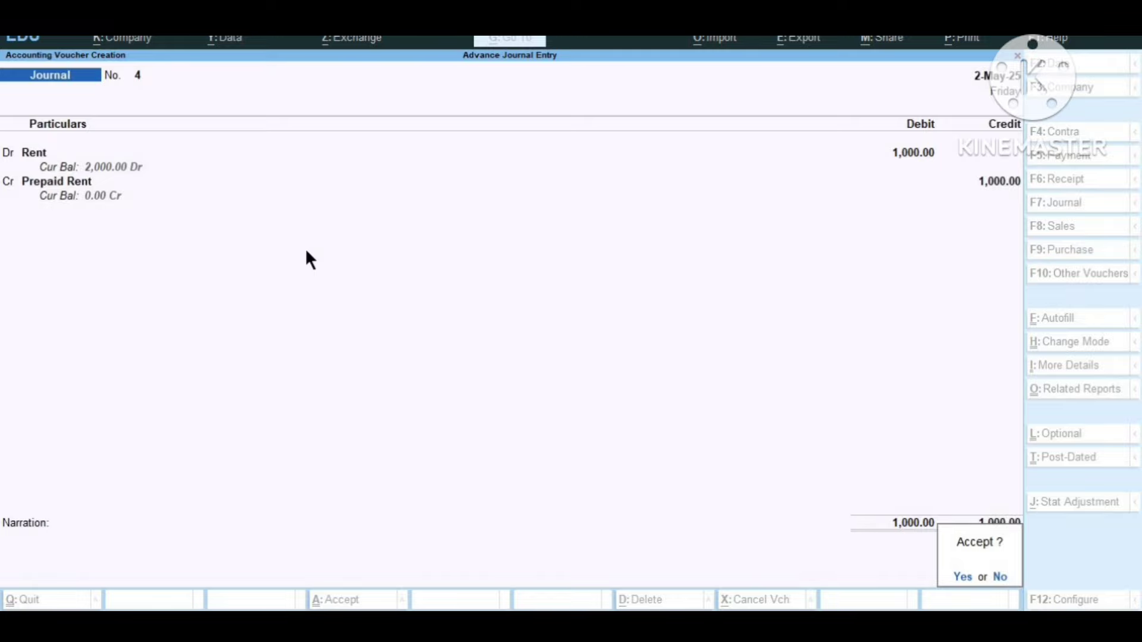
pyautogui.press('Return')
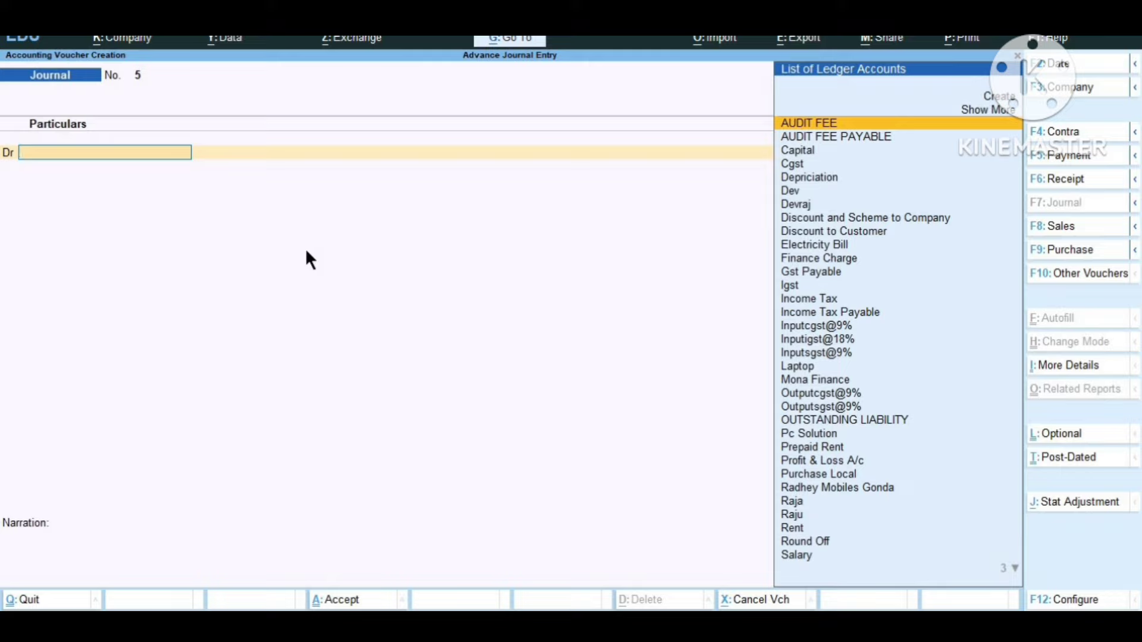
# Debit the Radhey Mobiles Gonda ledger with 10000 in a new journal voucher.
pyautogui.write('R')
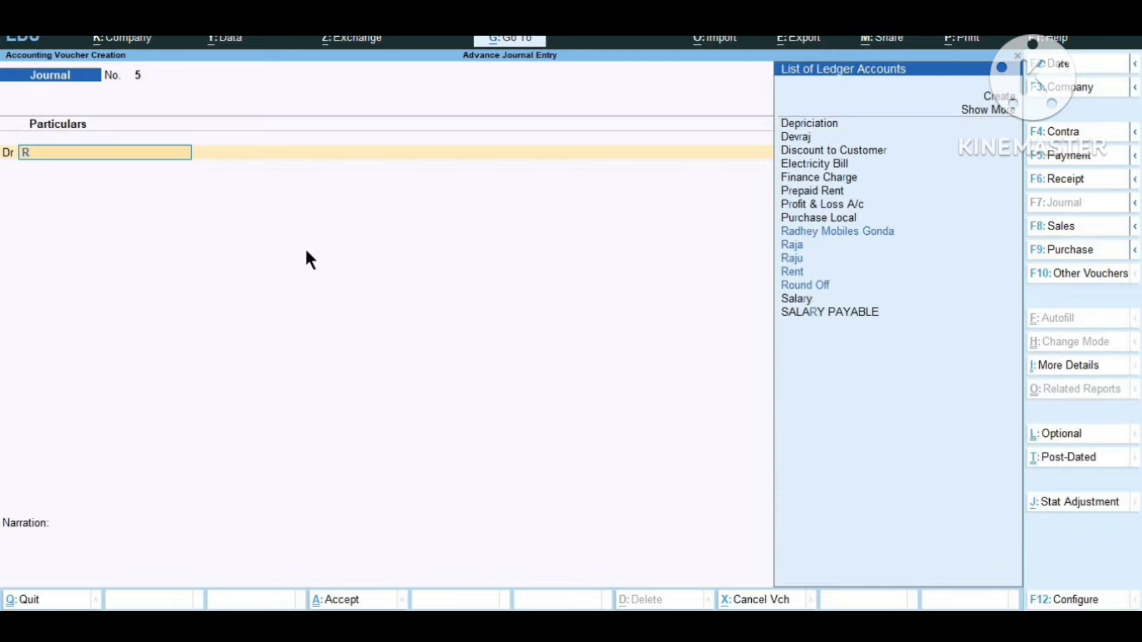
pyautogui.press('Down')
pyautogui.press('Down')
pyautogui.press('Down')
pyautogui.press('Down')
pyautogui.press('Down')
pyautogui.press('Down')
pyautogui.press('Up')
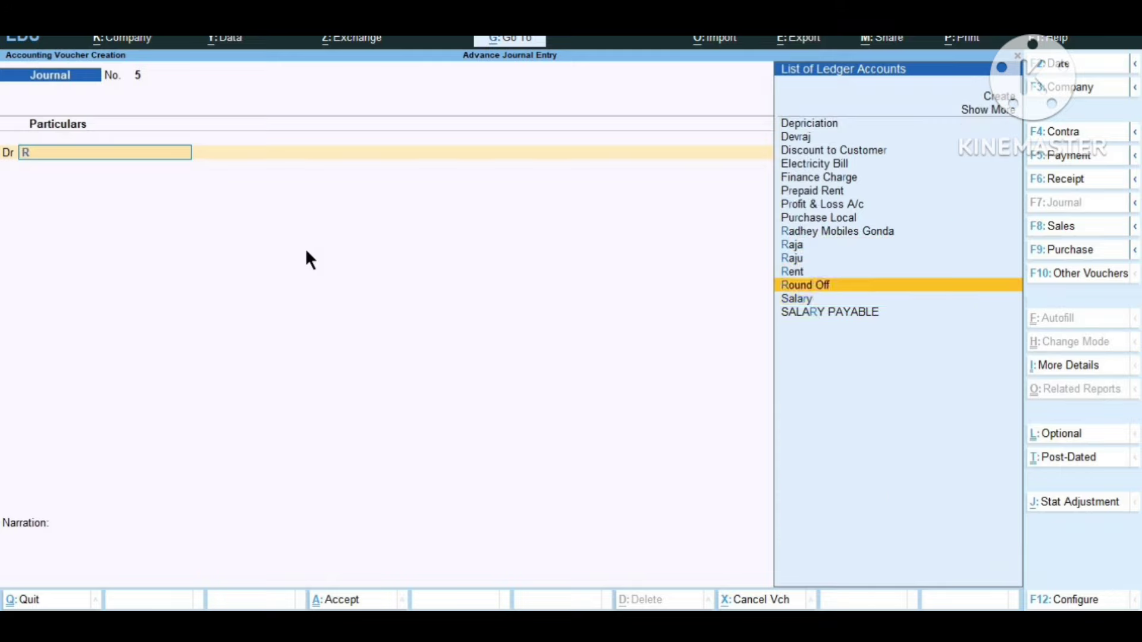
pyautogui.press('Up')
pyautogui.press('Up')
pyautogui.press('Up')
pyautogui.press('Up')
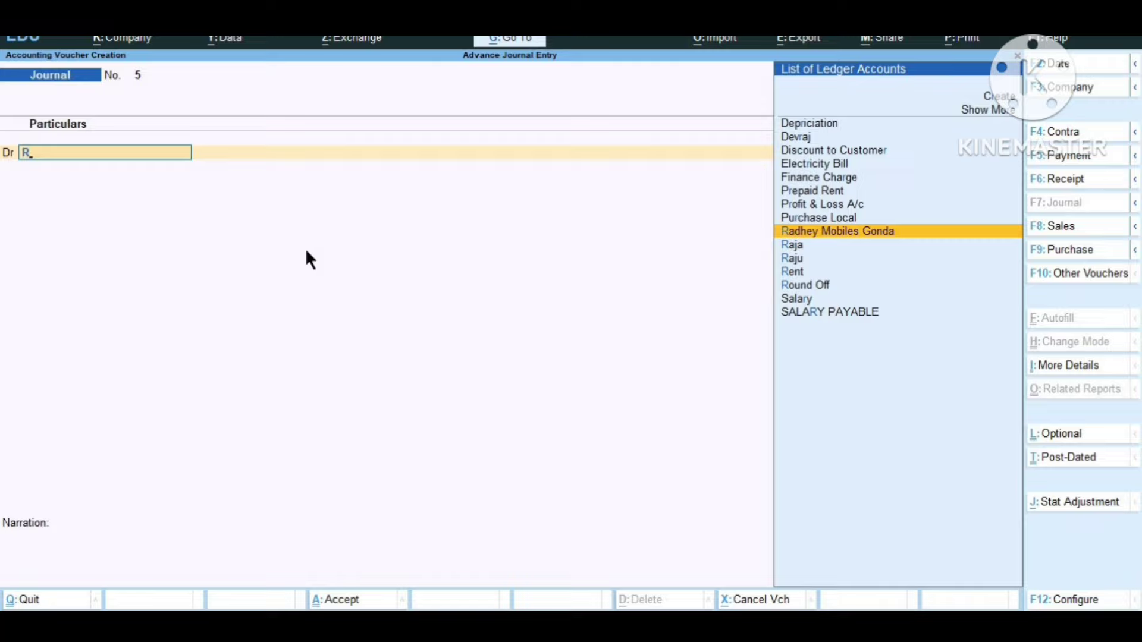
pyautogui.press('Return')
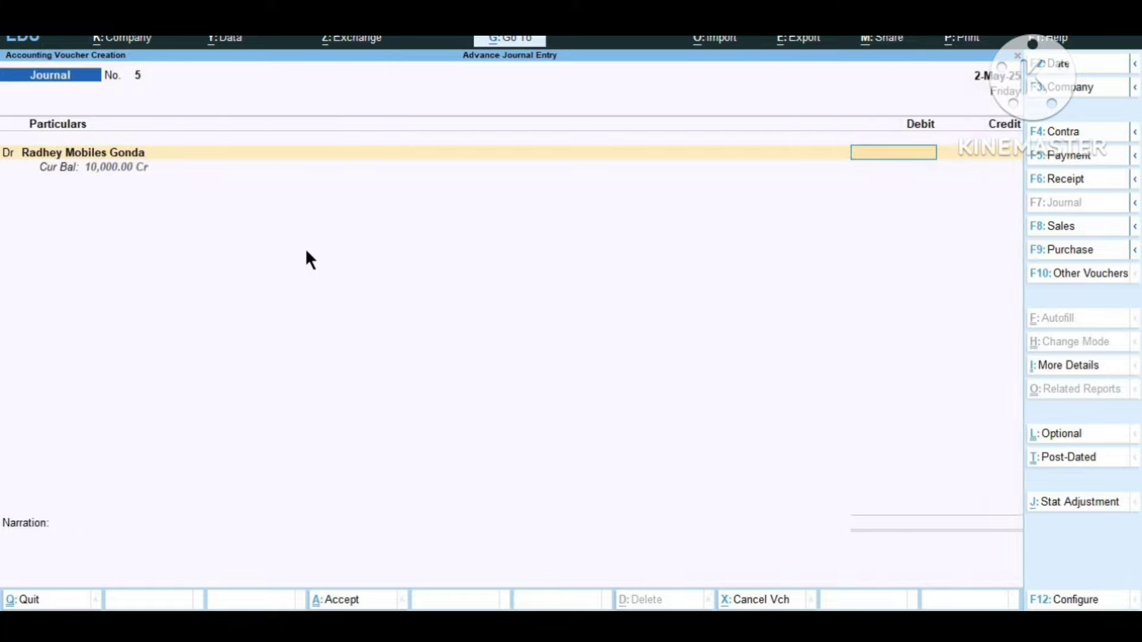
pyautogui.write('10000')
# Allocate the 10,000 debit for Radhey Mobiles Gonda as Agst Ref to bill 3.
pyautogui.press('Return')
pyautogui.press('Return')
pyautogui.press('Return')
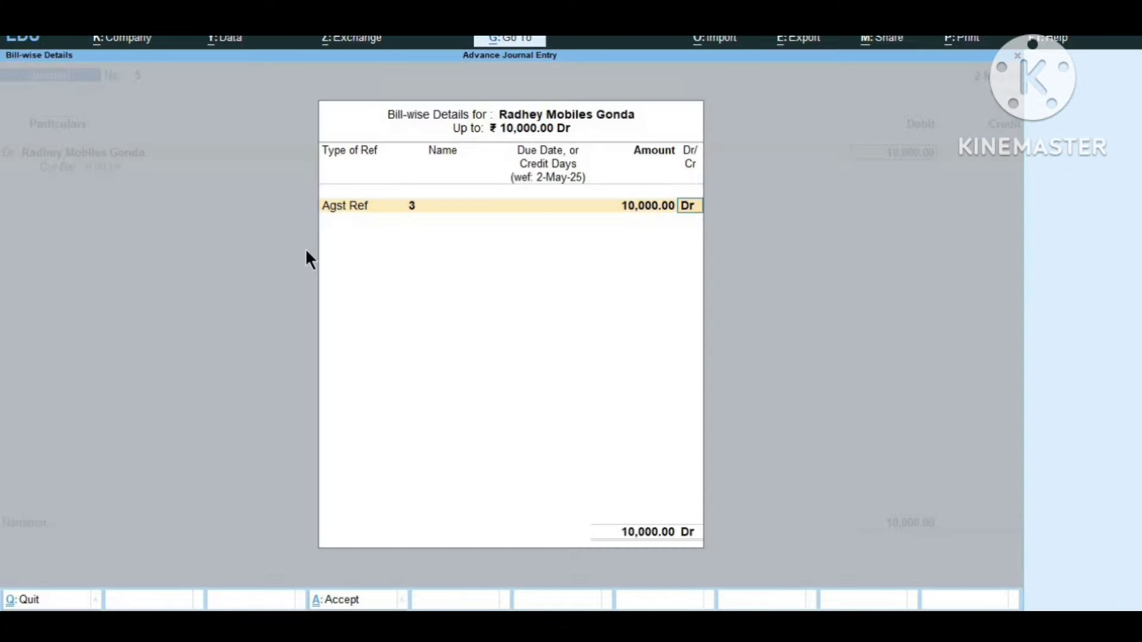
pyautogui.press('Return')
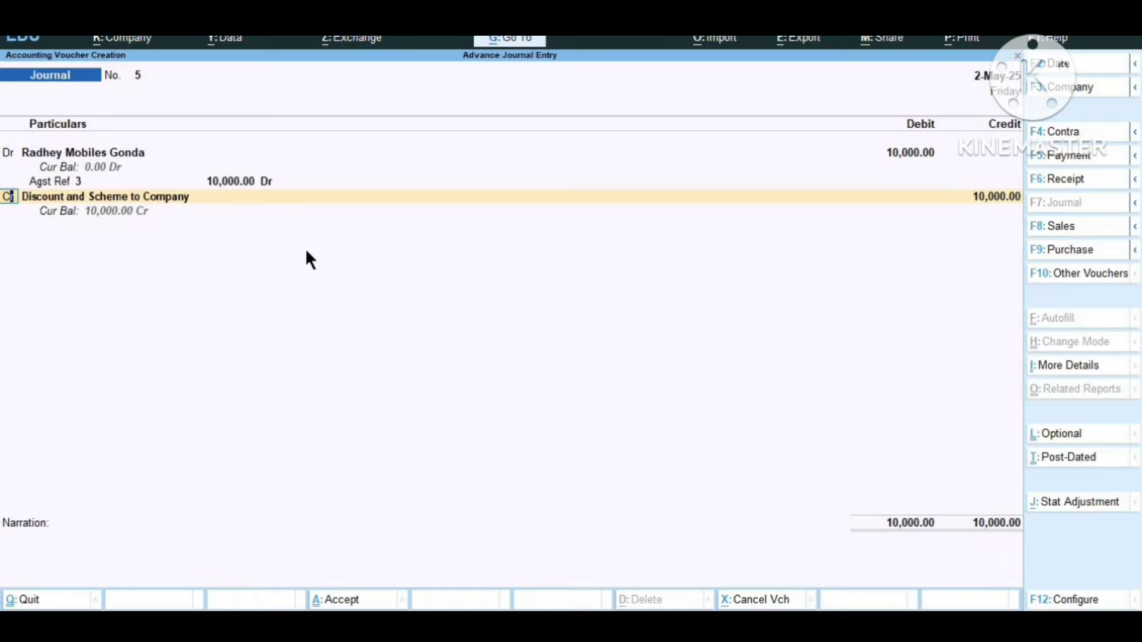
# Credit Discount and Scheme to Company with 10,000 and save the journal voucher.
pyautogui.press('Return')
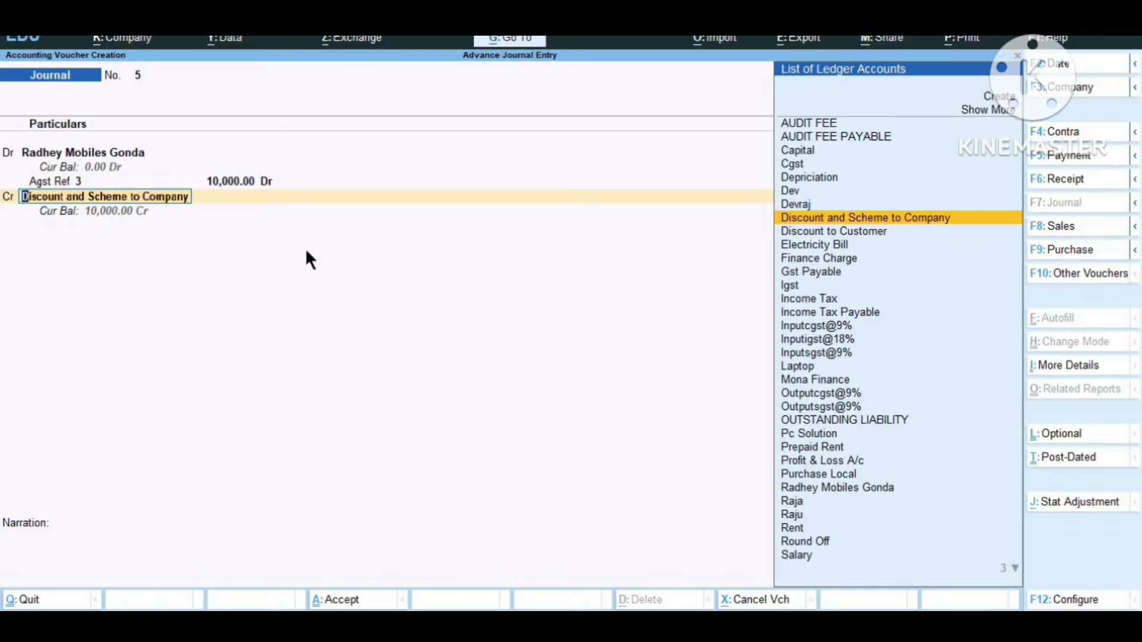
pyautogui.press('Return')
pyautogui.press('Return')
pyautogui.press('Return')
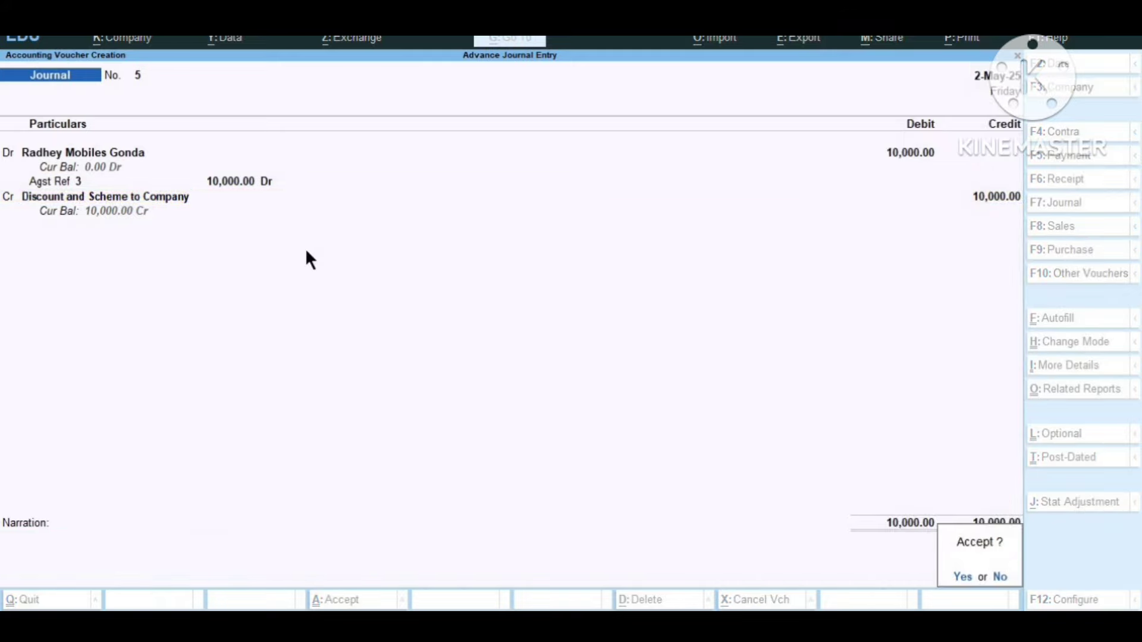
pyautogui.press('Return')
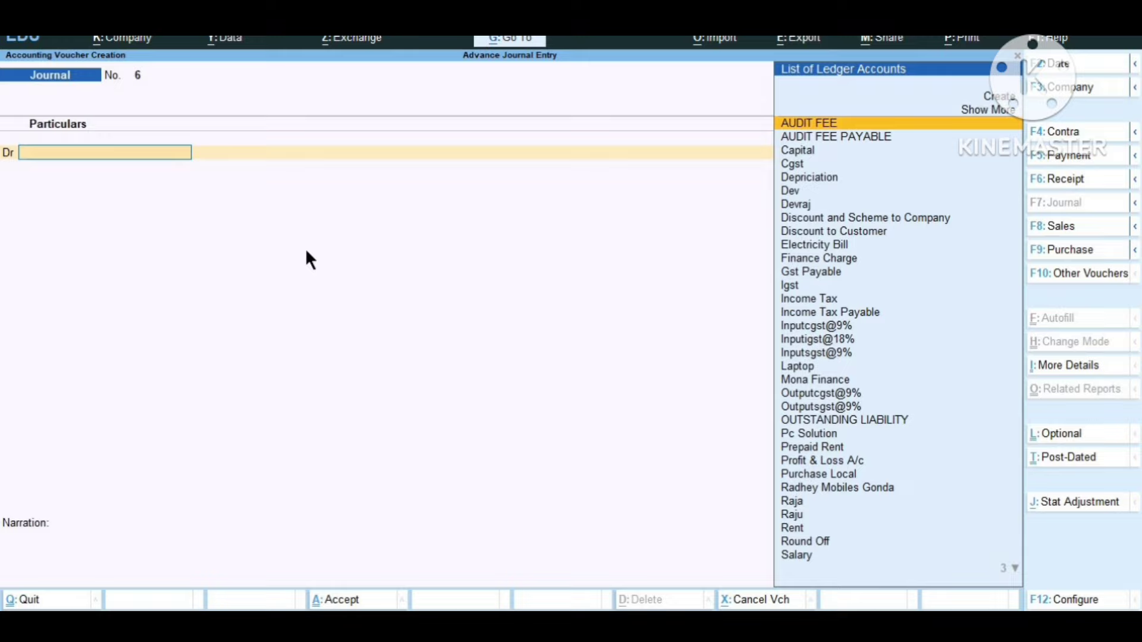
# Debit Discount to Customer with 200 in a new journal voucher.
pyautogui.write('D')
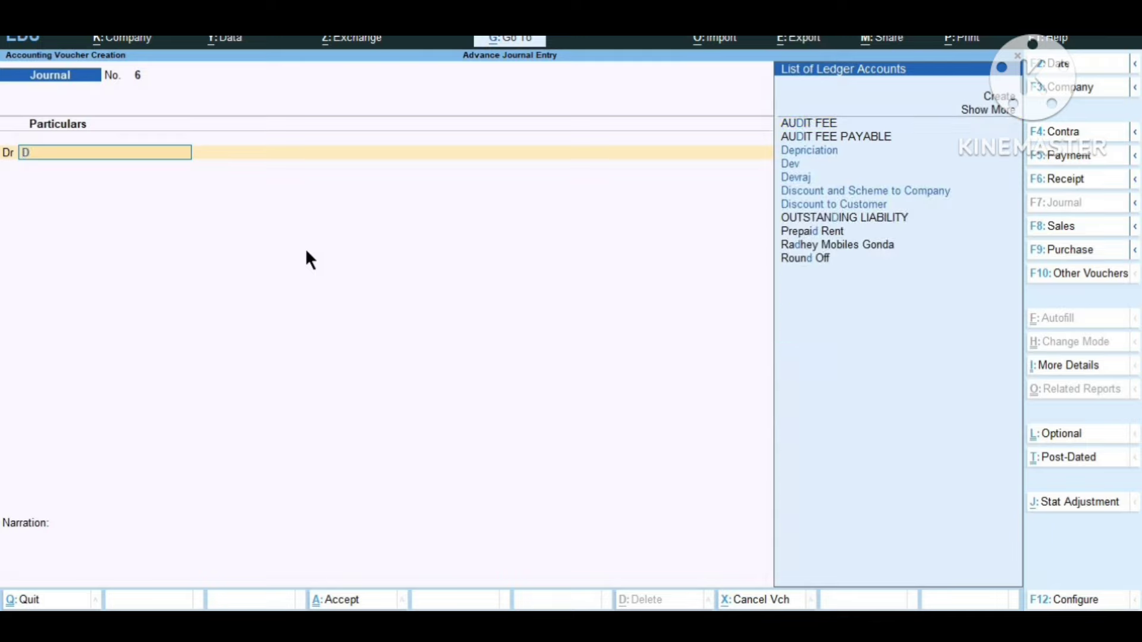
pyautogui.press('Down')
pyautogui.press('Down')
pyautogui.press('Down')
pyautogui.press('Down')
pyautogui.press('Down')
pyautogui.press('Down')
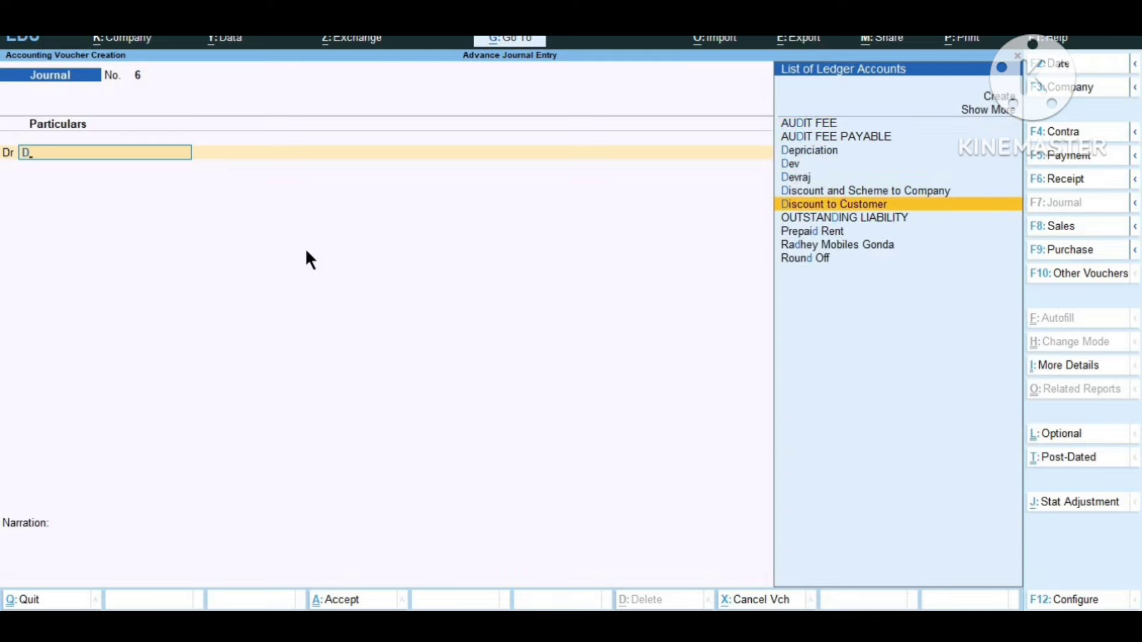
pyautogui.press('Return')
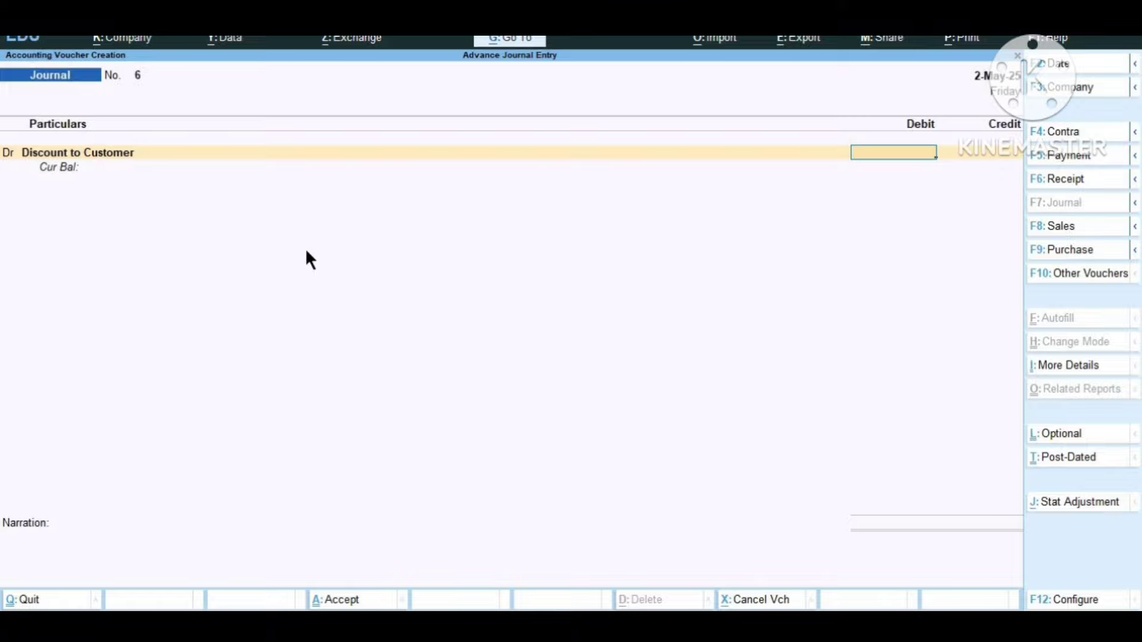
pyautogui.write('200')
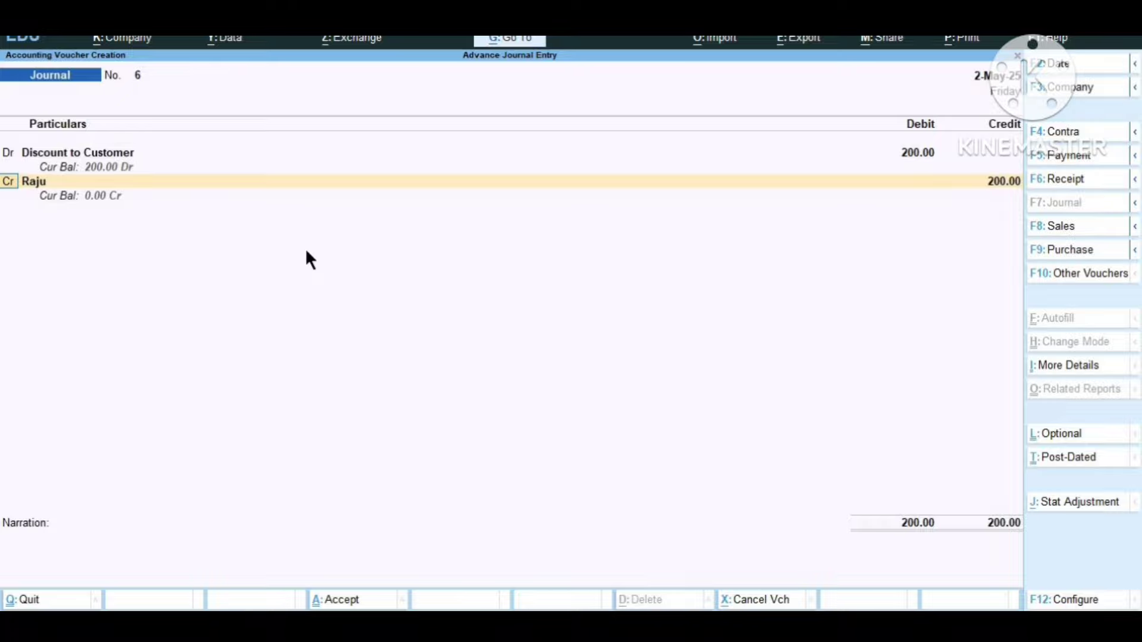
# Credit the customer's ledger with 200 as Agst Ref to pending bill 4 and save the journal voucher.
pyautogui.press('Return')
pyautogui.press('Return')
pyautogui.press('Return')
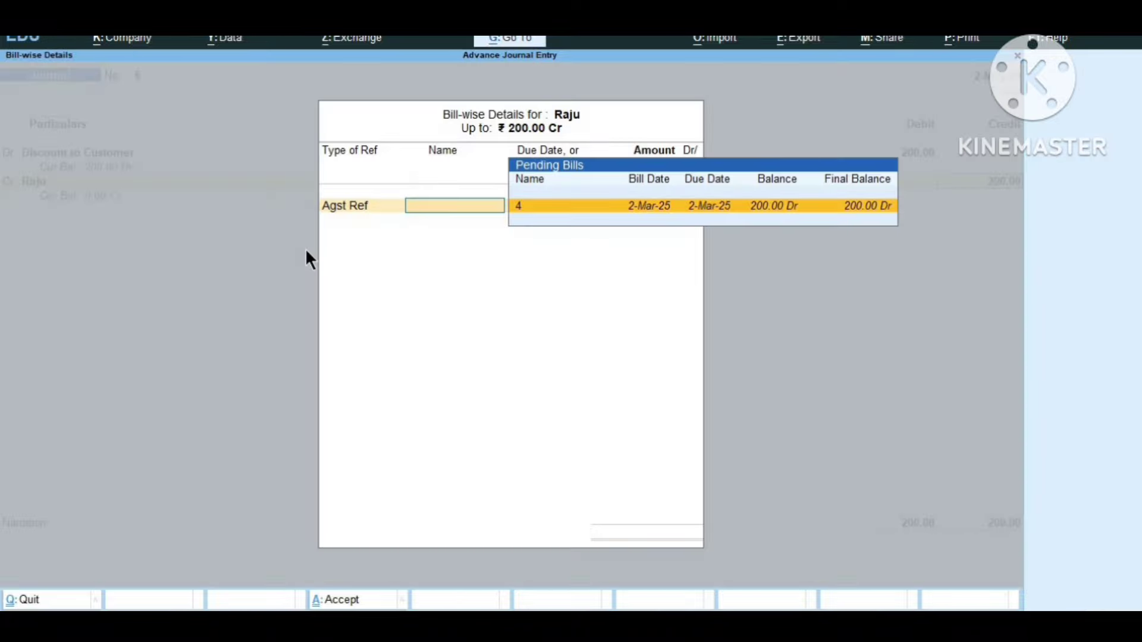
pyautogui.press('Return')
pyautogui.press('Return')
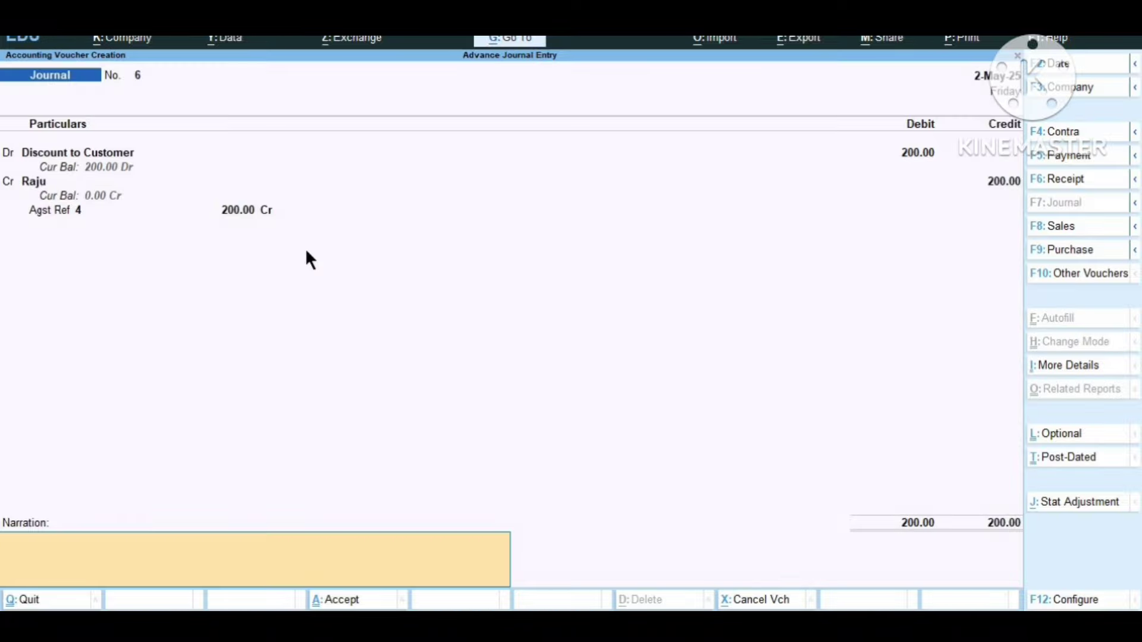
pyautogui.press('Return')
pyautogui.press('Return')
pyautogui.press('Return')
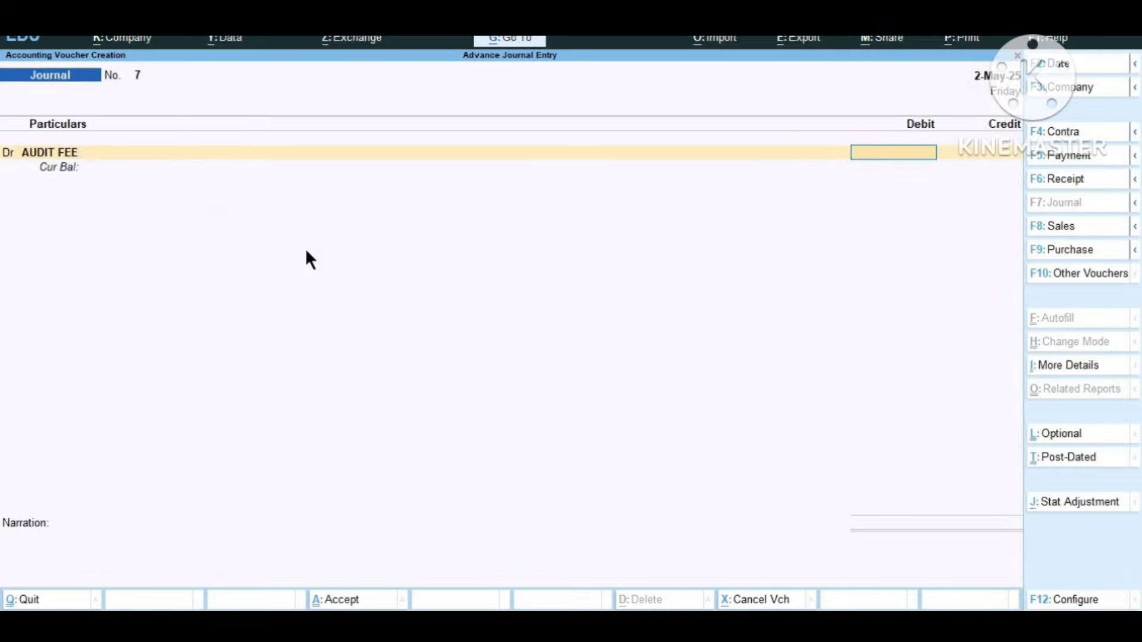
# Leave voucher entry without saving the blank journal and check the Balance Sheet after the rent and discount adjustments.
pyautogui.press('Escape')
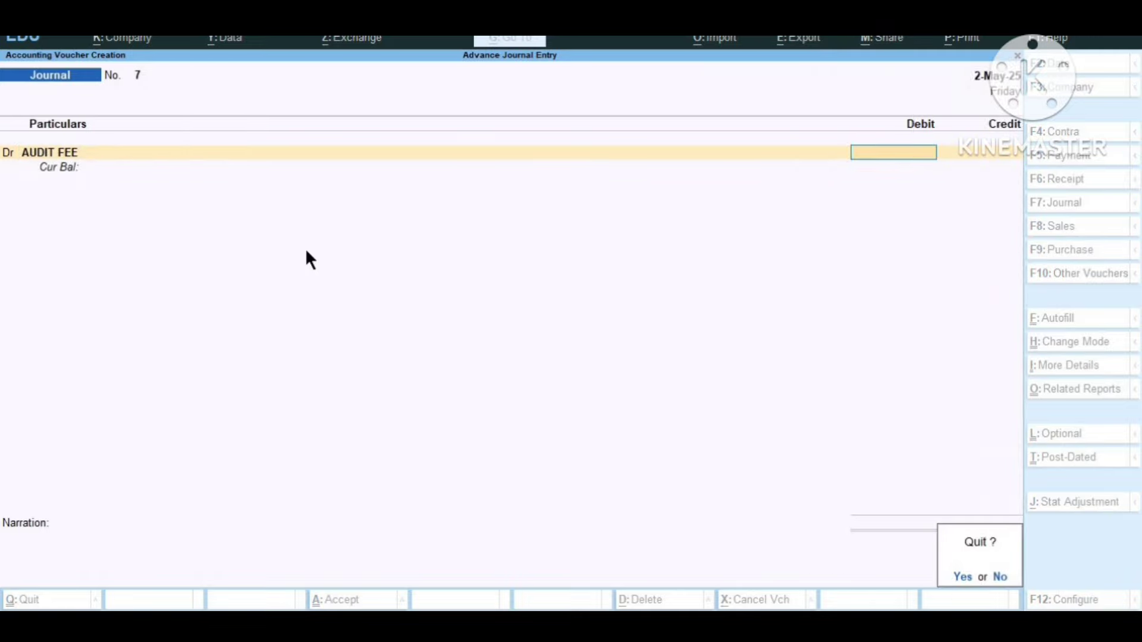
pyautogui.press('Return')
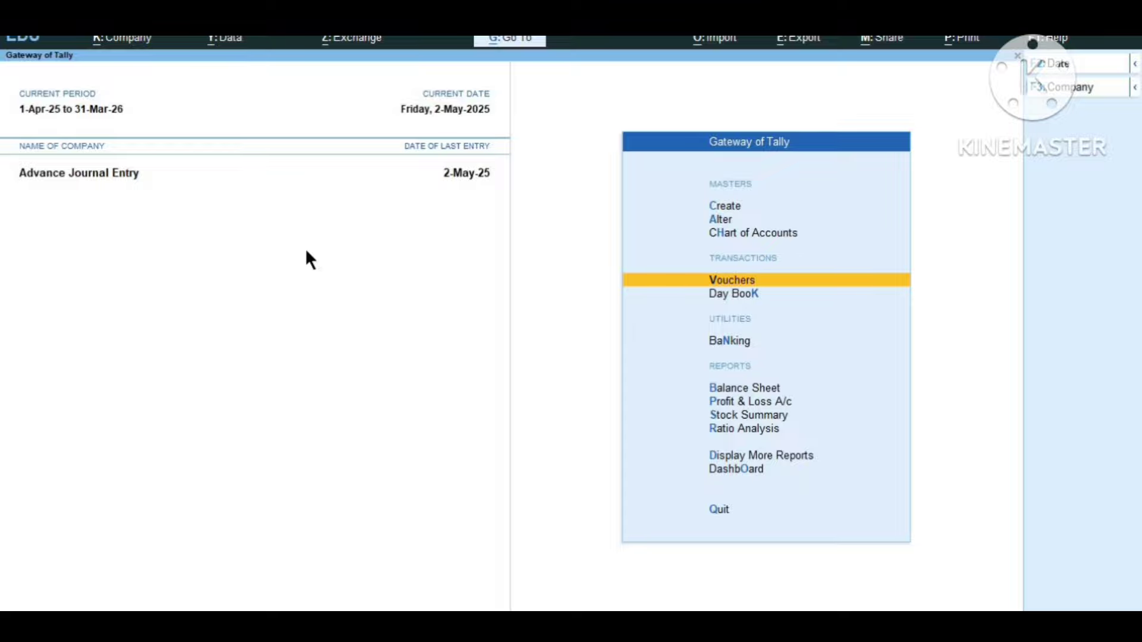
pyautogui.press('Down')
pyautogui.press('Down')
pyautogui.press('Down')
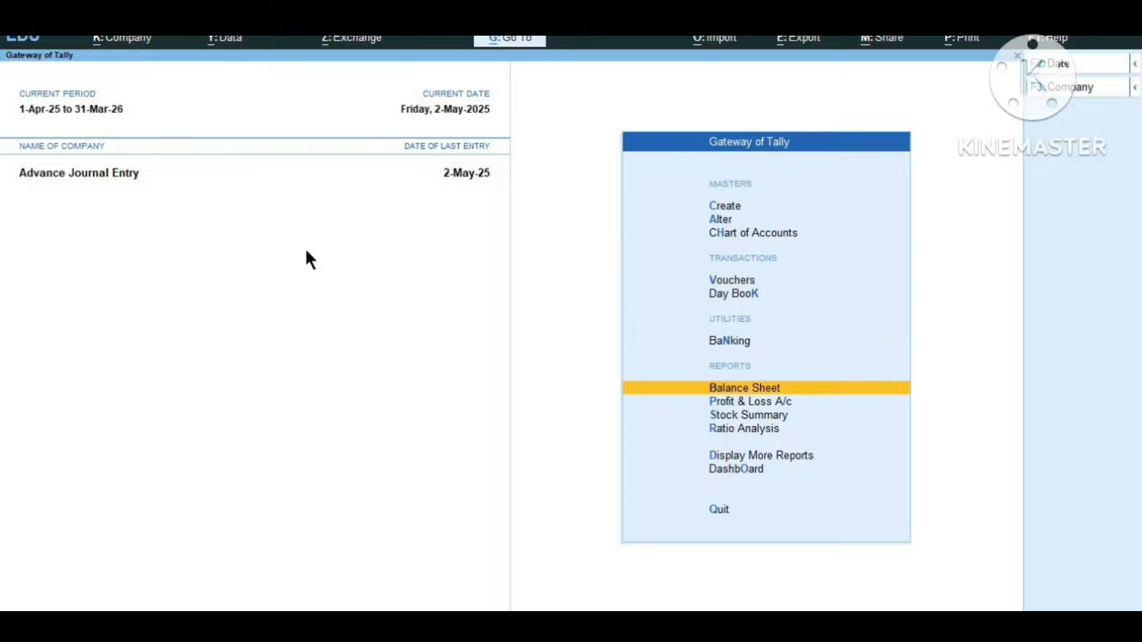
pyautogui.press('Down')
pyautogui.press('Down')
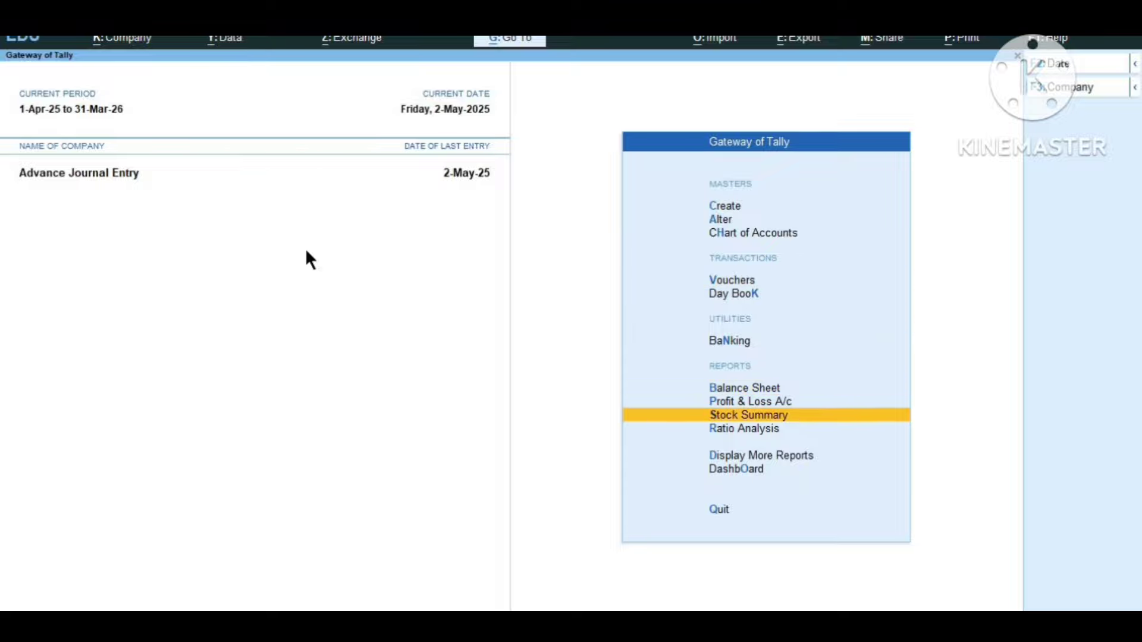
pyautogui.press('Up')
pyautogui.press('Up')
pyautogui.press('Return')
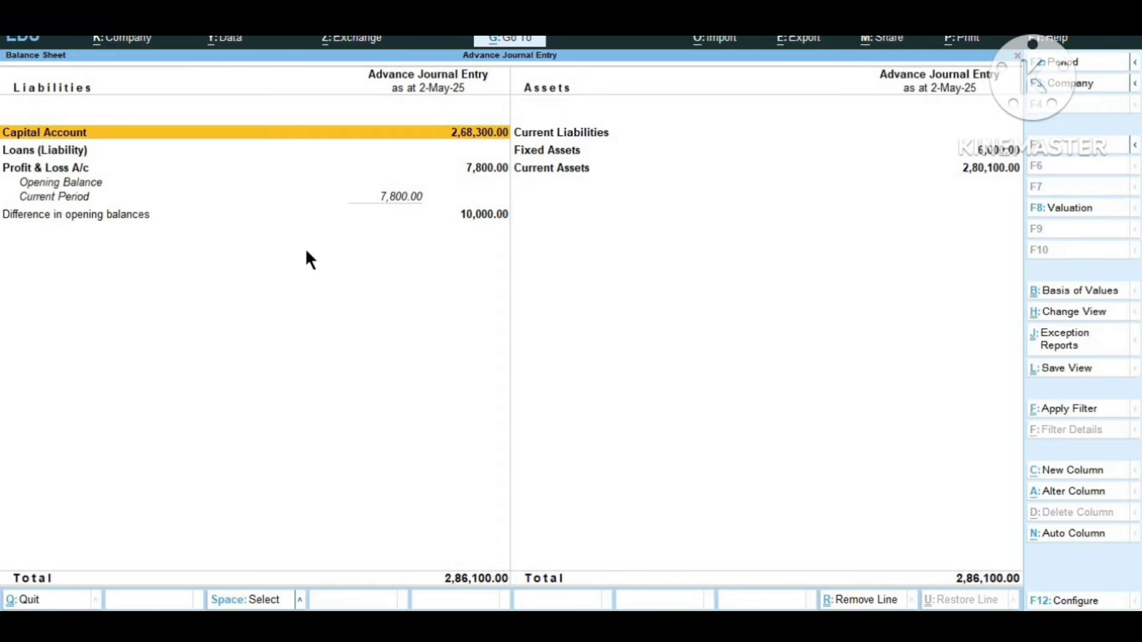
pyautogui.press('Escape')
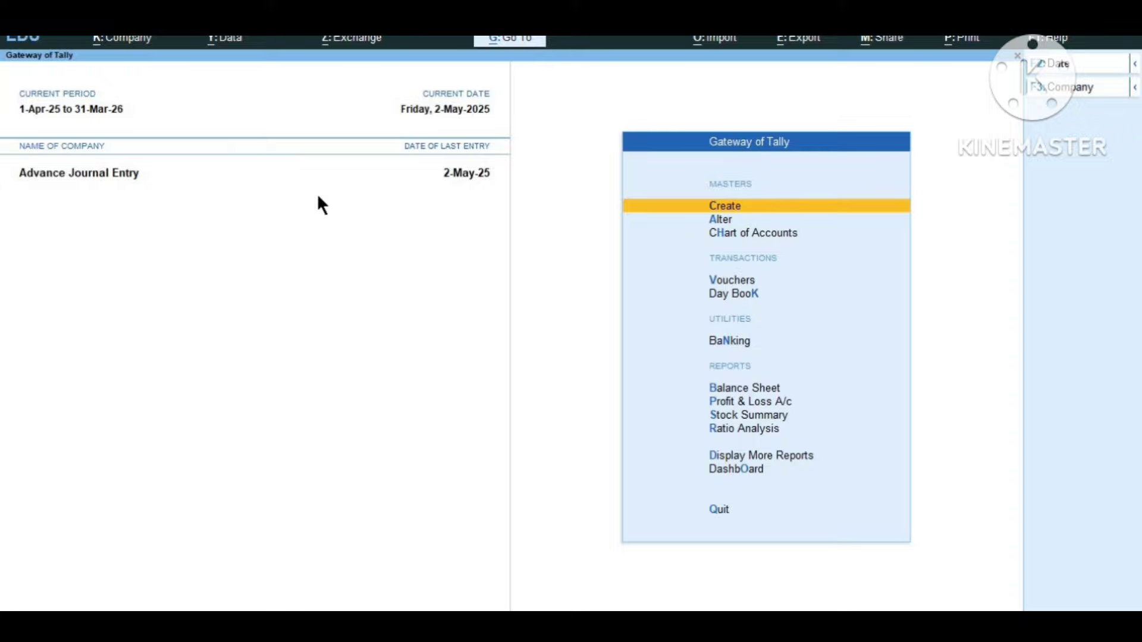